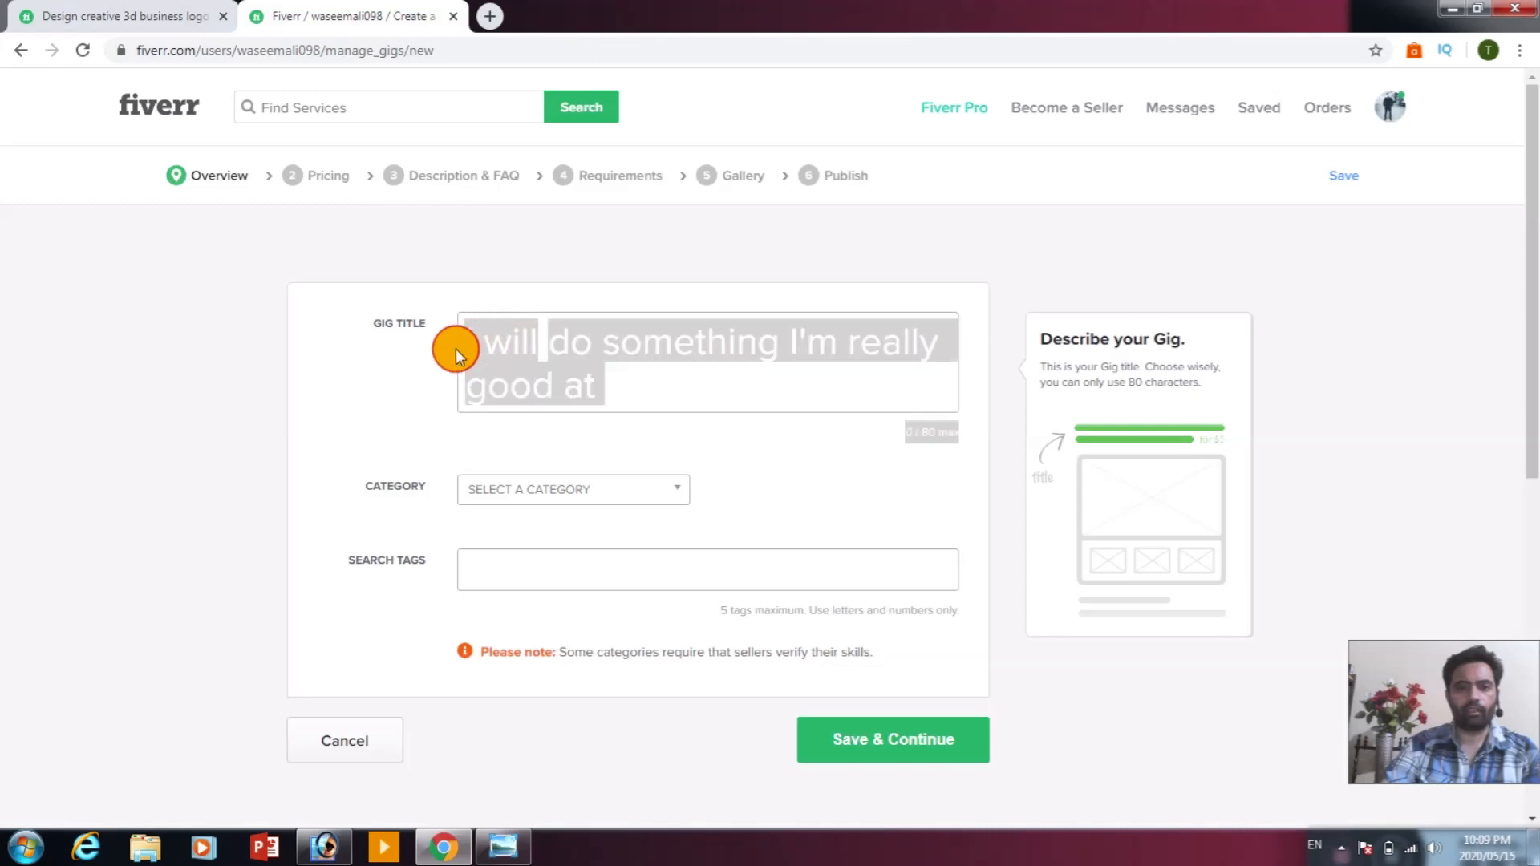
Enter "design creative business logo design" as the gig title after the fixed "I will".
click(513, 335)
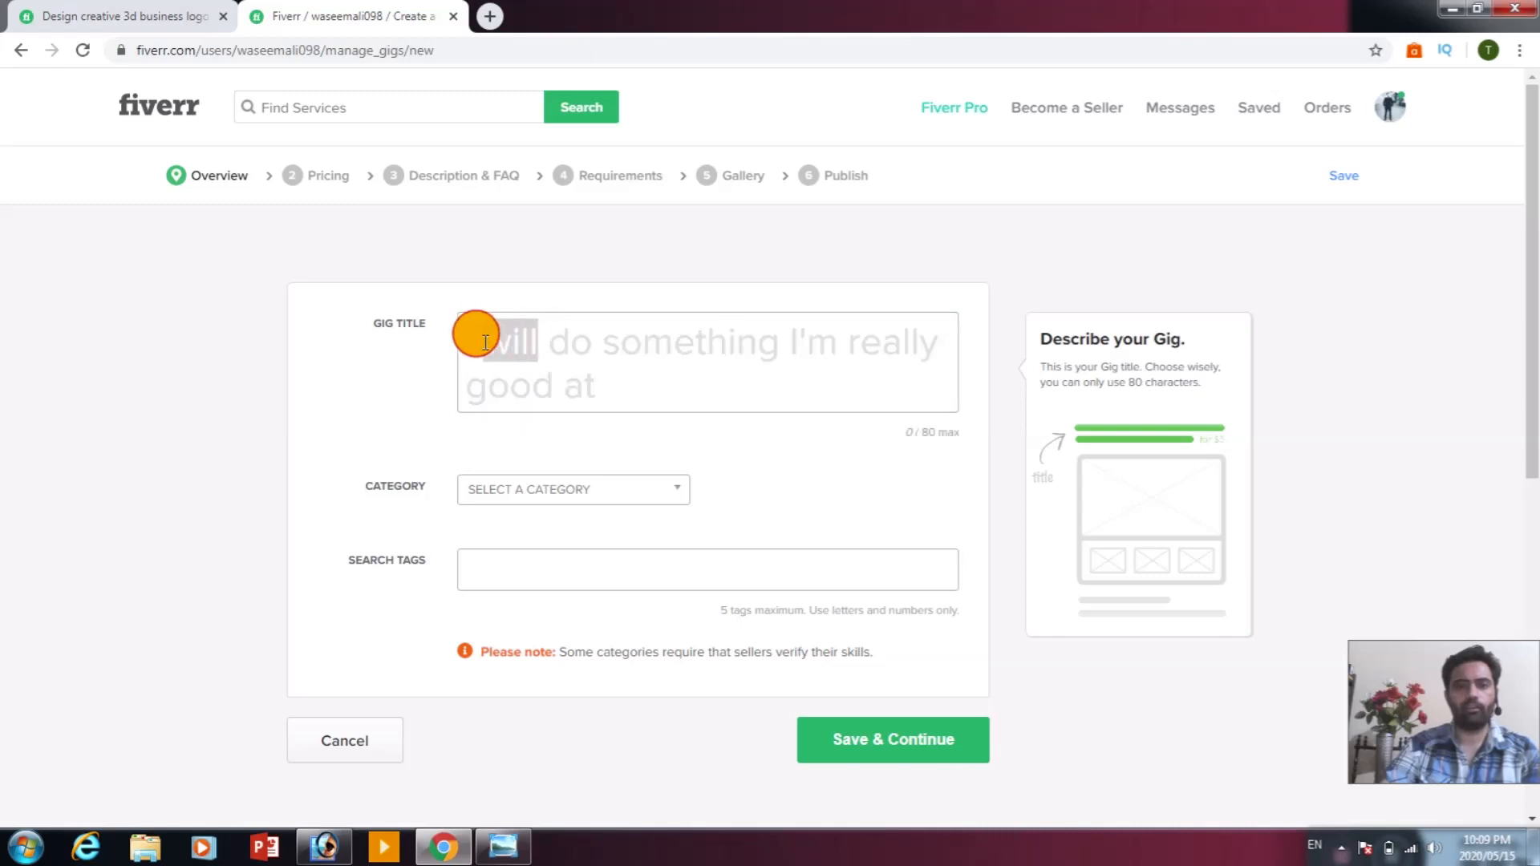
click(509, 333)
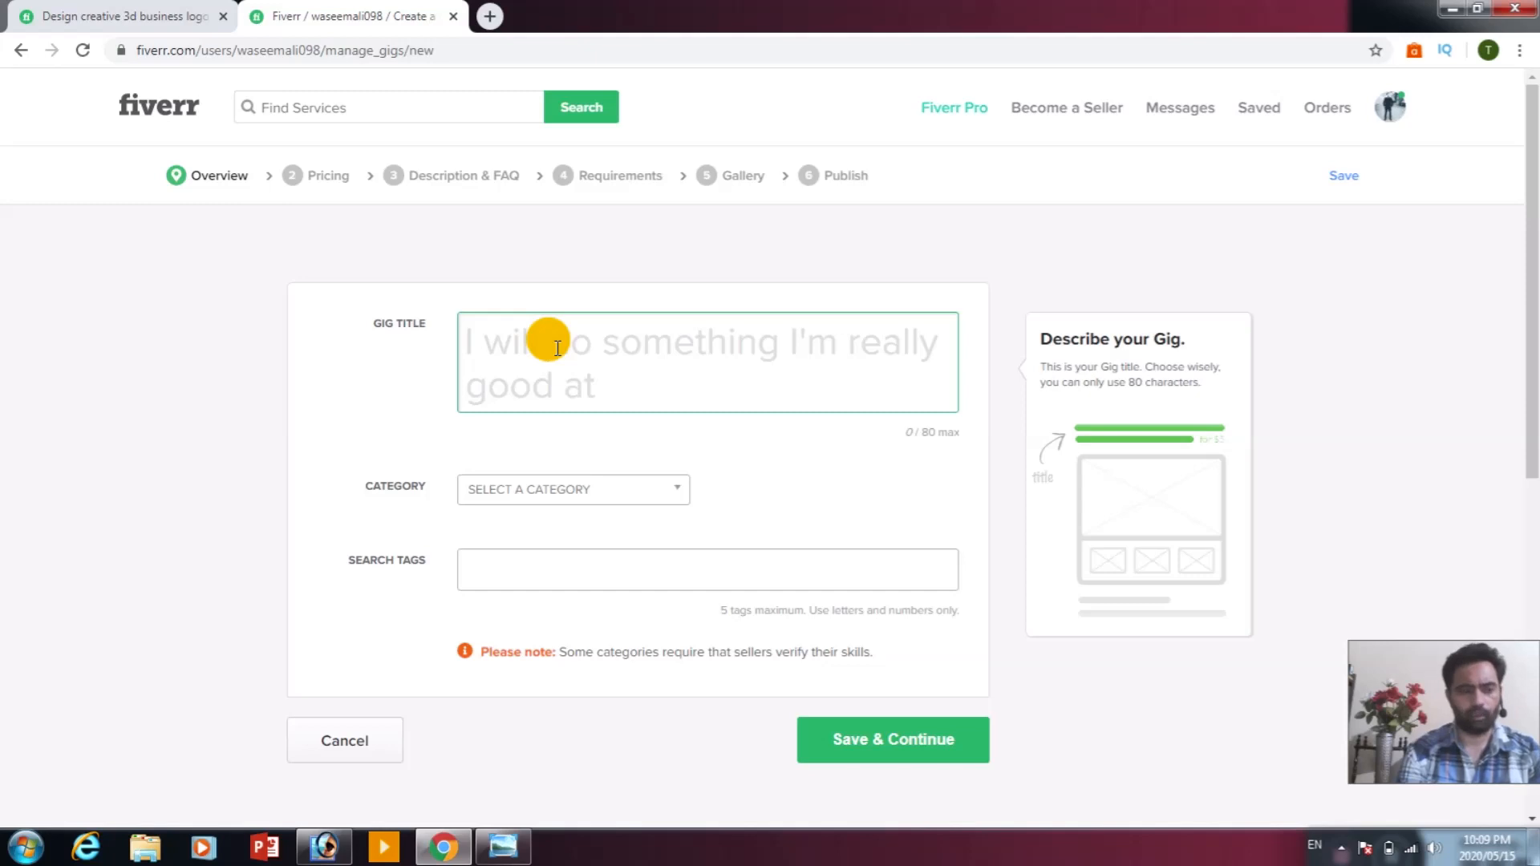
text(desi)
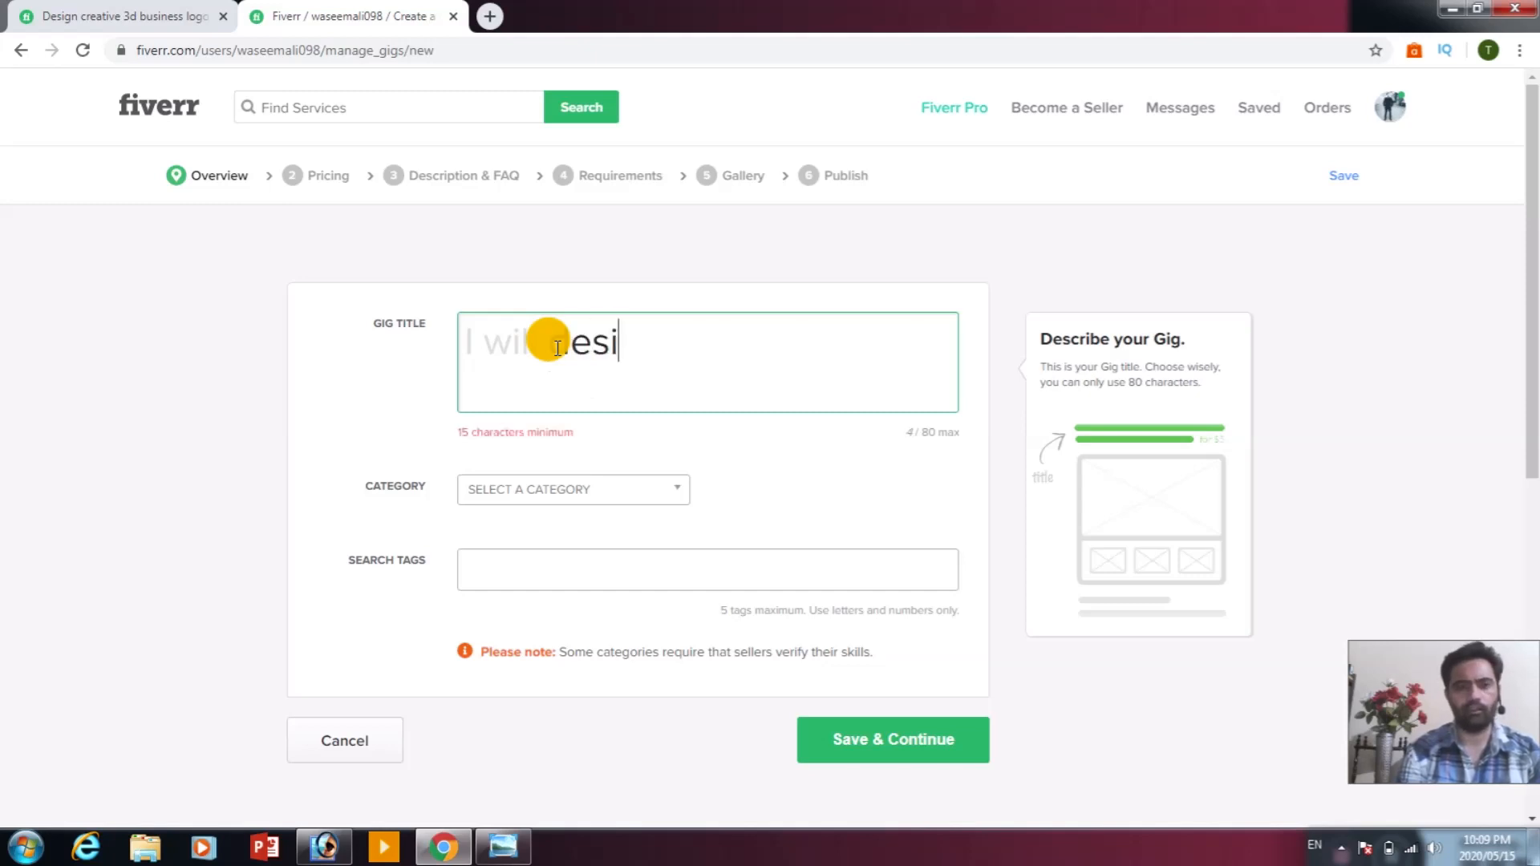
text(gn )
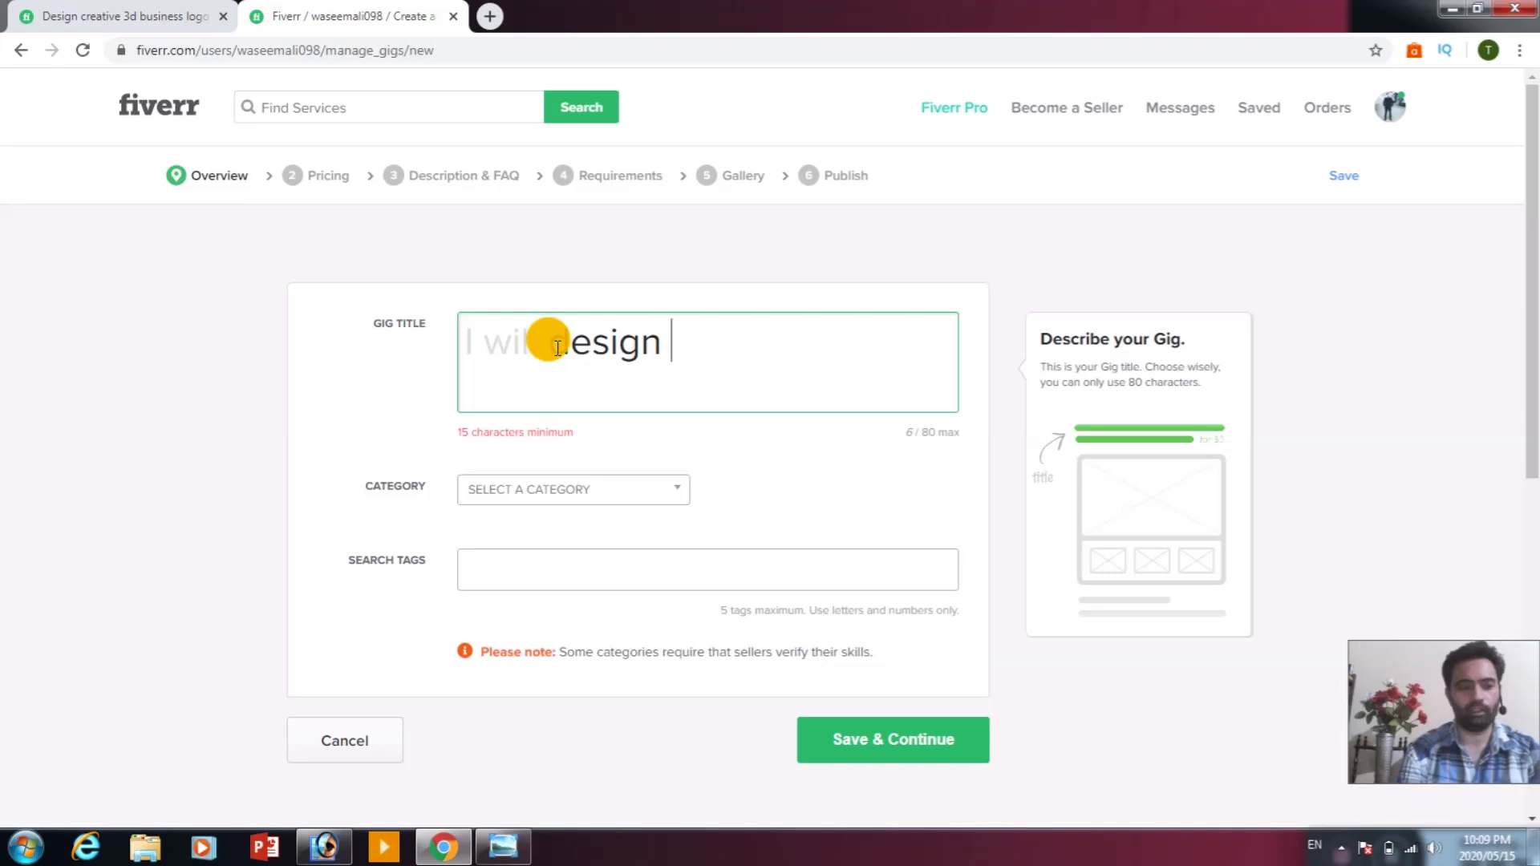
text(crw)
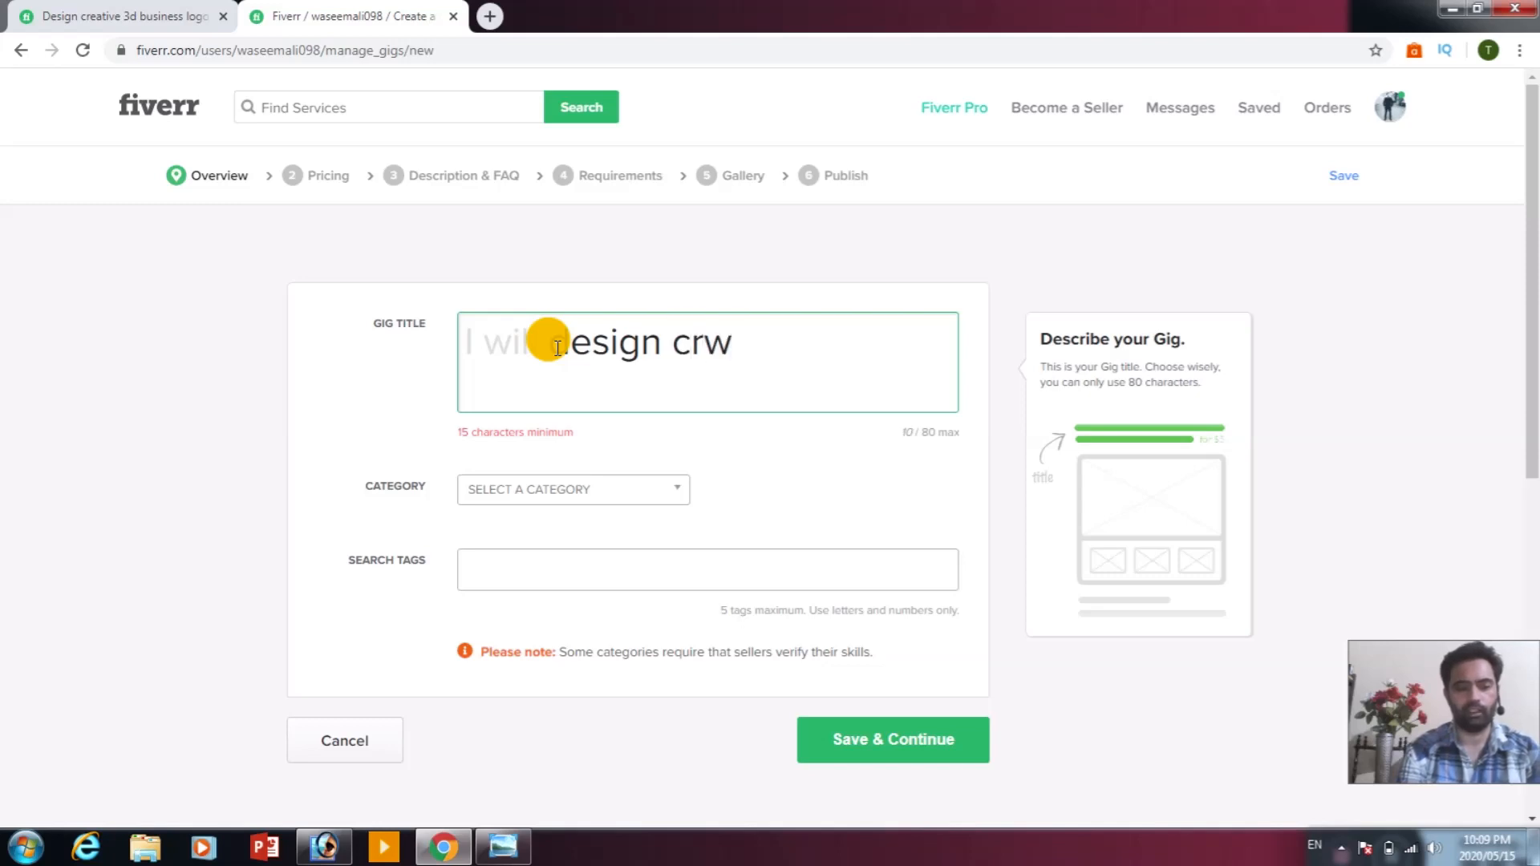
key(BackSpace)
text(e)
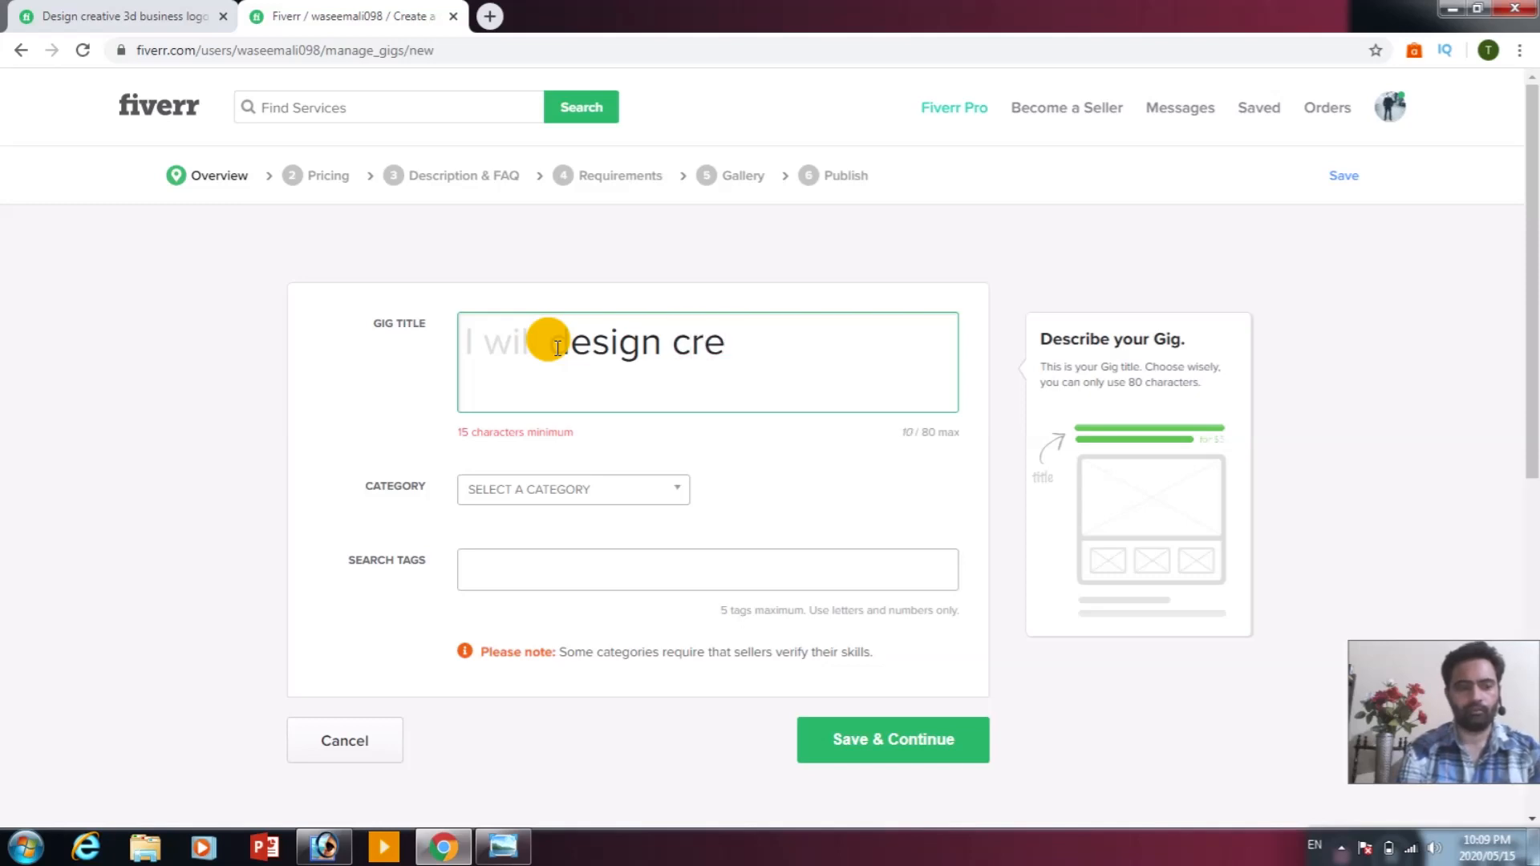
text(atu)
key(BackSpace)
text(i)
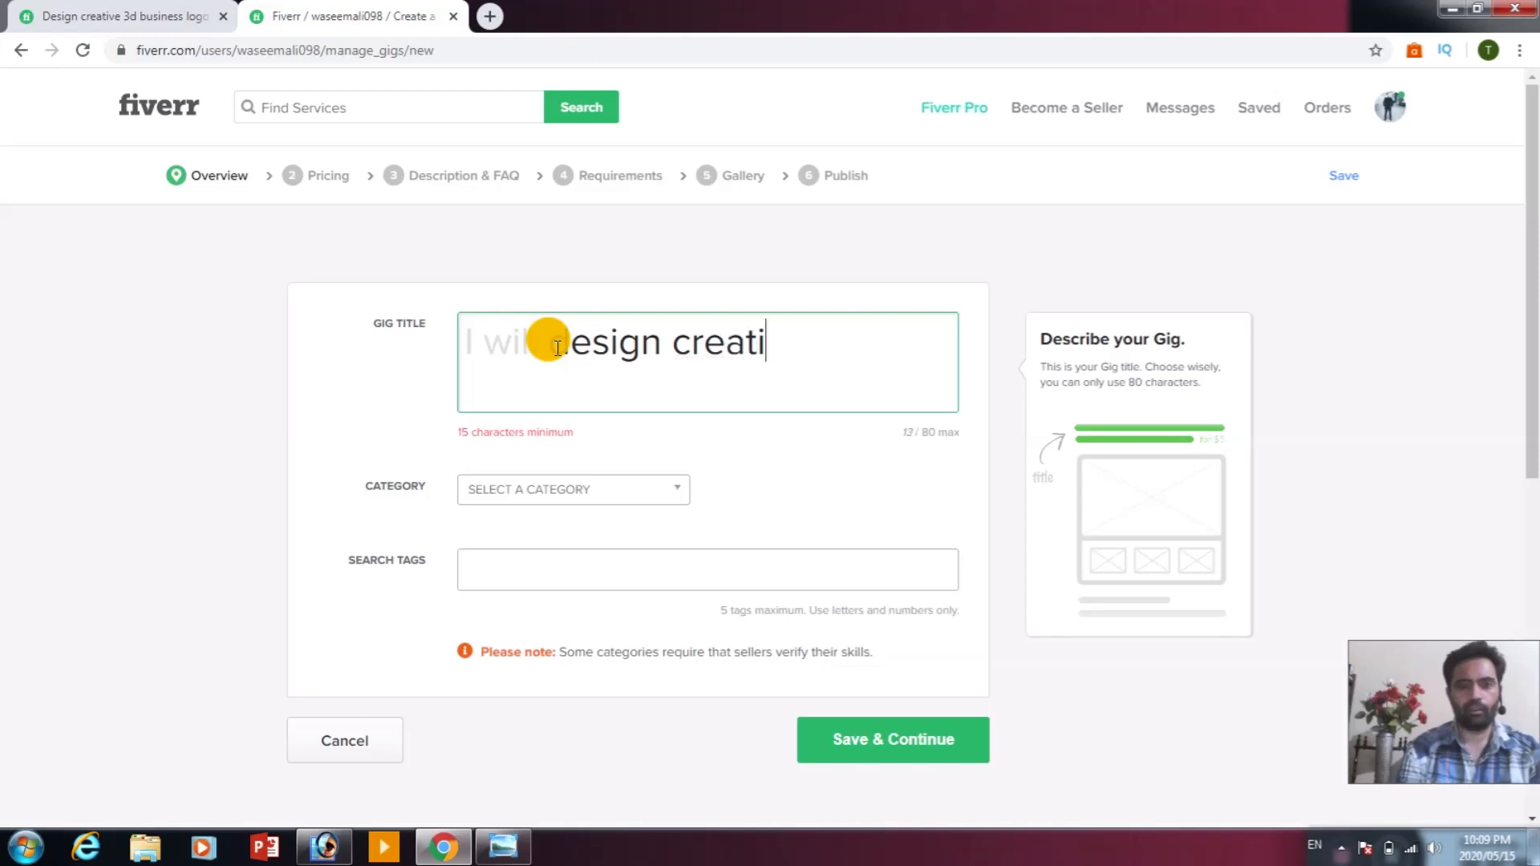
text(ve )
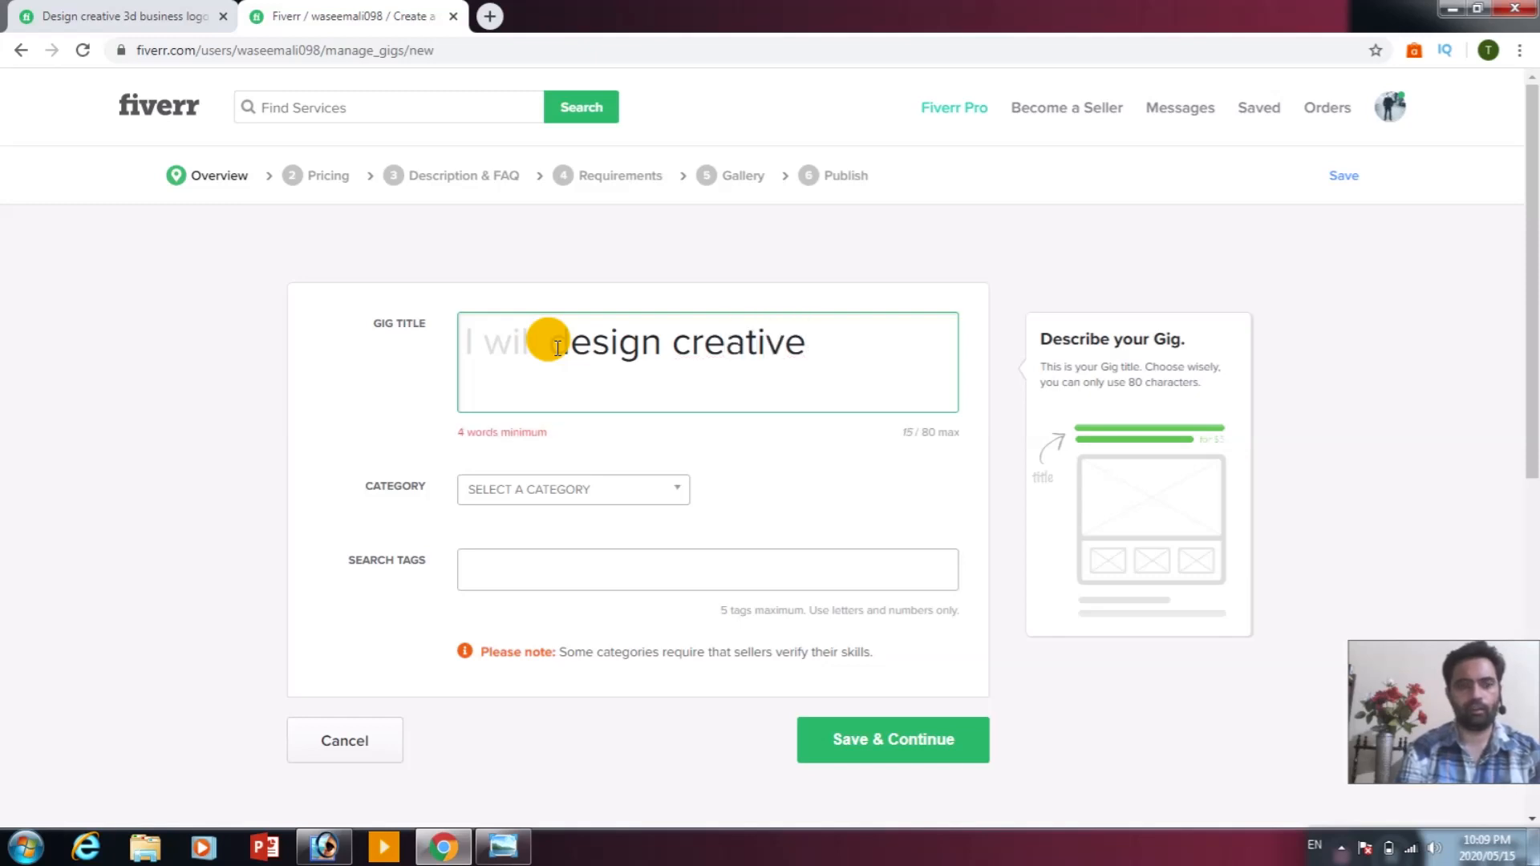
text(business)
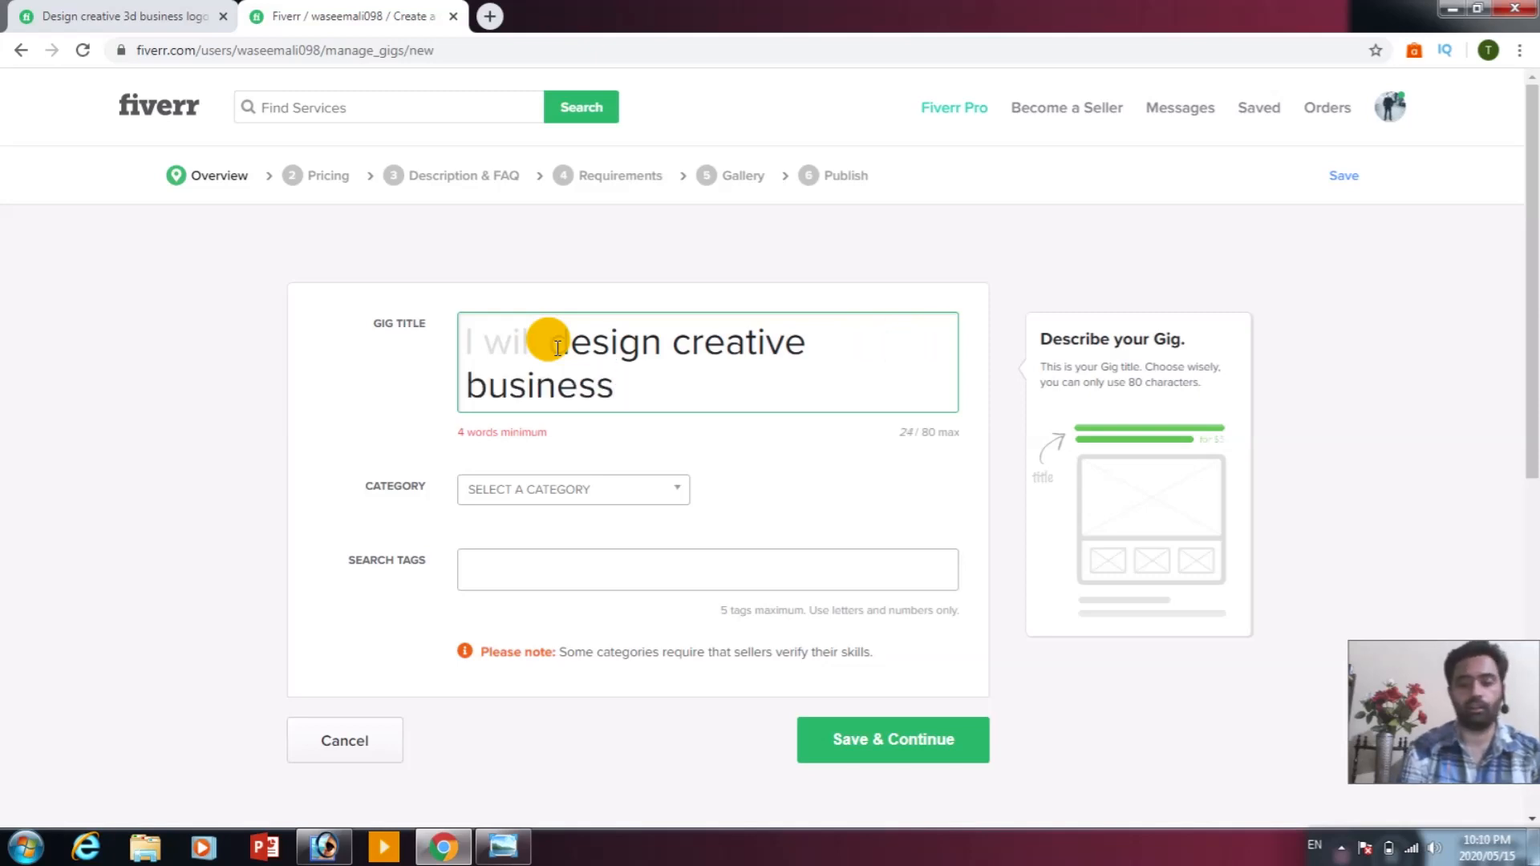
text( logo)
text( desig)
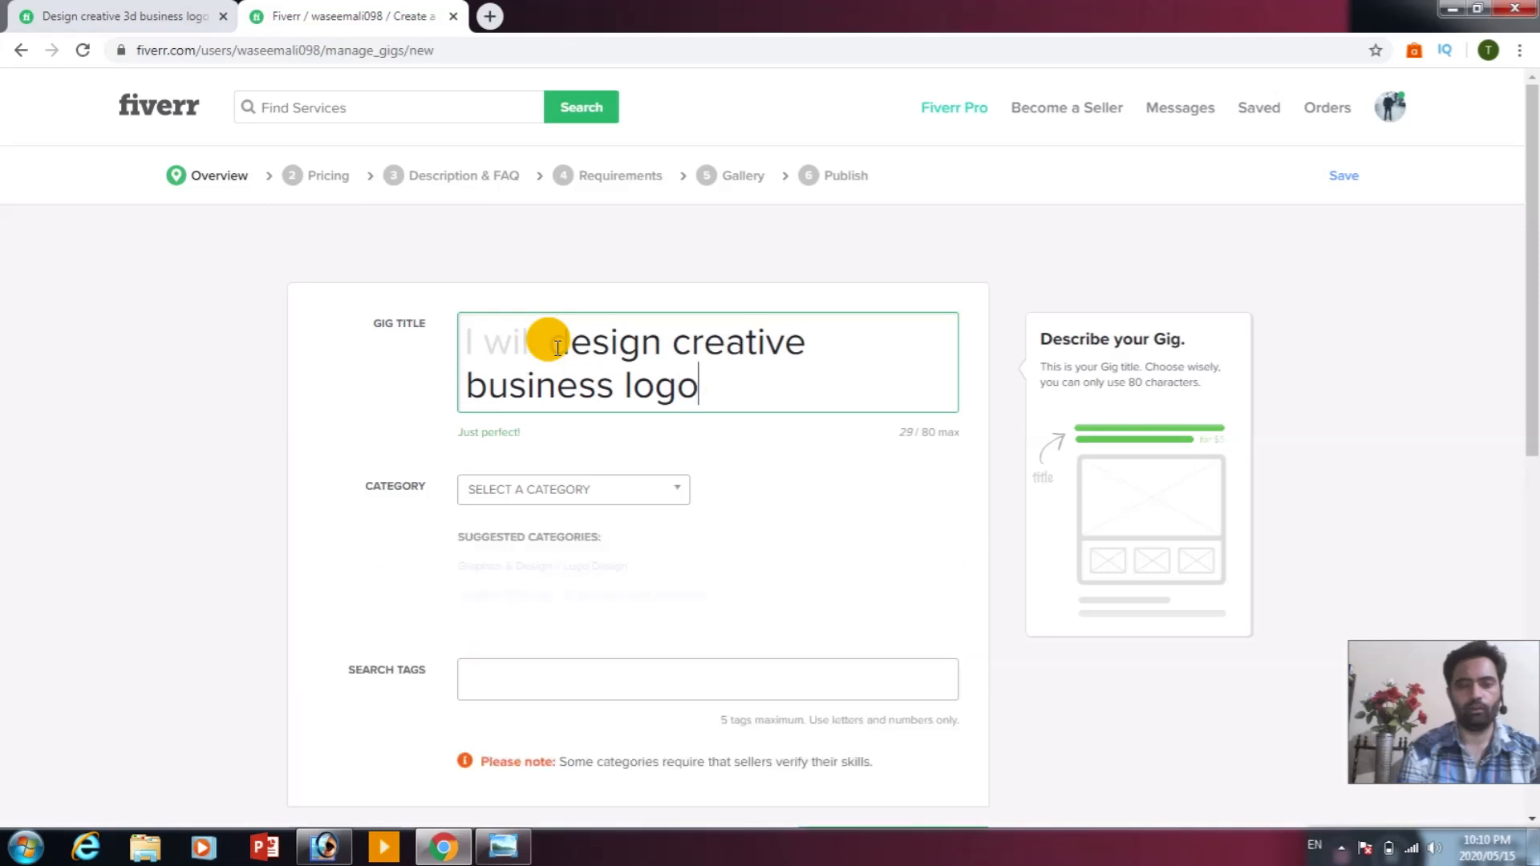
text(n)
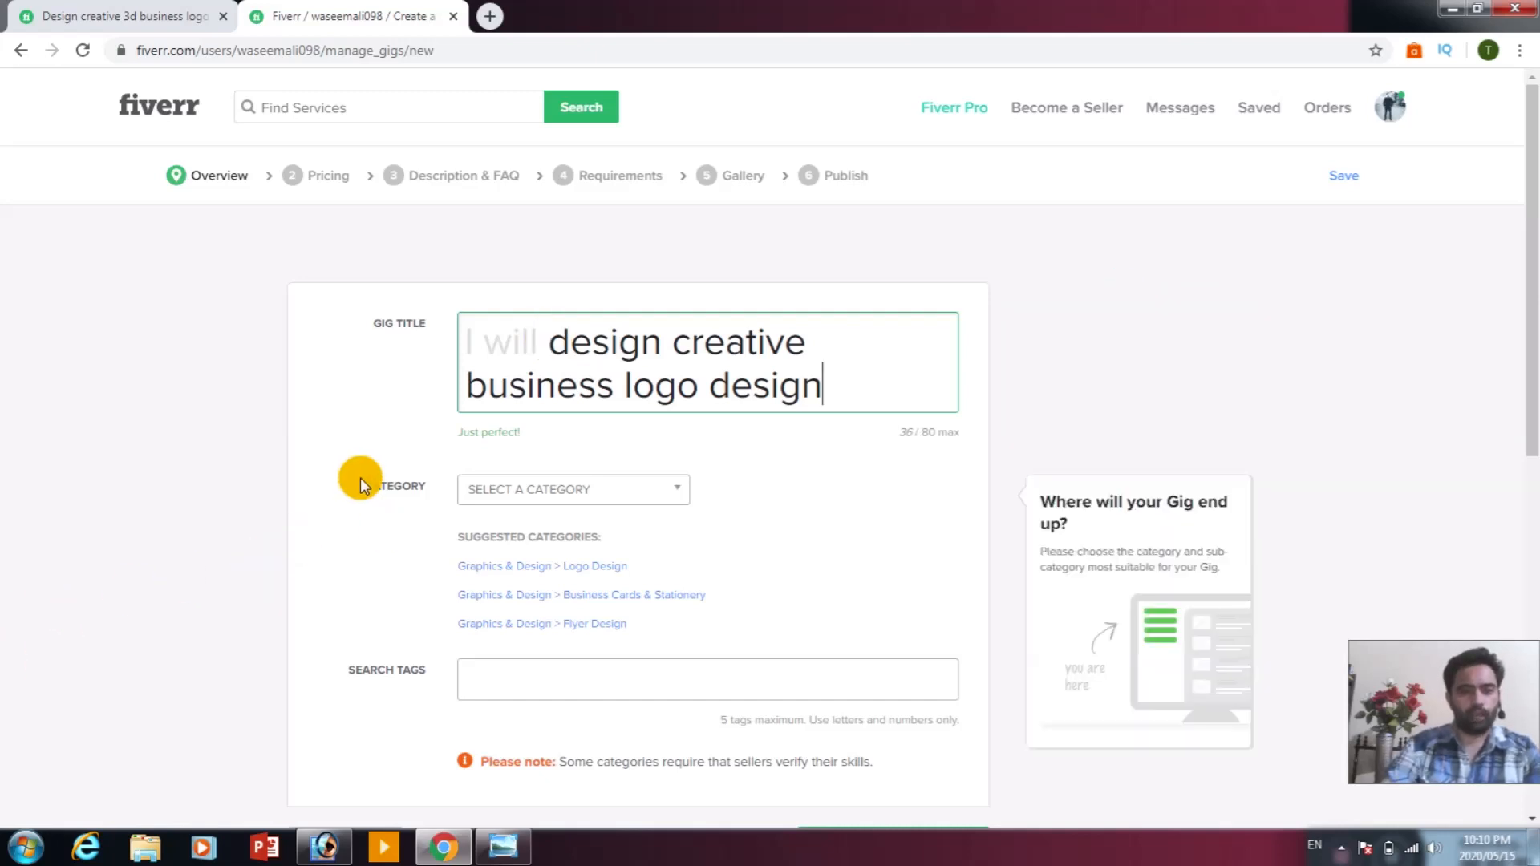
Set the gig's main category to Graphics & Design.
drag(360, 478, 653, 478)
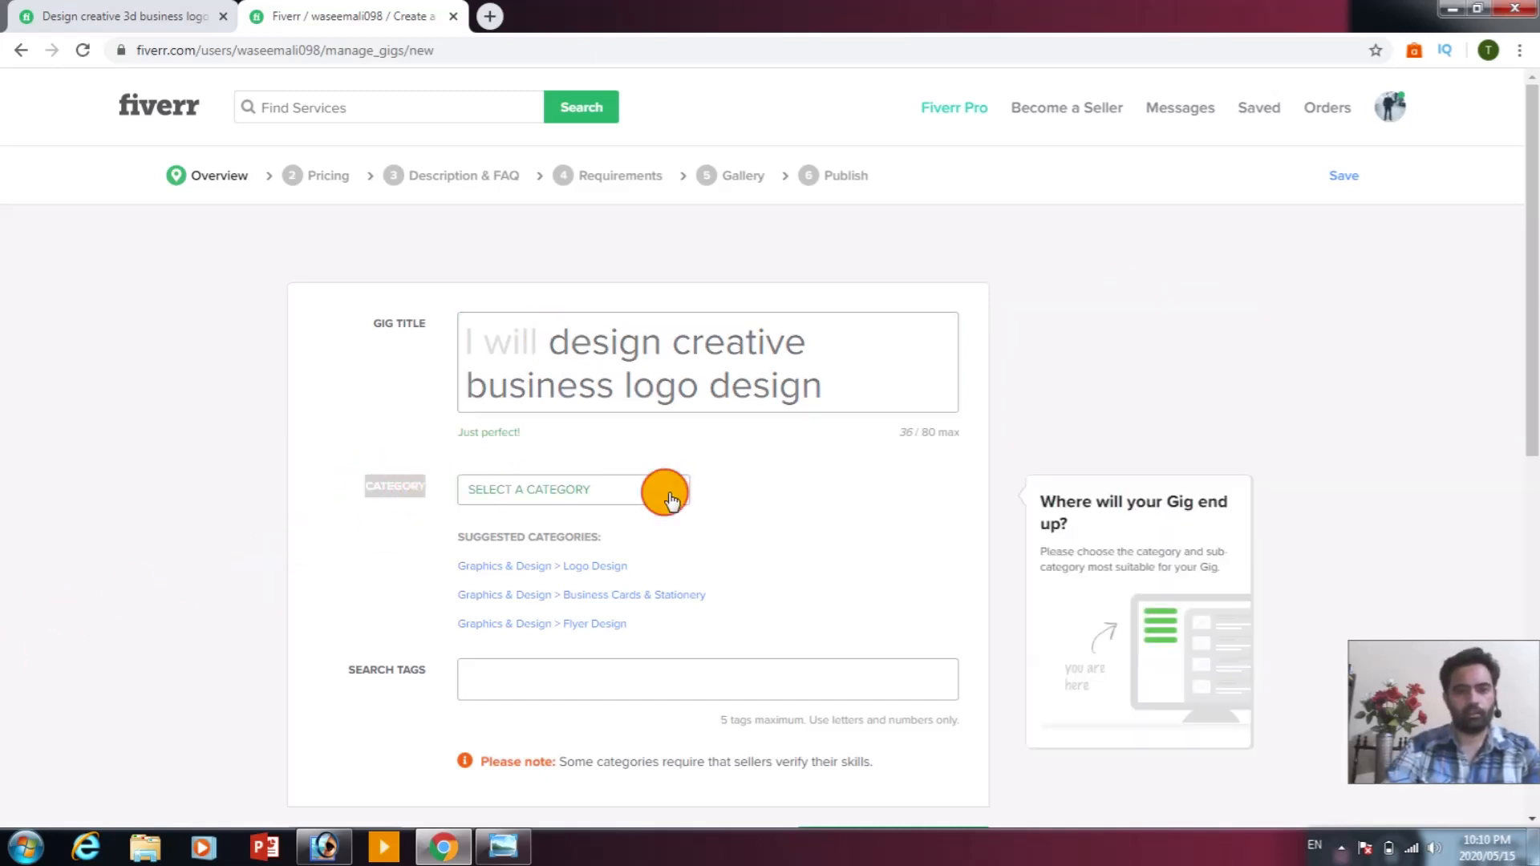
click(666, 497)
click(556, 502)
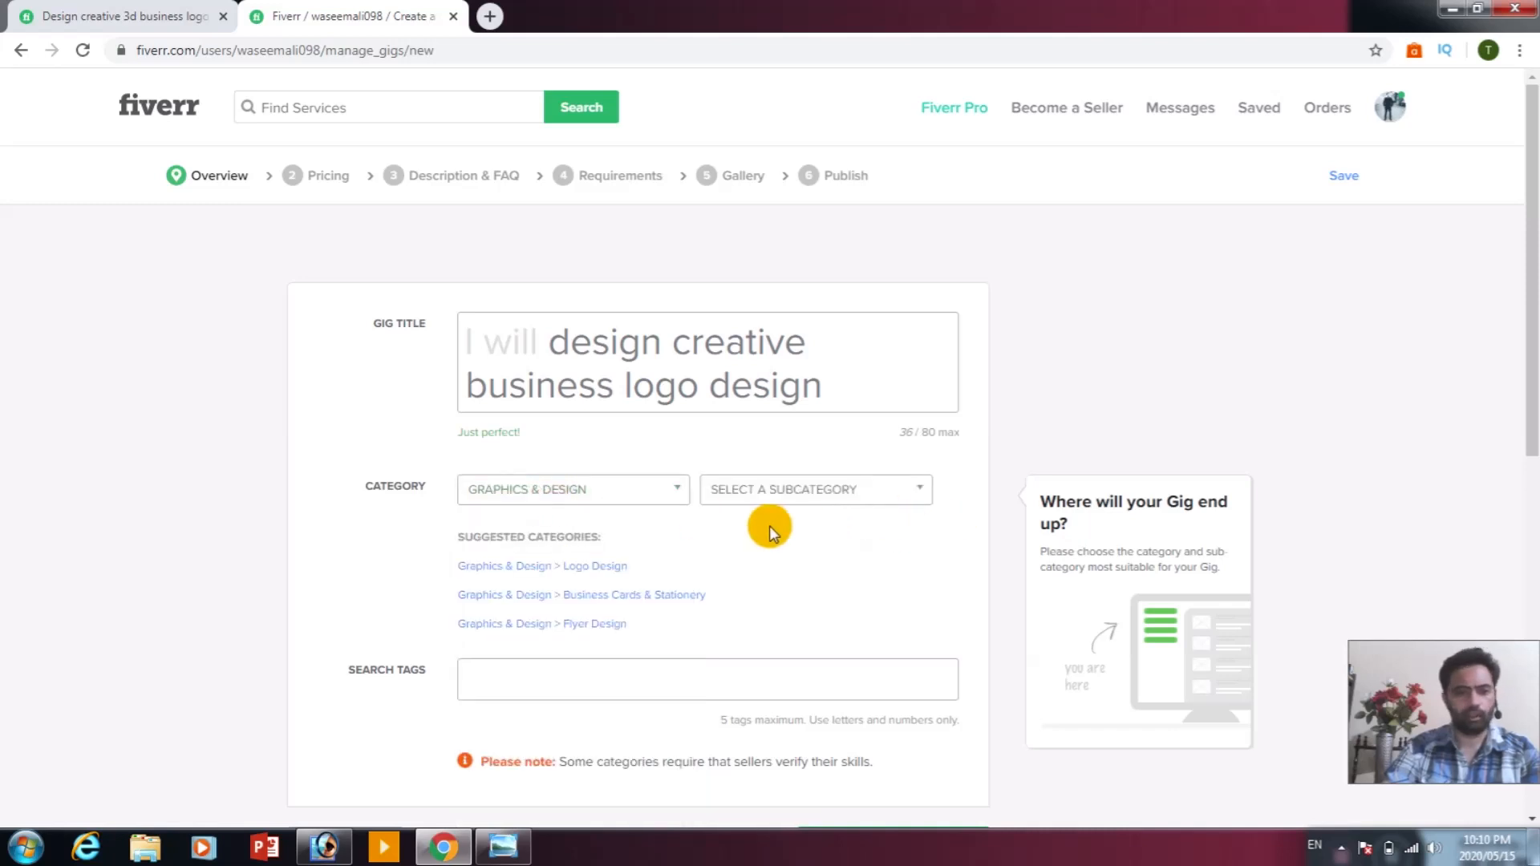
Add the suggested search tag "creative design" to the gig.
scroll(768, 526, down, 3)
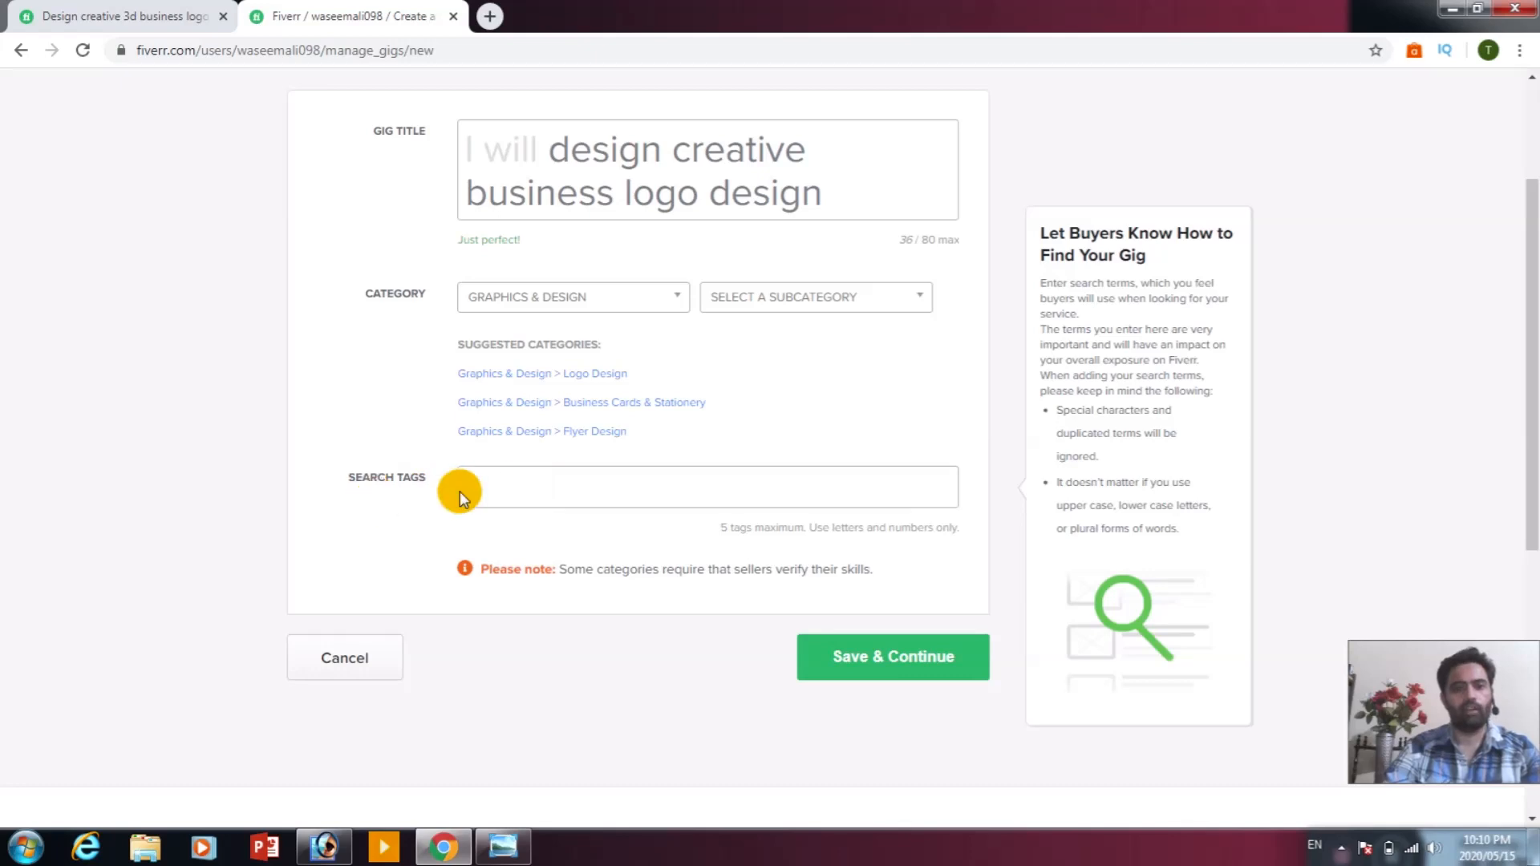
click(512, 481)
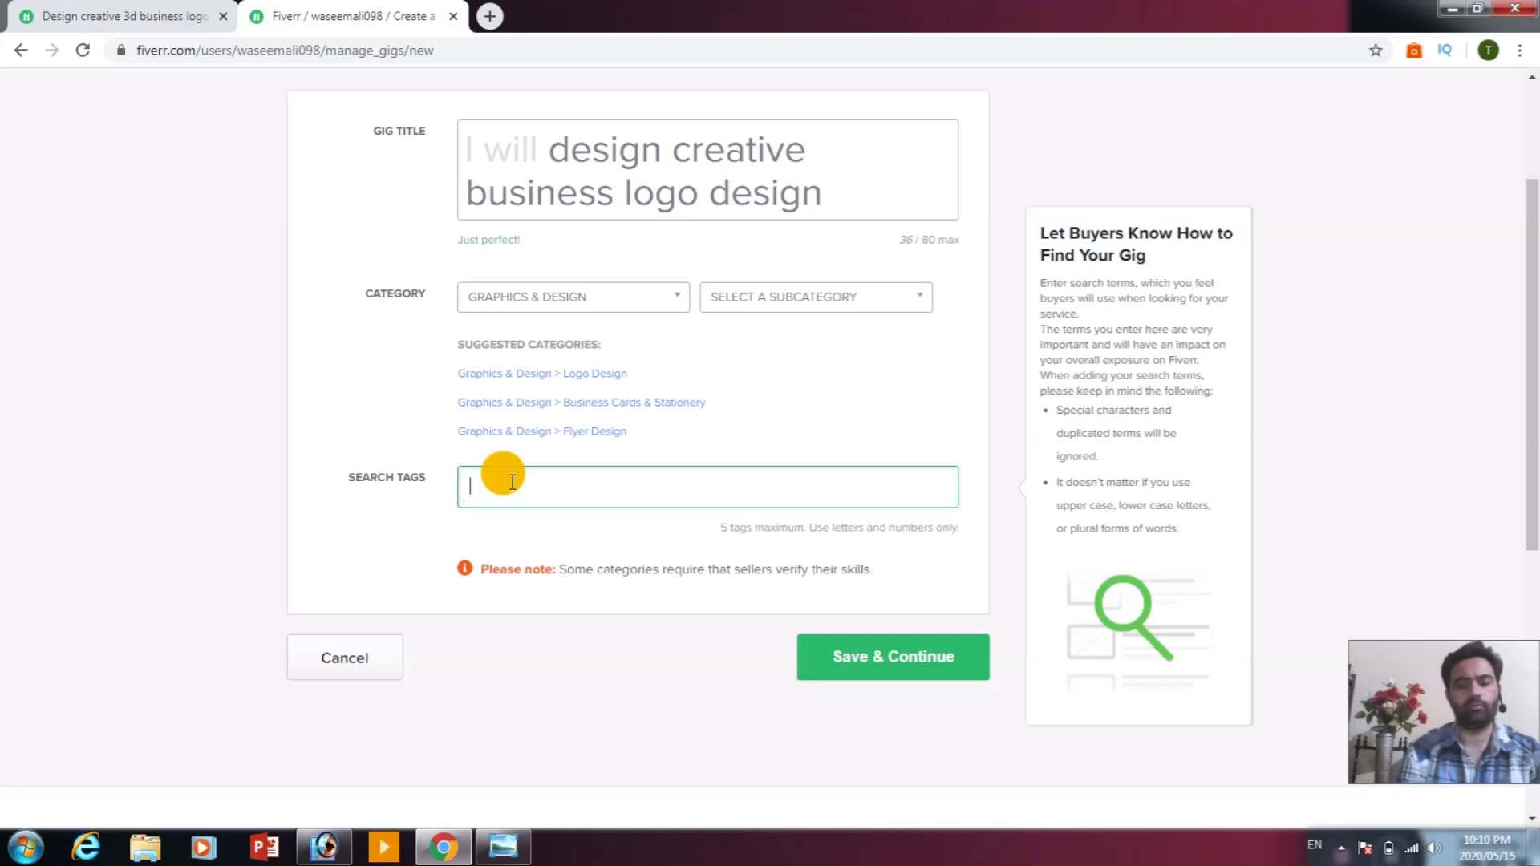
text(cr)
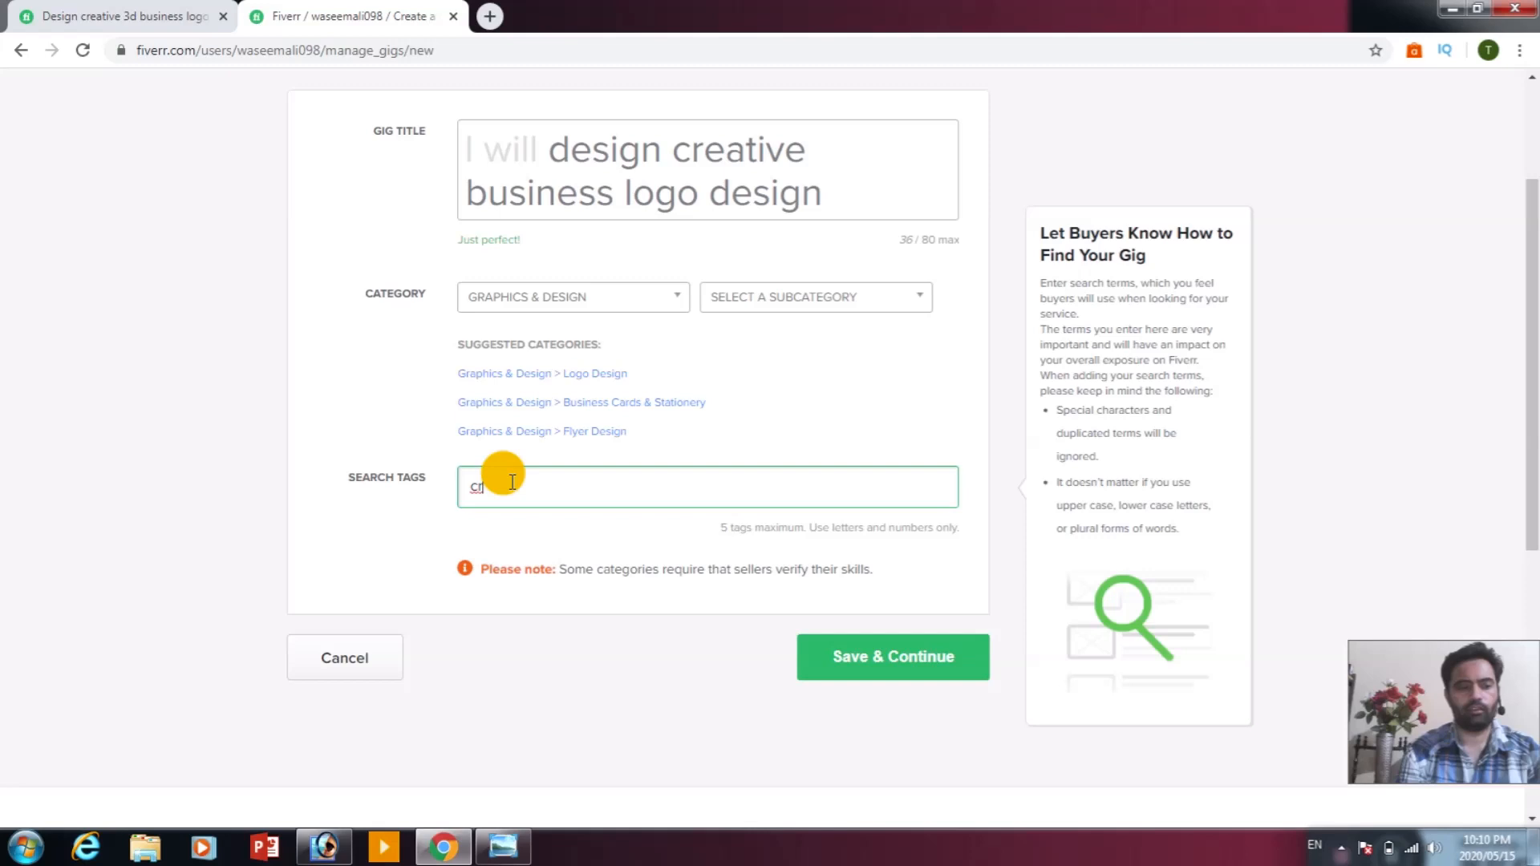
text(eative)
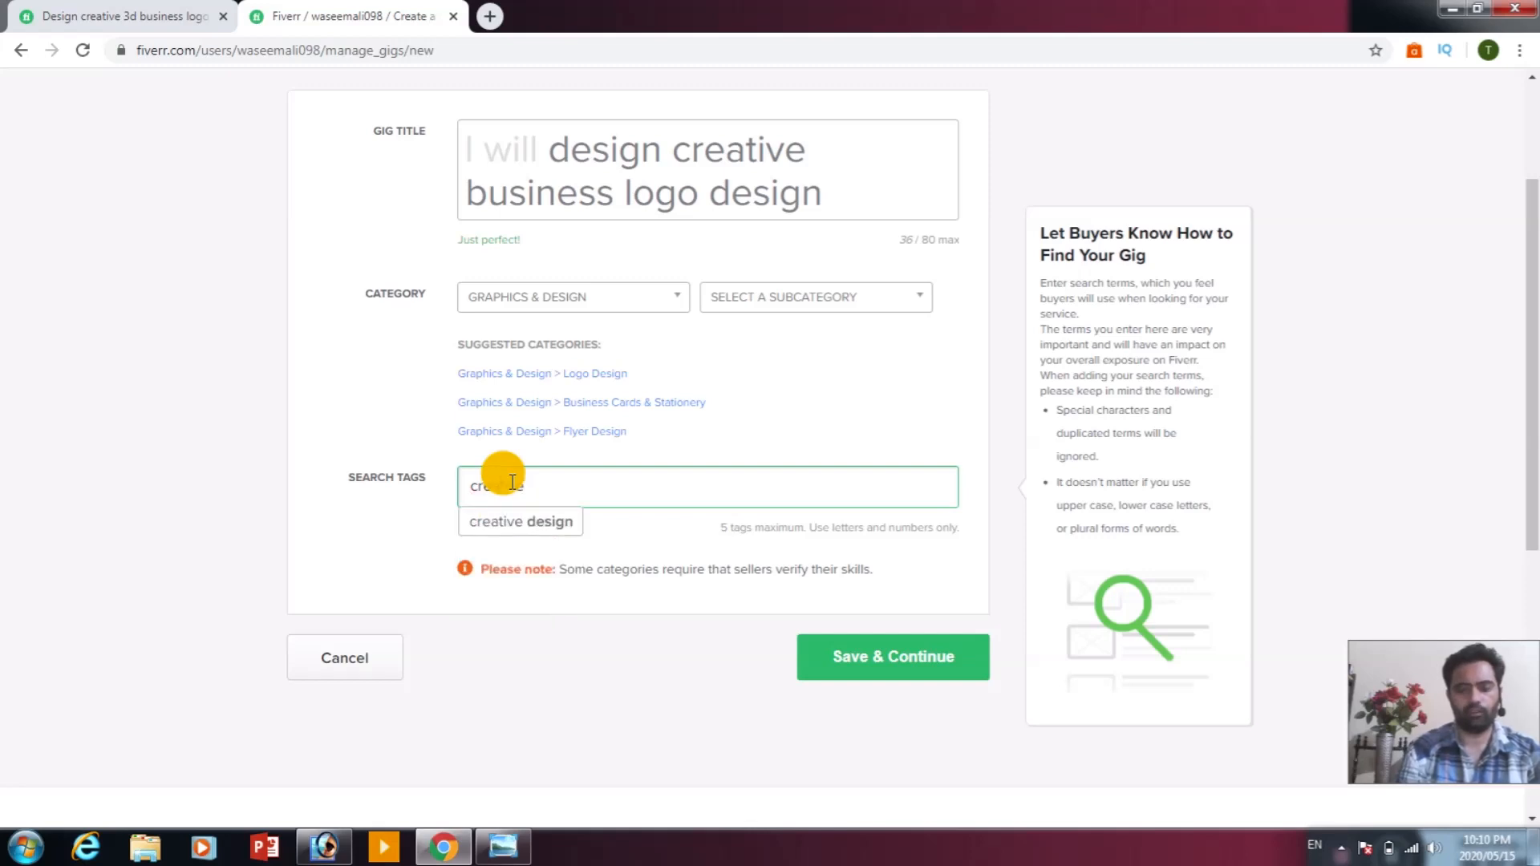
key(Down)
key(Return)
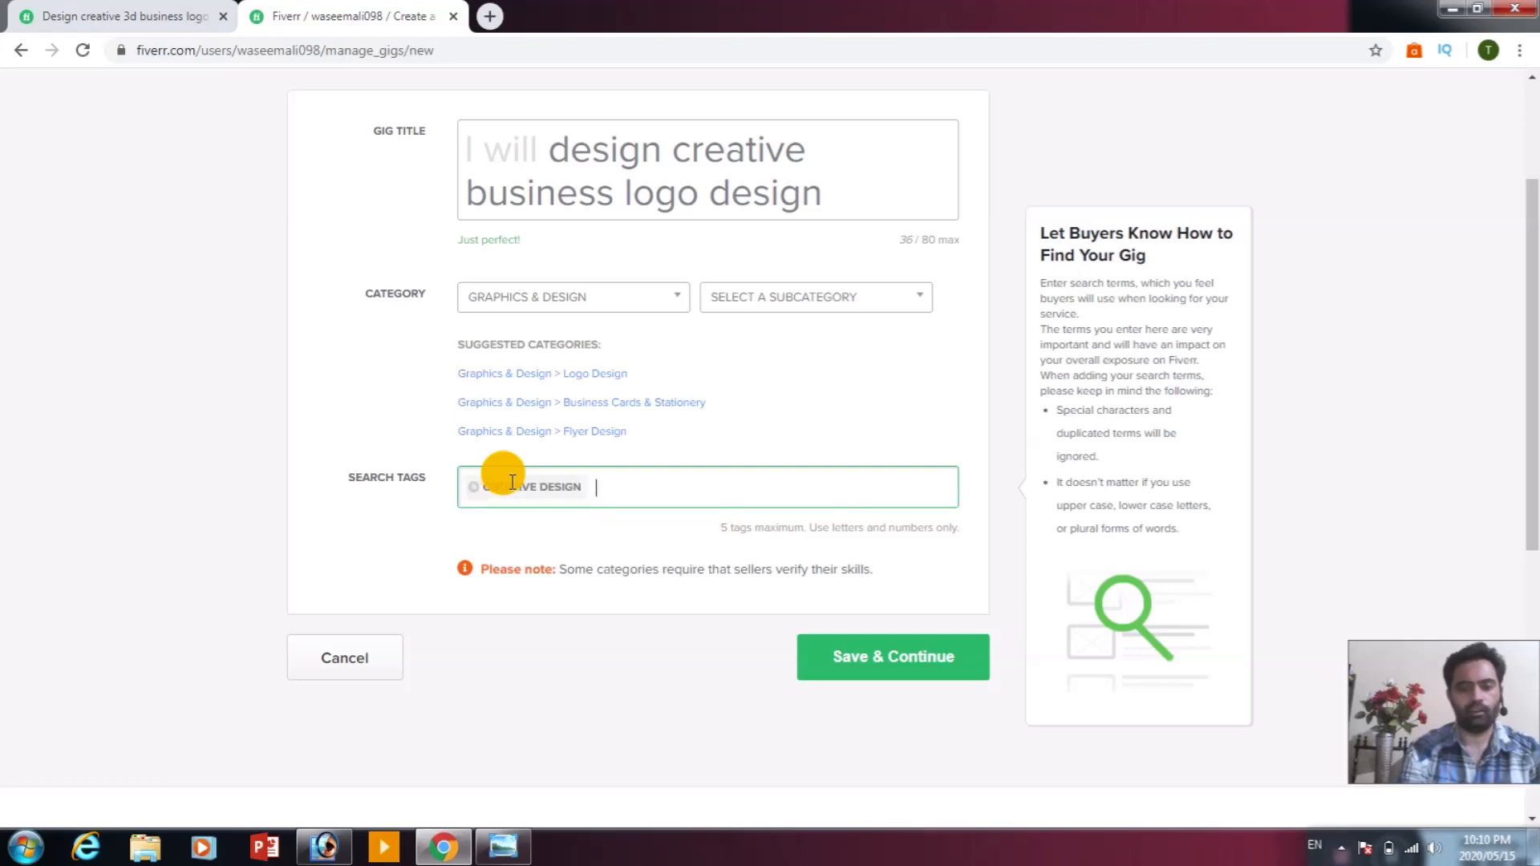
Look up "photosh" among the tag suggestions and add "adobe photoshop" as a search tag.
text(photo)
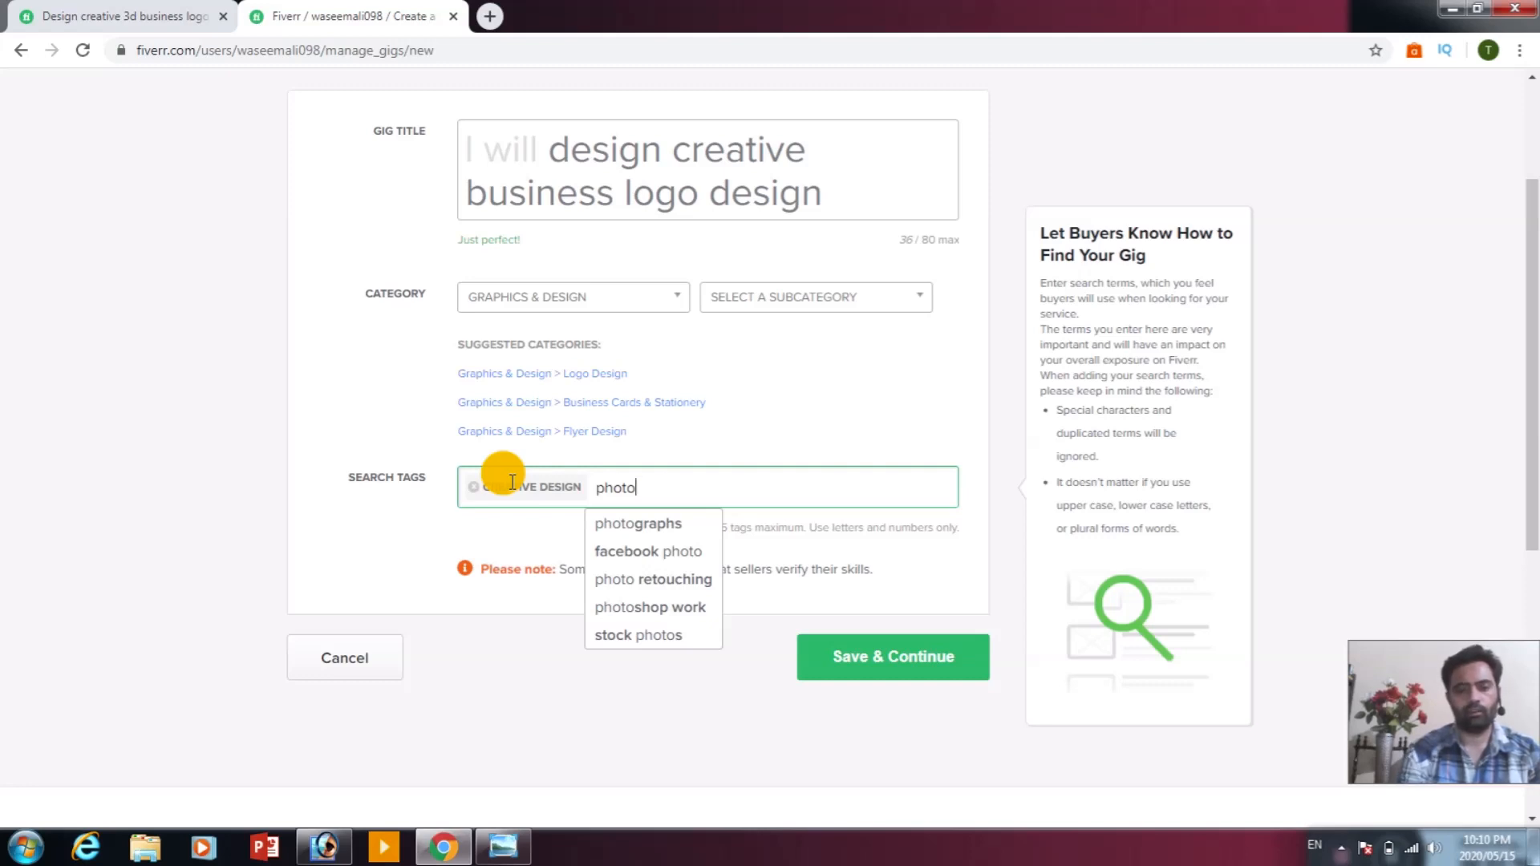
text(sh)
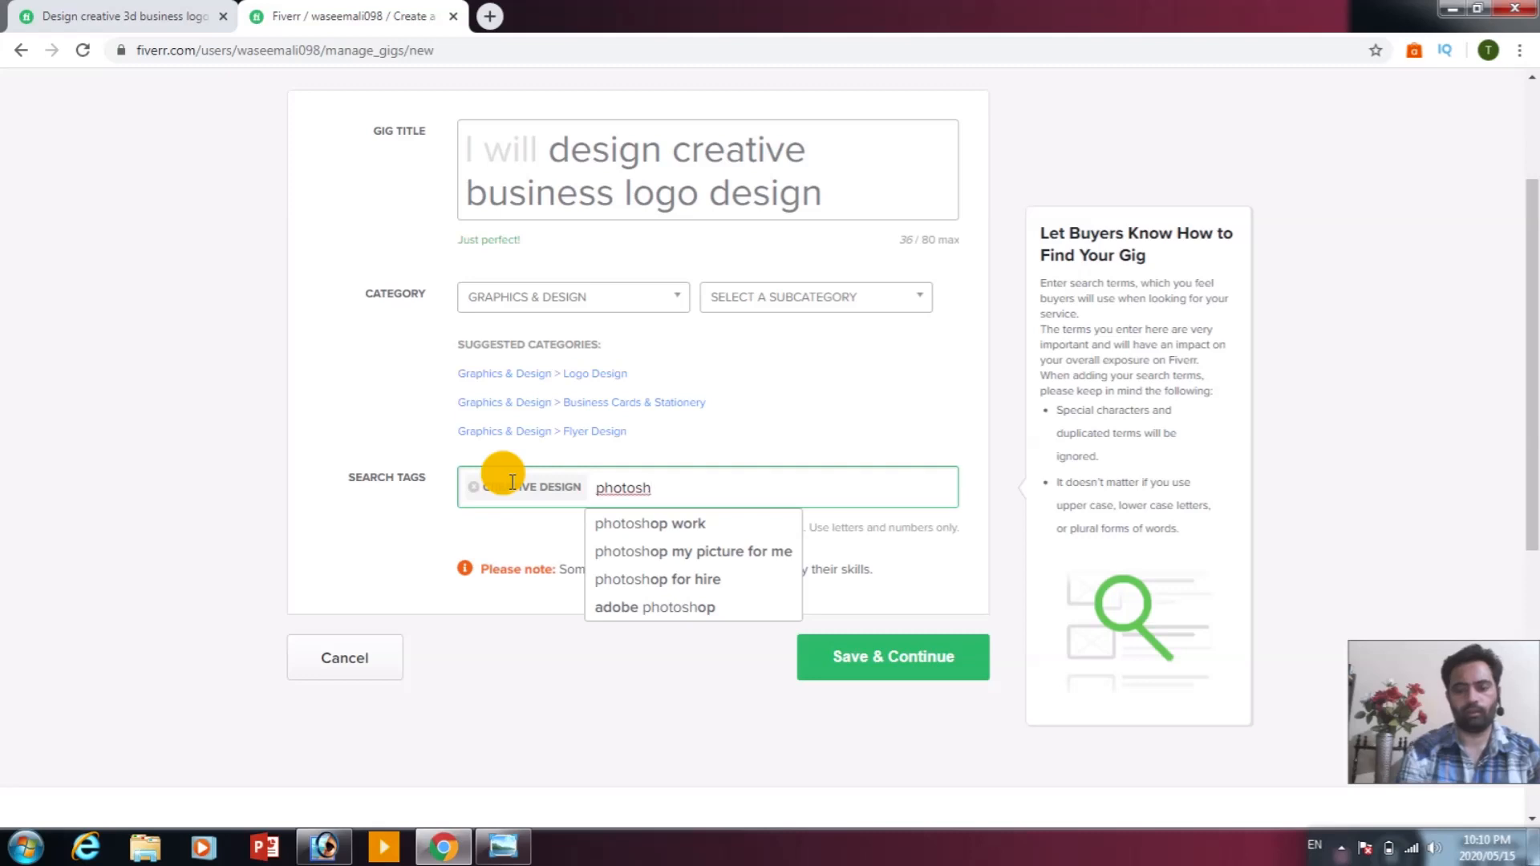
key(Down)
key(Down)
key(Down)
key(Down)
key(Return)
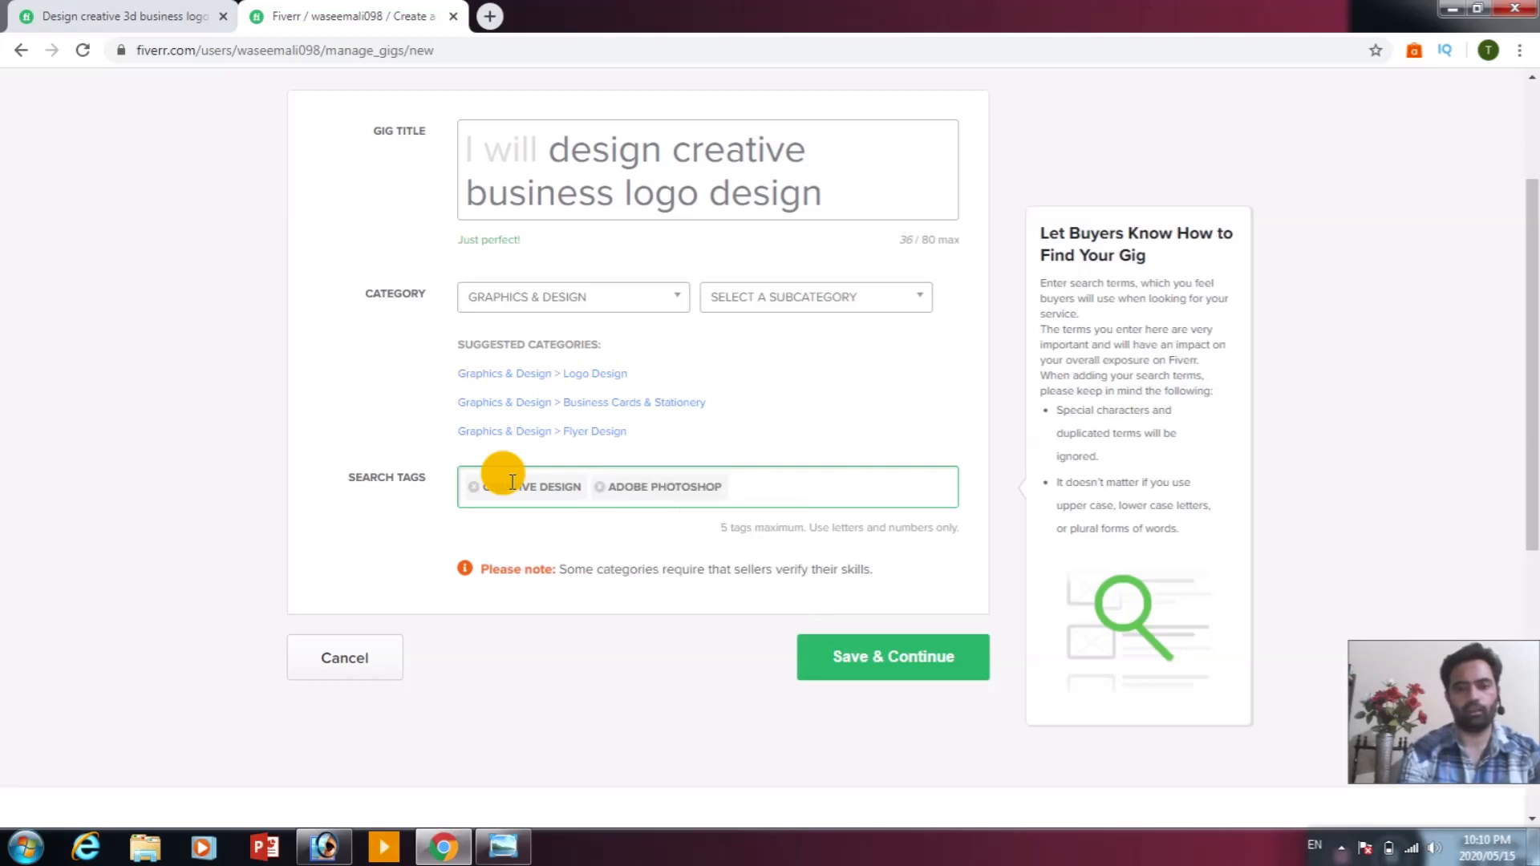
Add "business logo" as a search tag.
text(busines)
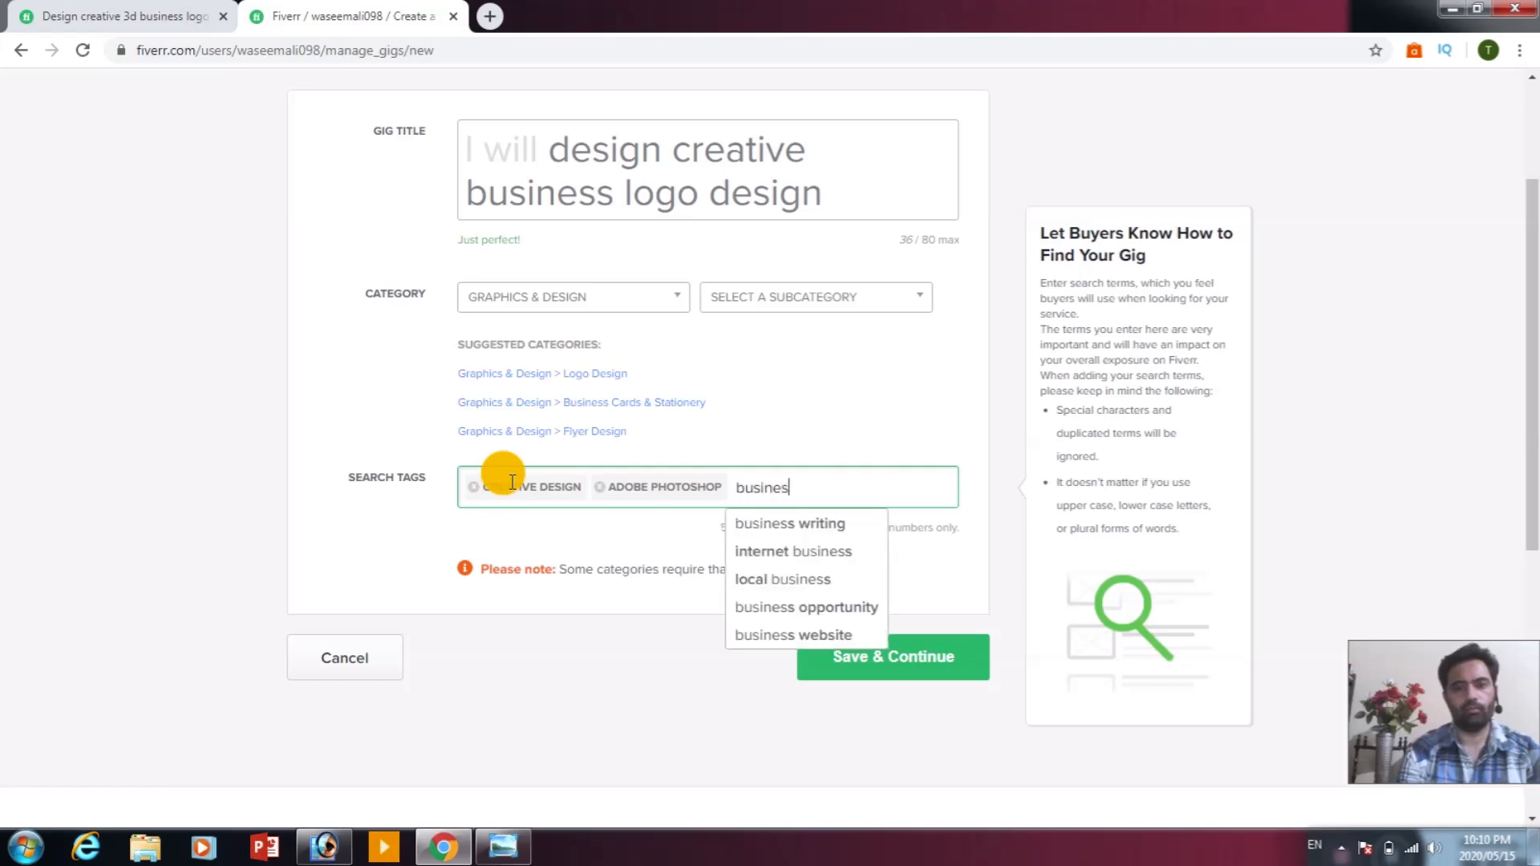
text(s l)
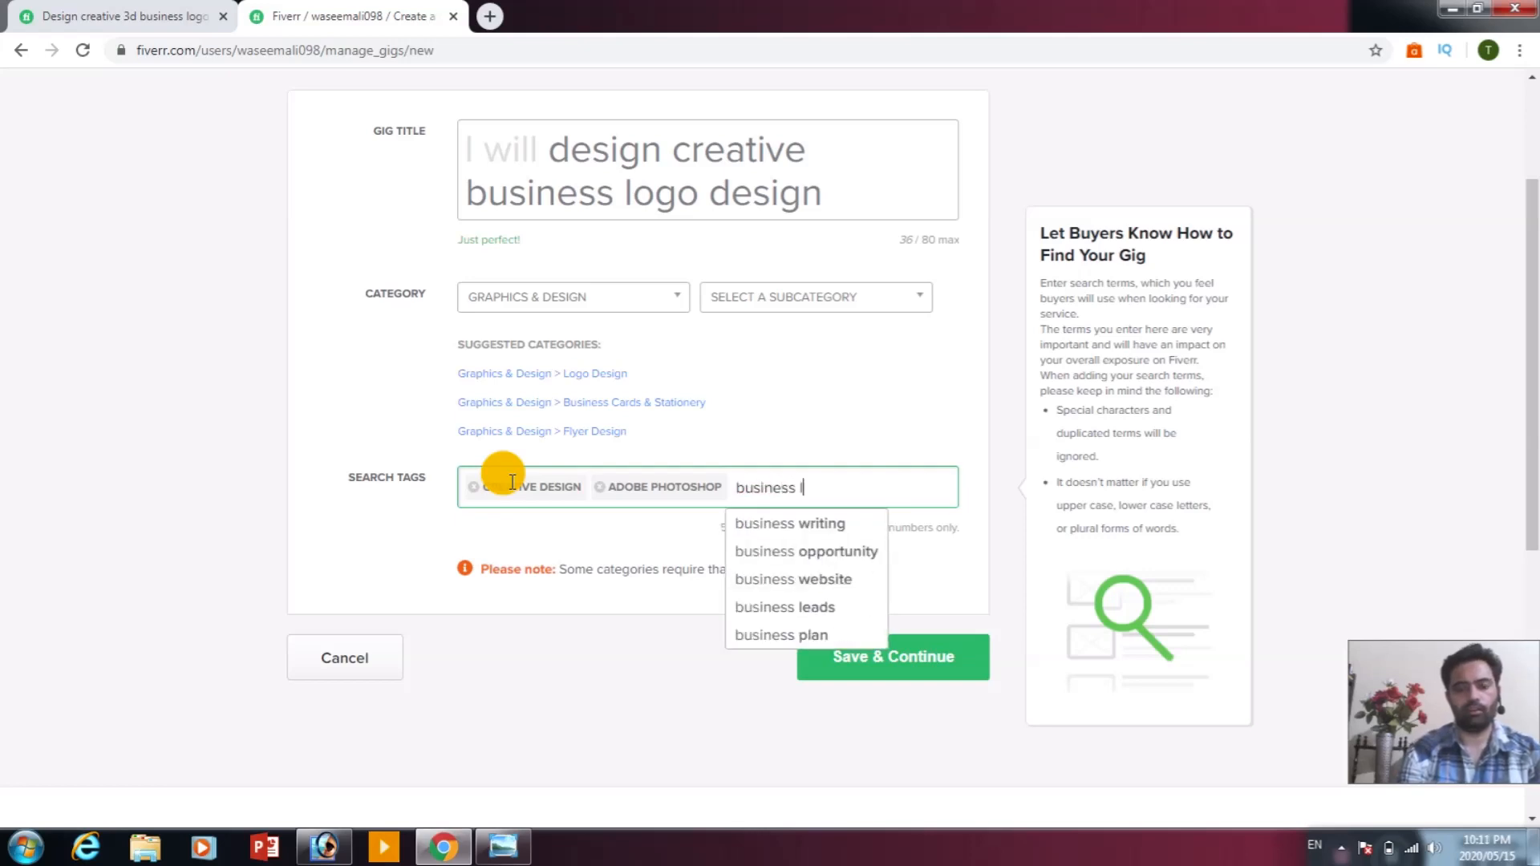
text(ogo)
key(Return)
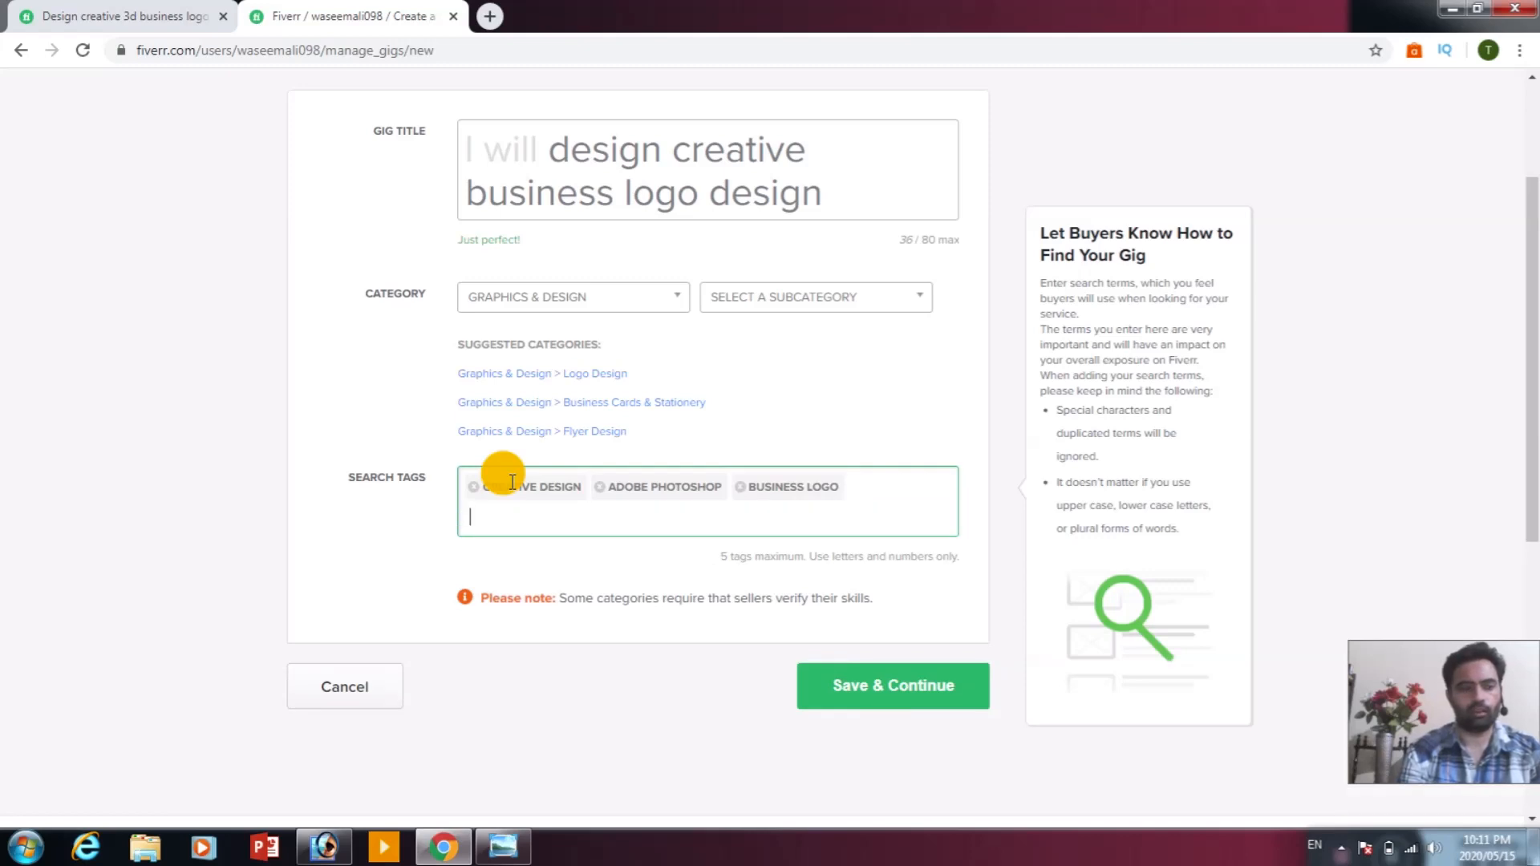
Add "outstandred logo" as a search tag.
text(out)
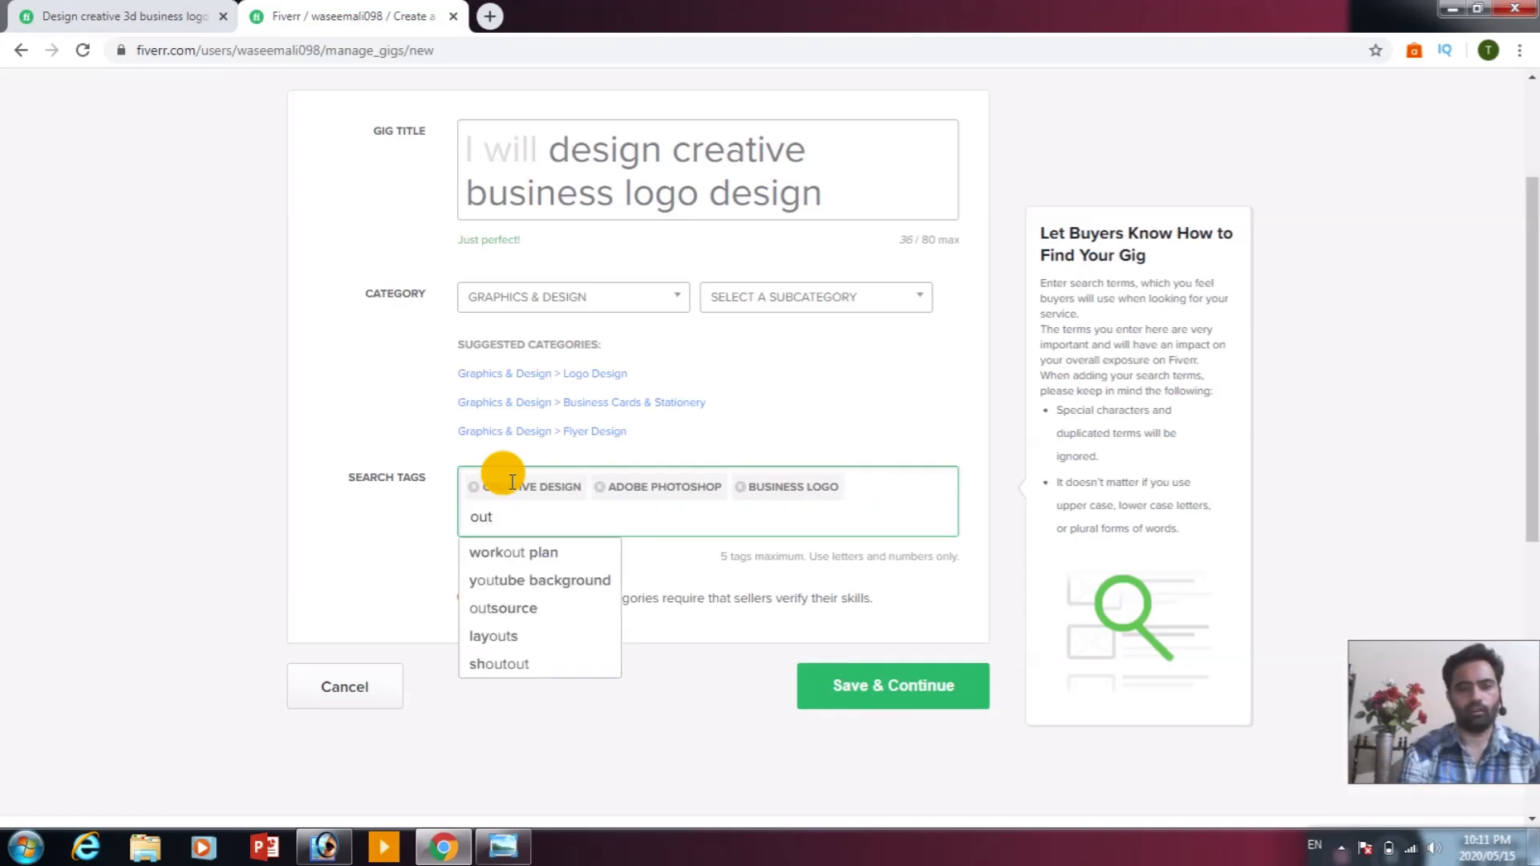
text(stan)
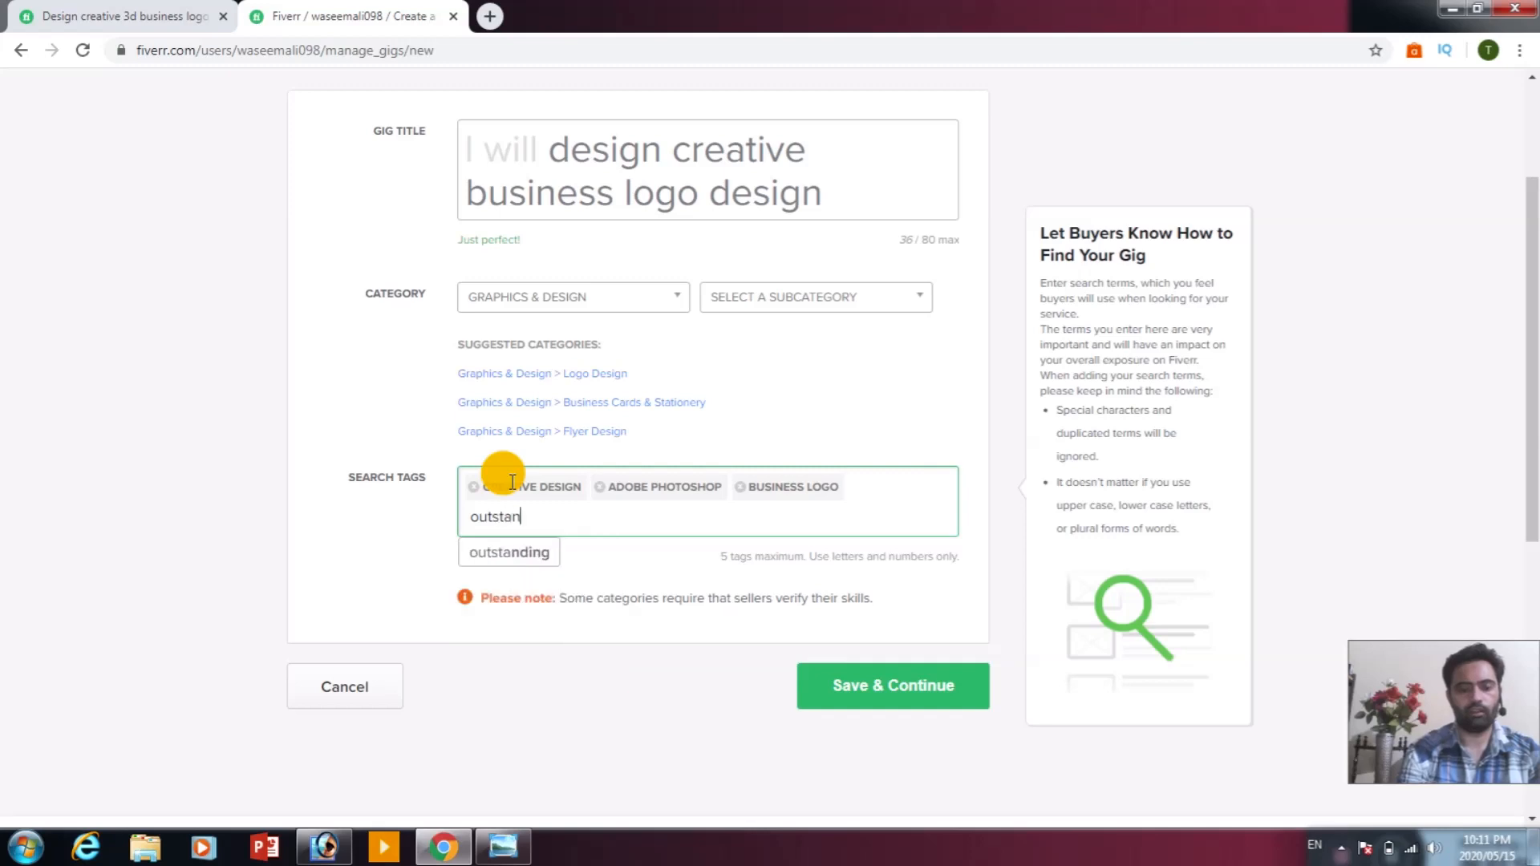
text(dred)
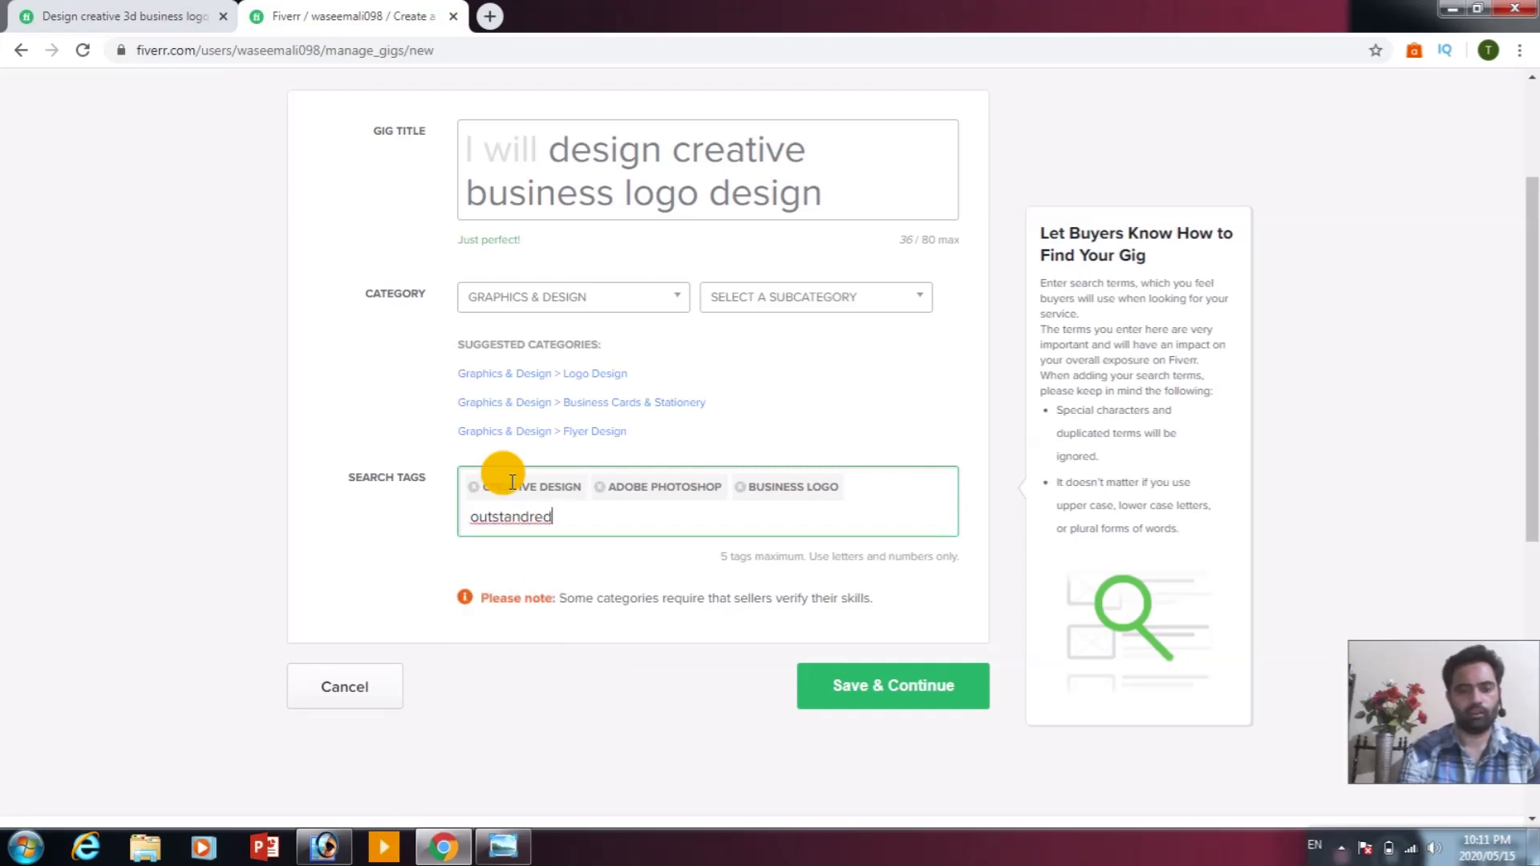
text( logo)
key(Return)
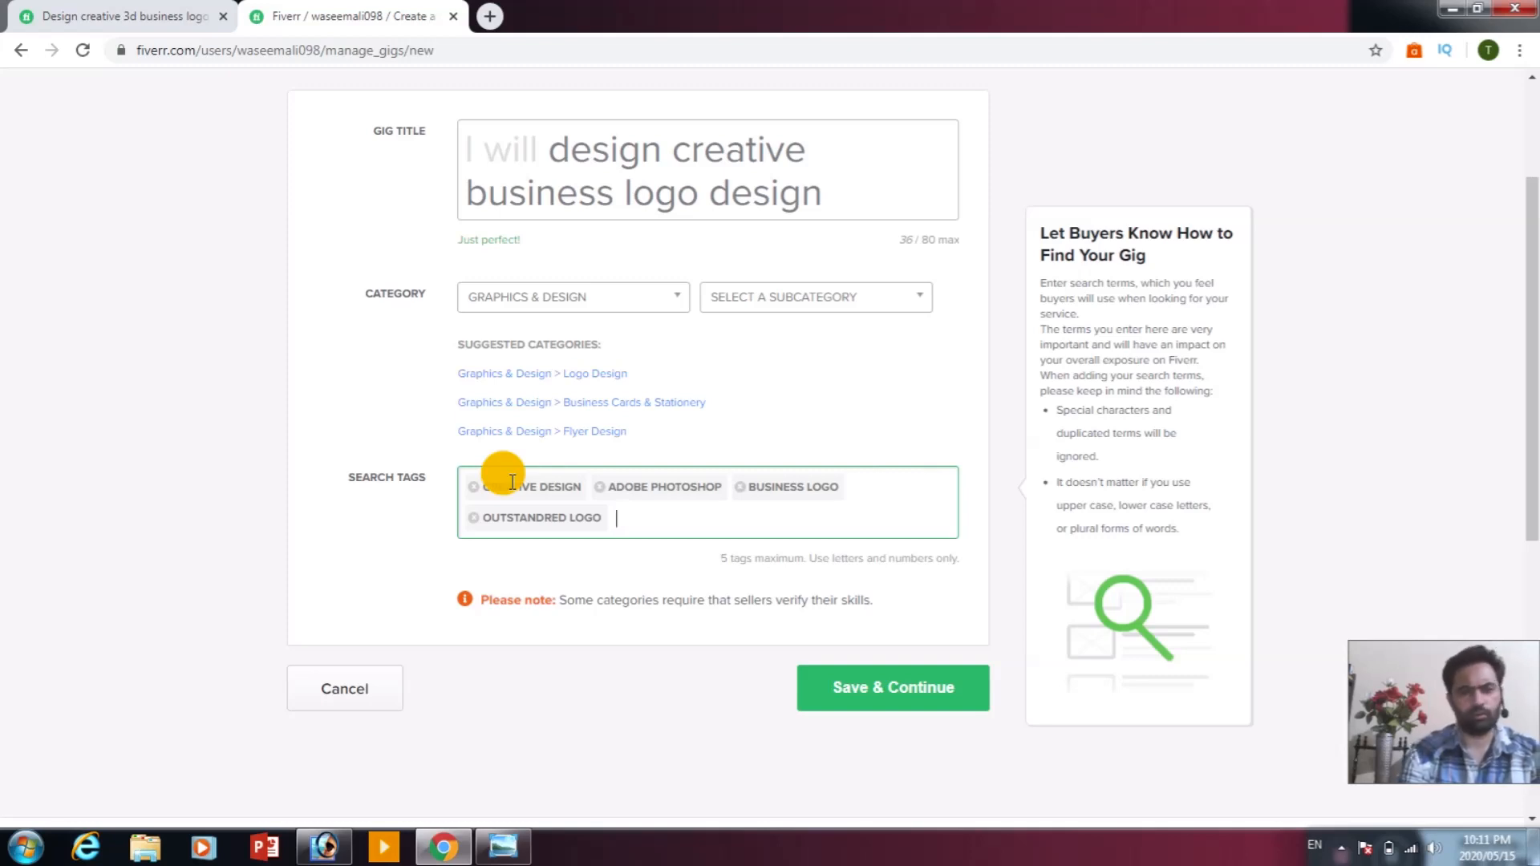
Add the suggested tag "adobe illustrator" as the last search tag.
text(adobe)
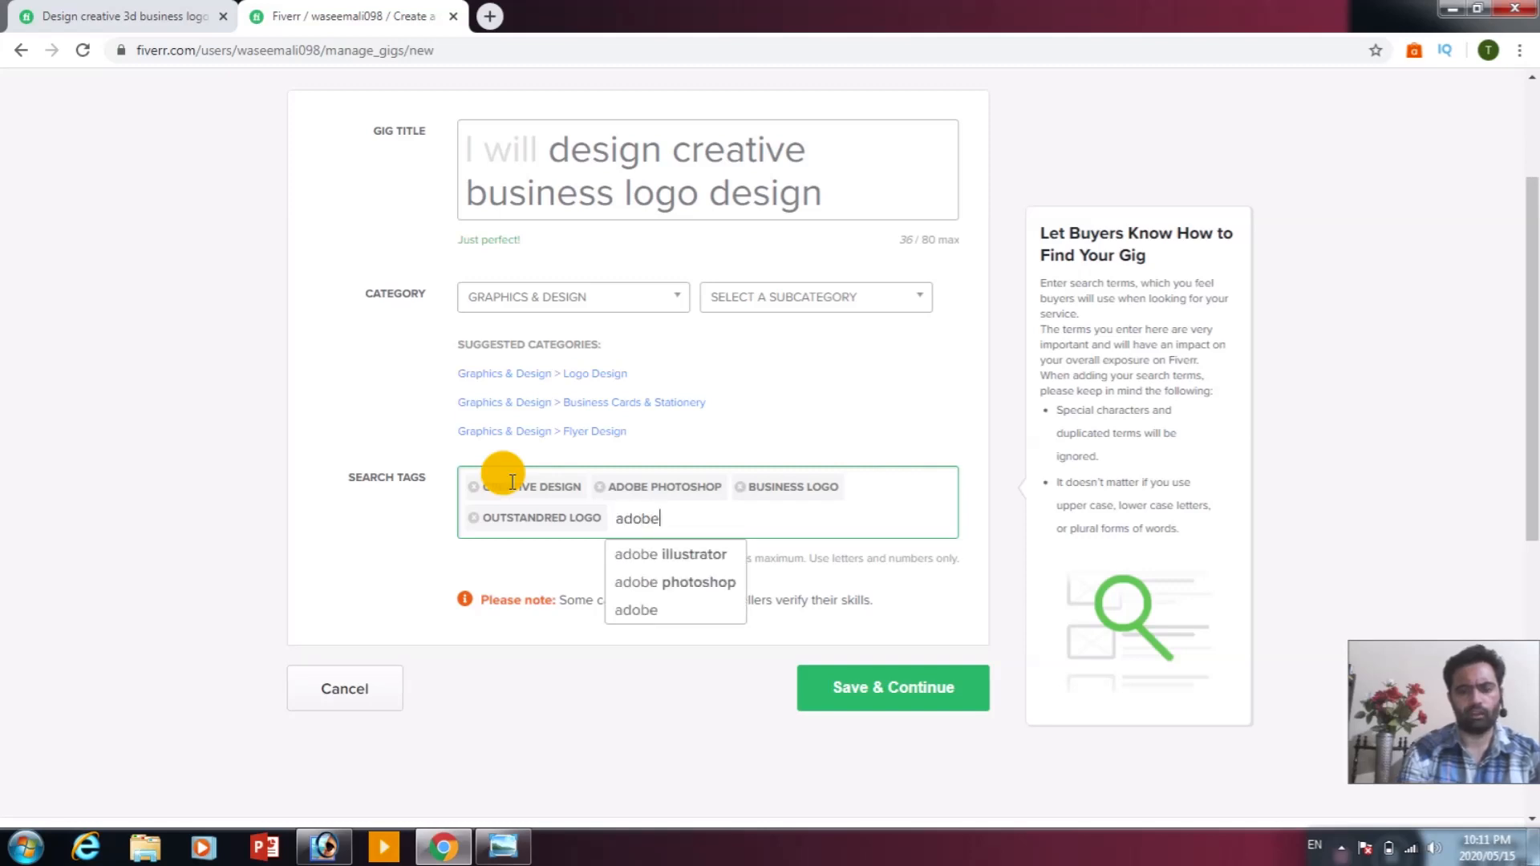
key(Down)
key(Return)
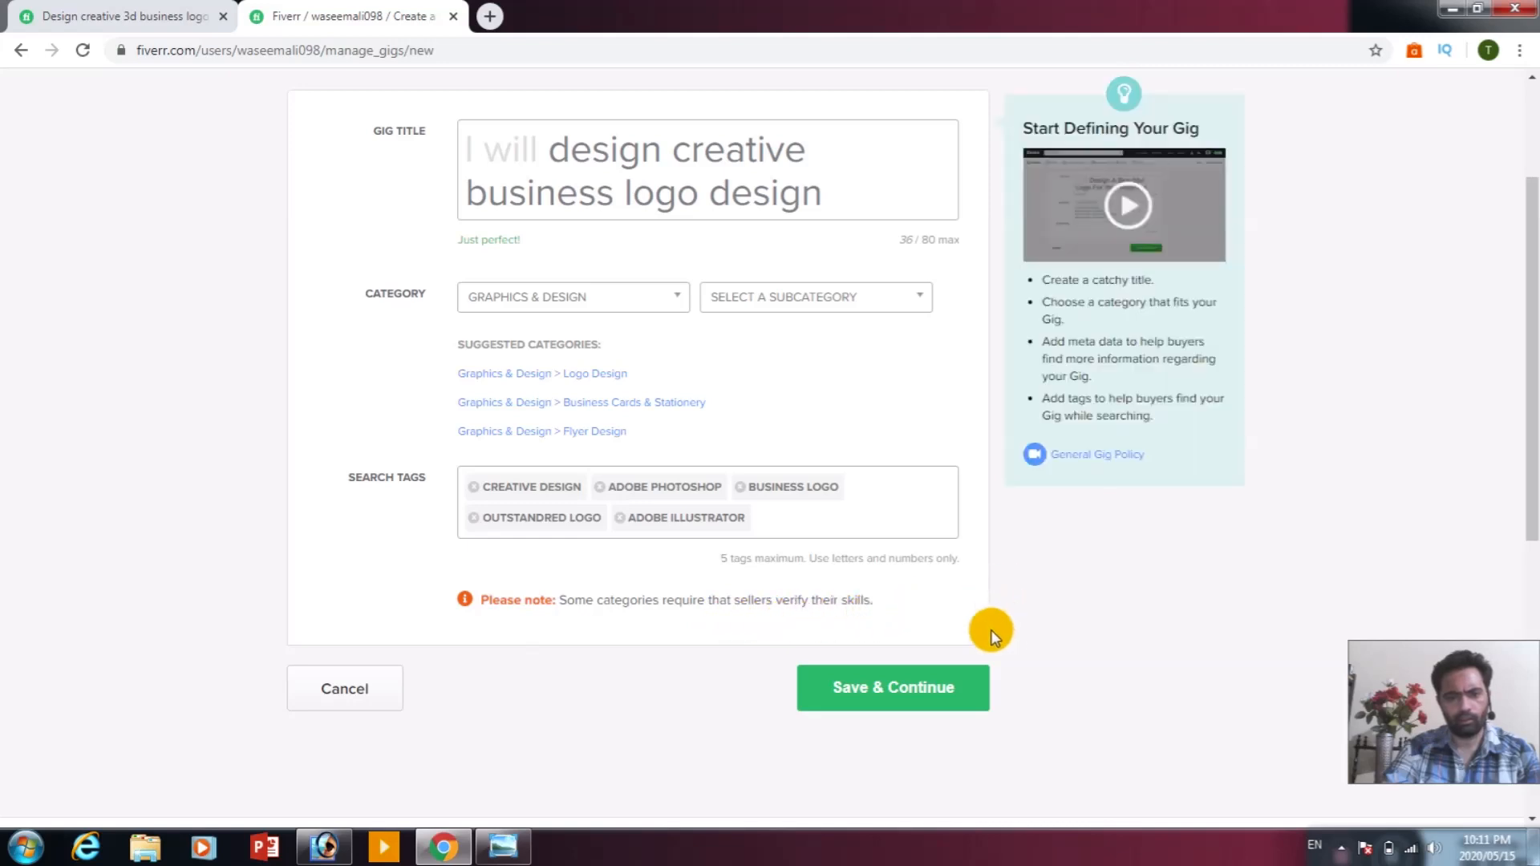
Try to save the gig overview and set the subcategory to Logo Design from the suggested categories.
scroll(882, 593, down, 1)
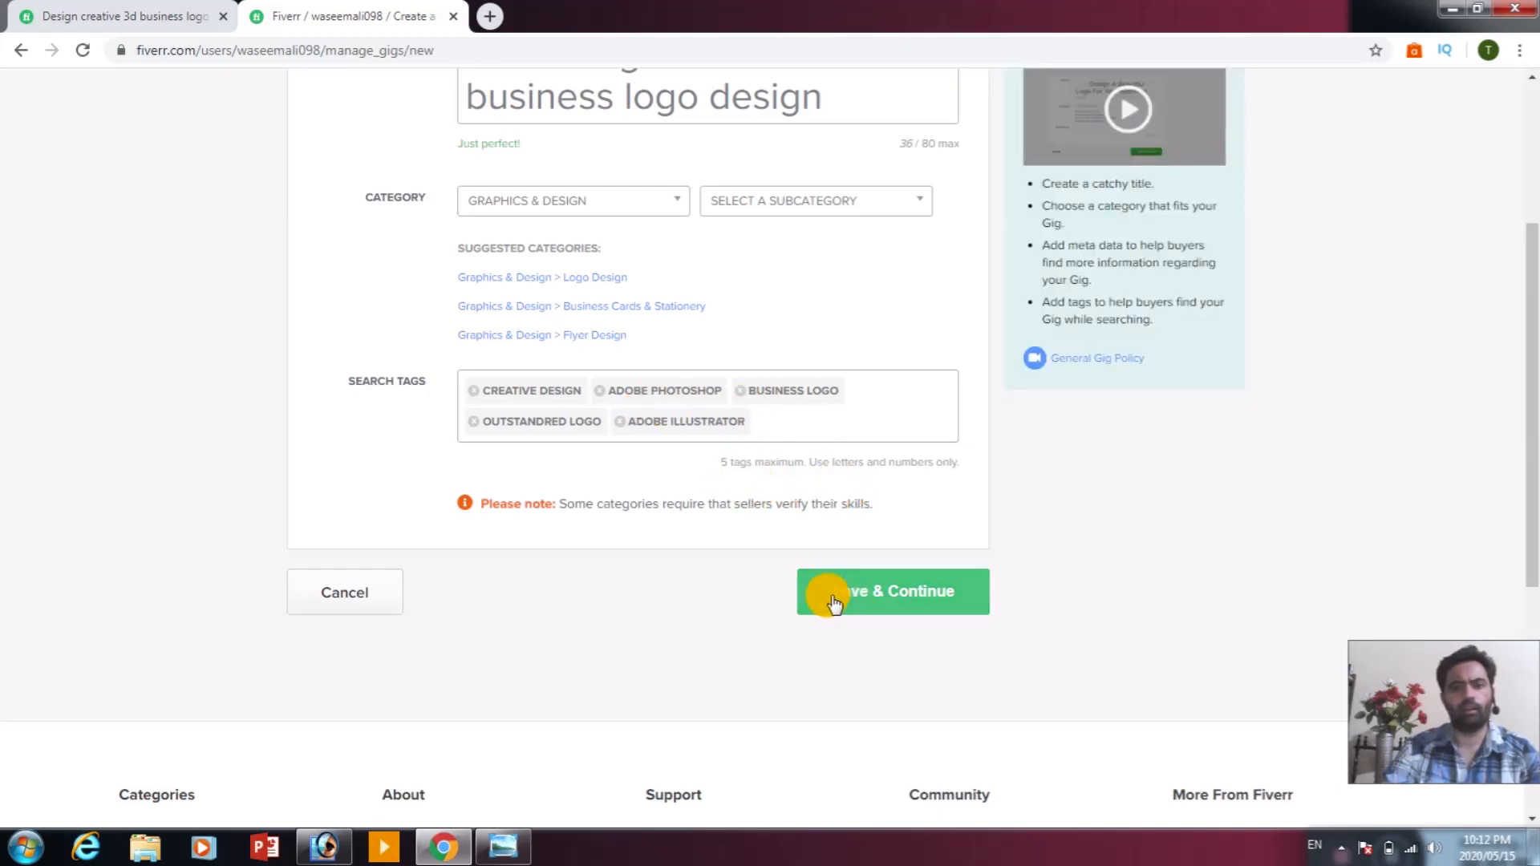
click(928, 599)
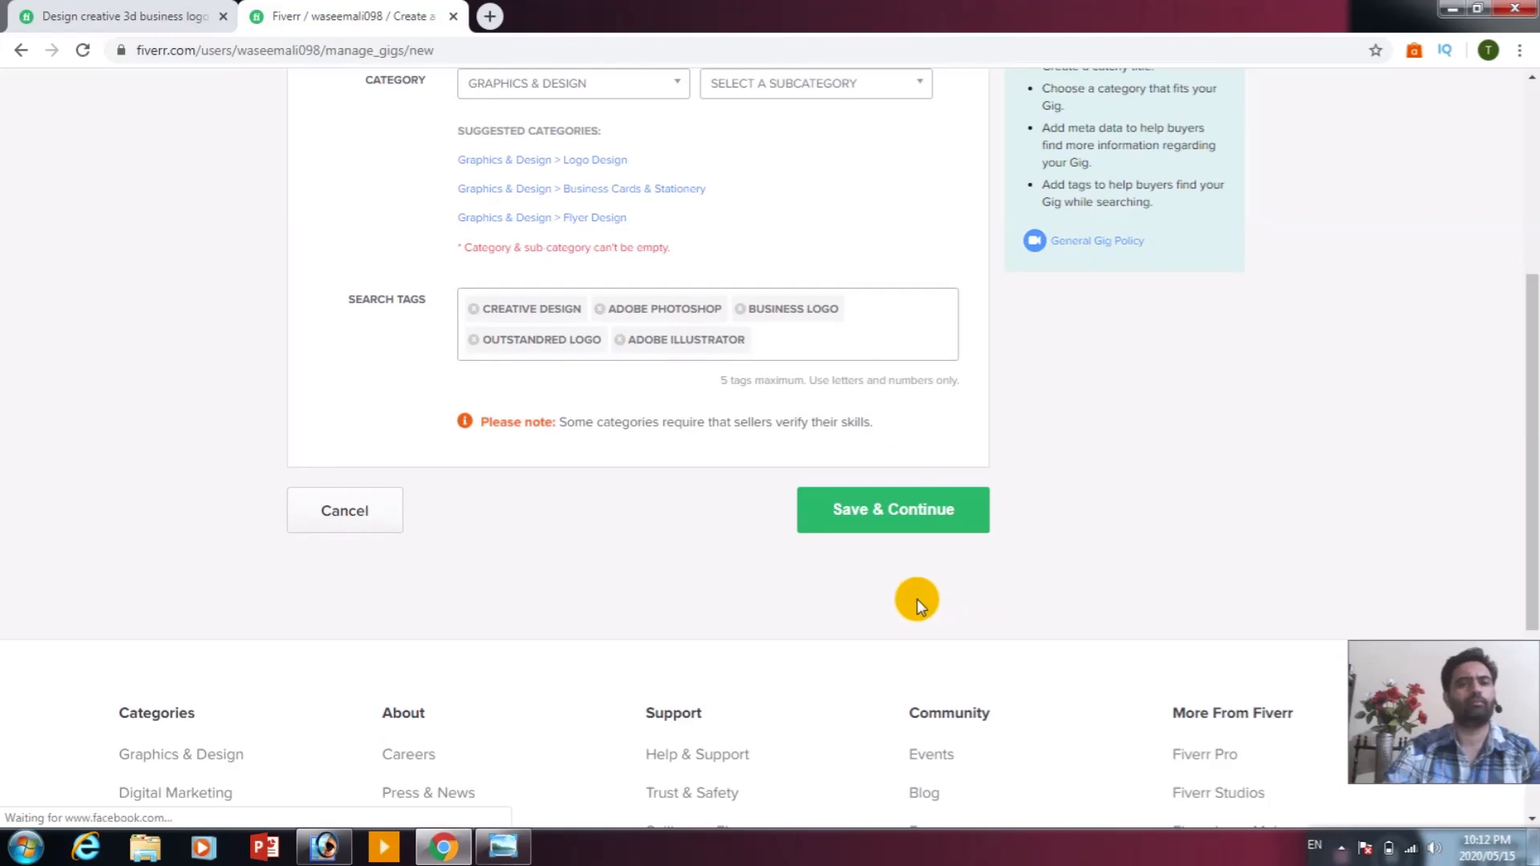
scroll(919, 606, down, 2)
scroll(919, 606, up, 6)
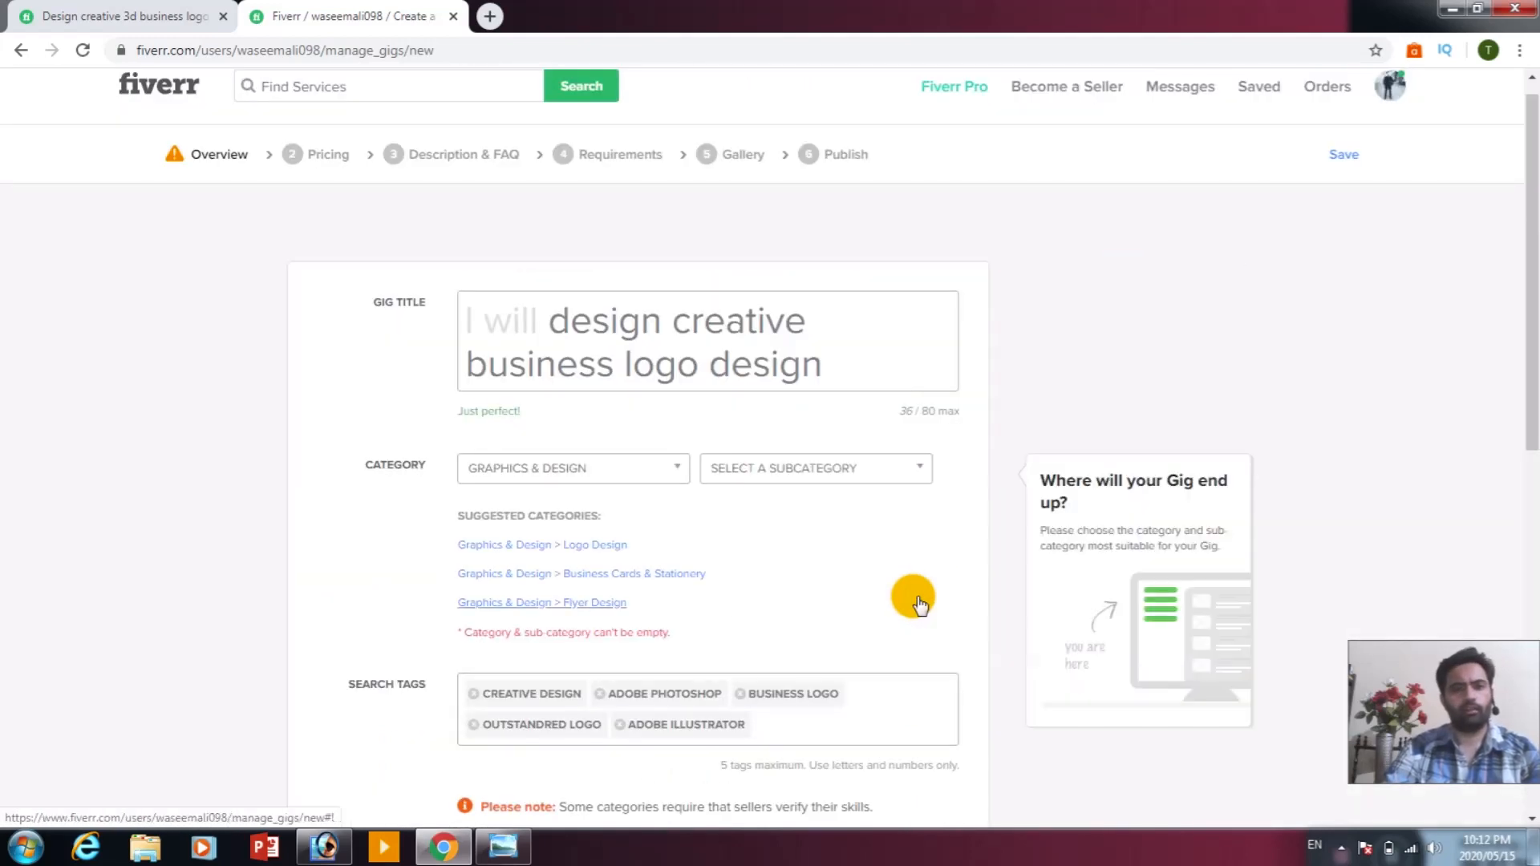
scroll(919, 603, down, 1)
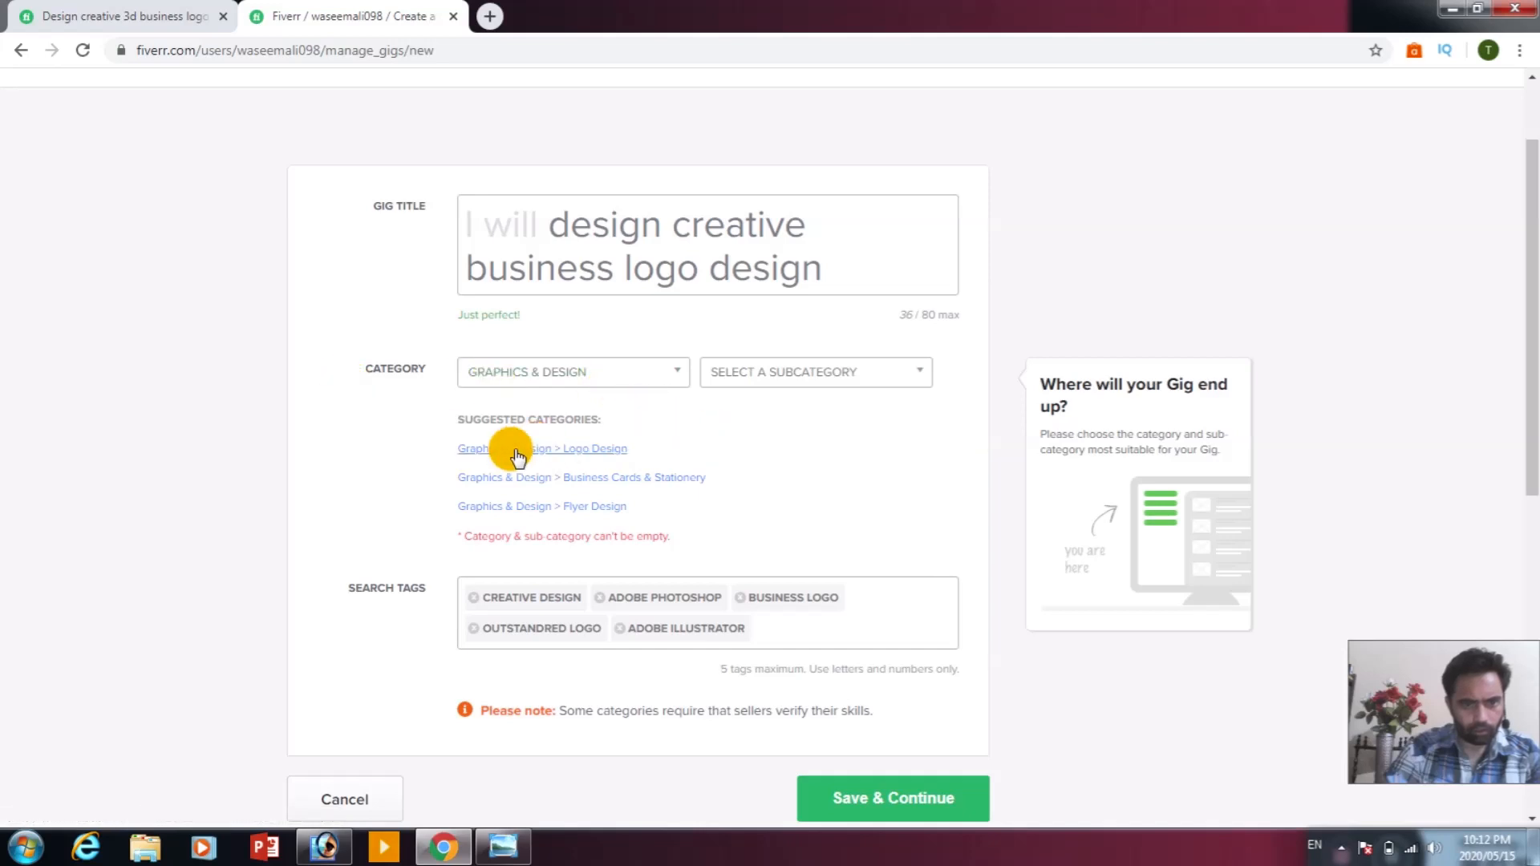
click(589, 459)
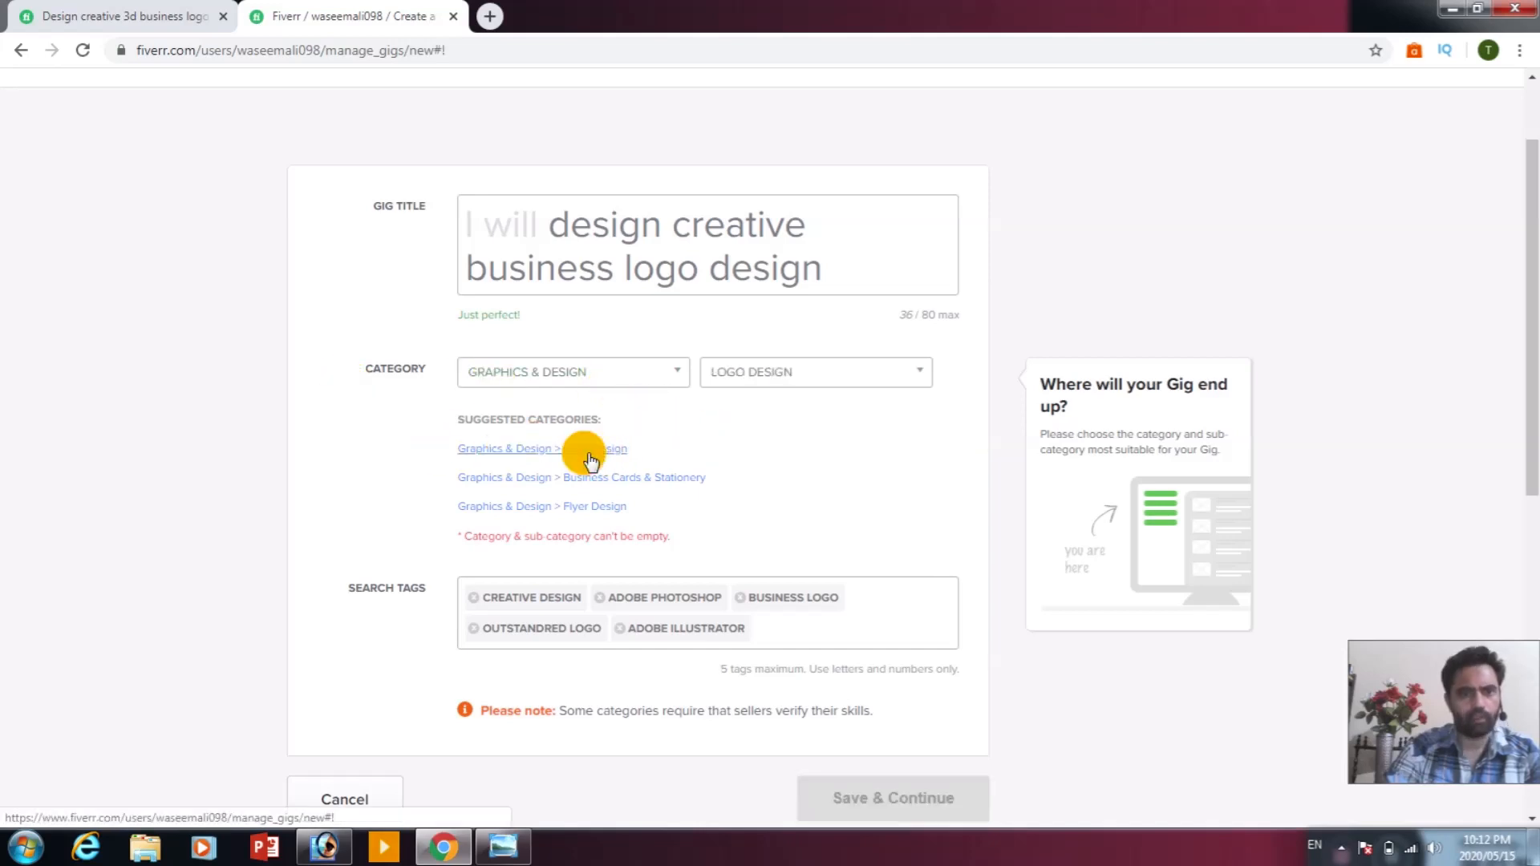
Change the gig's subcategory to Cartoons & Comics and save the overview to continue to pricing.
click(917, 373)
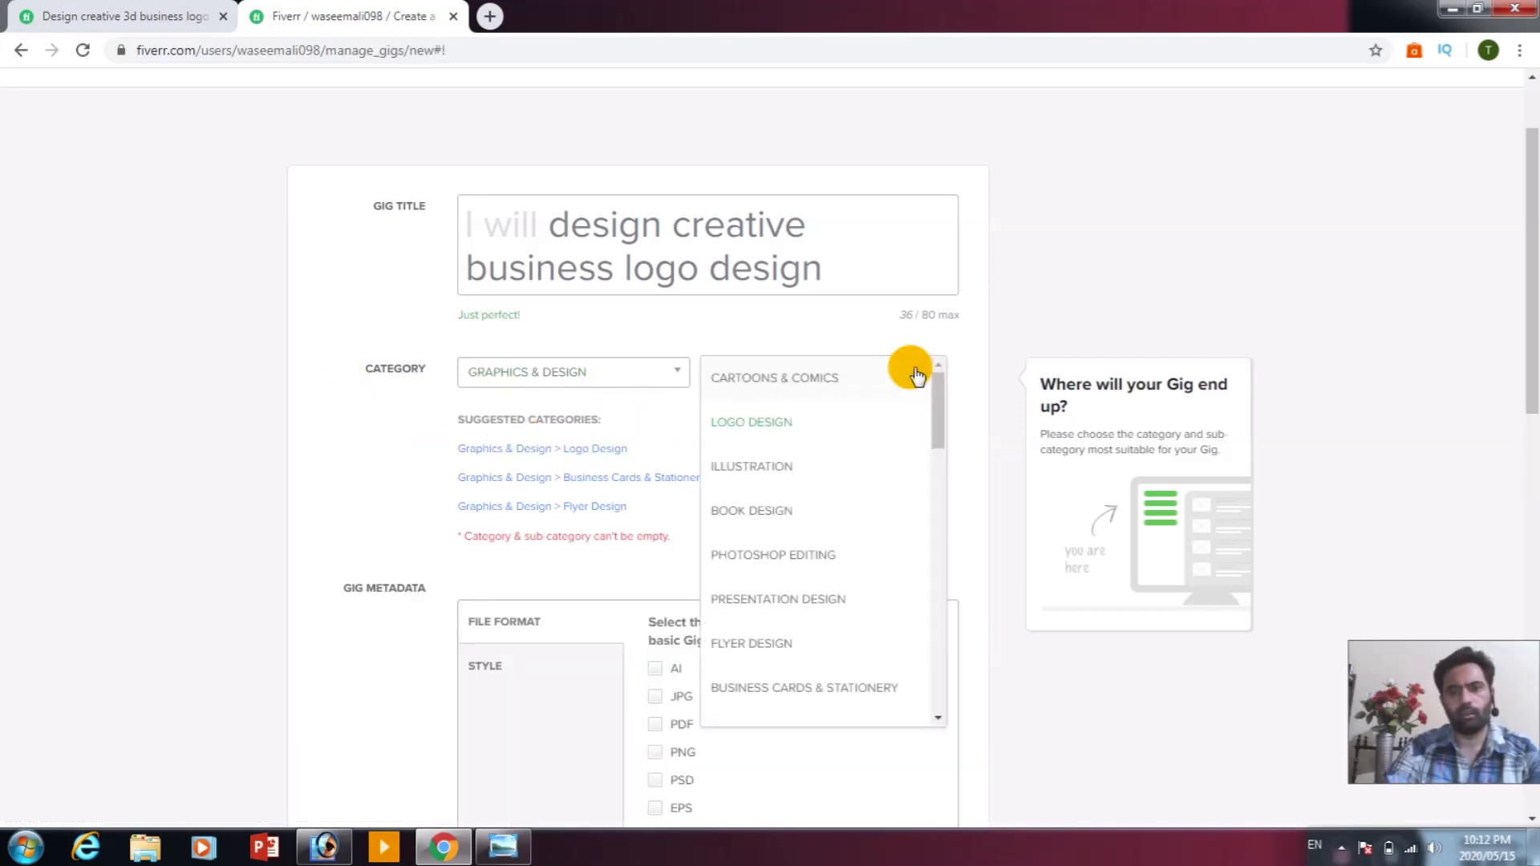
click(917, 374)
scroll(859, 643, down, 5)
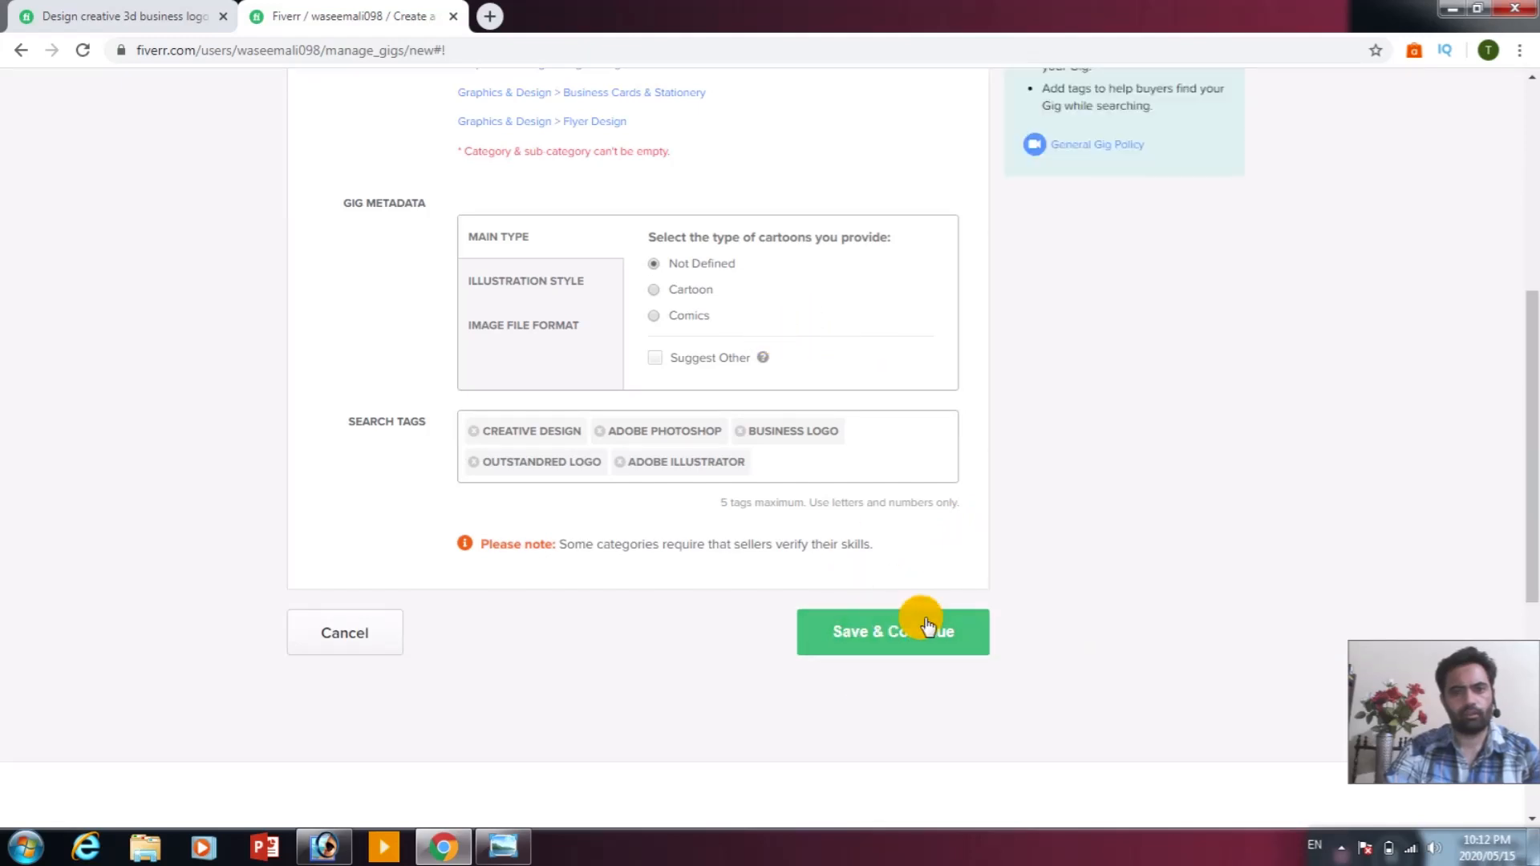
click(879, 629)
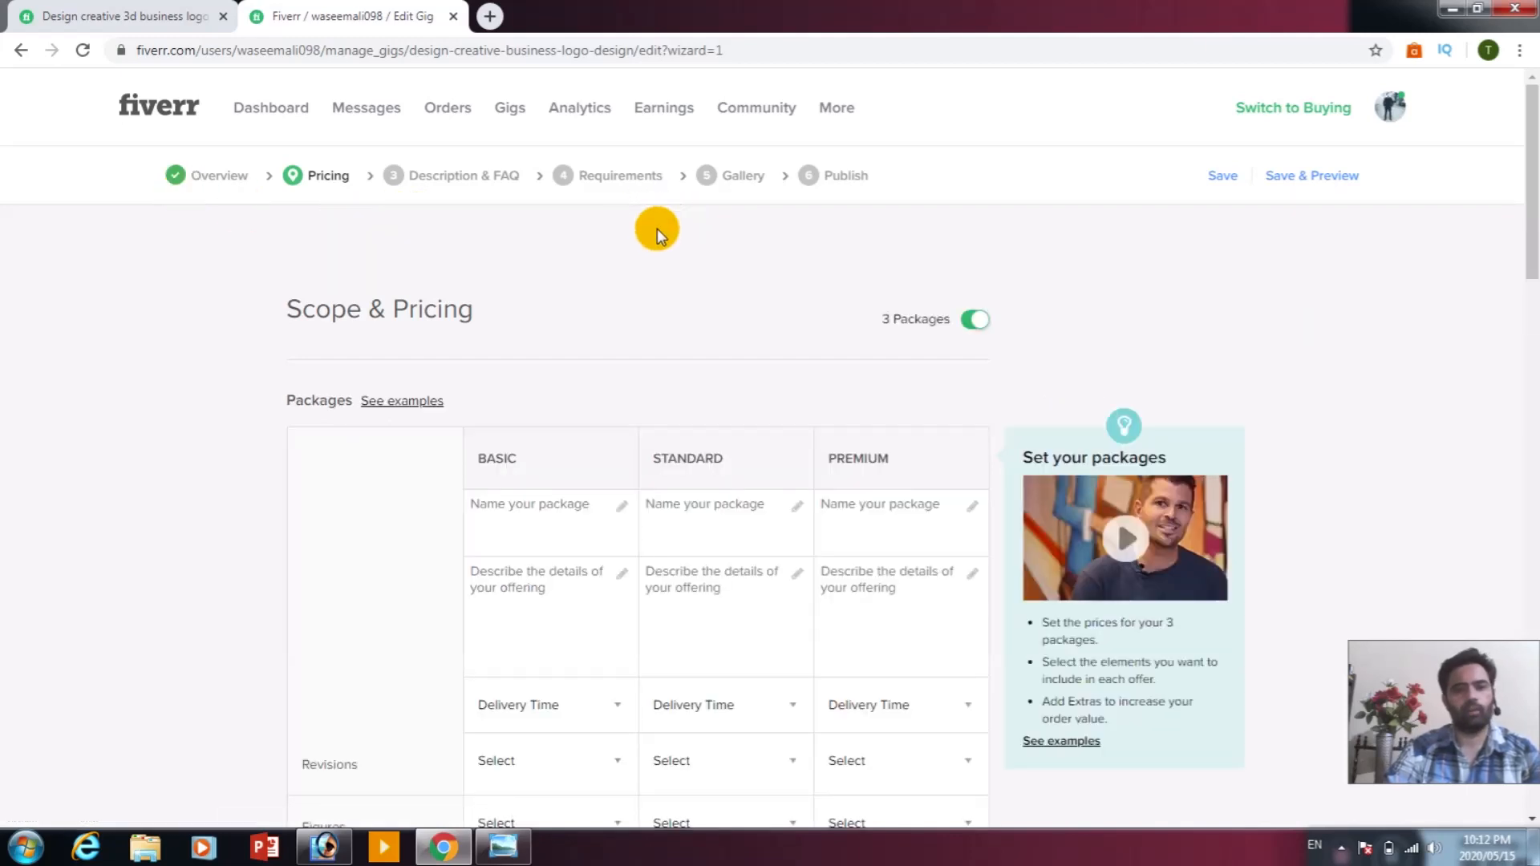
scroll(878, 315, down, 1)
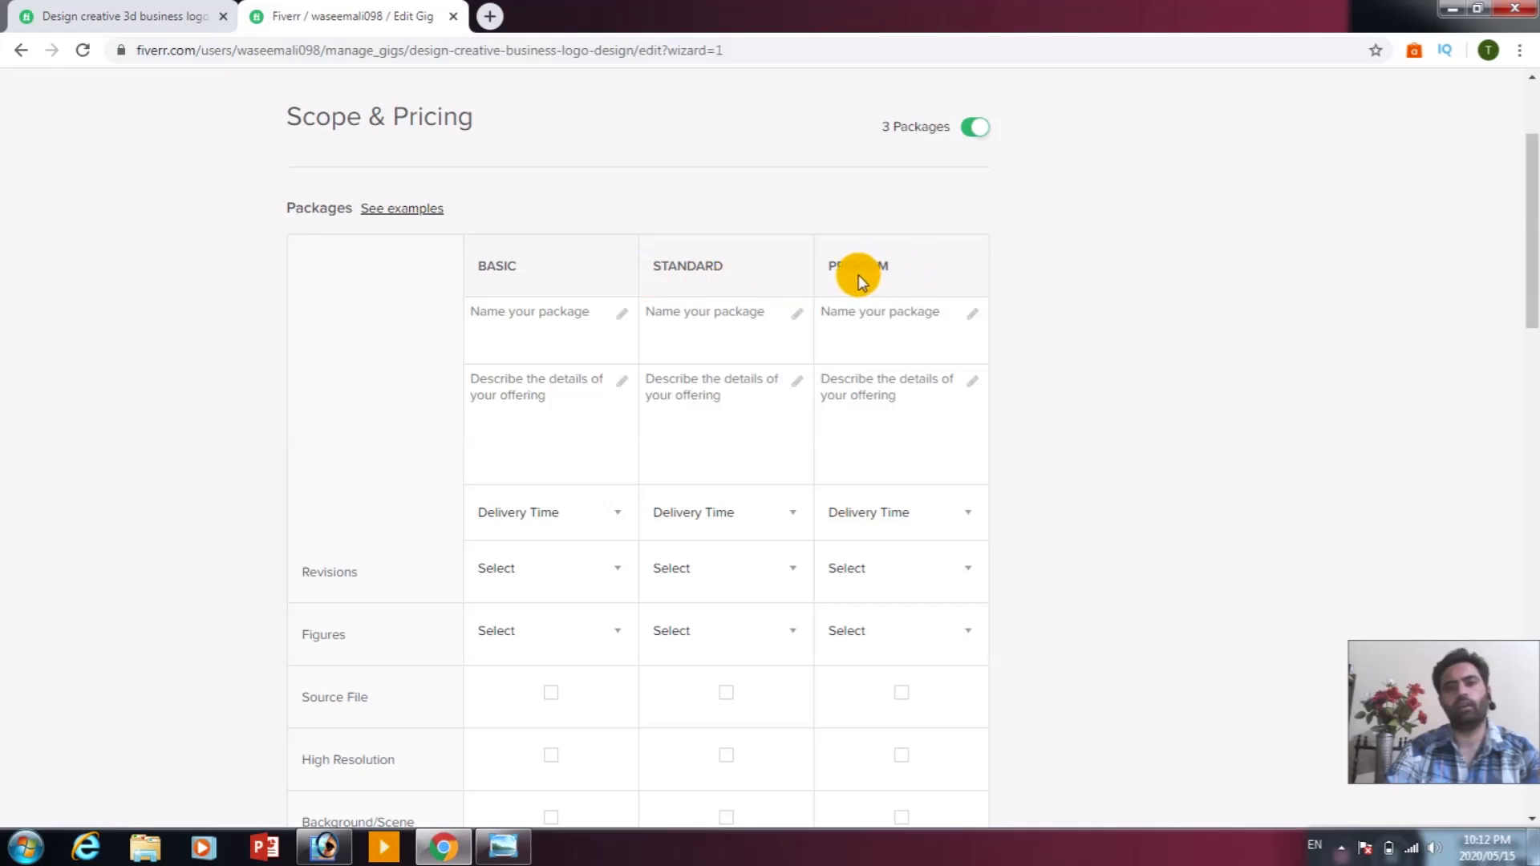
double_click(875, 259)
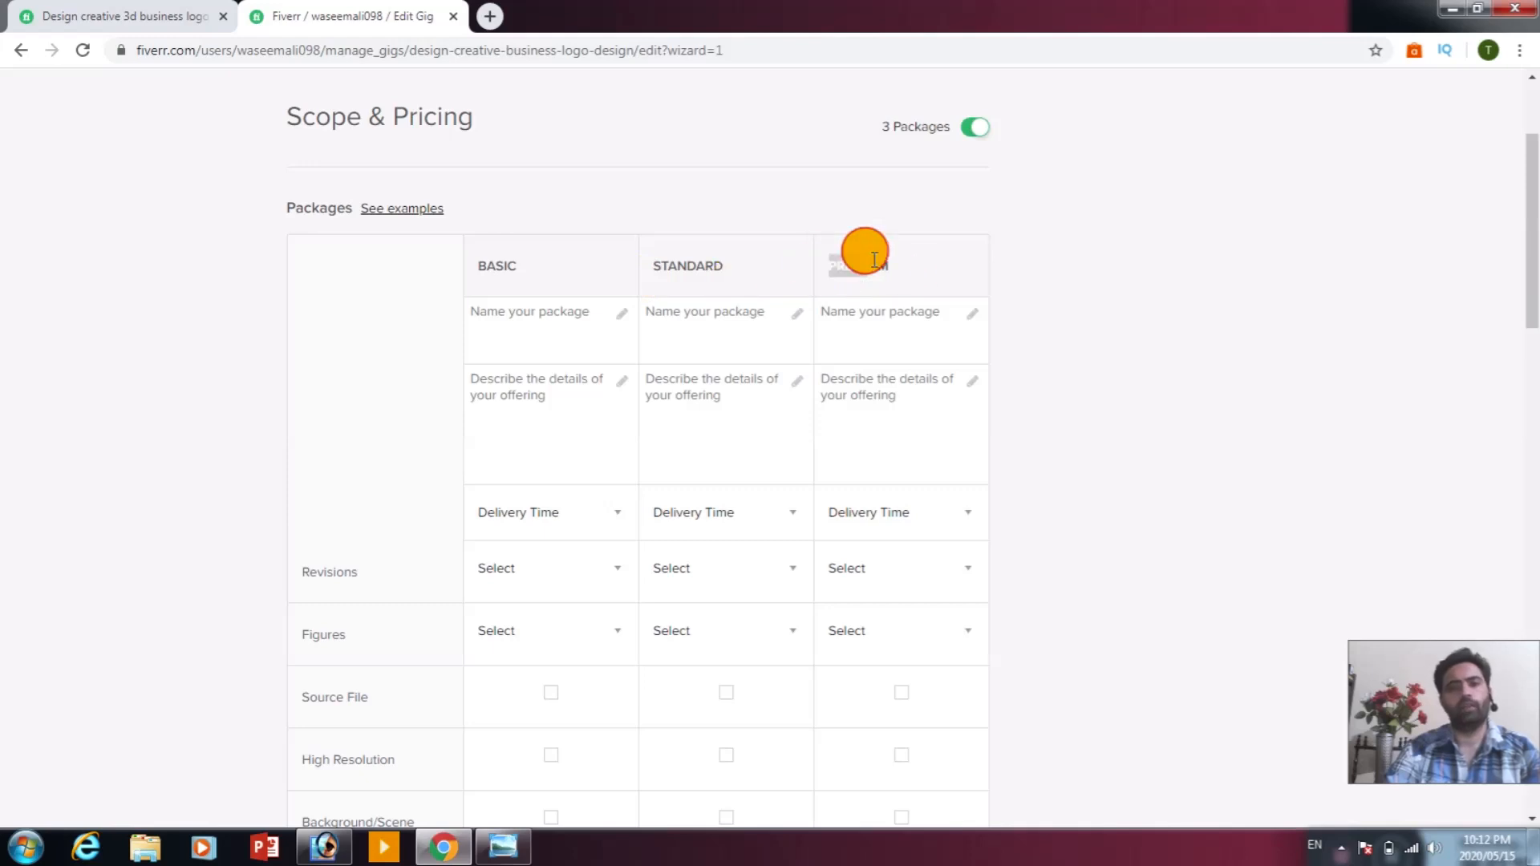
click(628, 263)
double_click(685, 257)
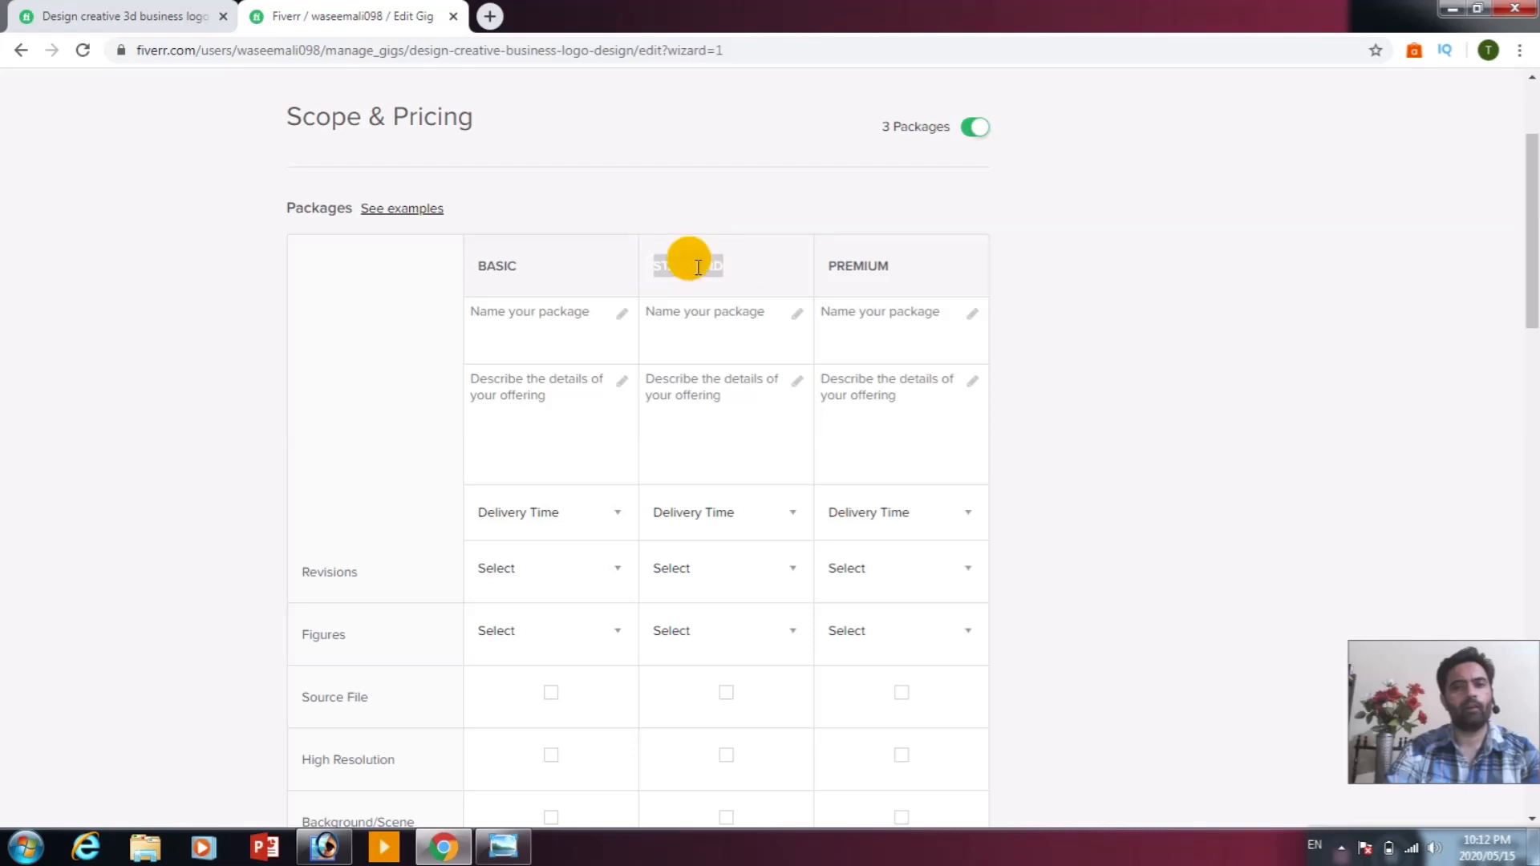
double_click(486, 257)
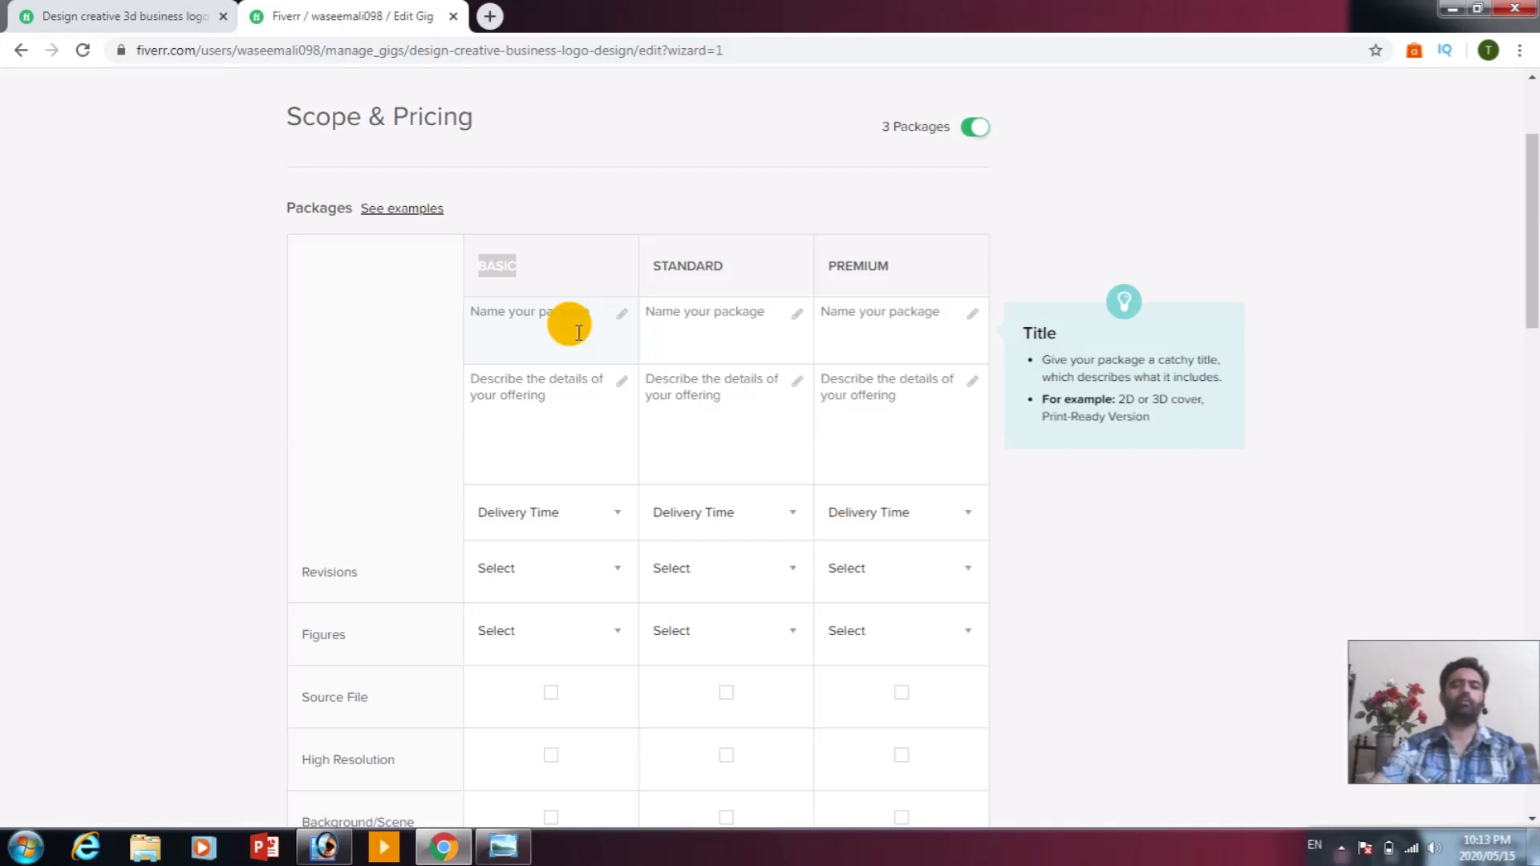
Name the Basic package "creative business logo".
click(554, 321)
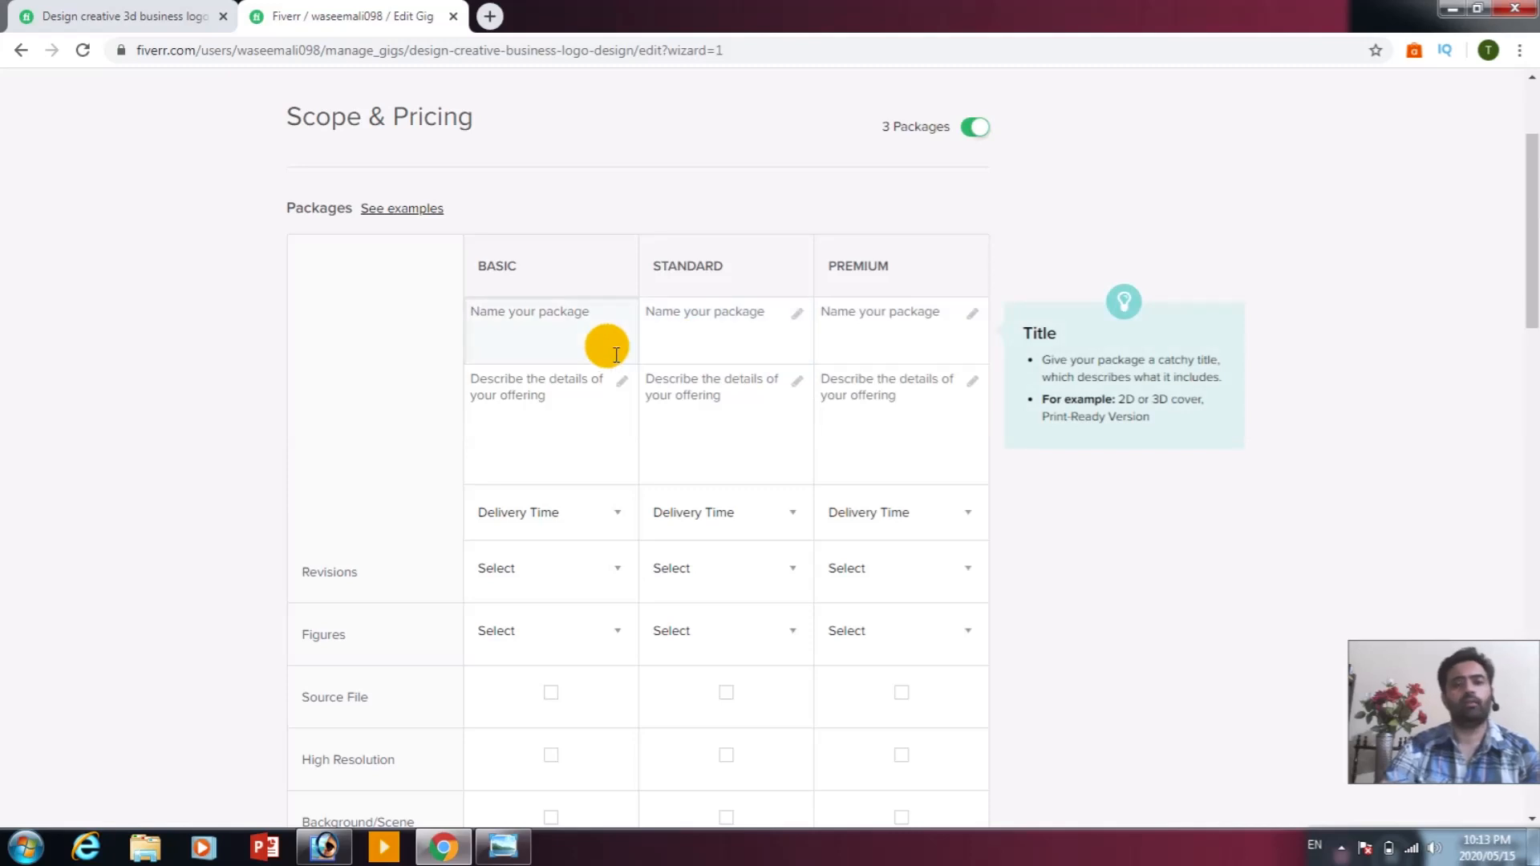
click(521, 315)
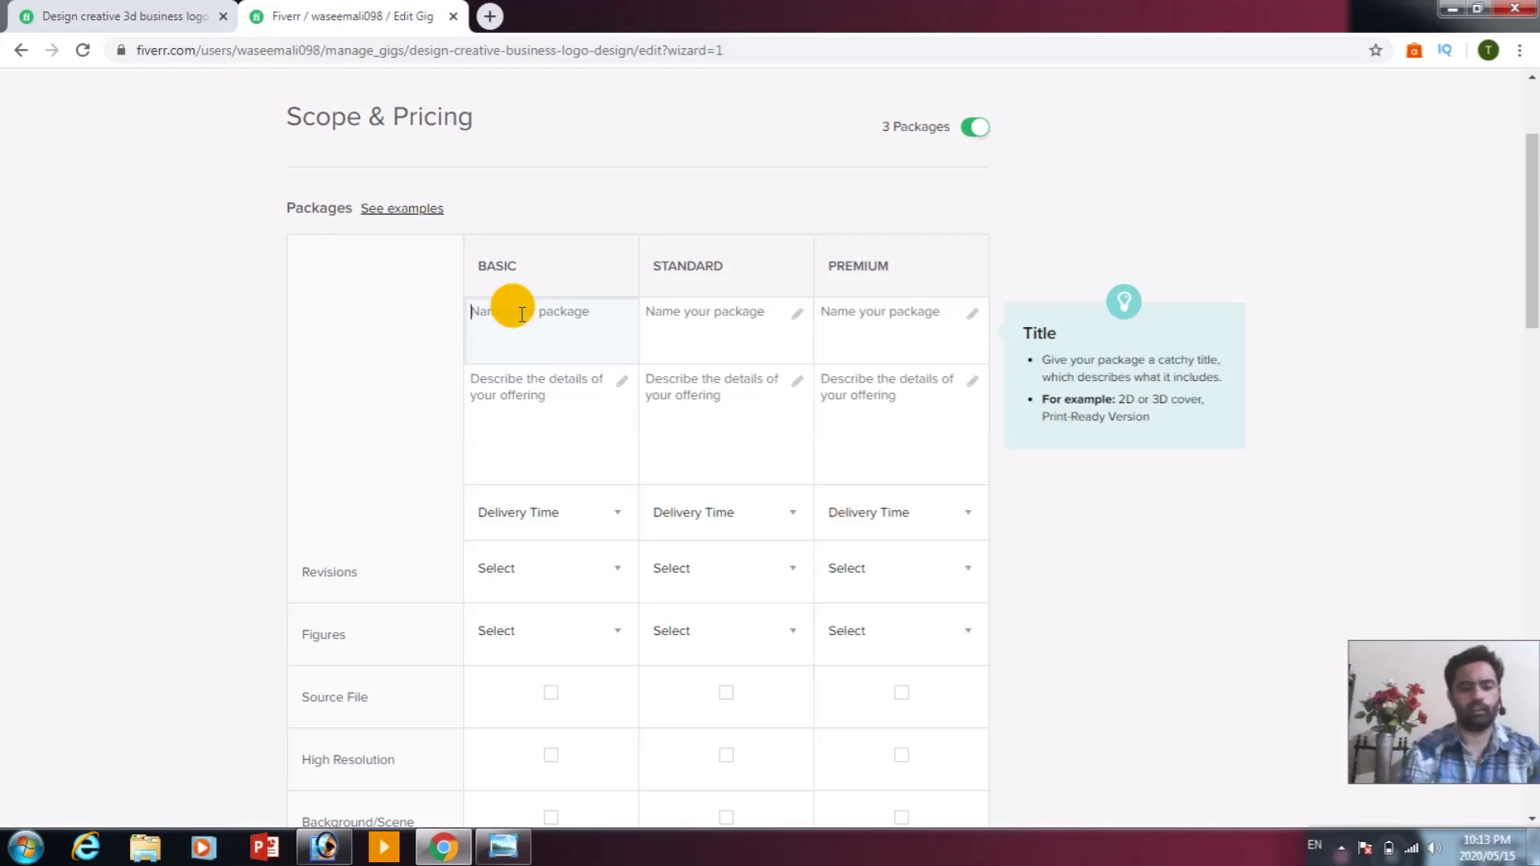
text(cr)
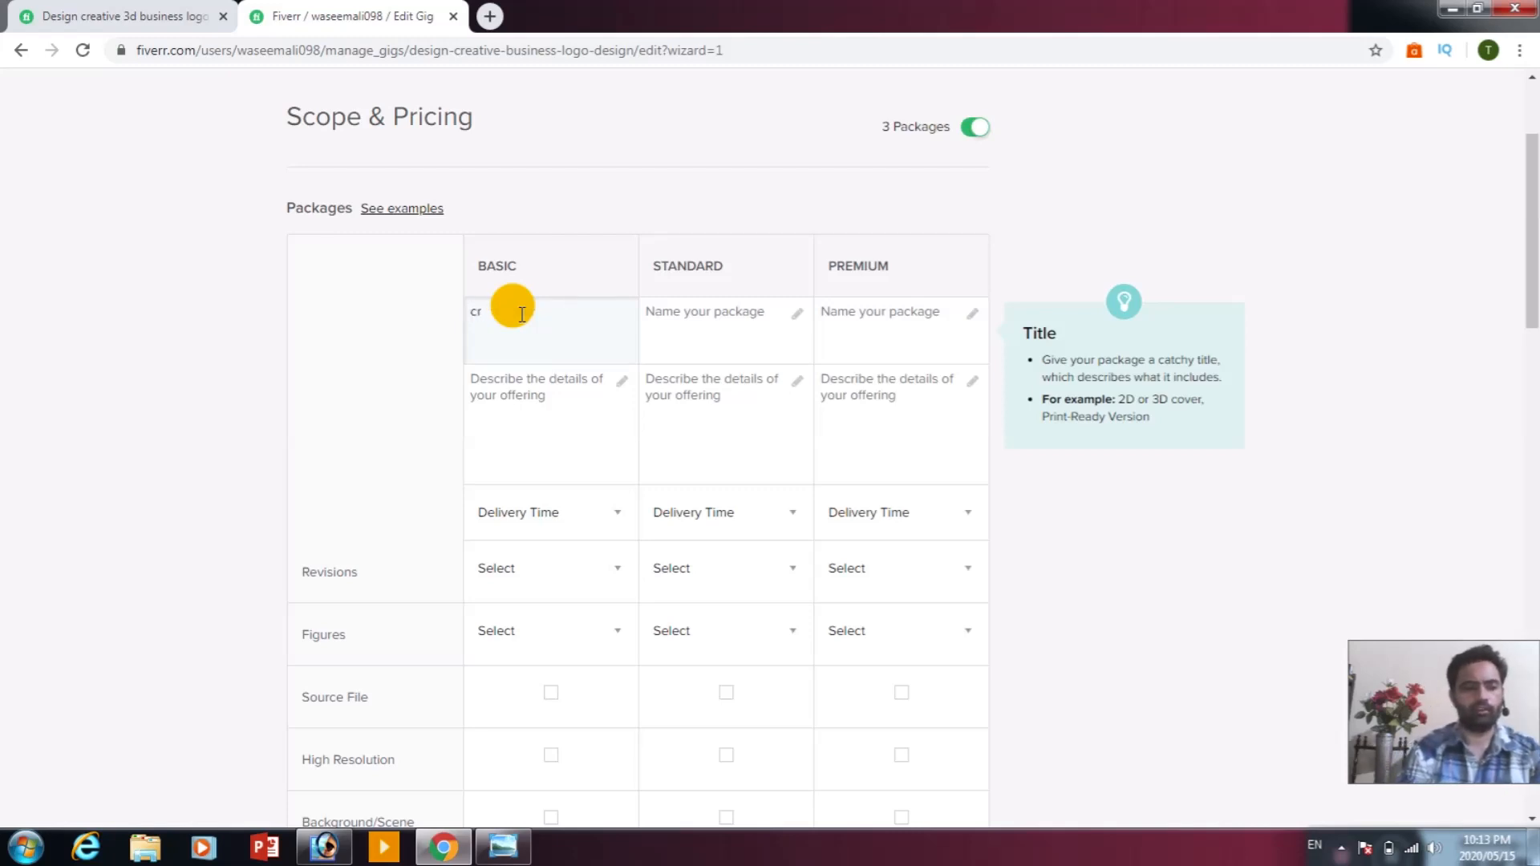
text(e)
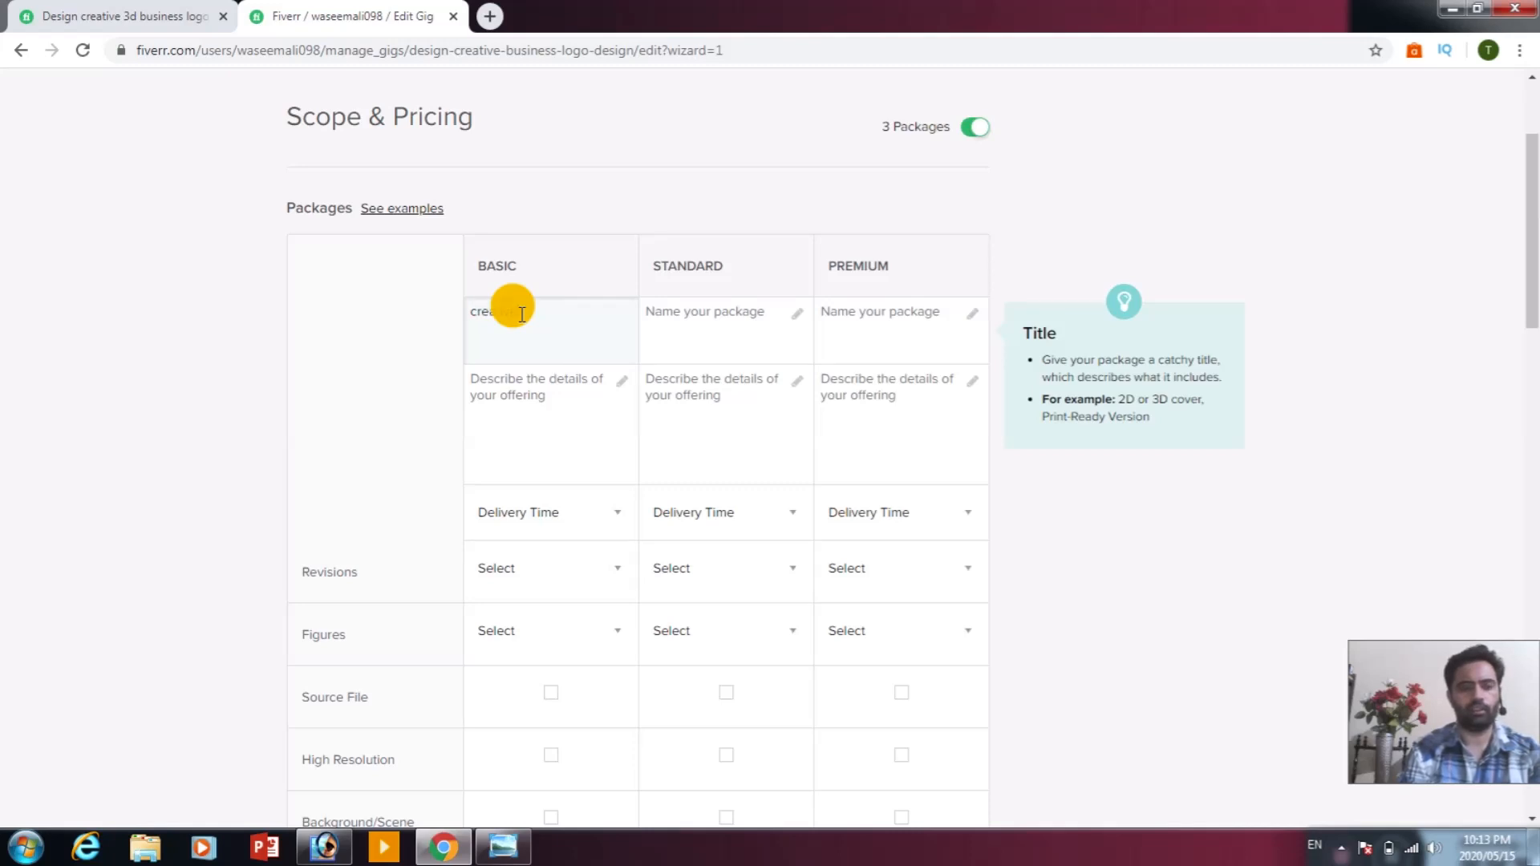
text(ative busin)
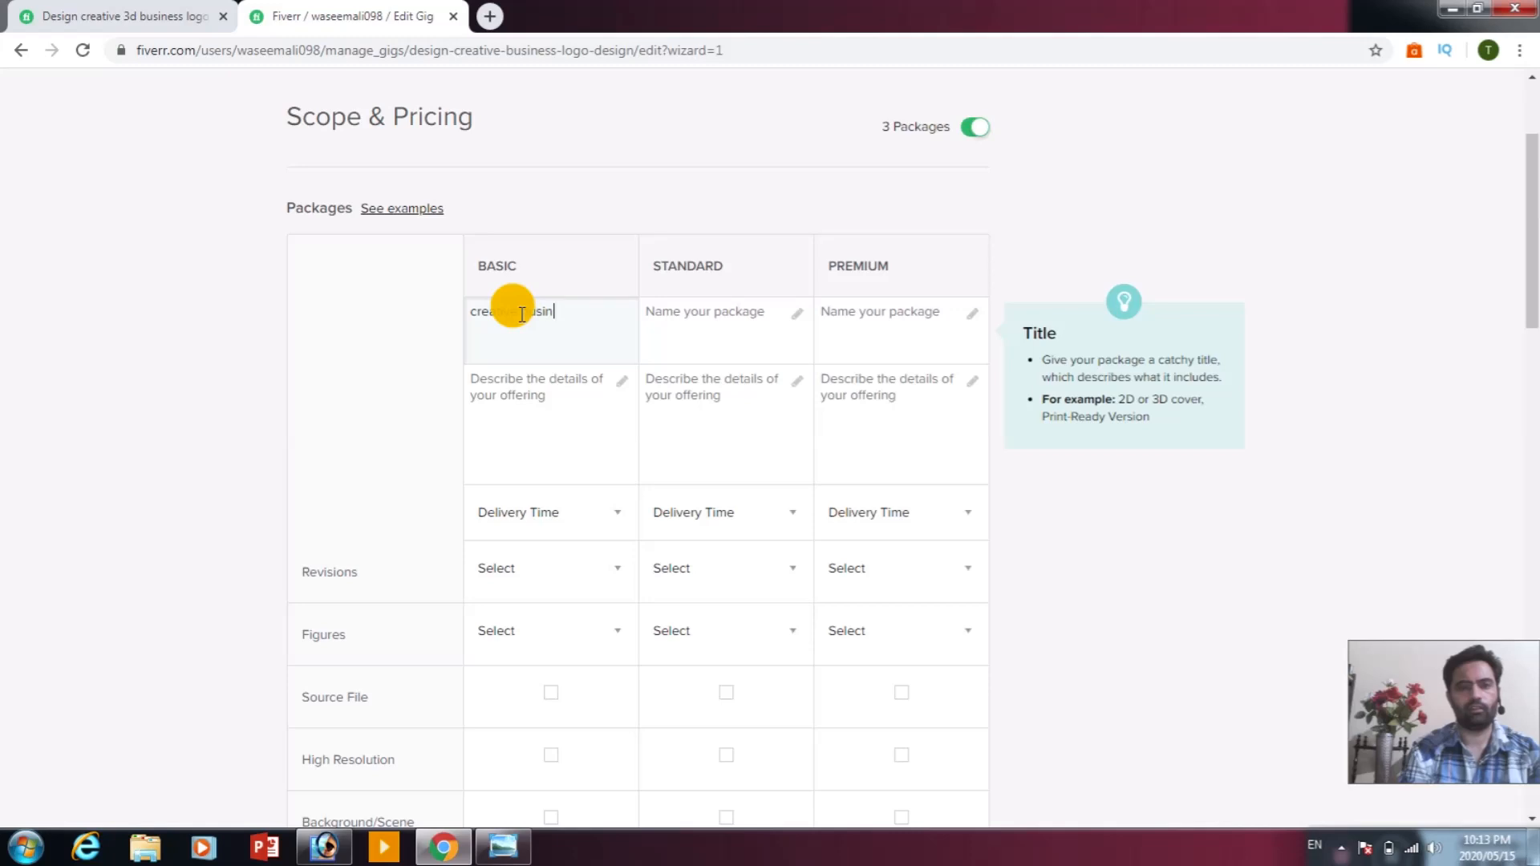
text(ess logo)
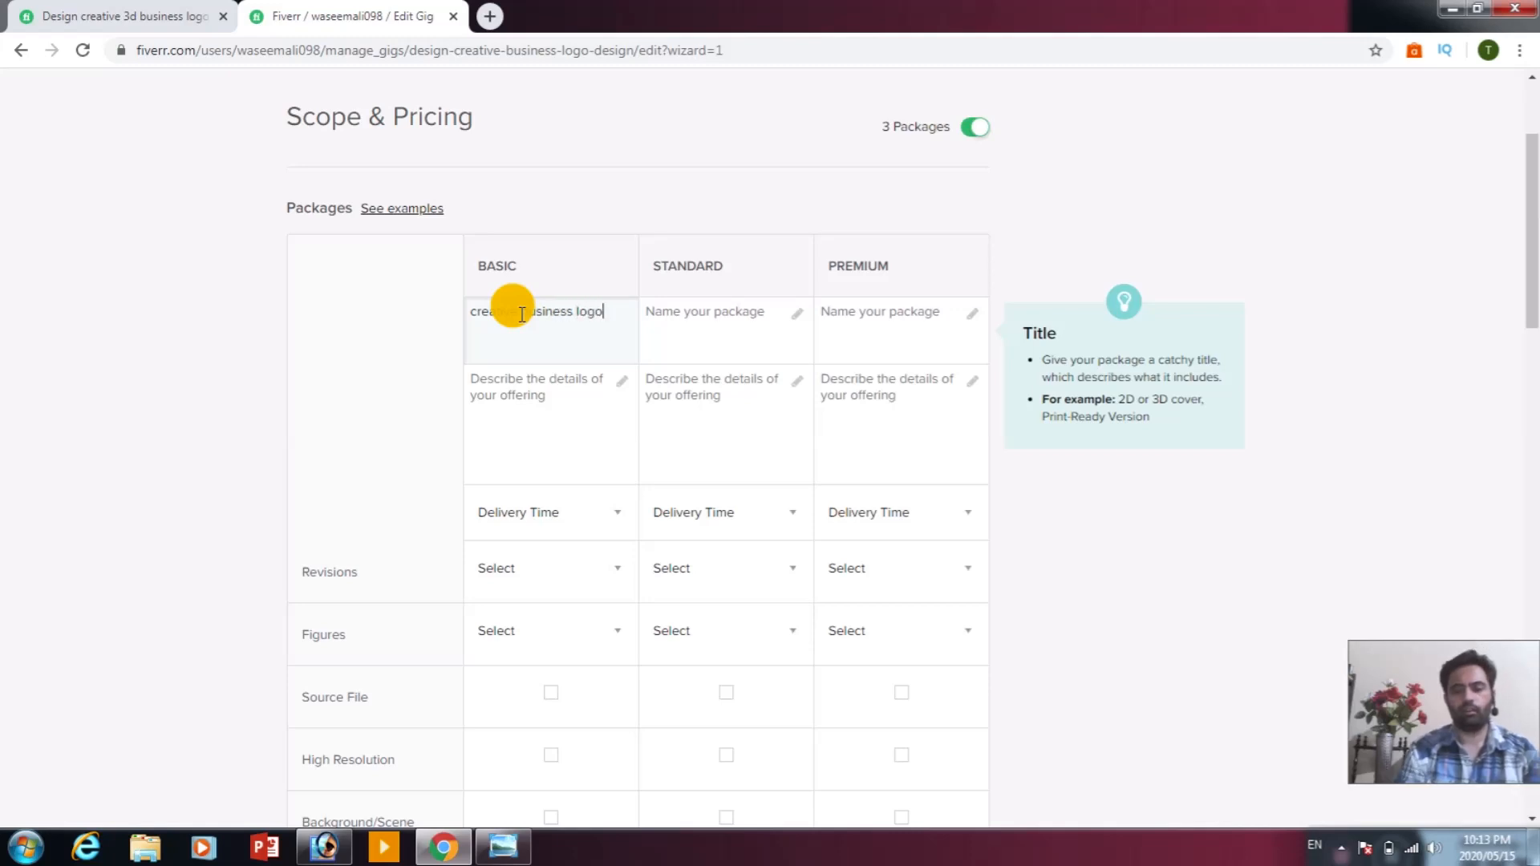
Extend the start of the Basic package's name so it reads "i will do creative business logo".
key(Home)
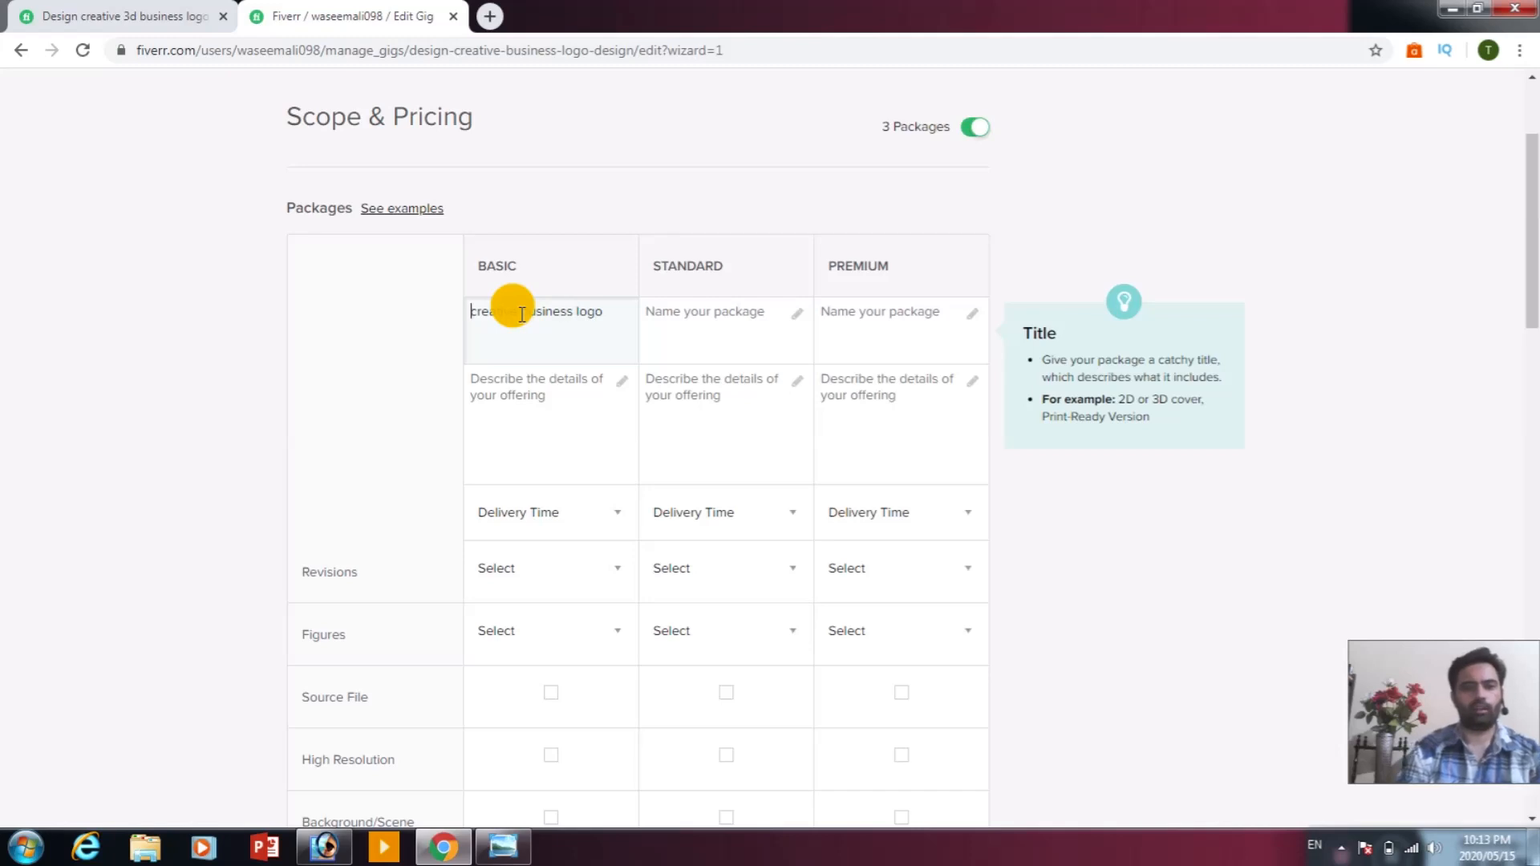
text(i will)
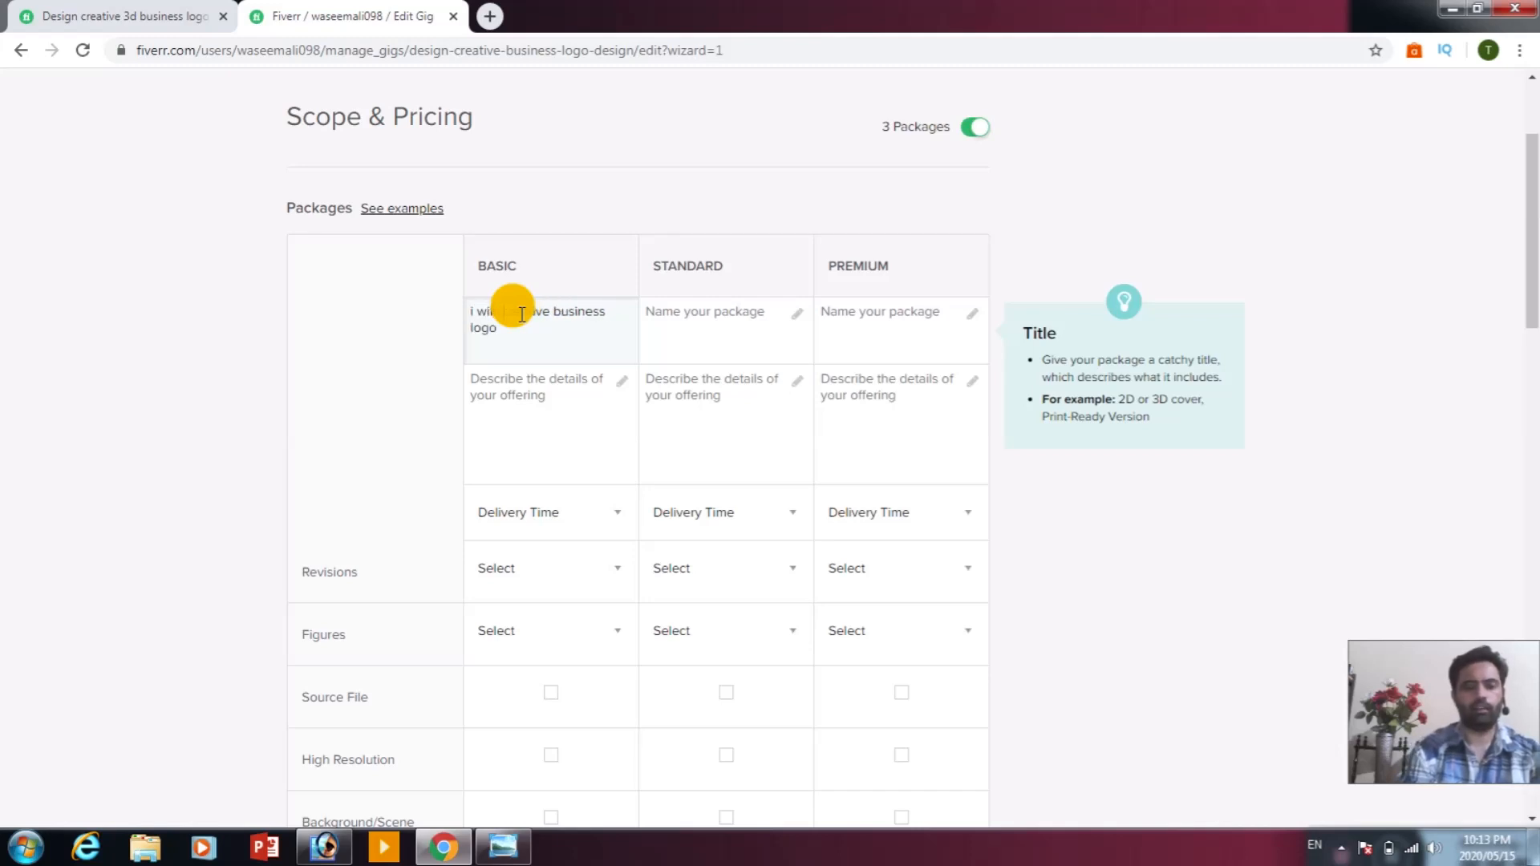
key(BackSpace)
text(design)
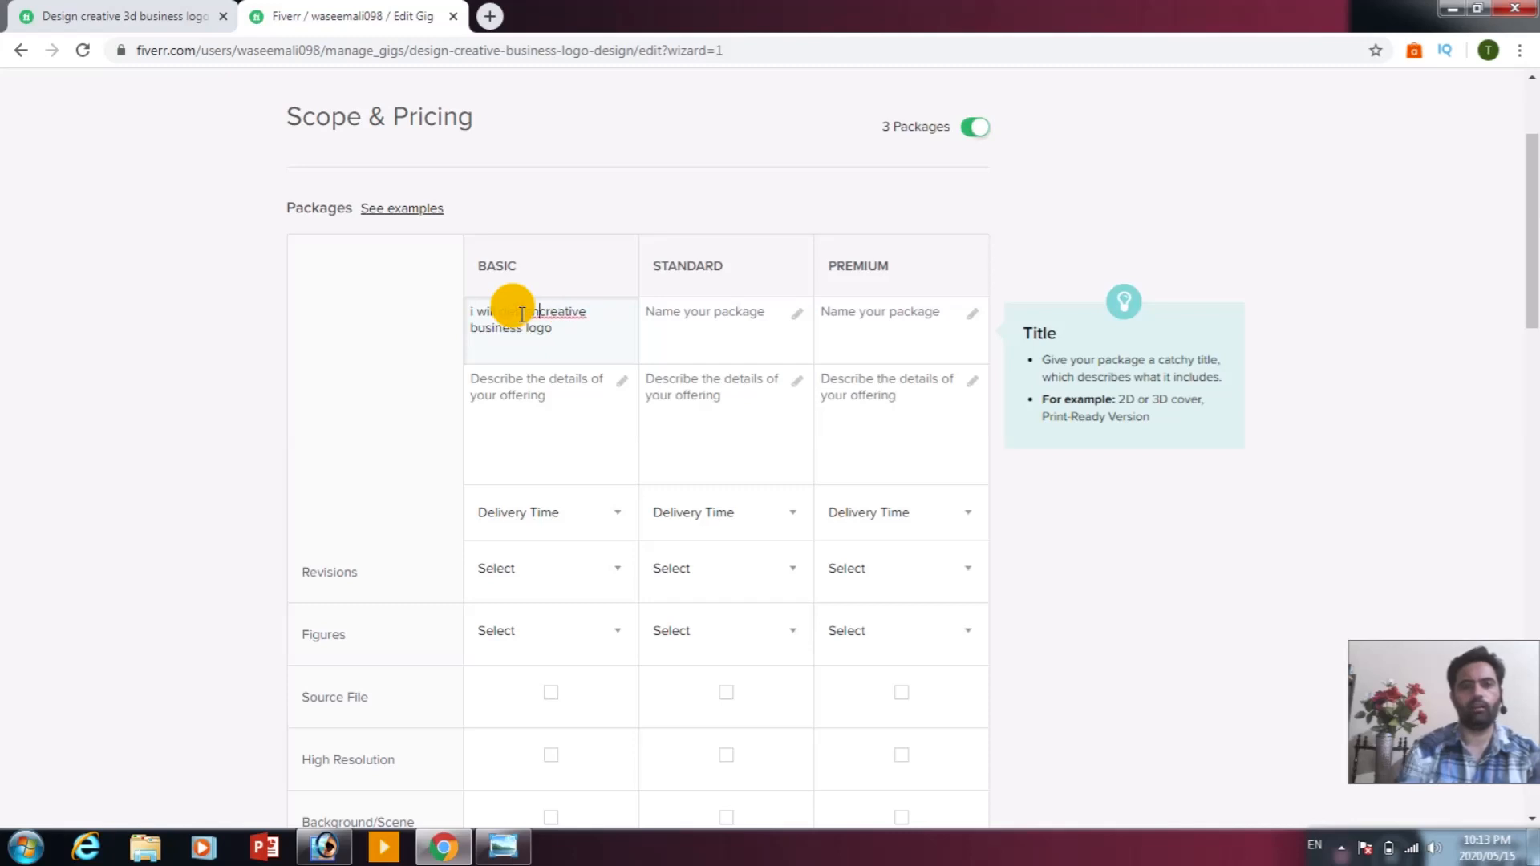
key(BackSpace)
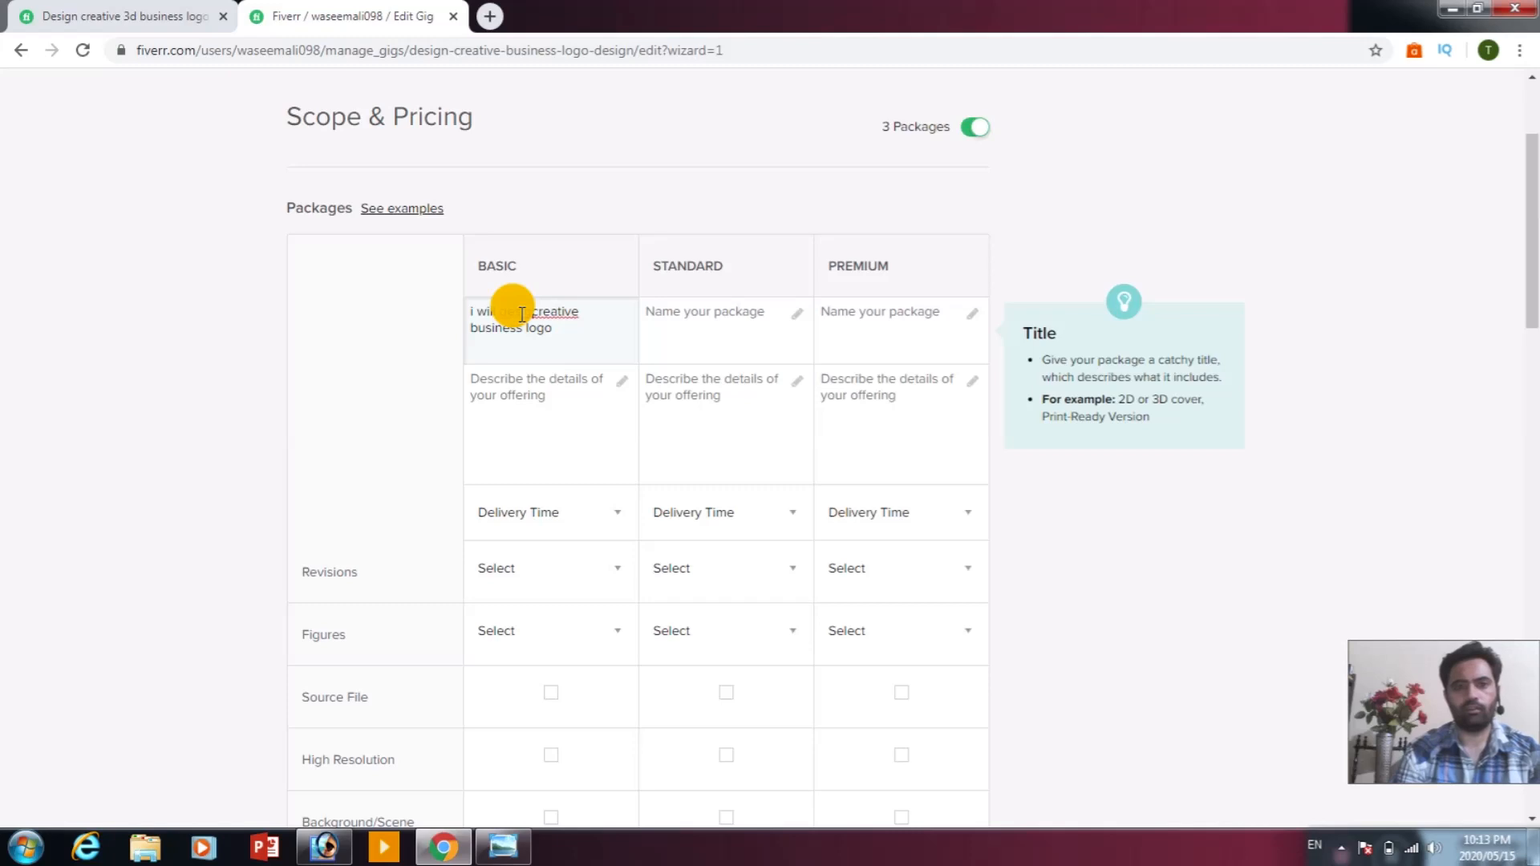
key(BackSpace)
key(BackSpace)
key(BackSpace)
key(BackSpace)
key(BackSpace)
key(BackSpace)
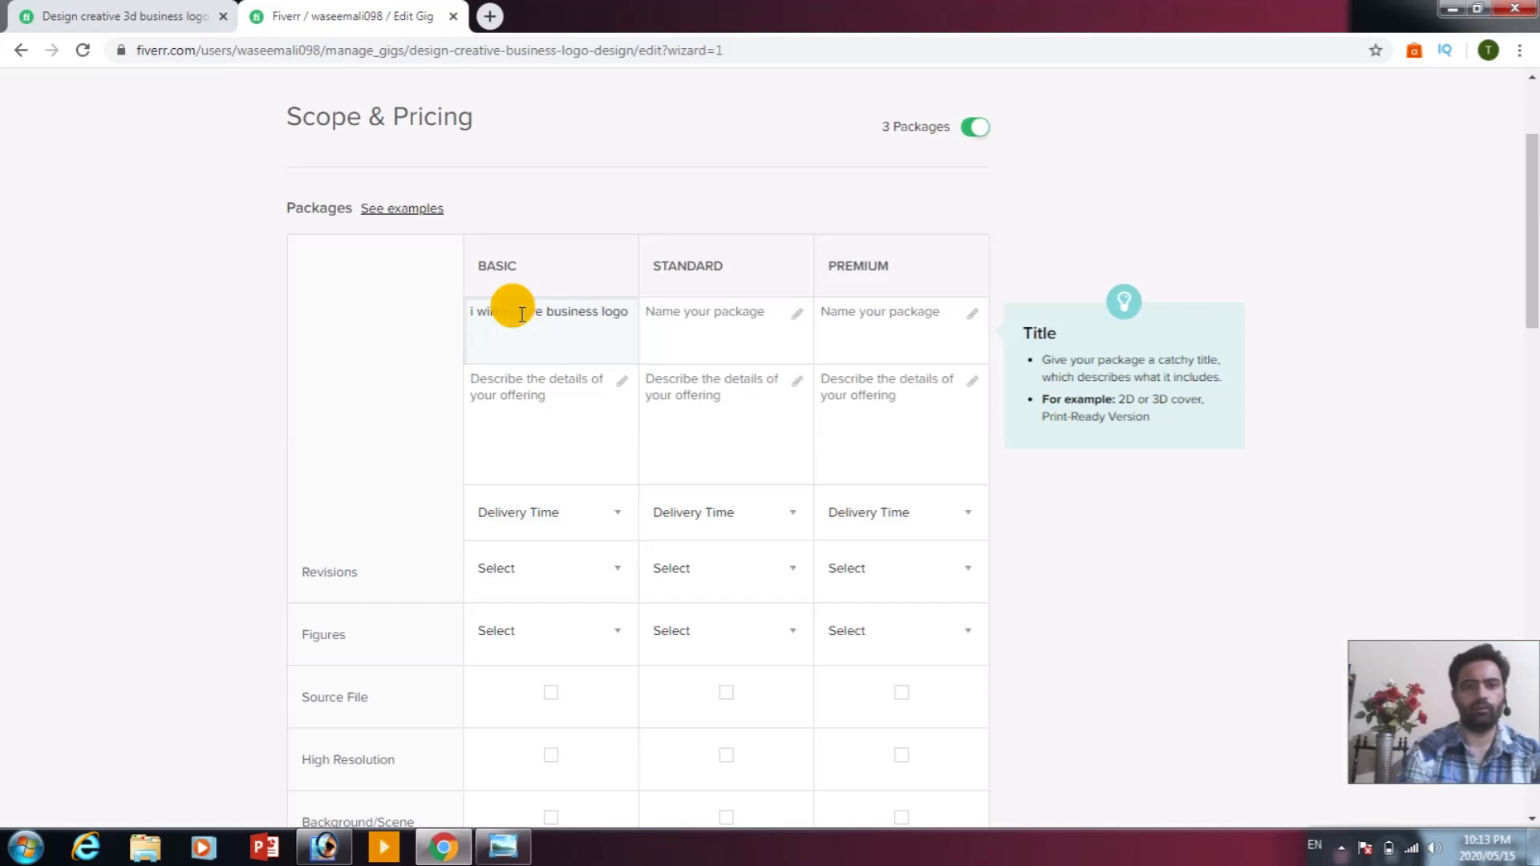
text(do)
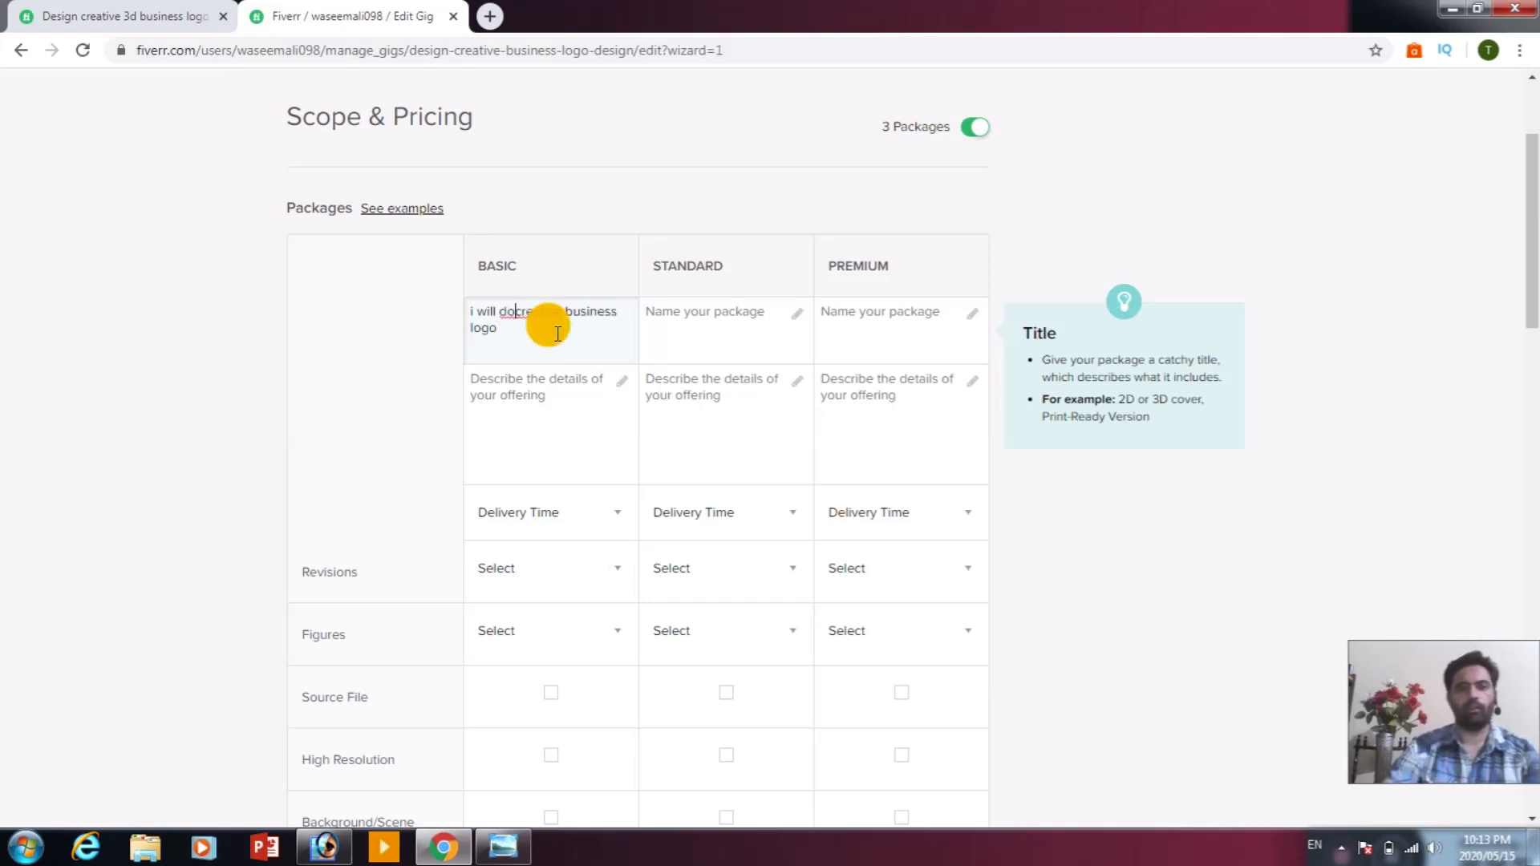
Set the Basic package's delivery time to 2 Days Delivery.
click(539, 423)
click(513, 390)
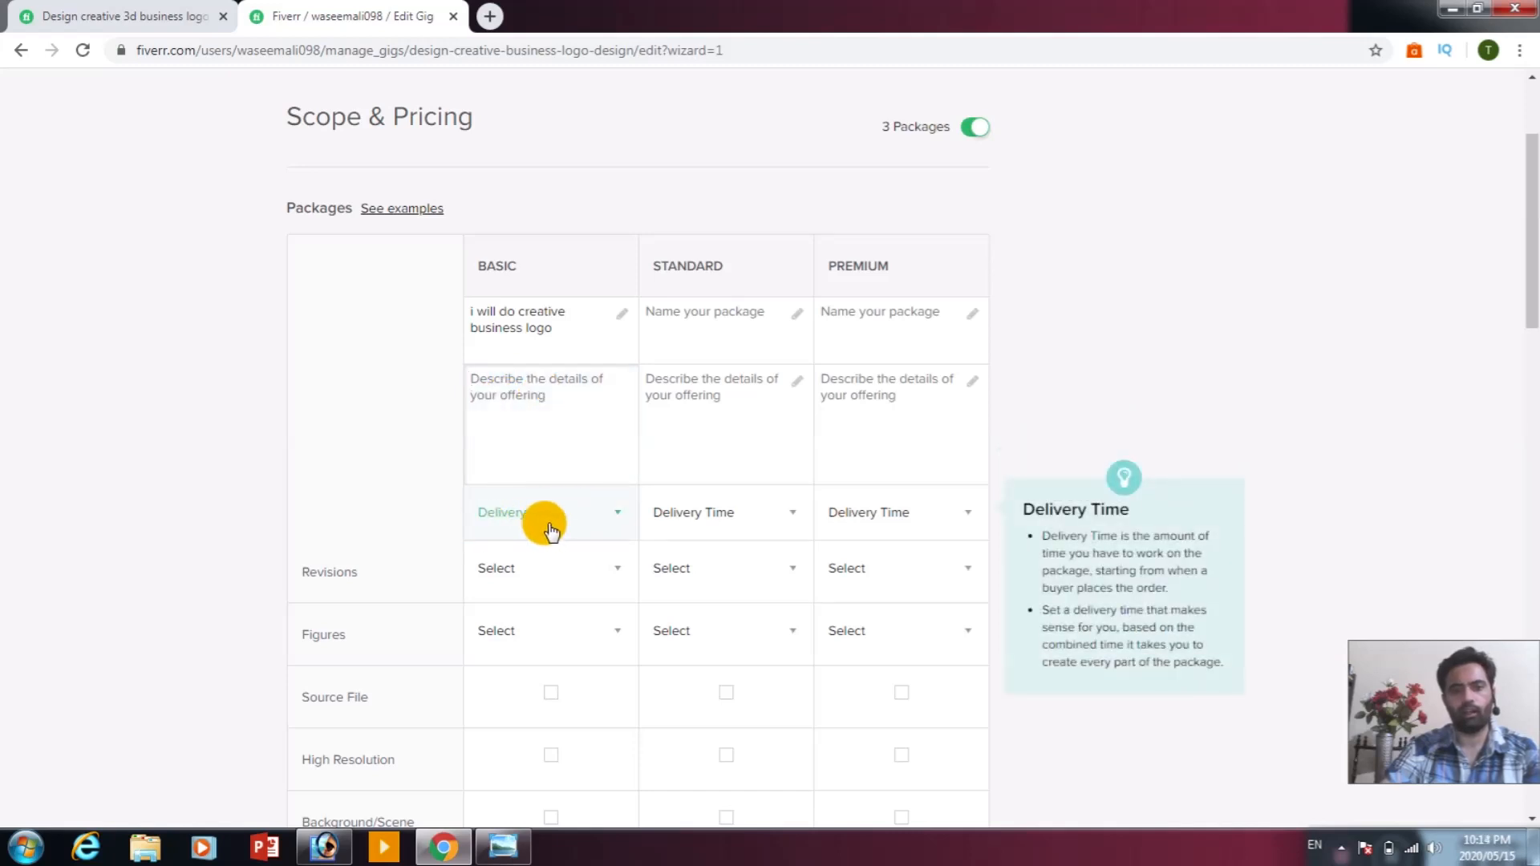
click(618, 516)
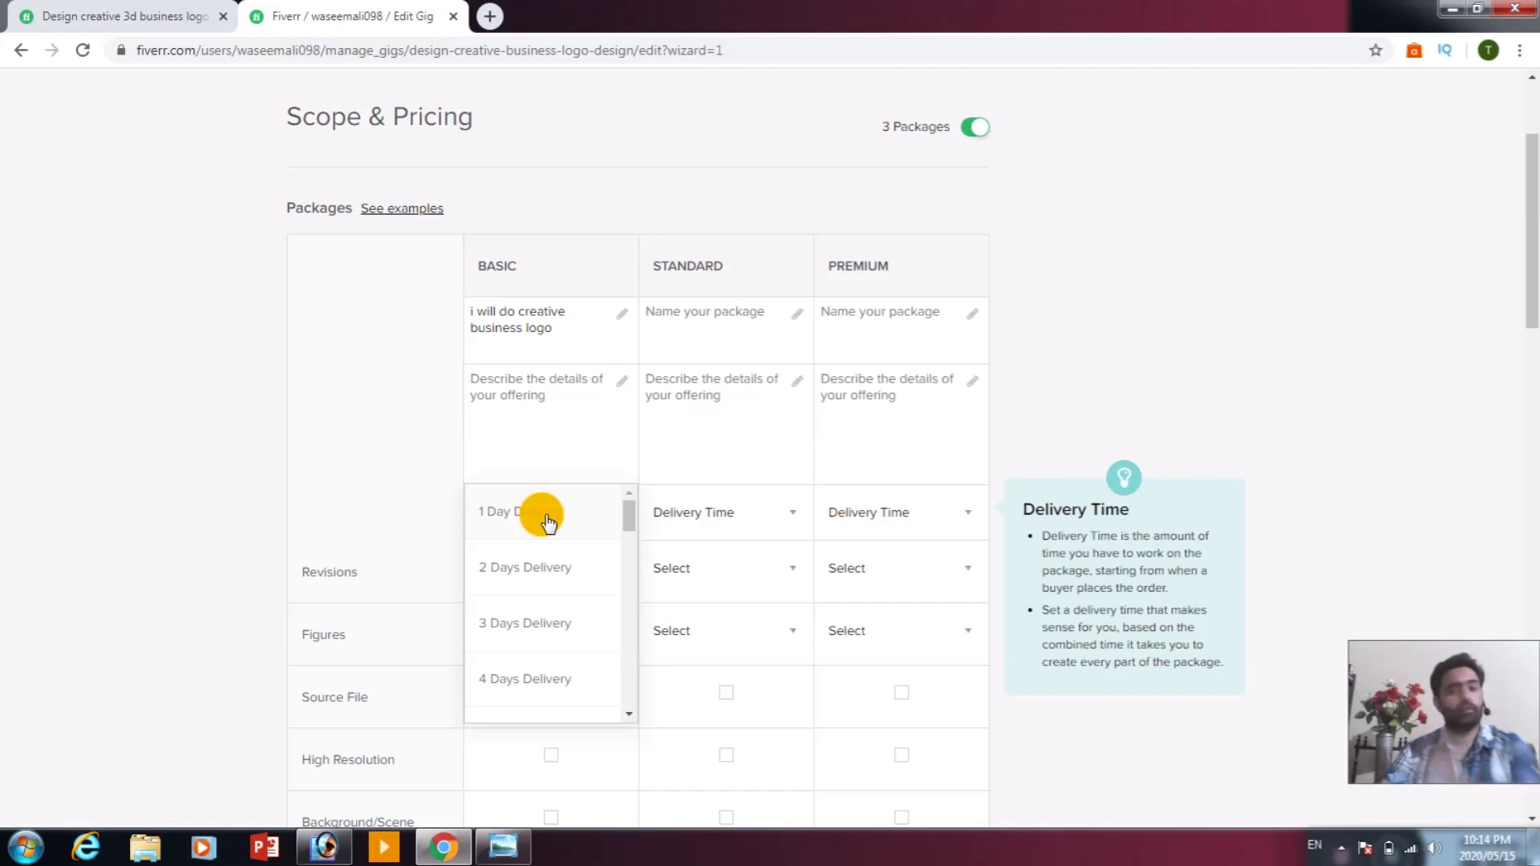
click(538, 571)
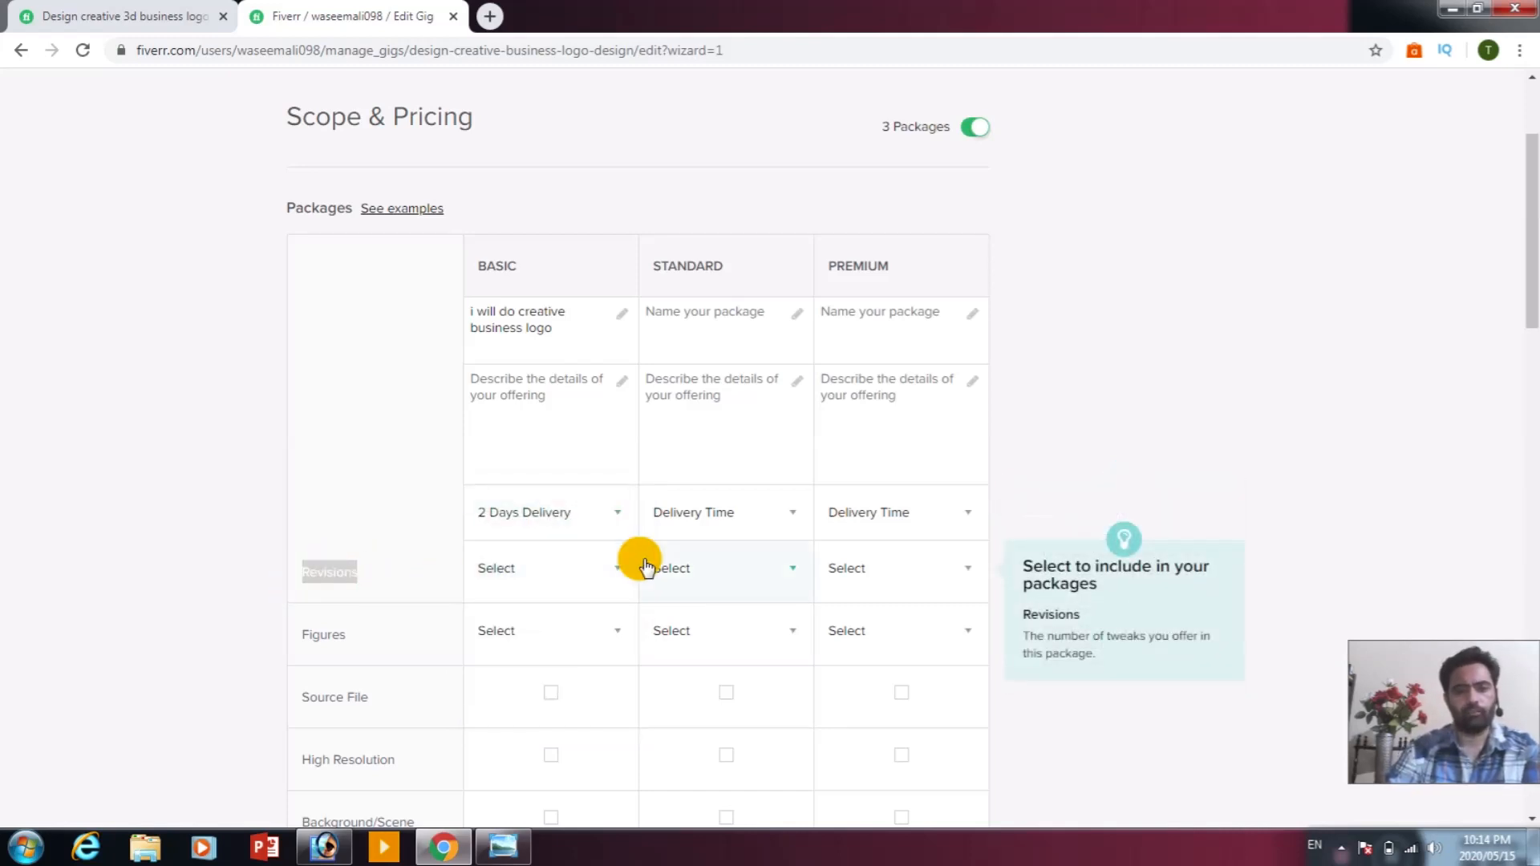
Set the number of revisions in the Basic package to Unlimited.
click(615, 576)
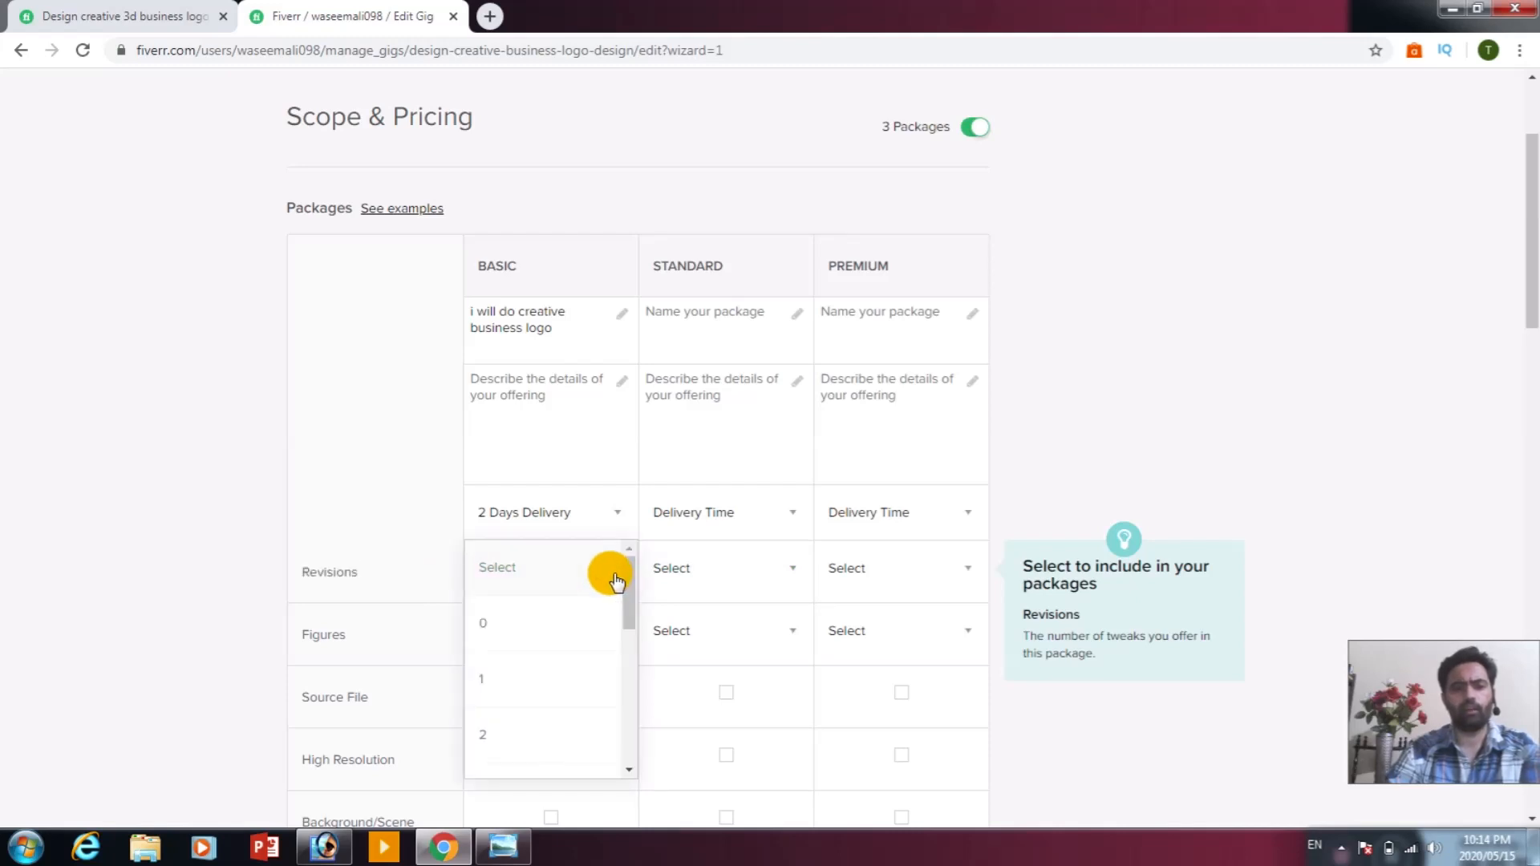
scroll(610, 584, down, 5)
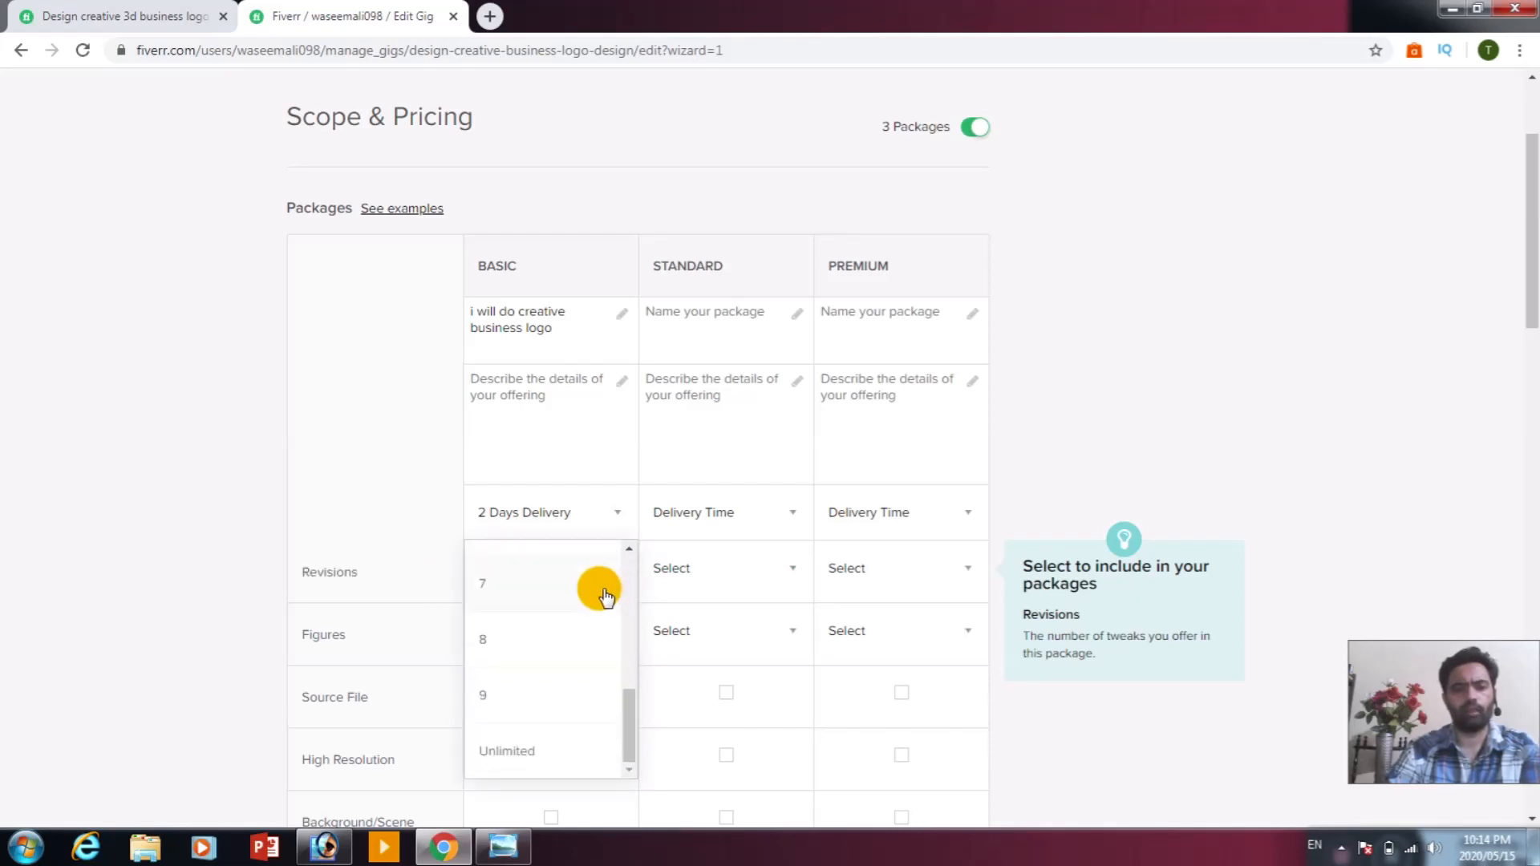
scroll(606, 594, up, 5)
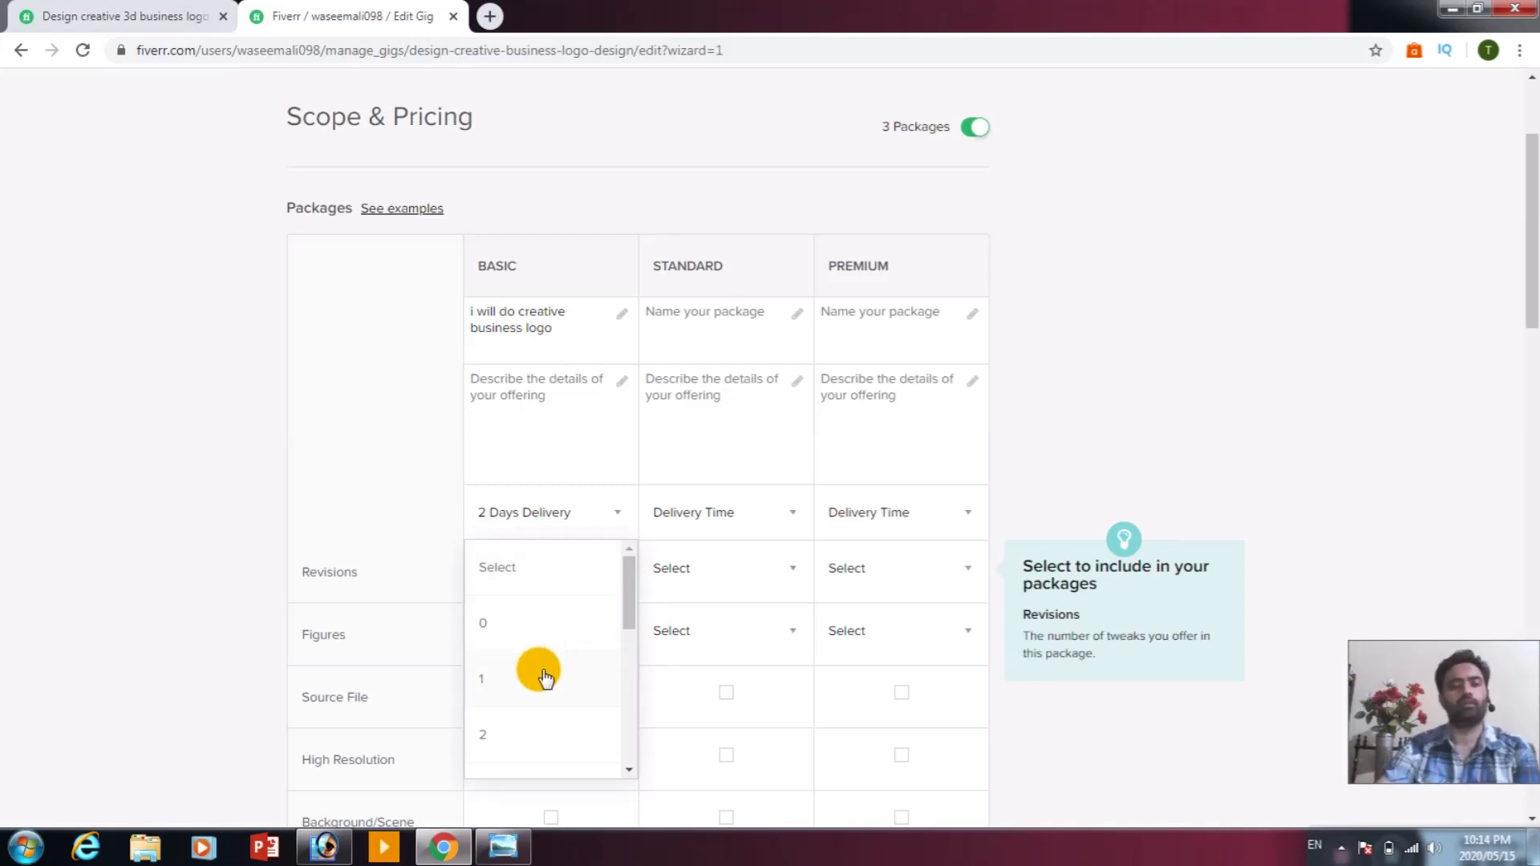
scroll(536, 678, down, 4)
scroll(536, 696, down, 6)
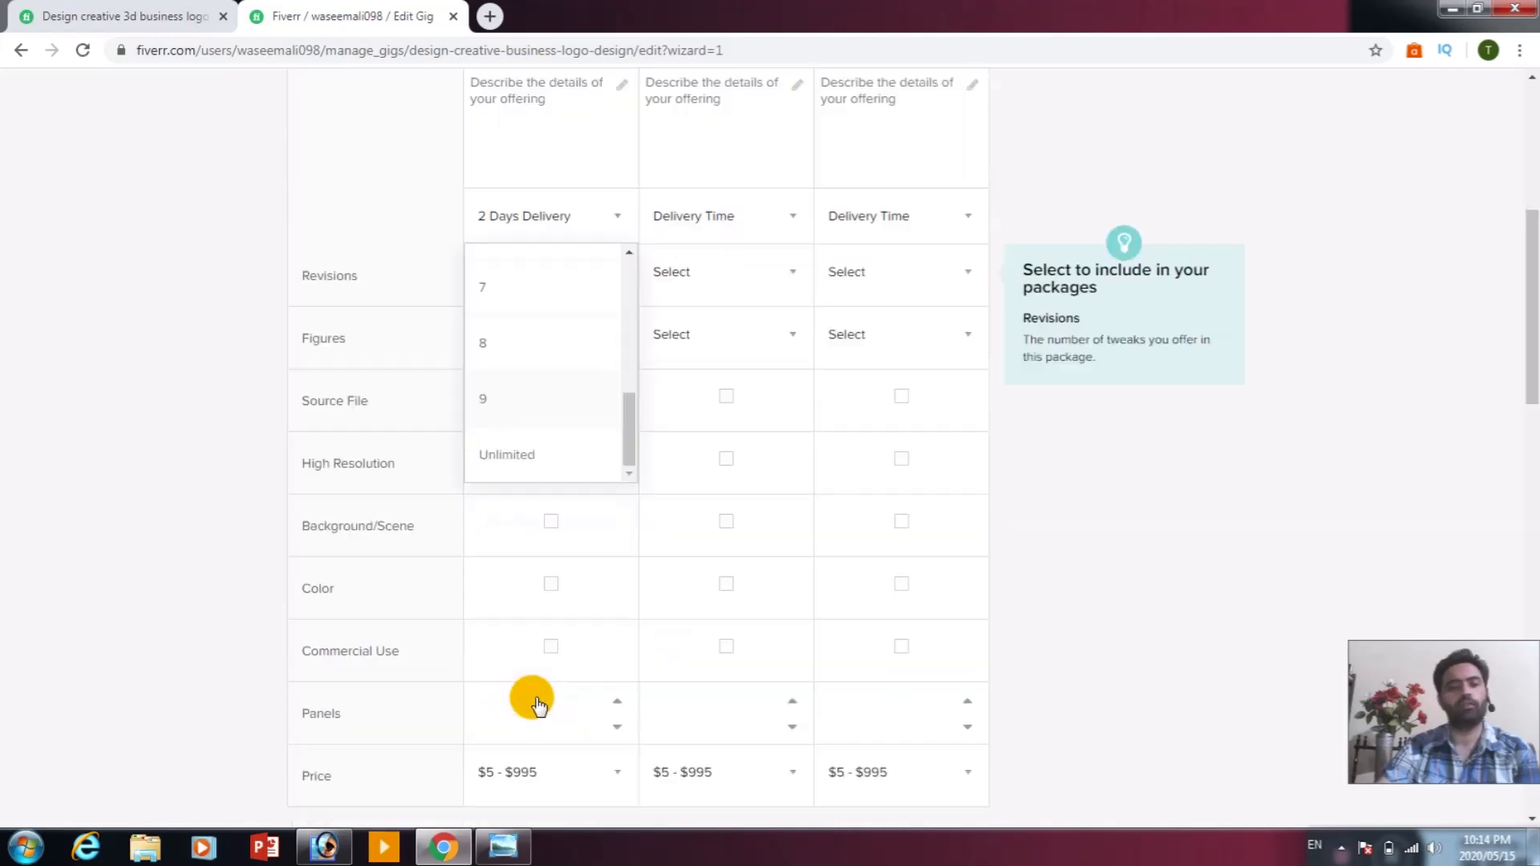
click(513, 371)
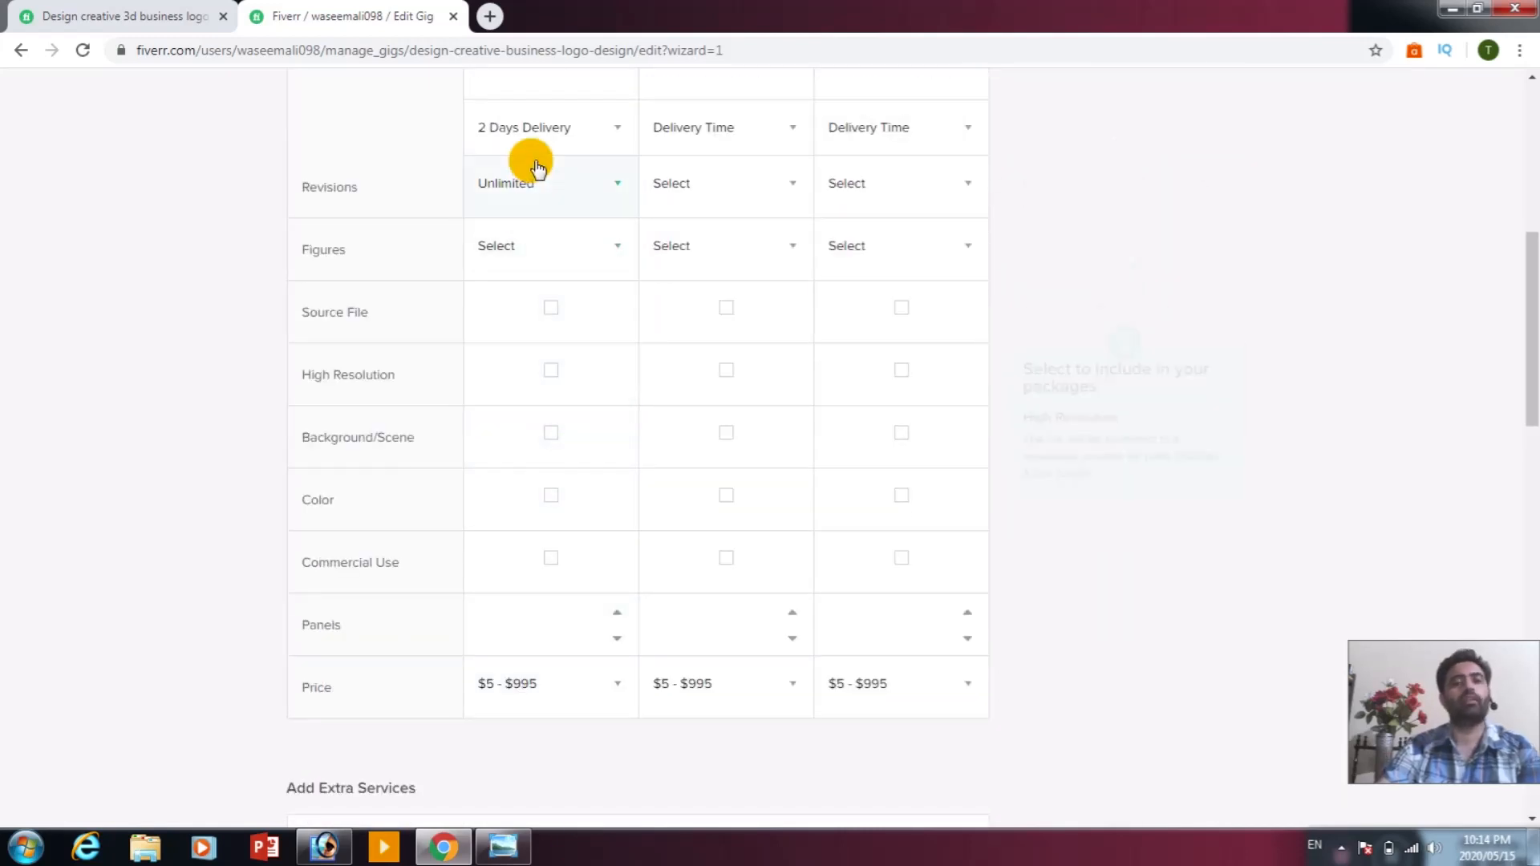
click(503, 250)
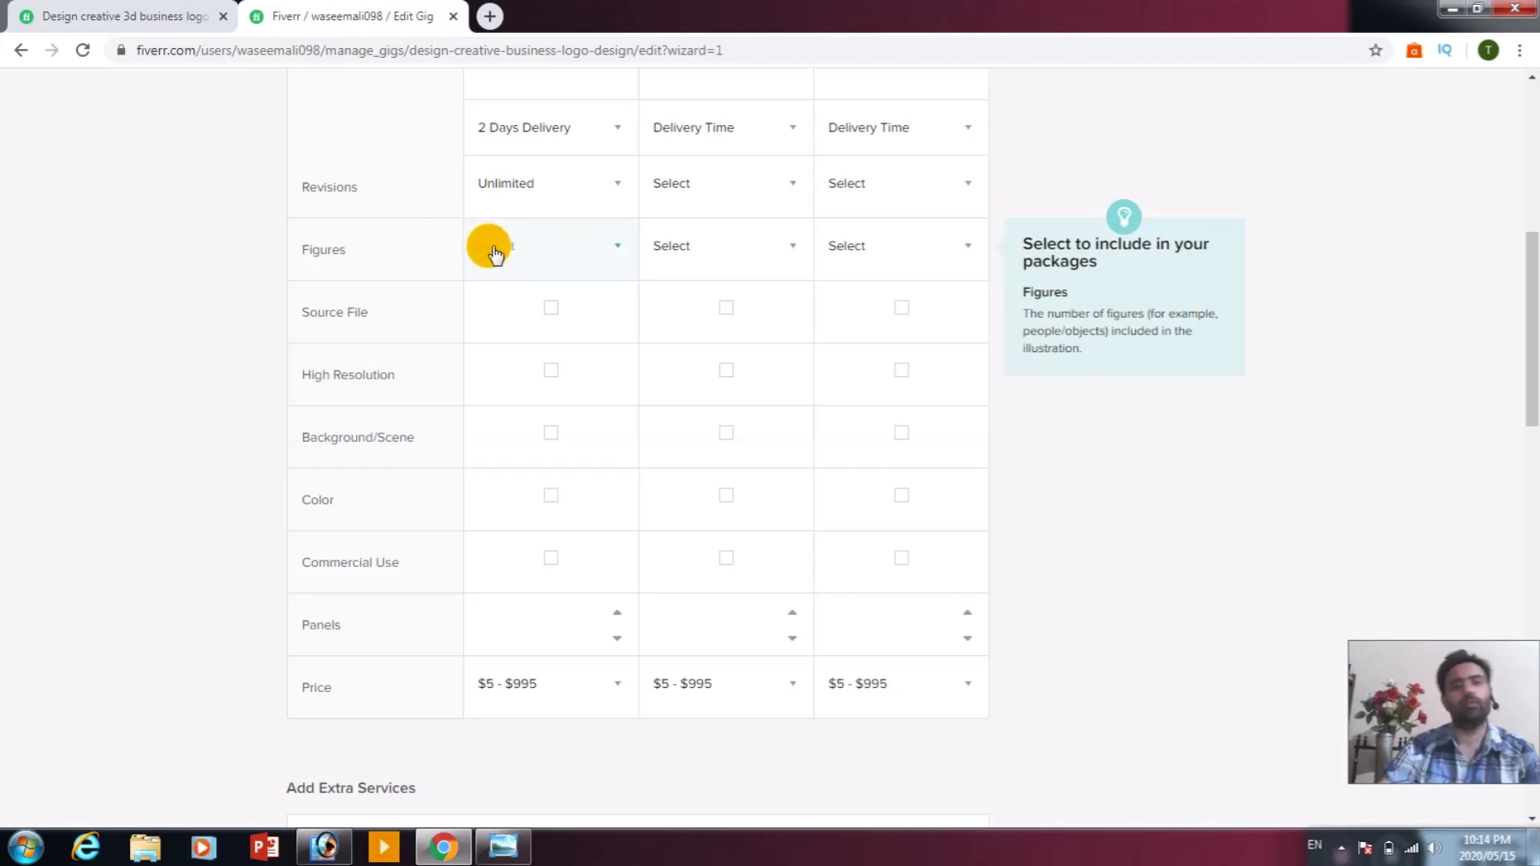
click(535, 253)
scroll(539, 254, down, 3)
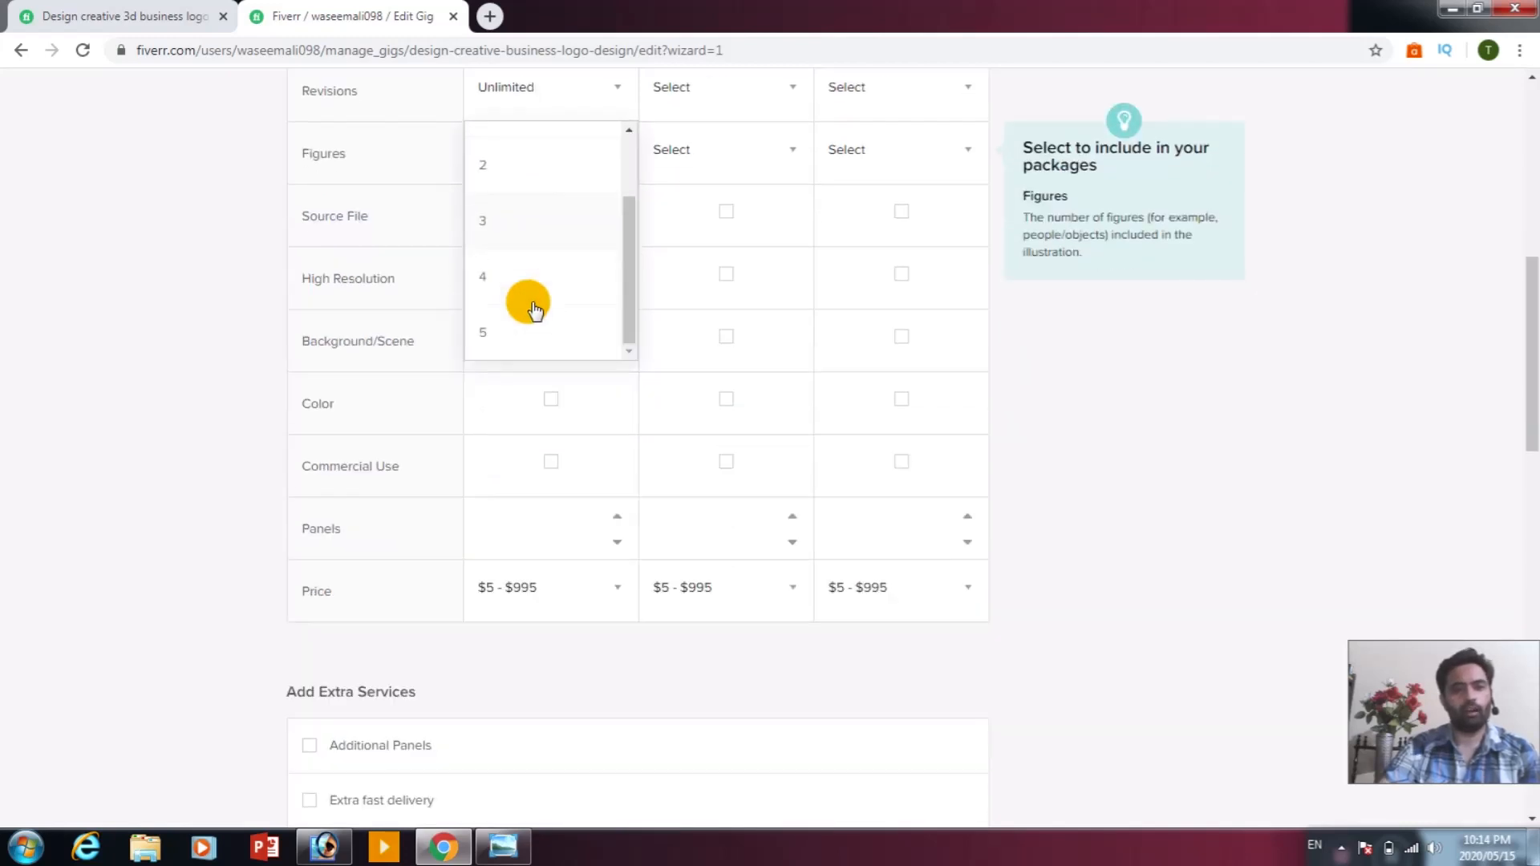
scroll(561, 294, down, 1)
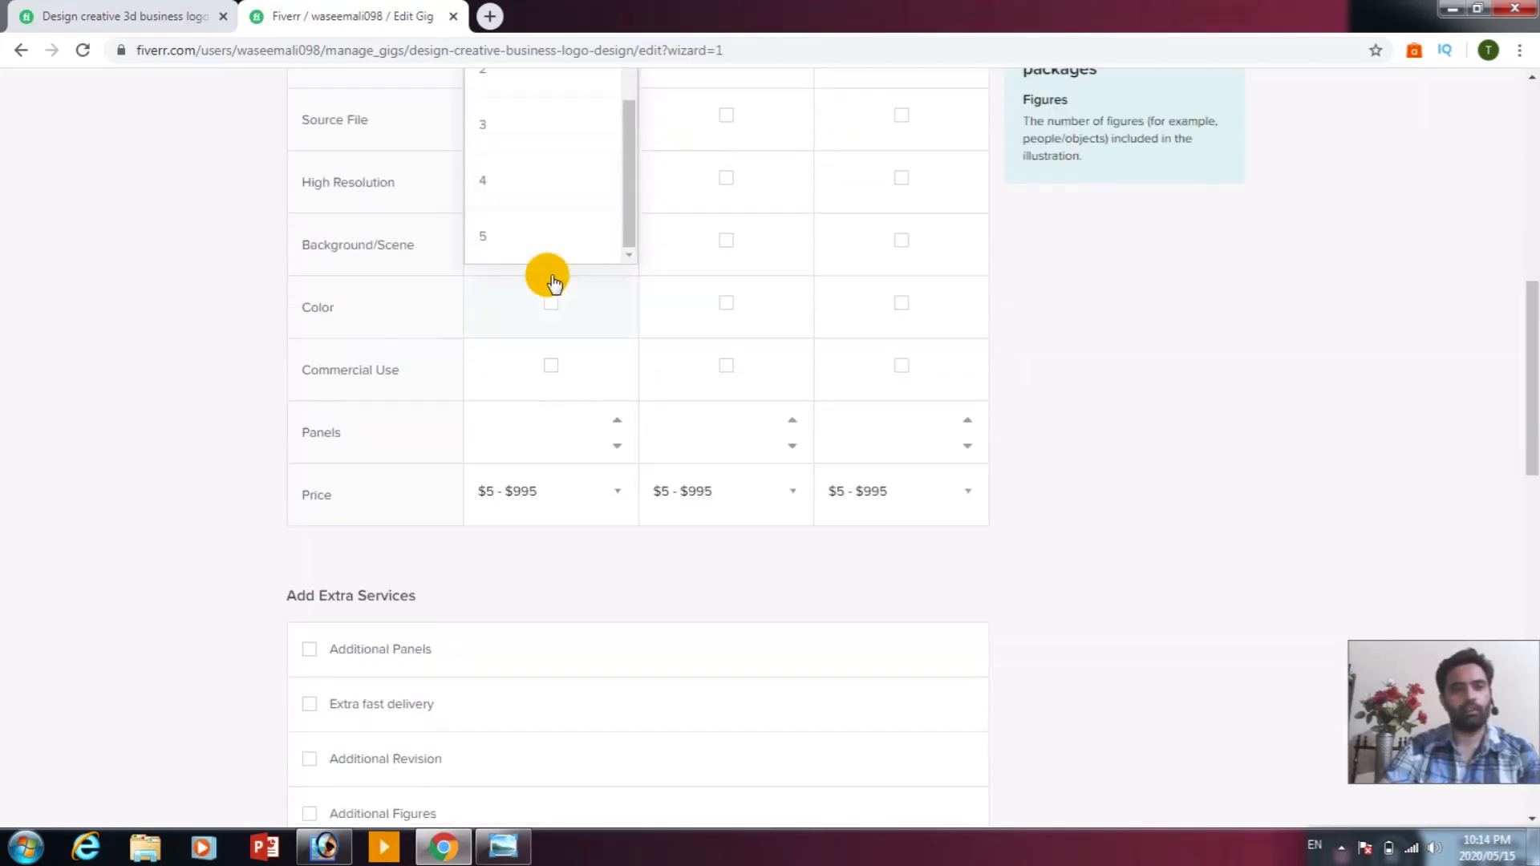
click(208, 210)
Include the source file and high resolution in the Basic package.
scroll(379, 218, up, 1)
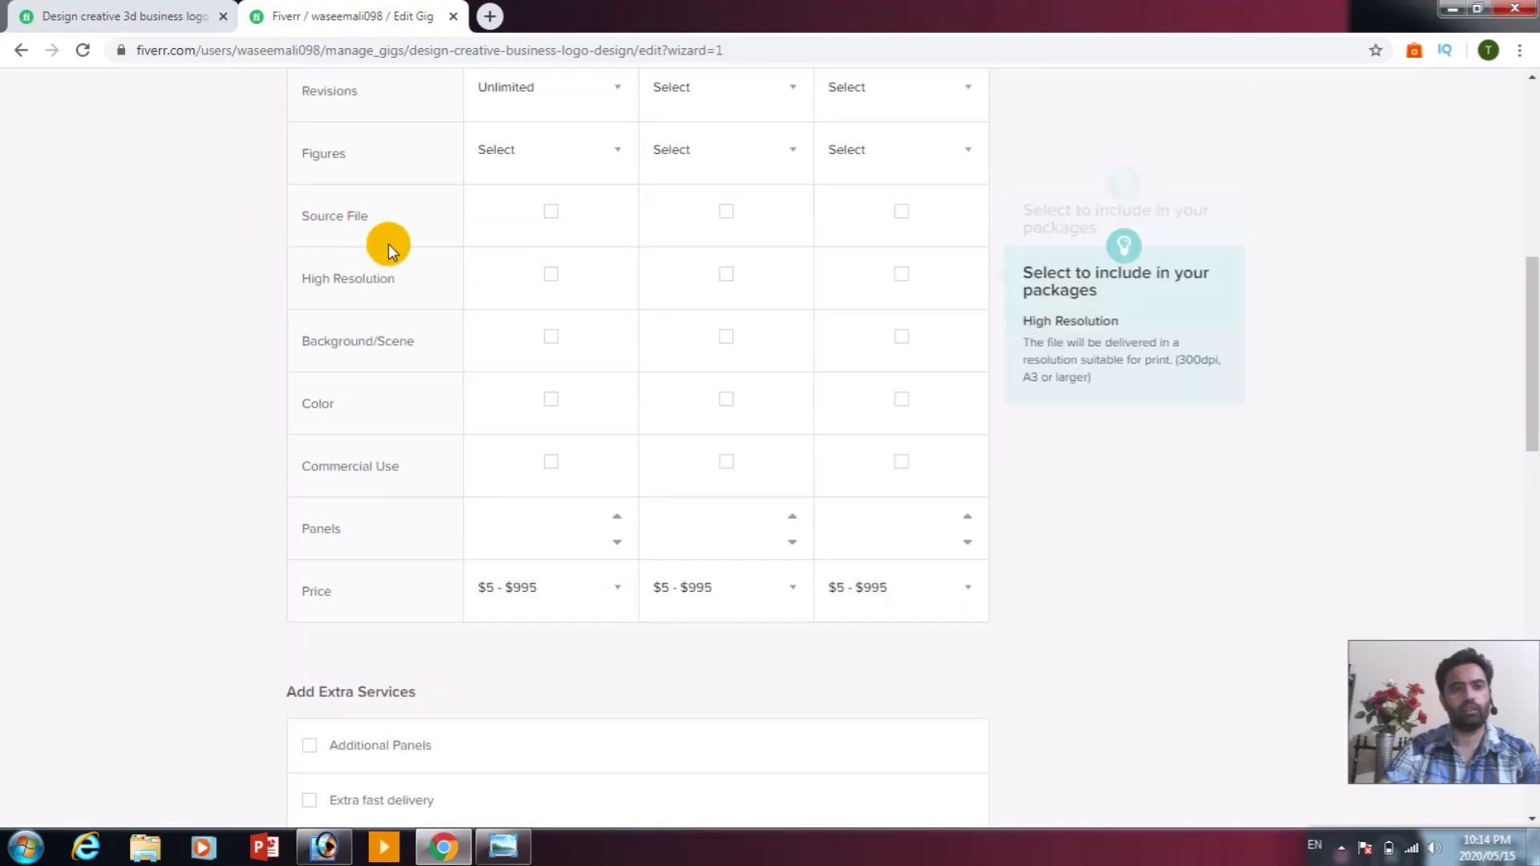
click(543, 218)
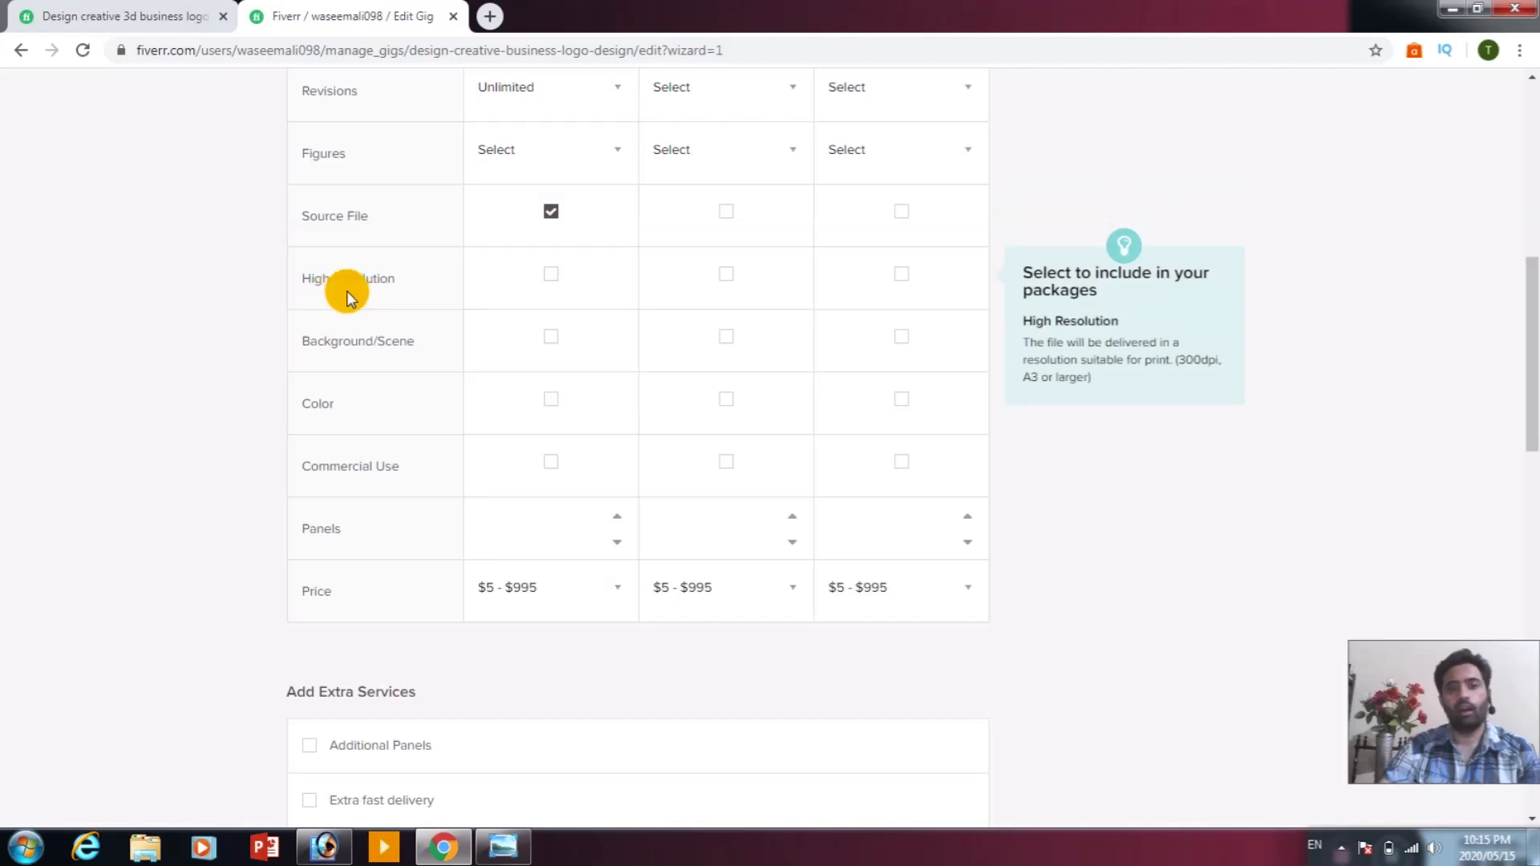
click(541, 276)
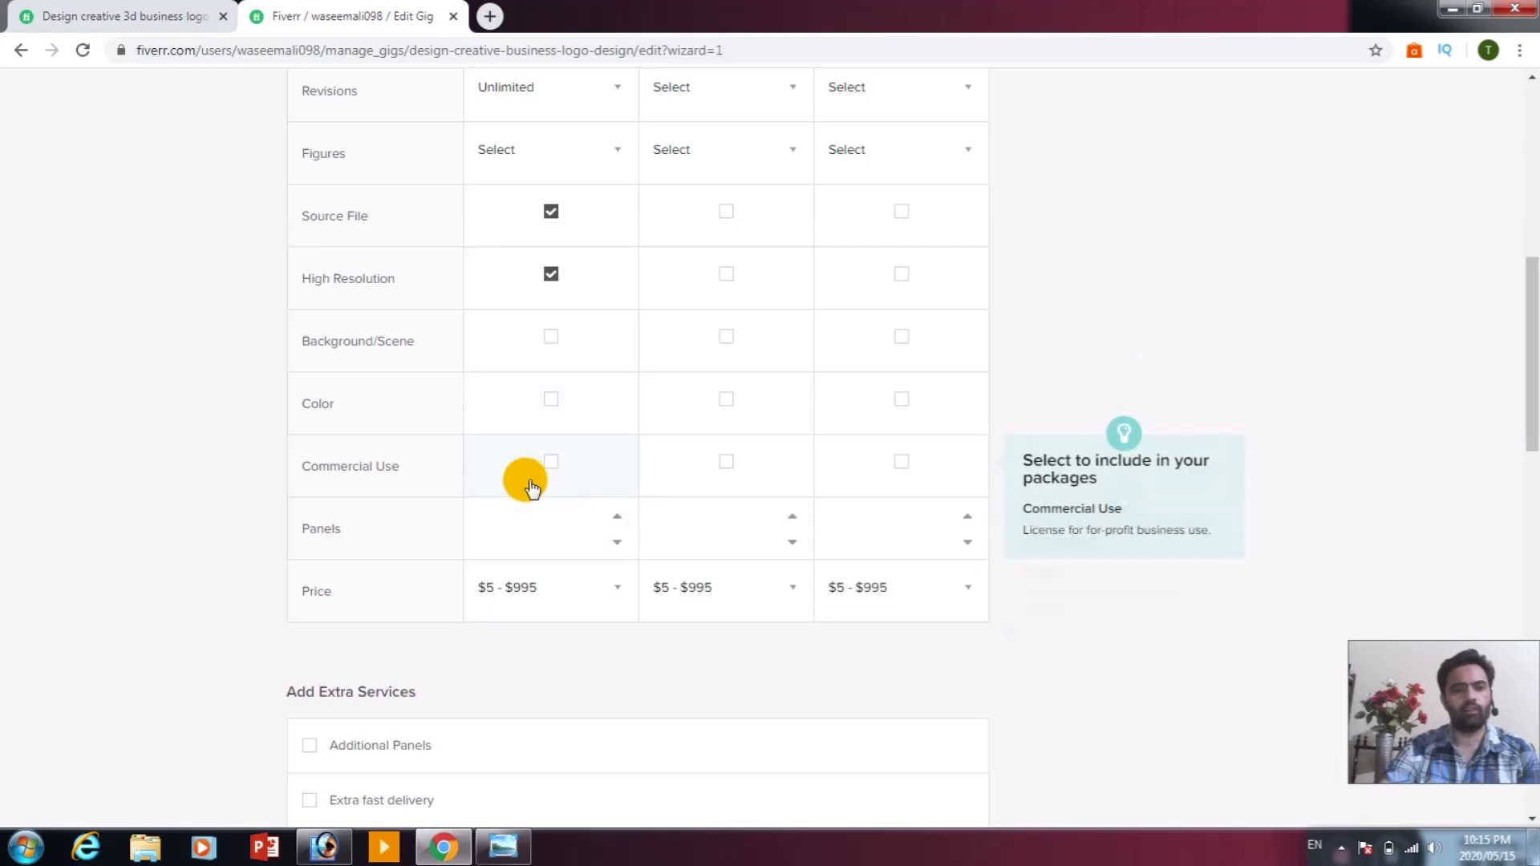
Set the Basic package's price to $15.
scroll(525, 484, down, 1)
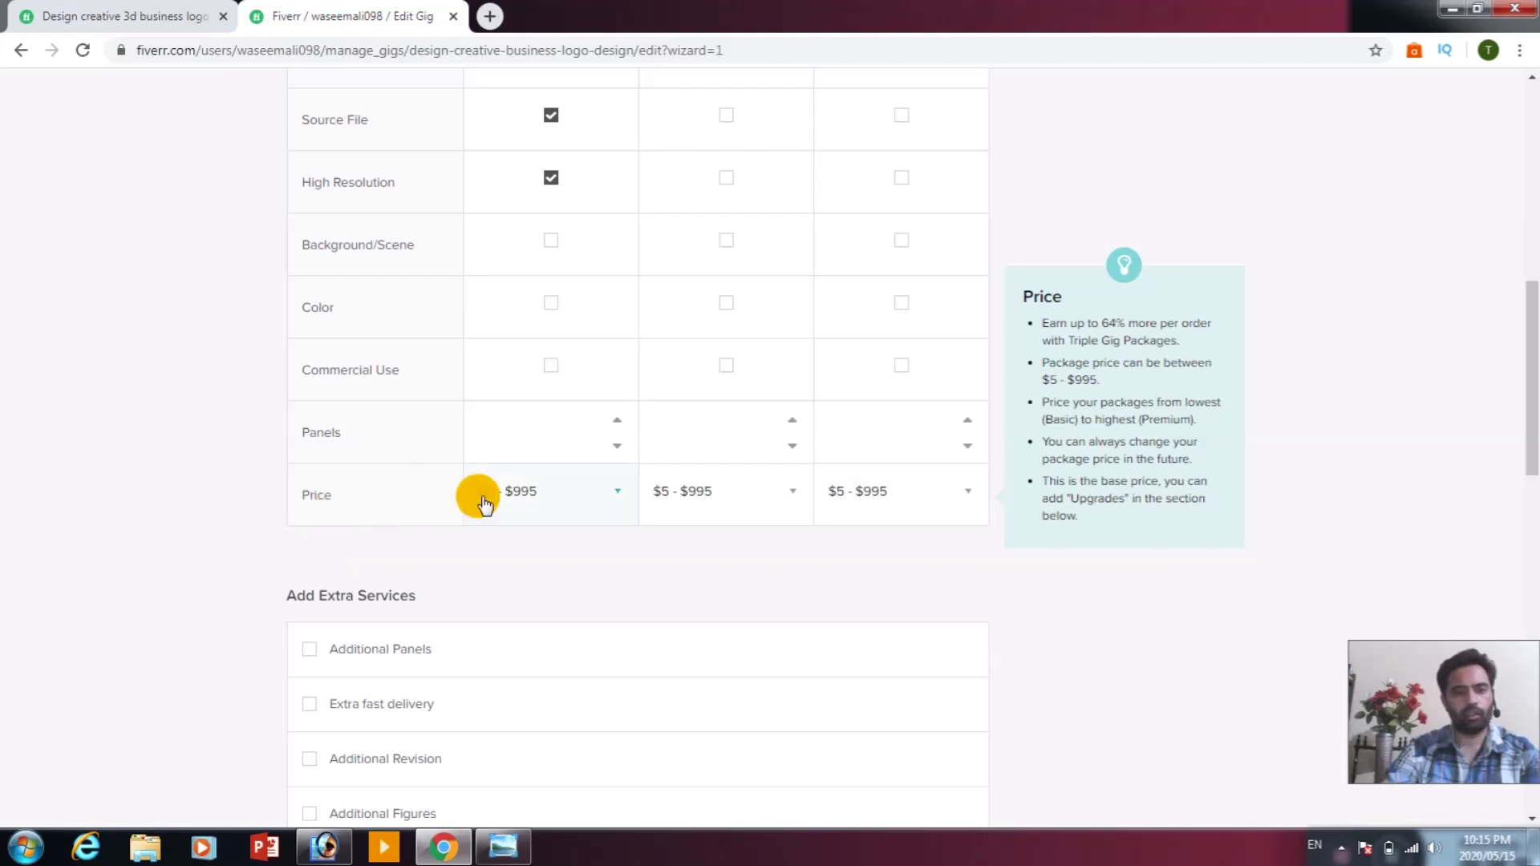
click(614, 506)
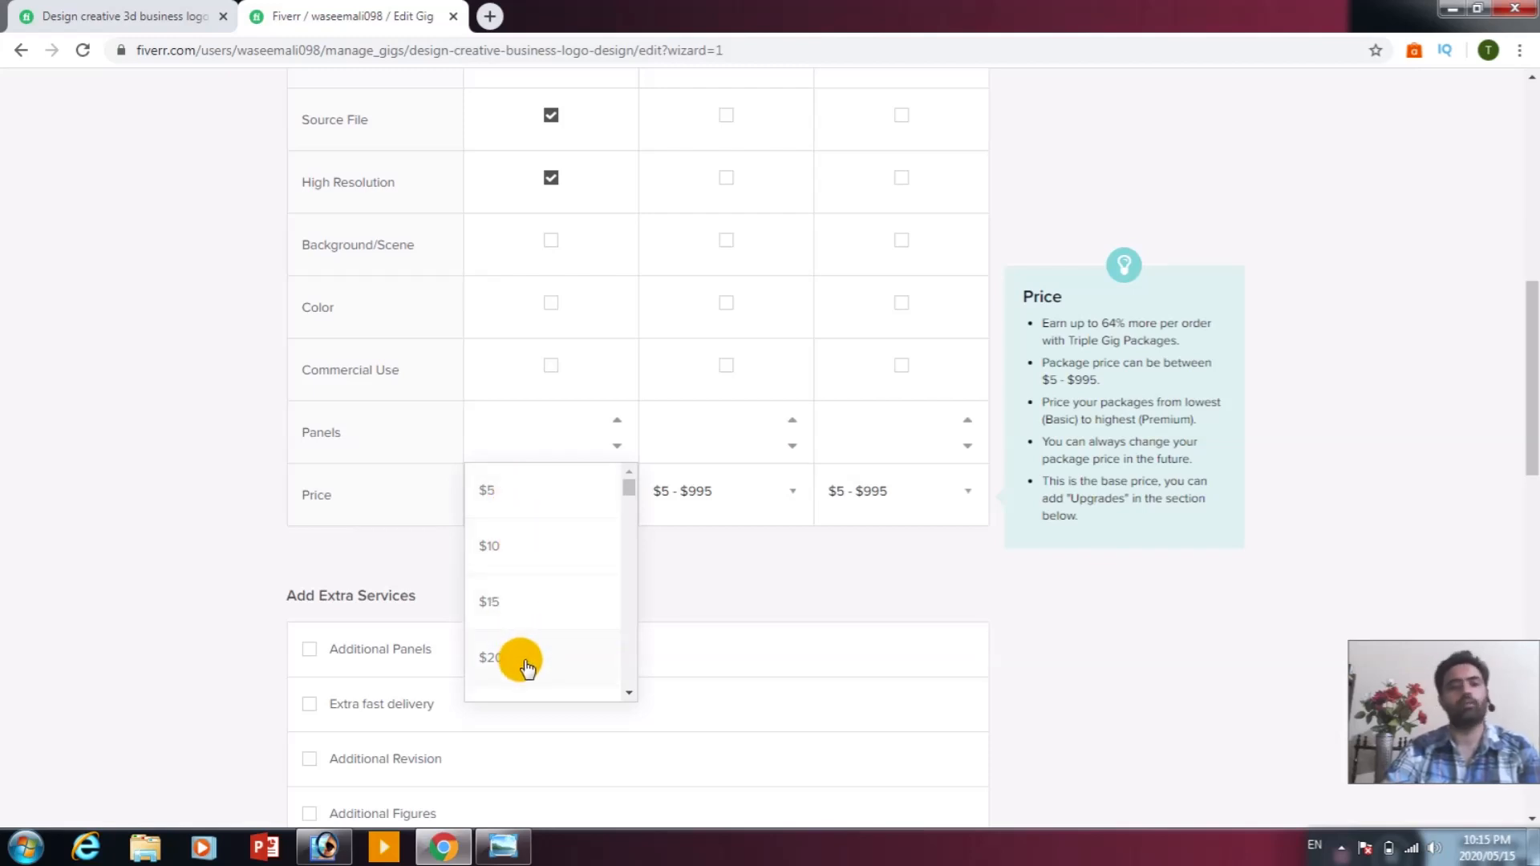
click(513, 616)
scroll(590, 517, down, 1)
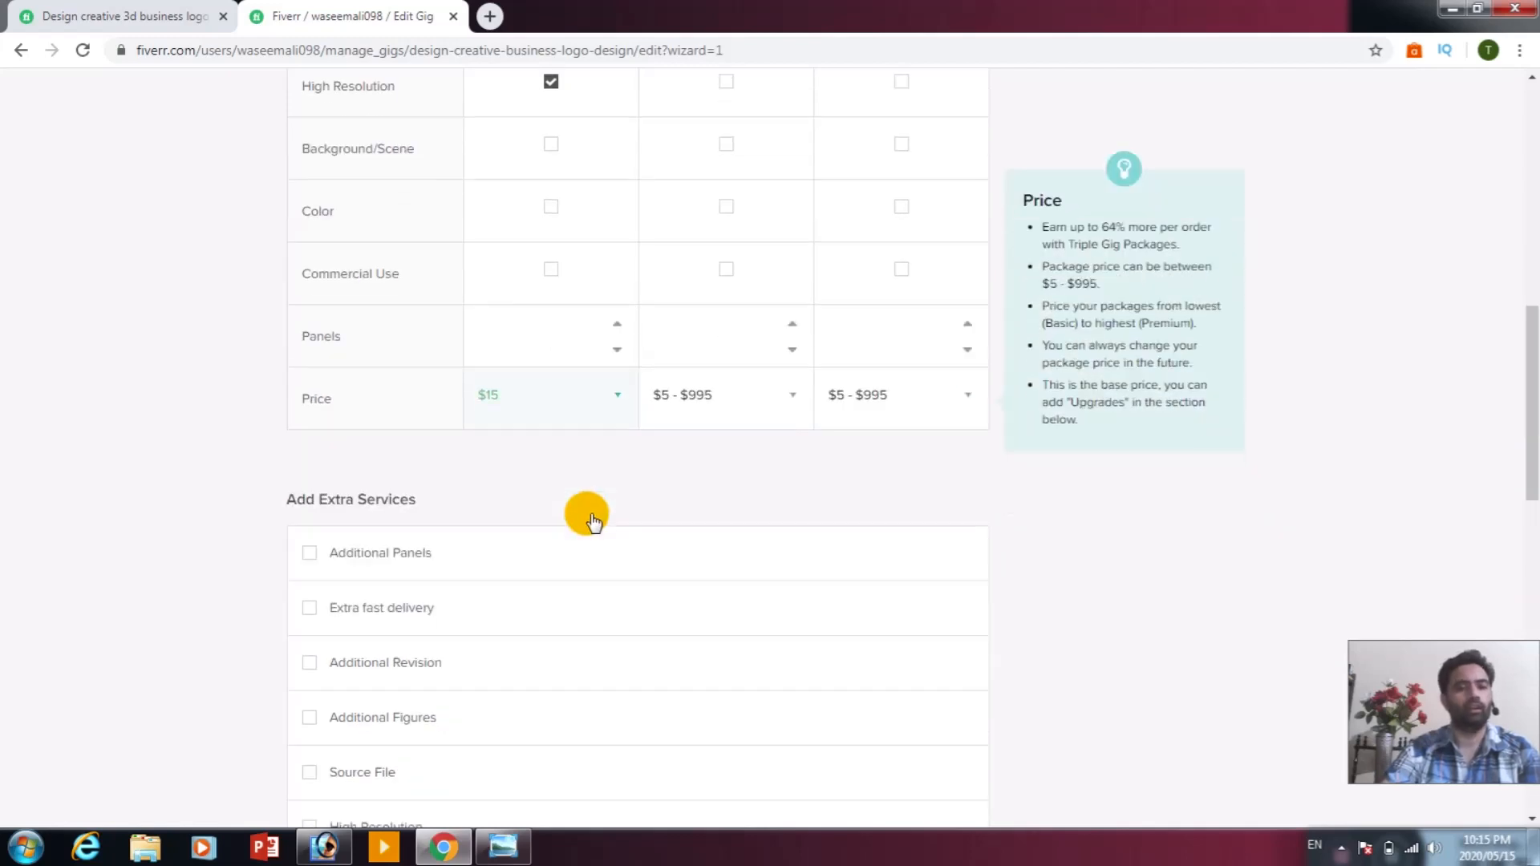
Review the Standard and Premium package fields from the names down to the prices.
scroll(590, 520, up, 7)
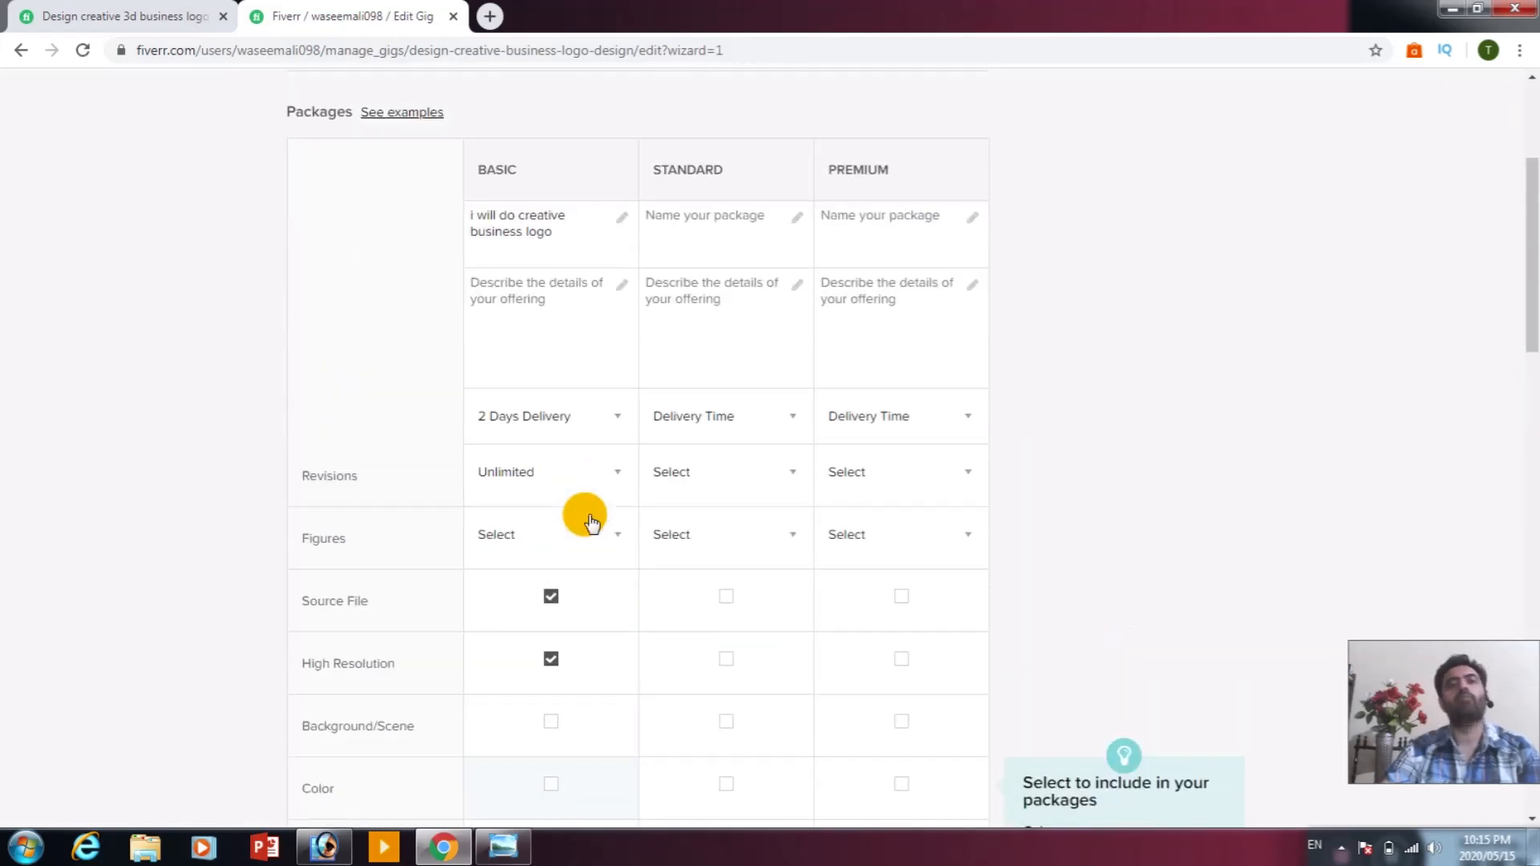
click(738, 200)
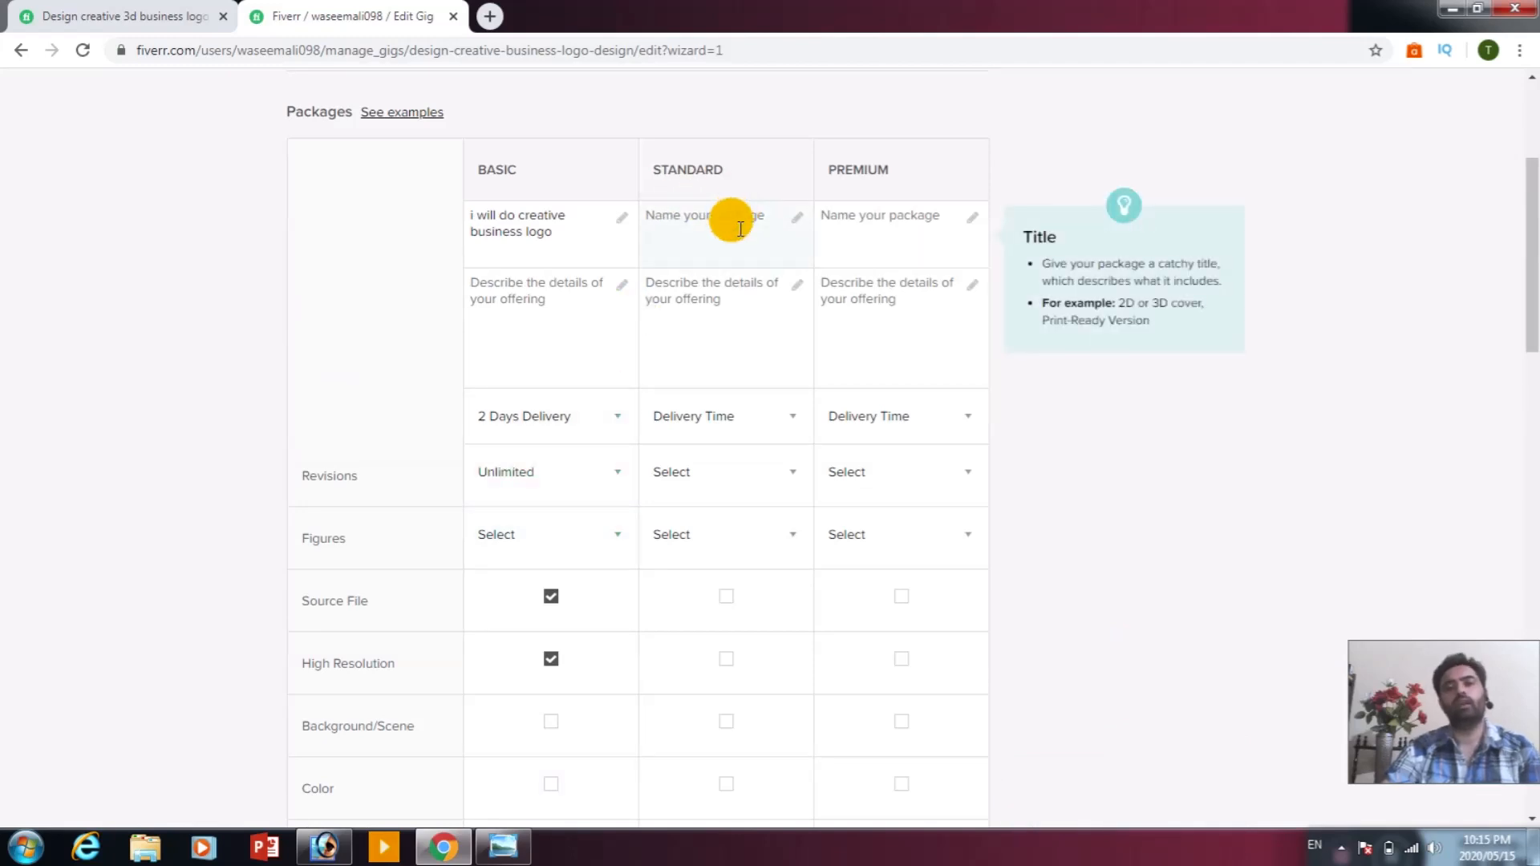
click(724, 334)
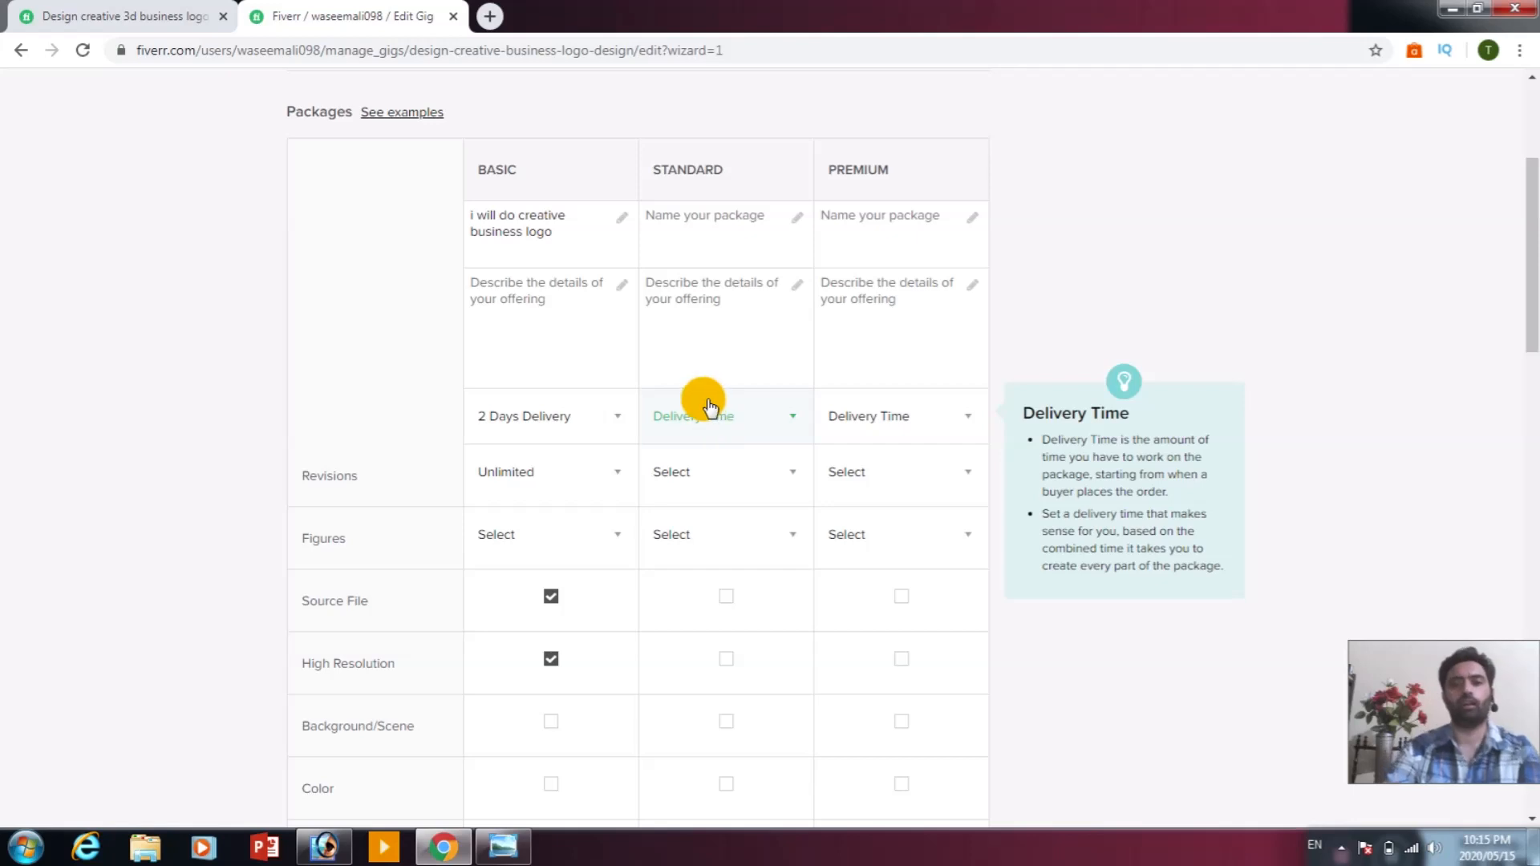
scroll(822, 448, down, 3)
scroll(820, 446, down, 2)
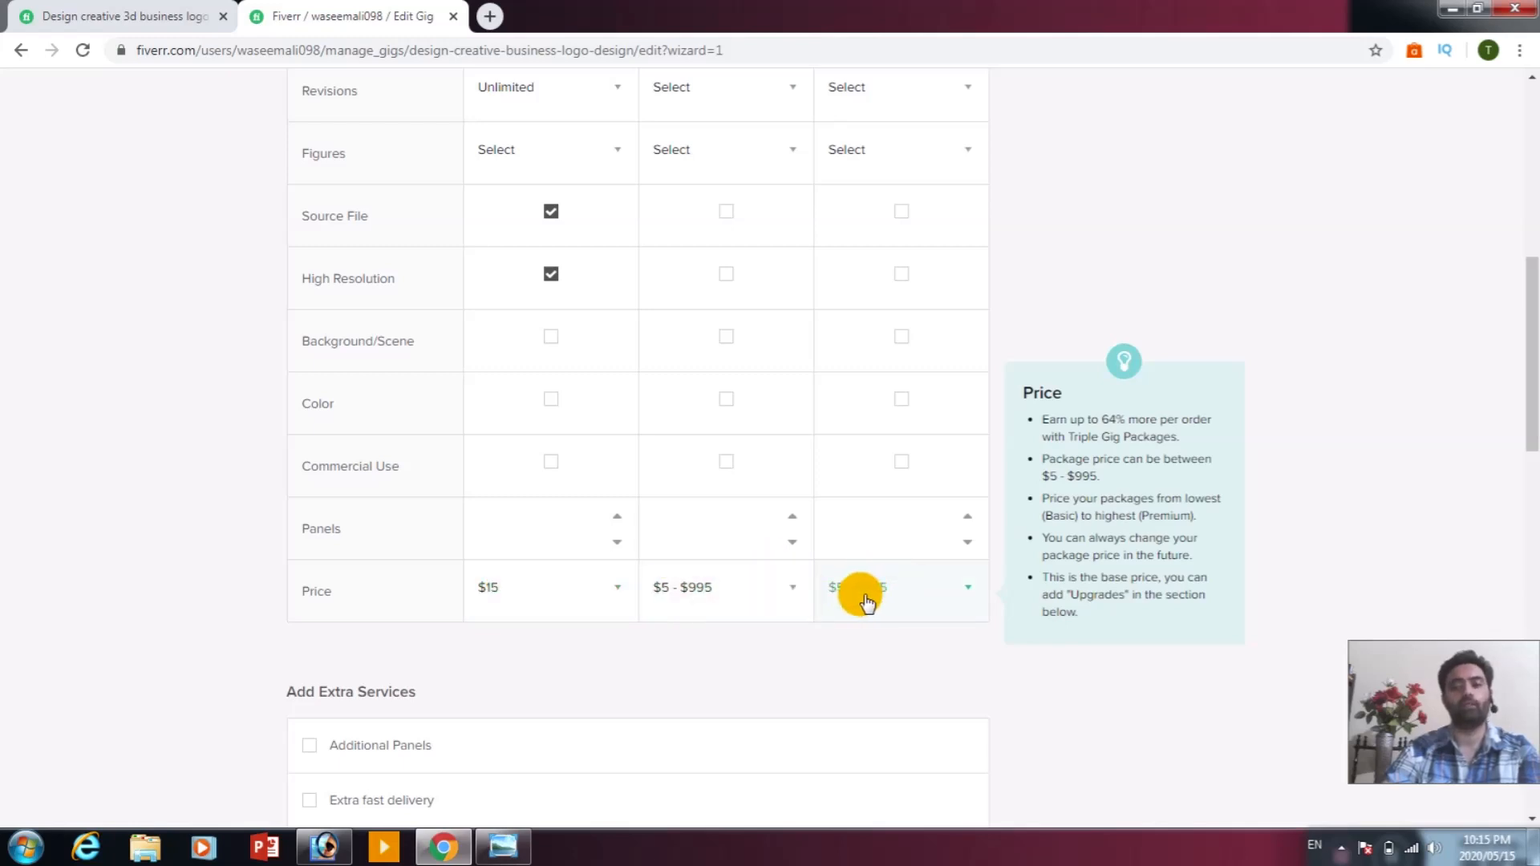
scroll(834, 597, down, 1)
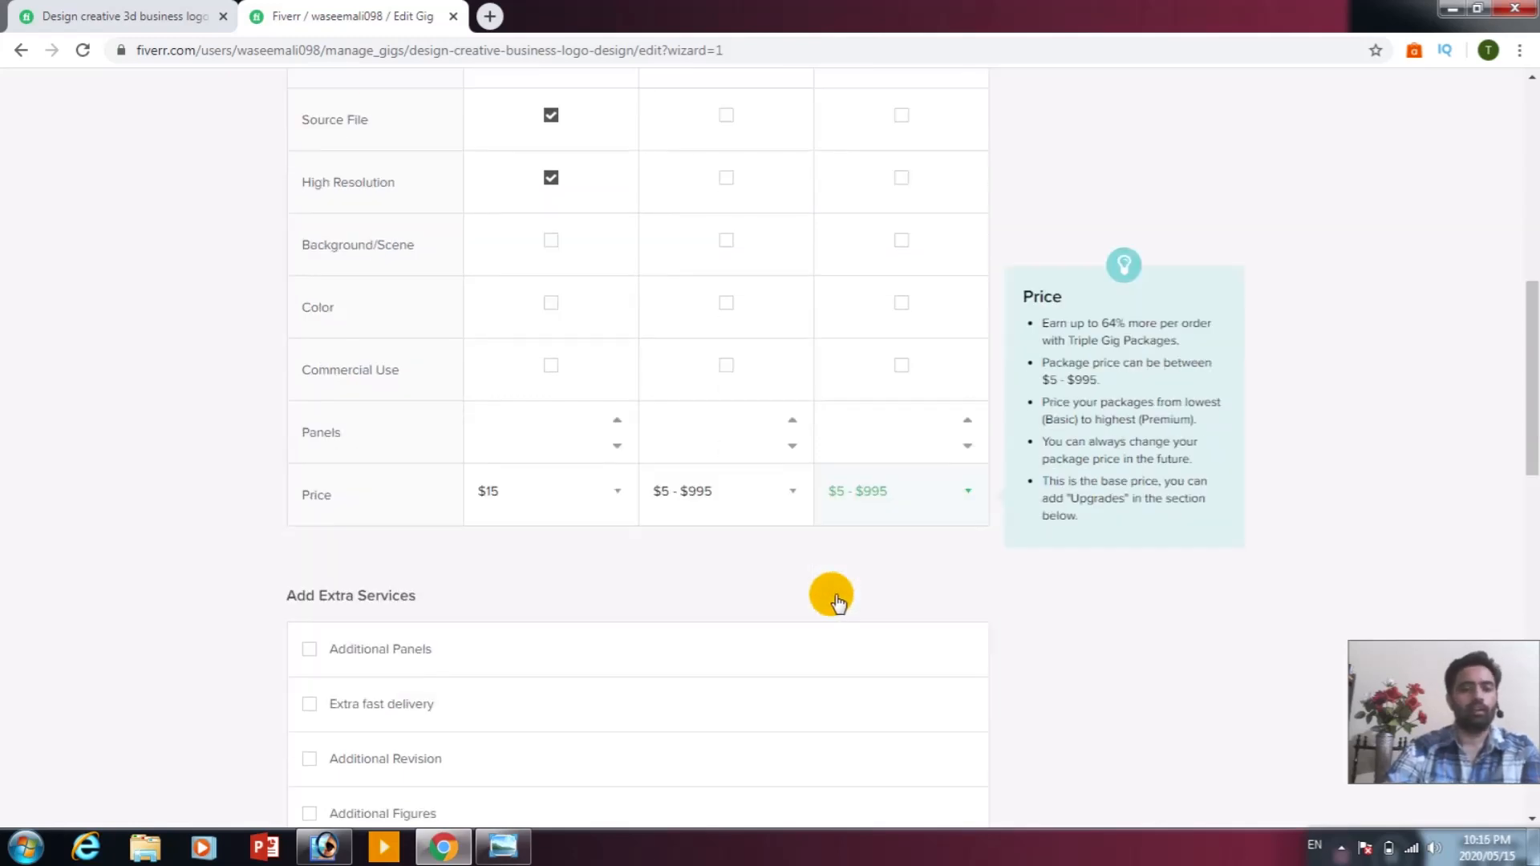
Add the Additional Panels extra service, charging $10 for 1 additional panel in the Basic package.
scroll(834, 594, down, 1)
scroll(812, 570, down, 1)
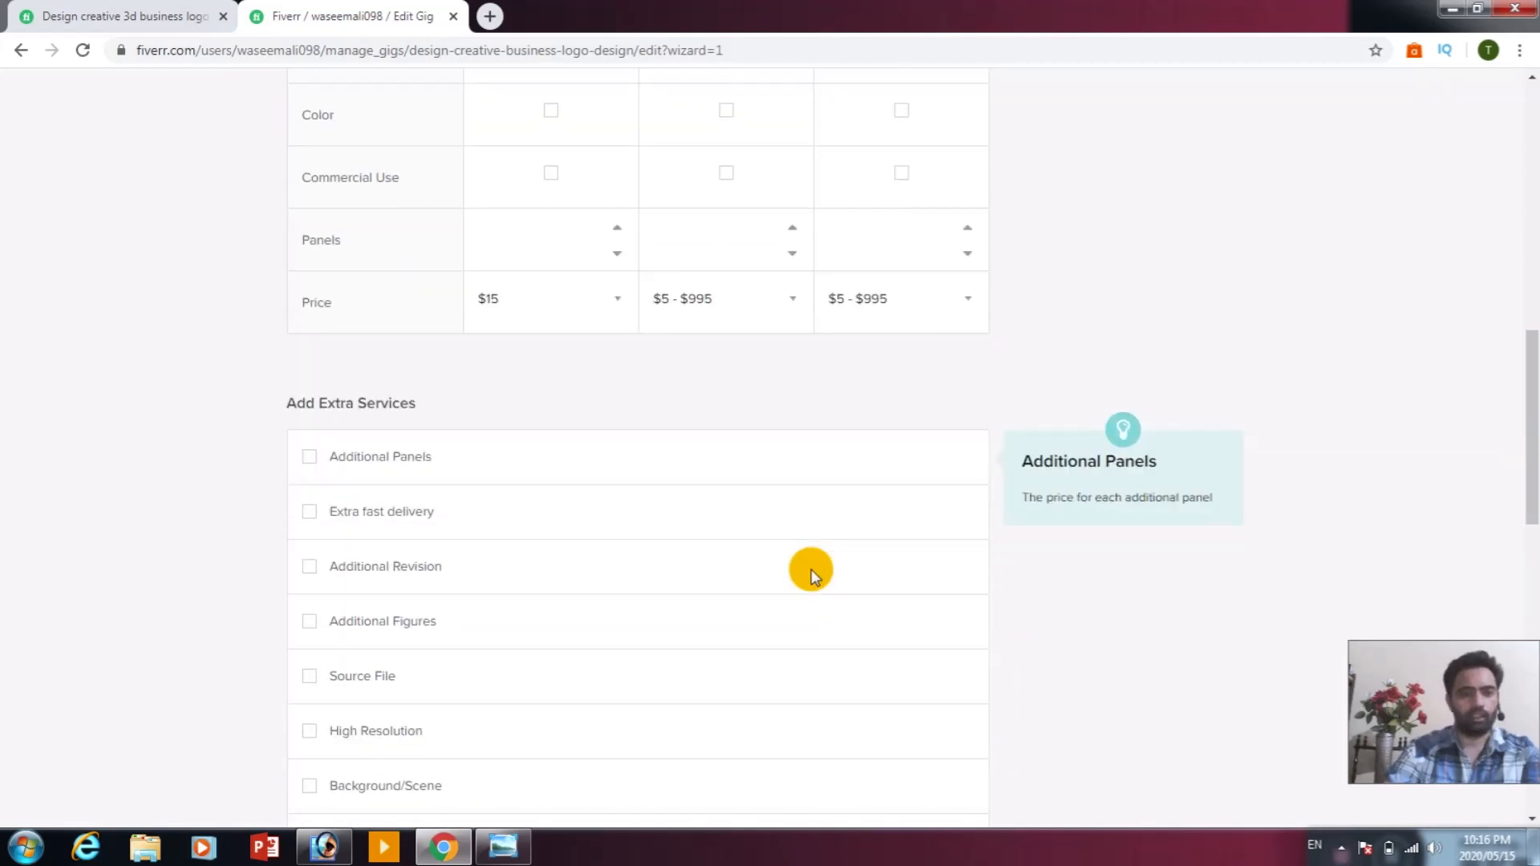
scroll(834, 573, down, 1)
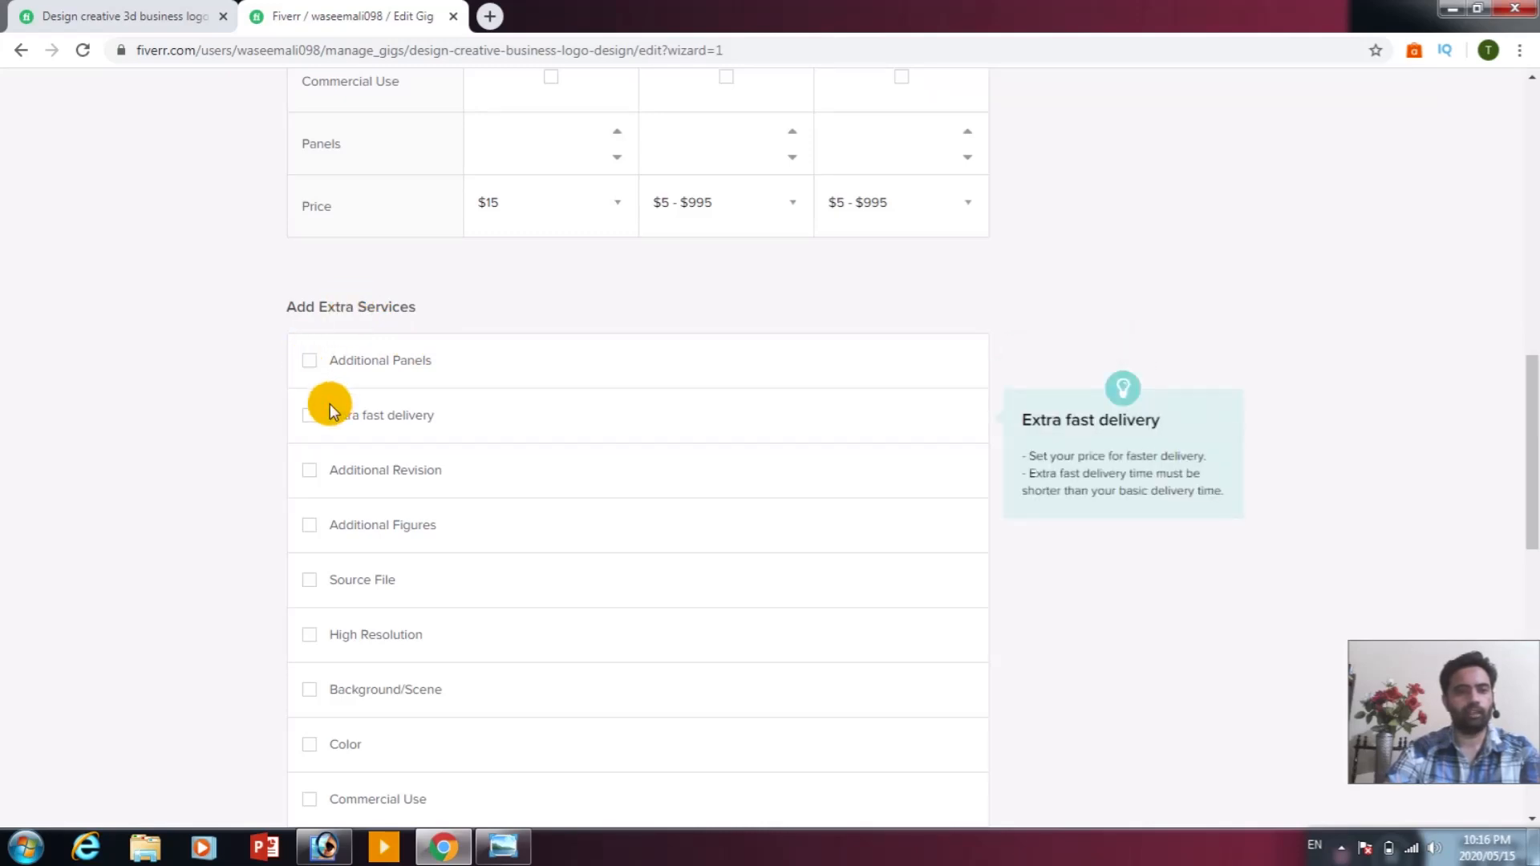
click(313, 361)
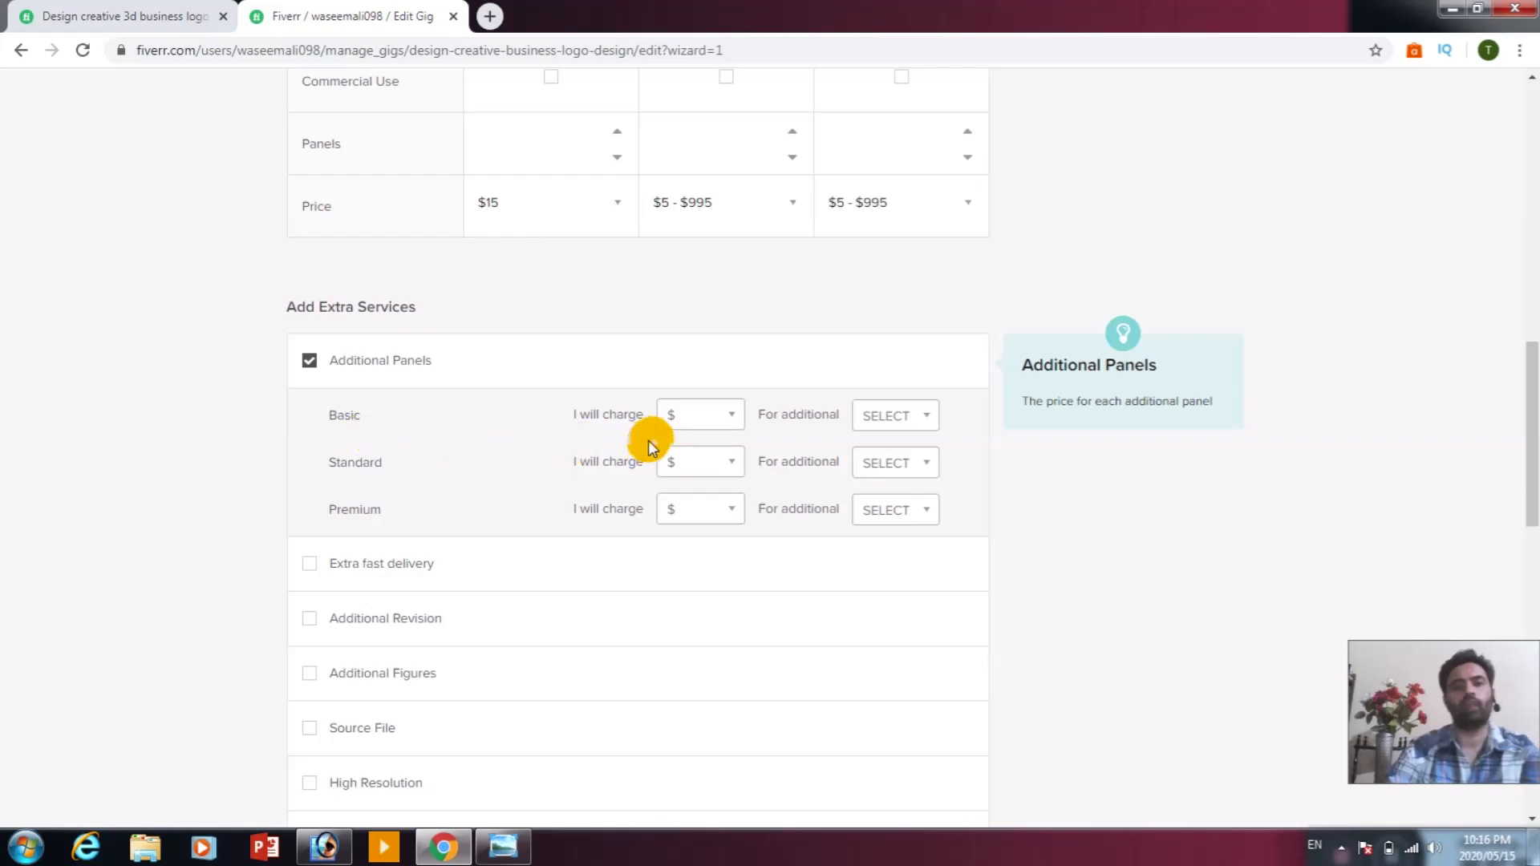
click(731, 418)
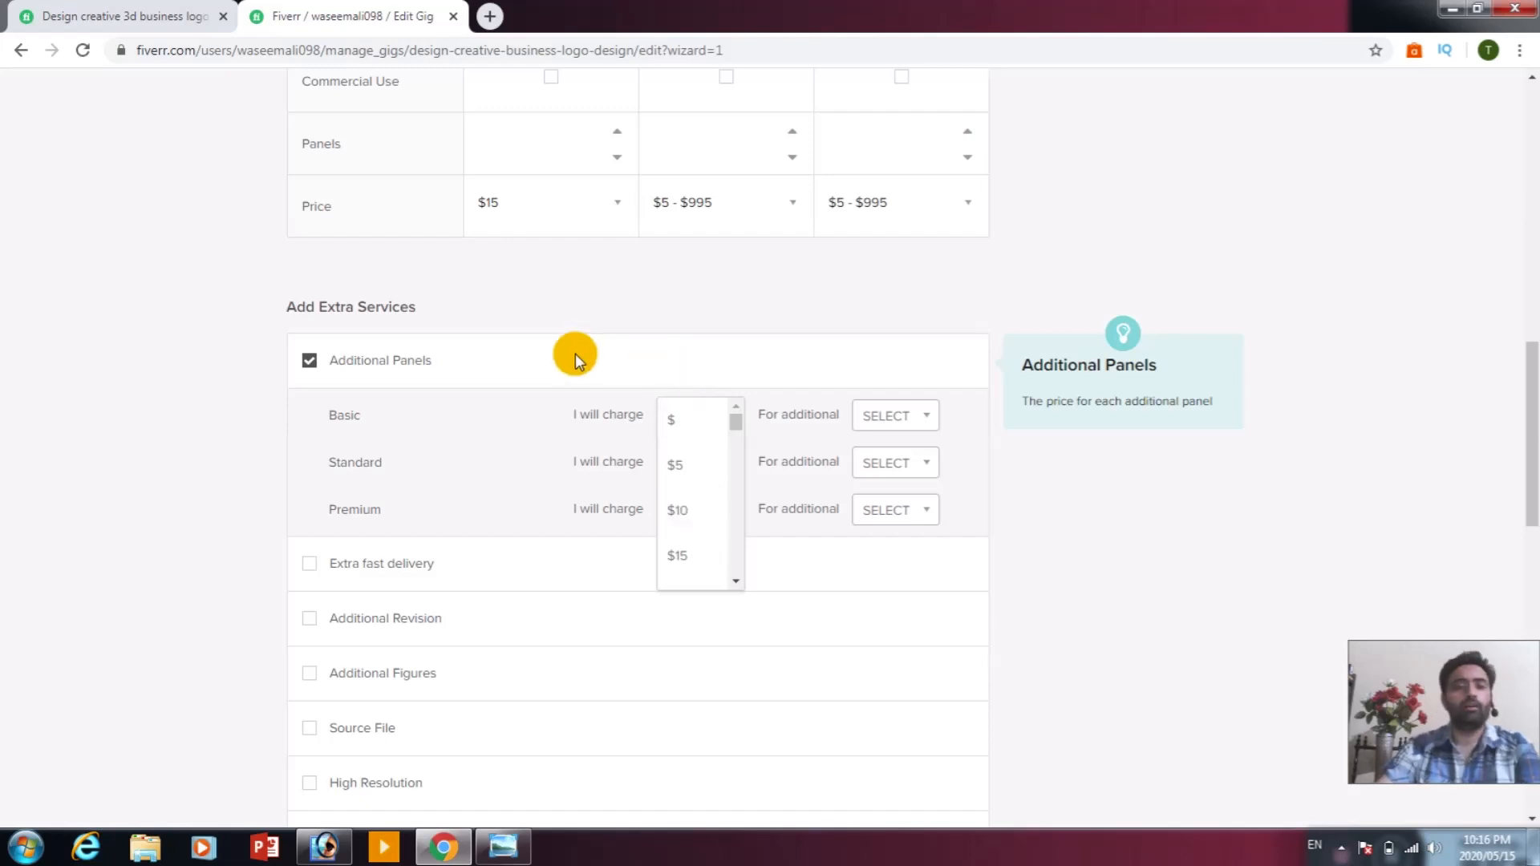
click(618, 344)
click(722, 415)
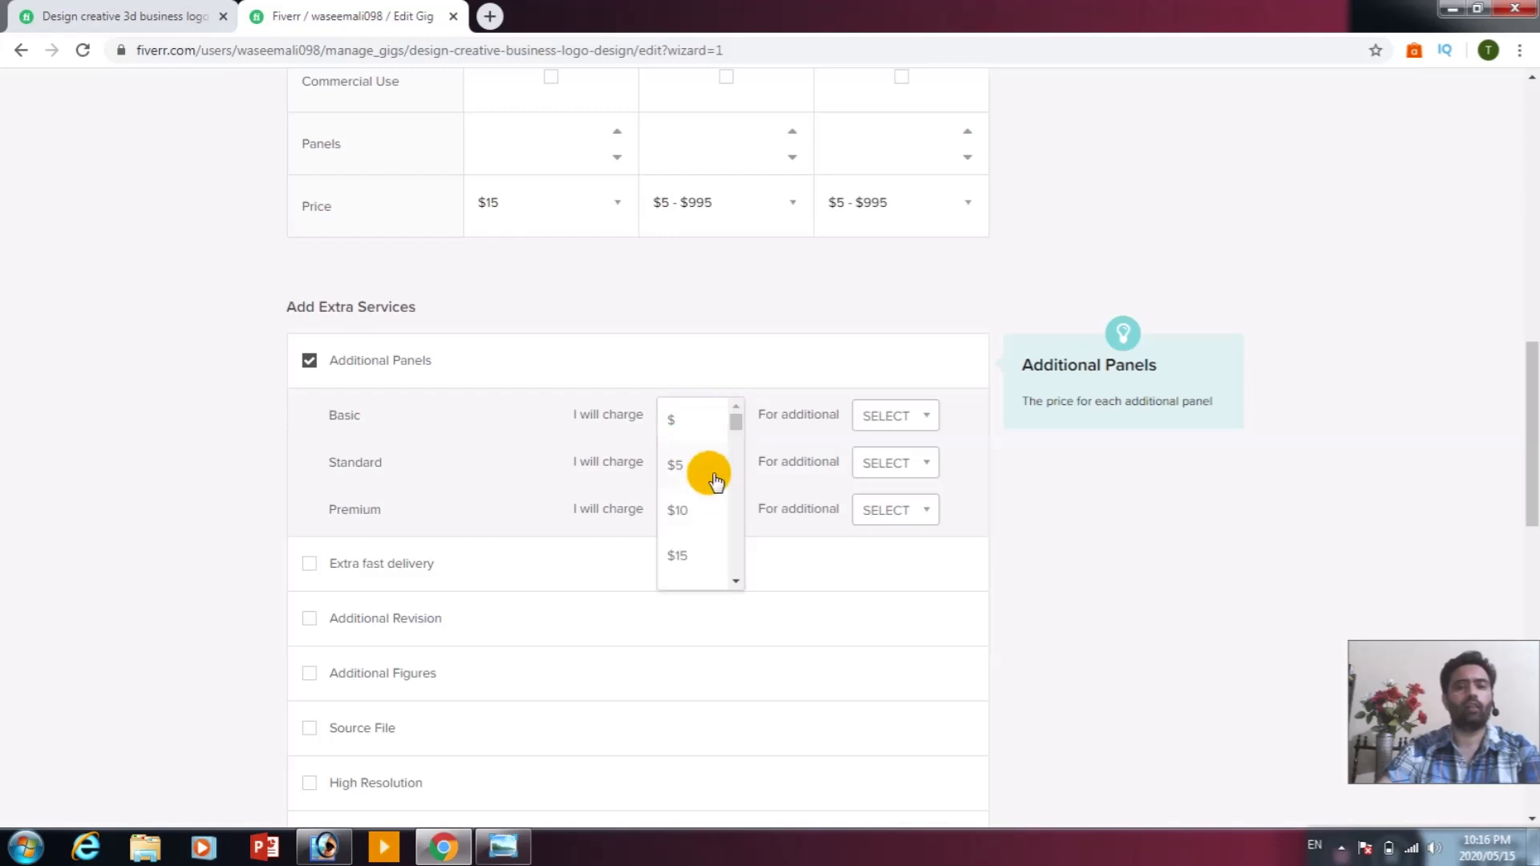
click(687, 512)
click(920, 419)
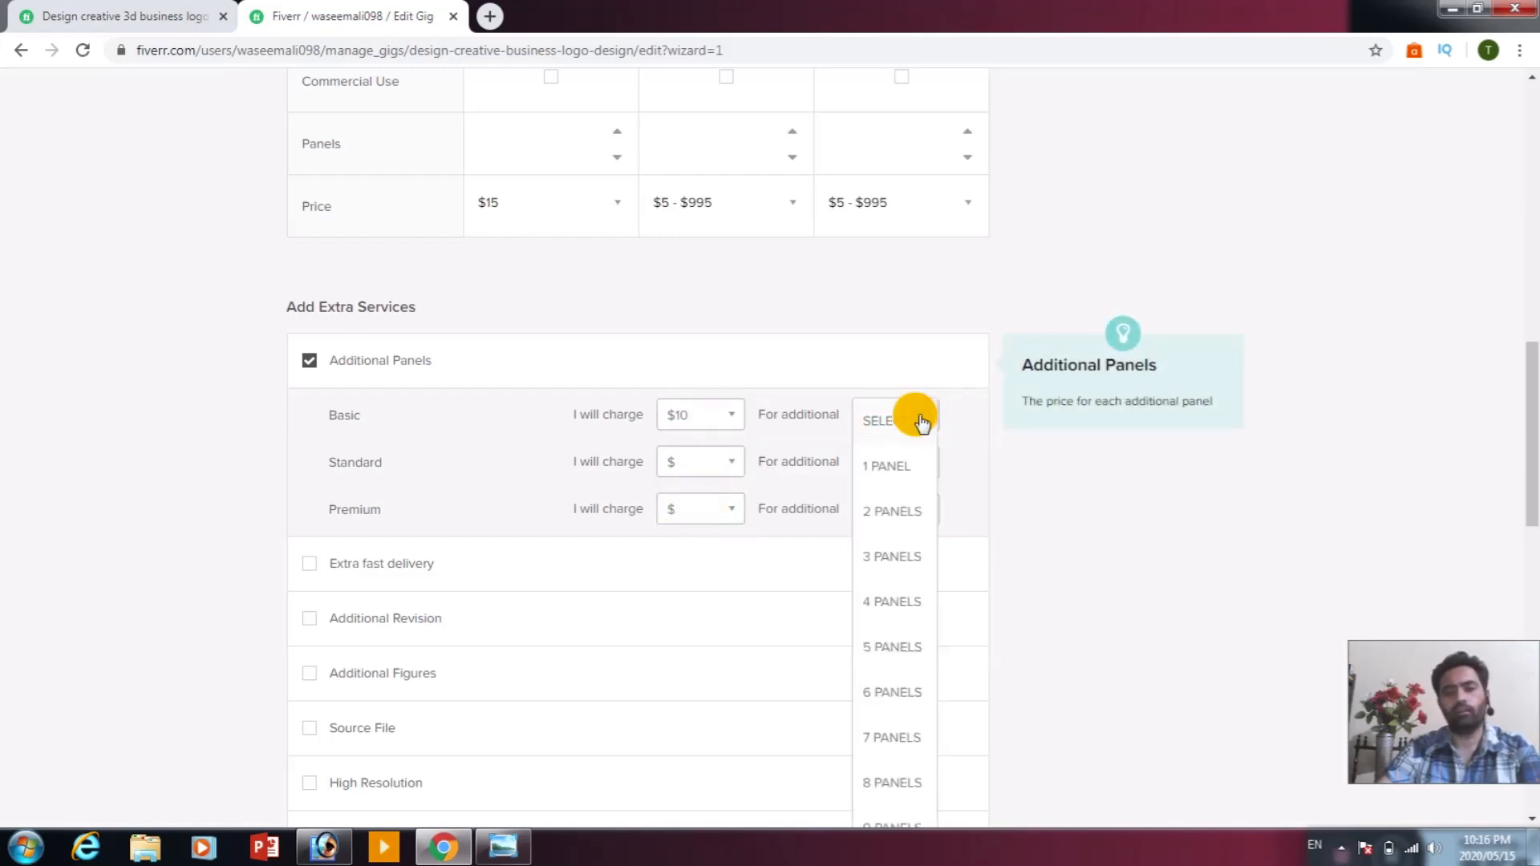
click(889, 466)
Try to save the scope and pricing section and continue to the next gig section.
scroll(688, 495, down, 2)
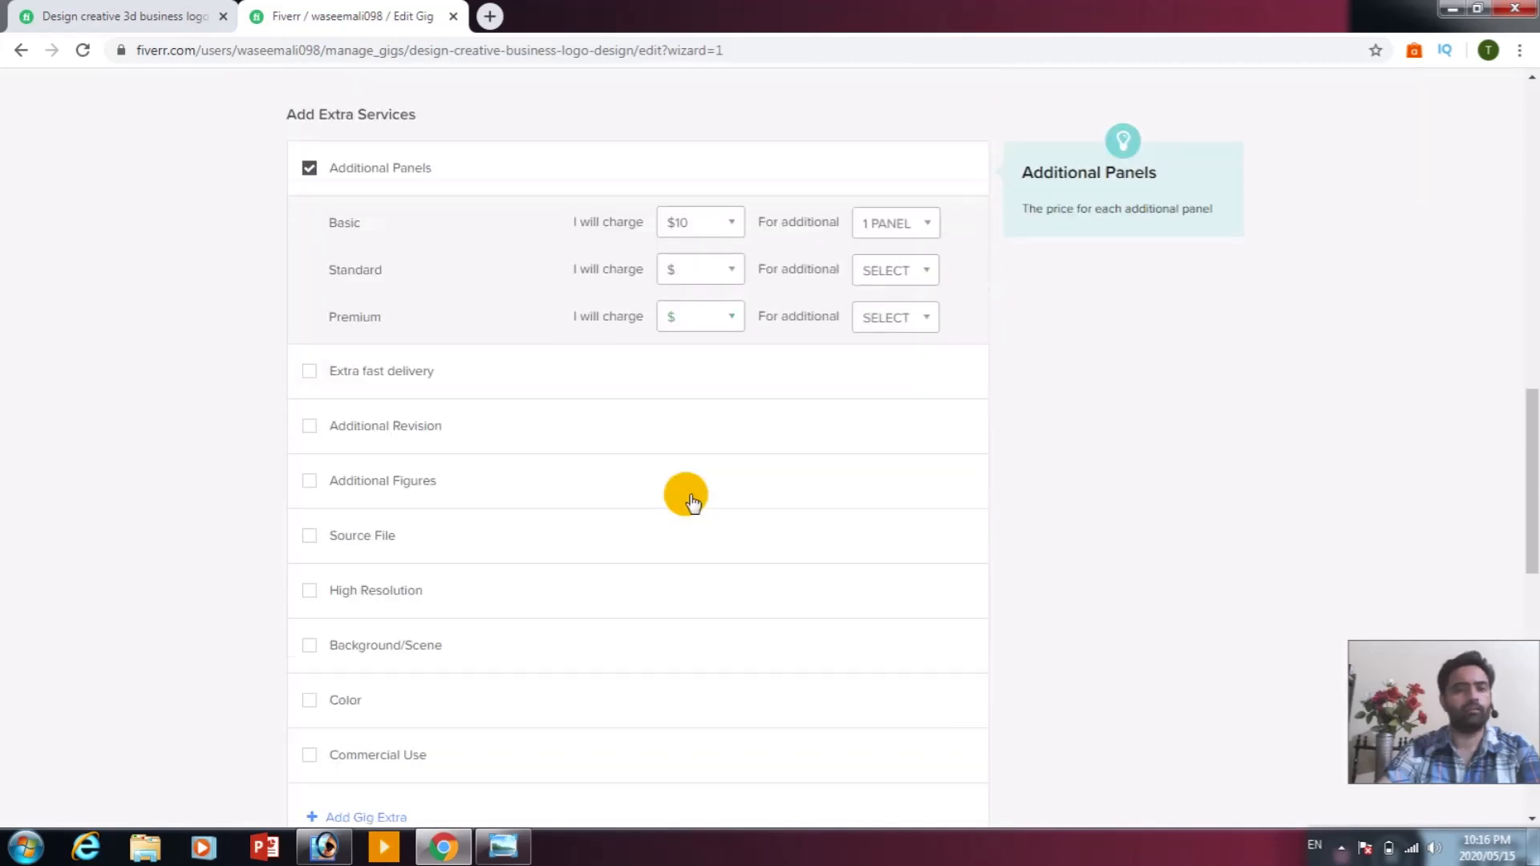
scroll(689, 495, down, 3)
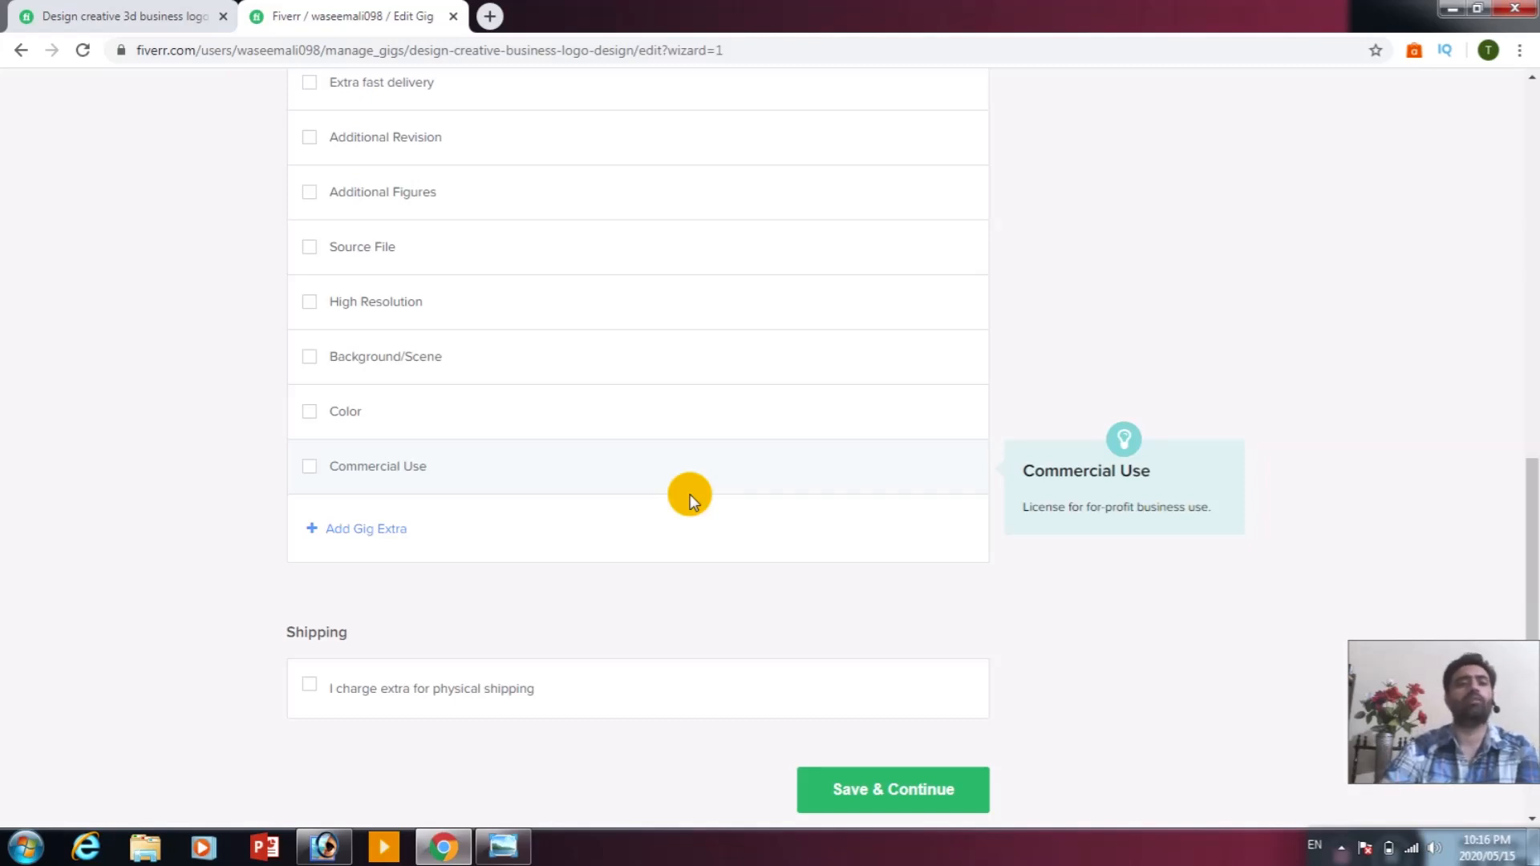
scroll(690, 494, up, 2)
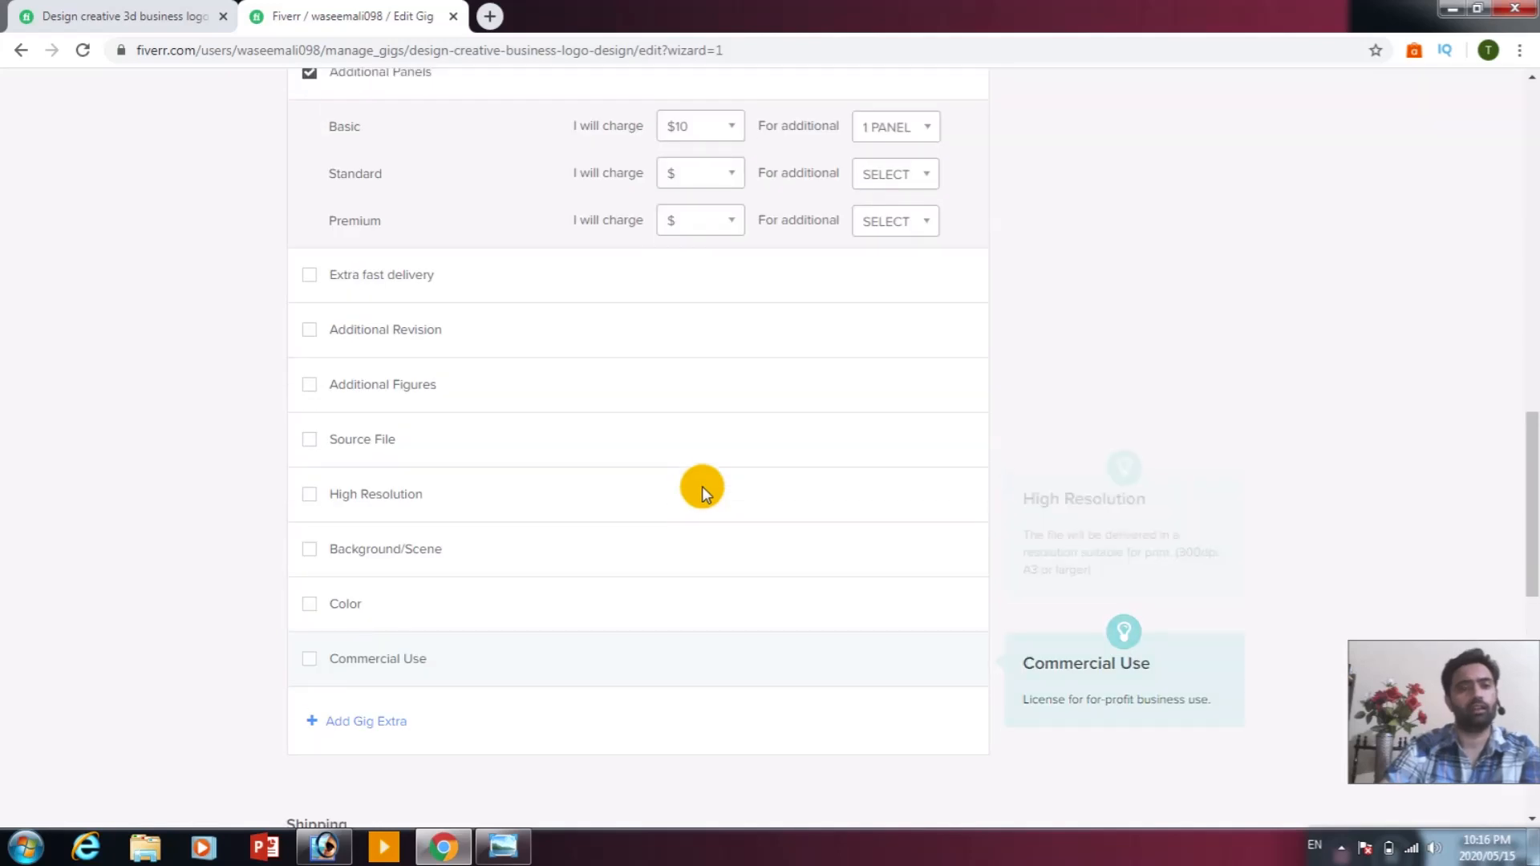
scroll(506, 424, down, 4)
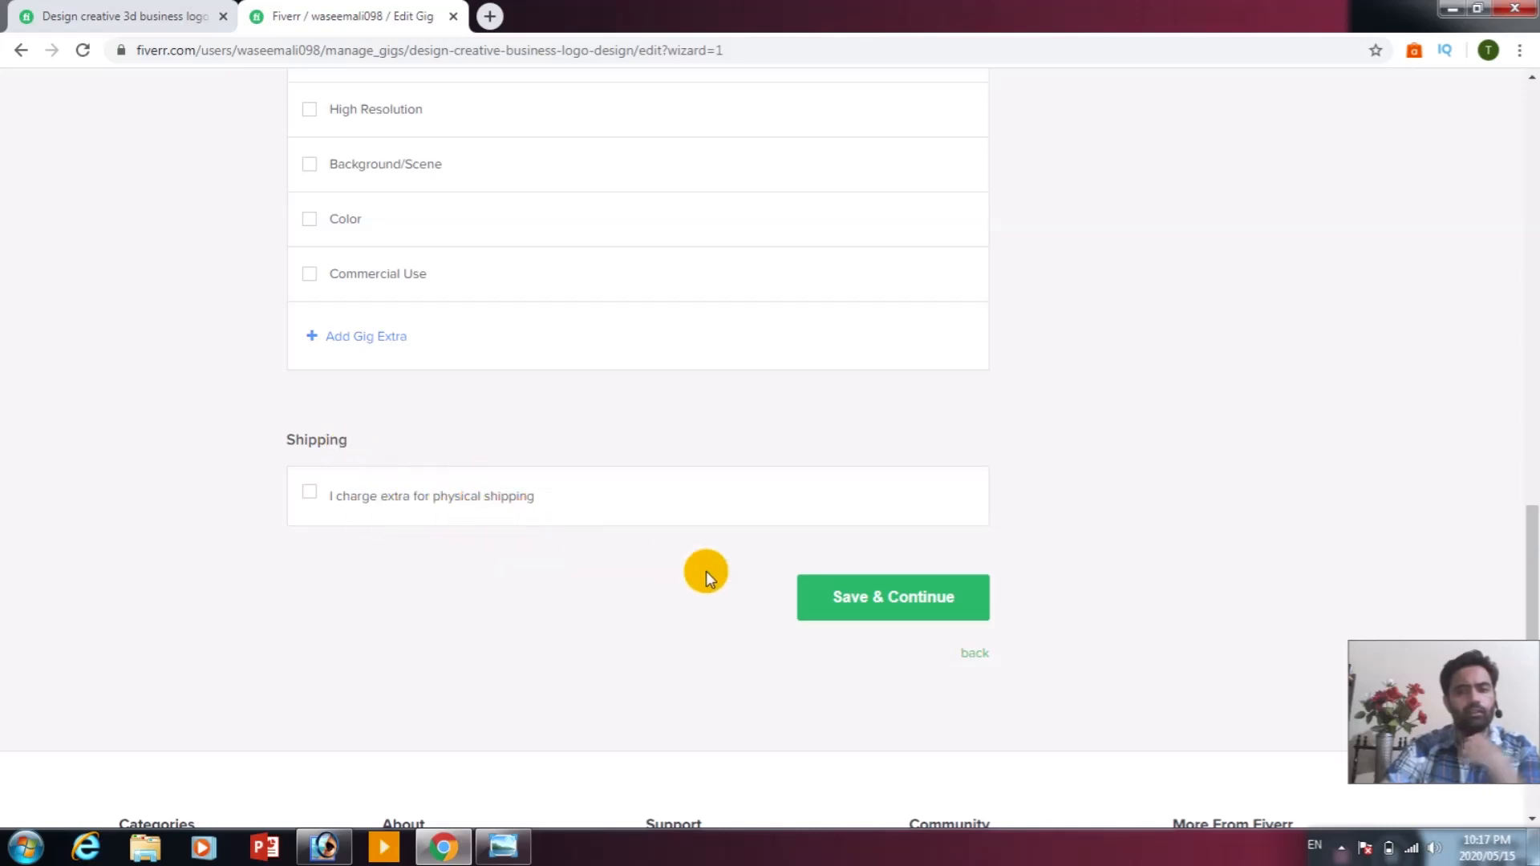
click(883, 603)
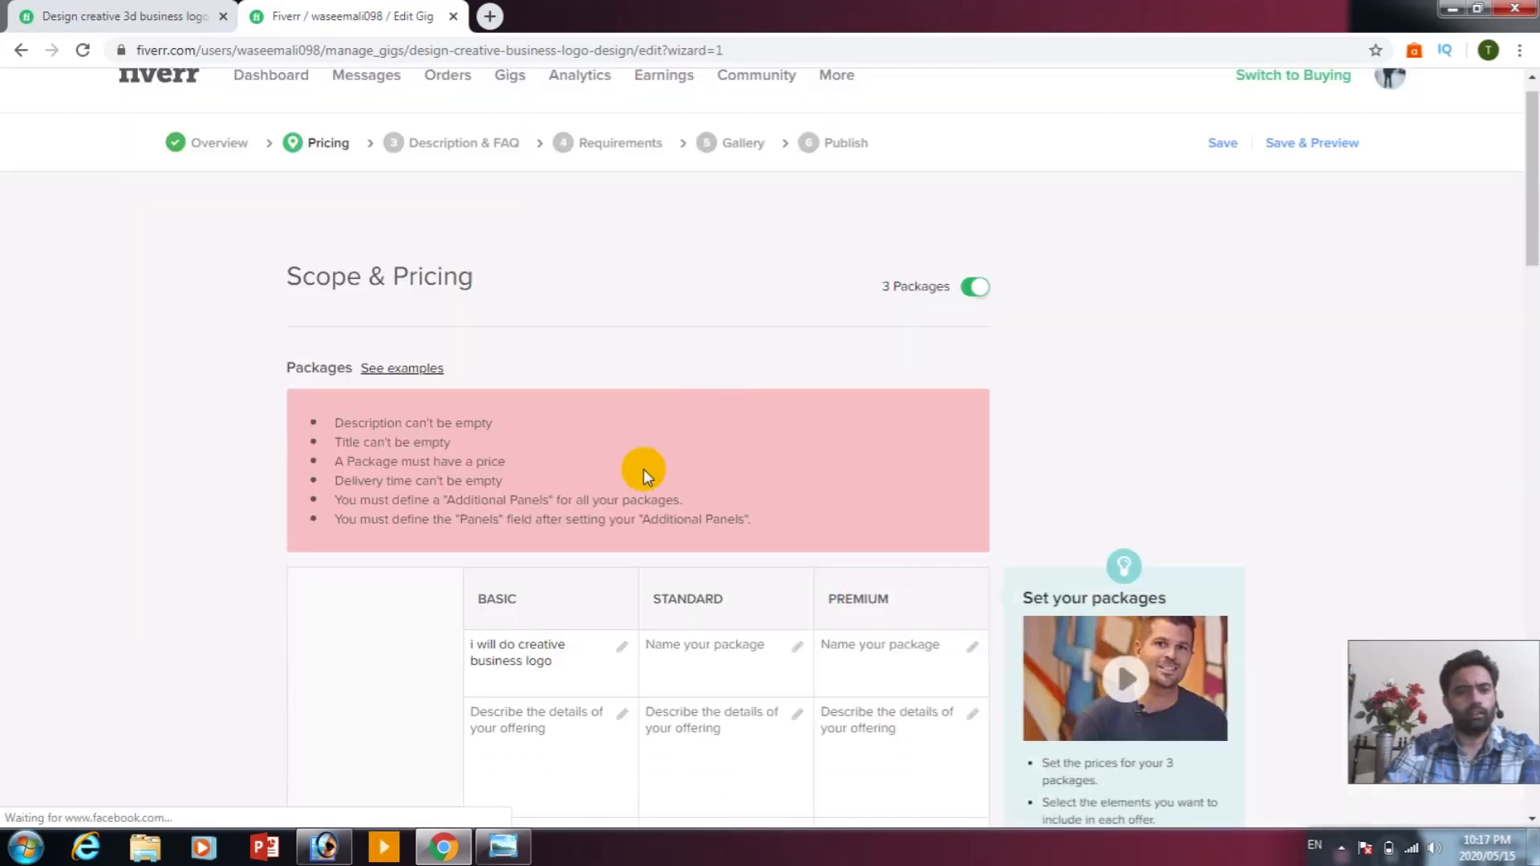
Name the Standard package "creative logo".
scroll(753, 467, down, 1)
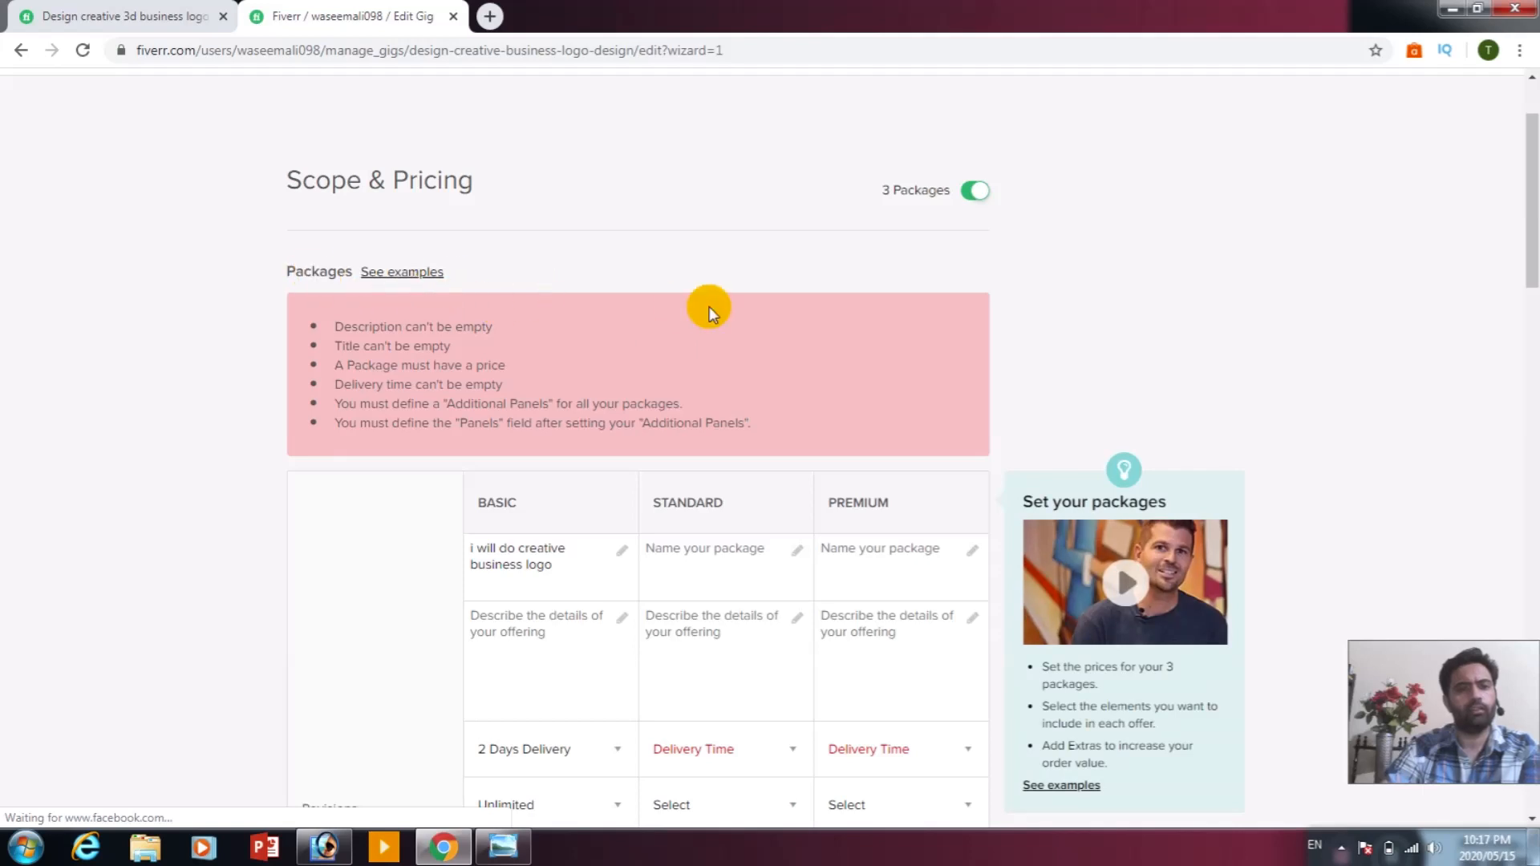
scroll(710, 306, down, 1)
scroll(706, 374, down, 1)
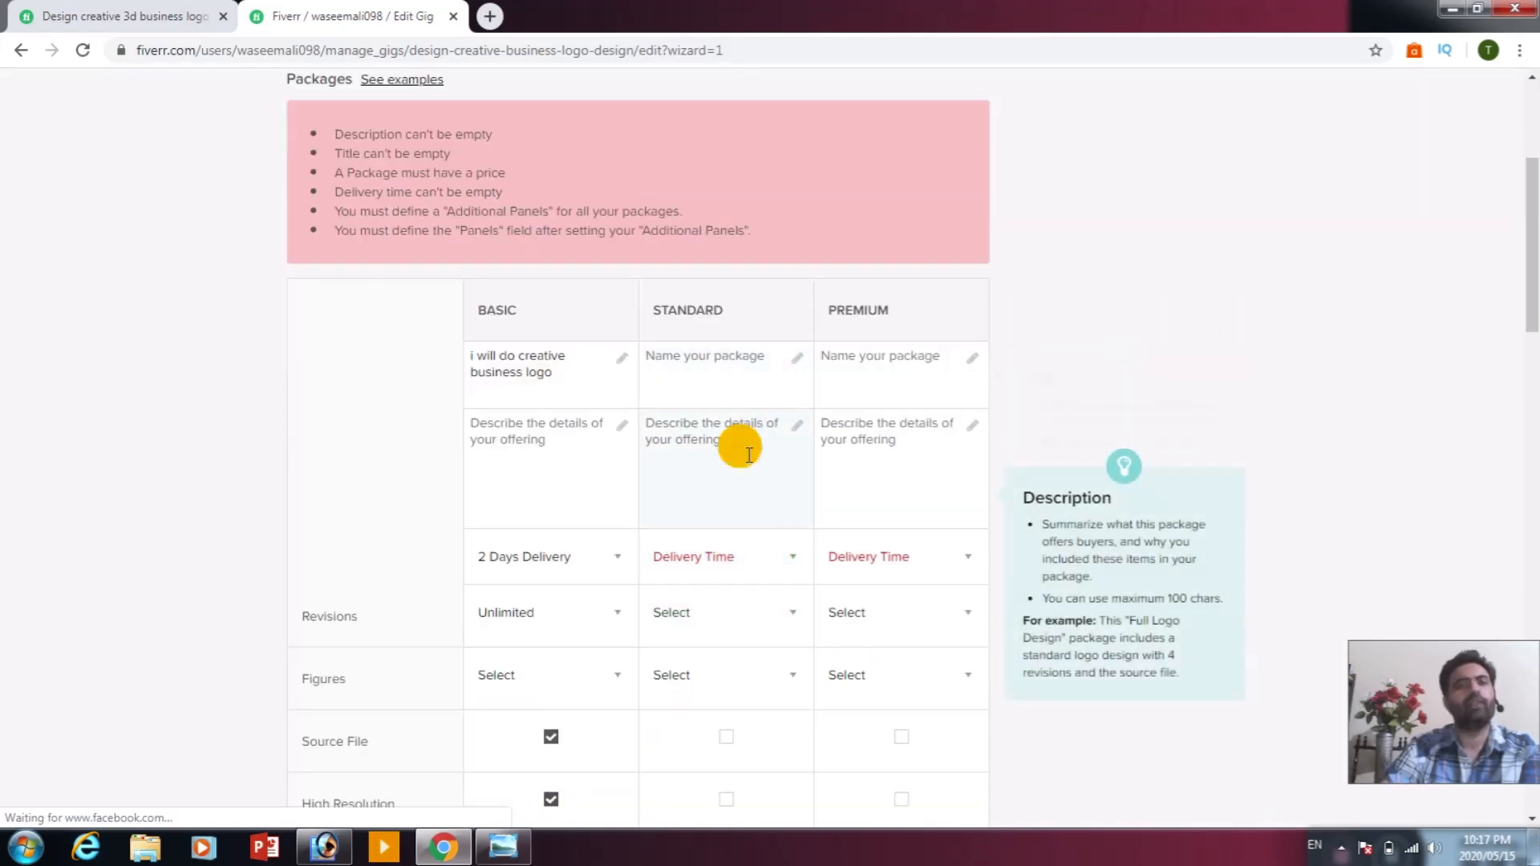
scroll(743, 492, down, 2)
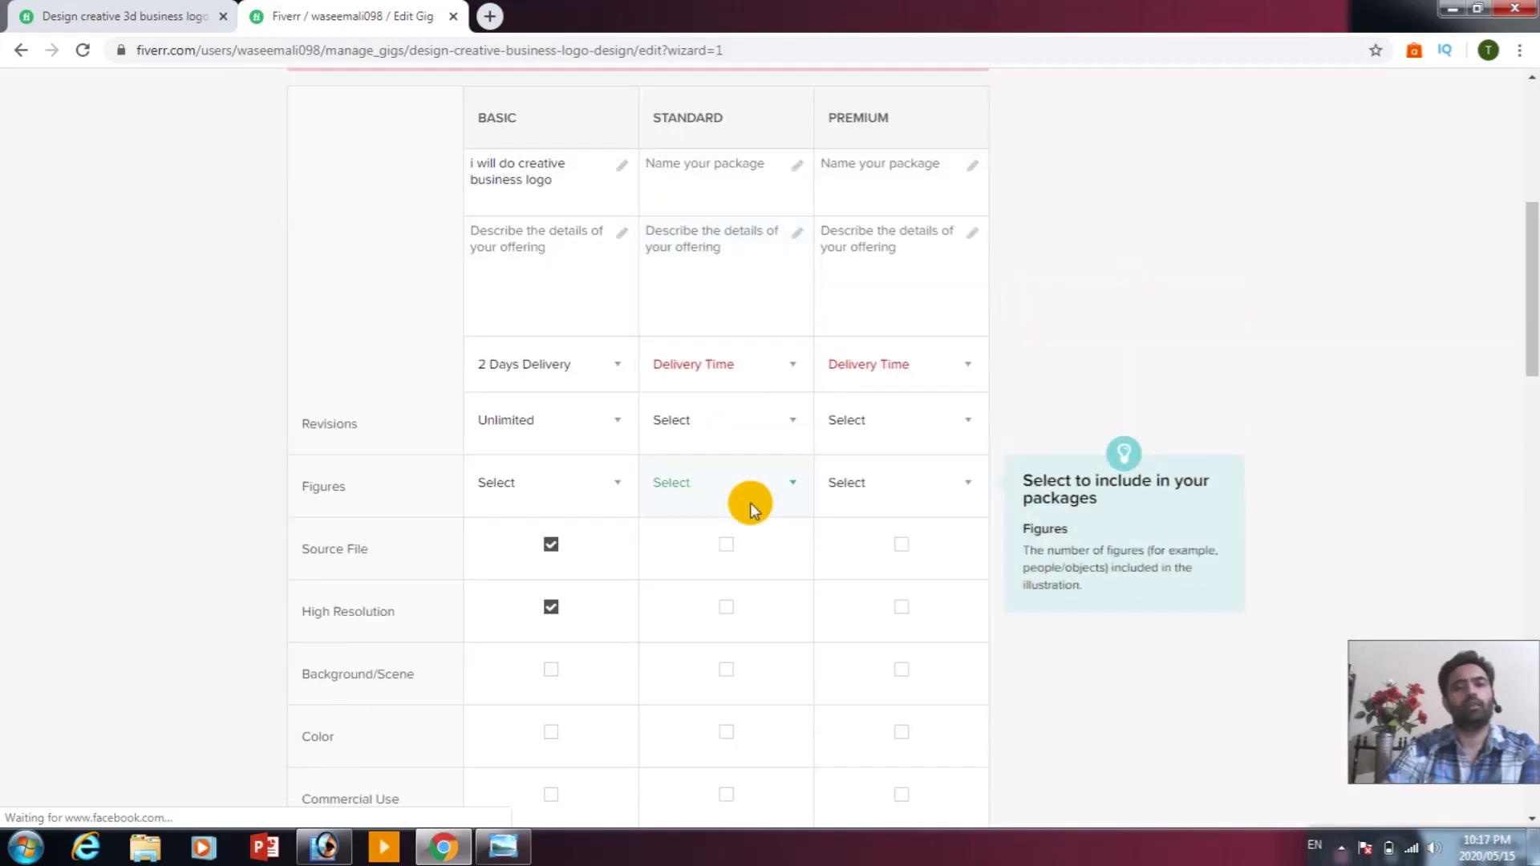
scroll(750, 505, up, 1)
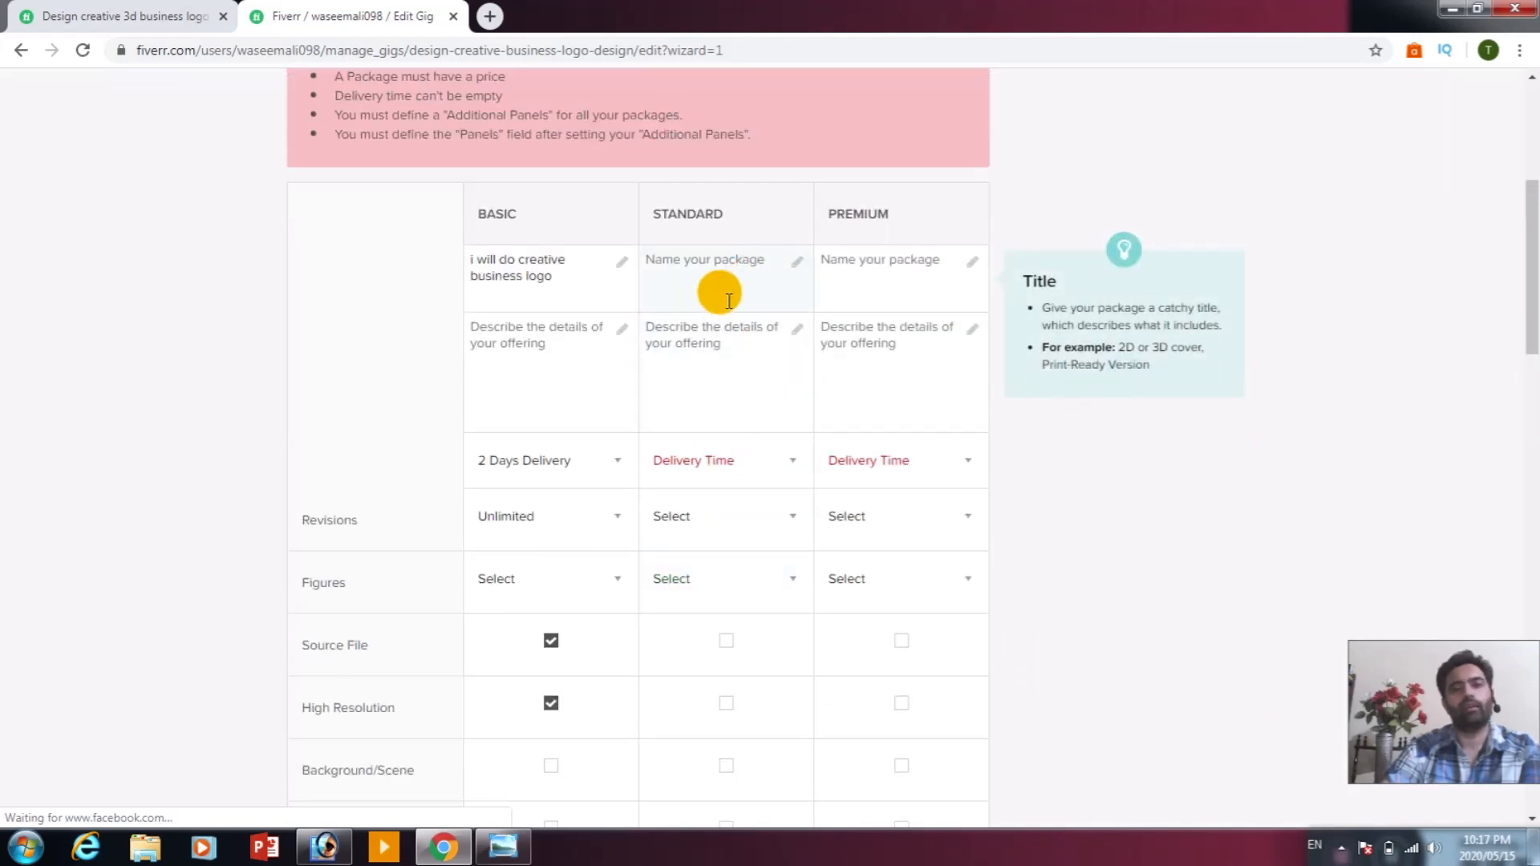
click(796, 260)
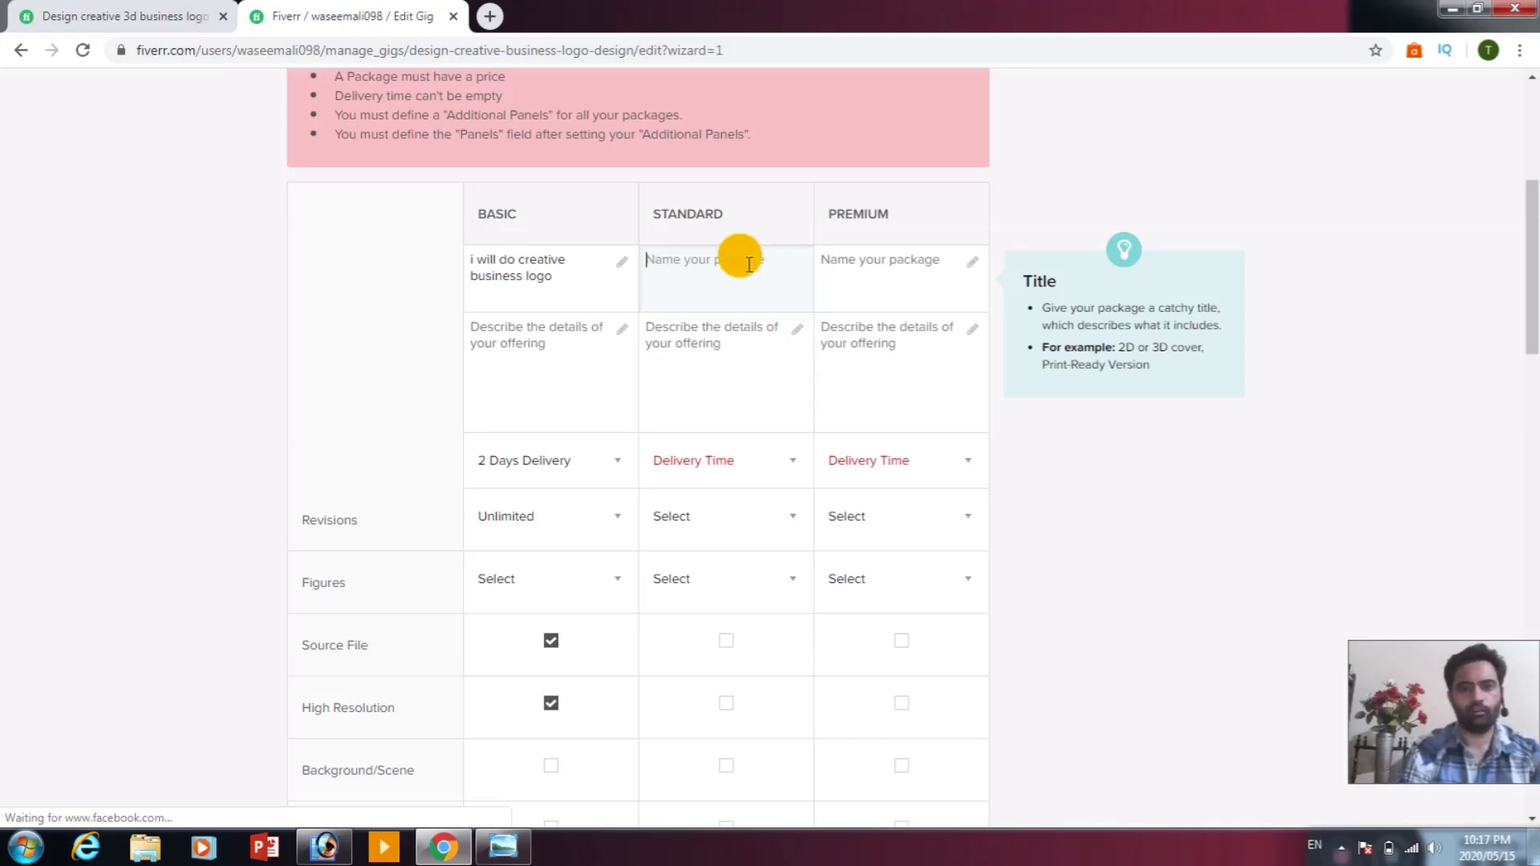
text(cr)
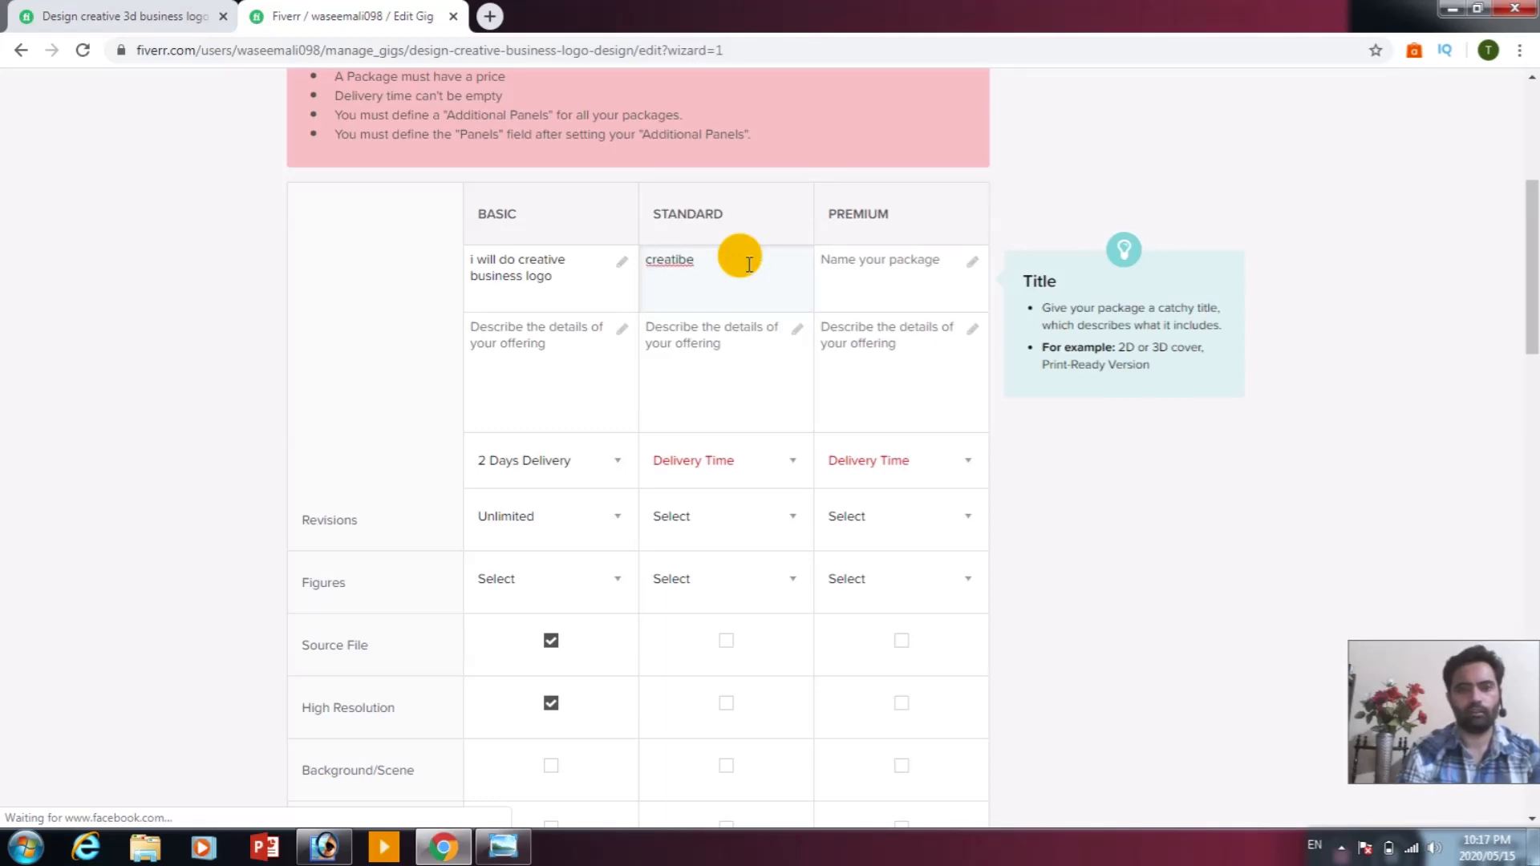
text(eati)
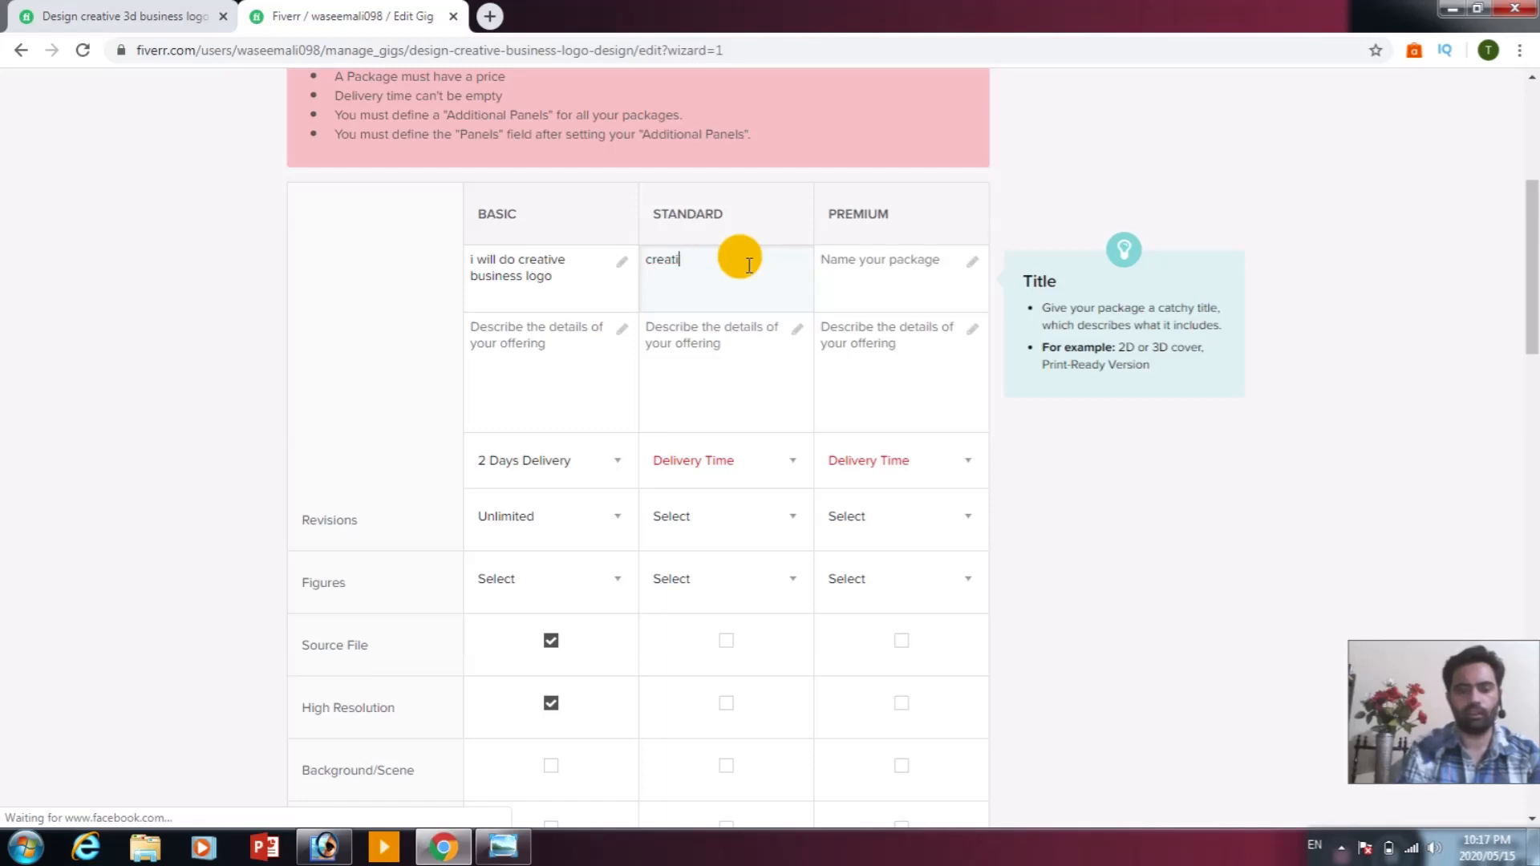
text(ve l)
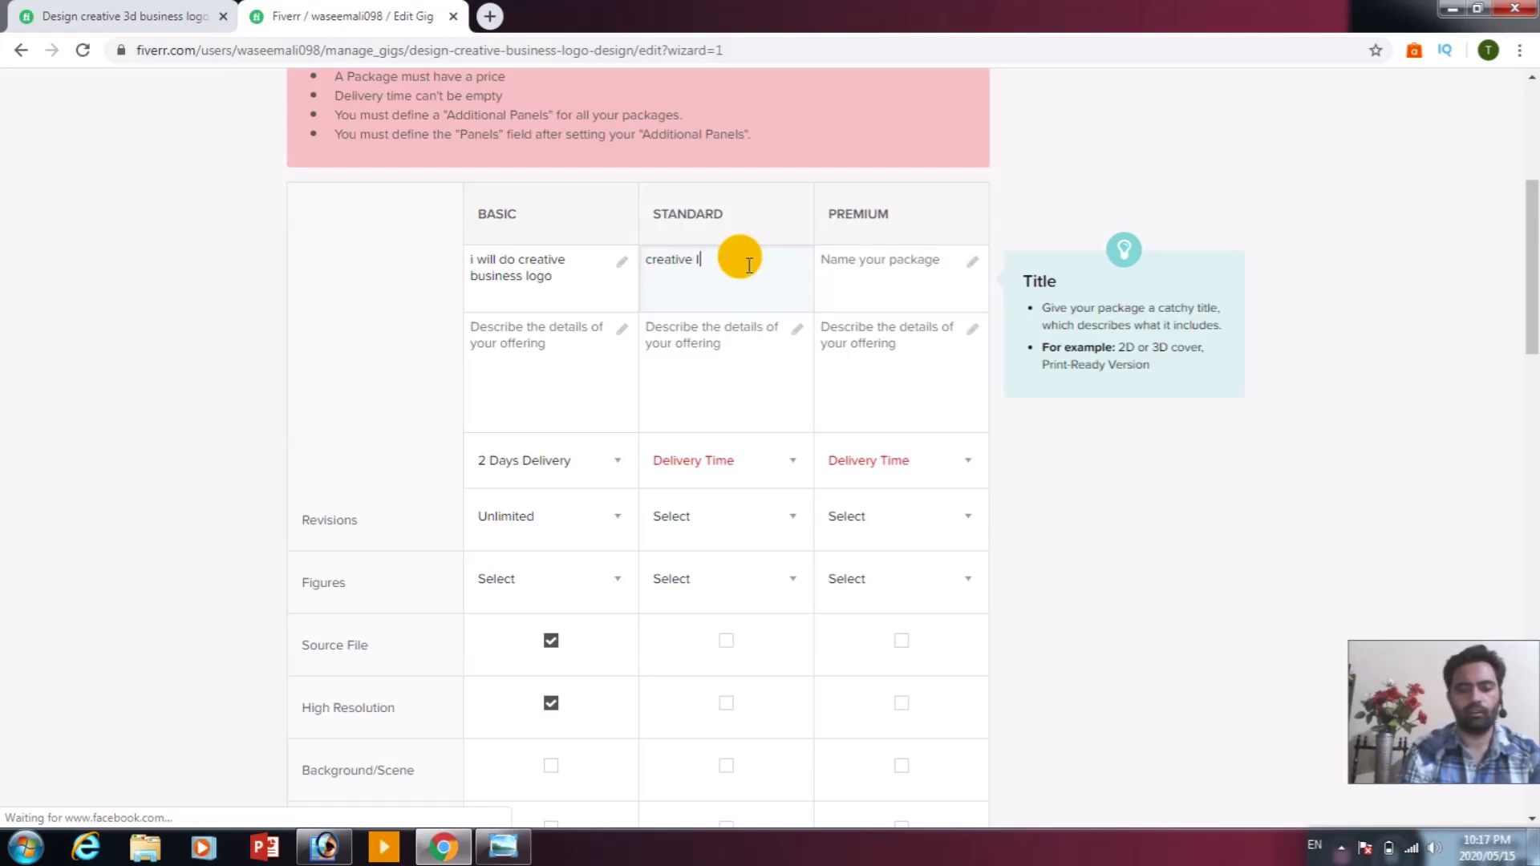
text(ogo)
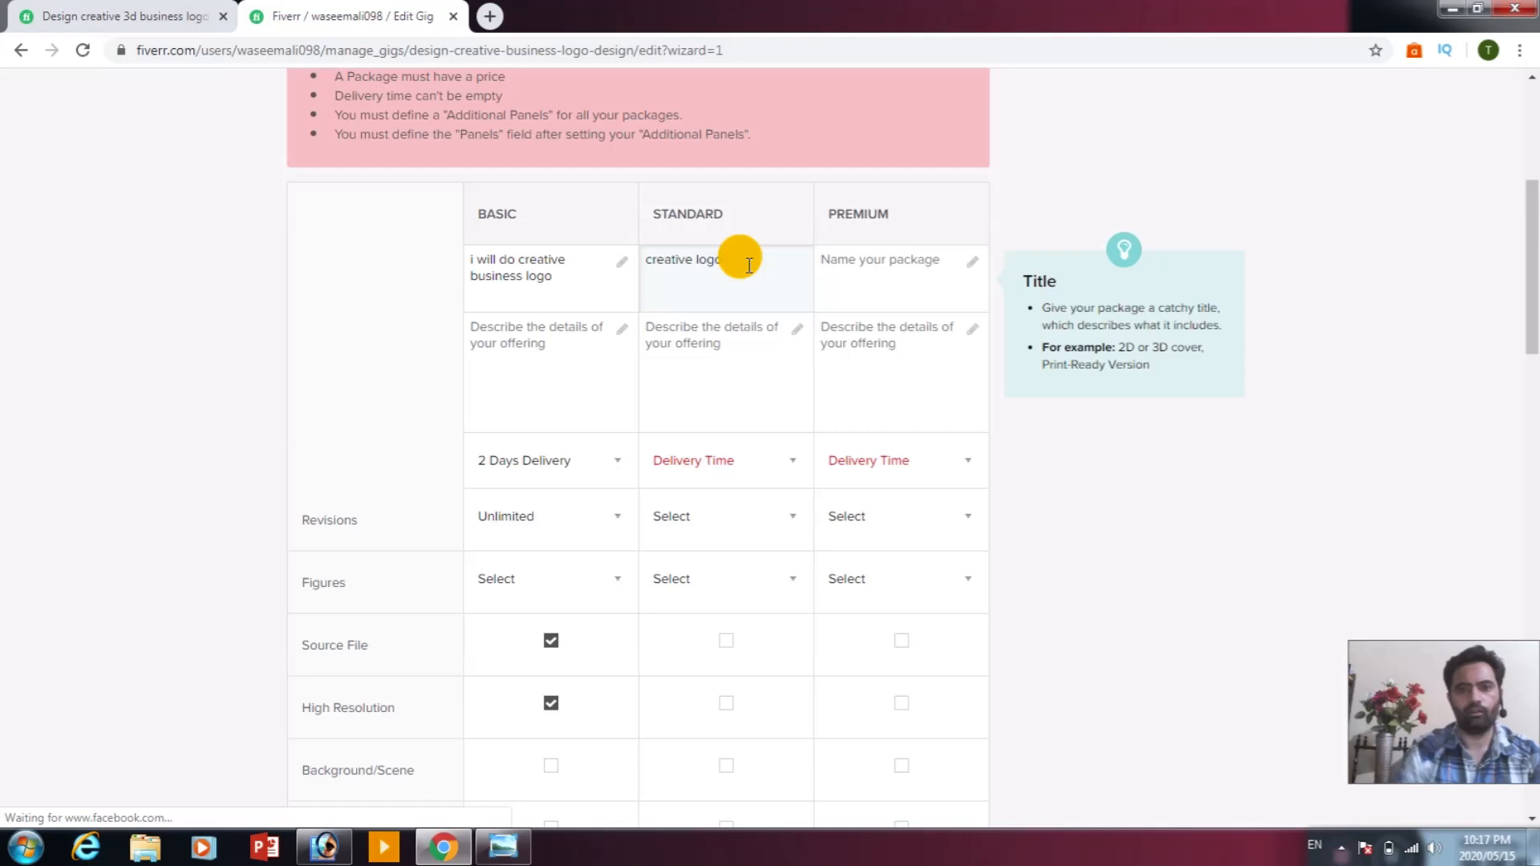
Set the Standard package's delivery time to 3 Days Delivery and its number of revisions to 2.
click(733, 465)
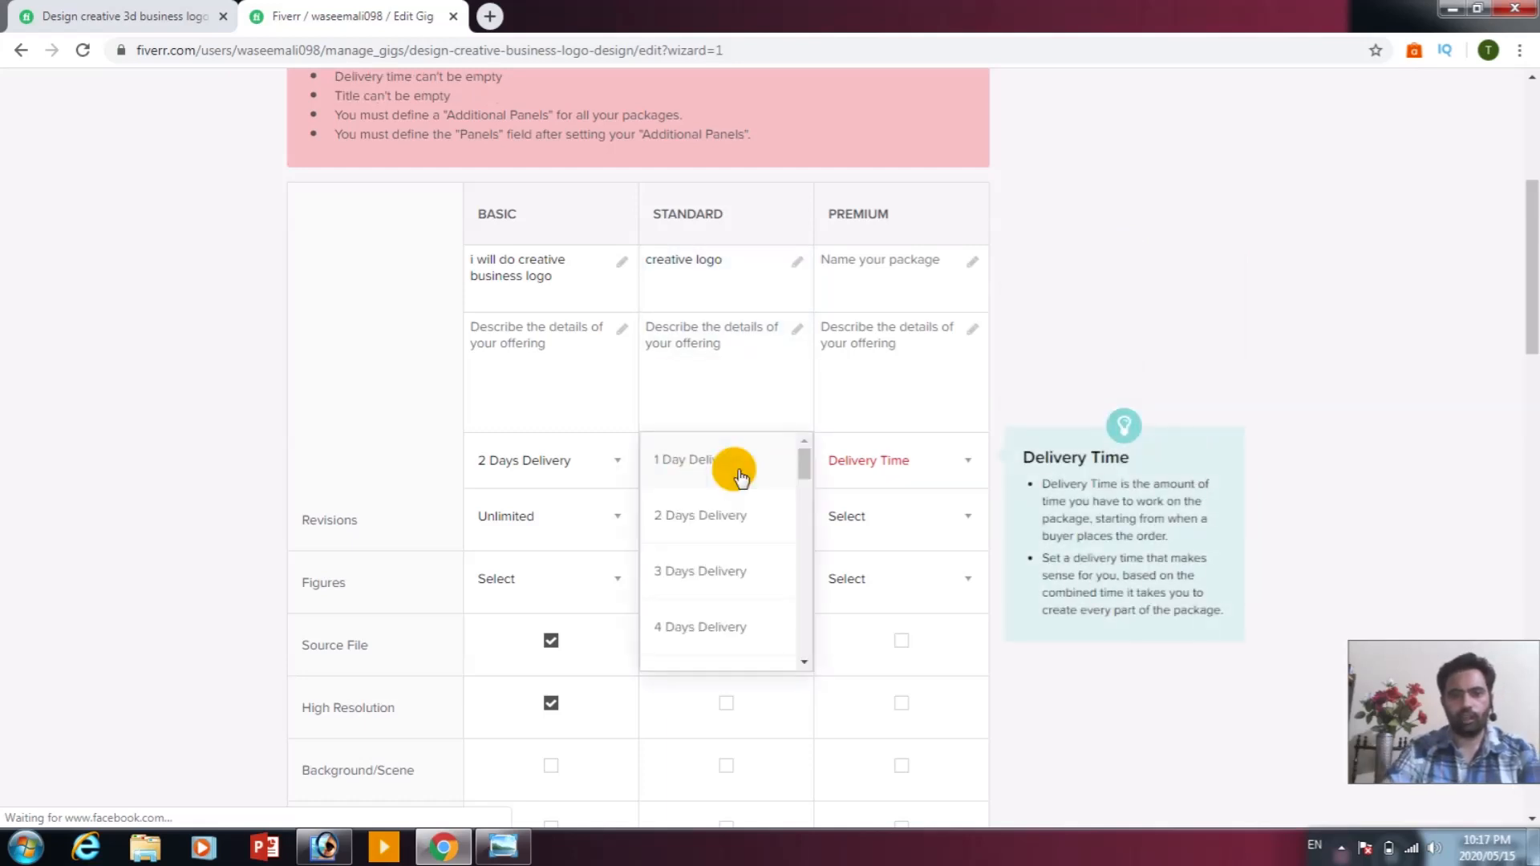
click(725, 590)
scroll(722, 582, down, 1)
click(719, 437)
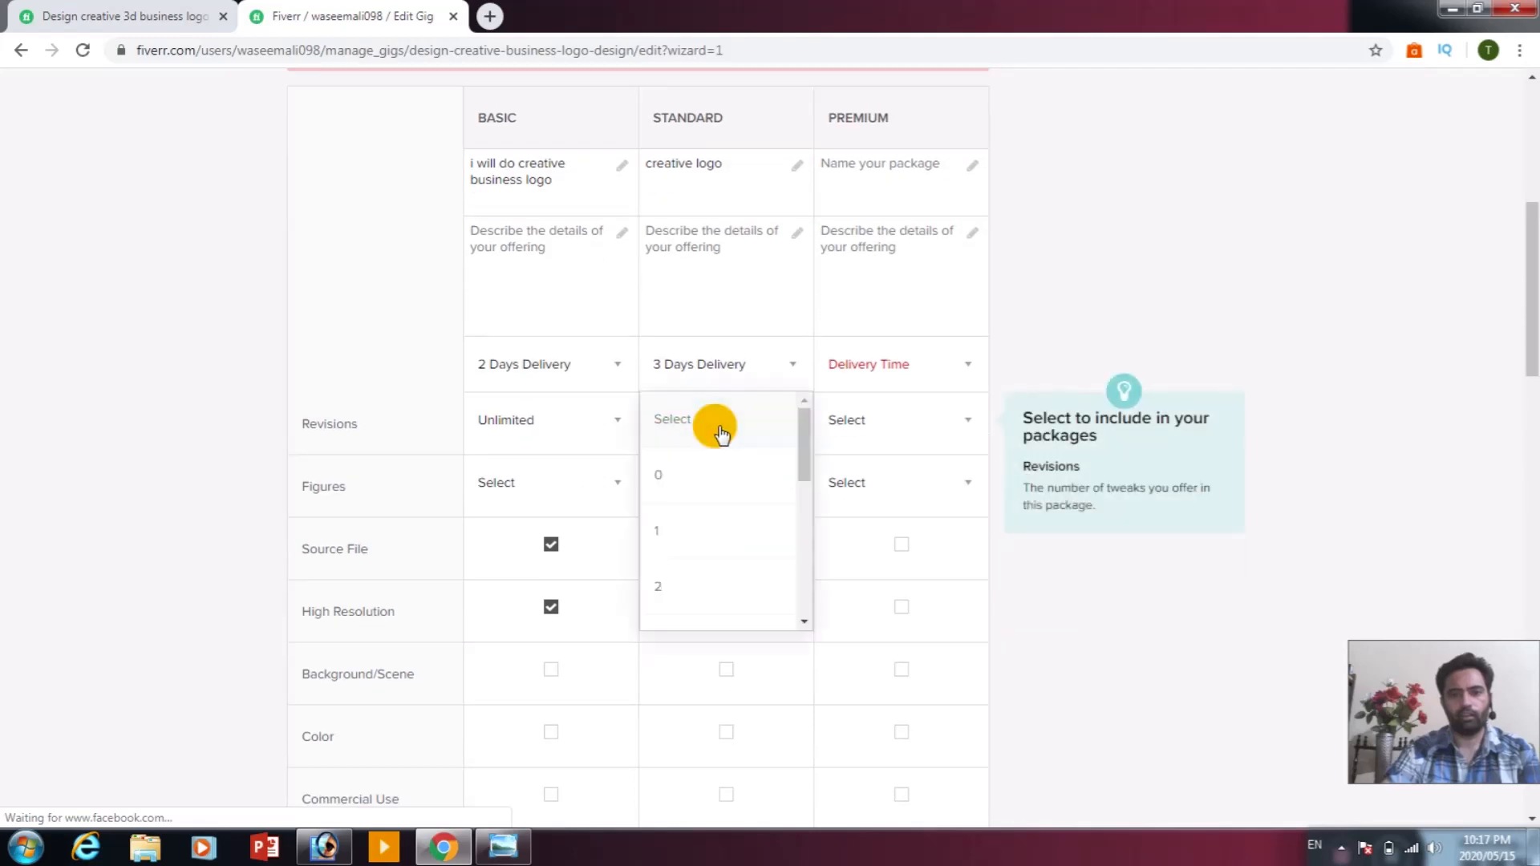
click(698, 587)
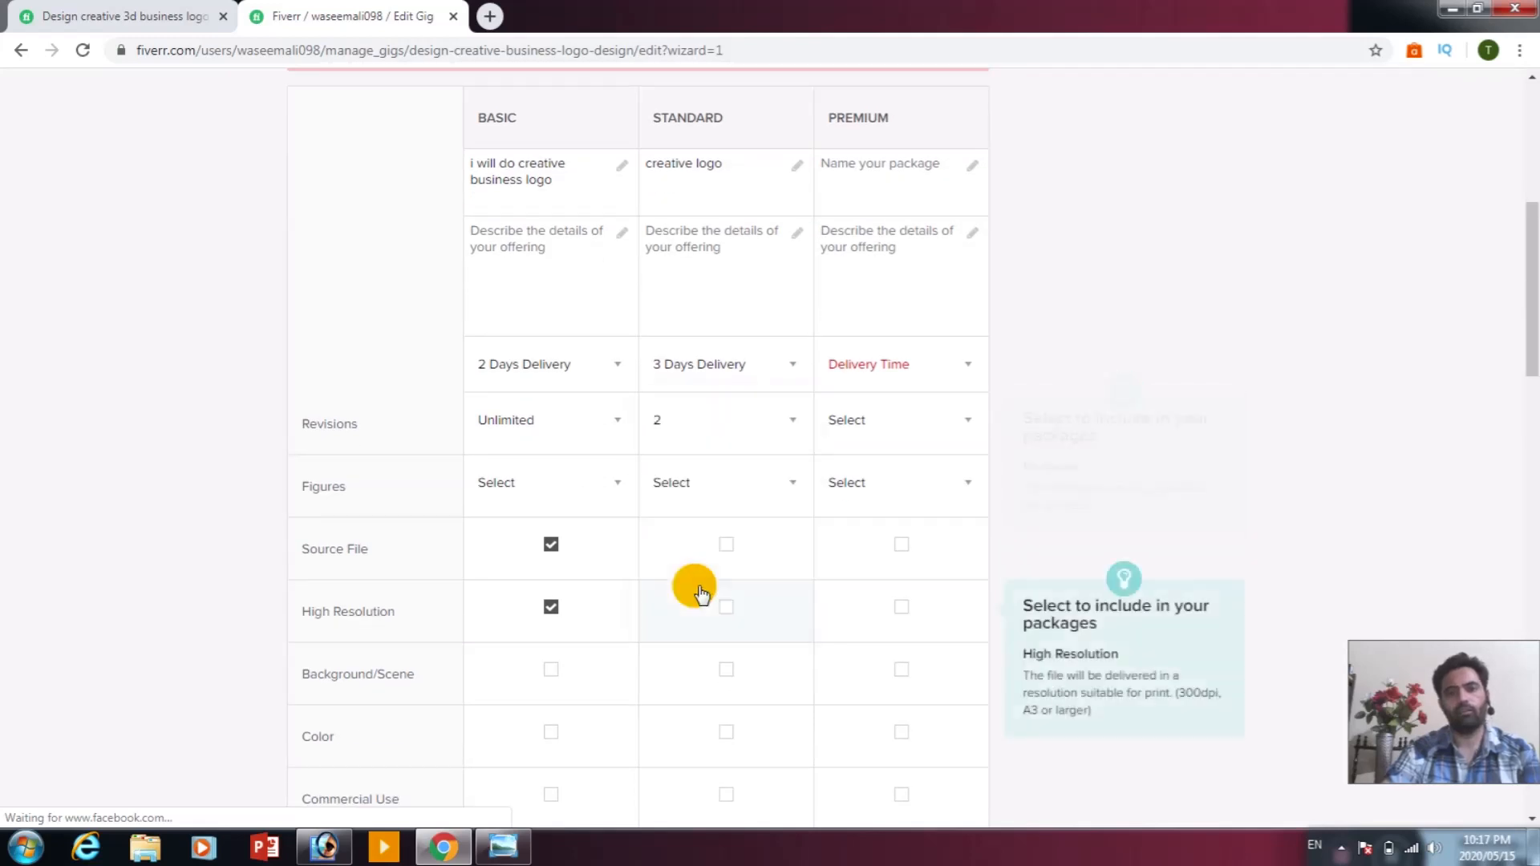
Include the source file and high resolution in the Standard package.
scroll(742, 489, down, 1)
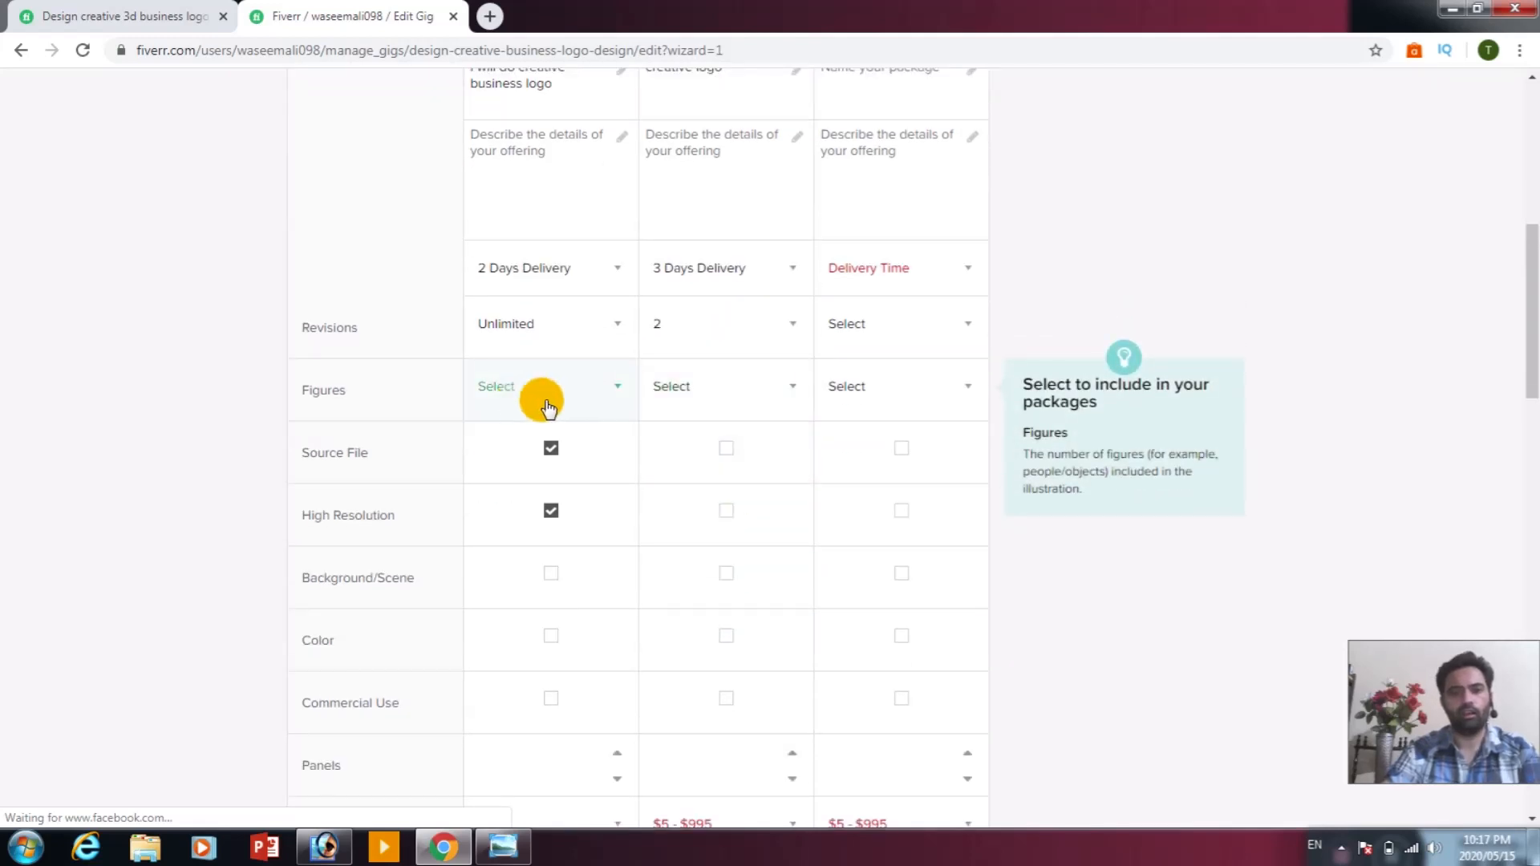
click(725, 446)
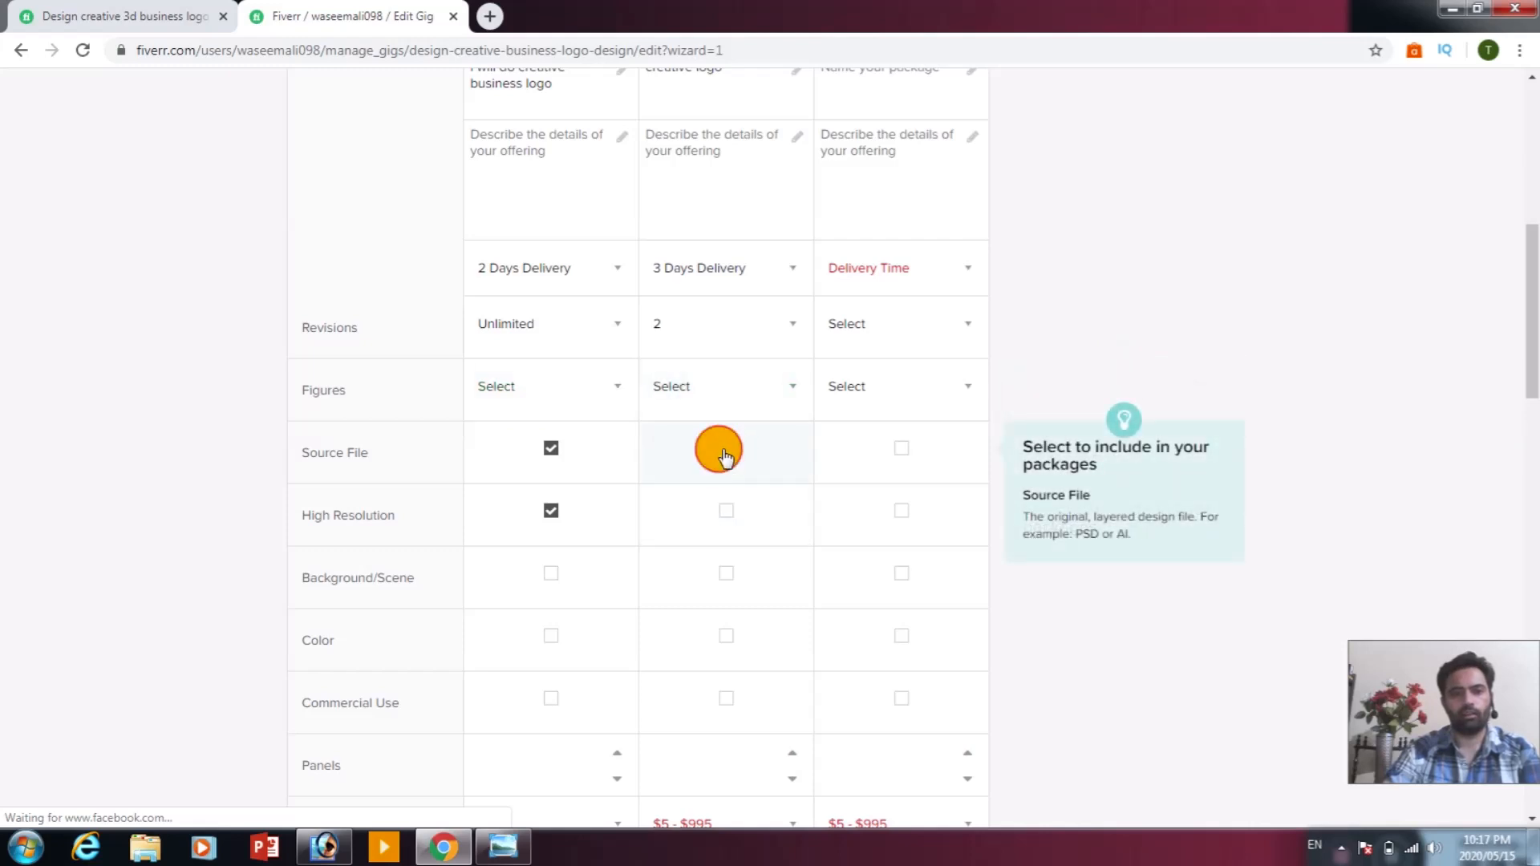
click(722, 515)
Set the Standard package's price to $30.
scroll(717, 549, down, 3)
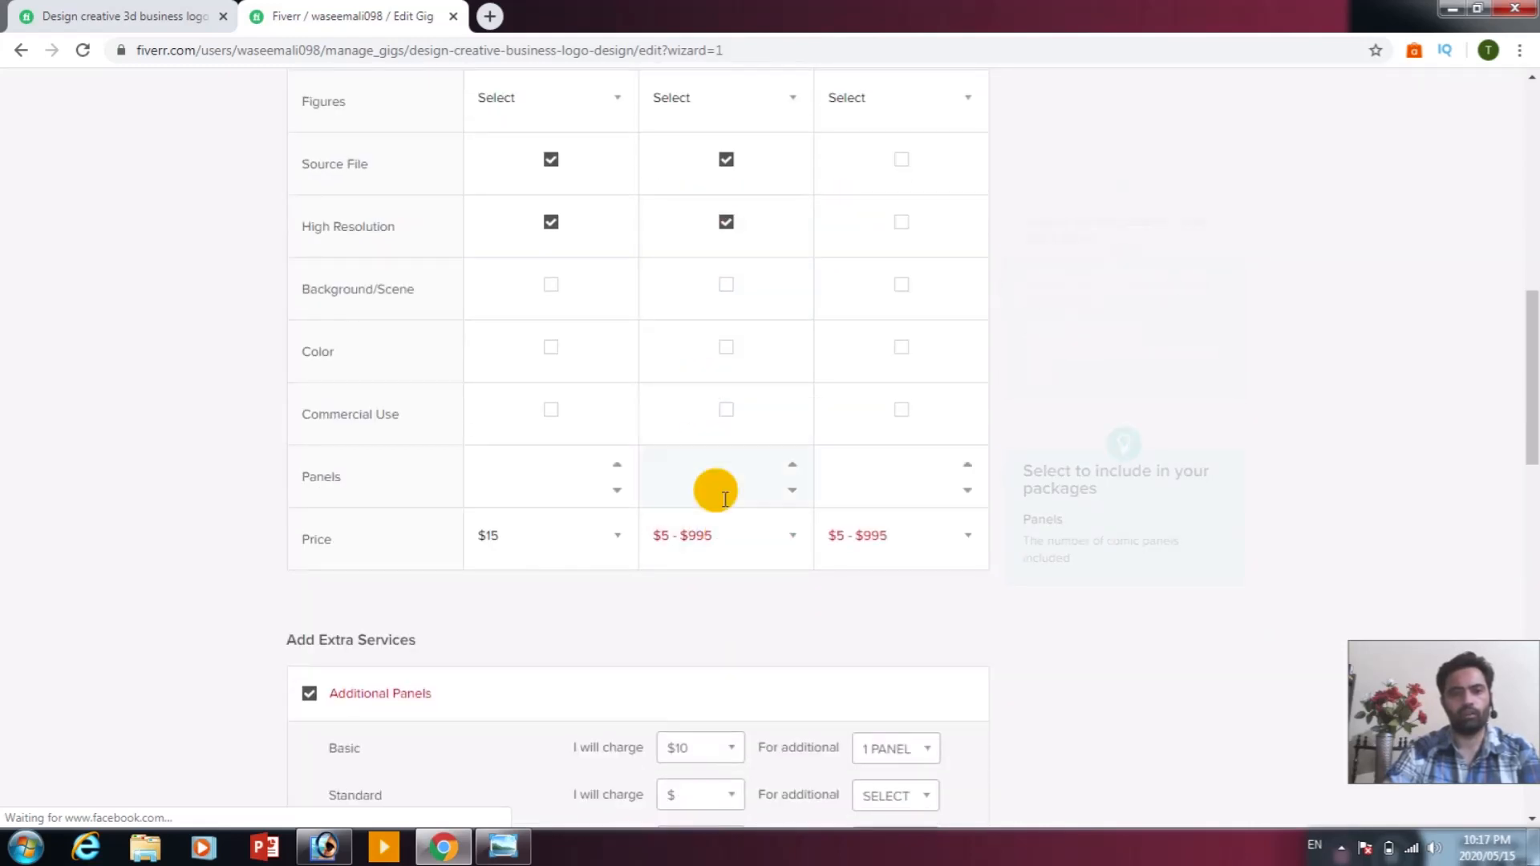
click(786, 537)
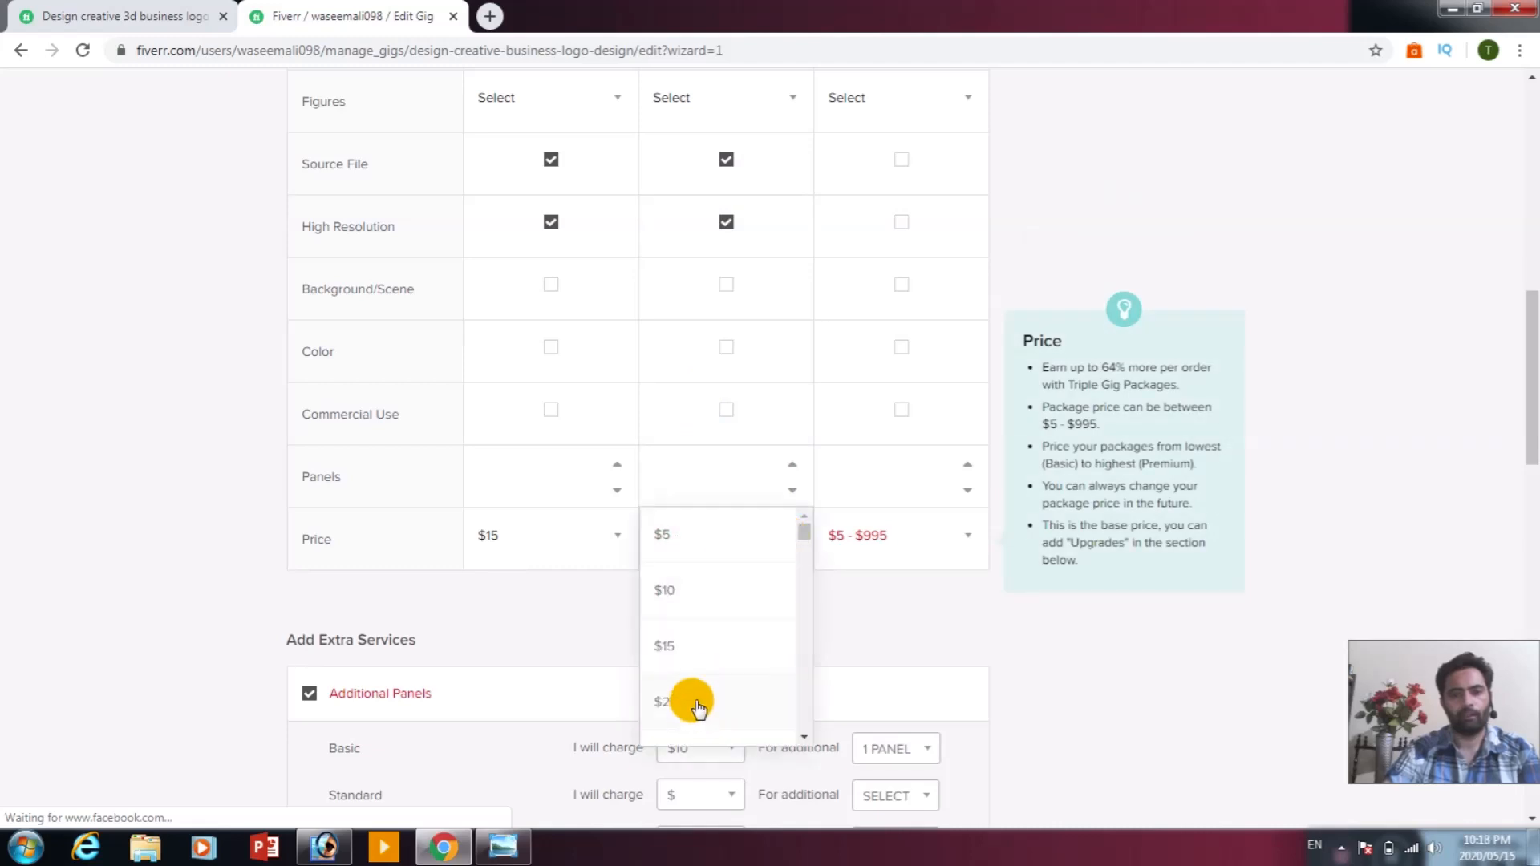
scroll(716, 690, down, 2)
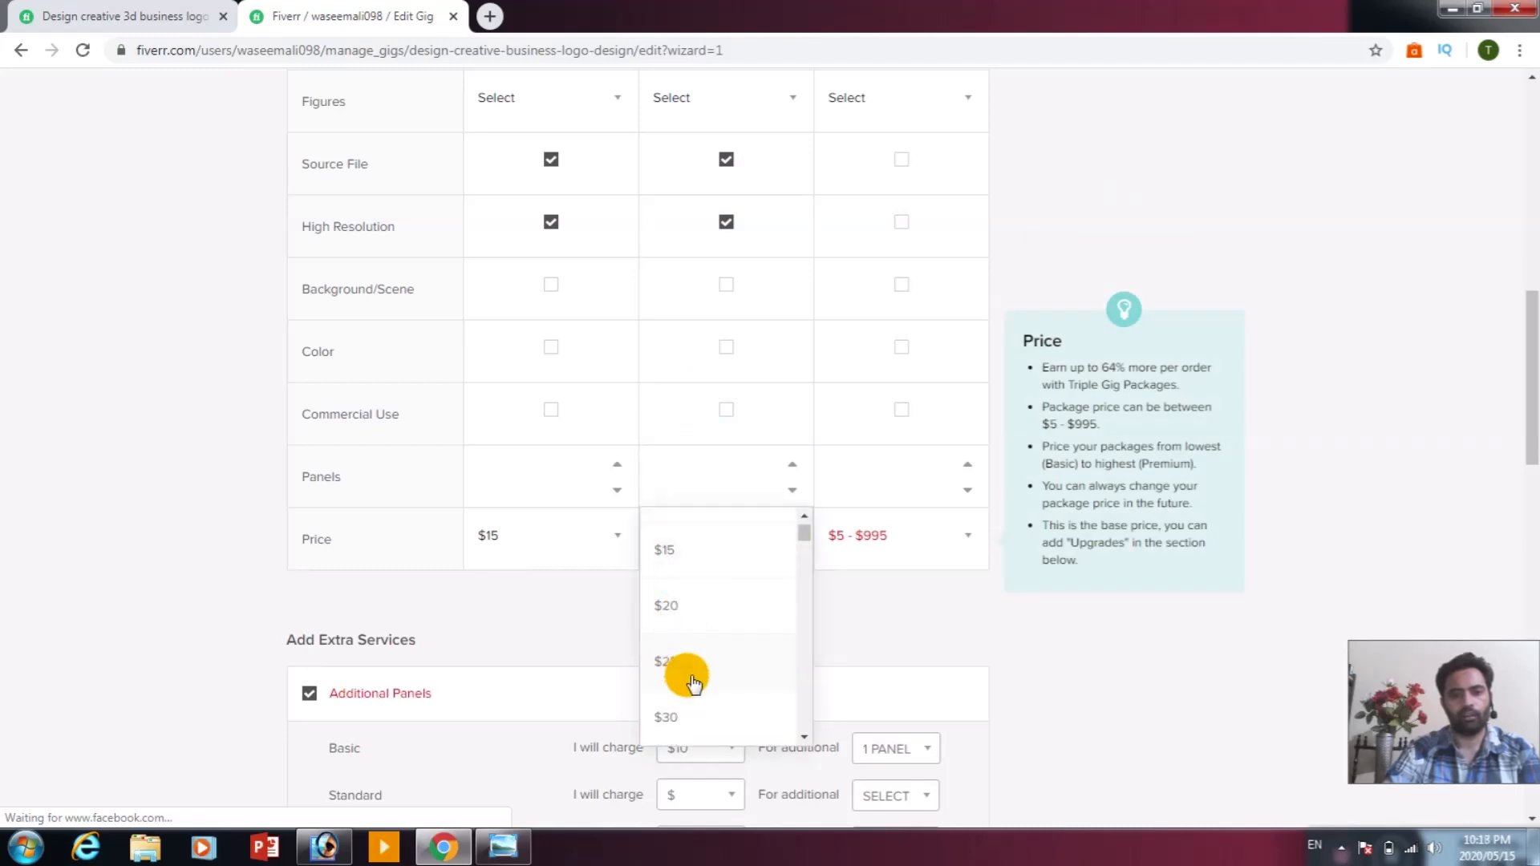
click(673, 715)
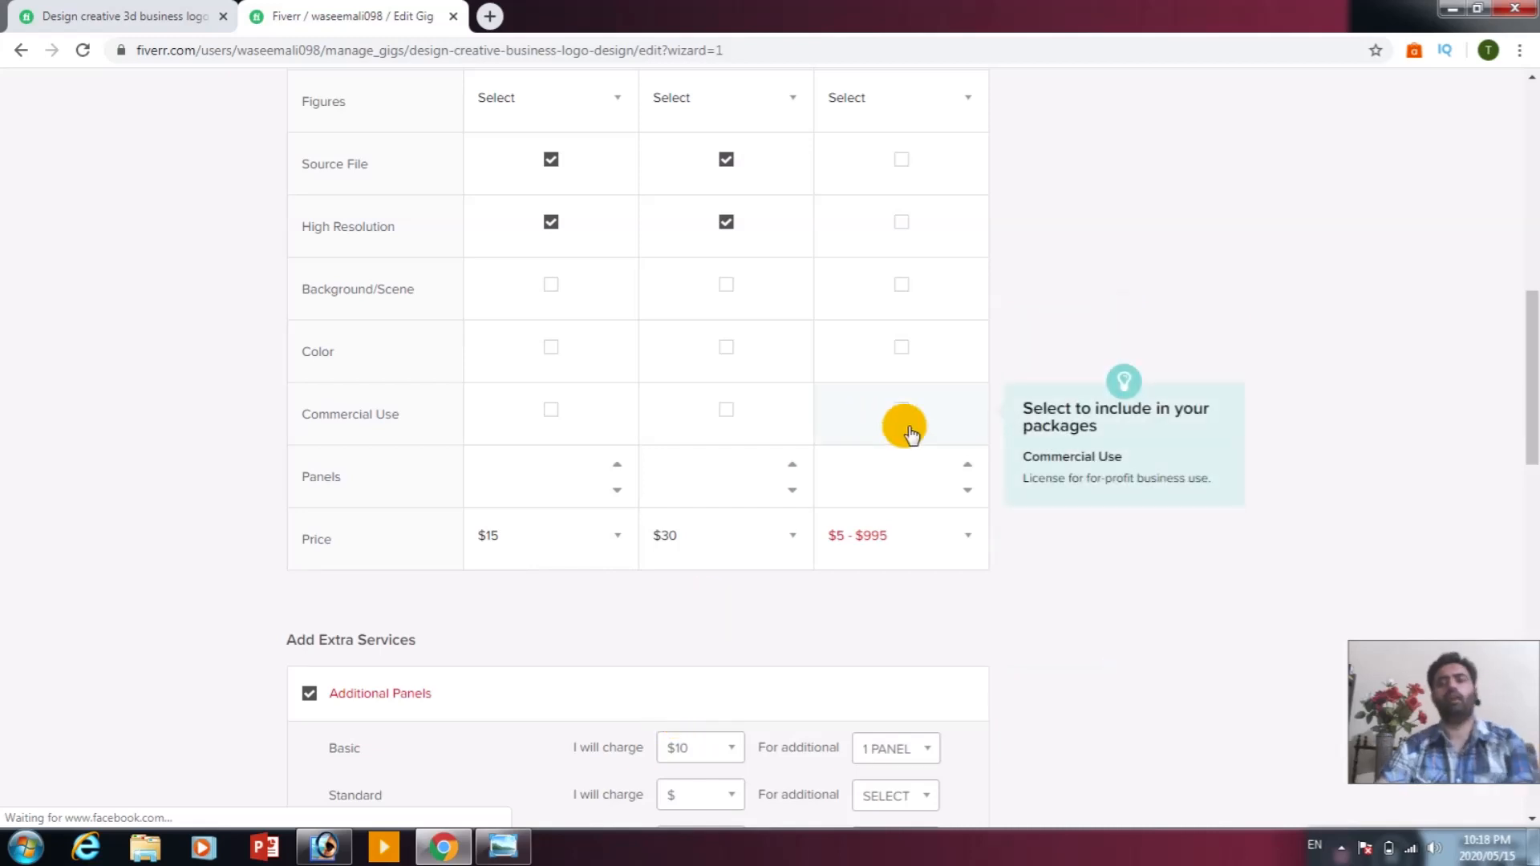
Name the Premium package "3D business logo".
scroll(897, 438, up, 6)
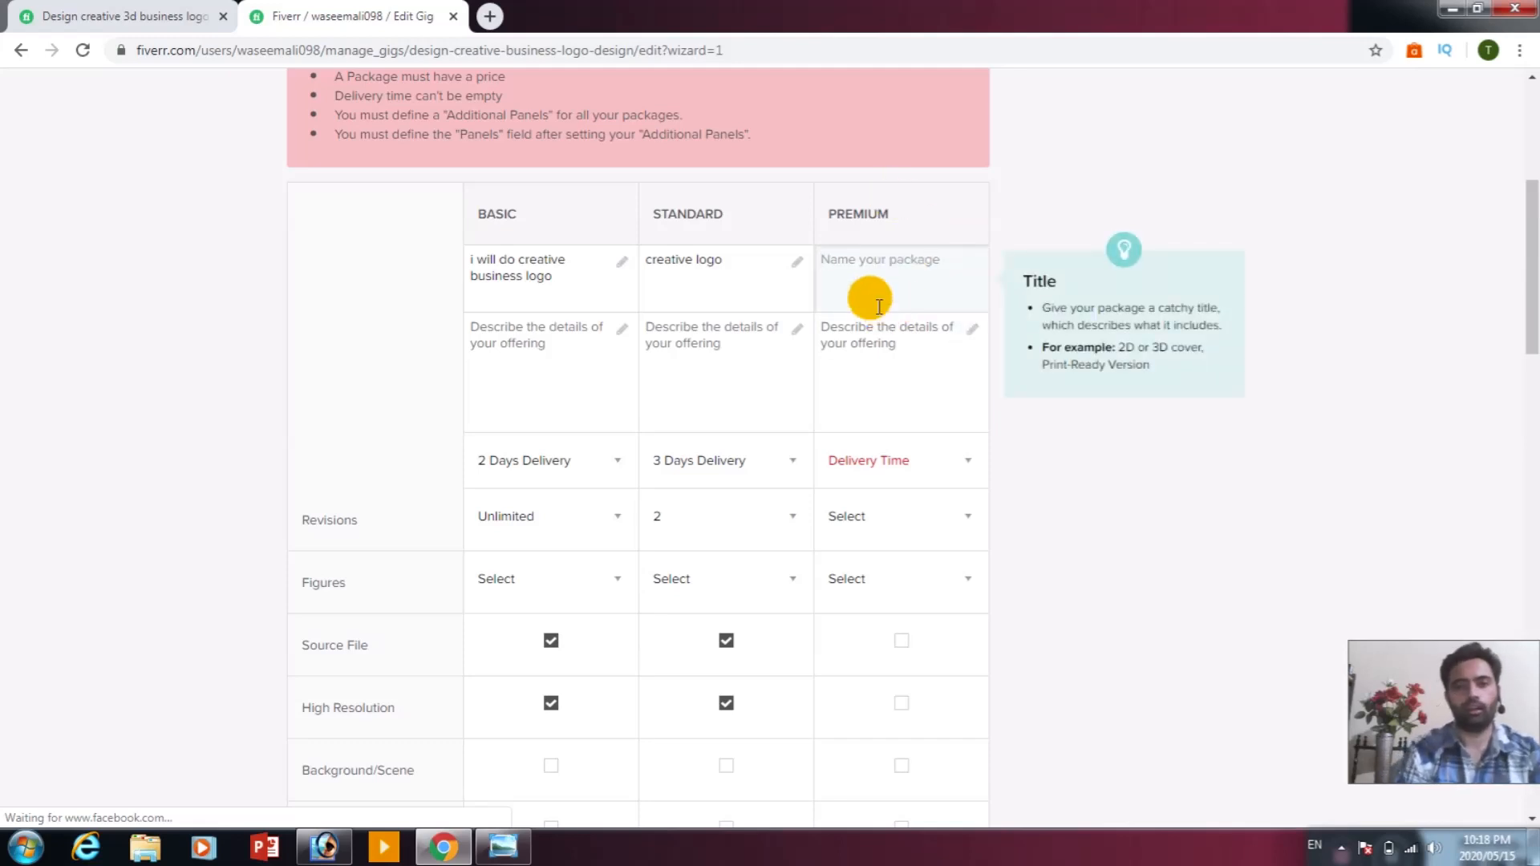
text(3)
key(BackSpace)
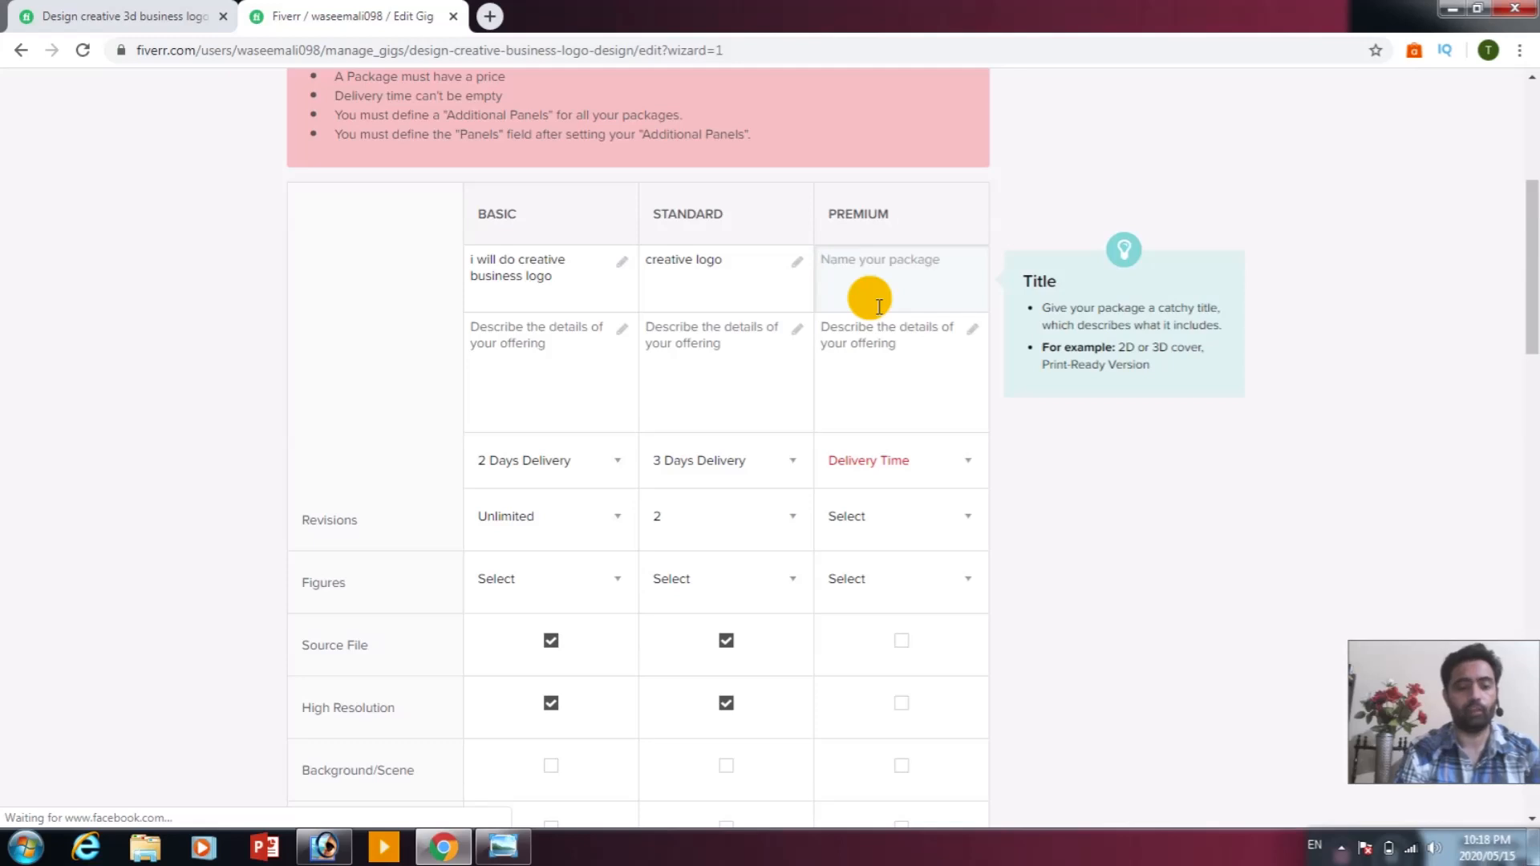
text(3D business logo)
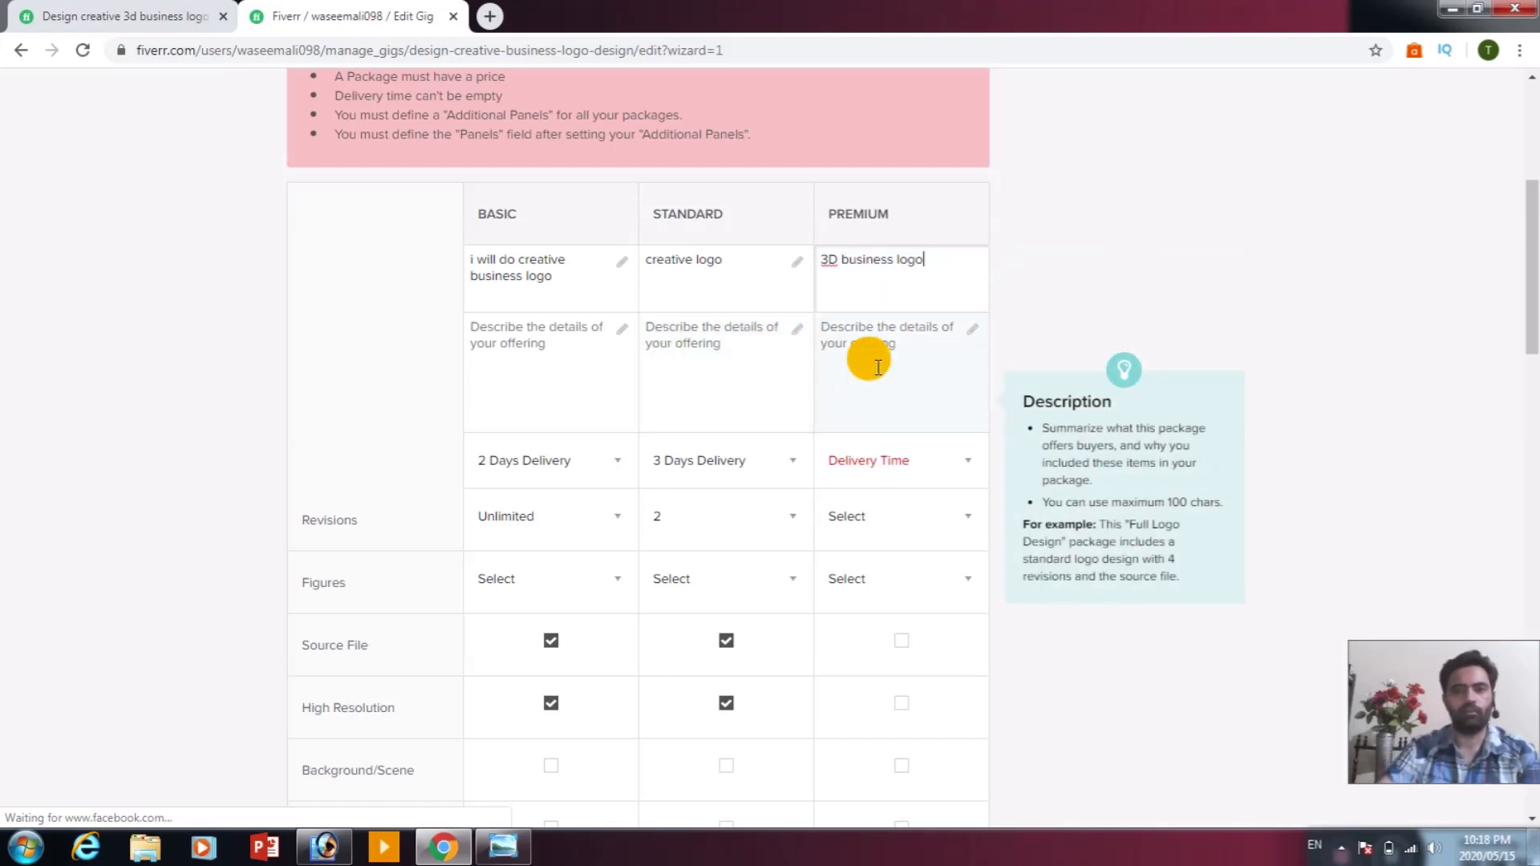
Set the Premium package's delivery time to 4 Days Delivery and its number of revisions to 1.
scroll(903, 365, down, 1)
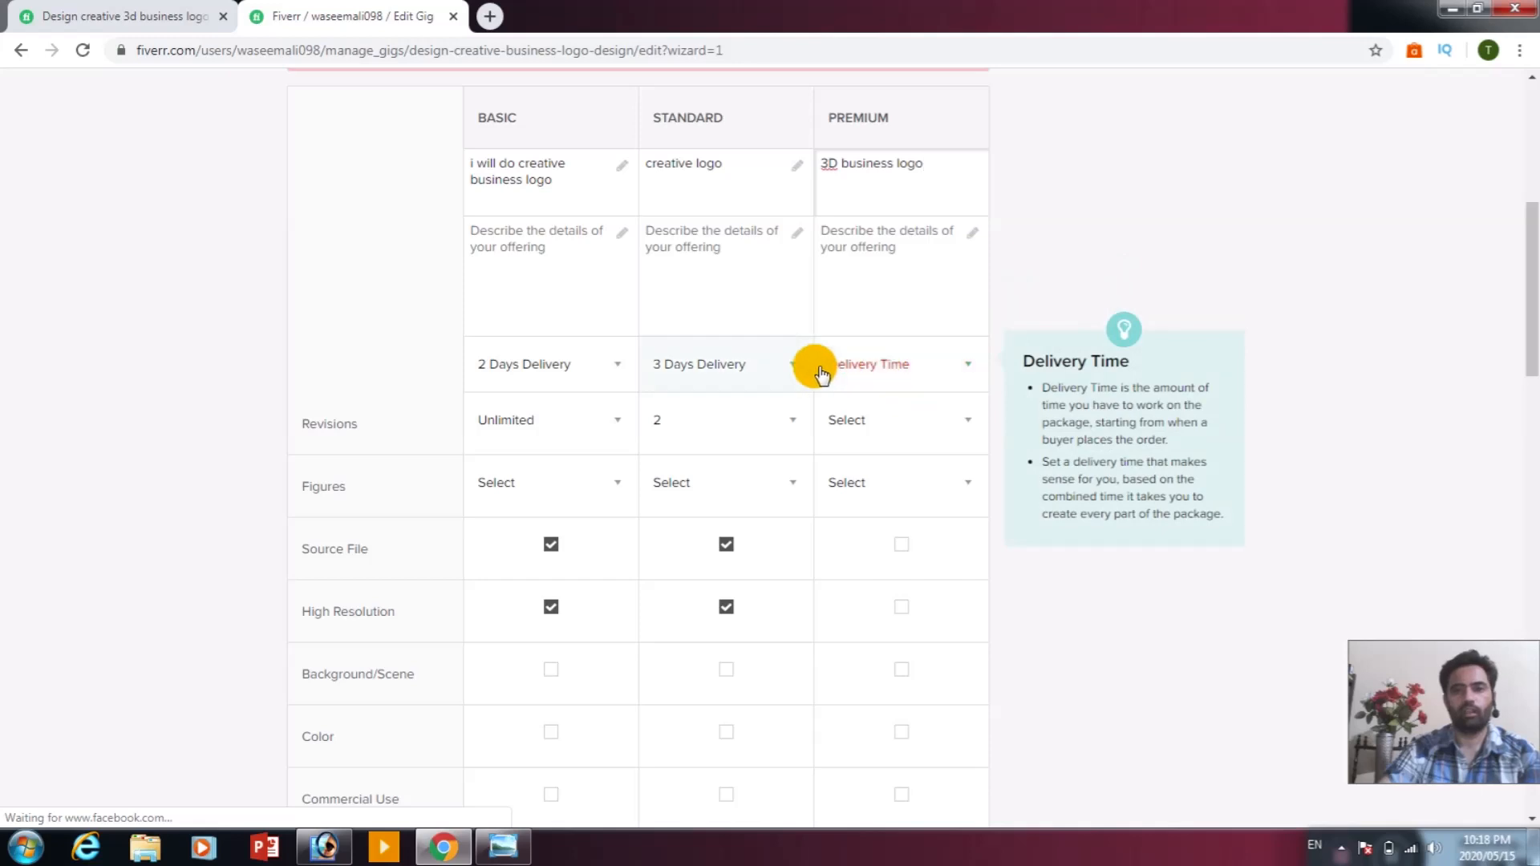
click(882, 370)
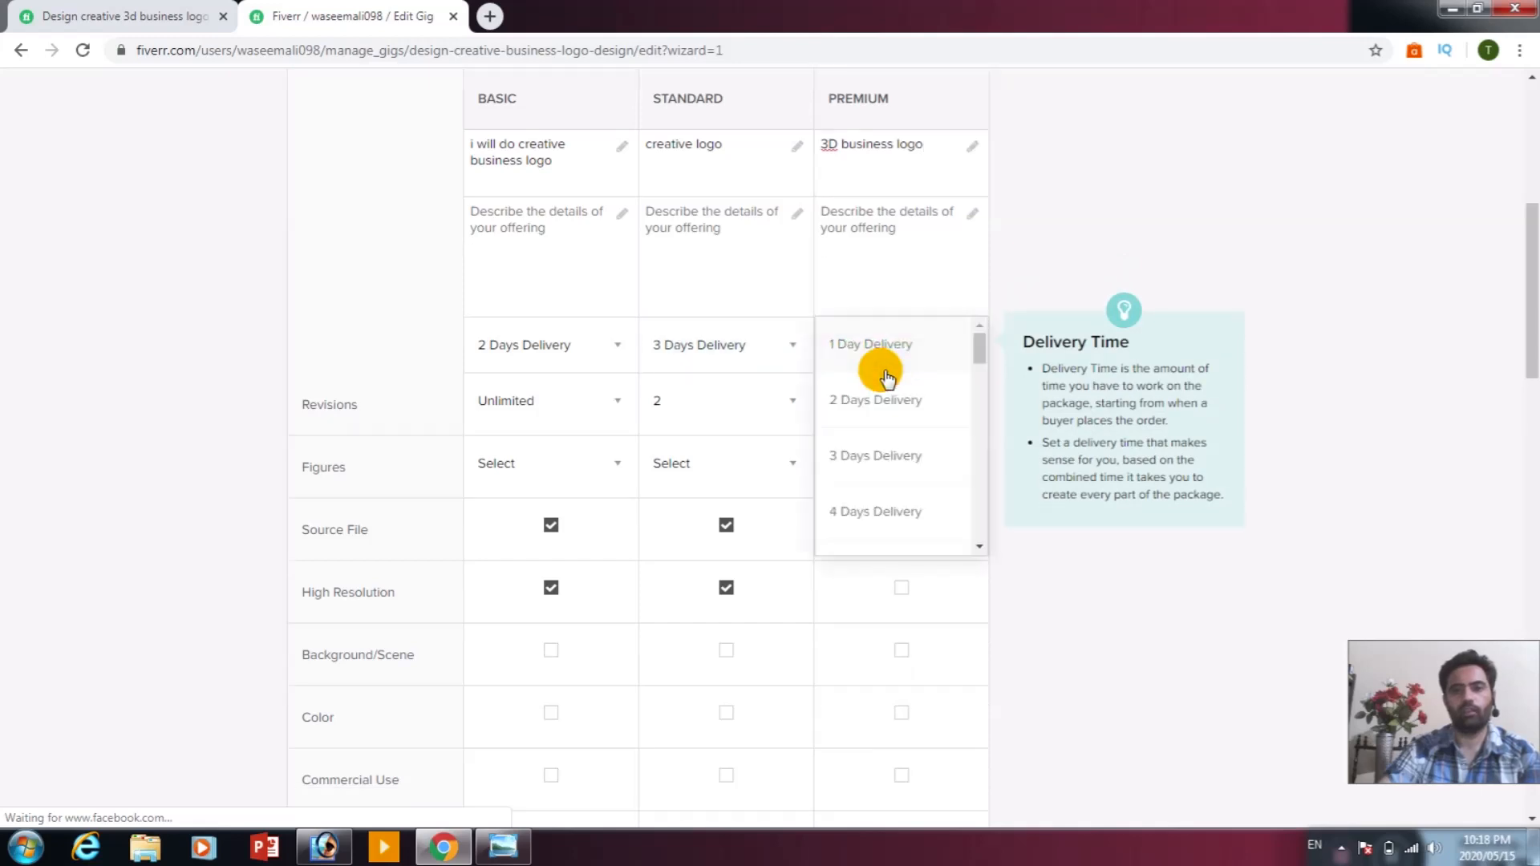
click(854, 339)
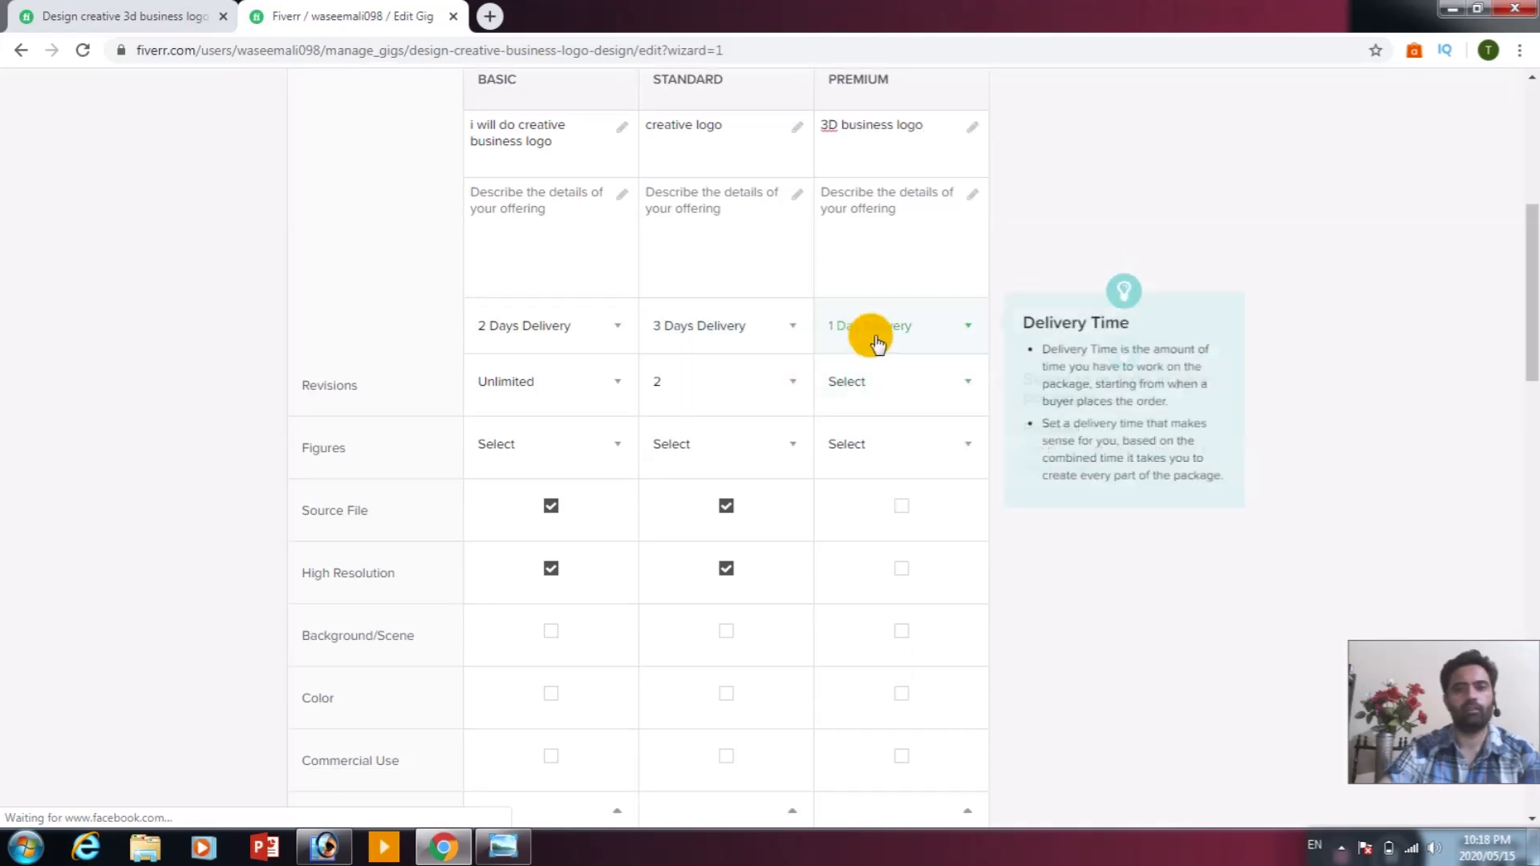
click(880, 333)
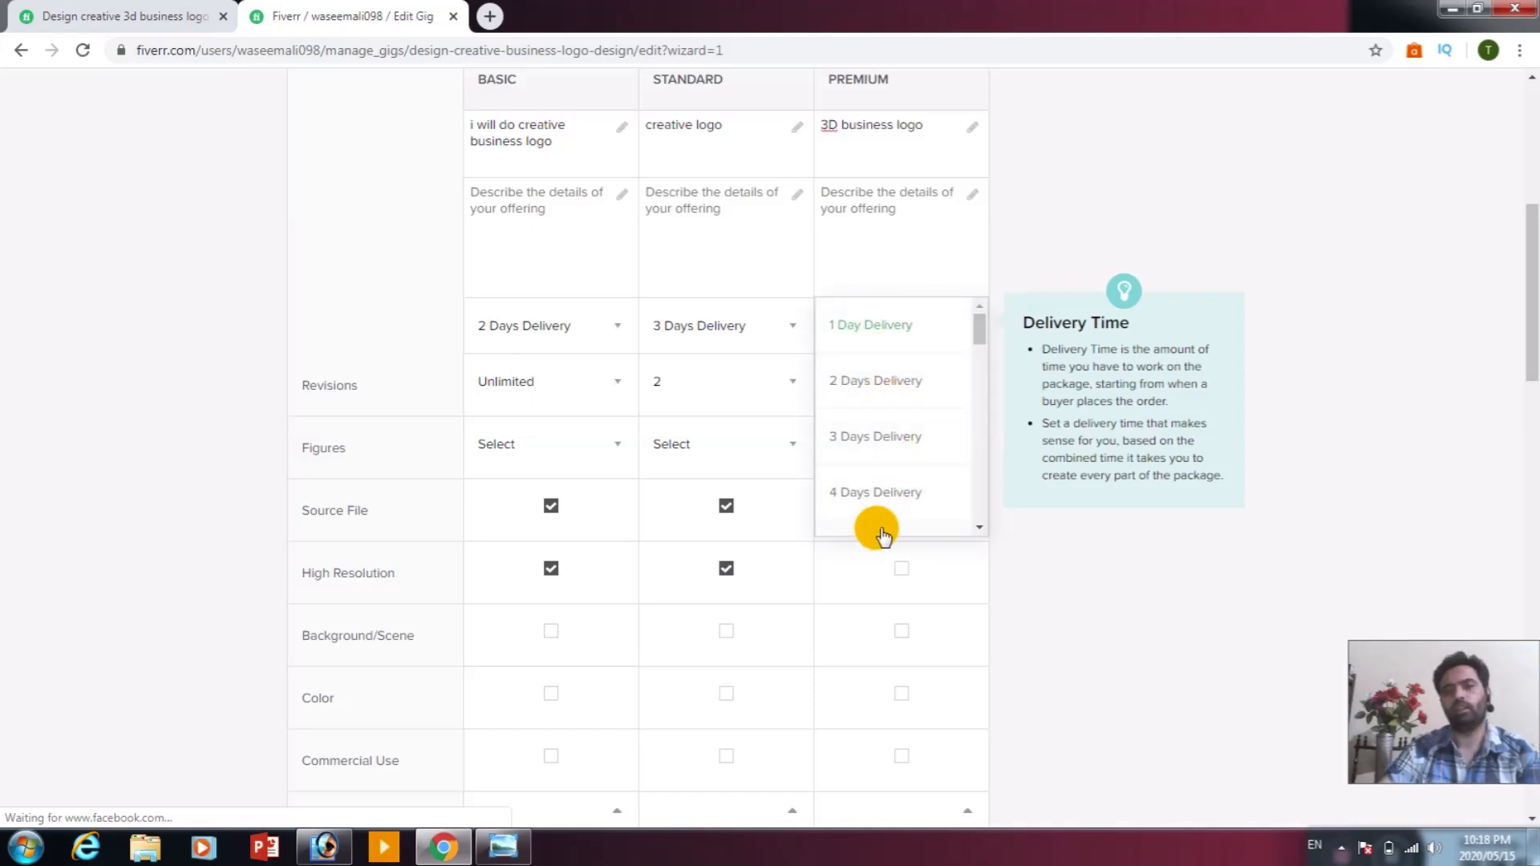
click(876, 493)
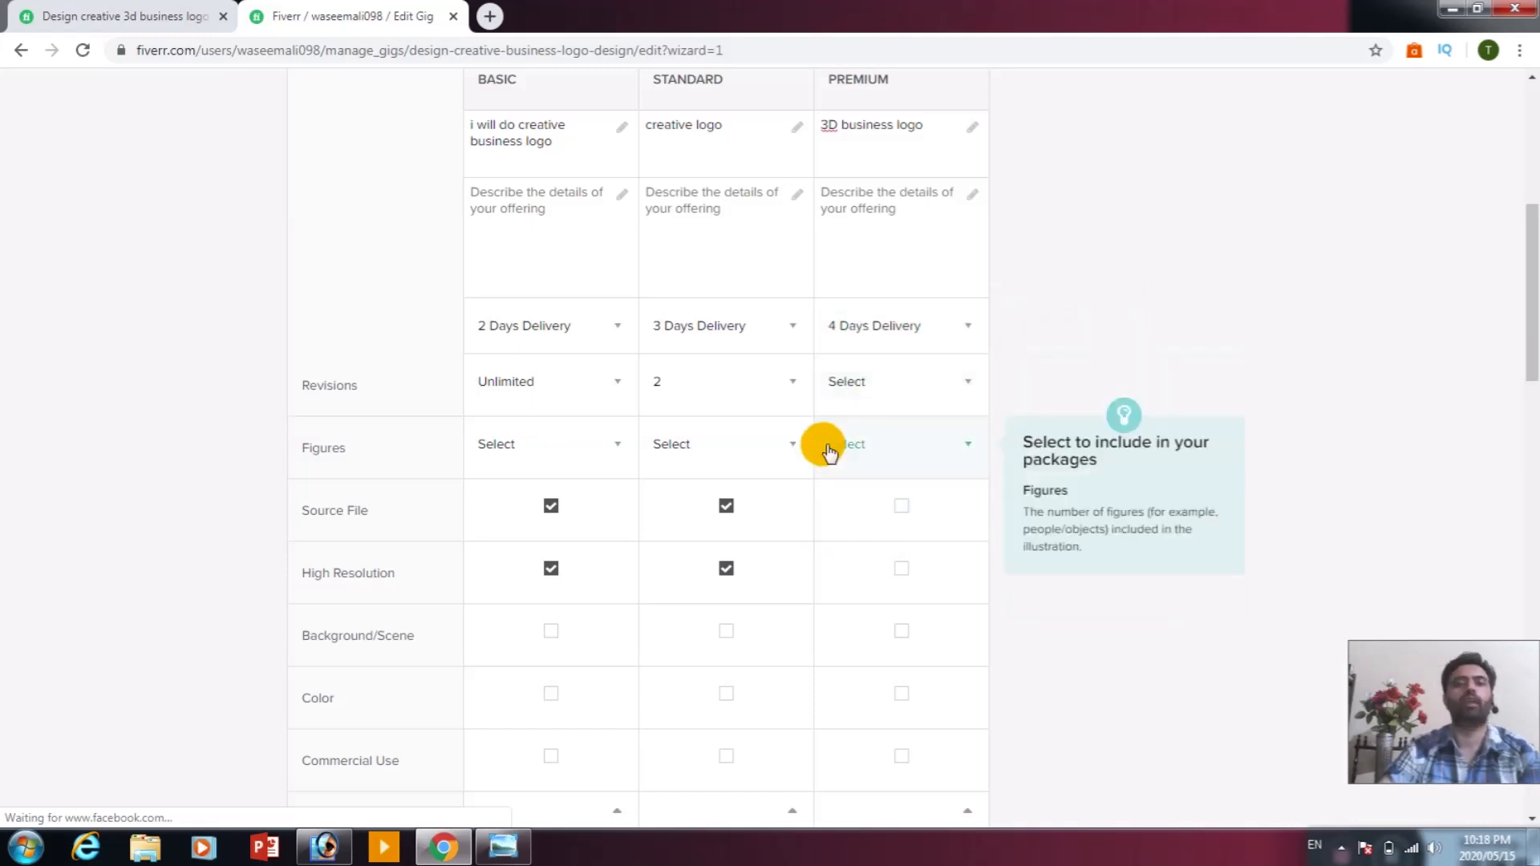
click(918, 401)
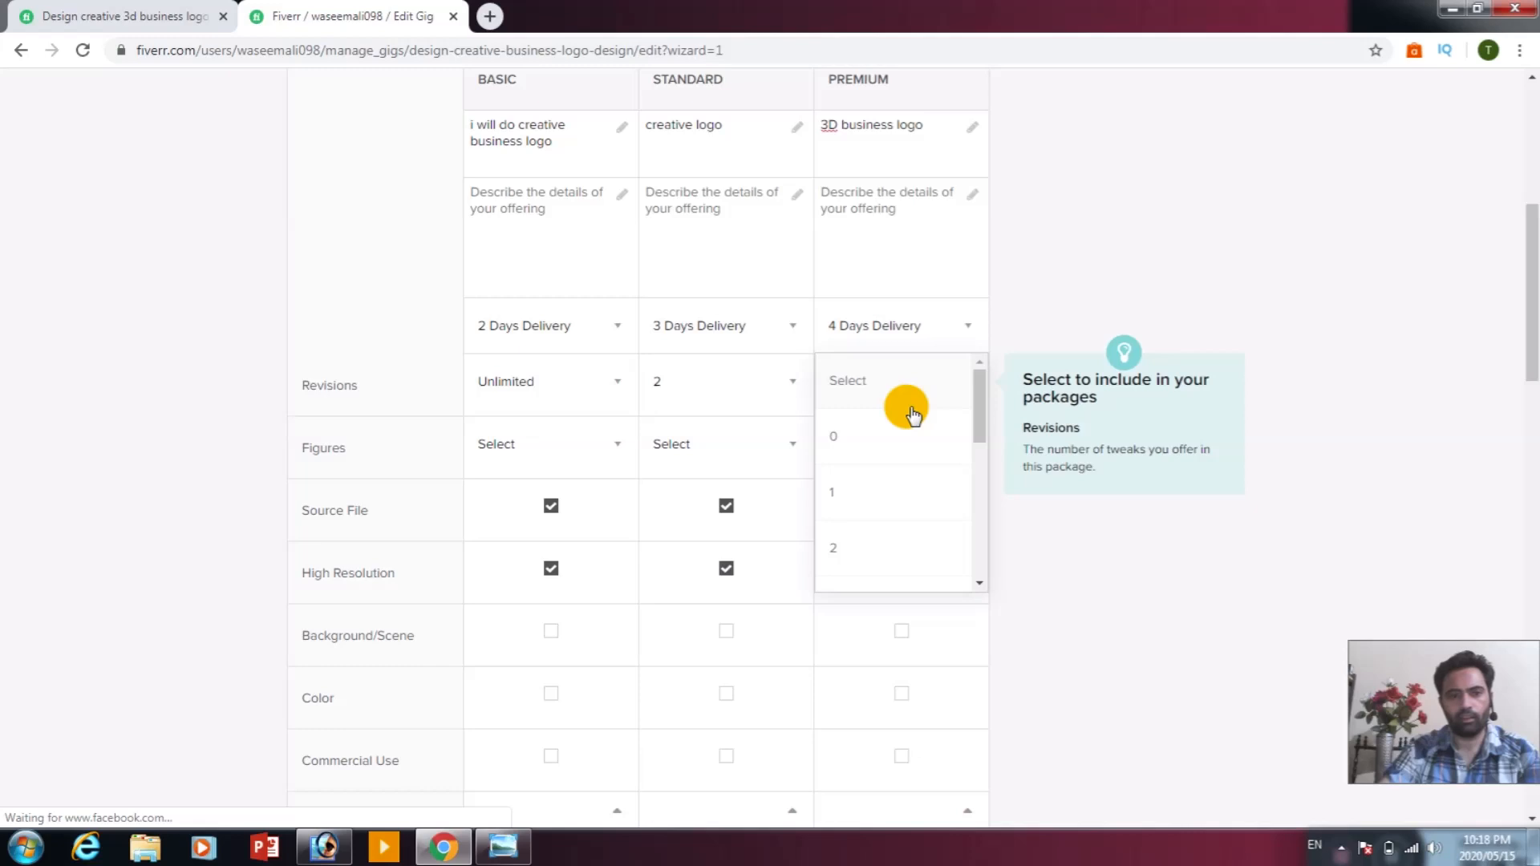
click(844, 501)
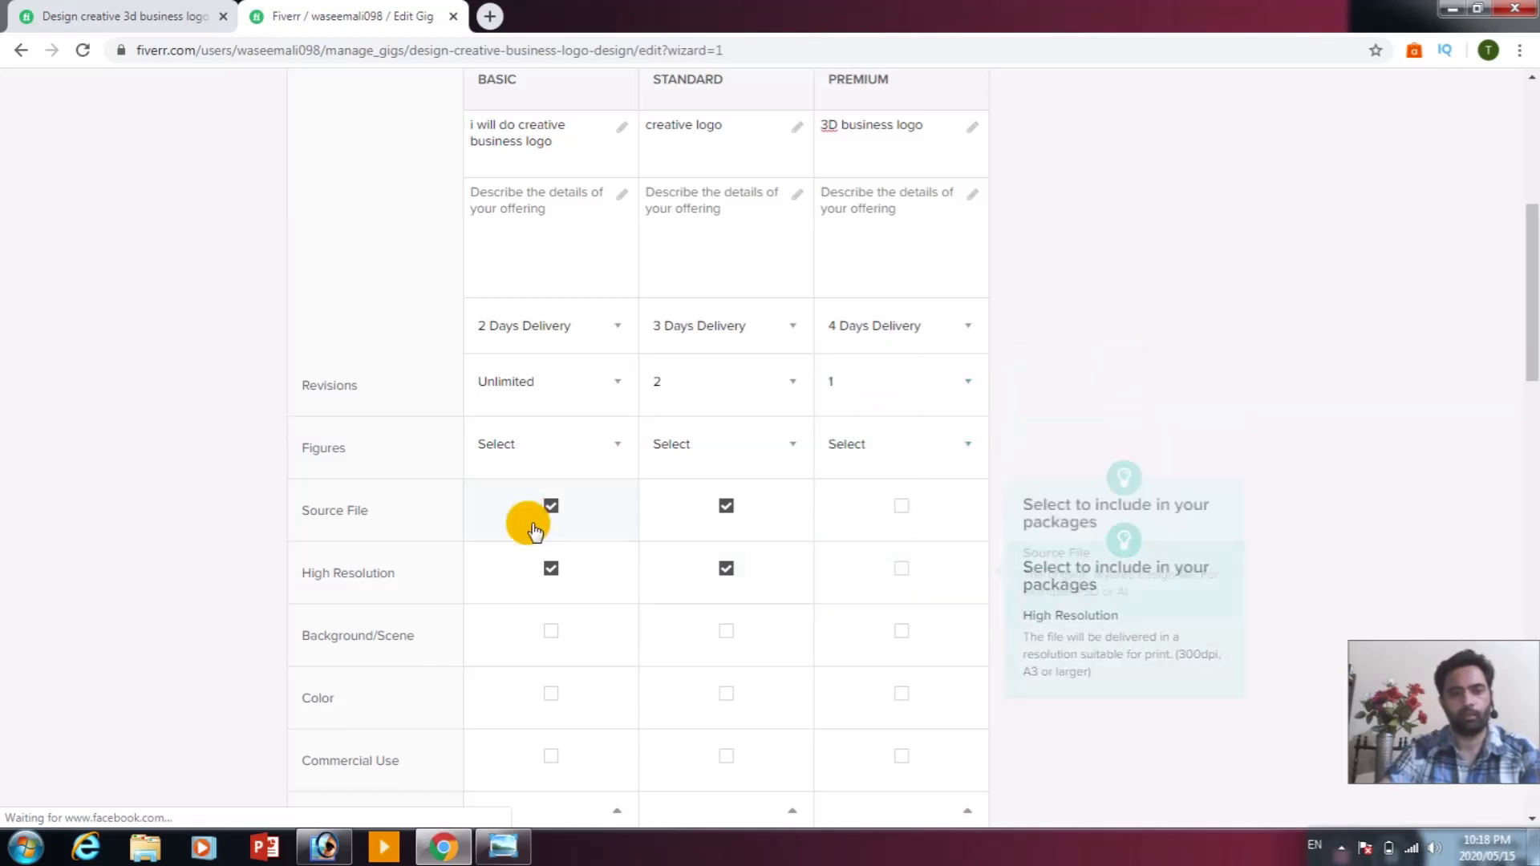
Include the source file and high resolution in the Premium package and set its price to $50.
click(909, 506)
click(889, 571)
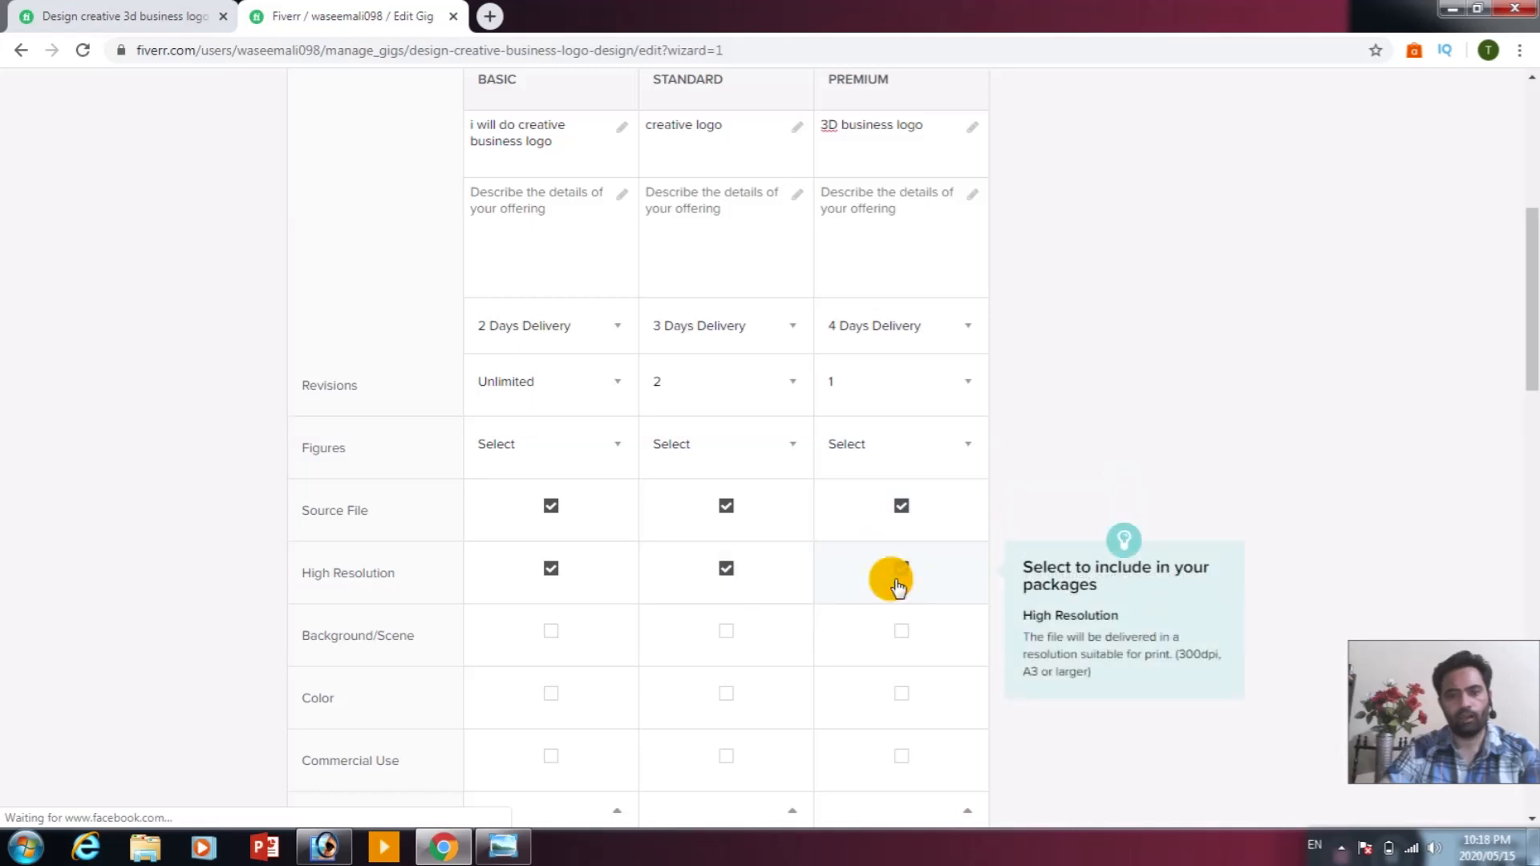
scroll(892, 588, down, 1)
scroll(897, 586, down, 2)
click(922, 598)
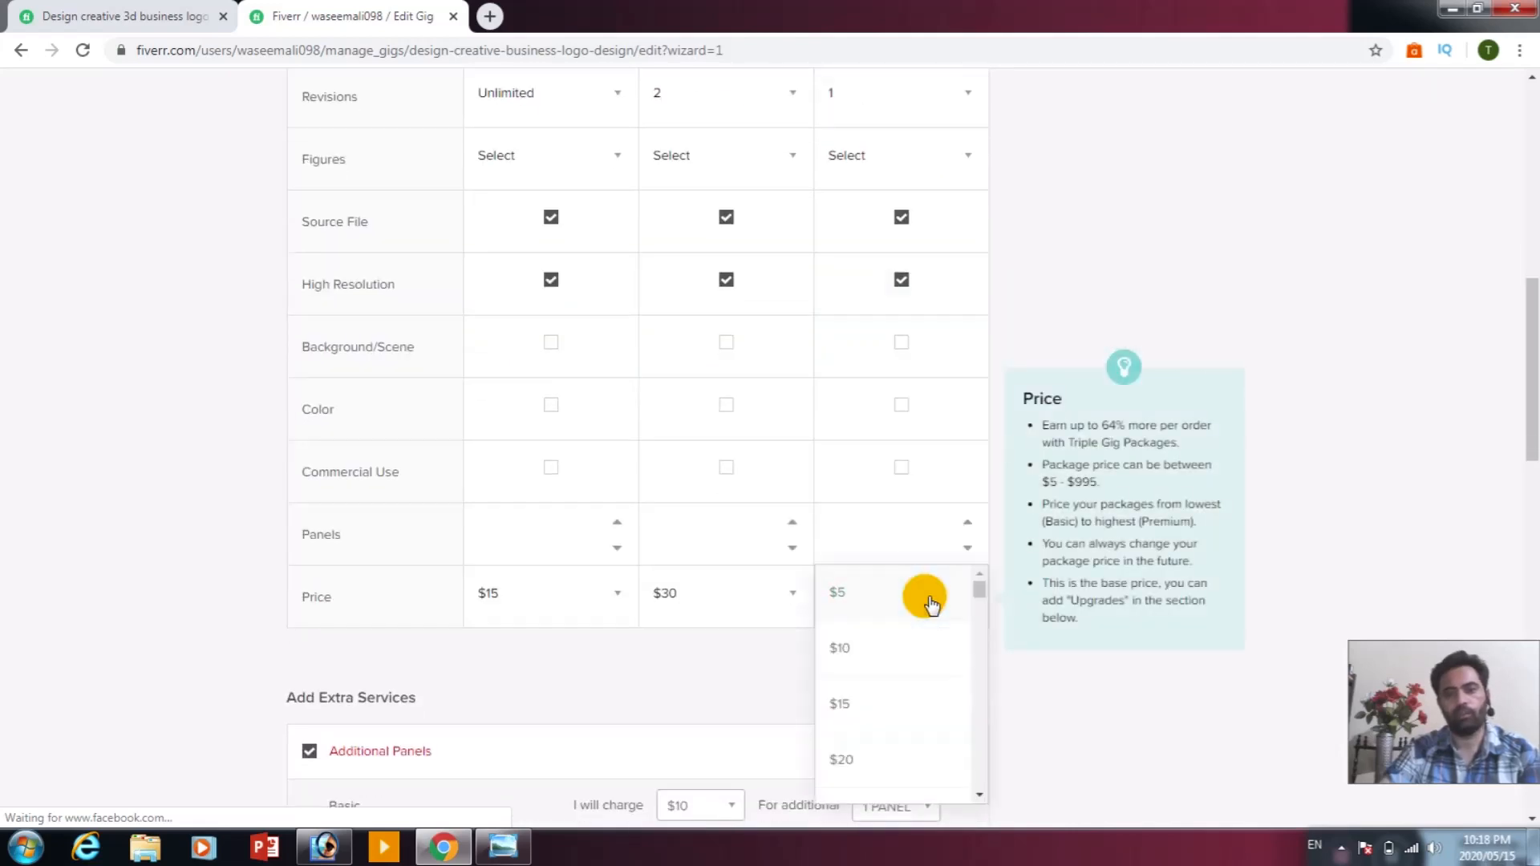
scroll(927, 610, down, 2)
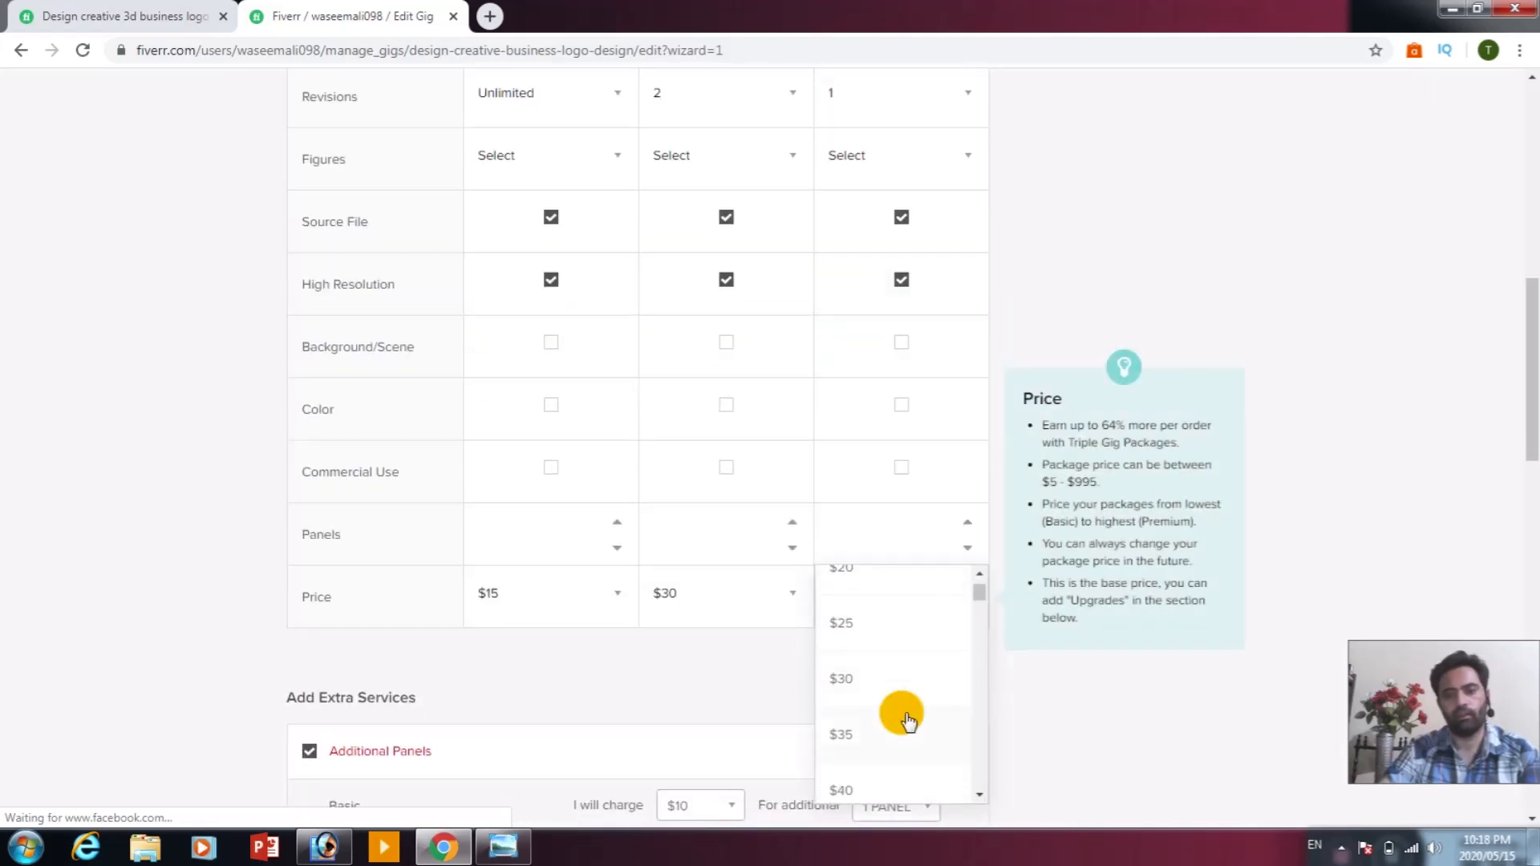
click(839, 792)
click(943, 604)
scroll(945, 606, down, 3)
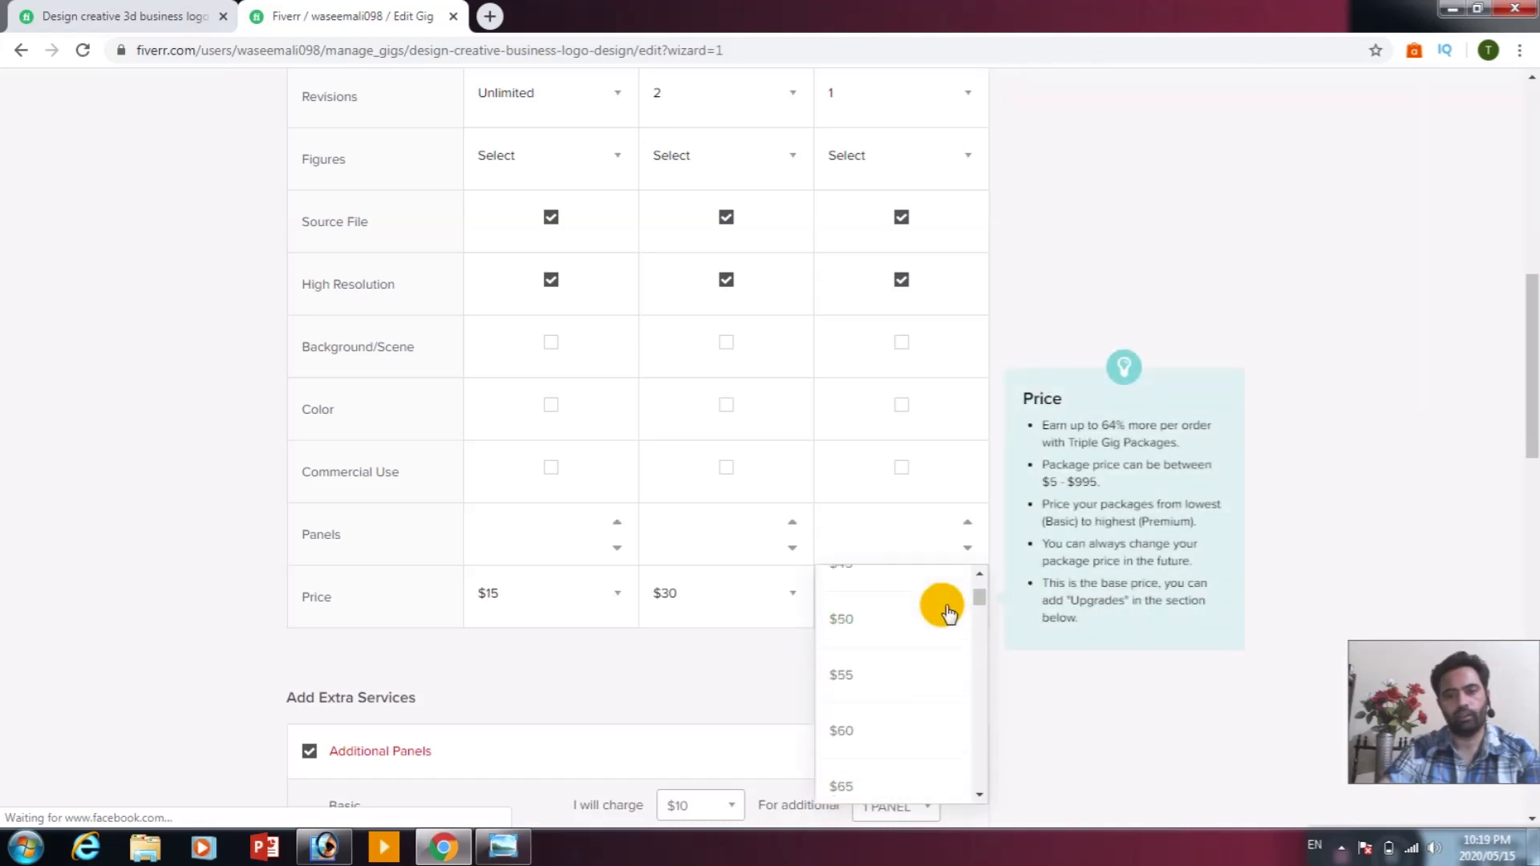
click(866, 622)
Look over the extra services and try to save the scope and pricing section to continue.
scroll(887, 607, down, 3)
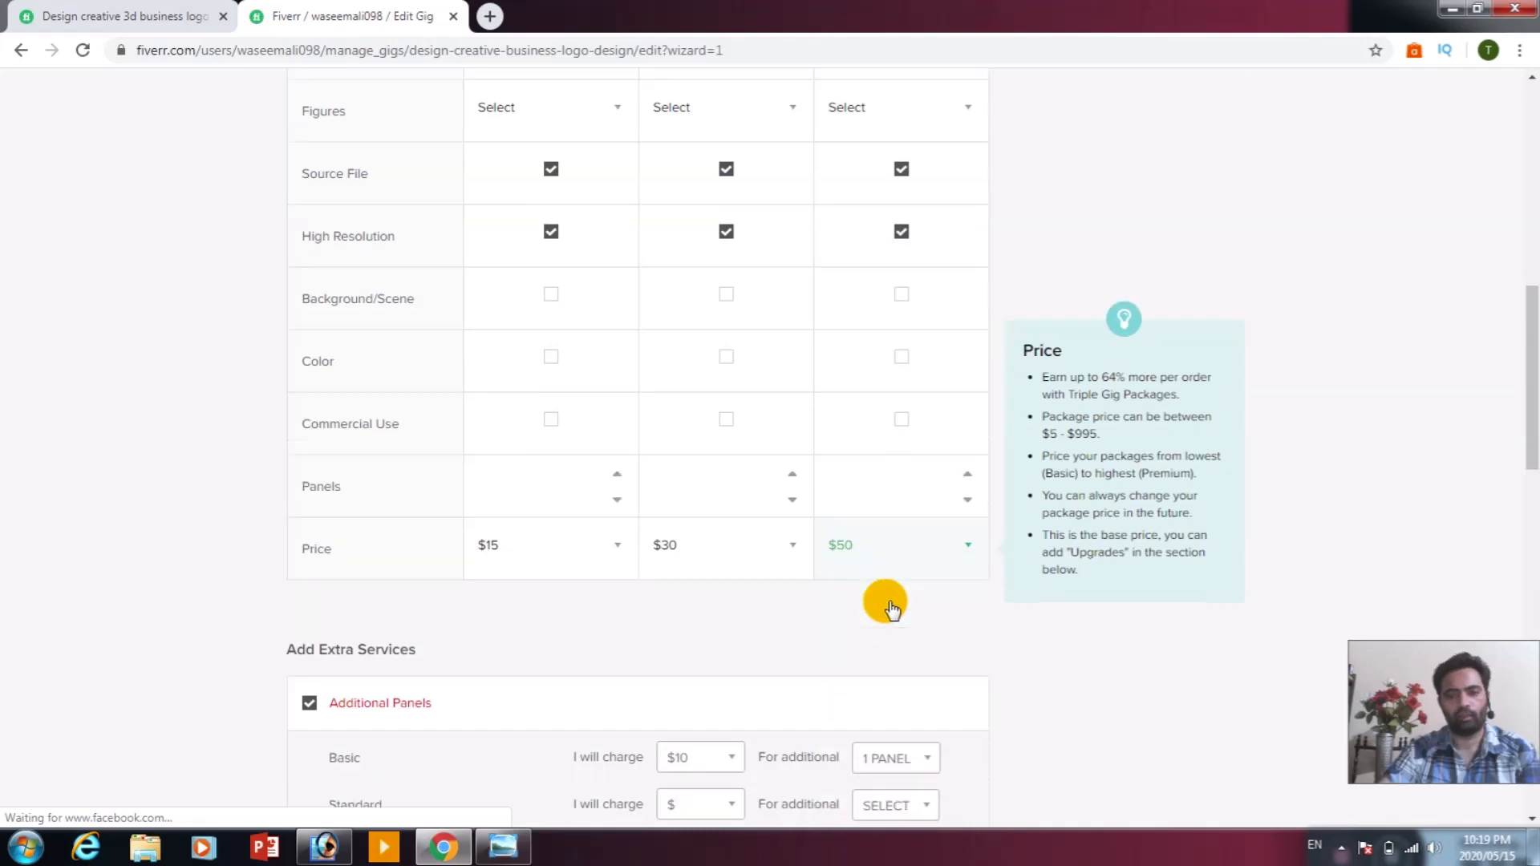
scroll(887, 608, down, 3)
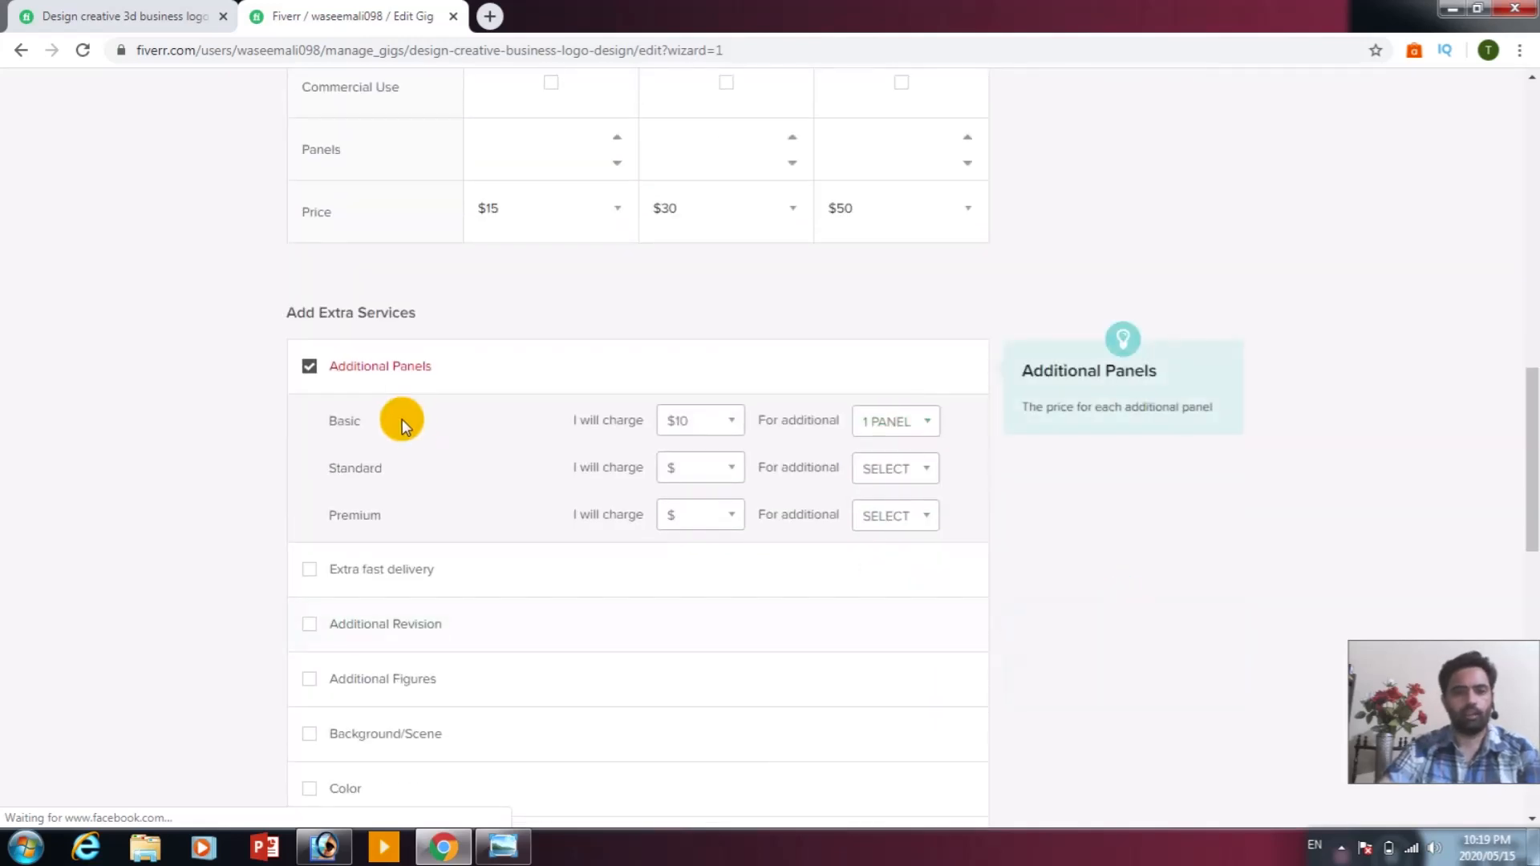
scroll(614, 405, down, 6)
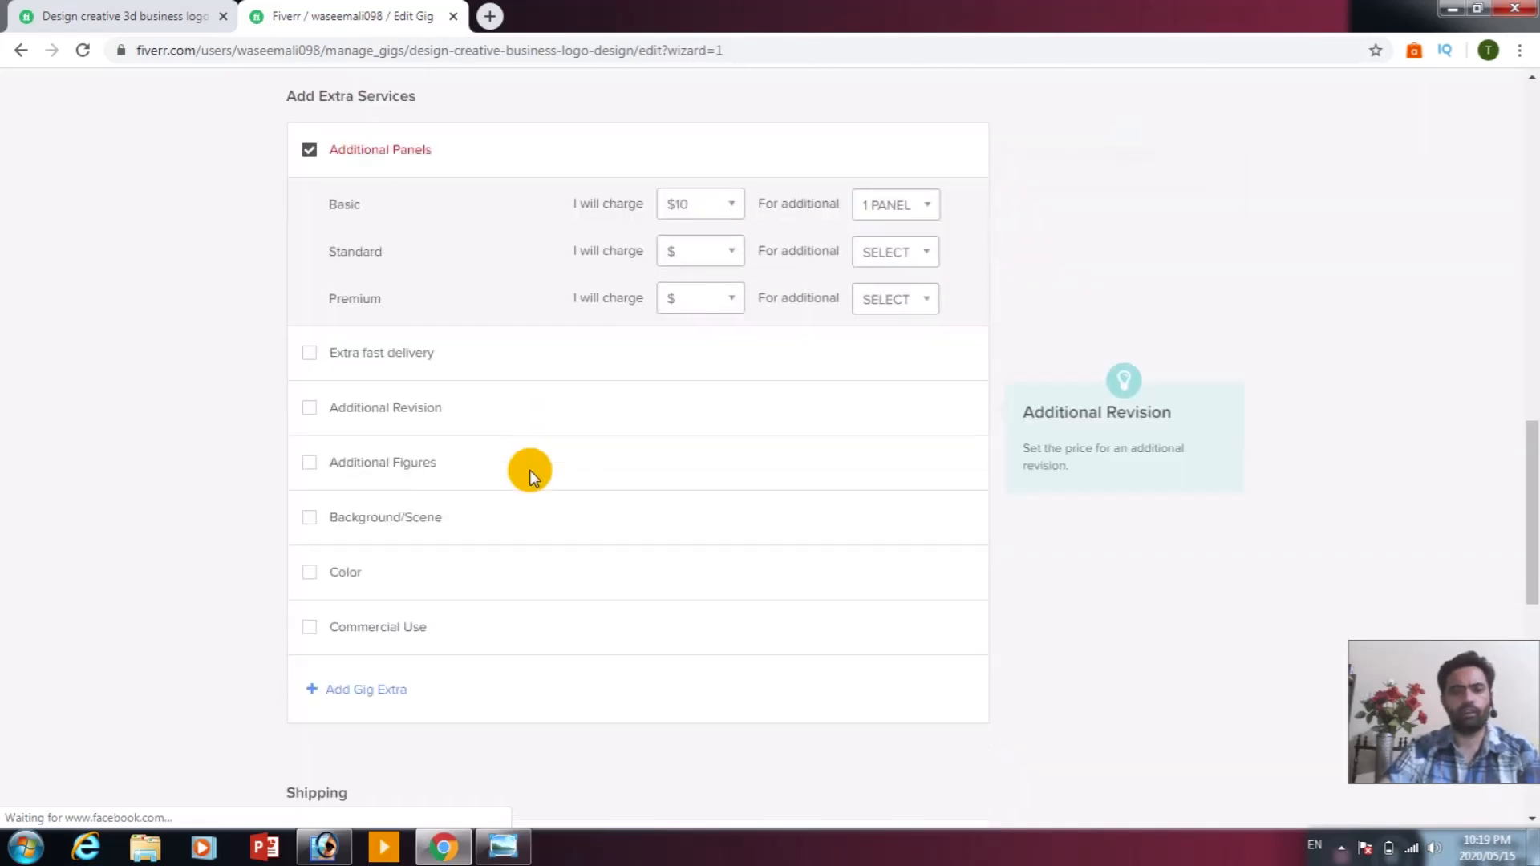
scroll(731, 441, up, 1)
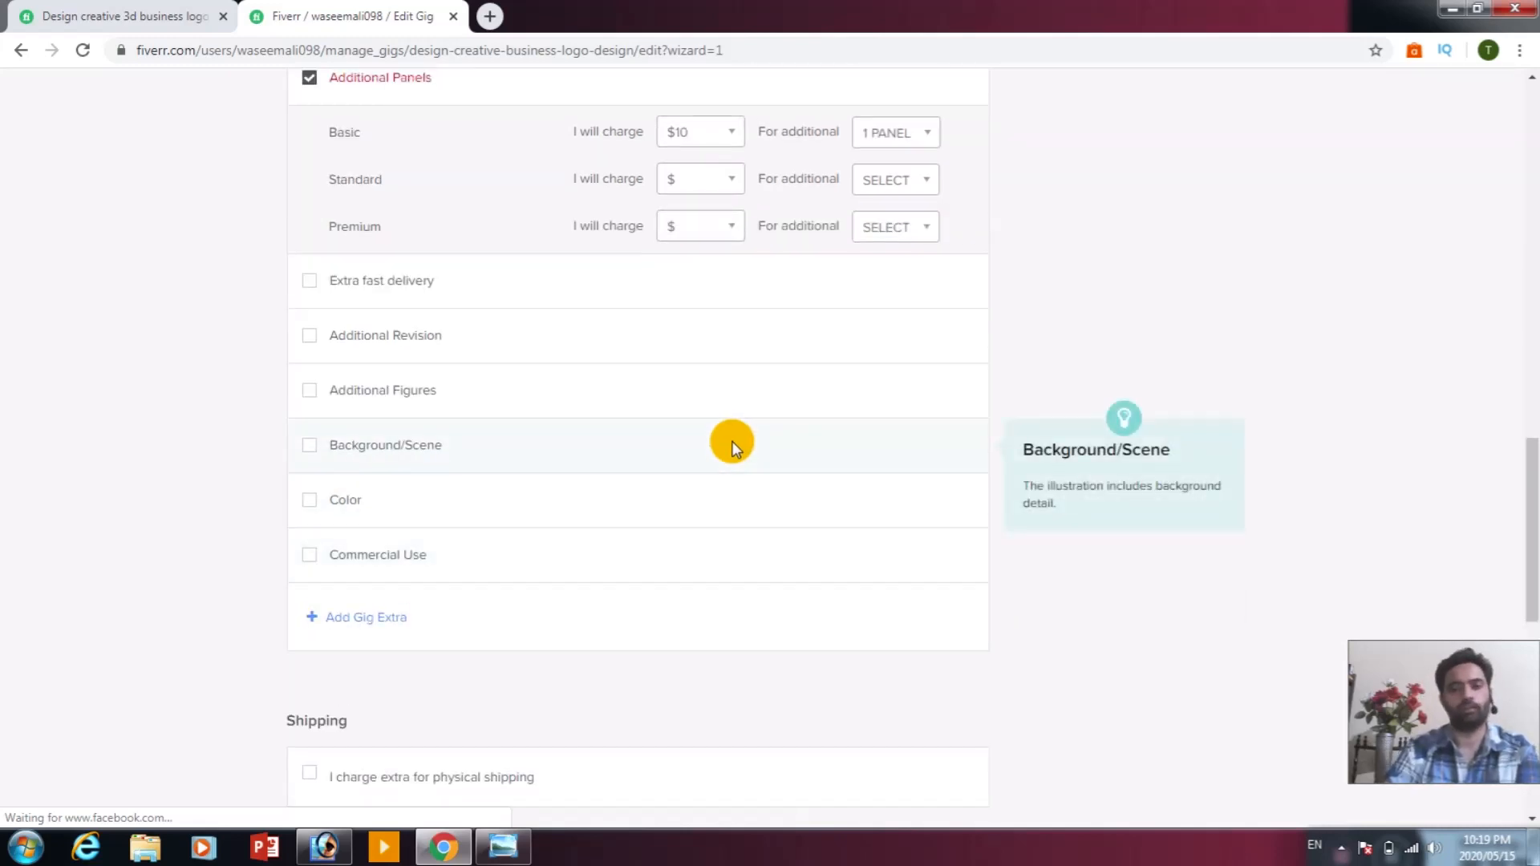
scroll(732, 441, down, 1)
scroll(732, 442, down, 2)
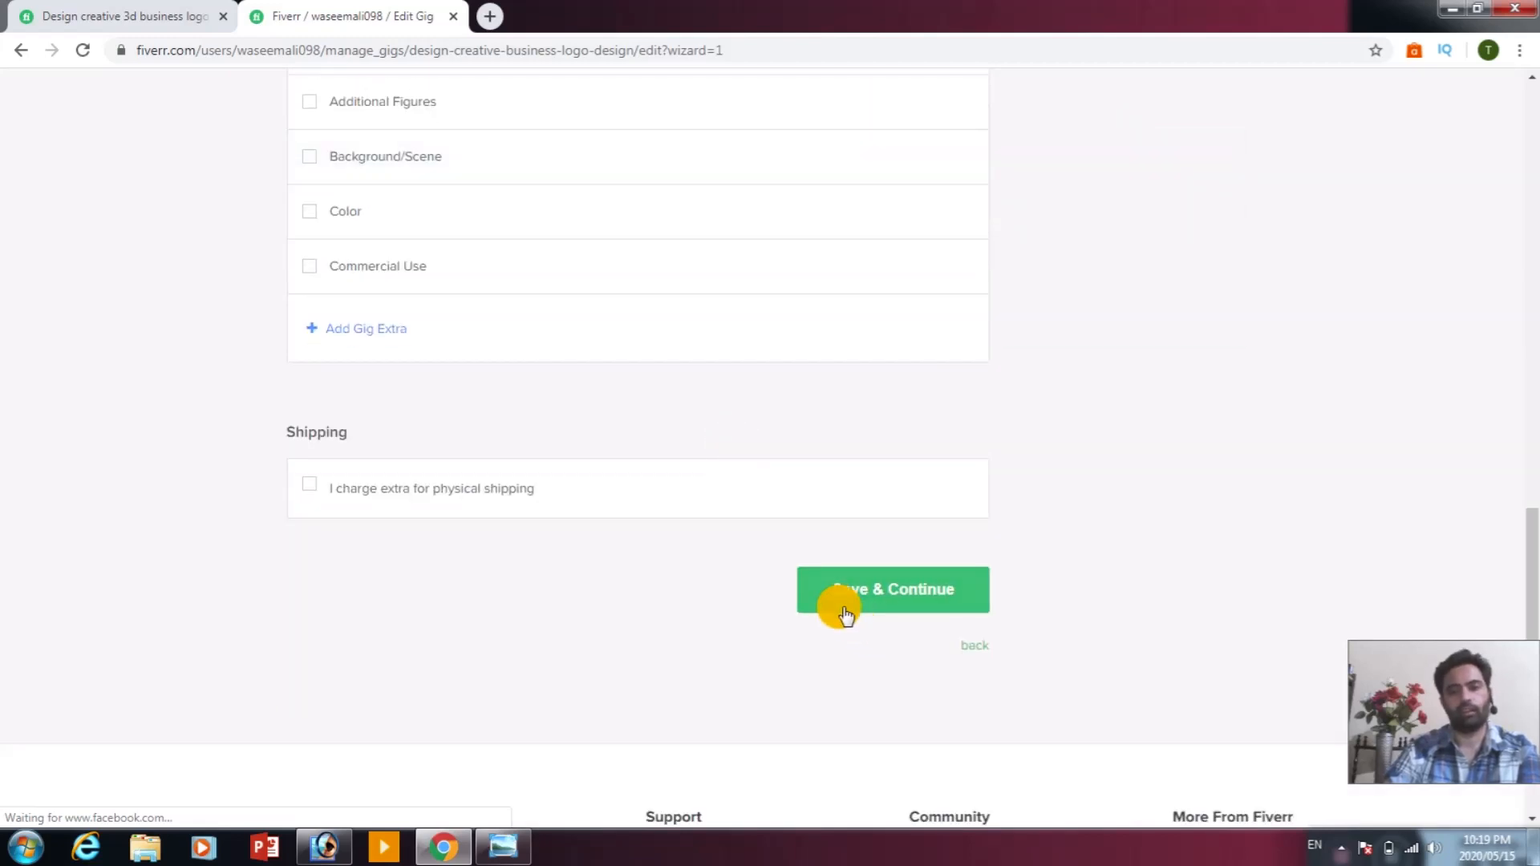
click(939, 603)
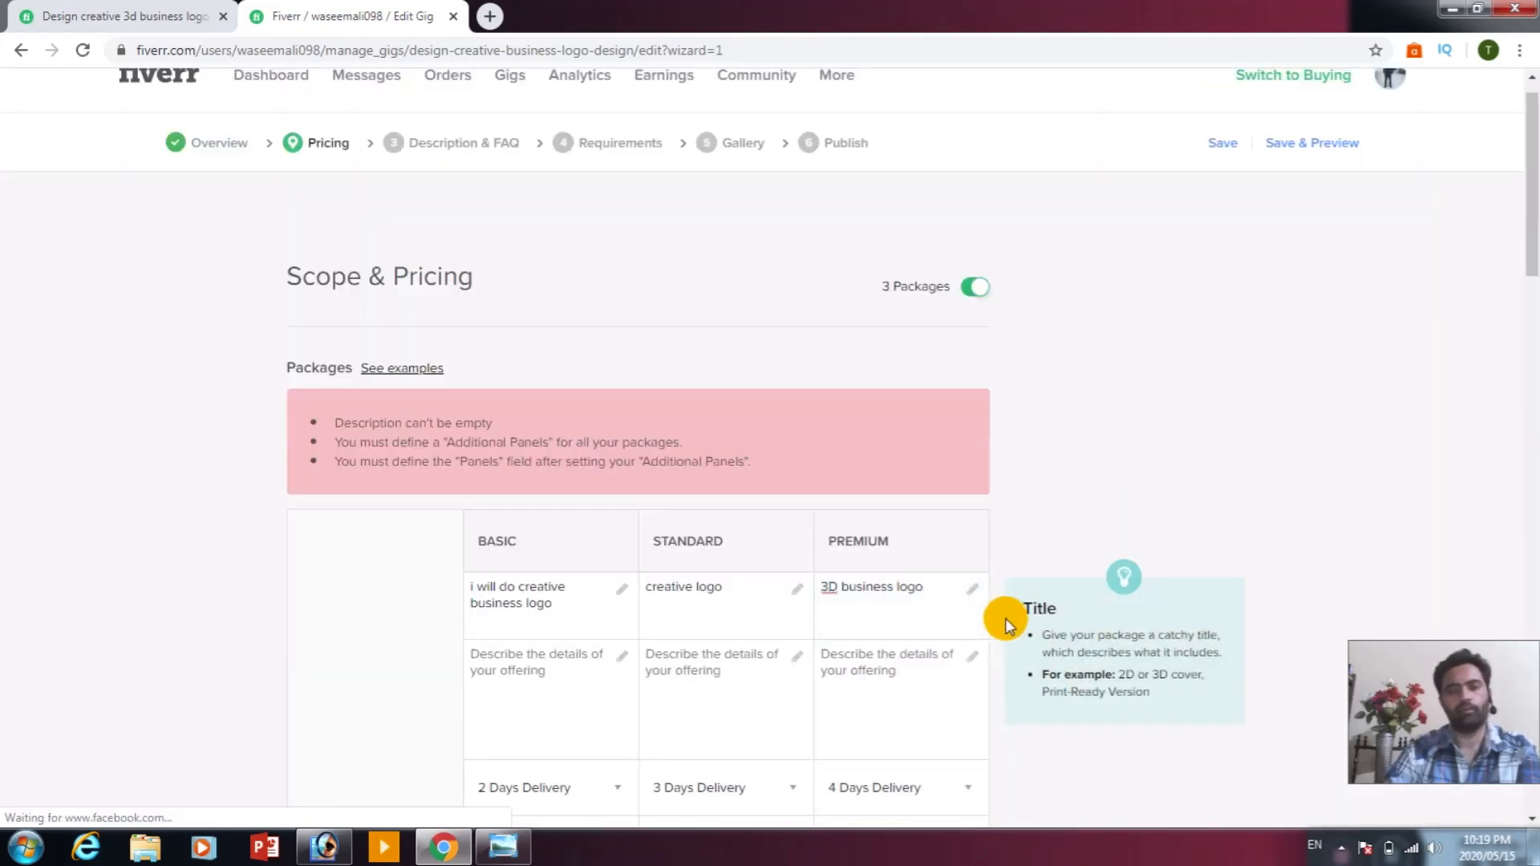
Under the Additional Panels extra service, charge $10 for 1 additional panel in the Standard package.
scroll(989, 562, down, 7)
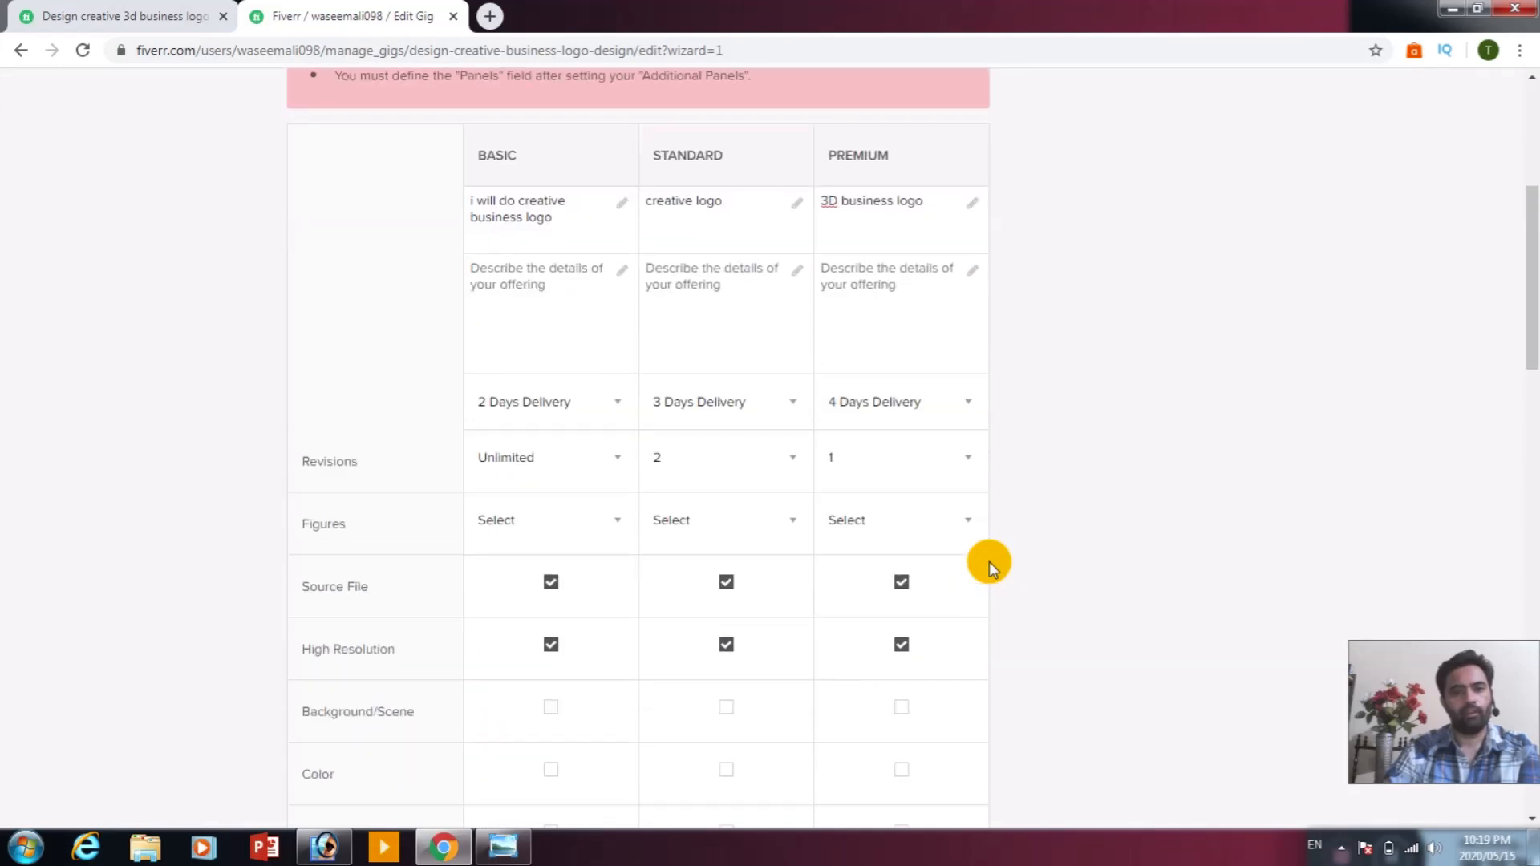
scroll(990, 562, down, 5)
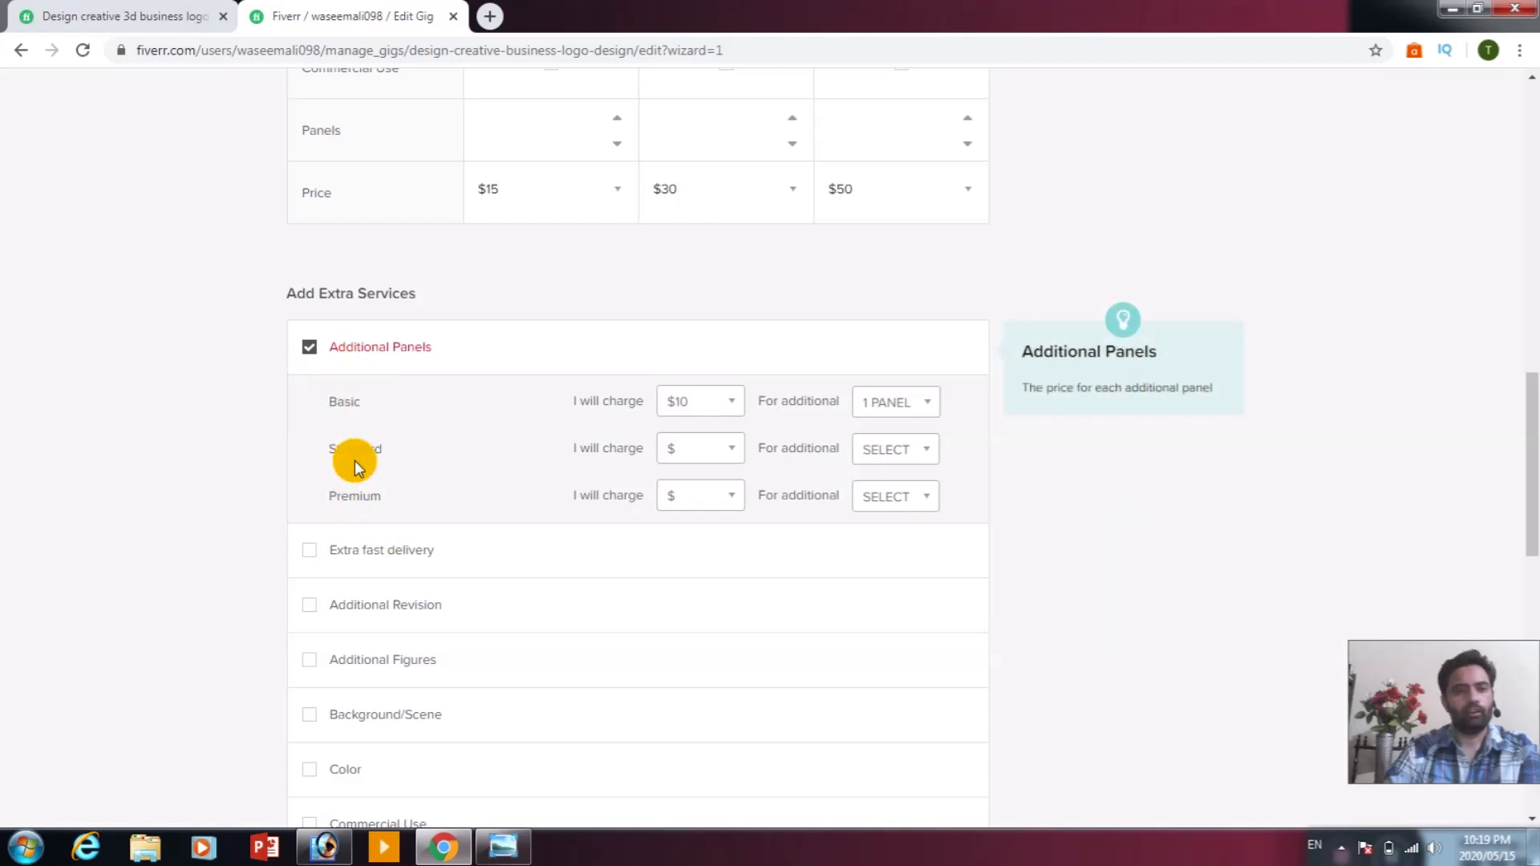
click(732, 451)
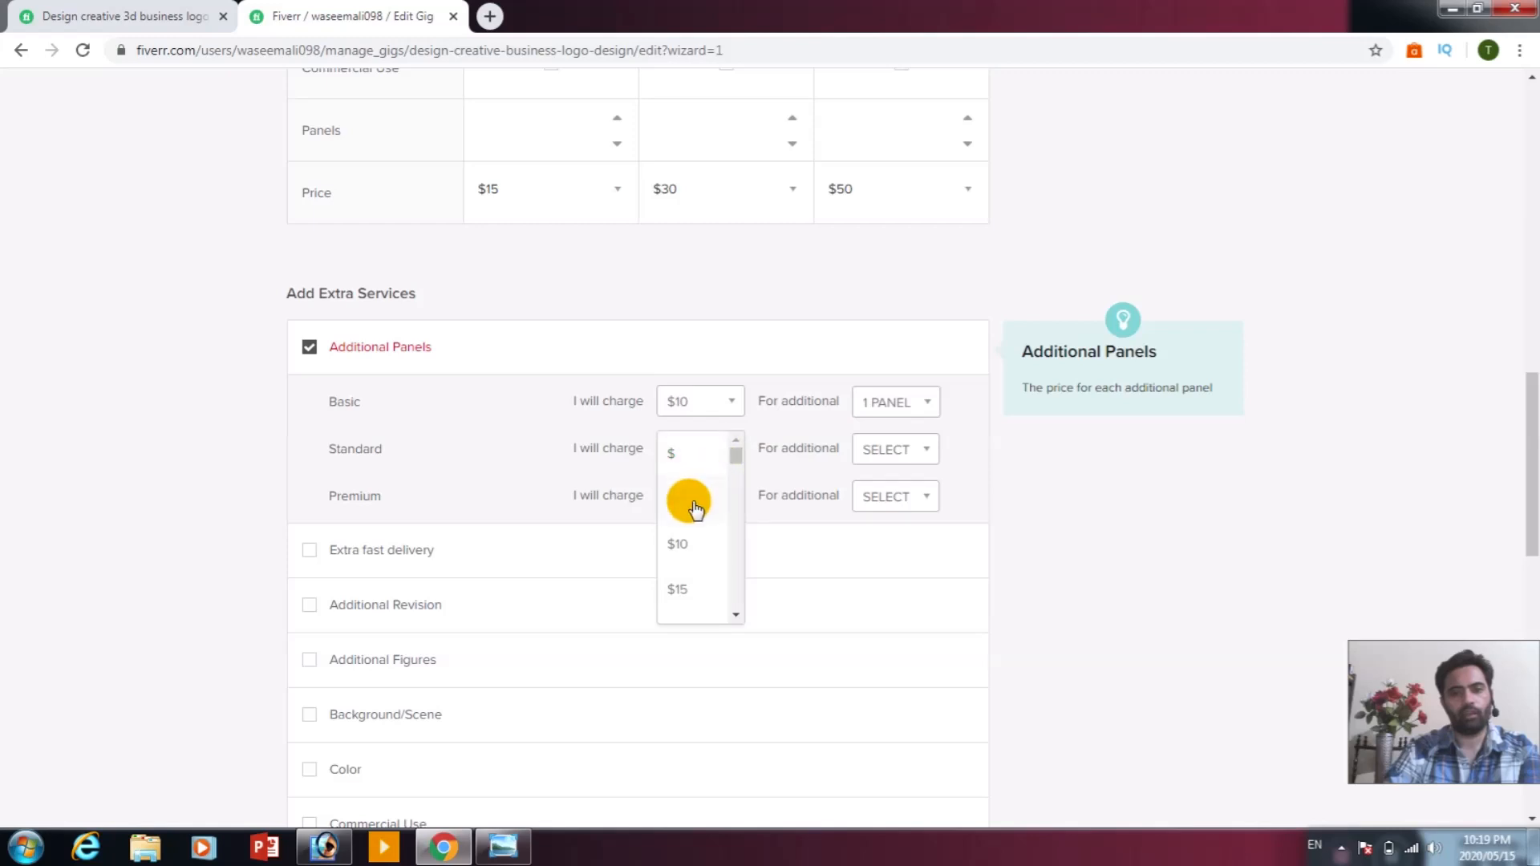
click(690, 543)
click(890, 464)
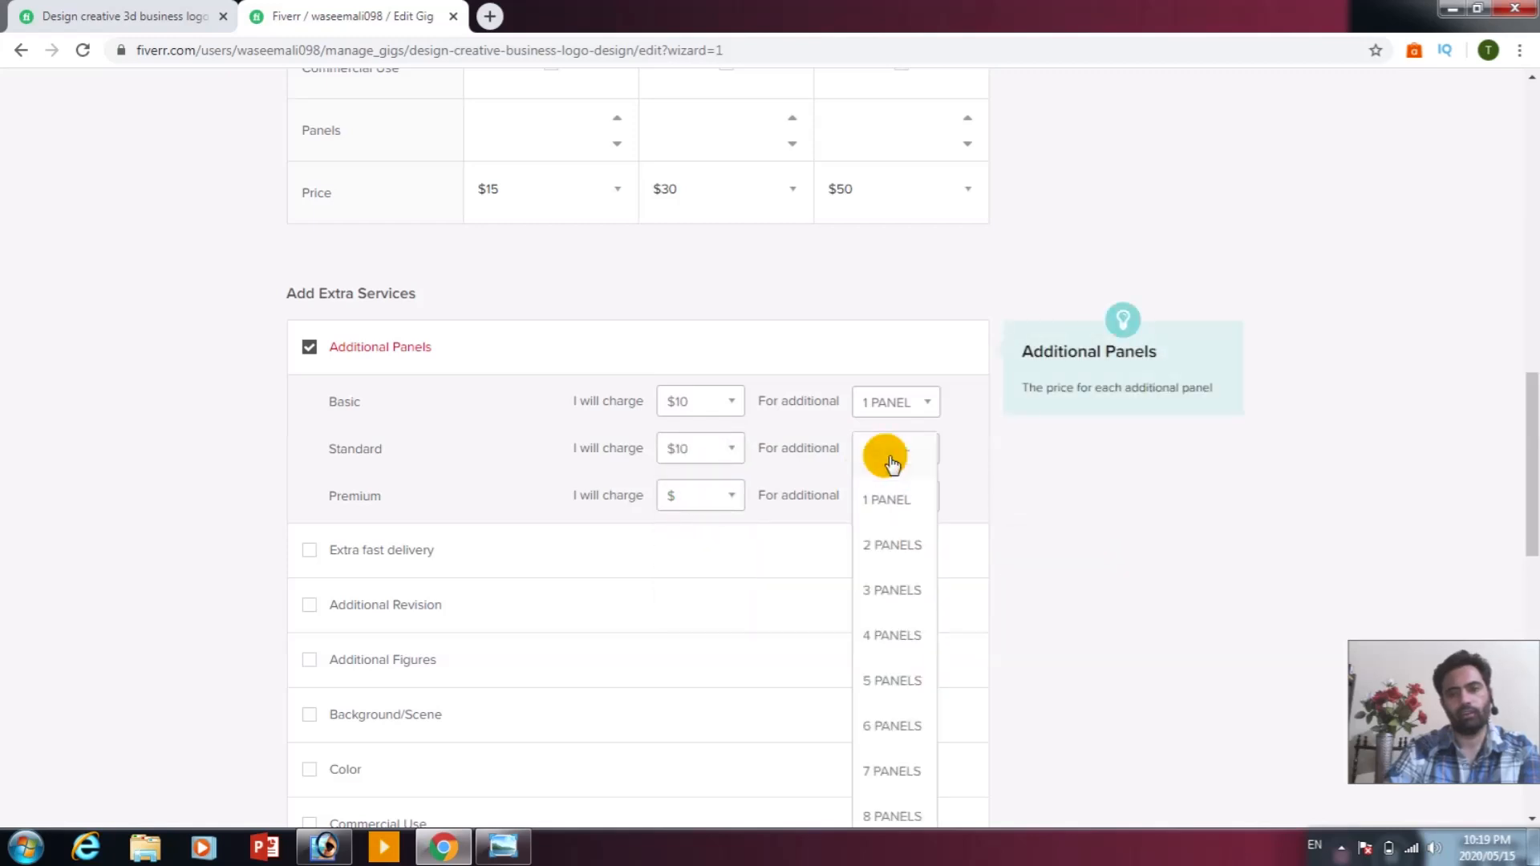
click(889, 500)
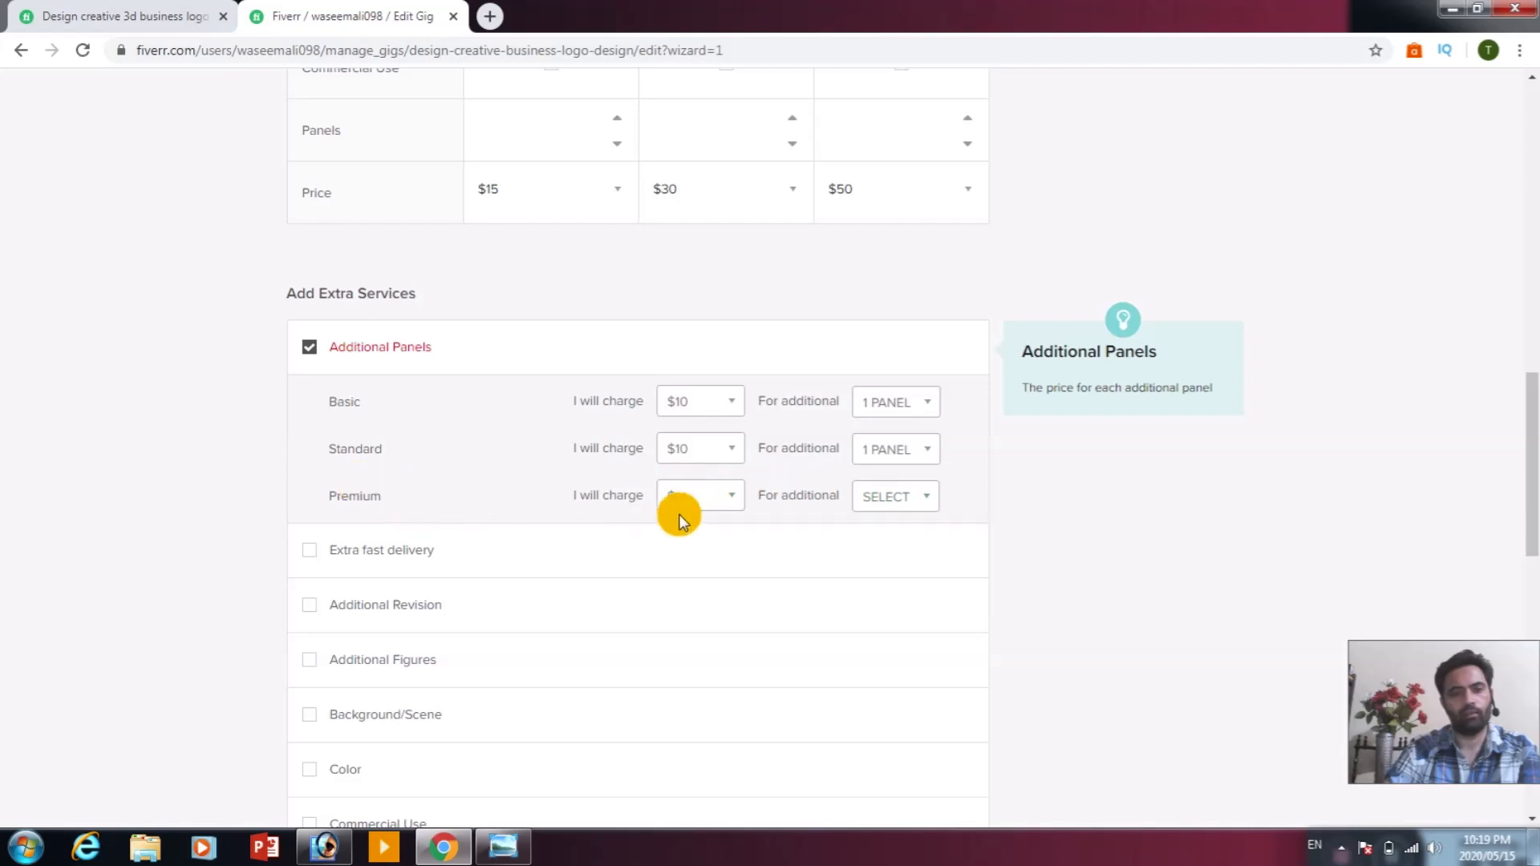
Under the Additional Panels extra service, charge $15 for 1 additional panel in the Premium package.
click(722, 495)
click(698, 633)
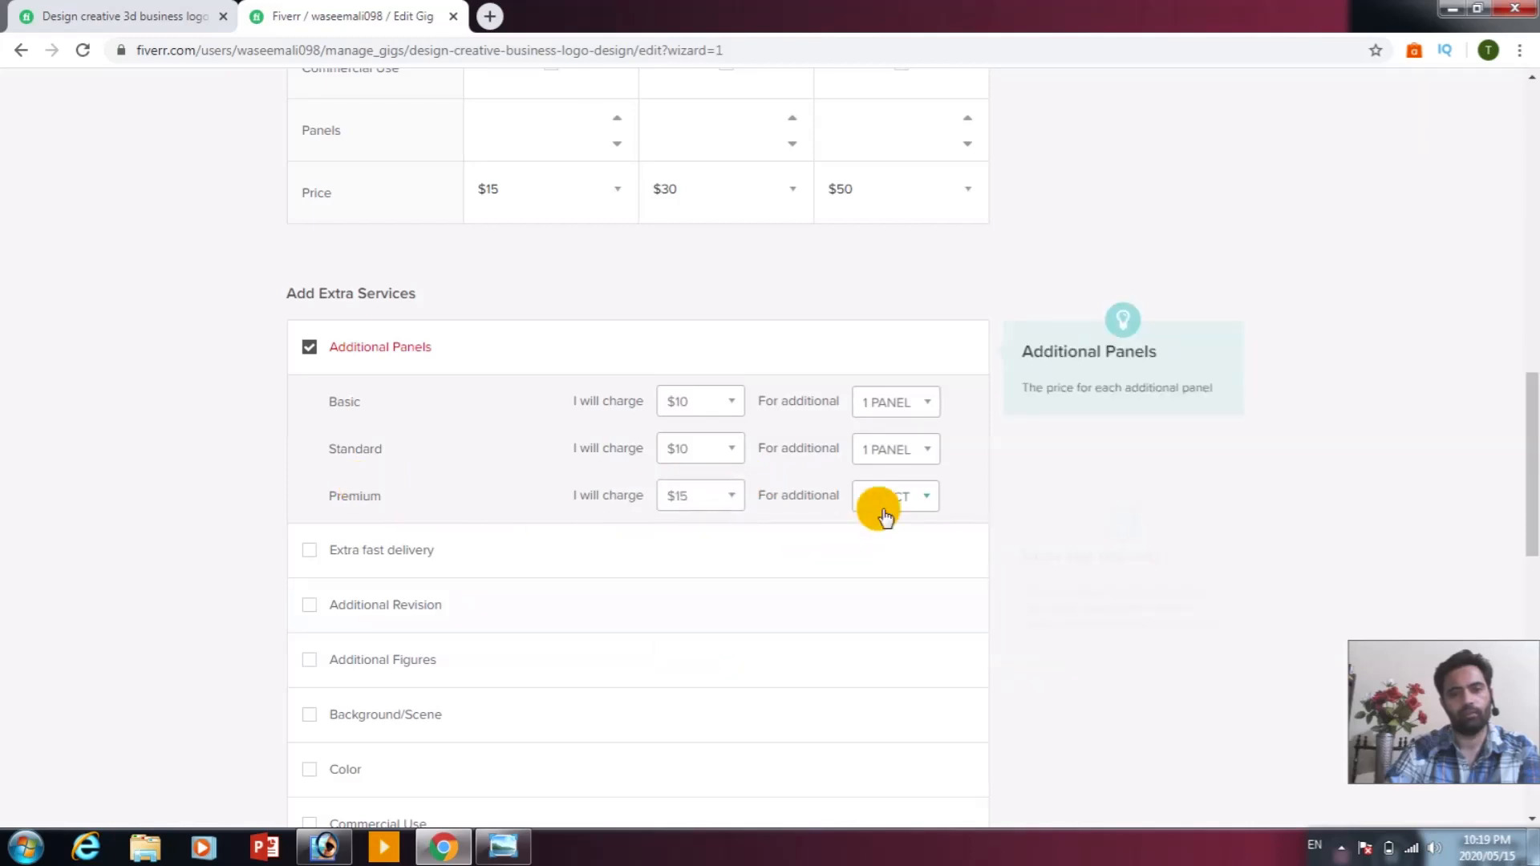
click(885, 516)
click(896, 544)
Try again to save the scope and pricing section and continue to the next gig section.
scroll(769, 563, down, 3)
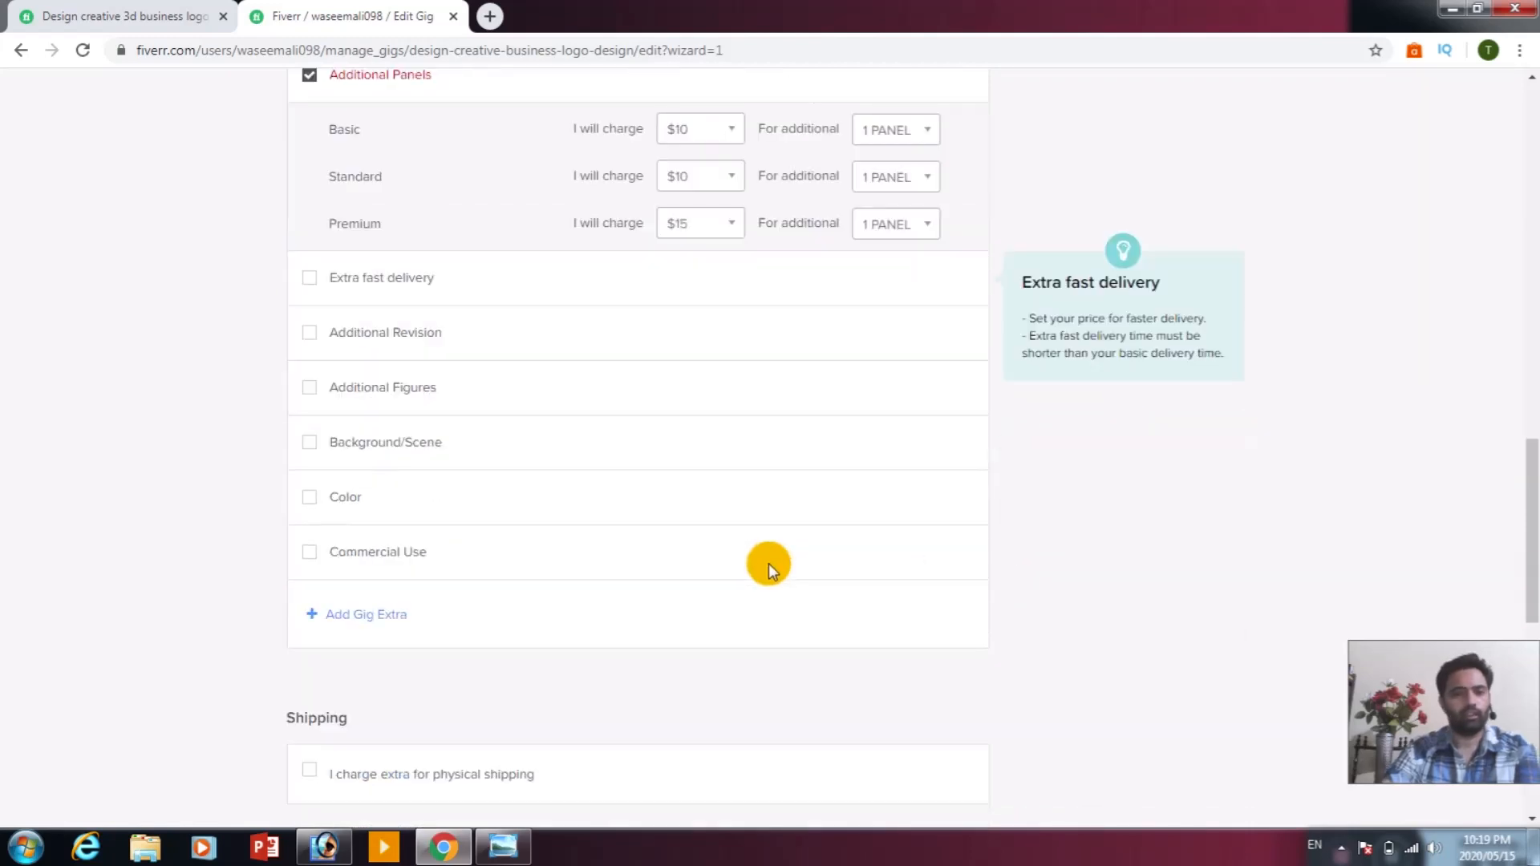
scroll(768, 563, down, 5)
click(911, 365)
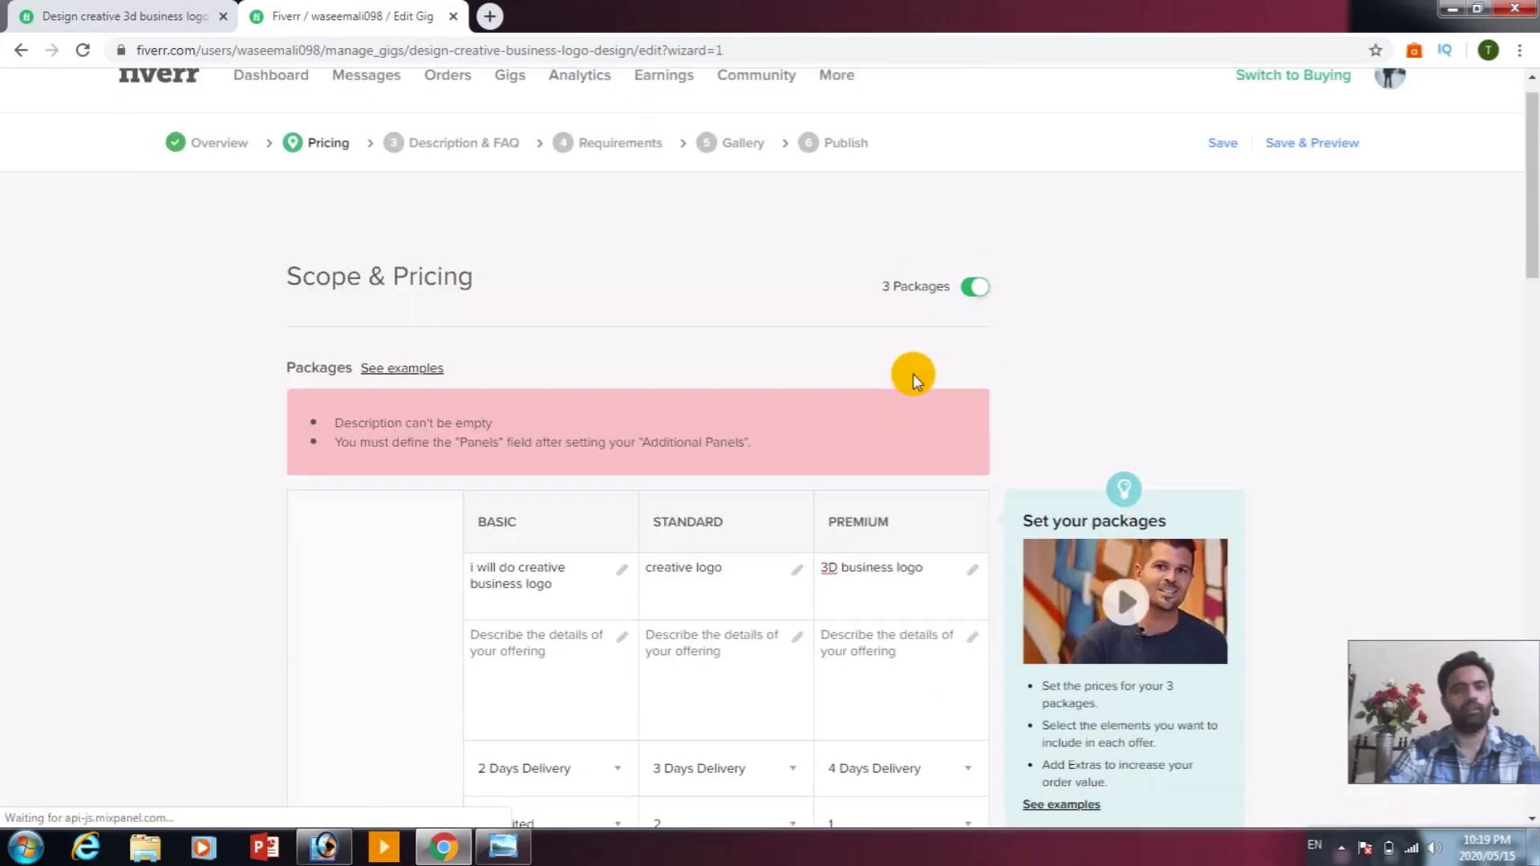
Examine the validation errors against the package table and the extra services in the scope and pricing section.
scroll(912, 373, down, 3)
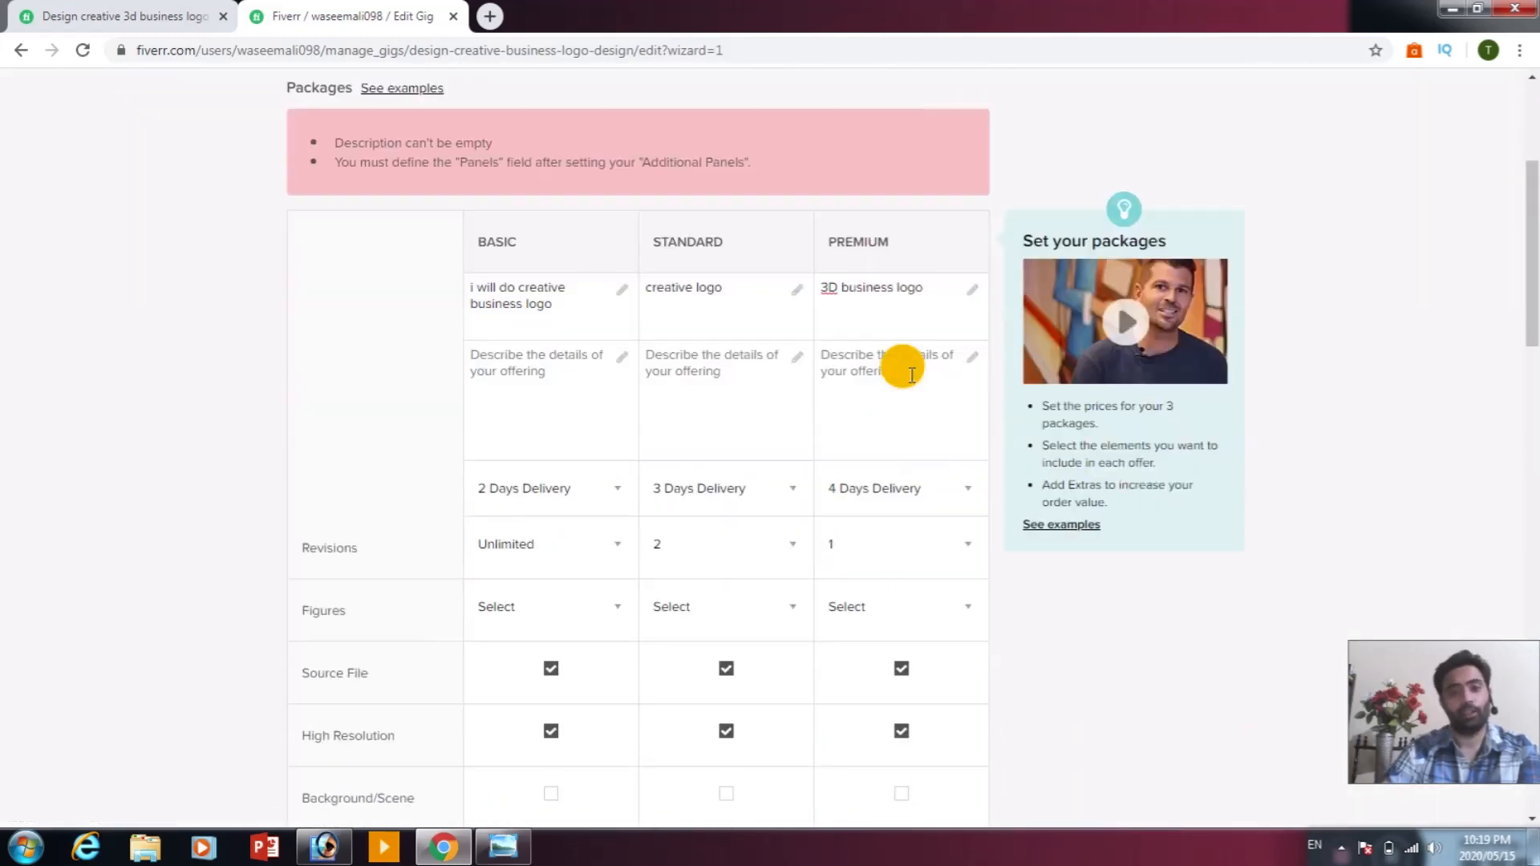
scroll(912, 374, down, 10)
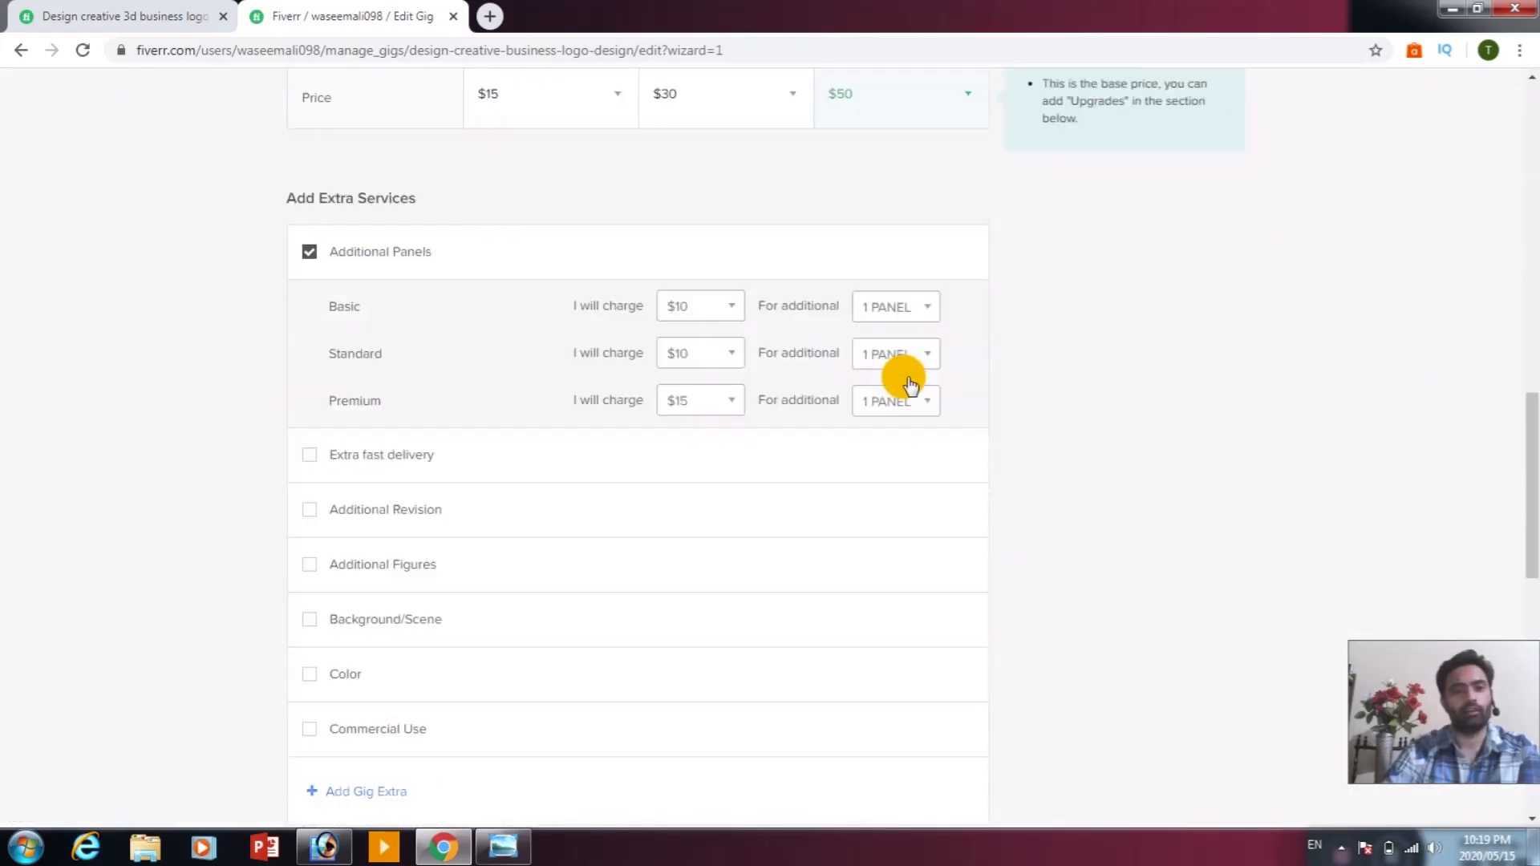
scroll(912, 385, down, 6)
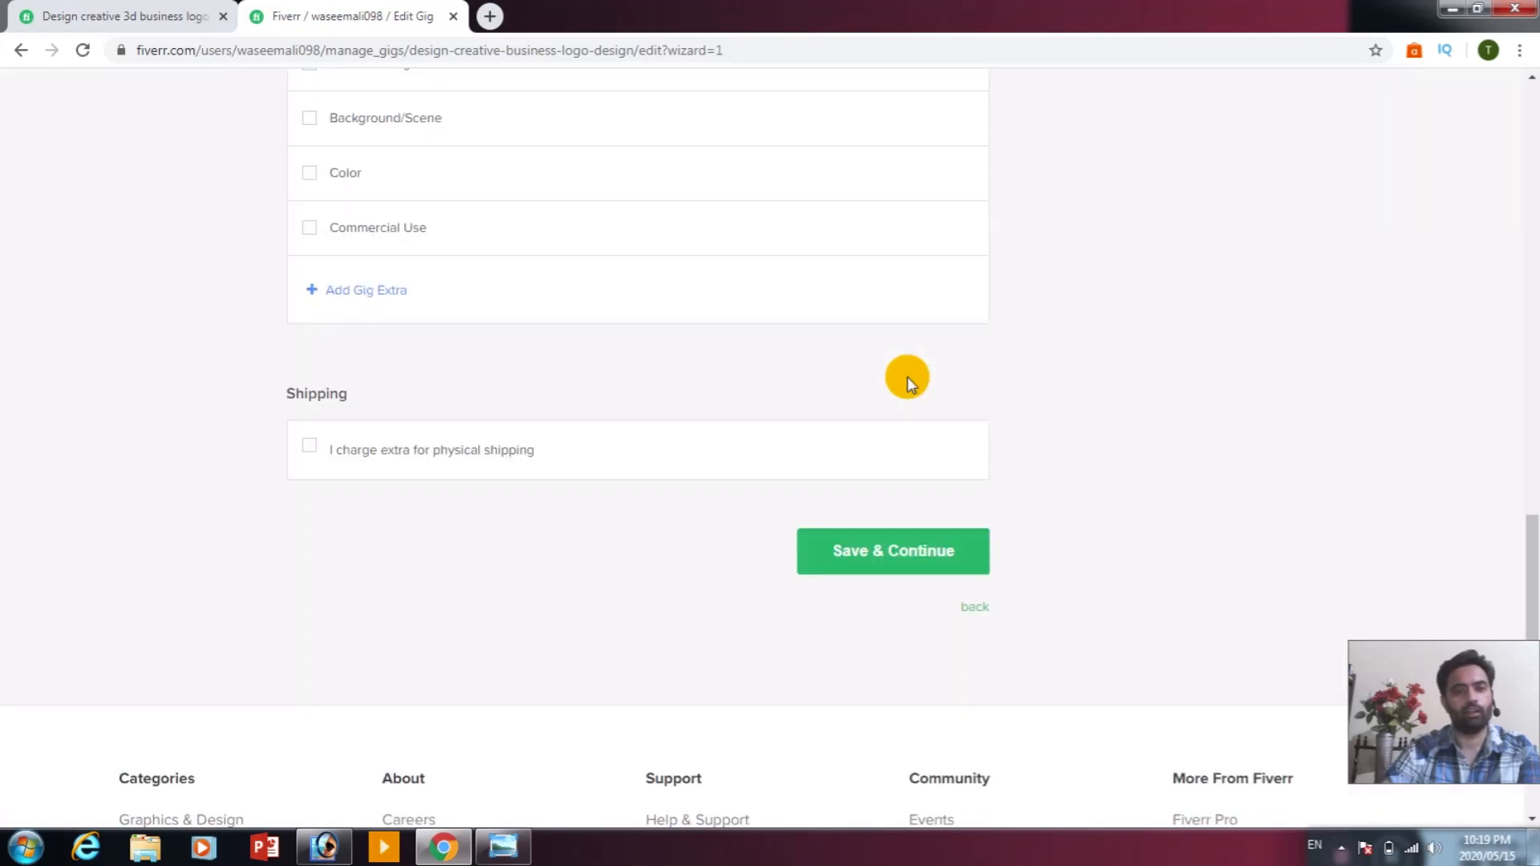
scroll(859, 477, up, 5)
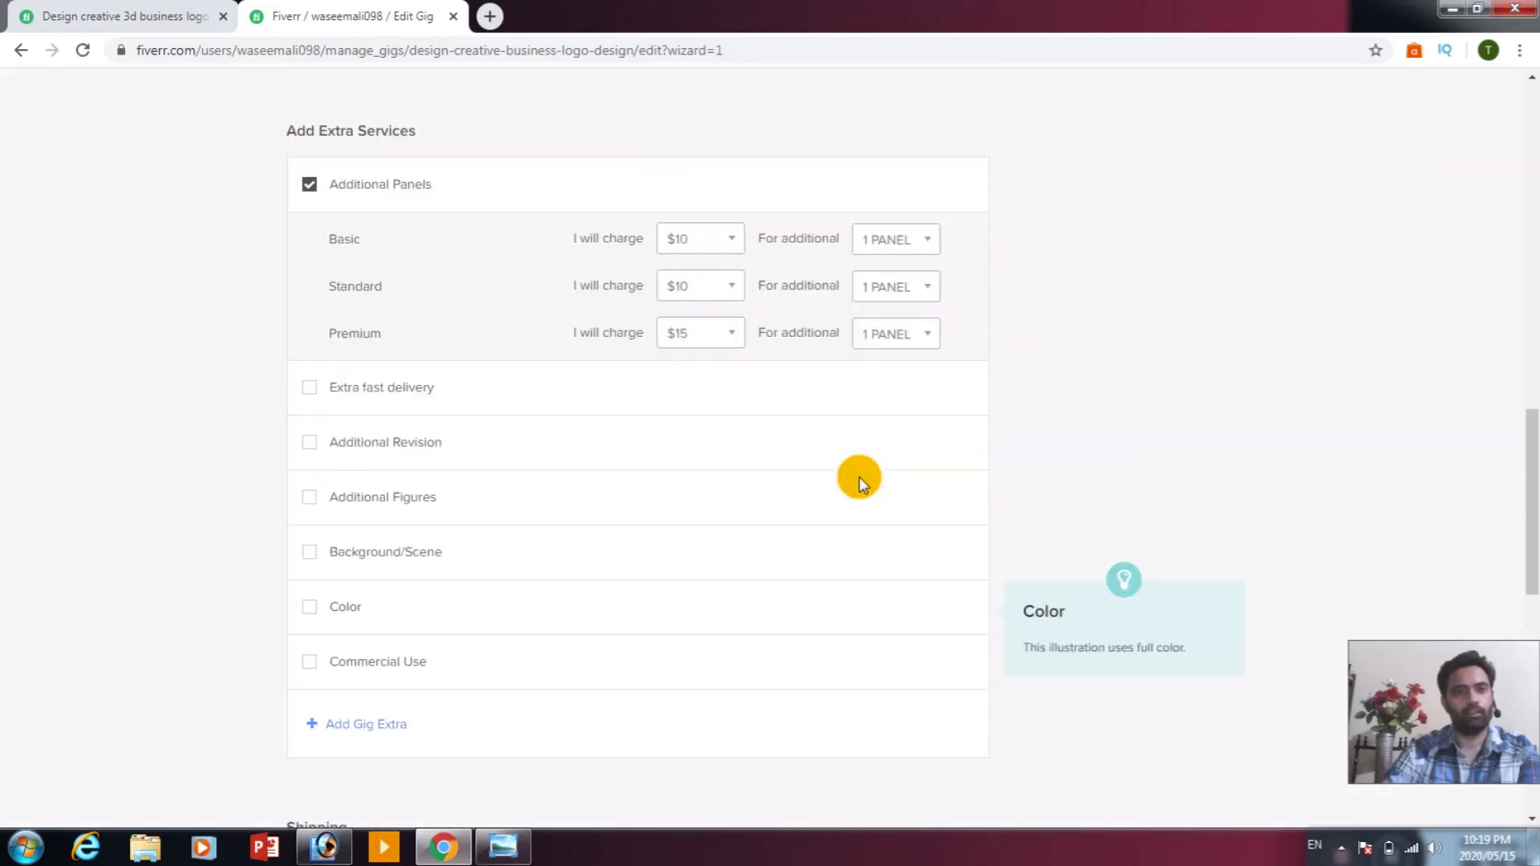
scroll(859, 476, up, 12)
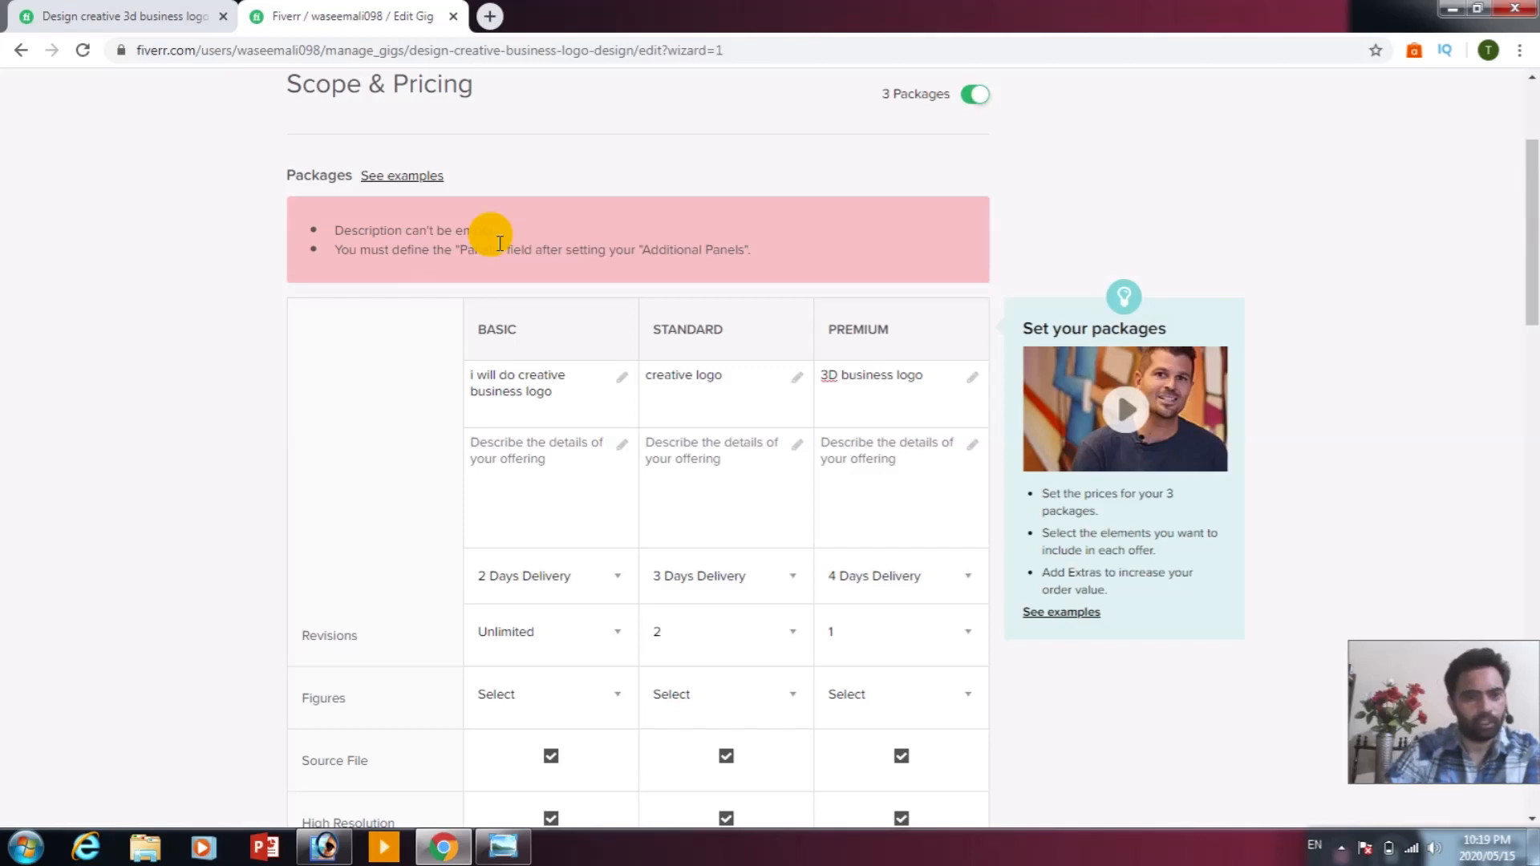
scroll(494, 239, down, 2)
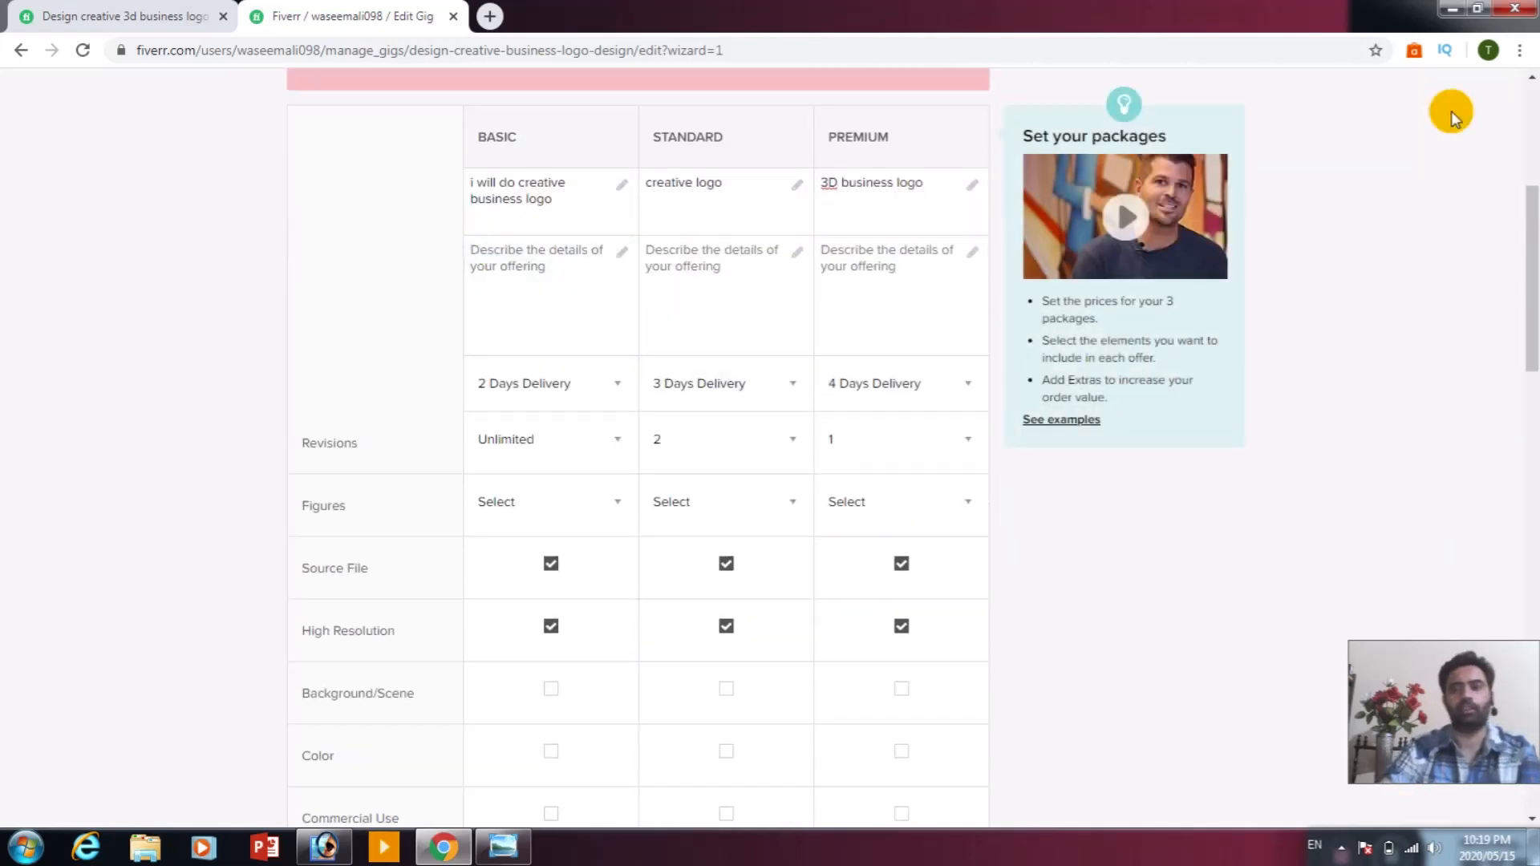
click(1453, 10)
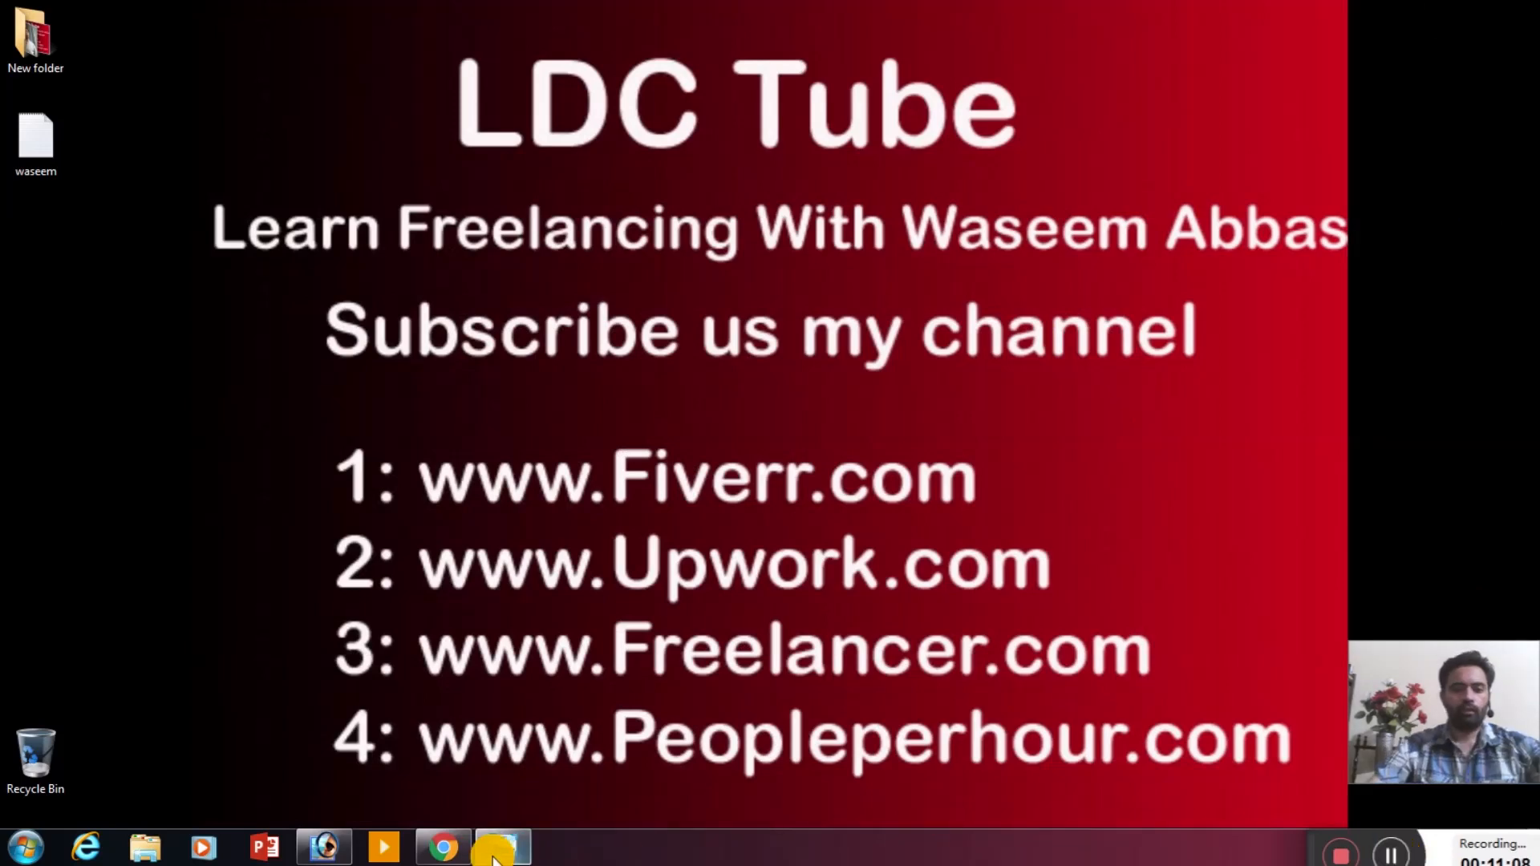
click(437, 854)
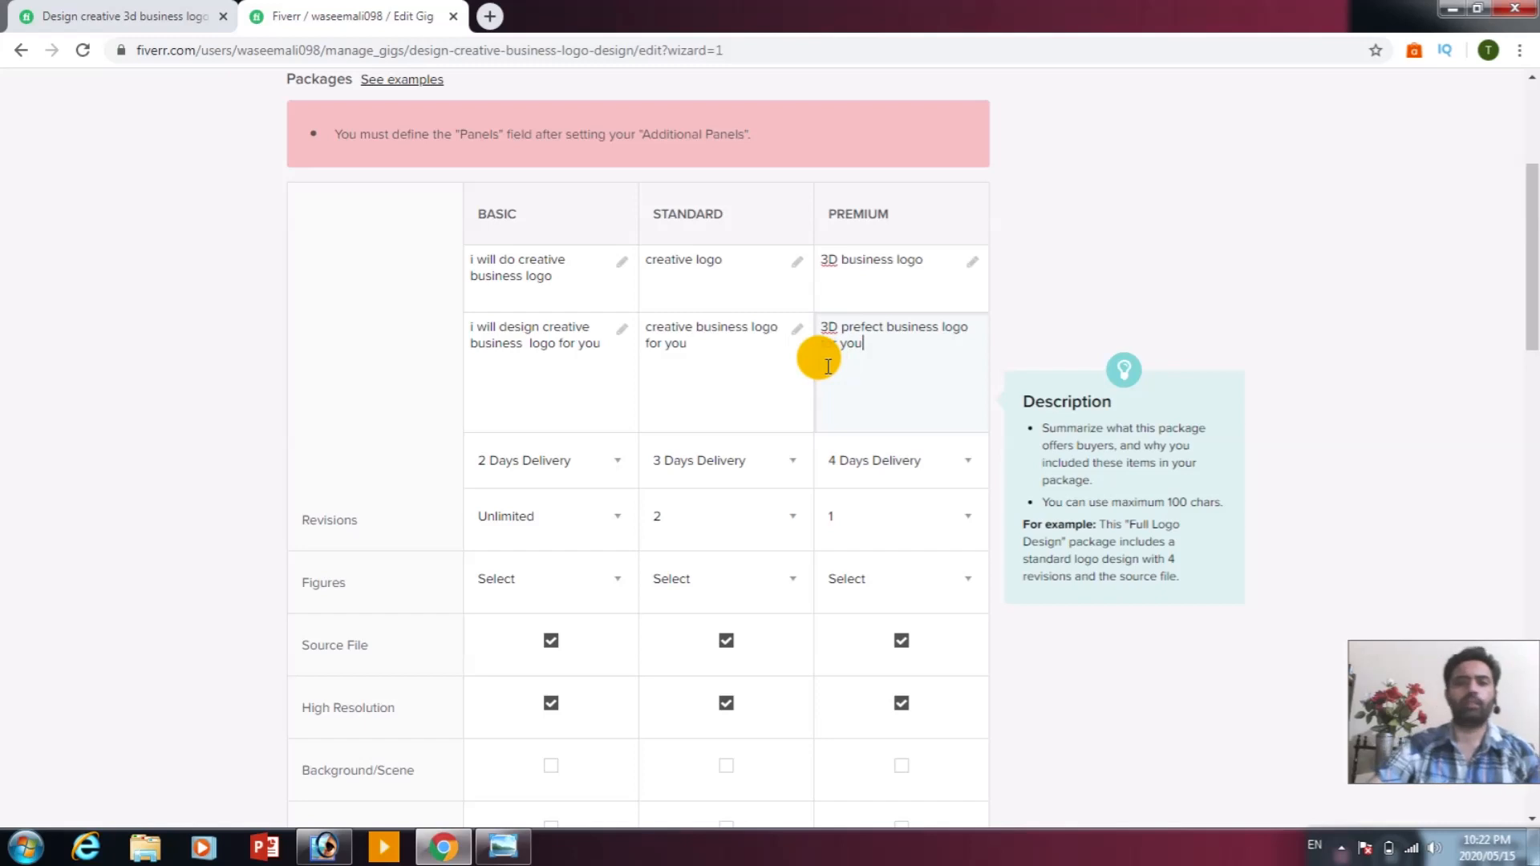
Recheck the package rows and extra services against the remaining Panels error, and retry saving the pricing section.
scroll(845, 364, down, 8)
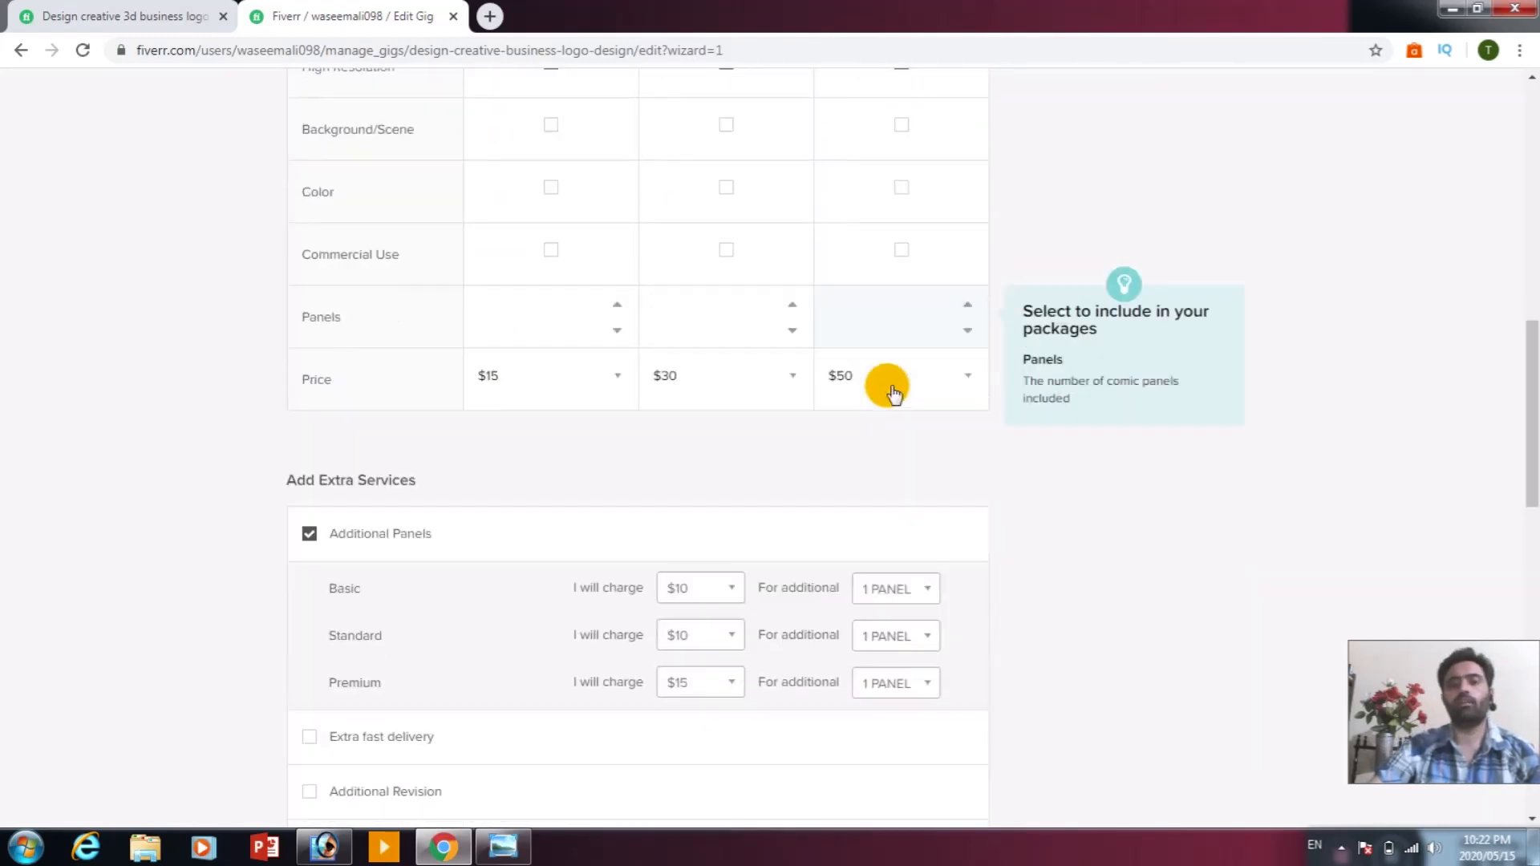
scroll(893, 393, down, 8)
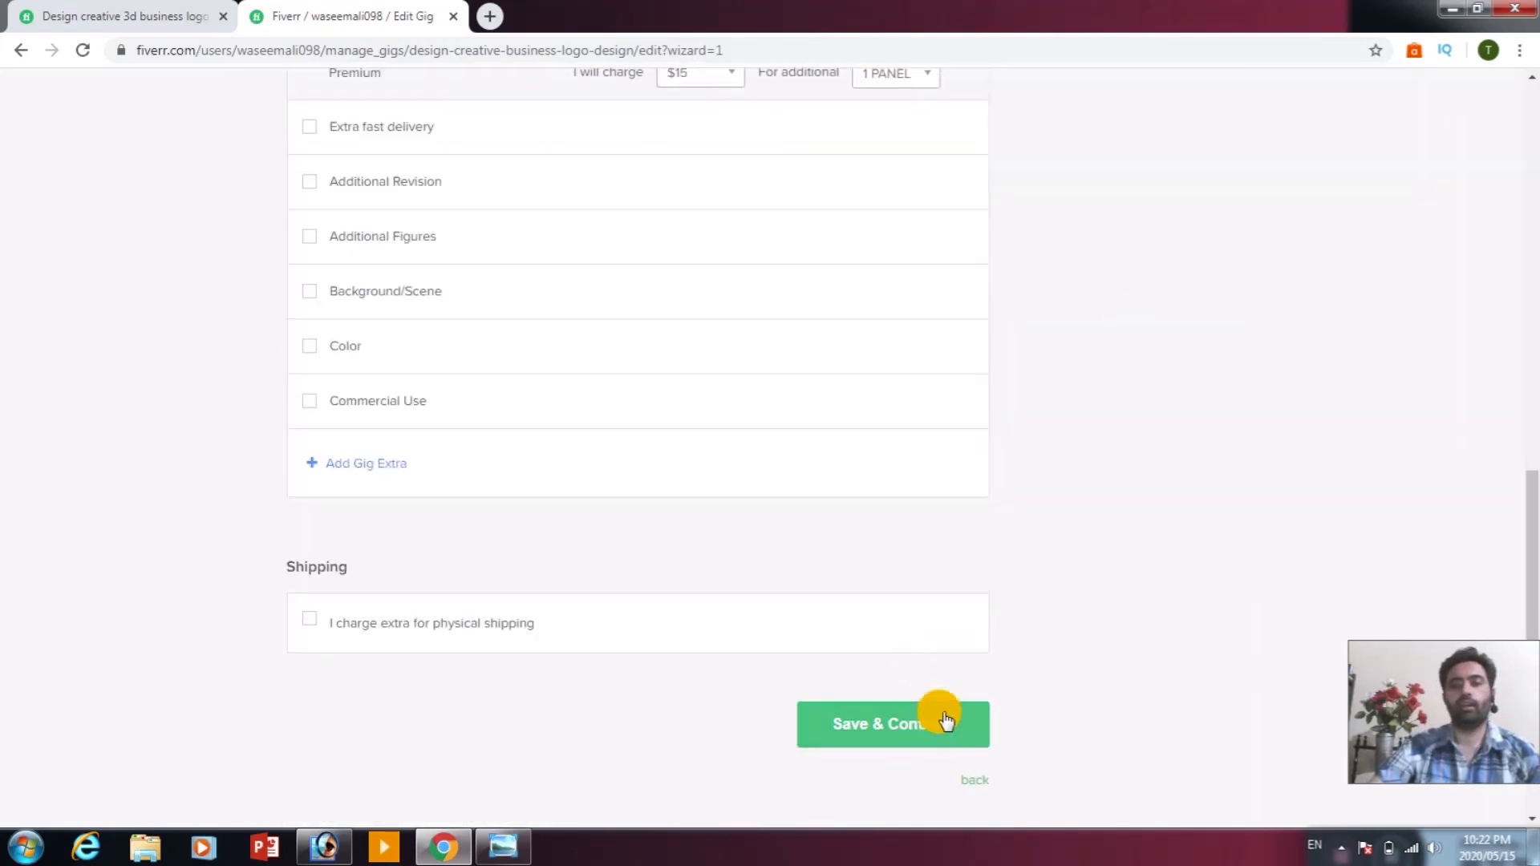
scroll(908, 544, up, 6)
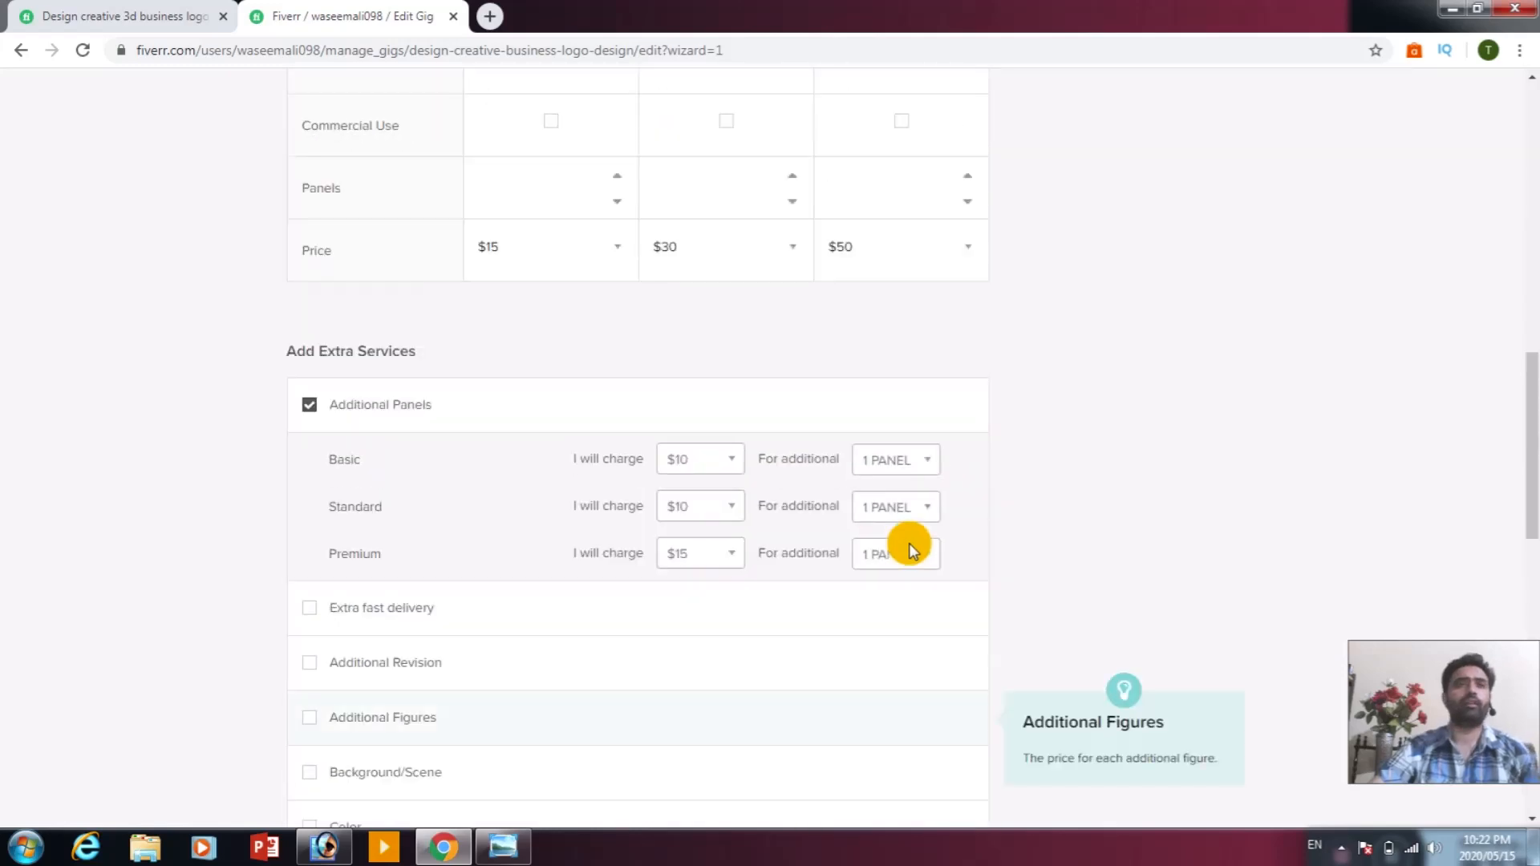
scroll(908, 542, up, 6)
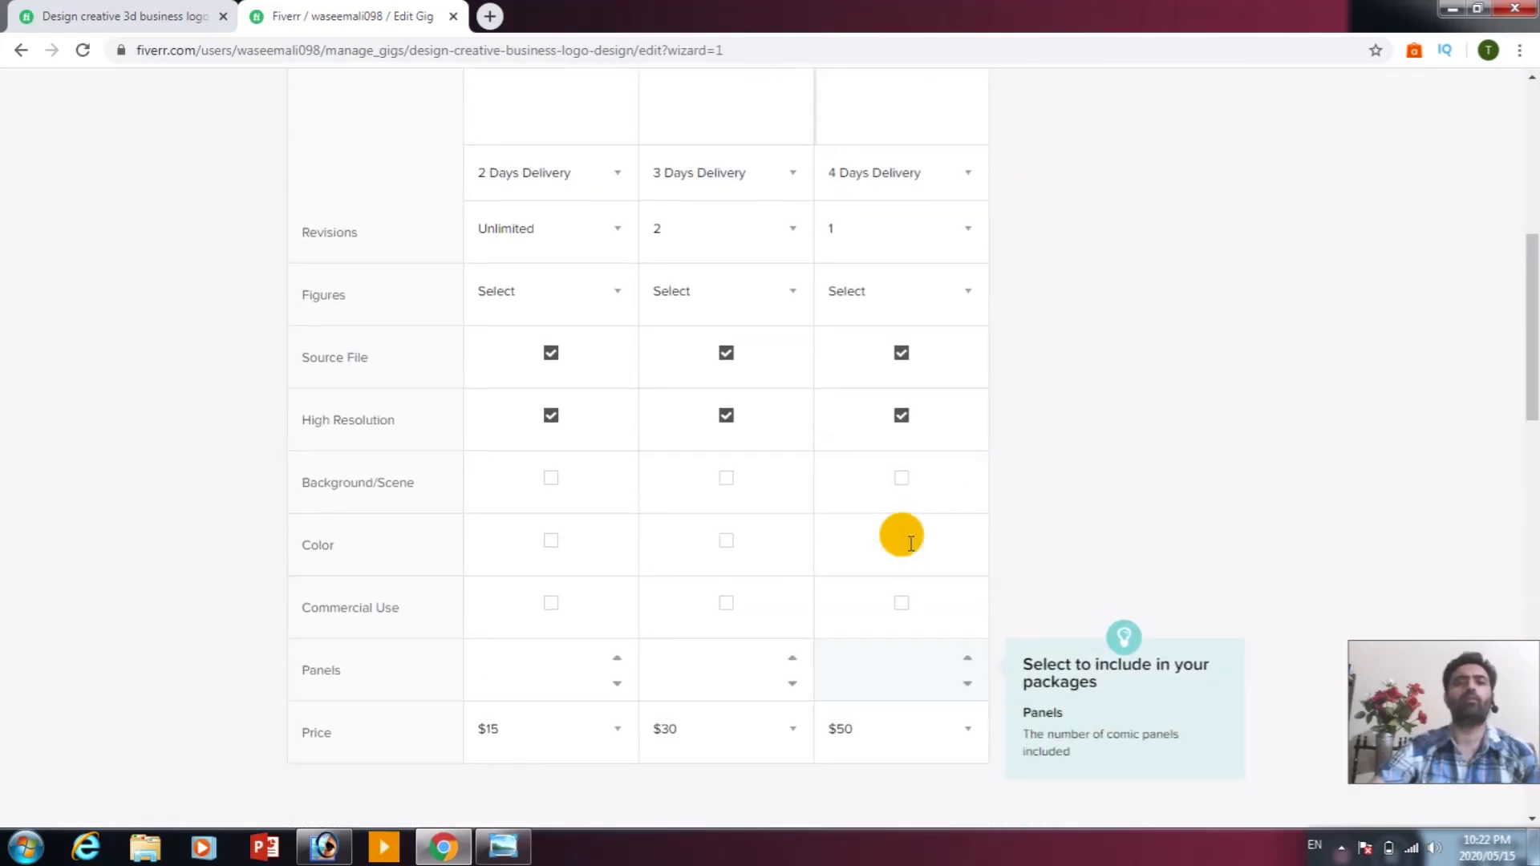
scroll(906, 539, up, 7)
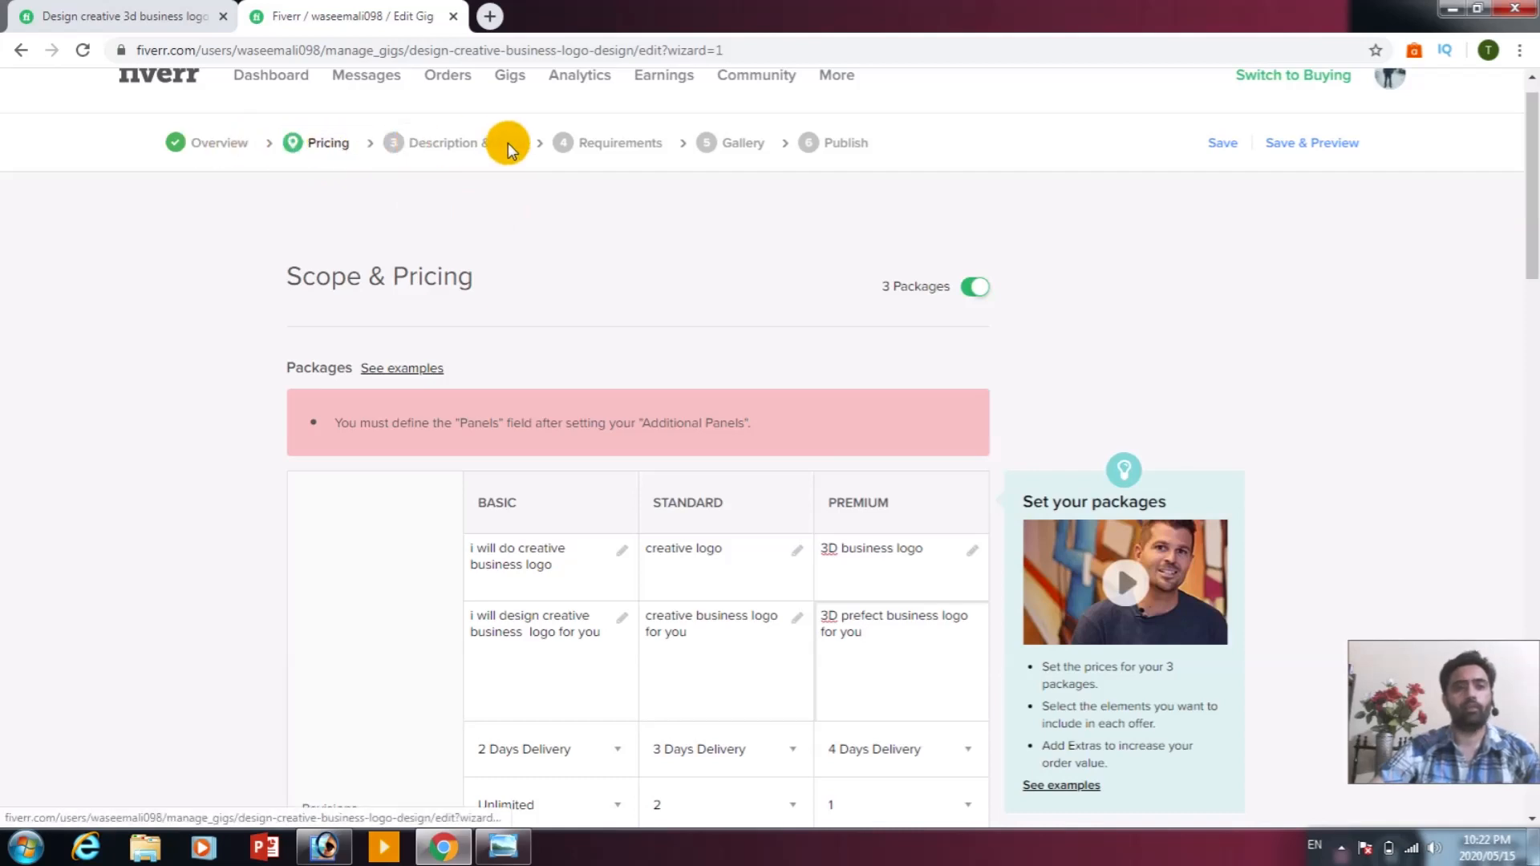
scroll(730, 258, down, 19)
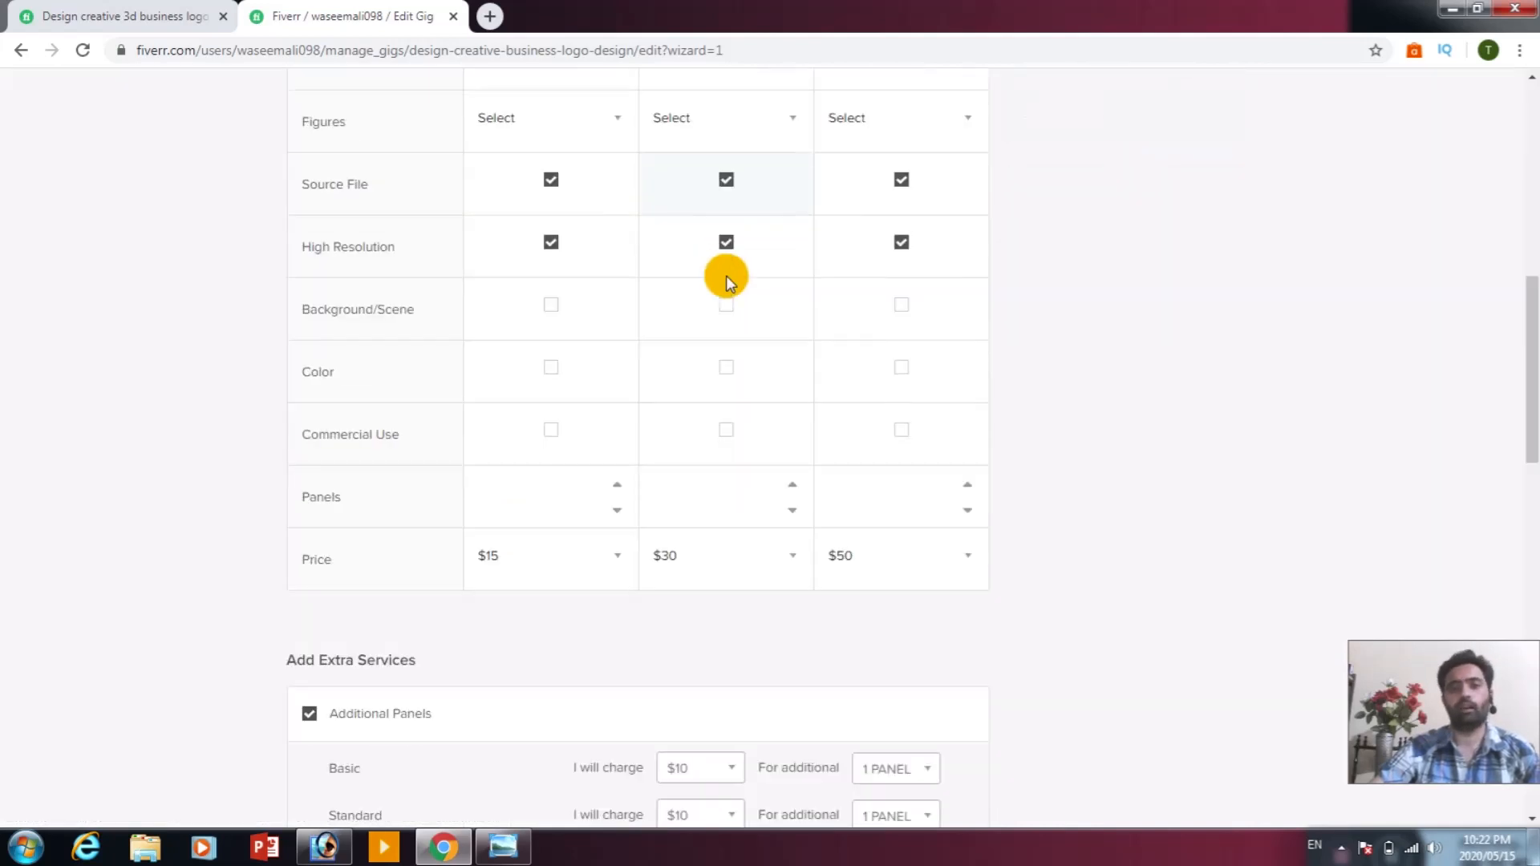
click(904, 723)
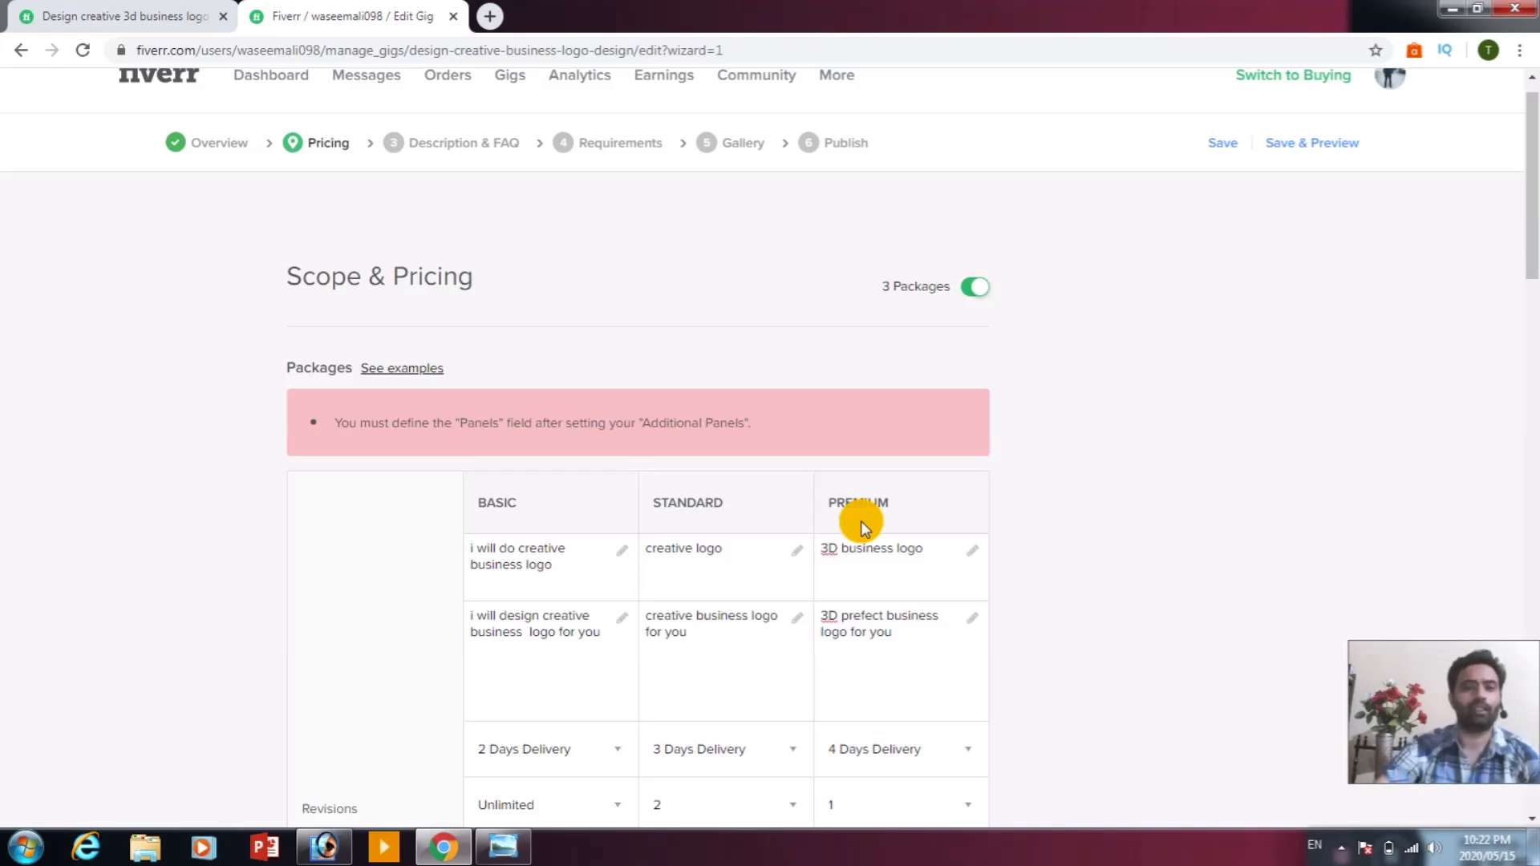
Remove the Additional Panels extra service and save the pricing section to continue to Description & FAQ.
scroll(859, 522, down, 1)
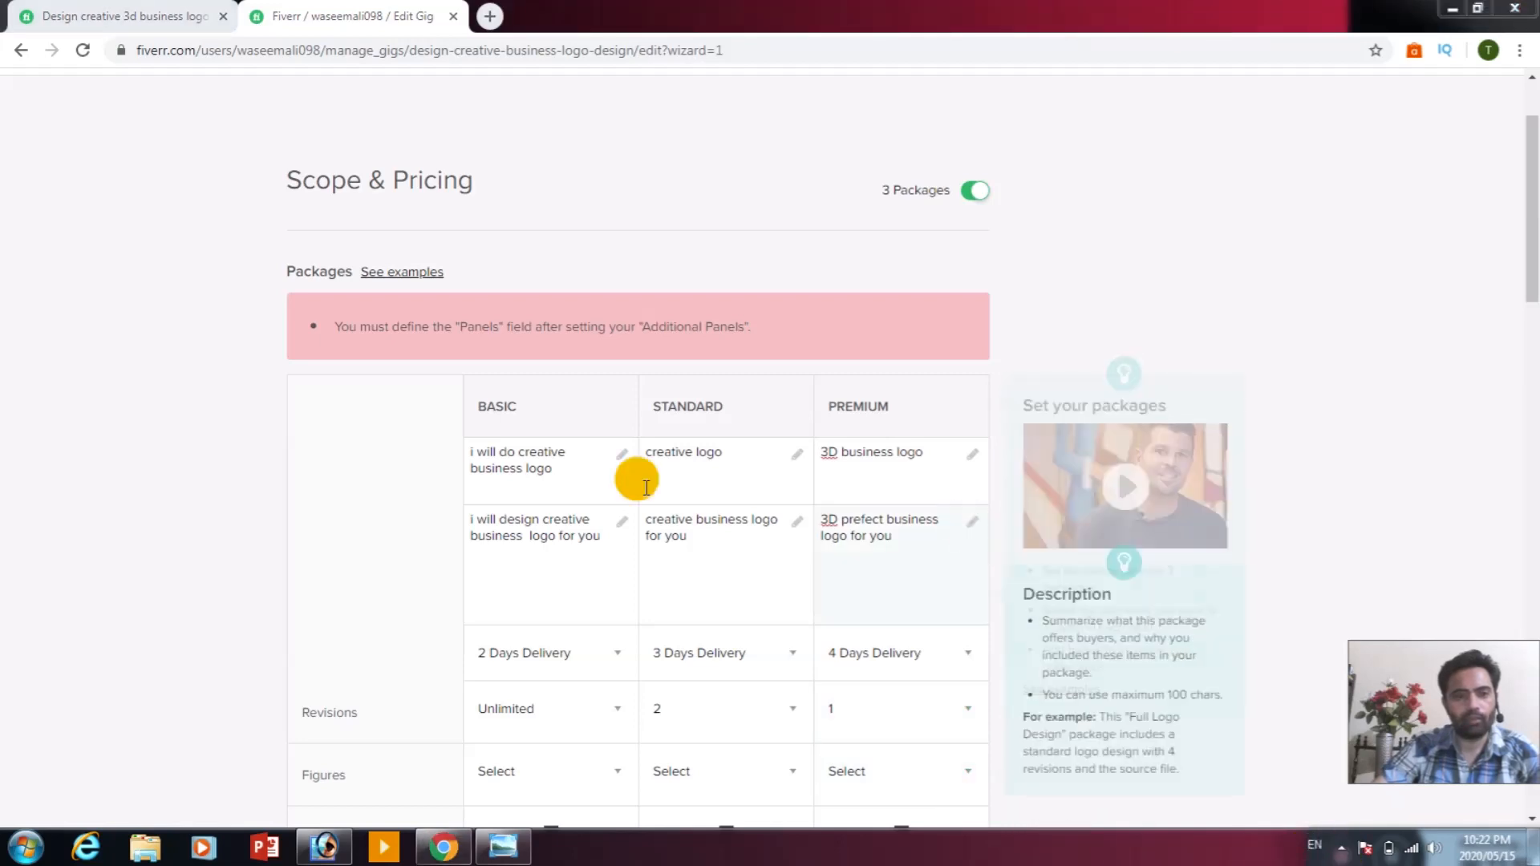
scroll(646, 484, down, 8)
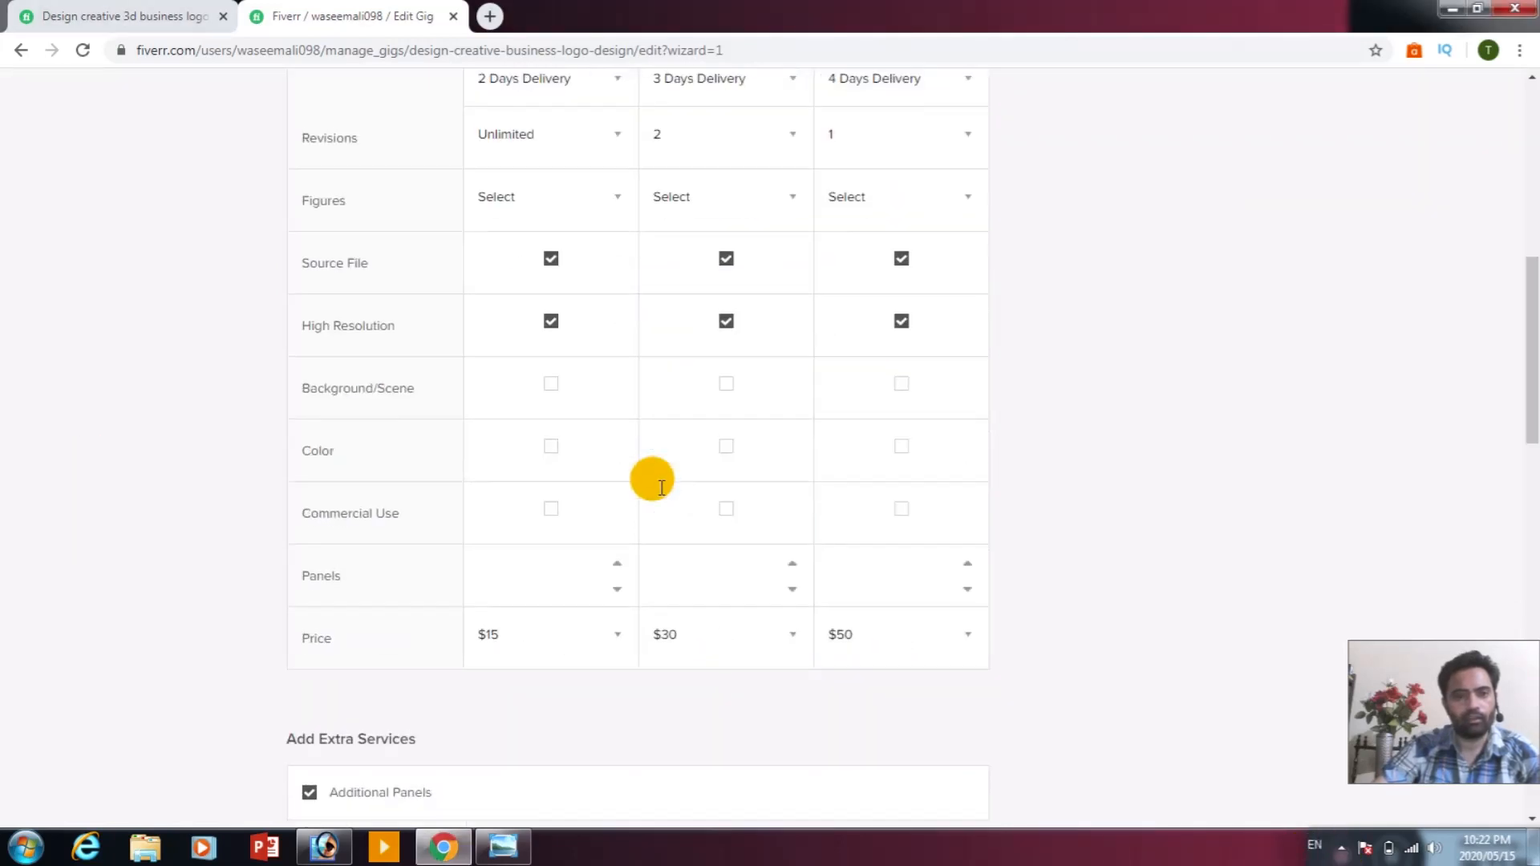
scroll(521, 433, down, 2)
click(309, 306)
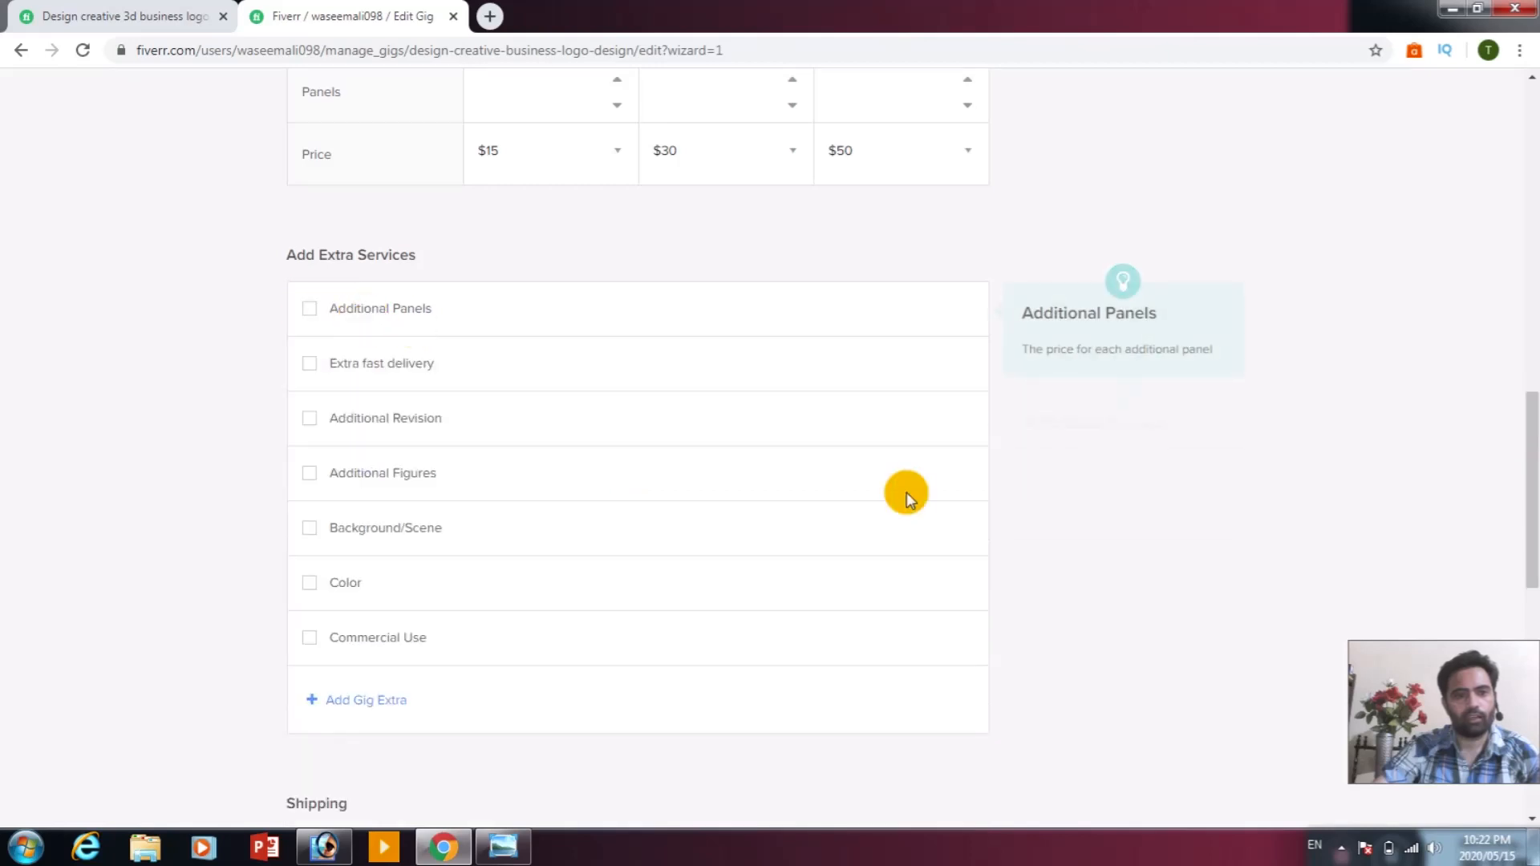
scroll(923, 562, down, 6)
click(916, 473)
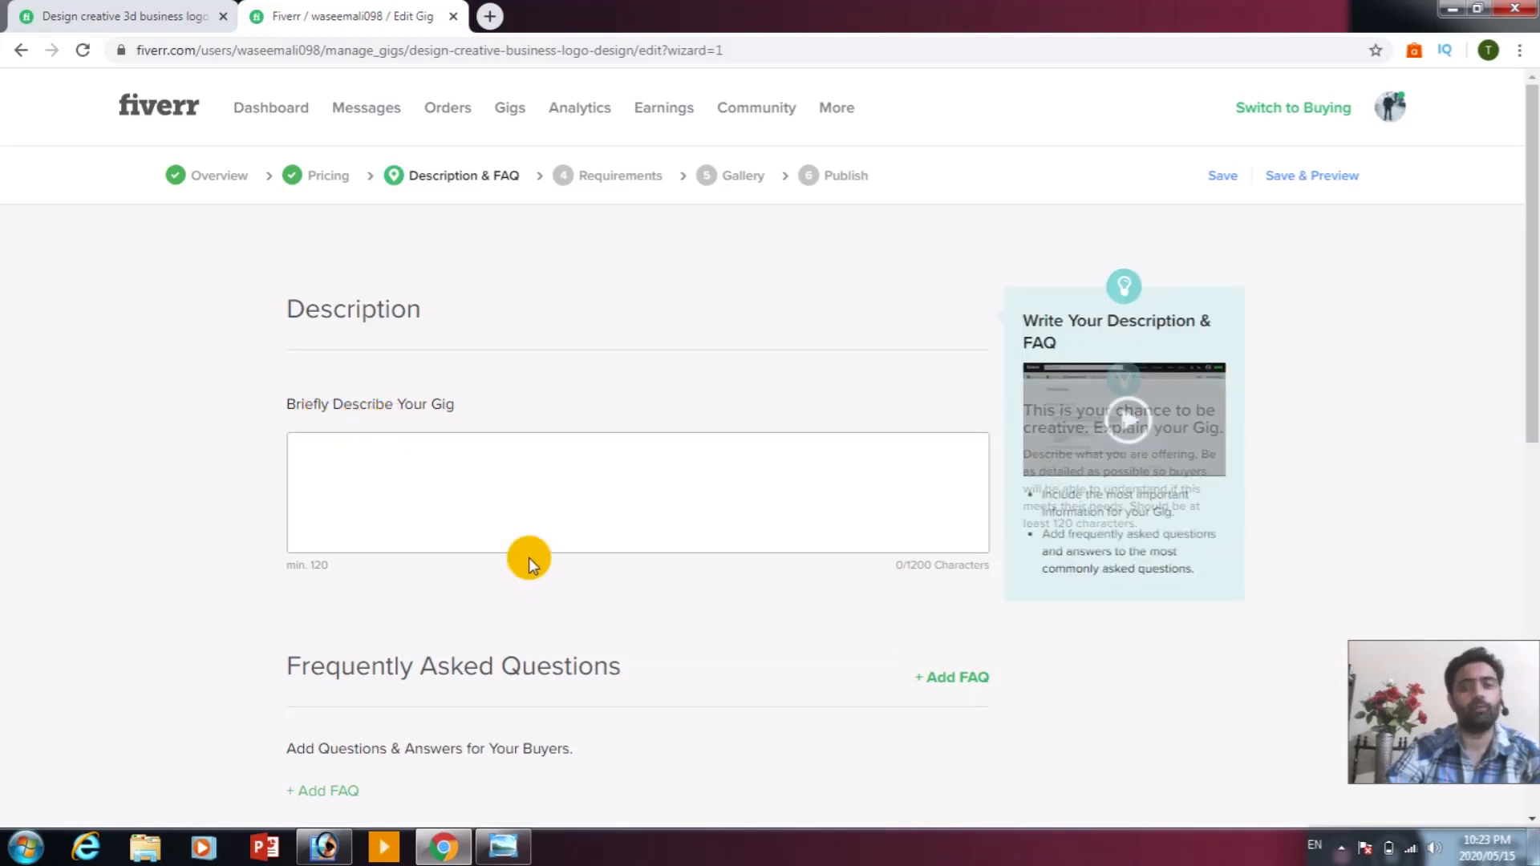
Start the gig description with "i will design a creative and professional business logo design".
click(416, 448)
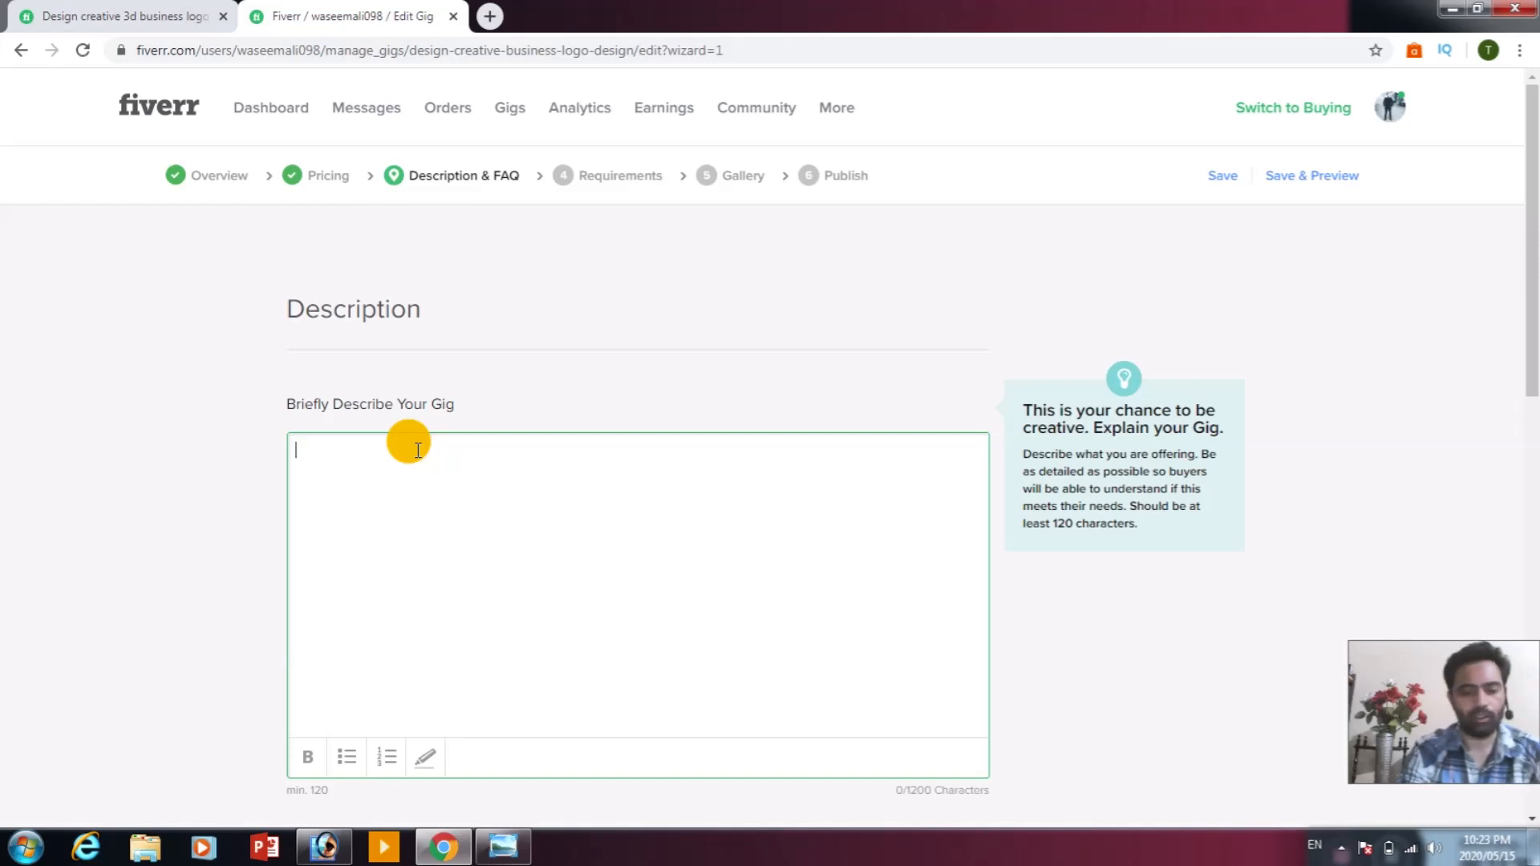
text(i will d)
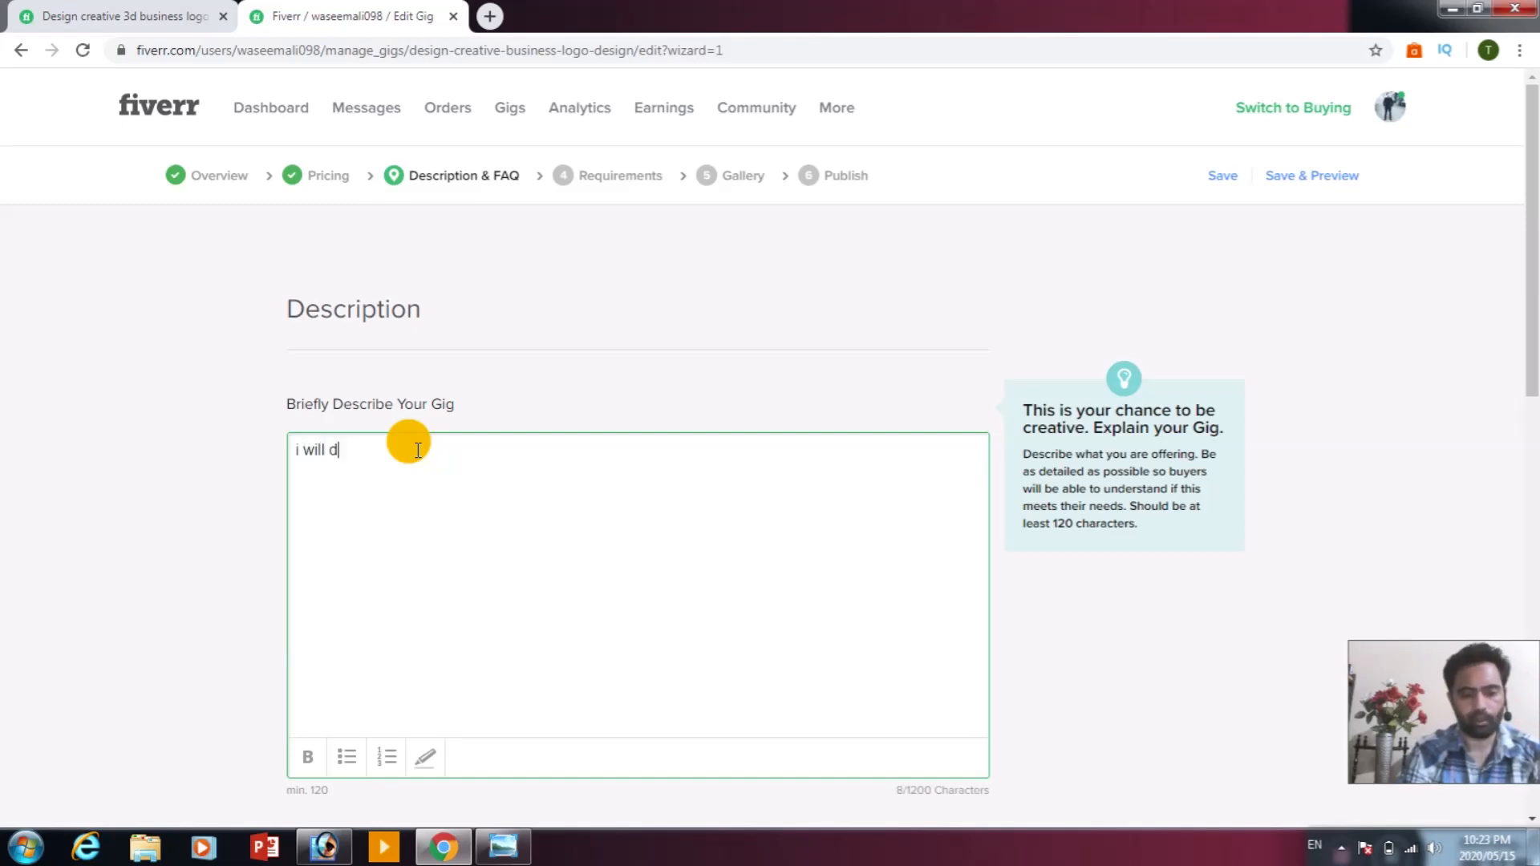
text(esign a)
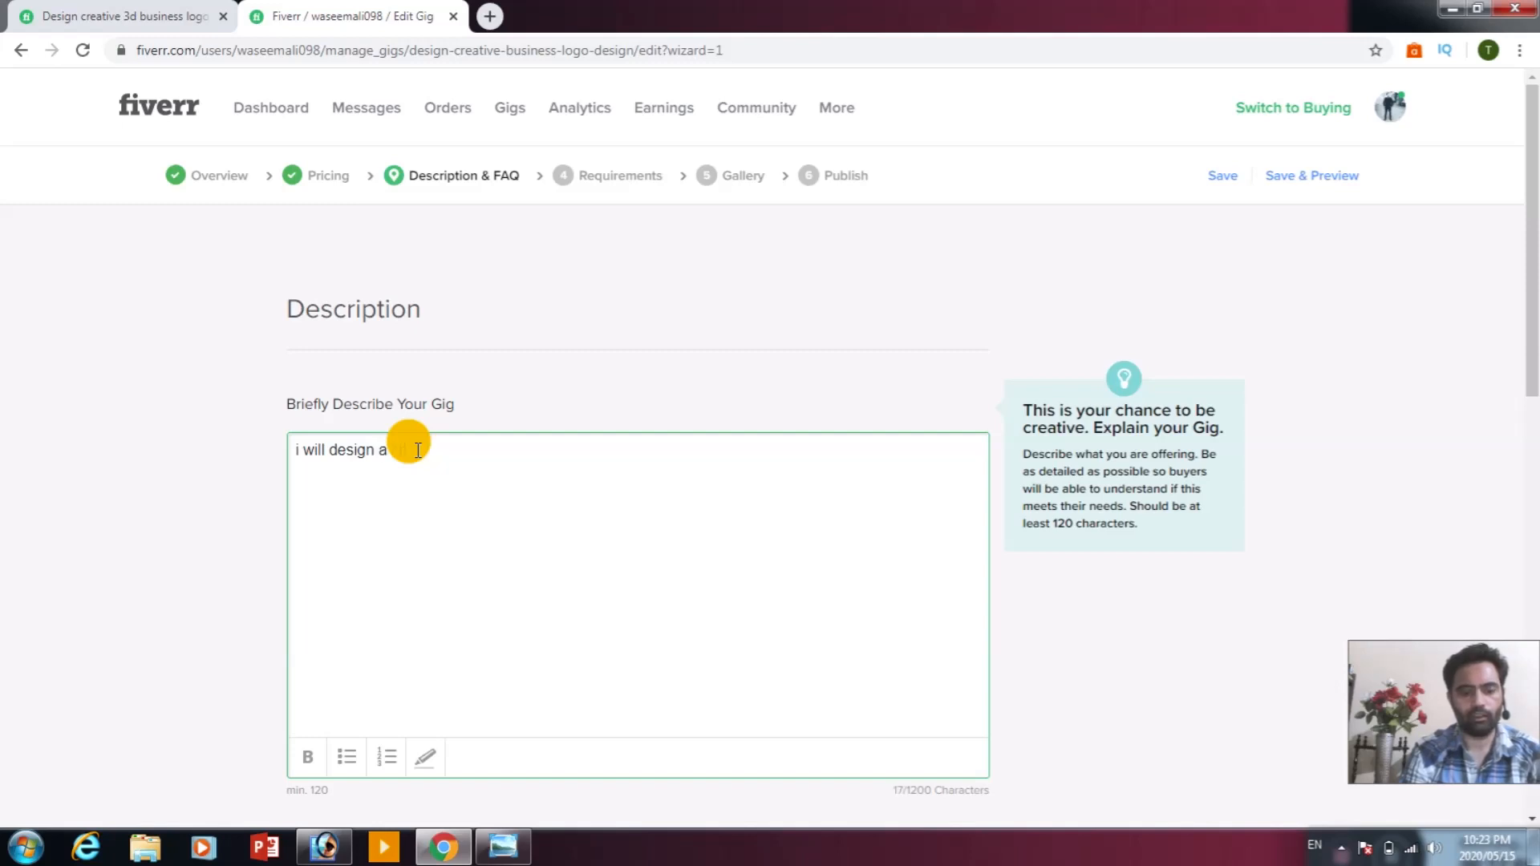
text( crea)
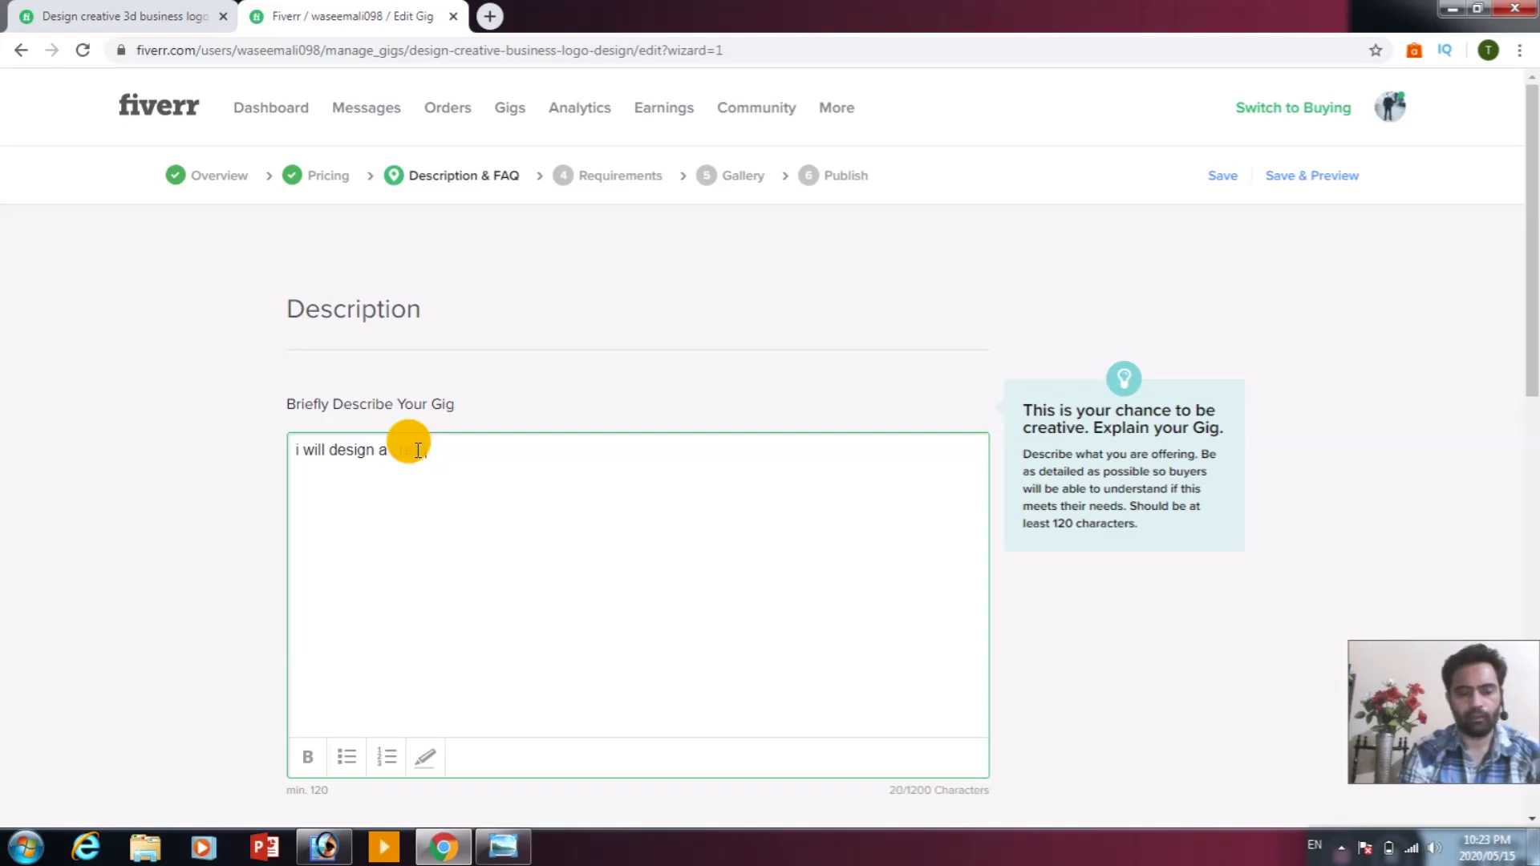
text(tive )
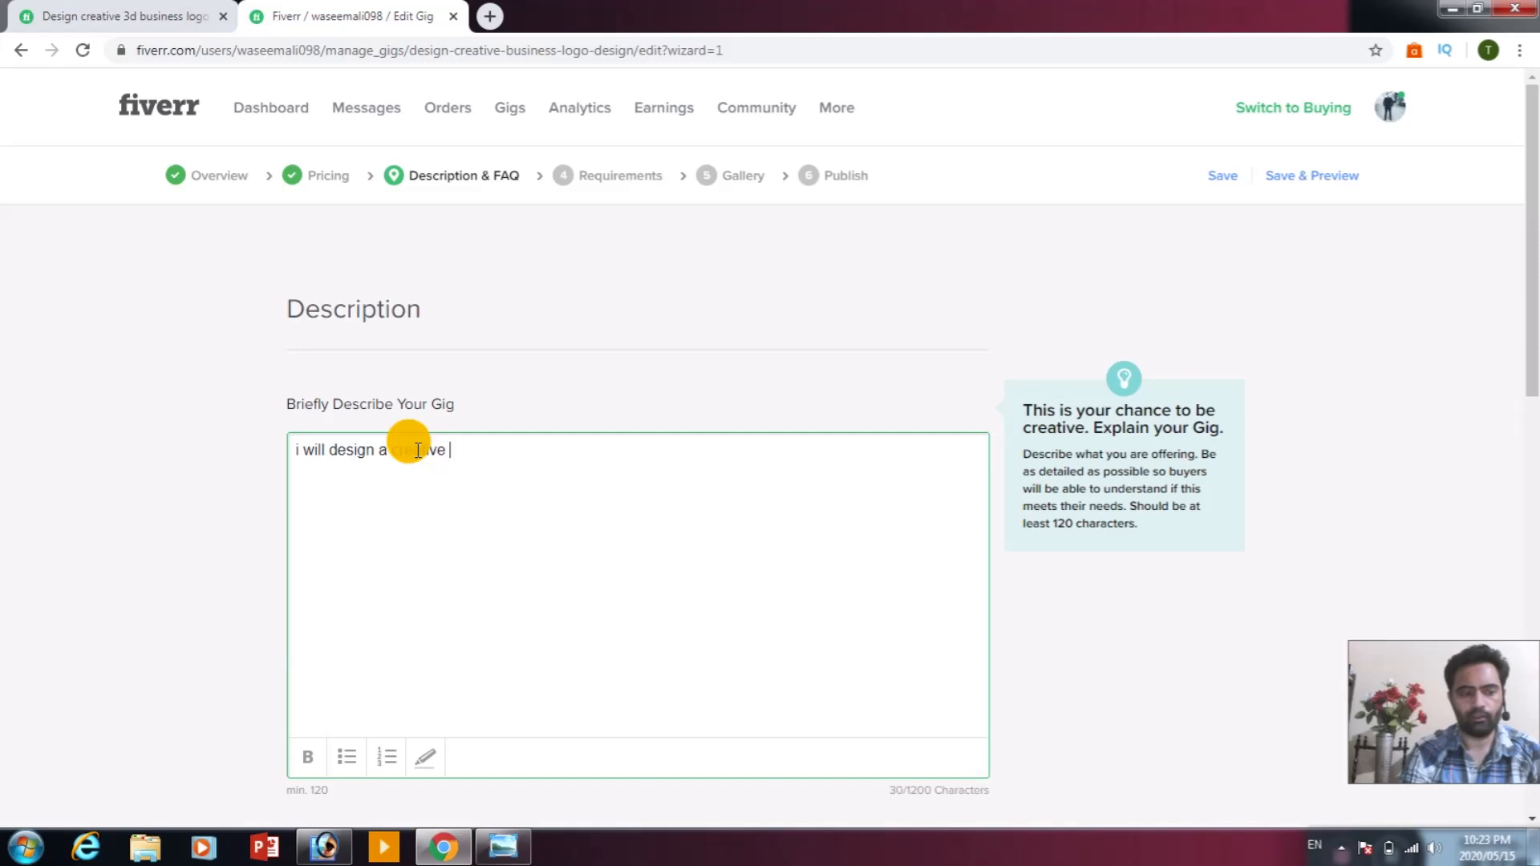
text(and pro)
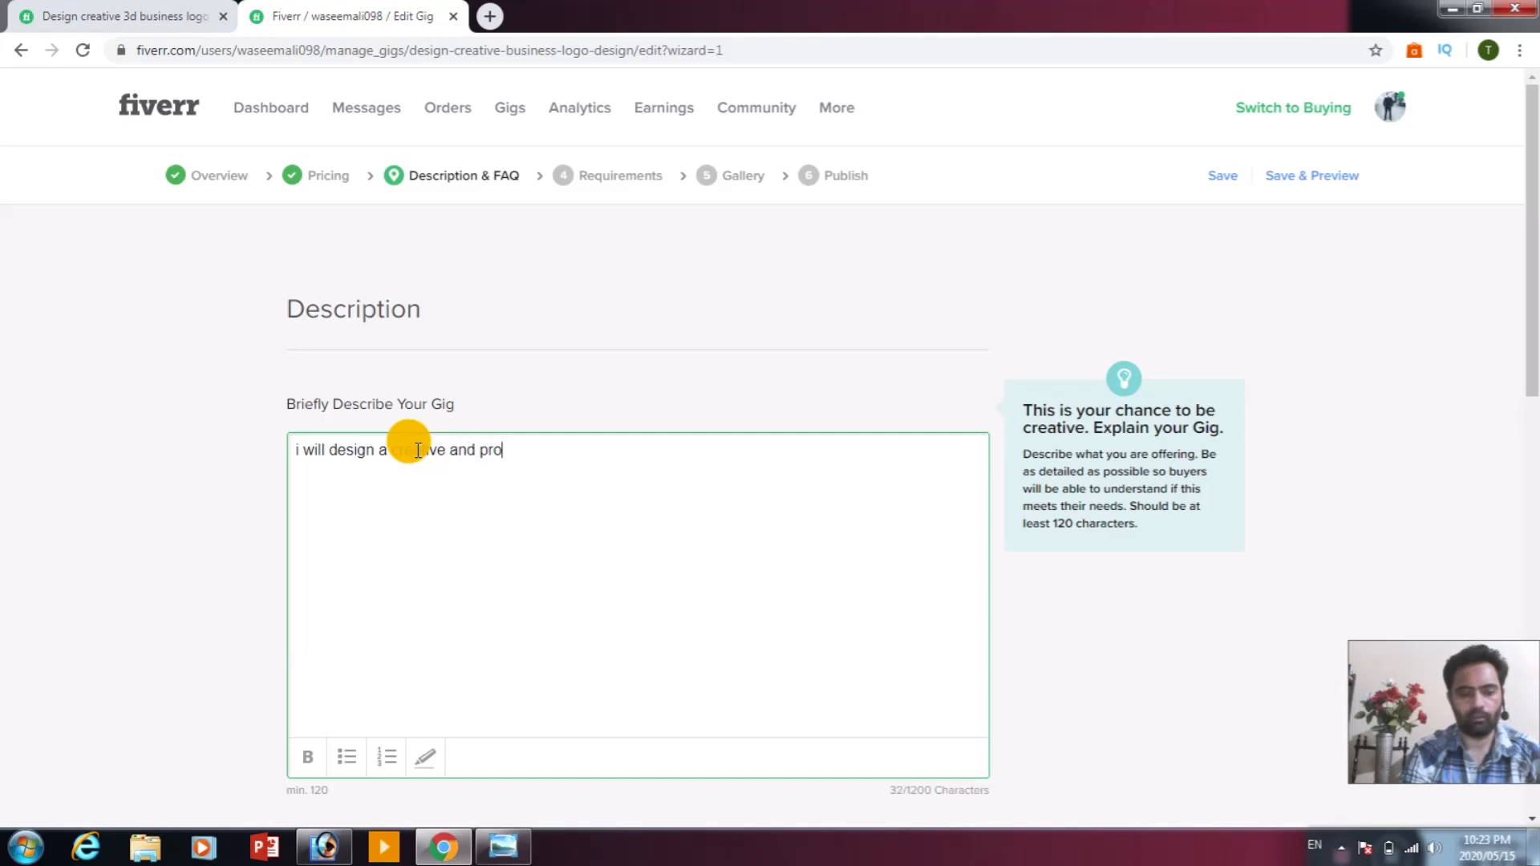
text(fessional )
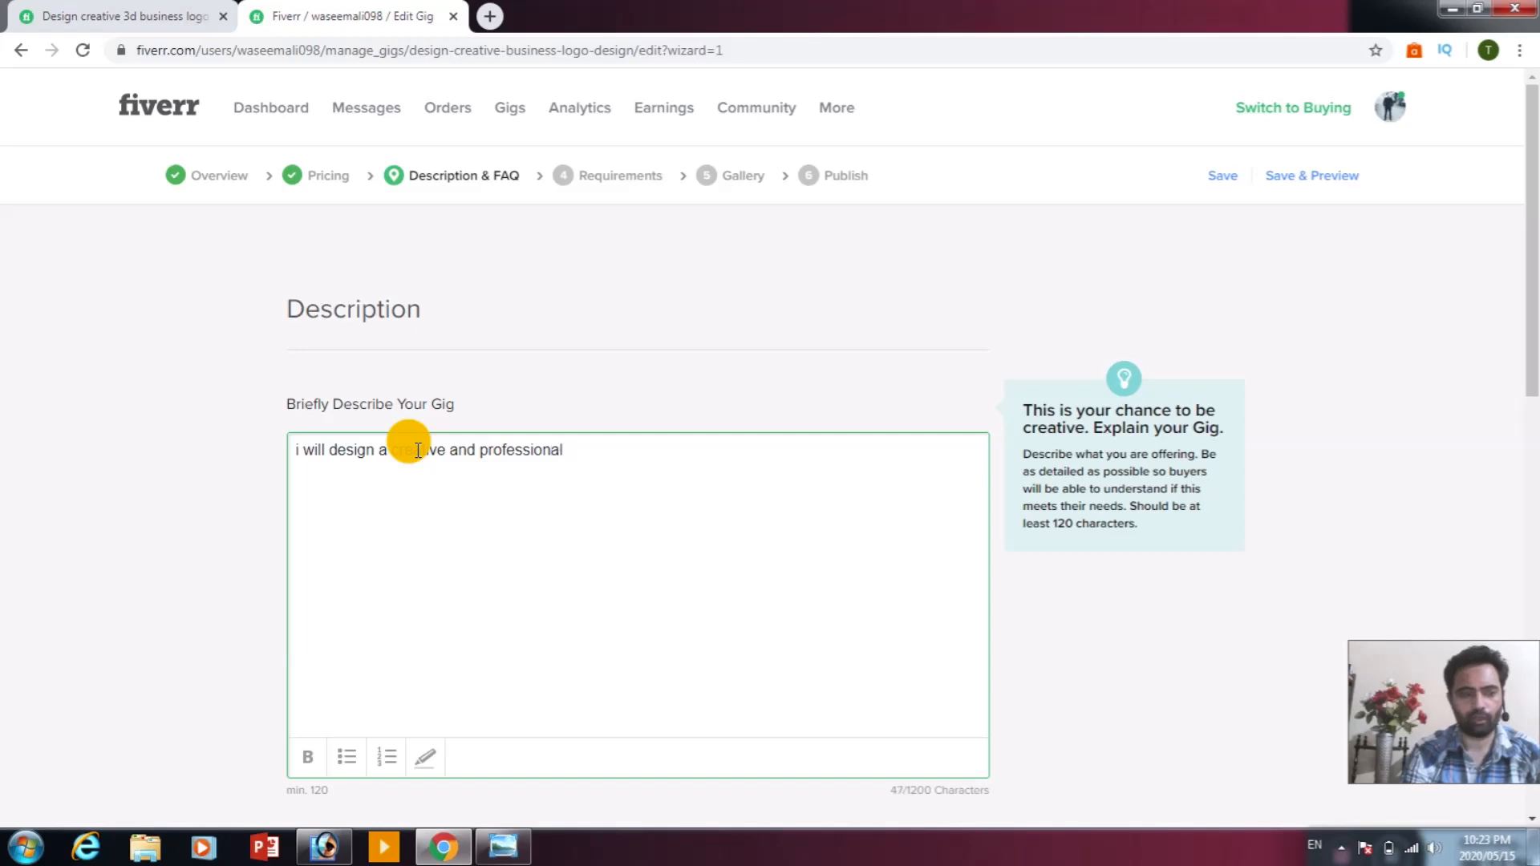
text(business )
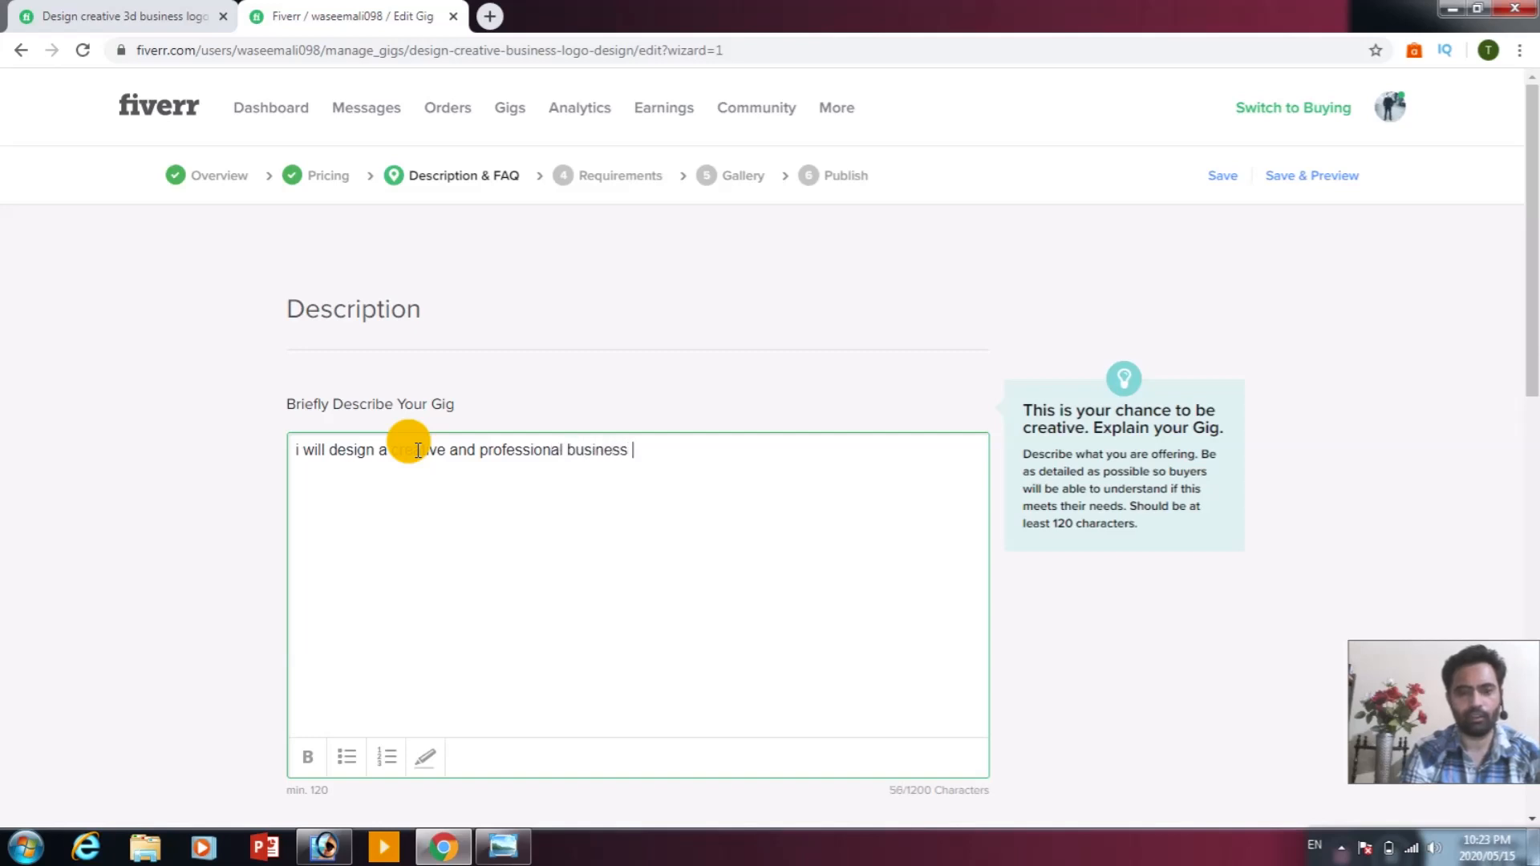
text(logo)
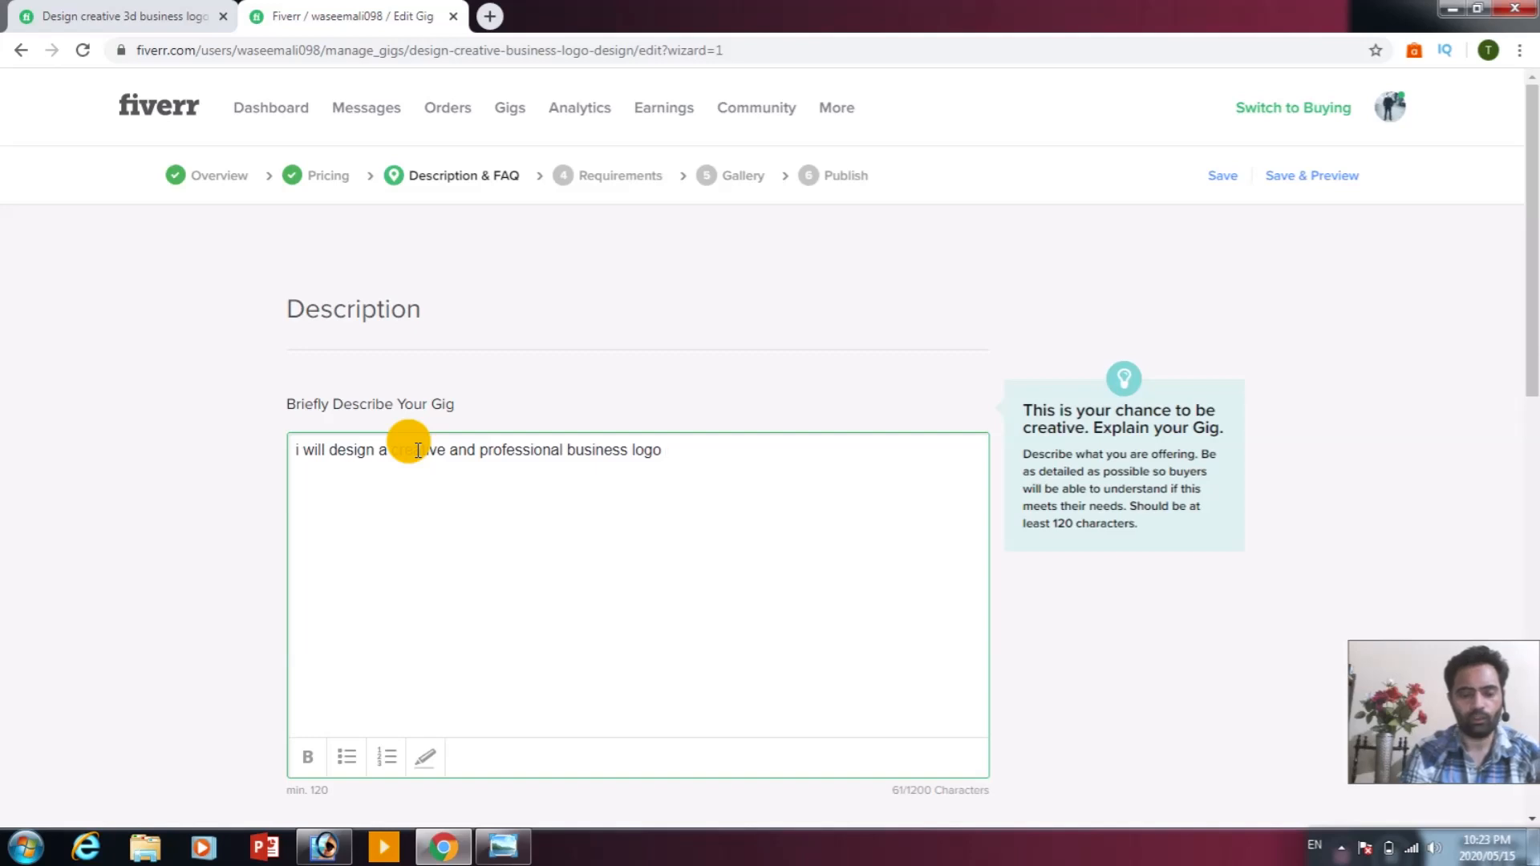
text( design)
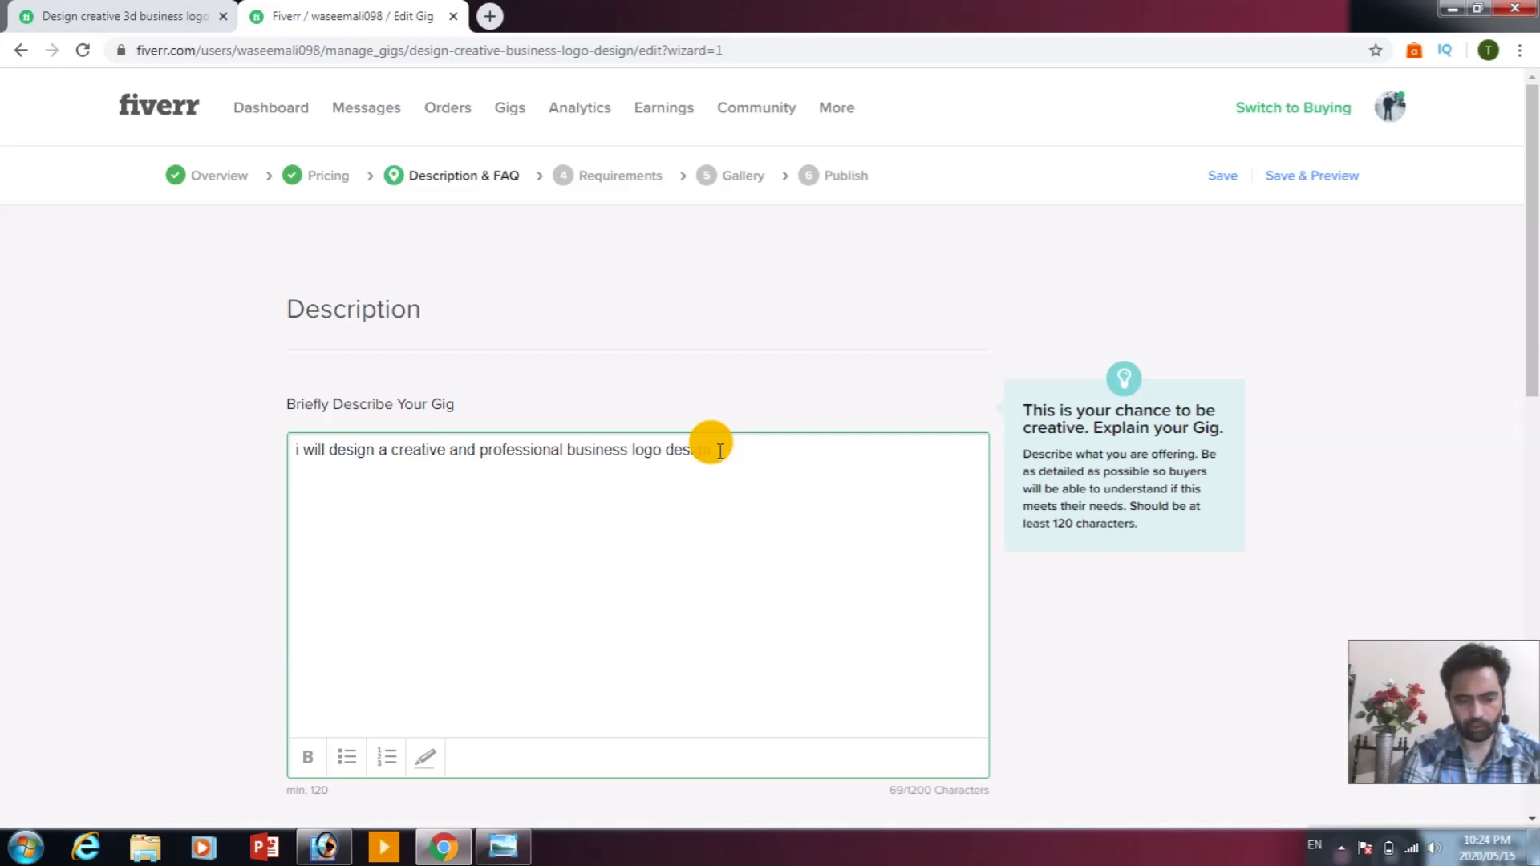
Continue the gig description with "suitable for any kind of business like".
text(suitabl)
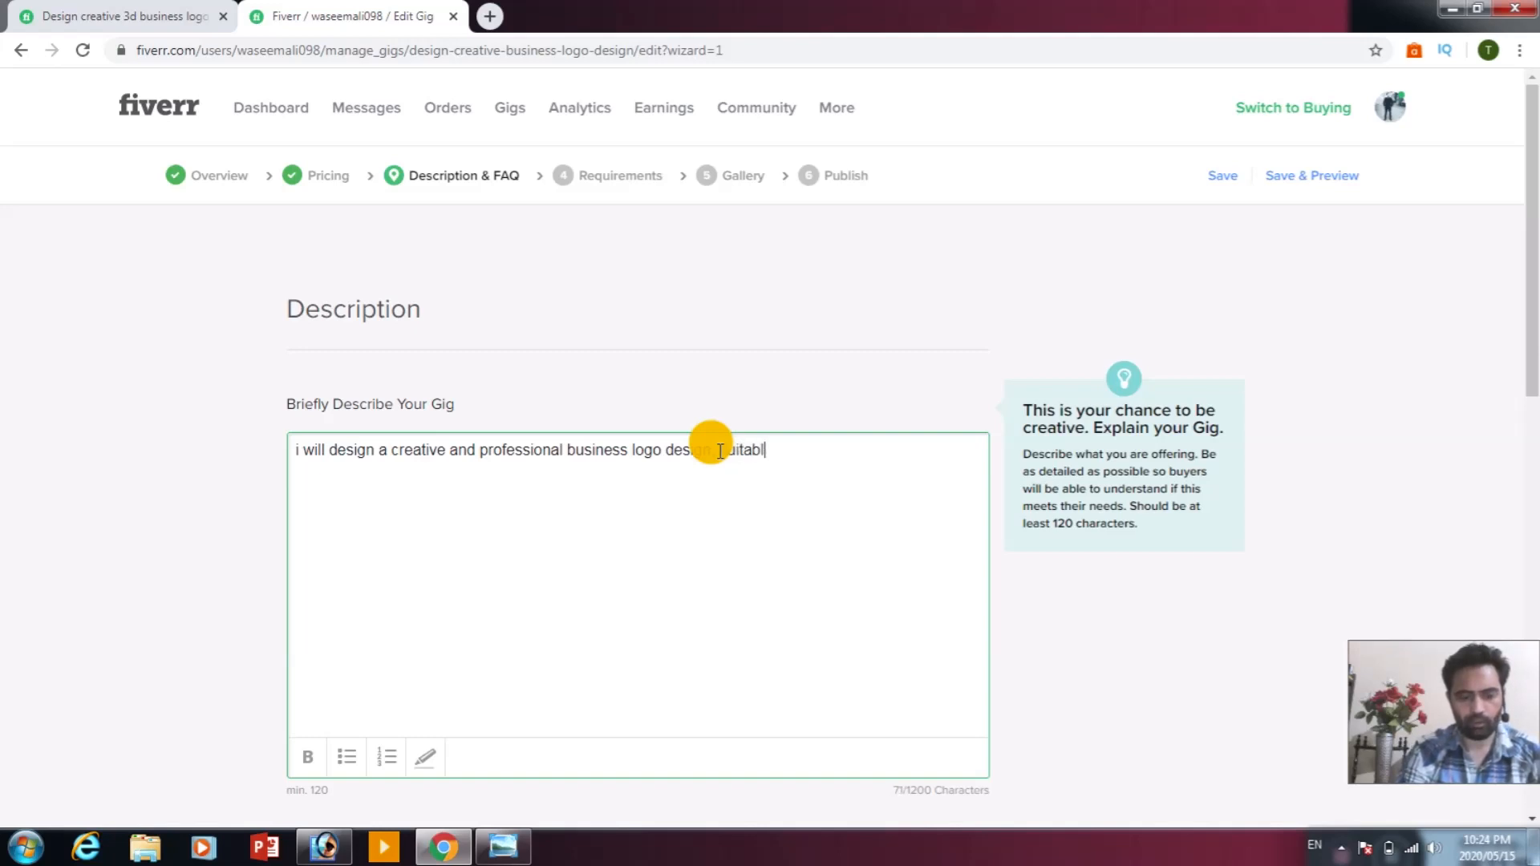
text(e for any )
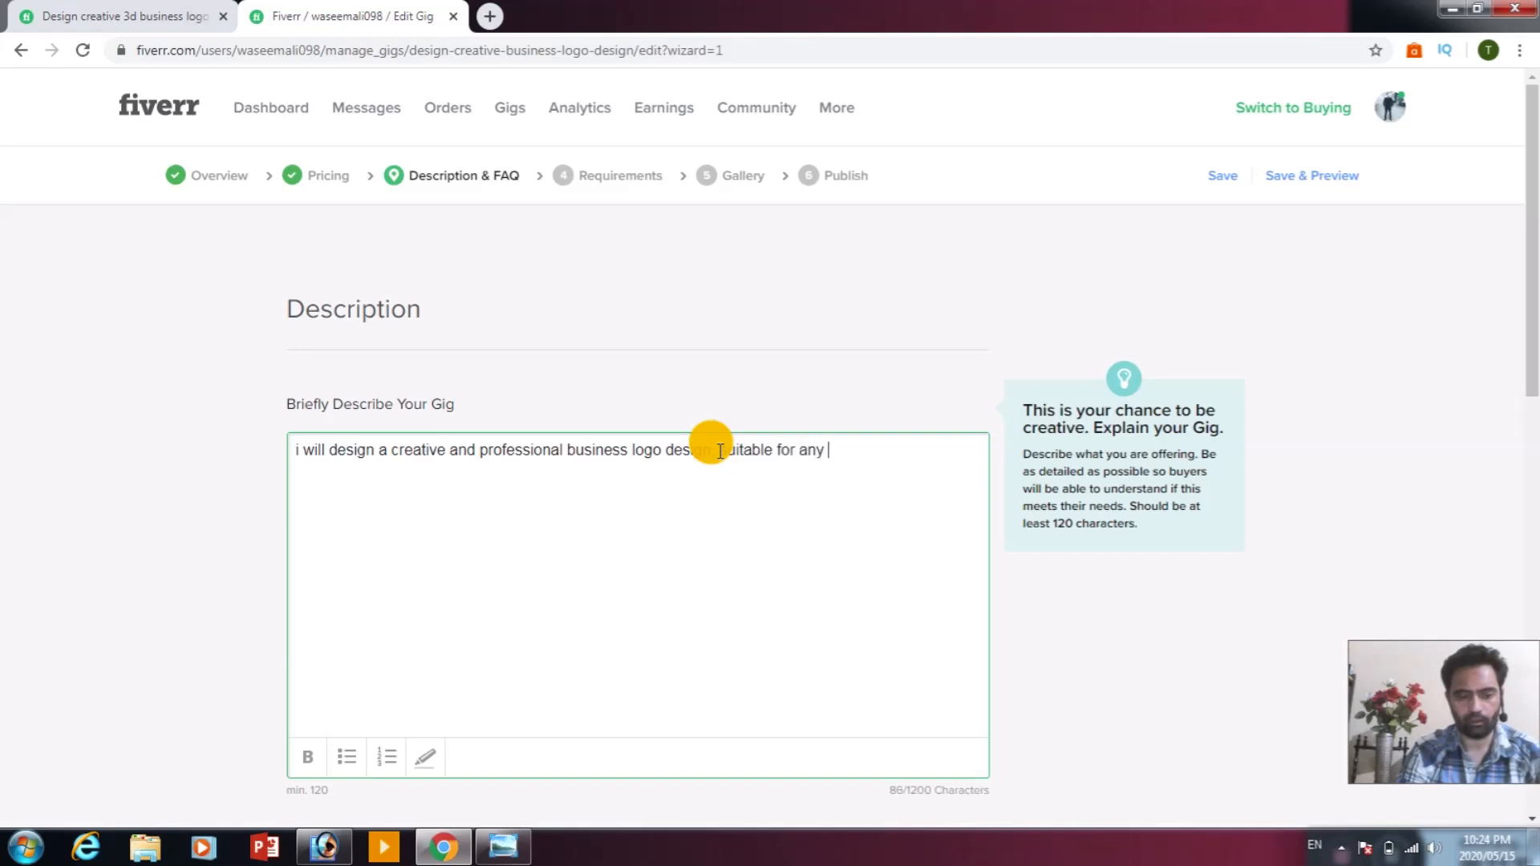
text(kind )
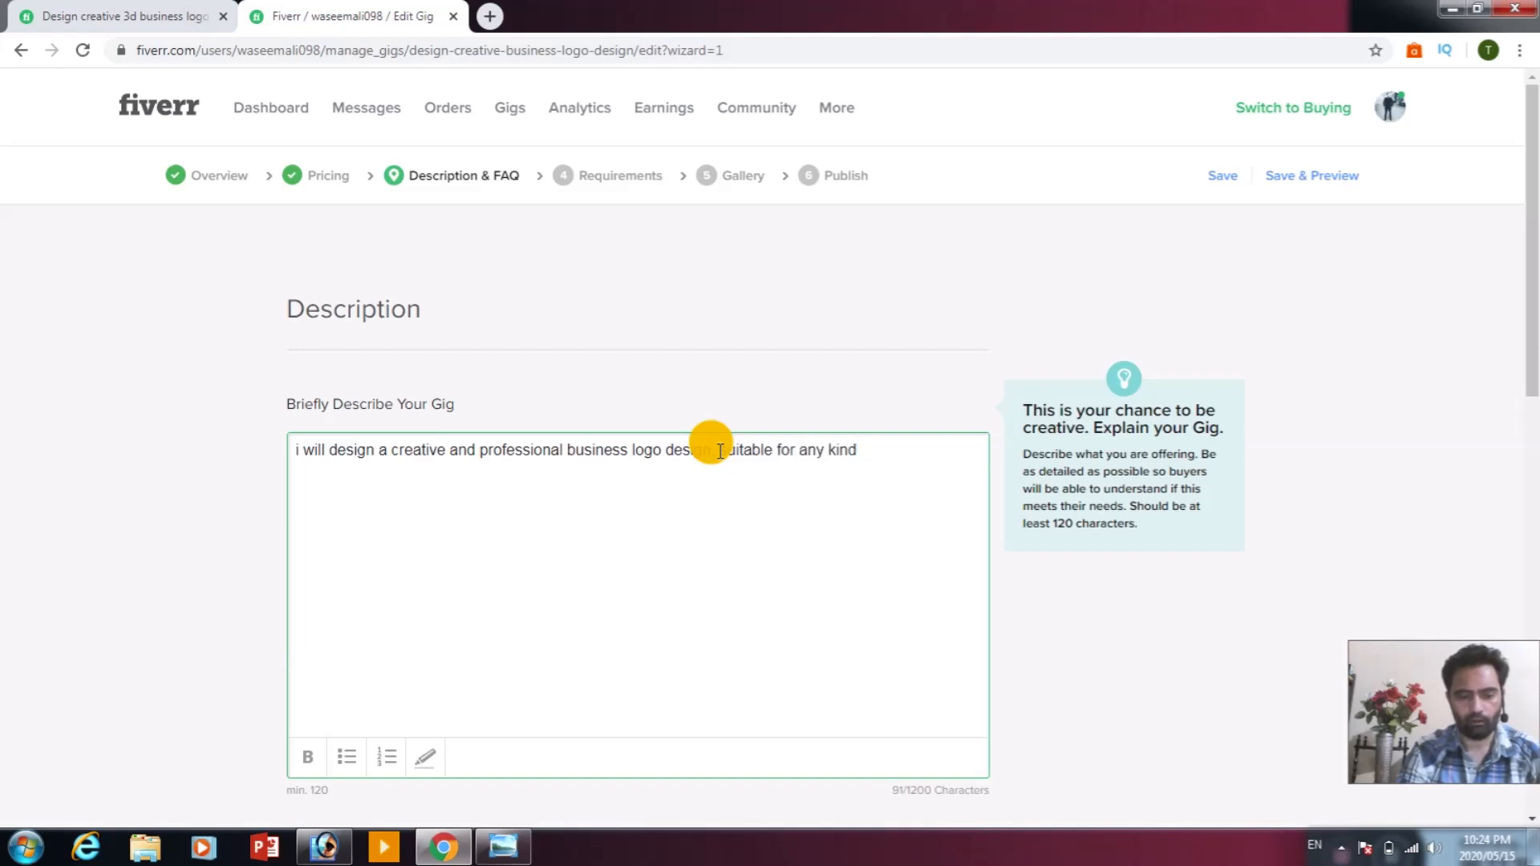
text(of business)
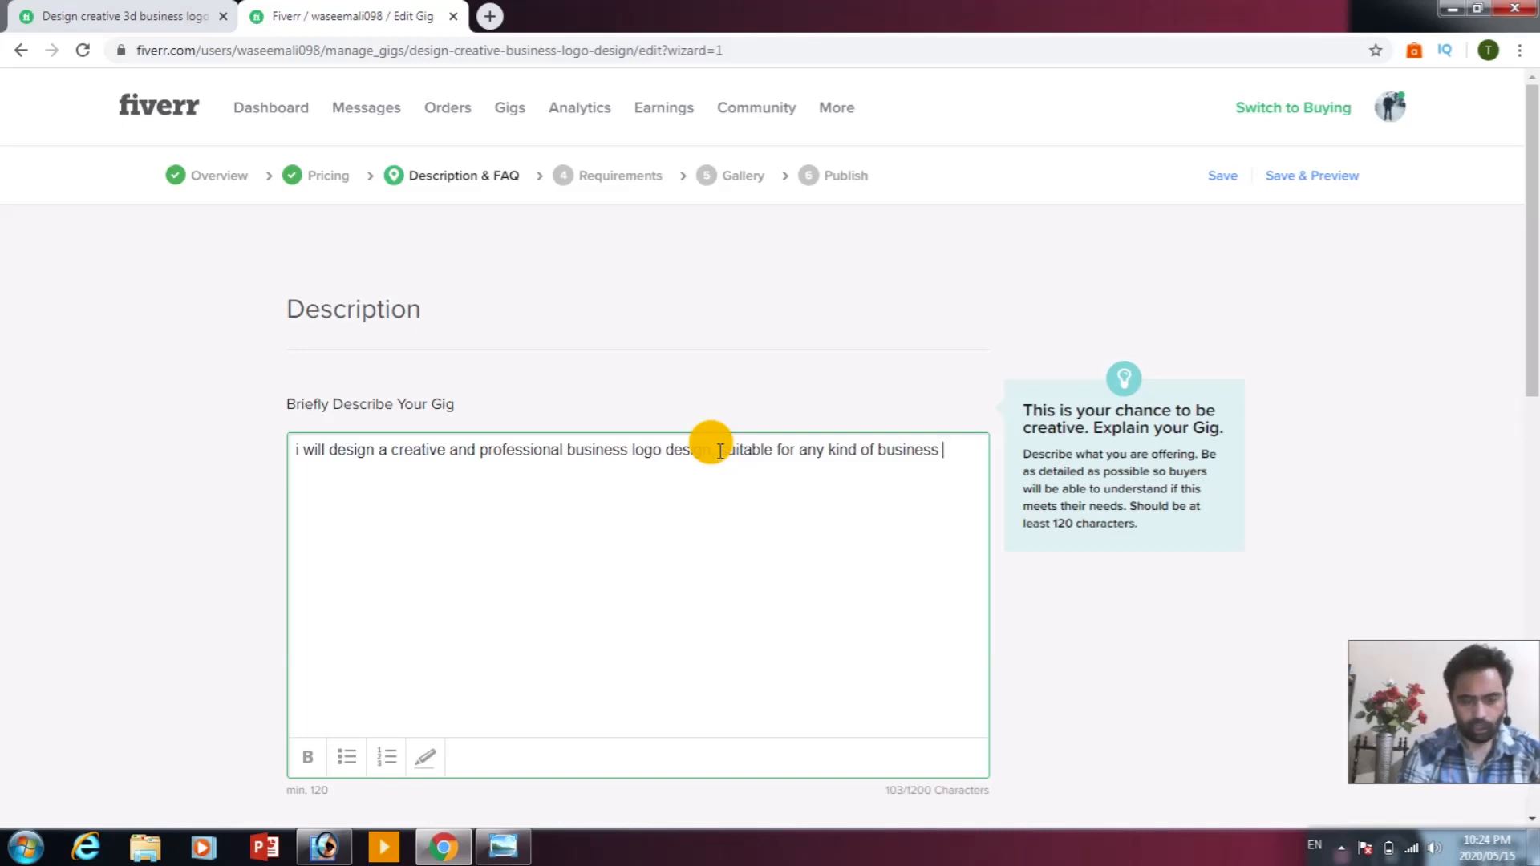
text(like )
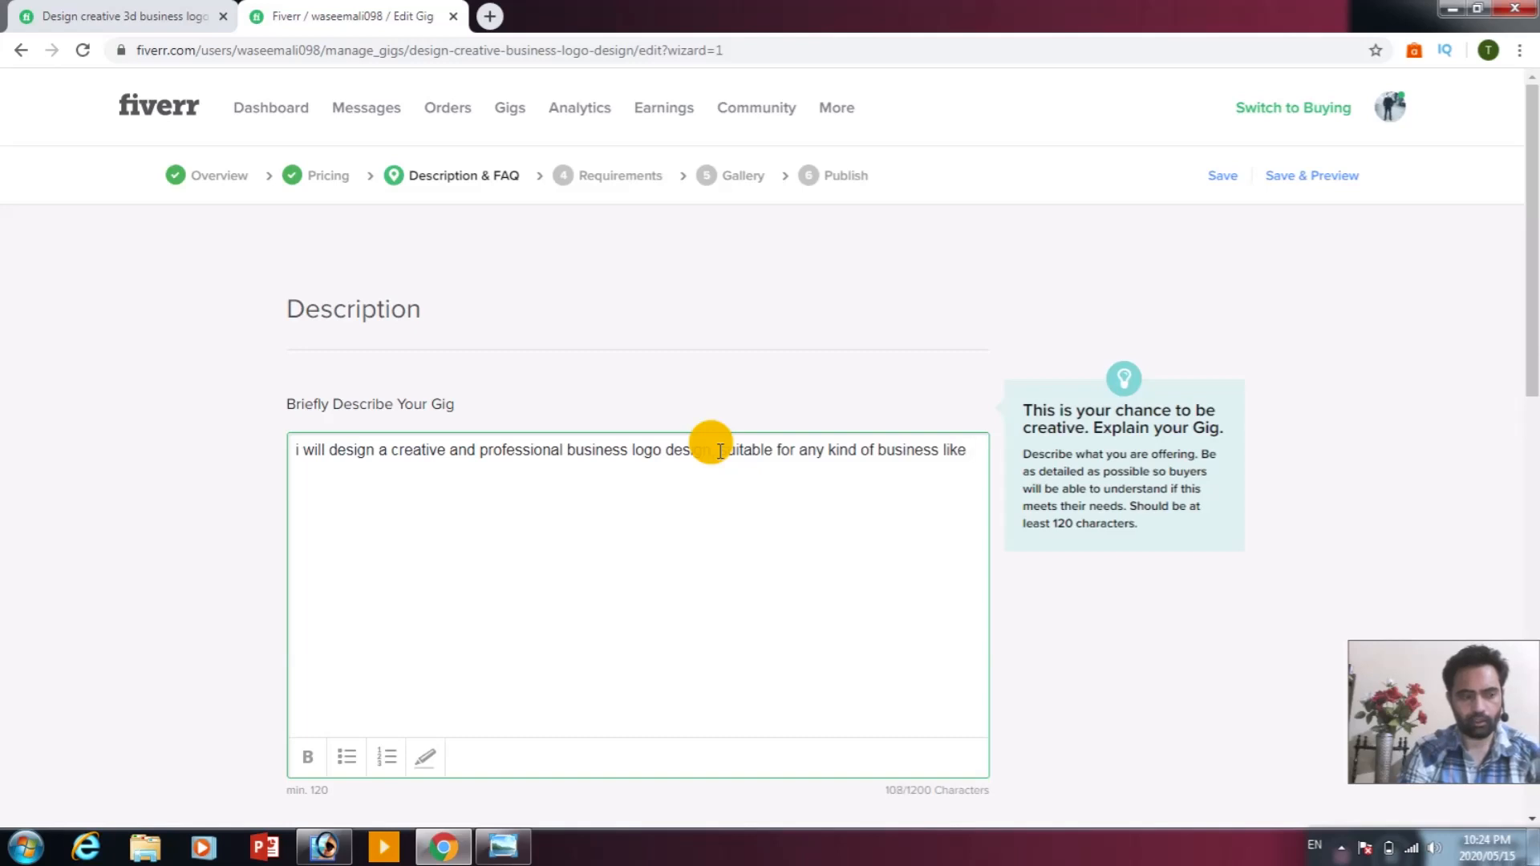
Add the first business examples to the description: "Event managenment, phtography, hotal,".
text(Even)
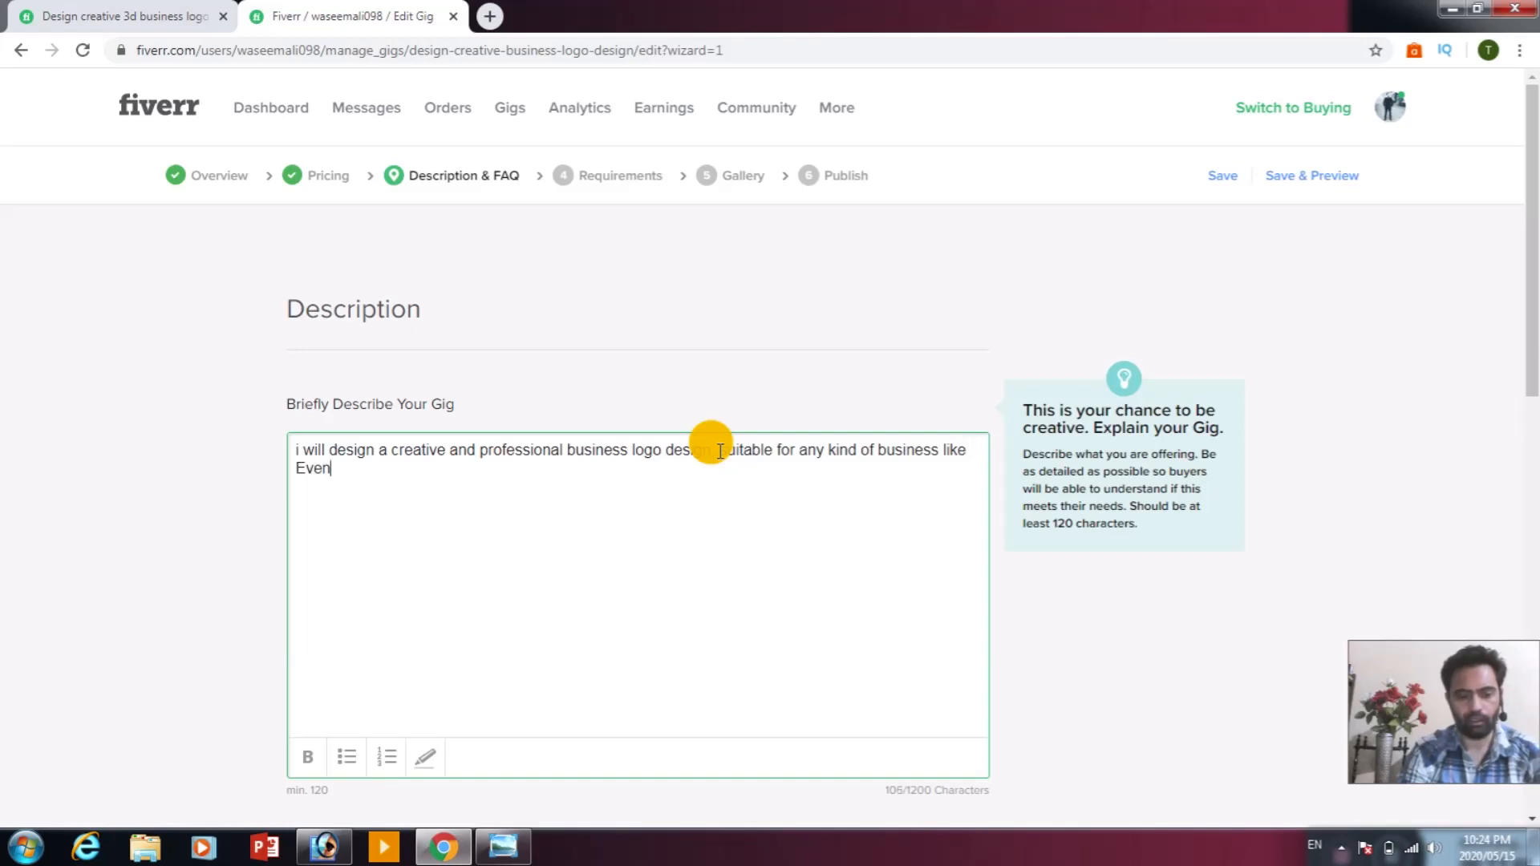
text(t managenment)
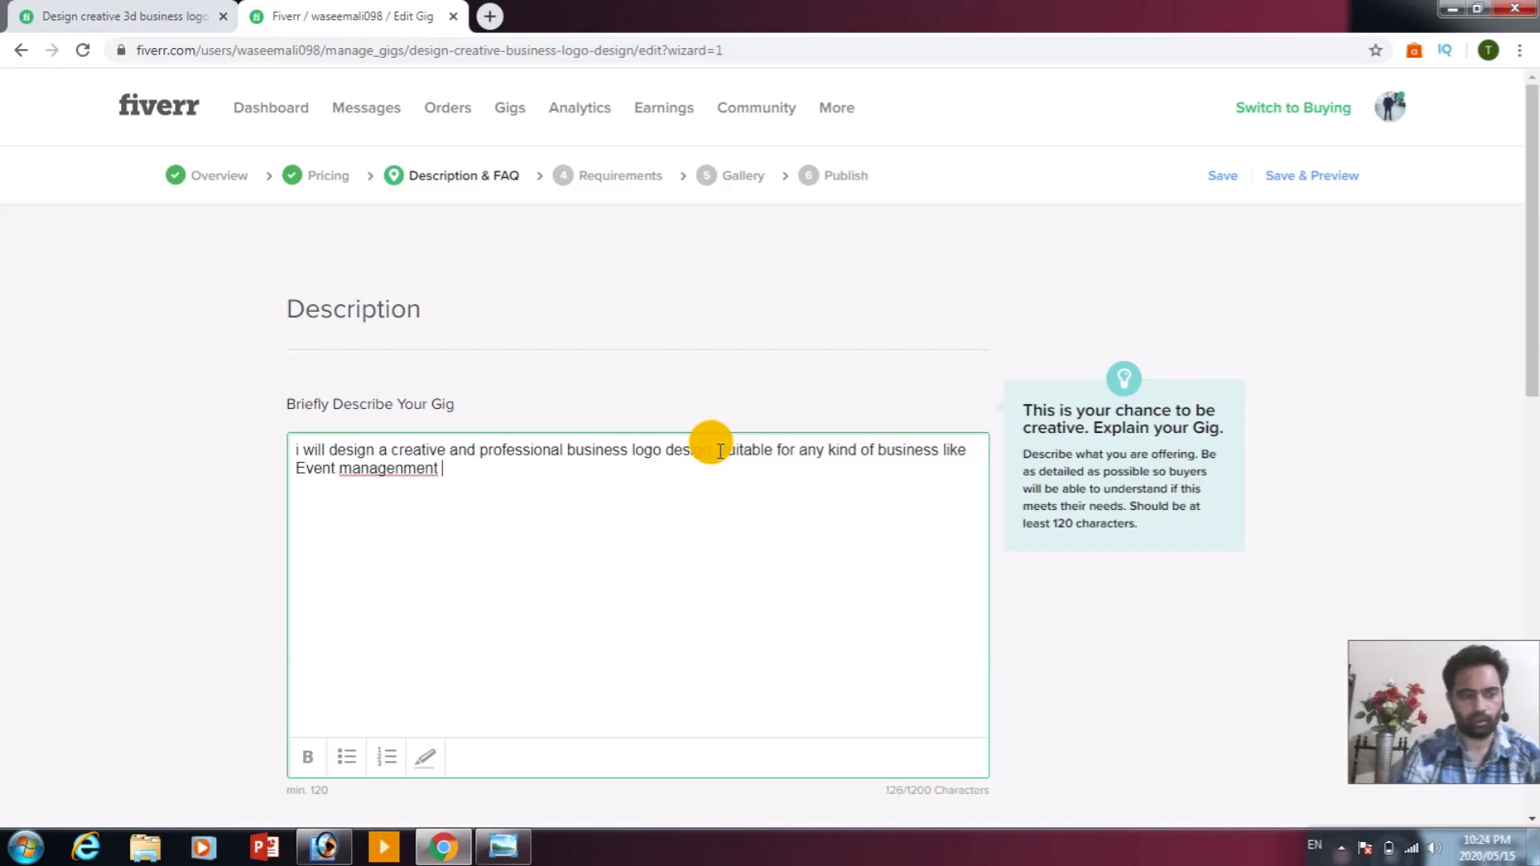
text(, )
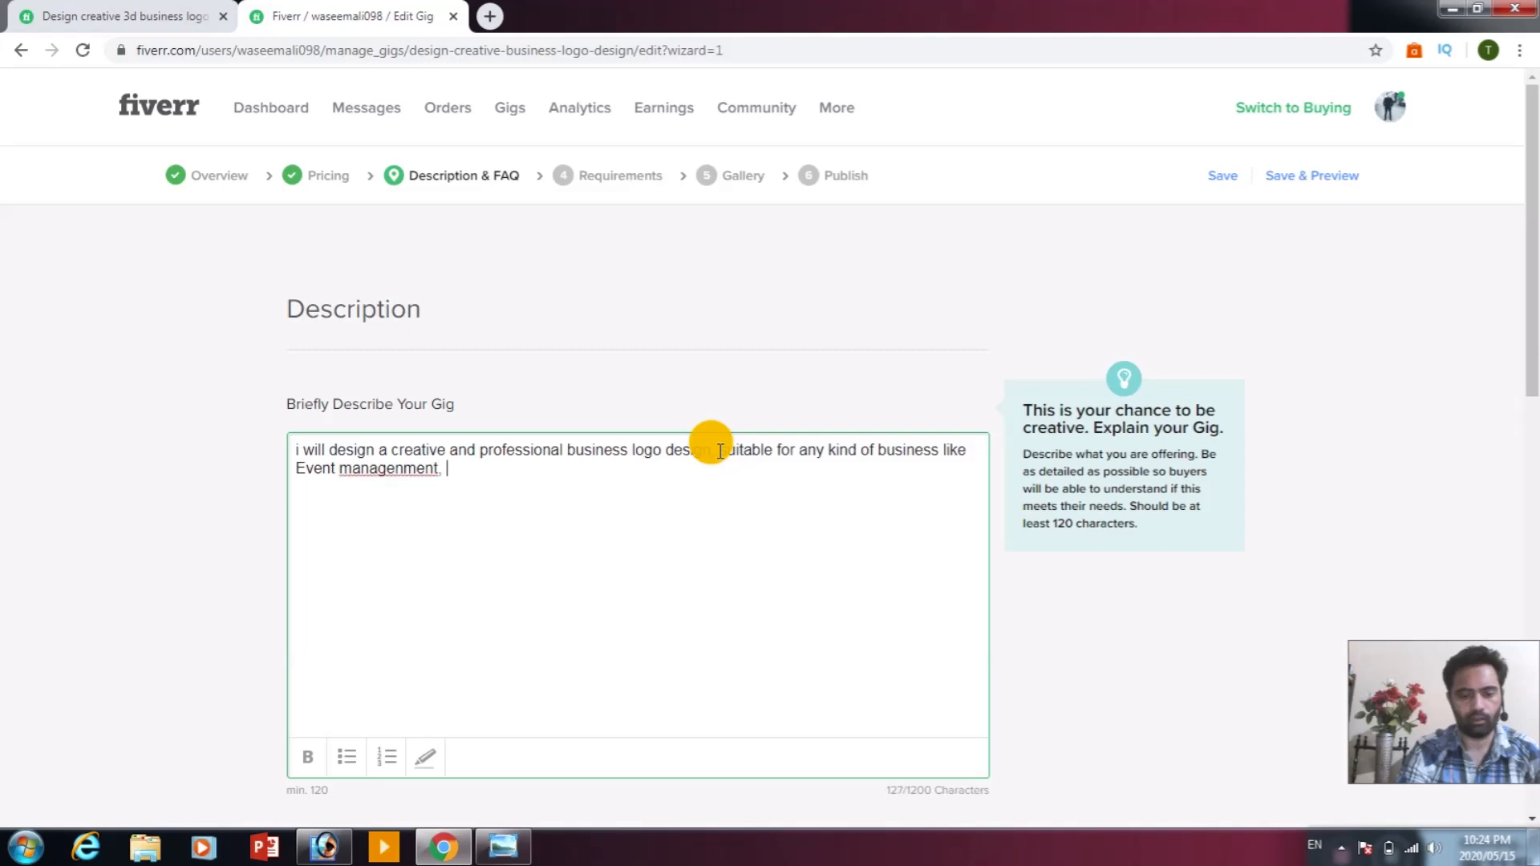
text(ph)
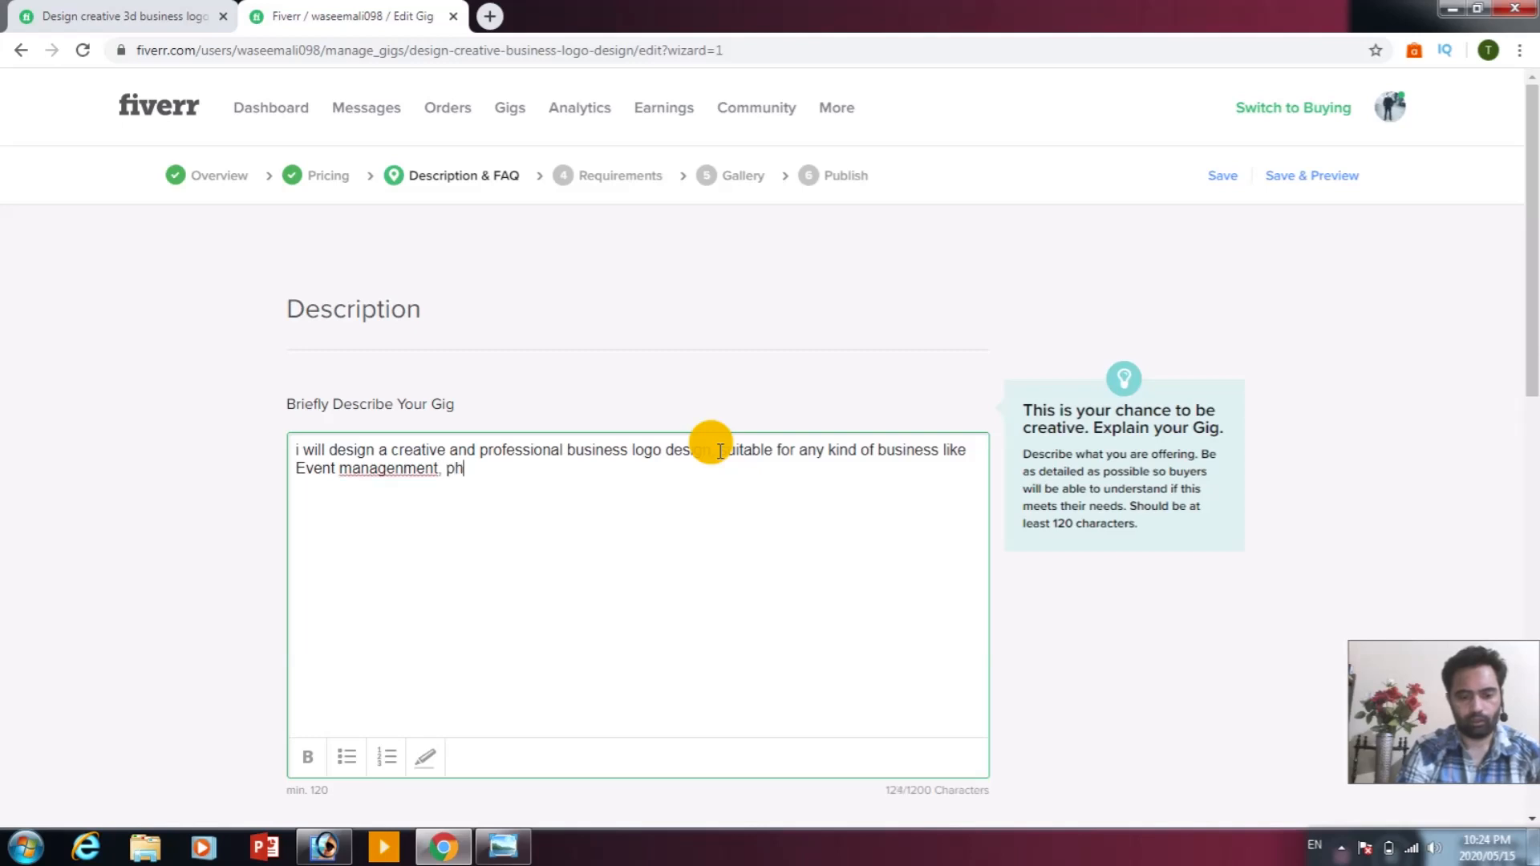
text(togra)
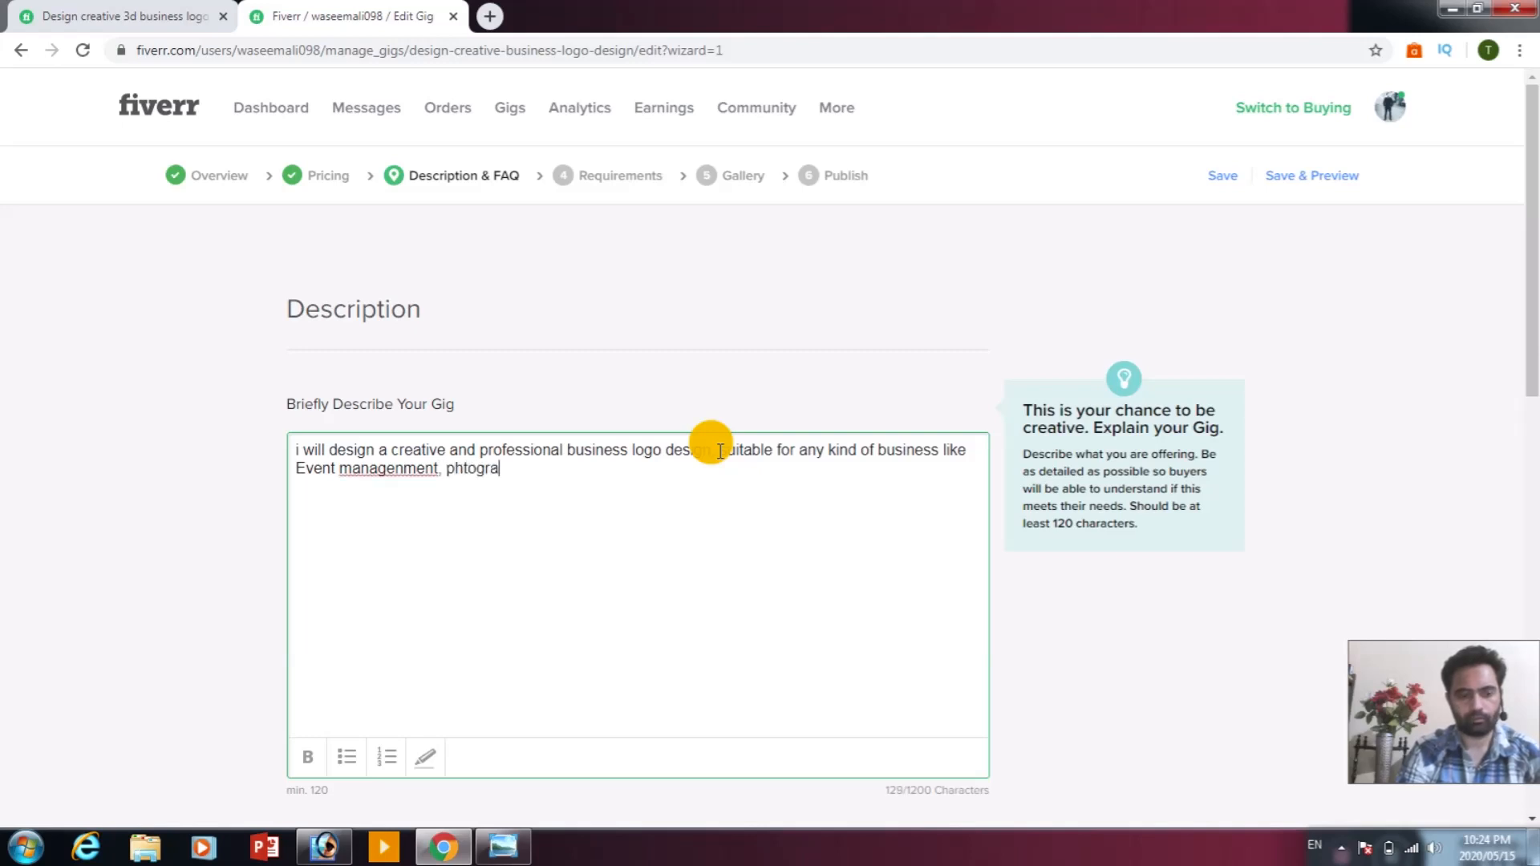
text(phy)
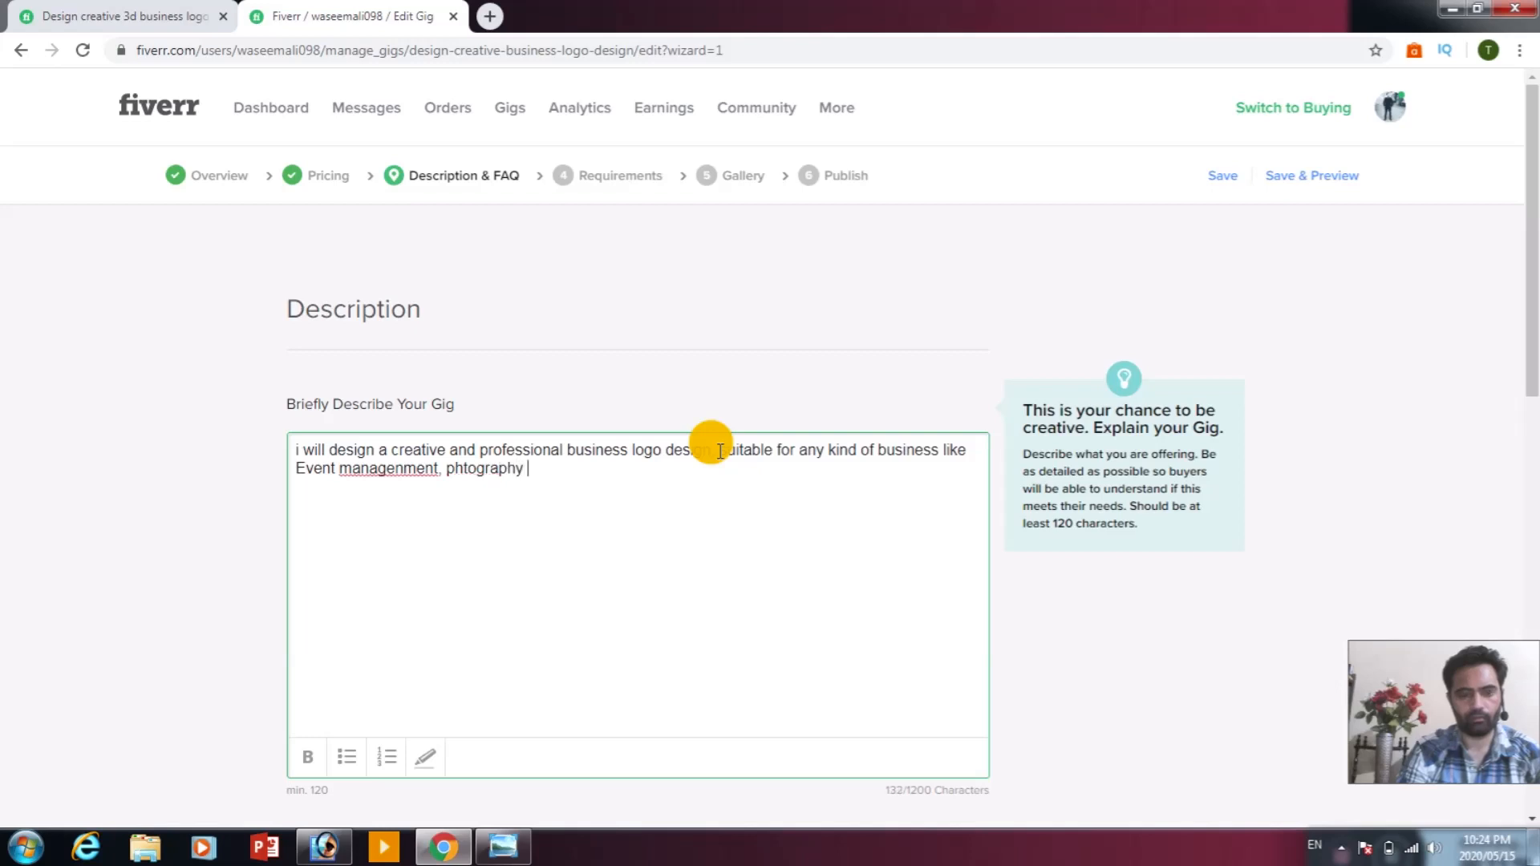
text(.)
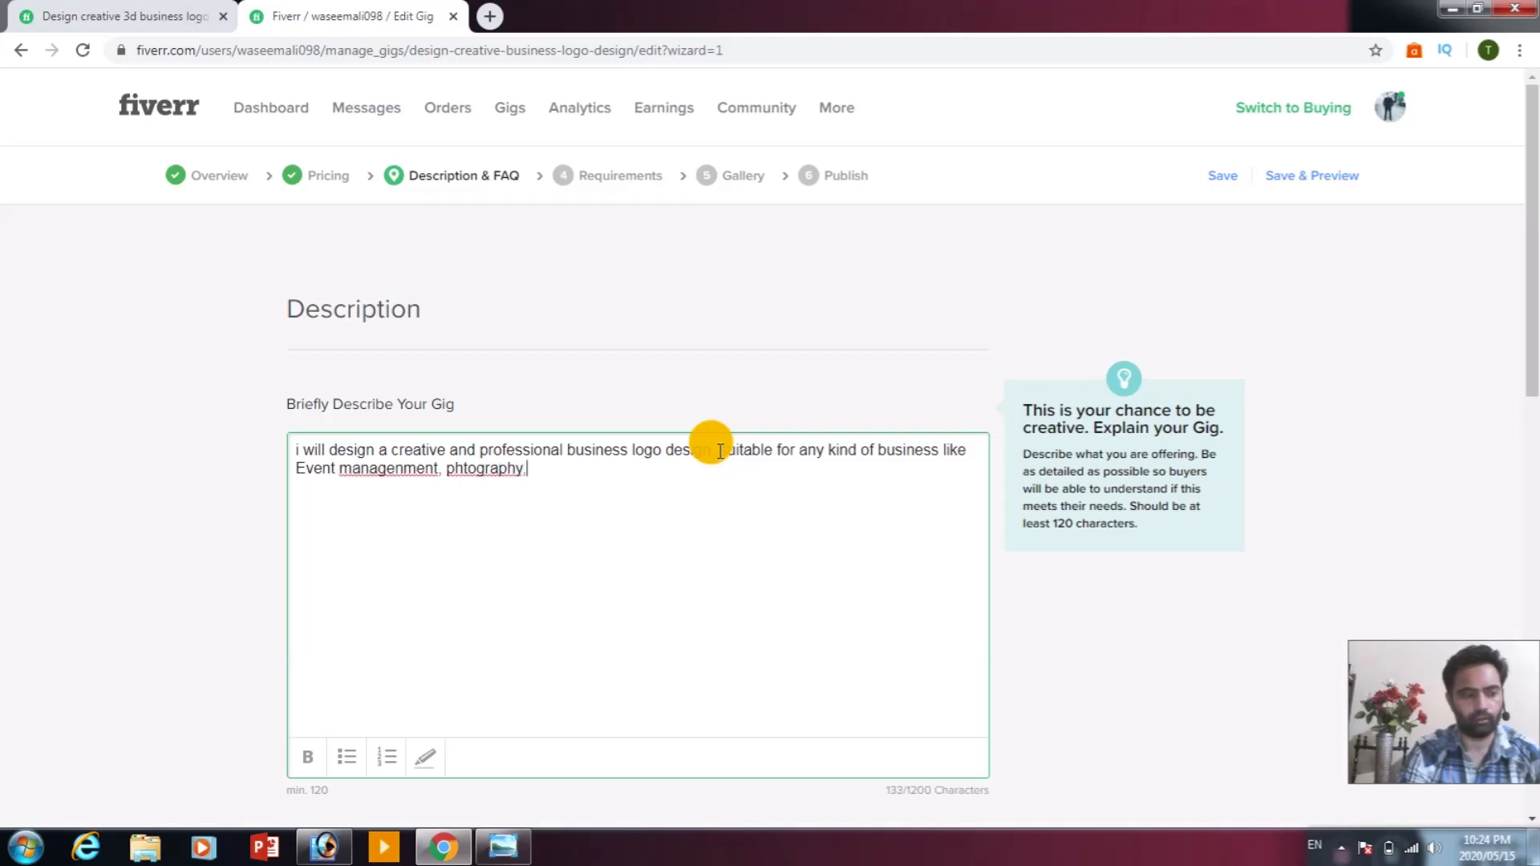
text( hotal)
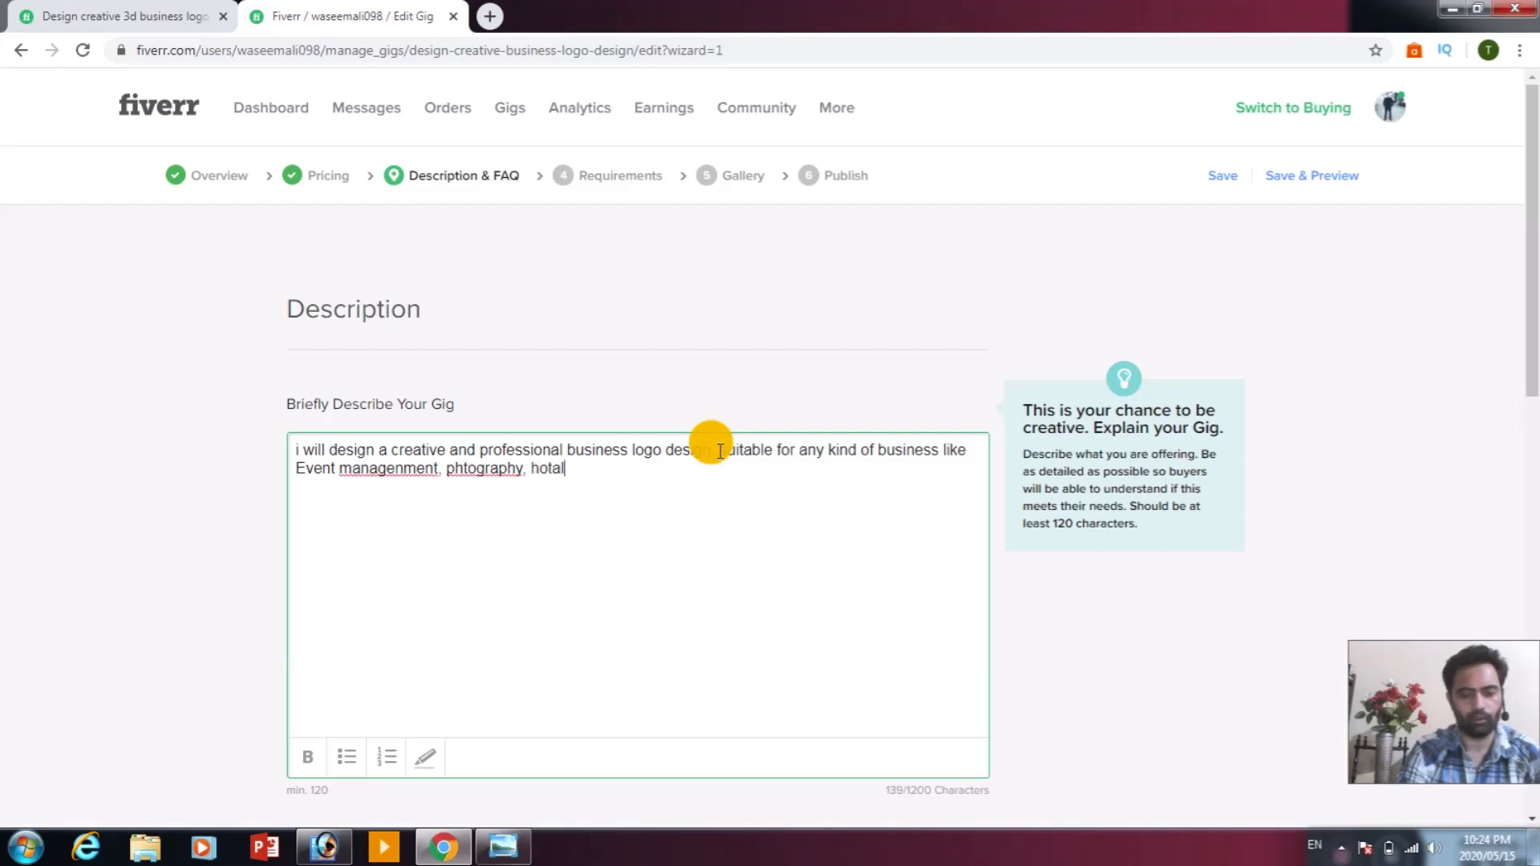
text(, )
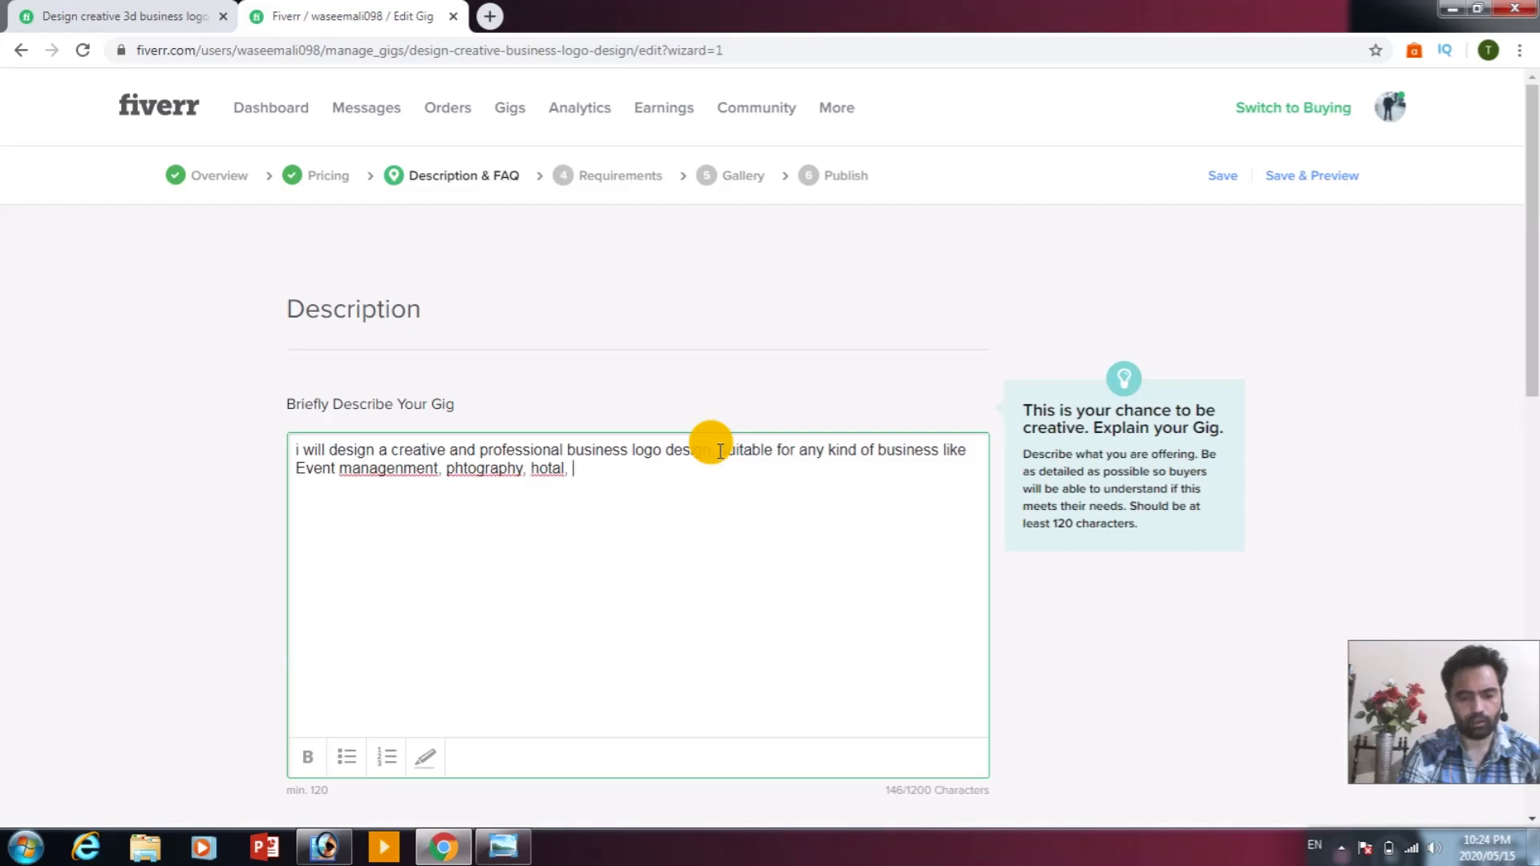
Extend the list of business examples in the description with "beauty salon fashion".
text(beat)
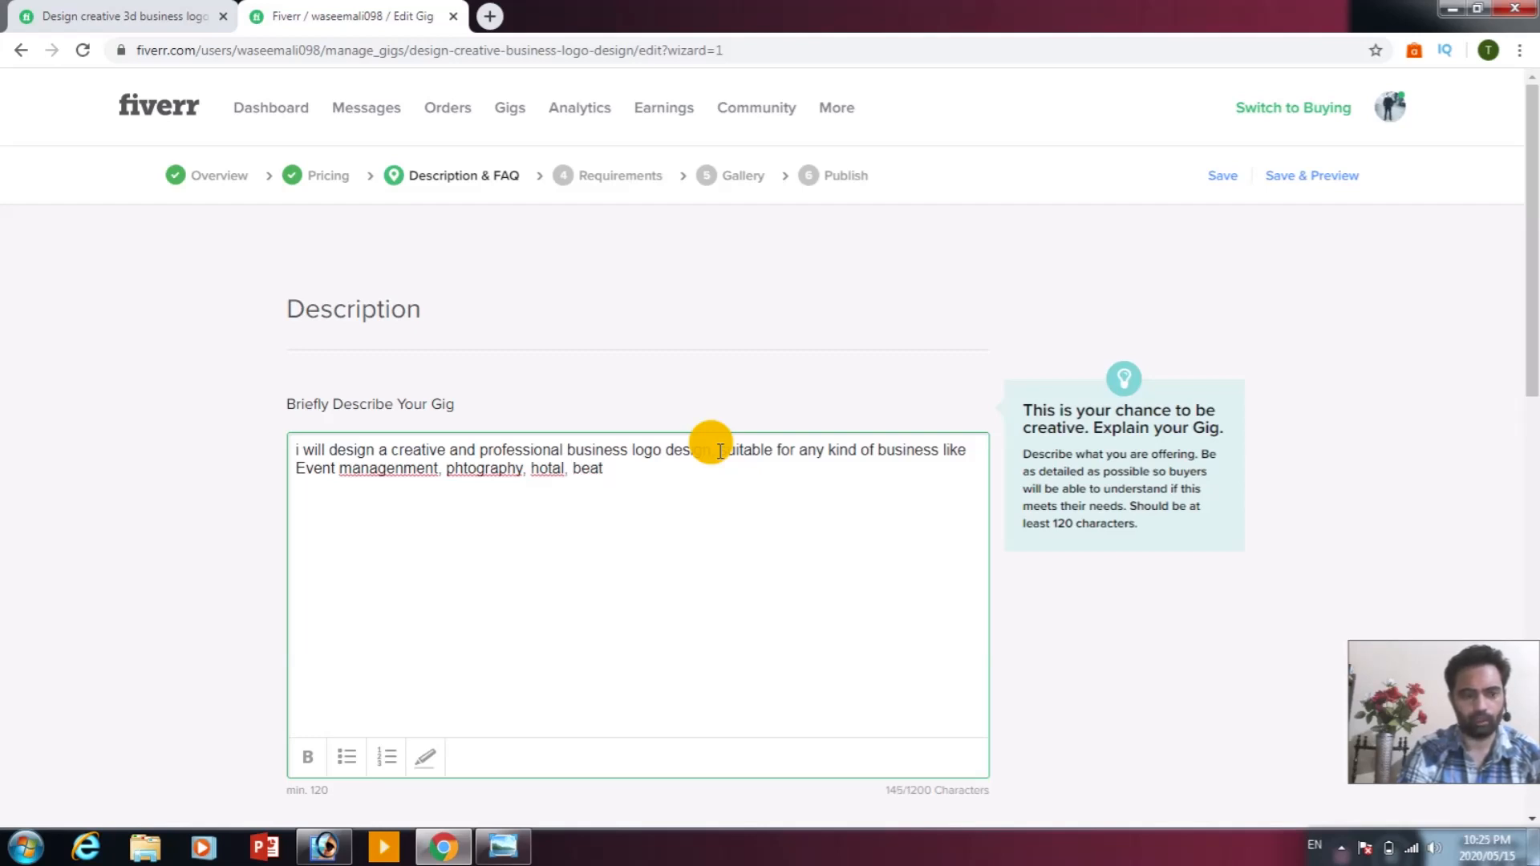
key(BackSpace)
text(uty)
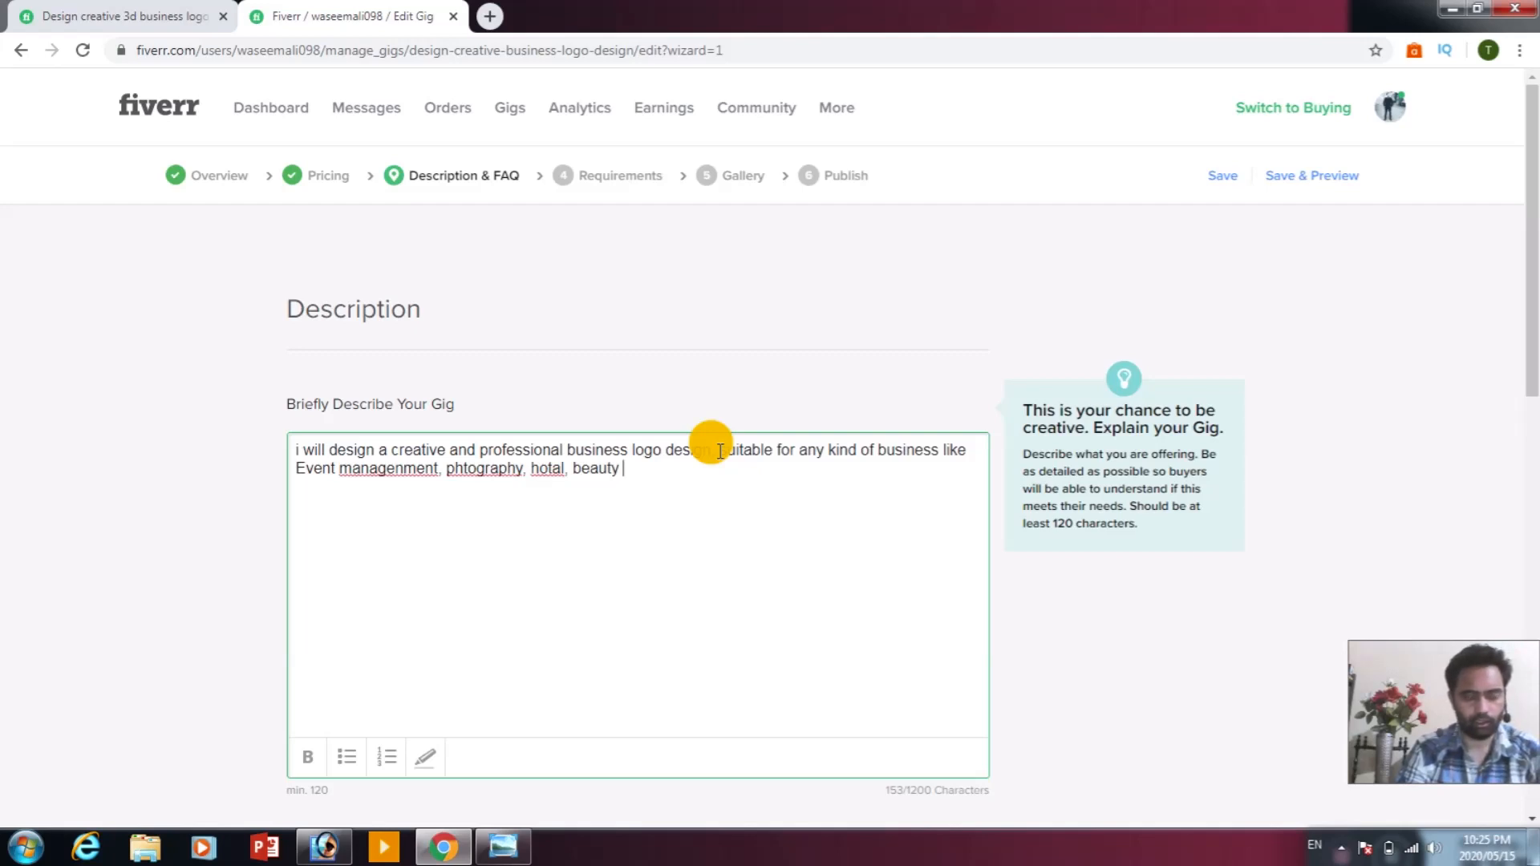
text(salen)
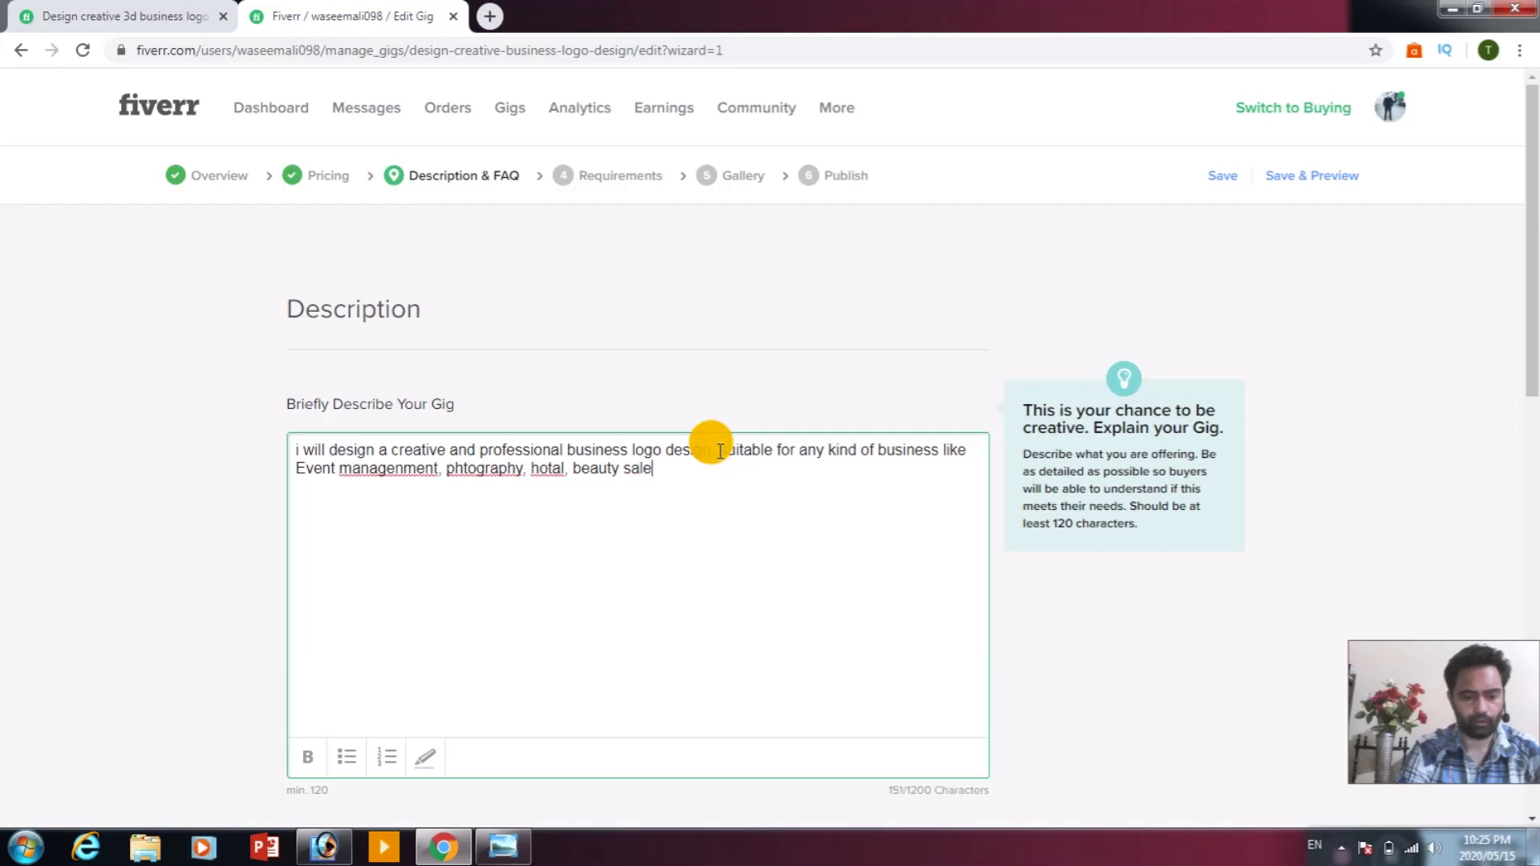
key(BackSpace)
key(BackSpace)
key(BackSpace)
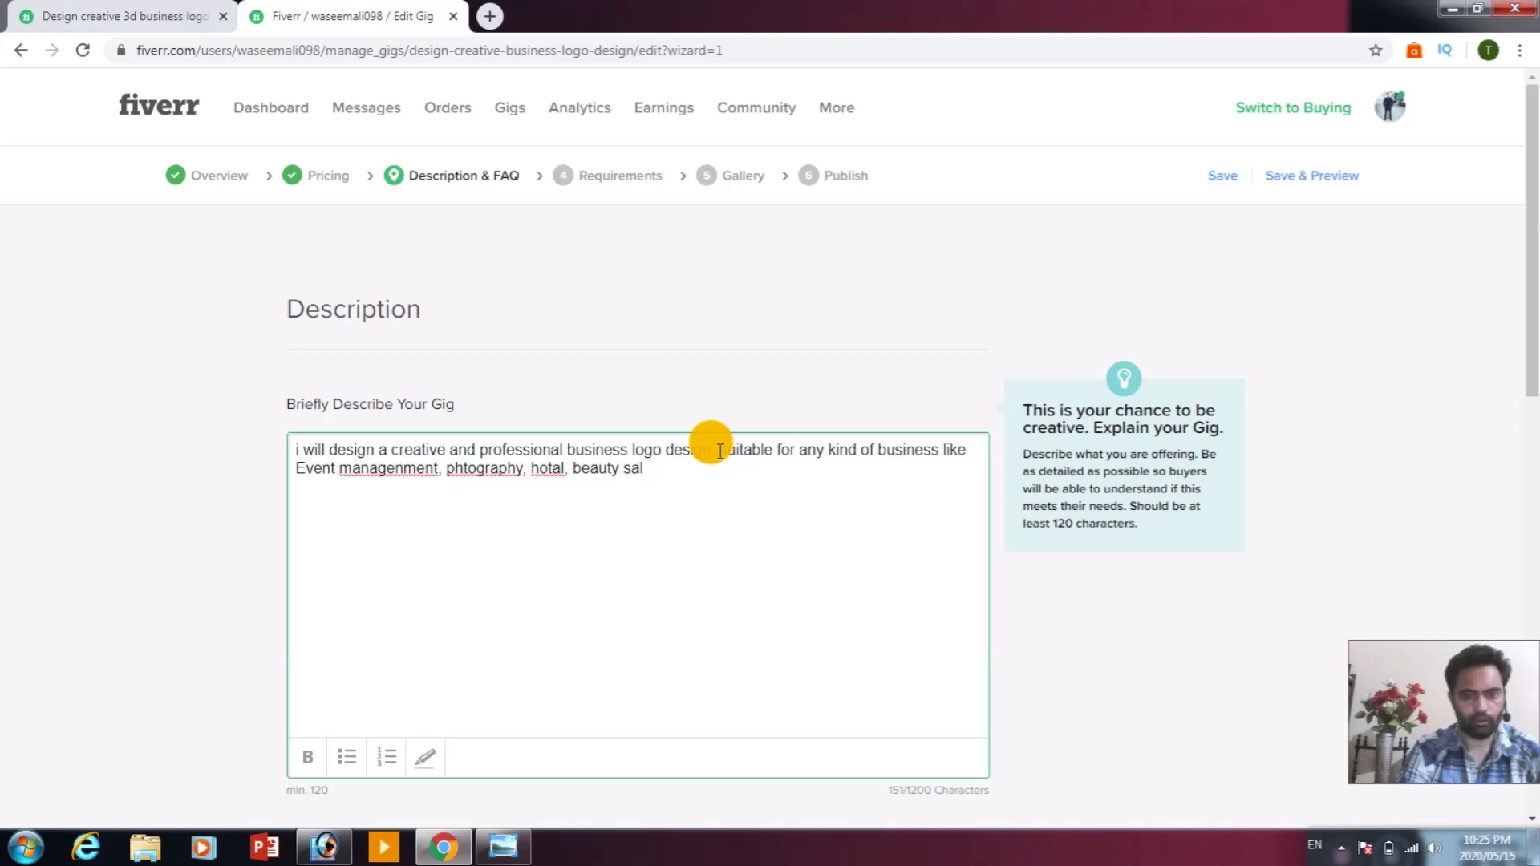
text(on )
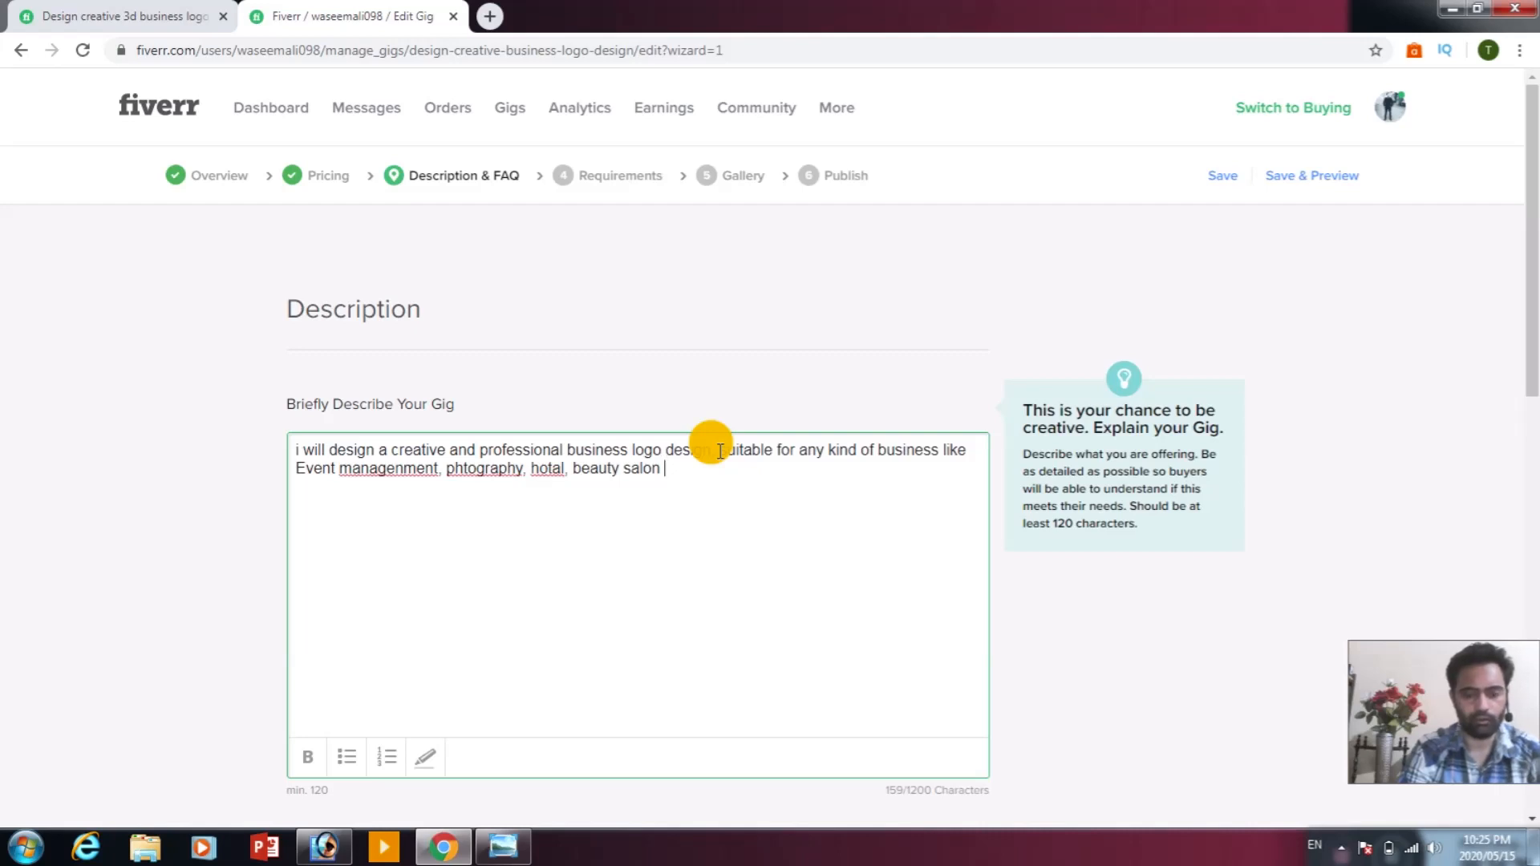
text(fashion)
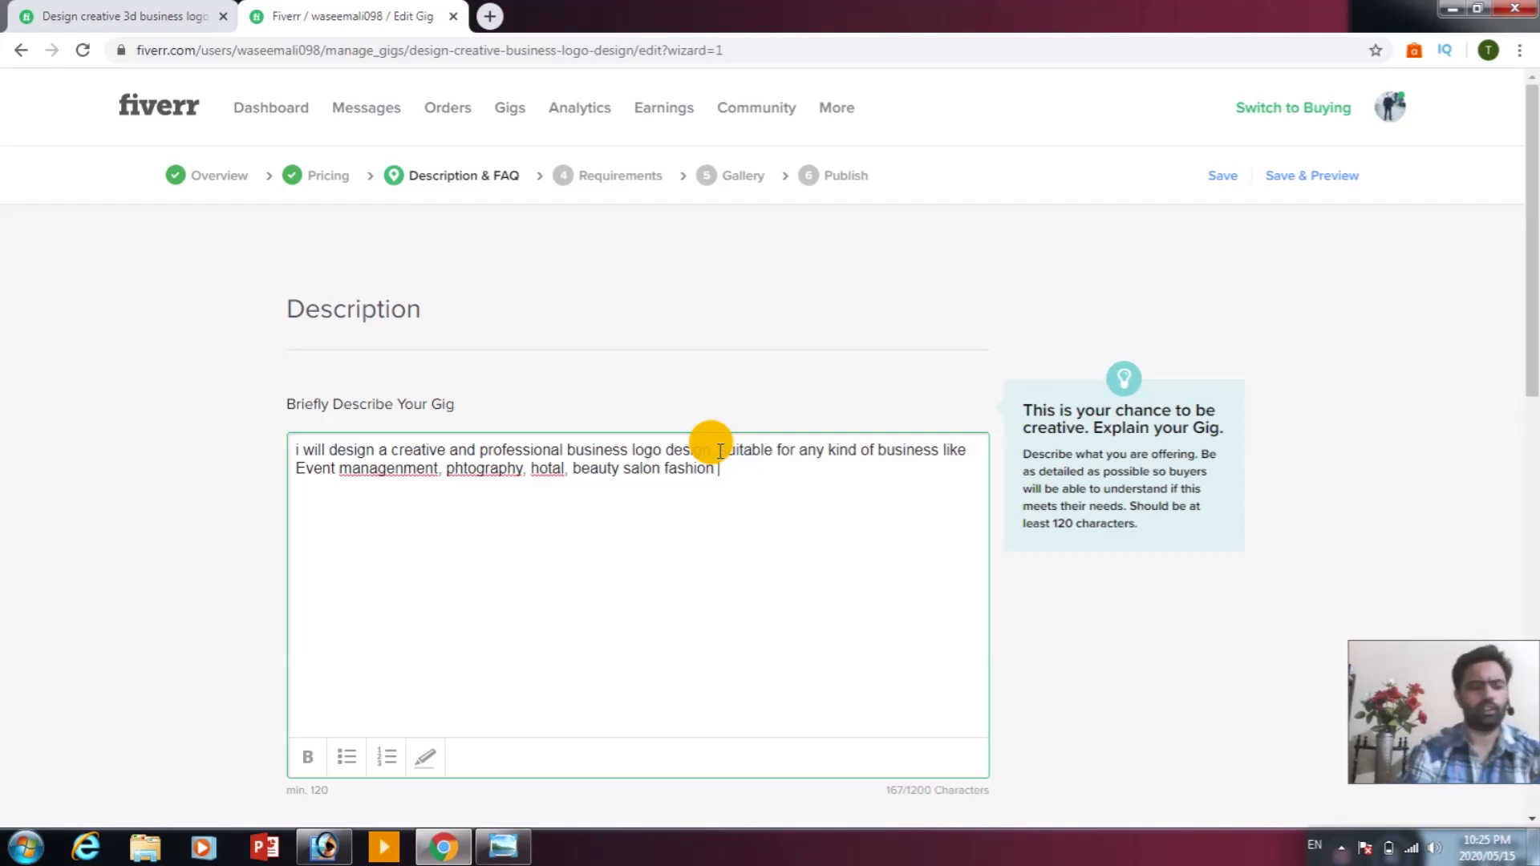
Append "and real estate imvesment" to the business examples in the gig description.
text(and r)
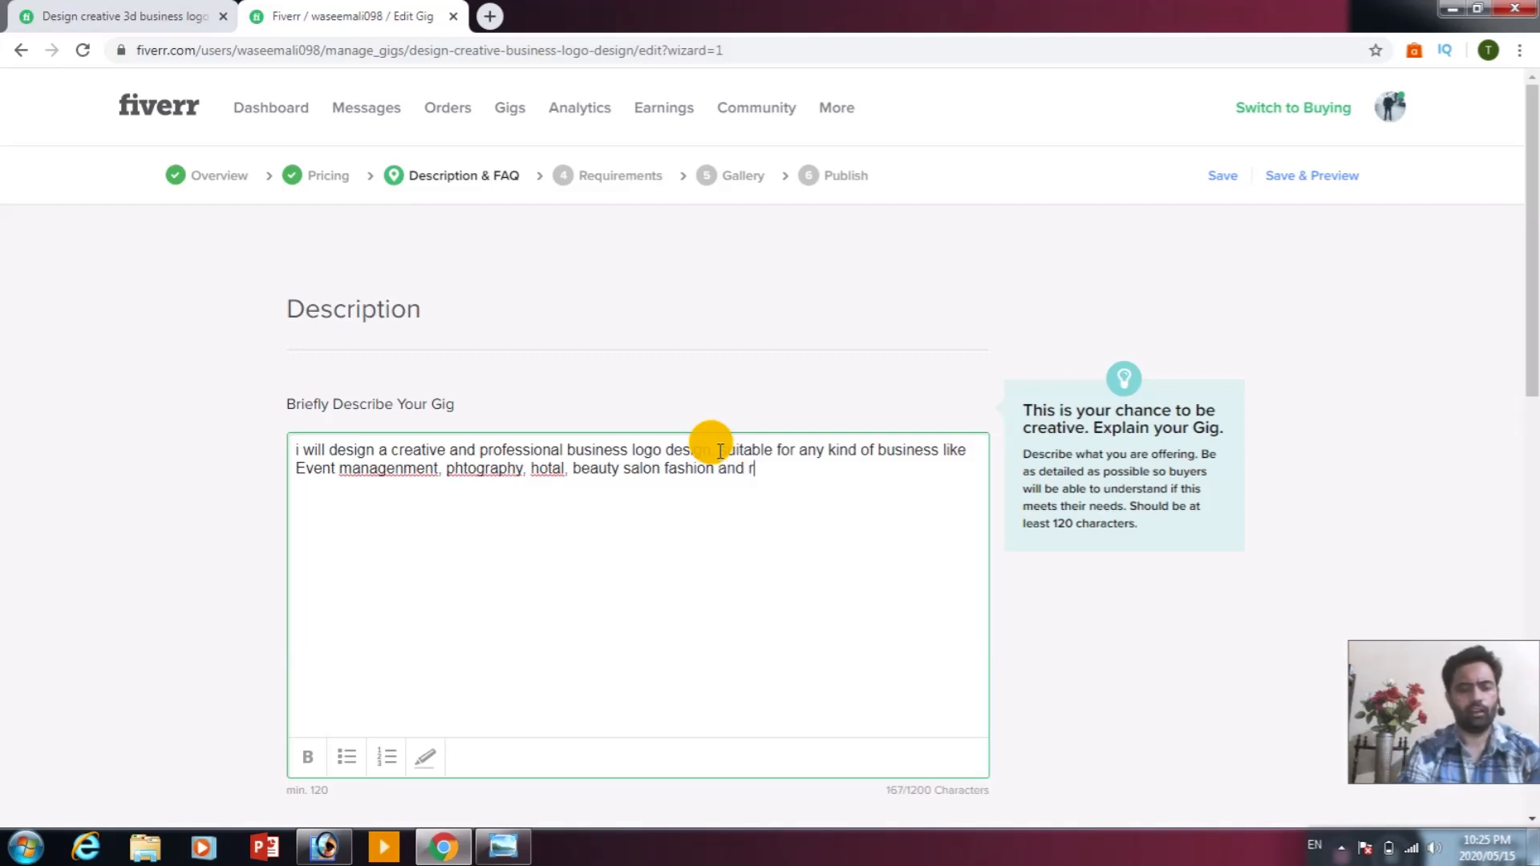
text(eal e)
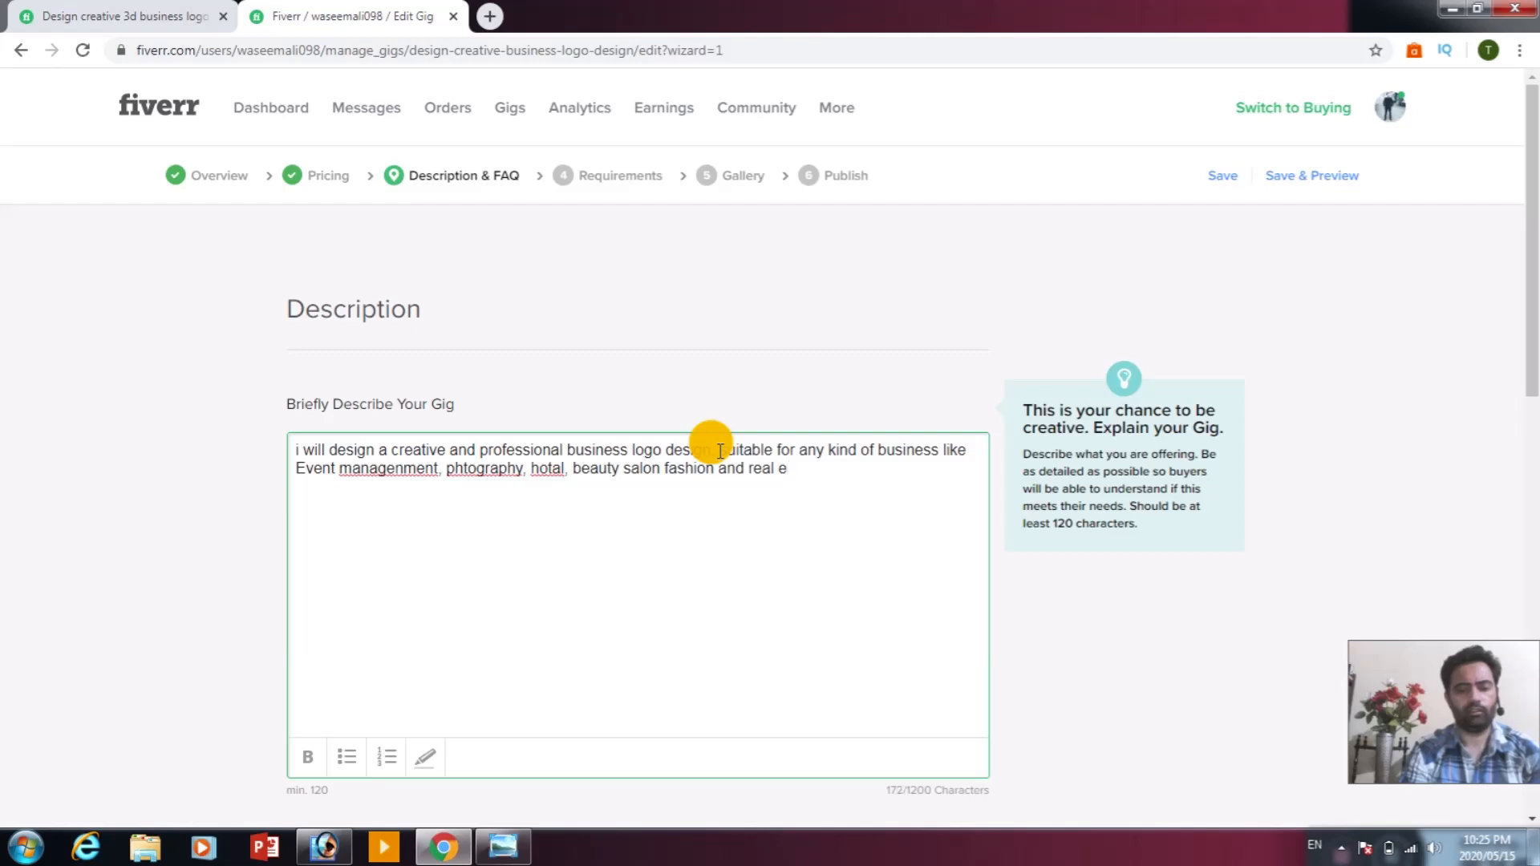
text(sate)
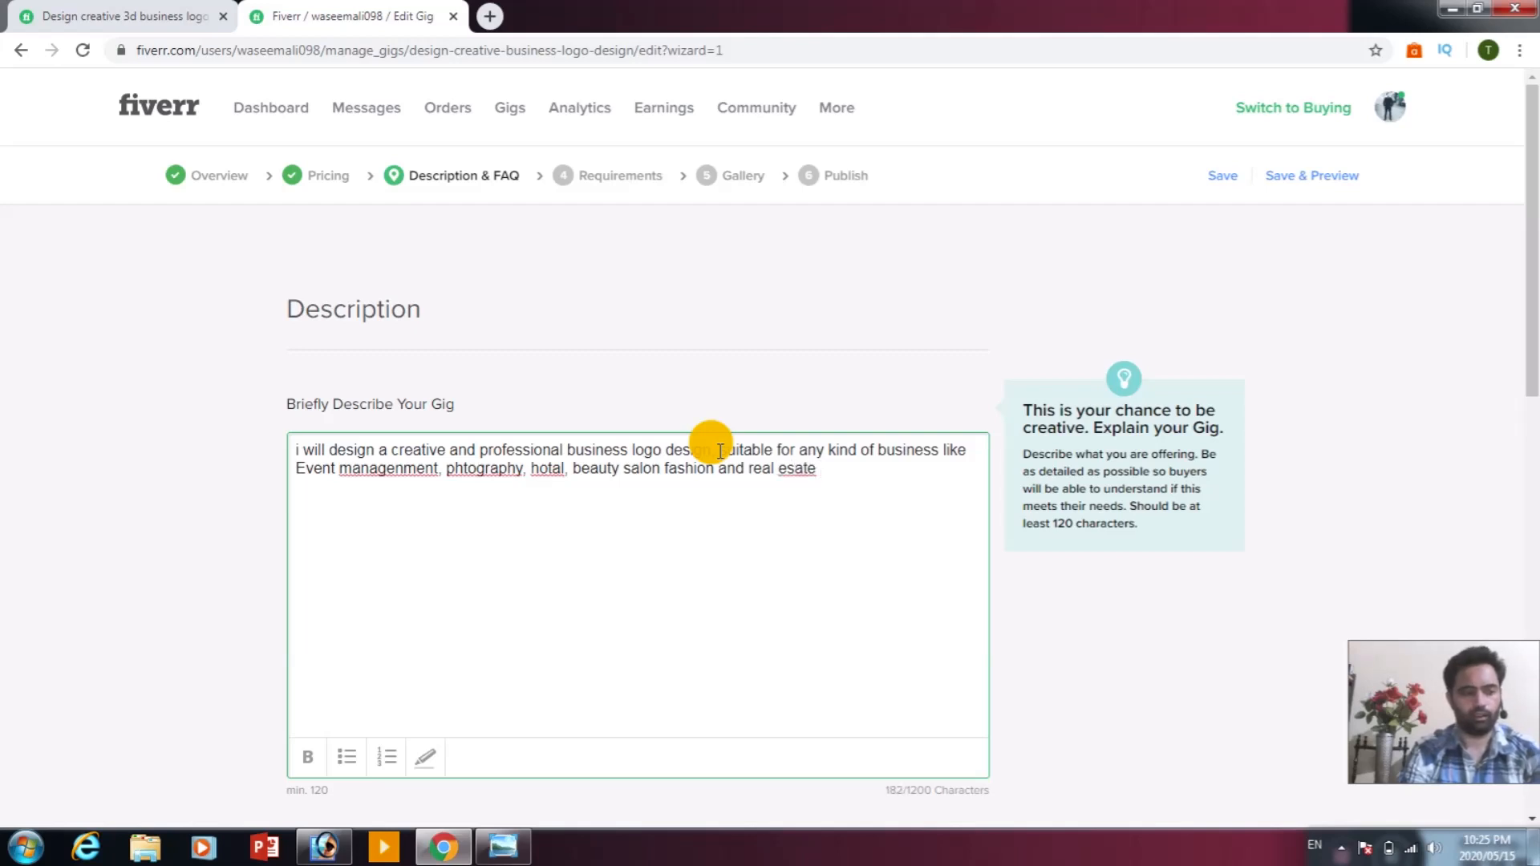
key(BackSpace)
key(BackSpace)
key(BackSpace)
key(BackSpace)
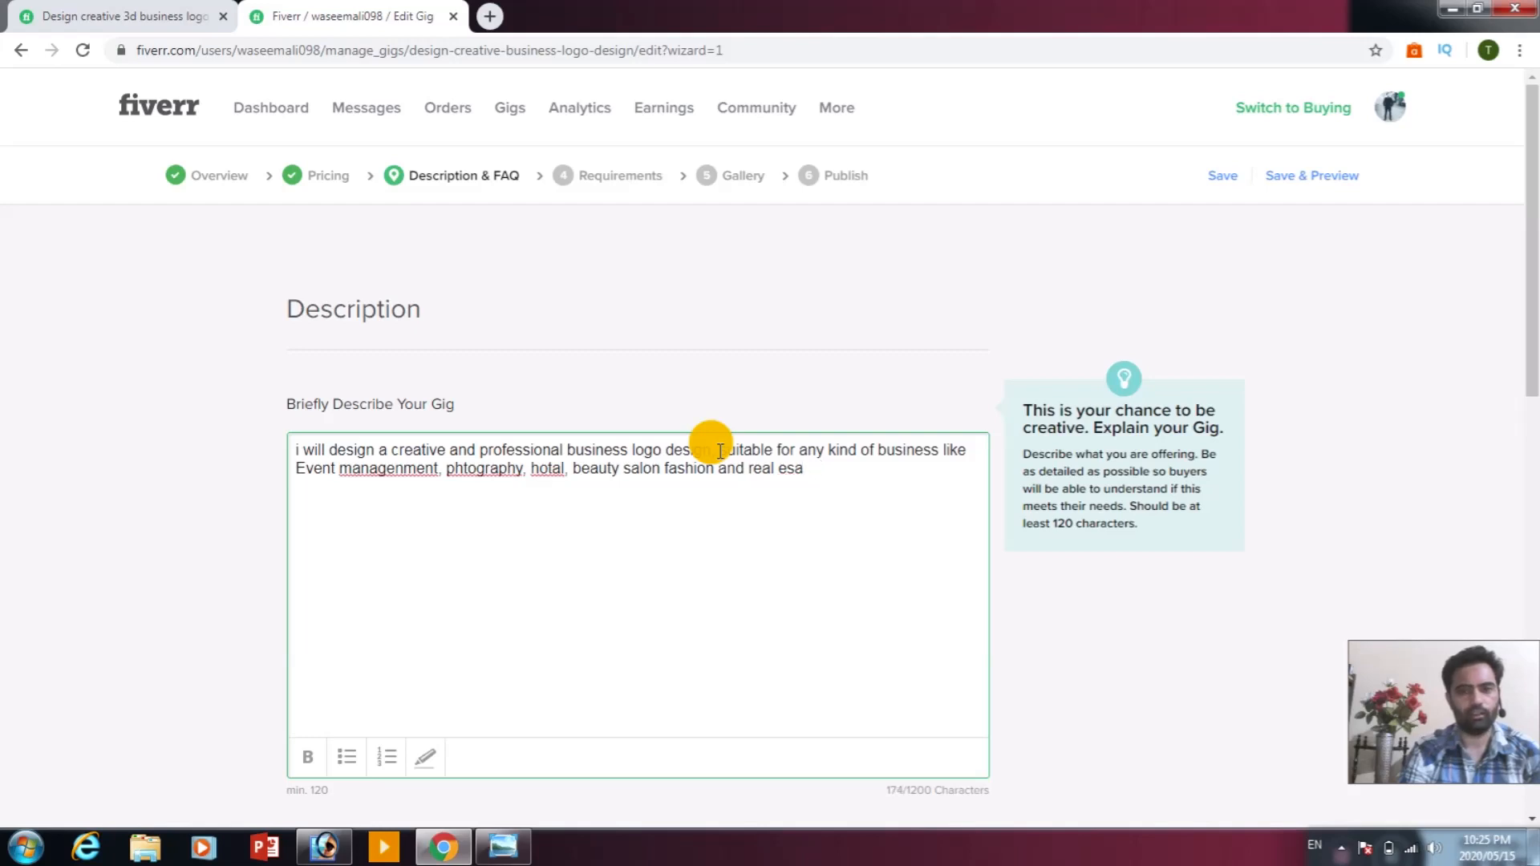
text(tate )
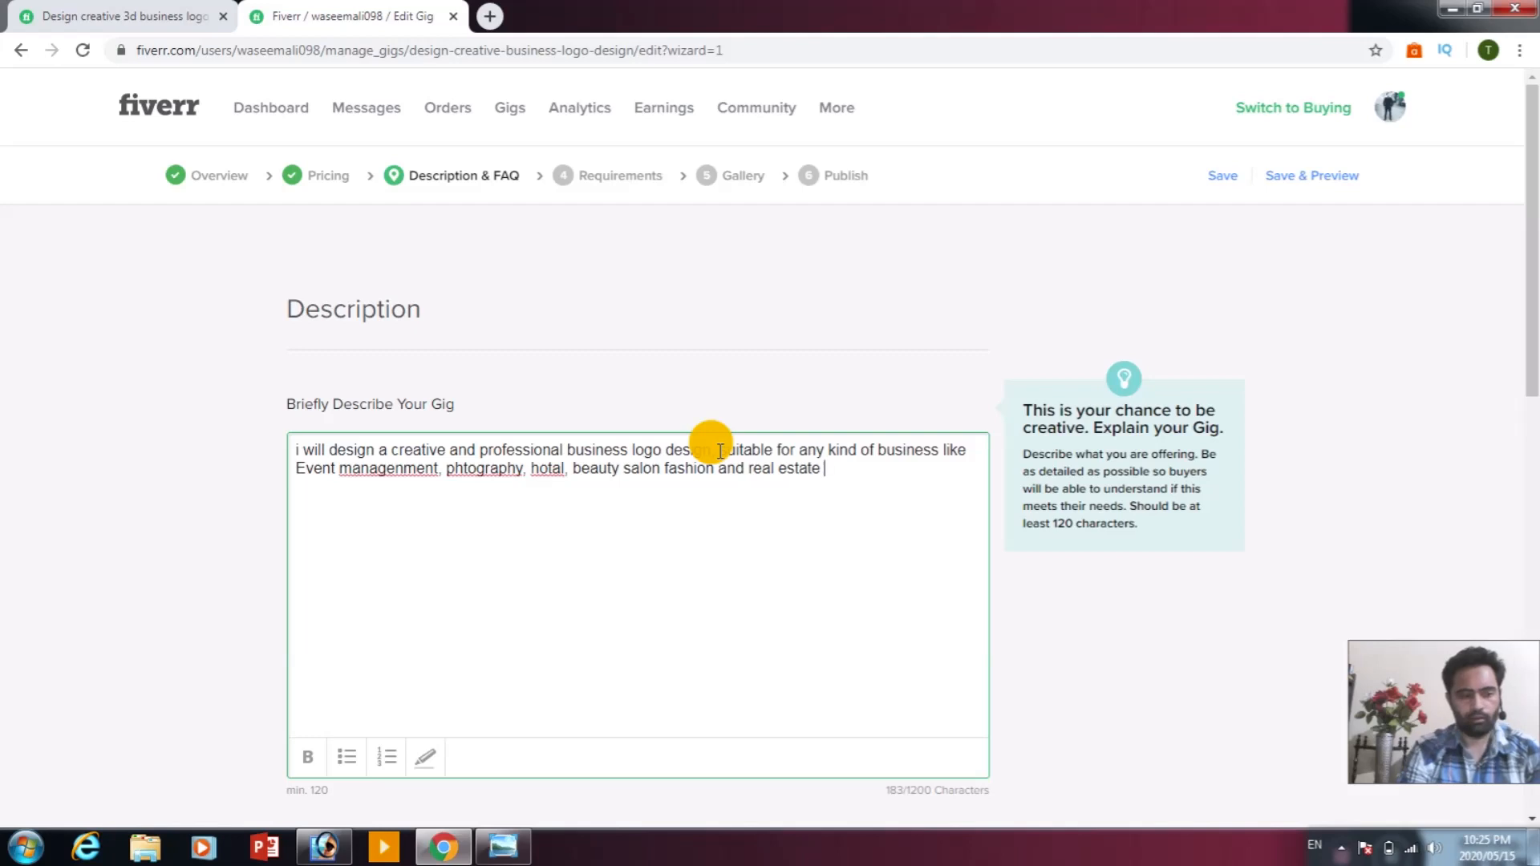
text(imv)
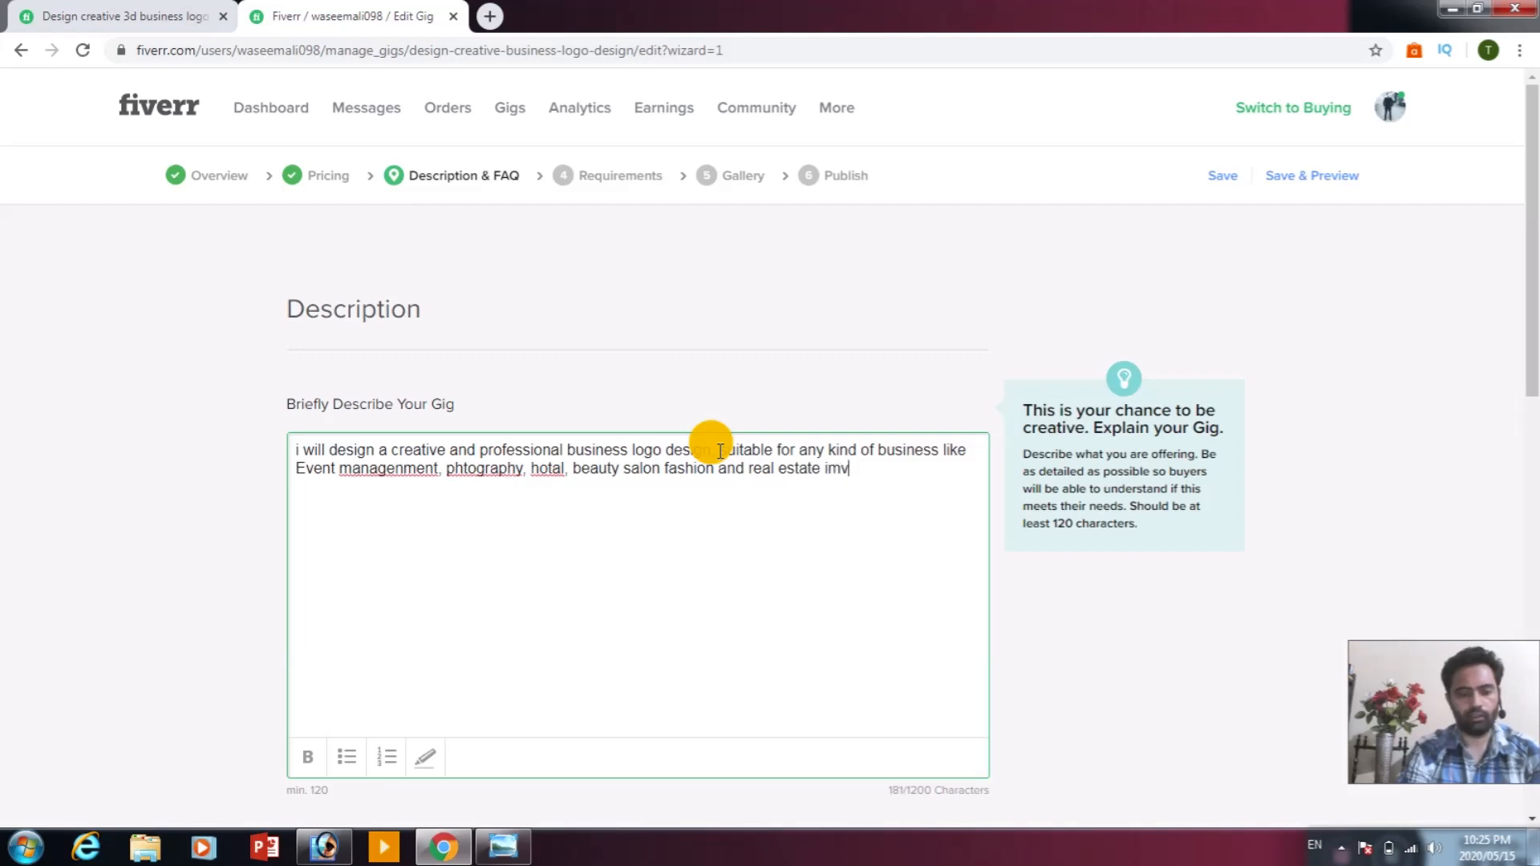
text(esment )
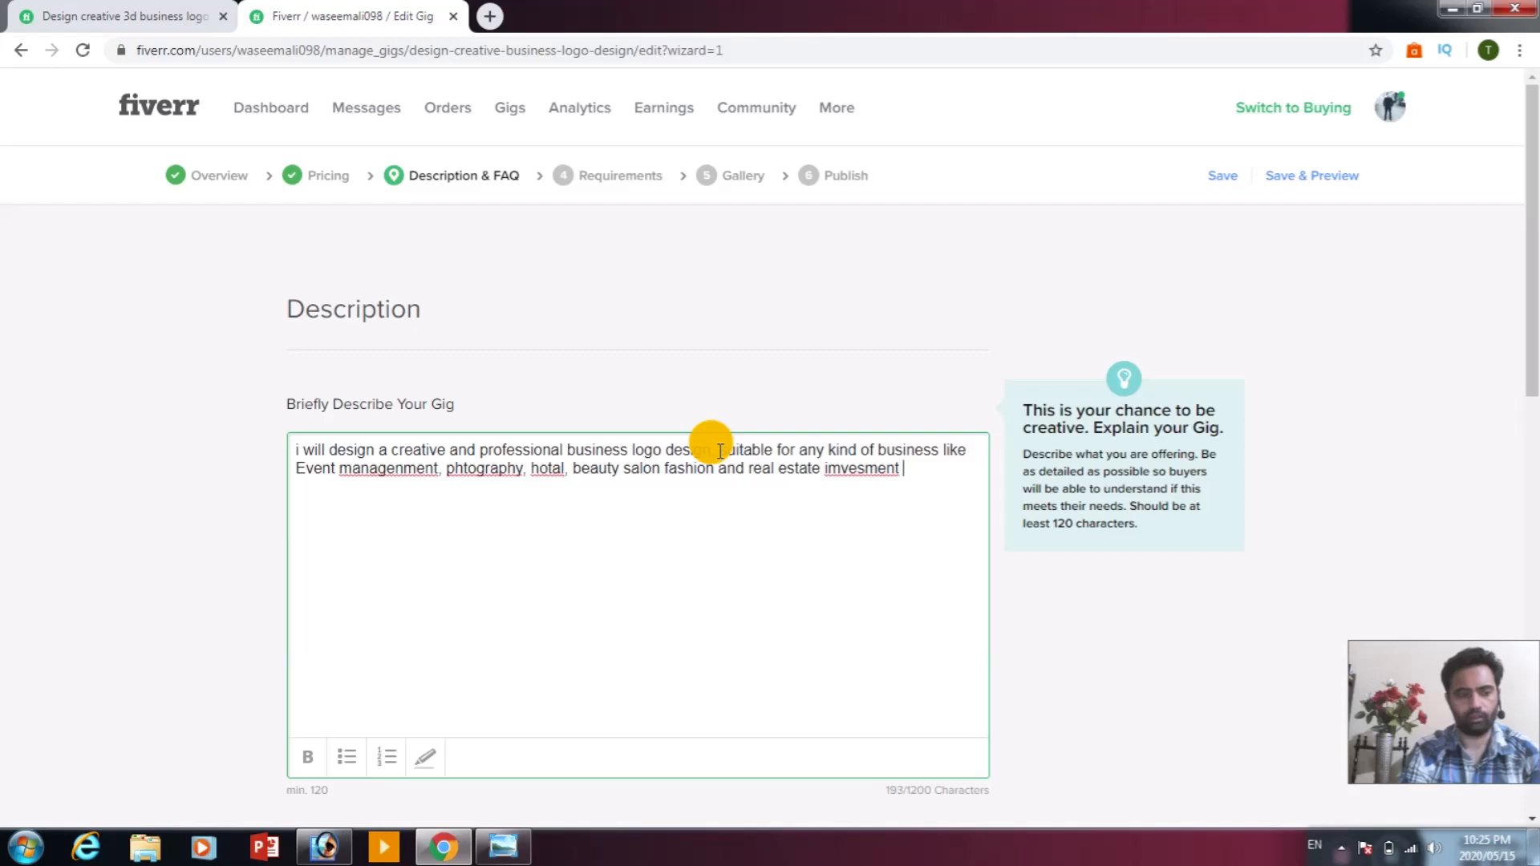
Continue the gig description after the business examples with "and whatever other business releated".
text(and )
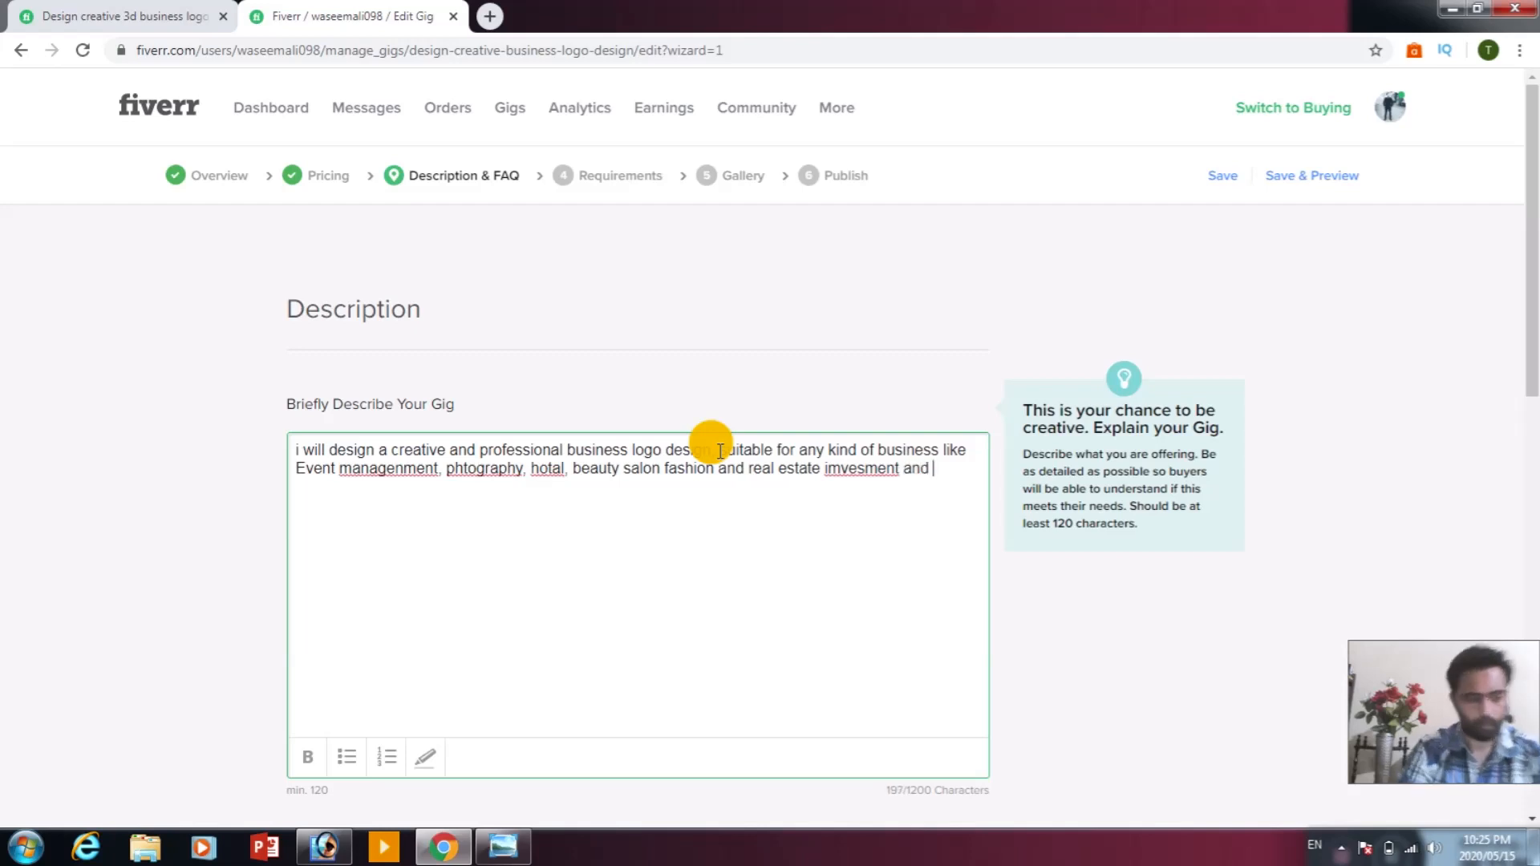
text(what)
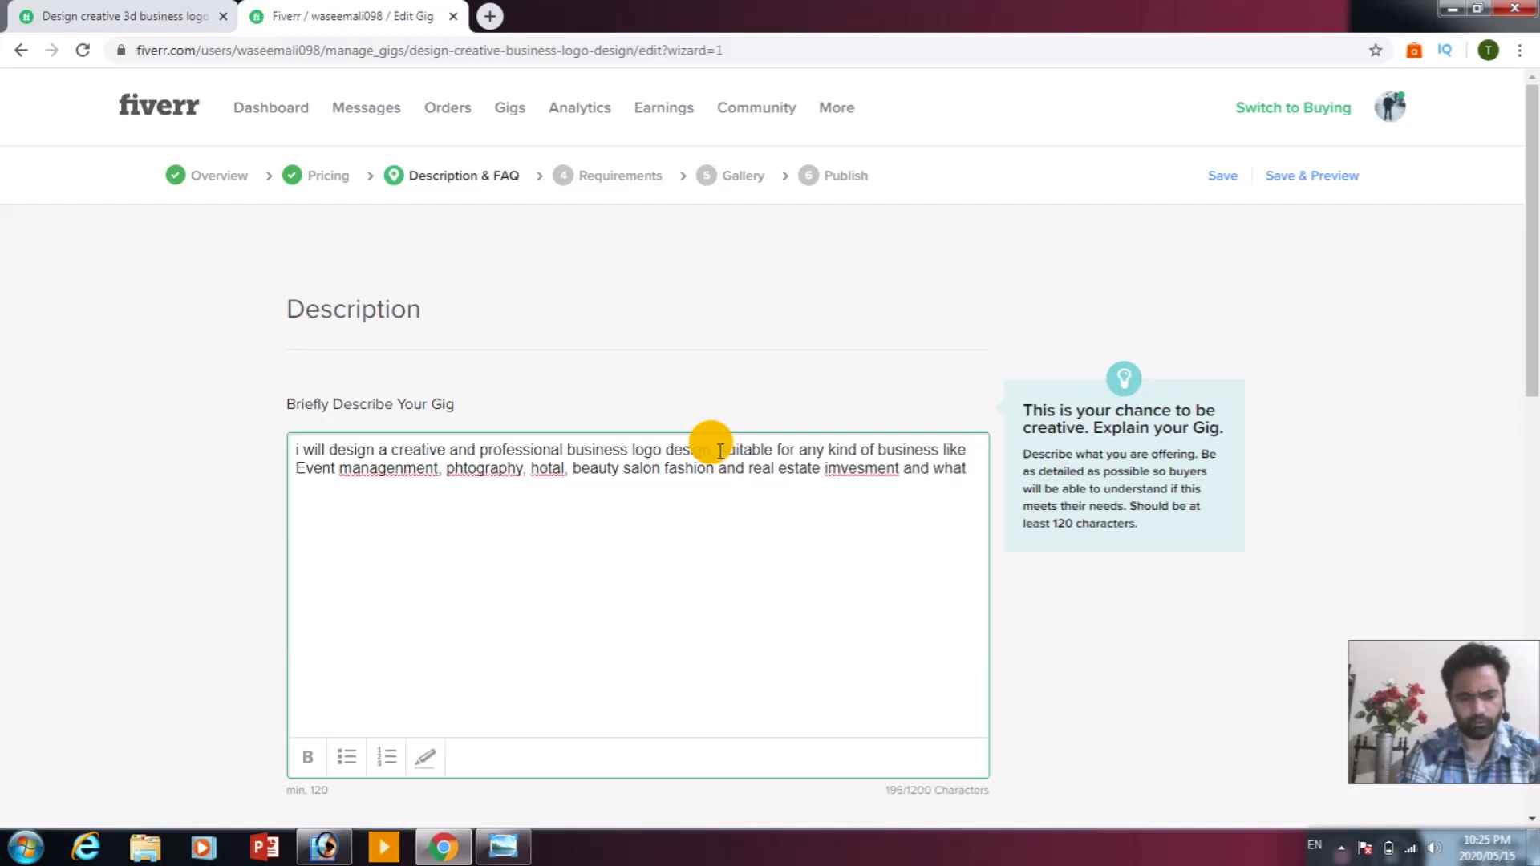
text(ever)
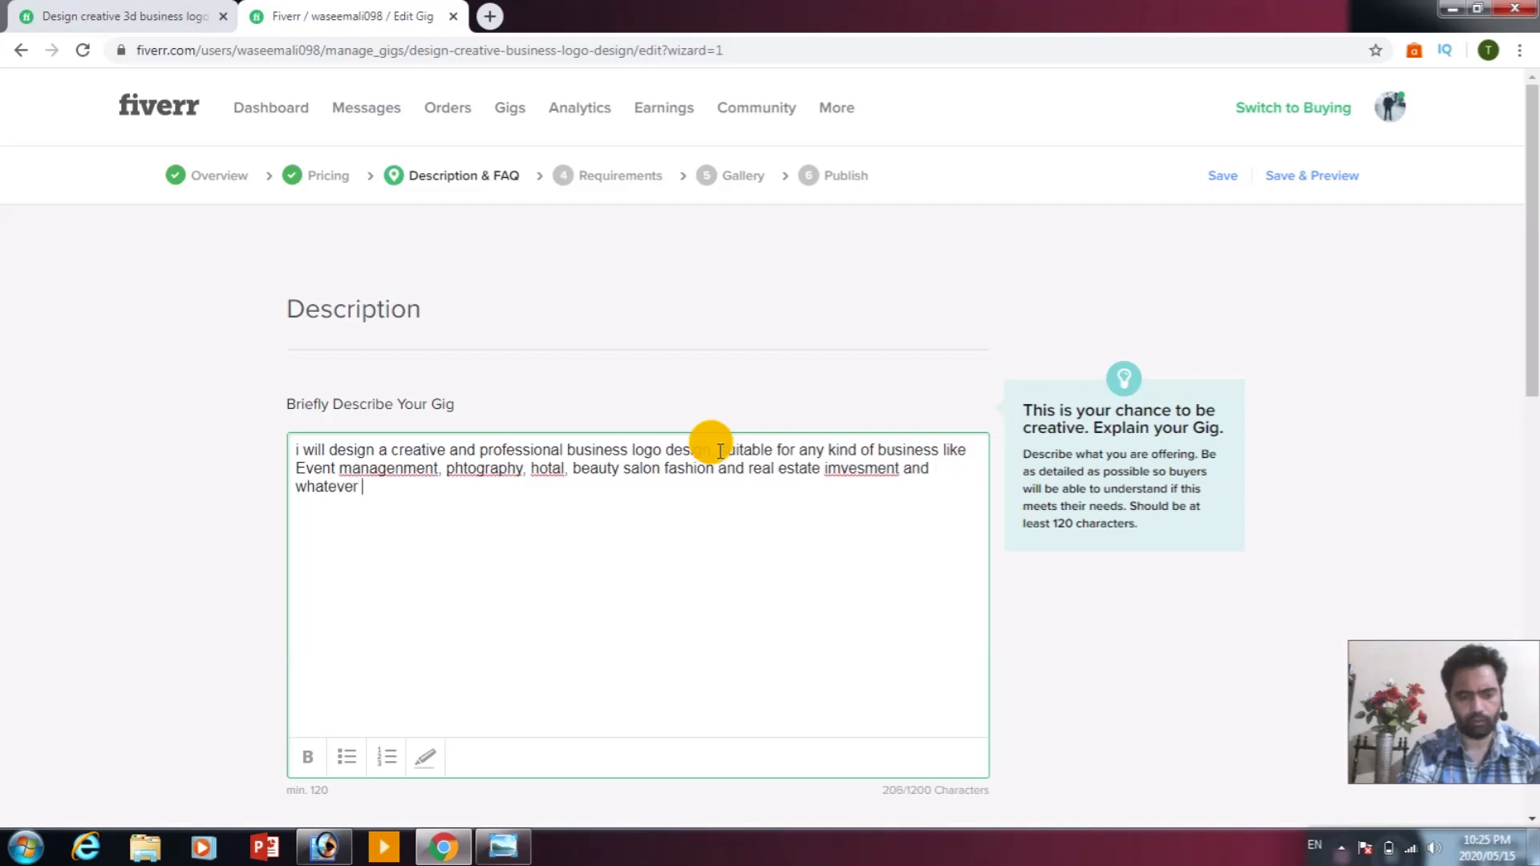
text( other business)
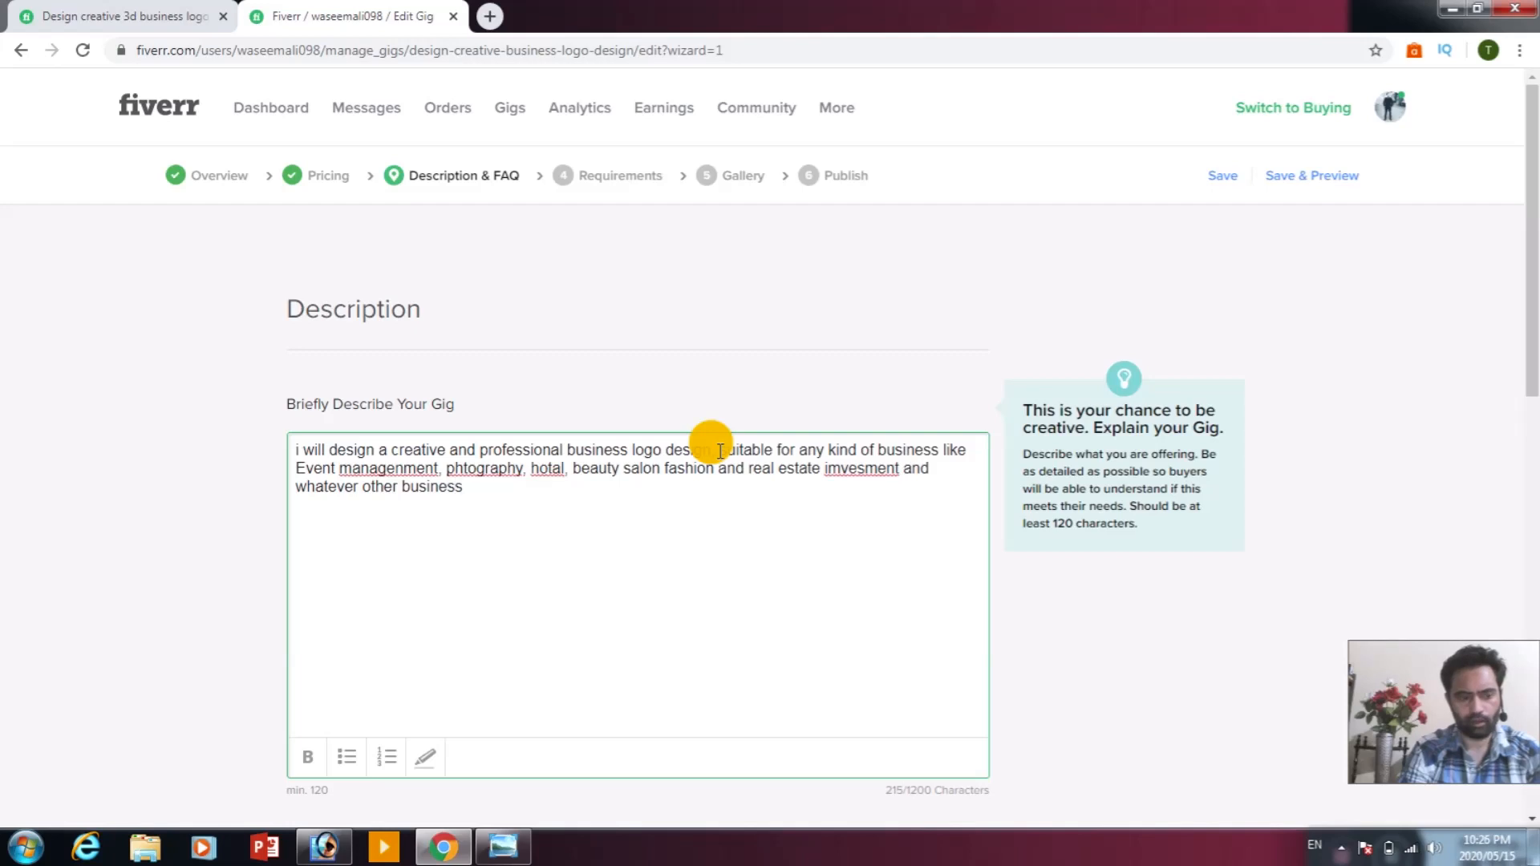
text( releated )
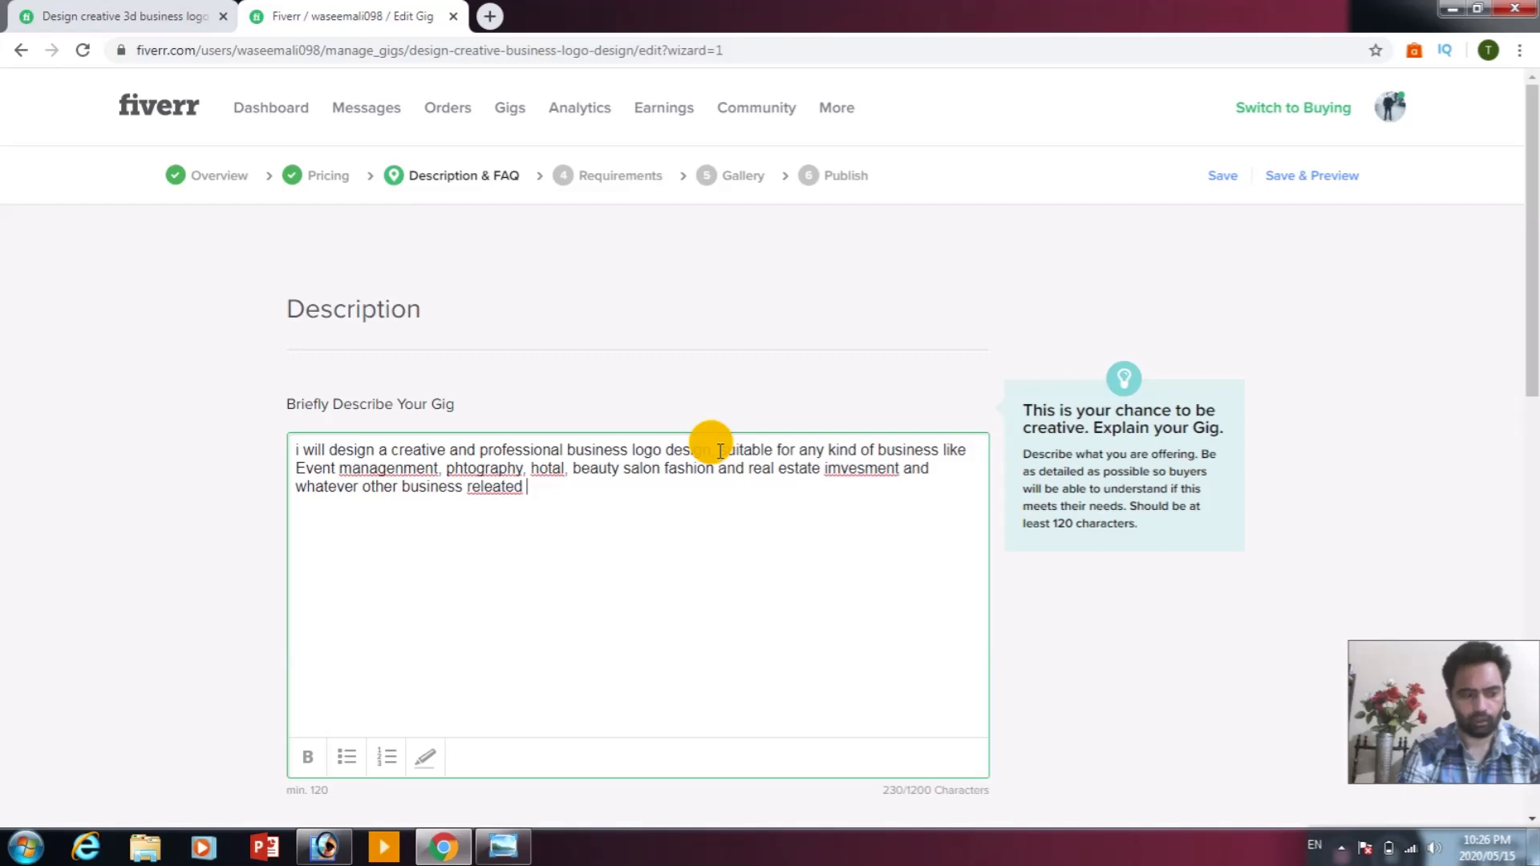
Finish the sentence in the gig description with "unique and creative 3D logo design." and start a new line.
text(uniq)
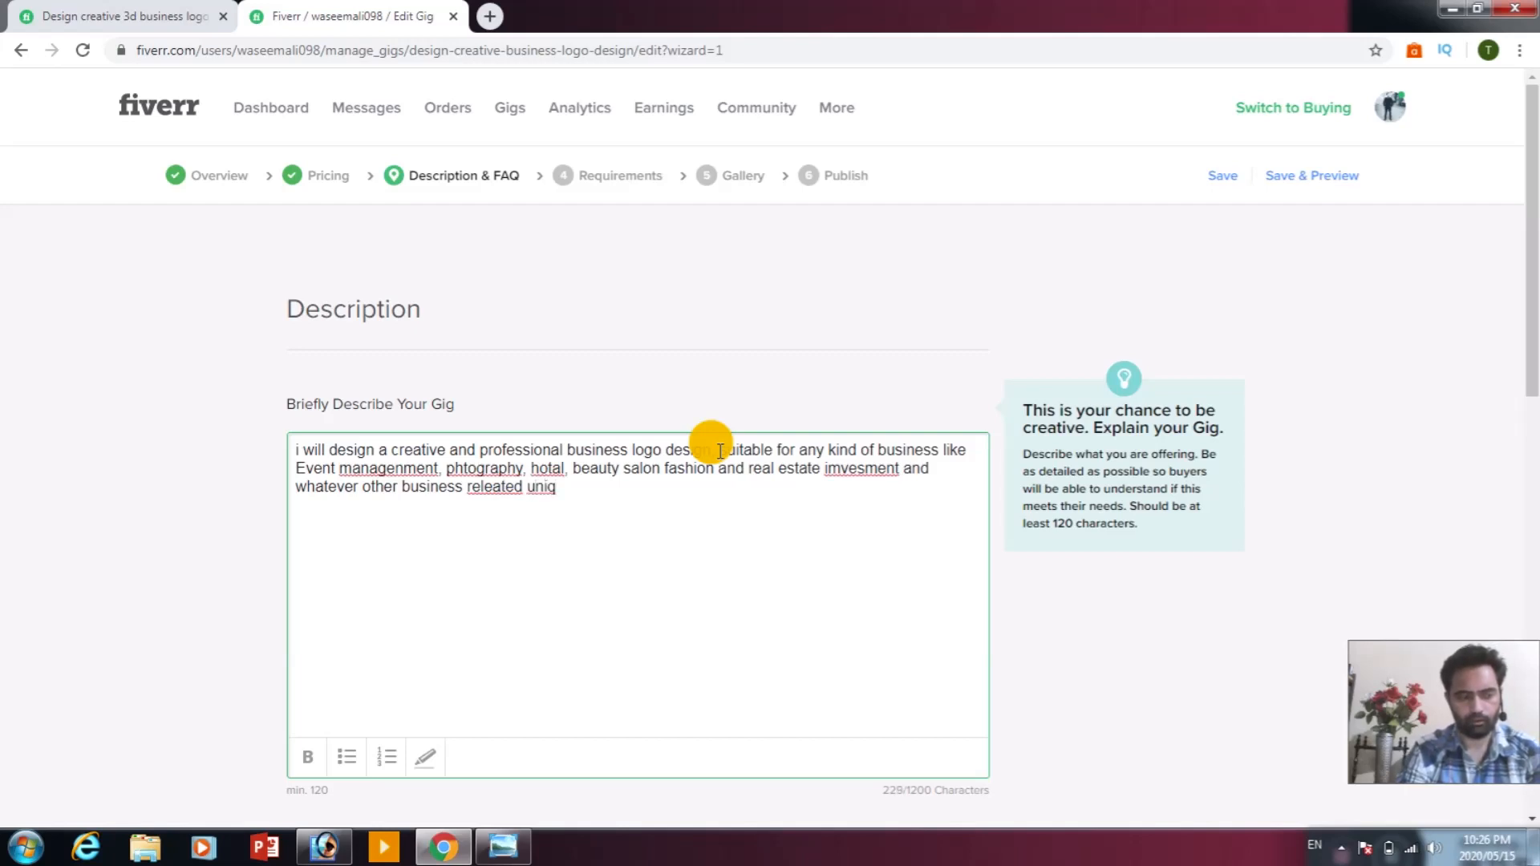
text(ue and )
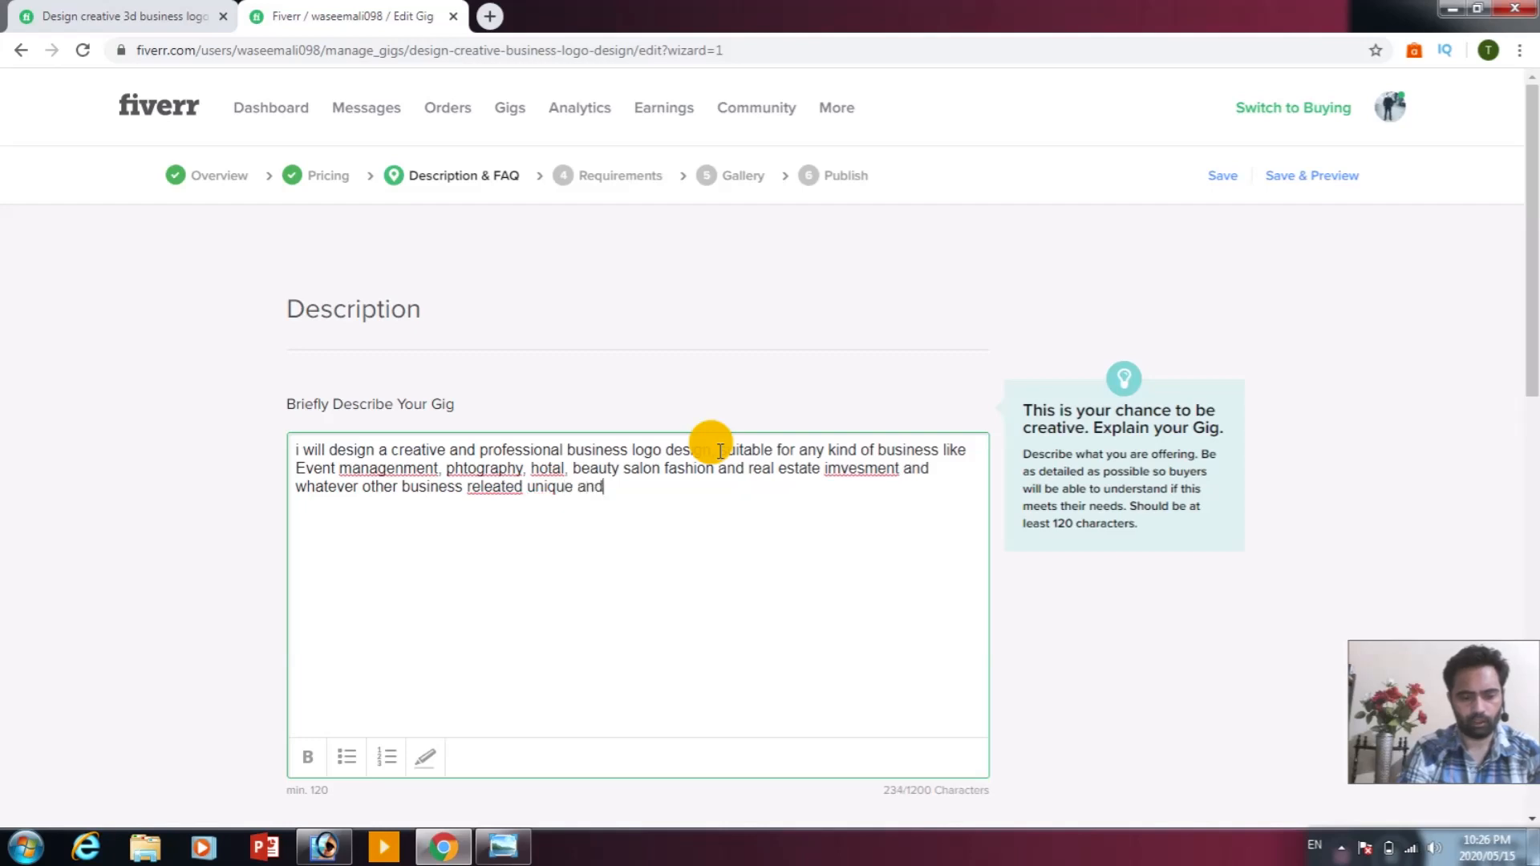
text(creative)
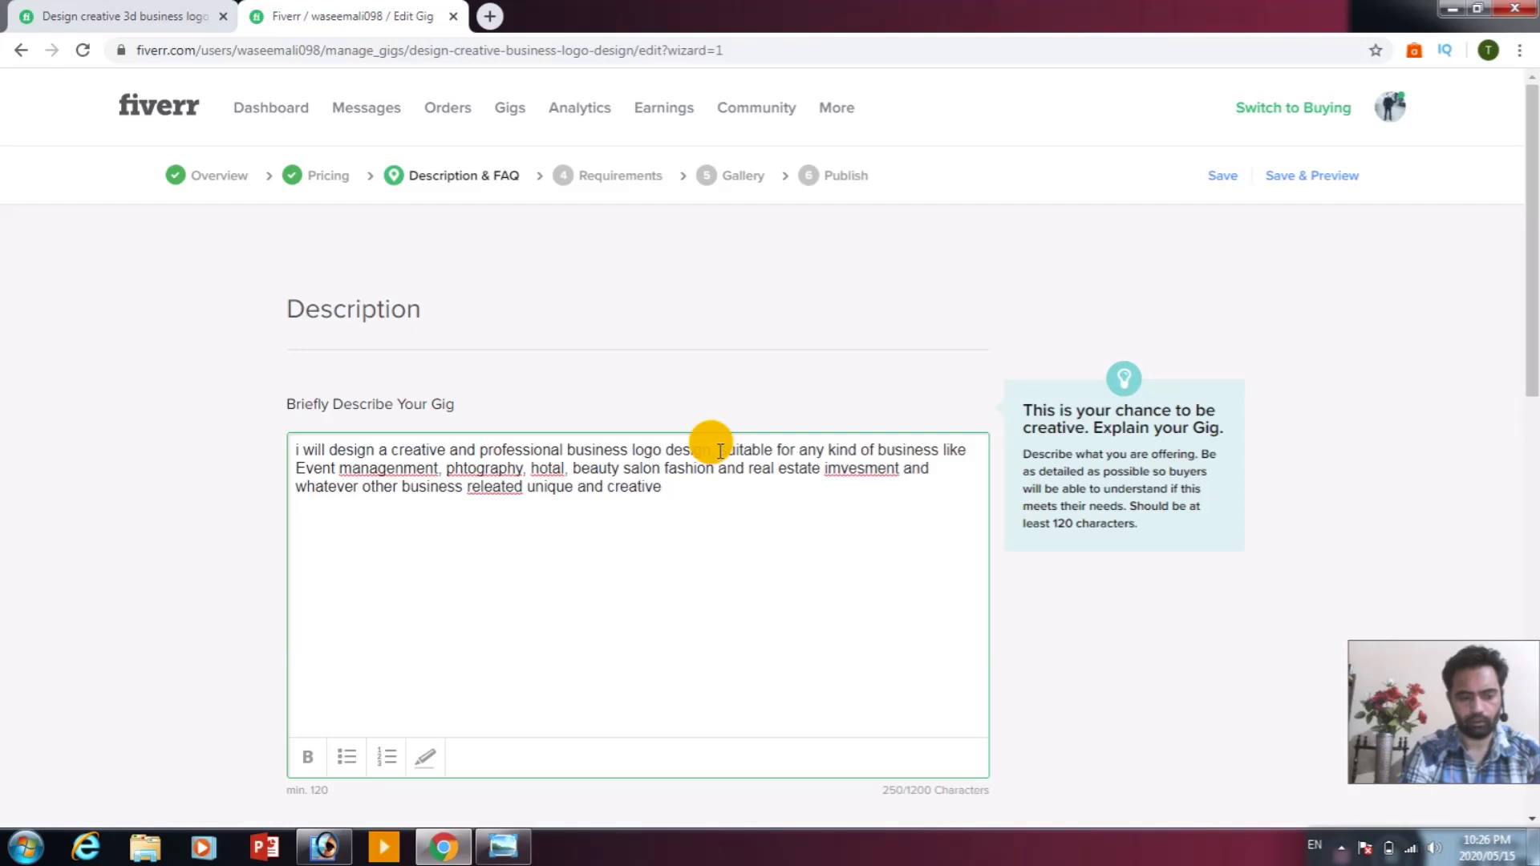
text( 3D)
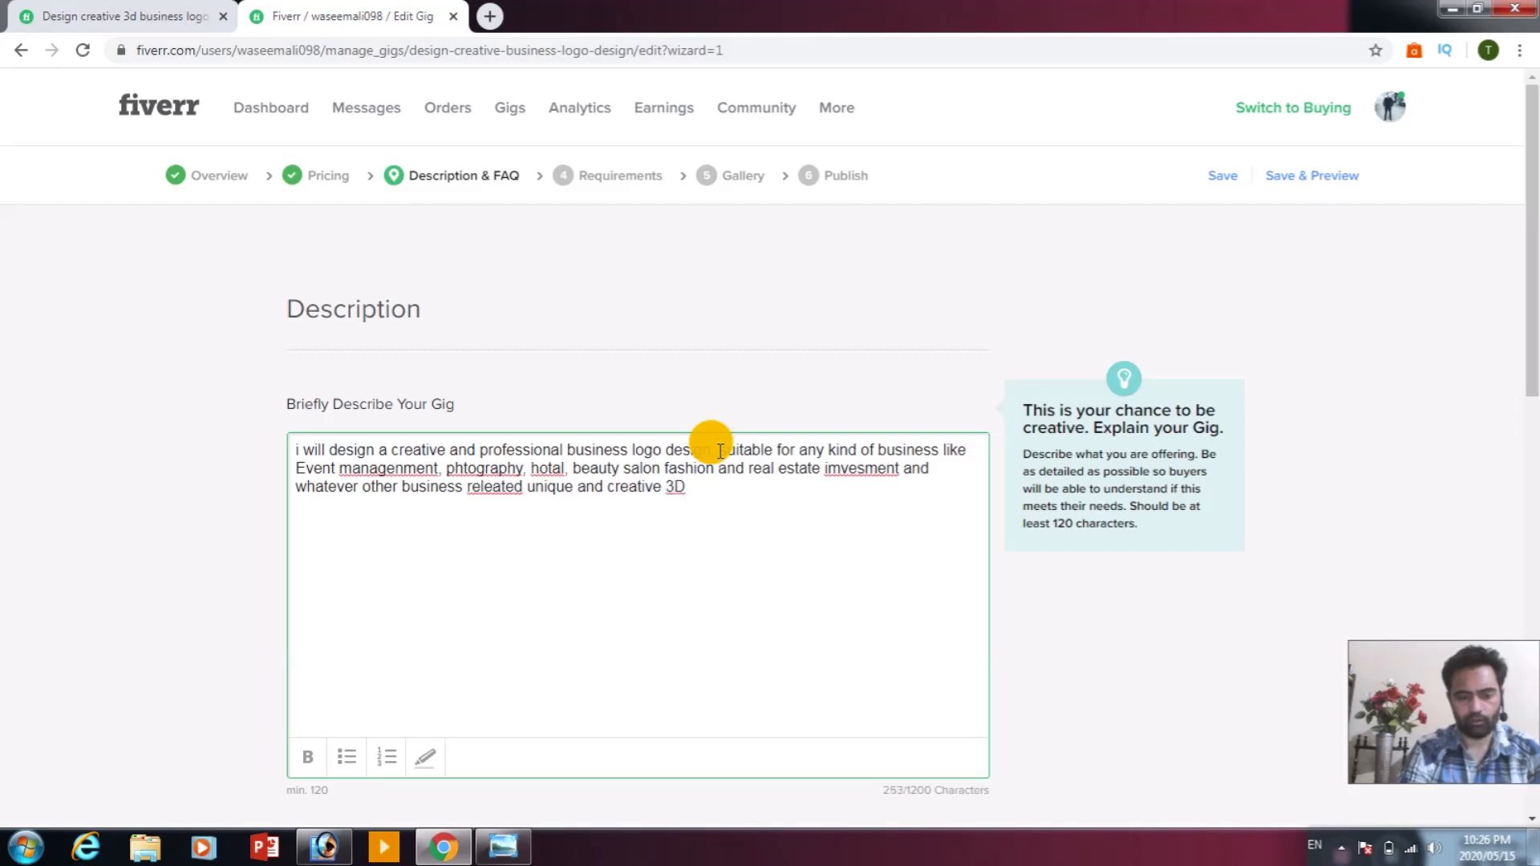
text( logo )
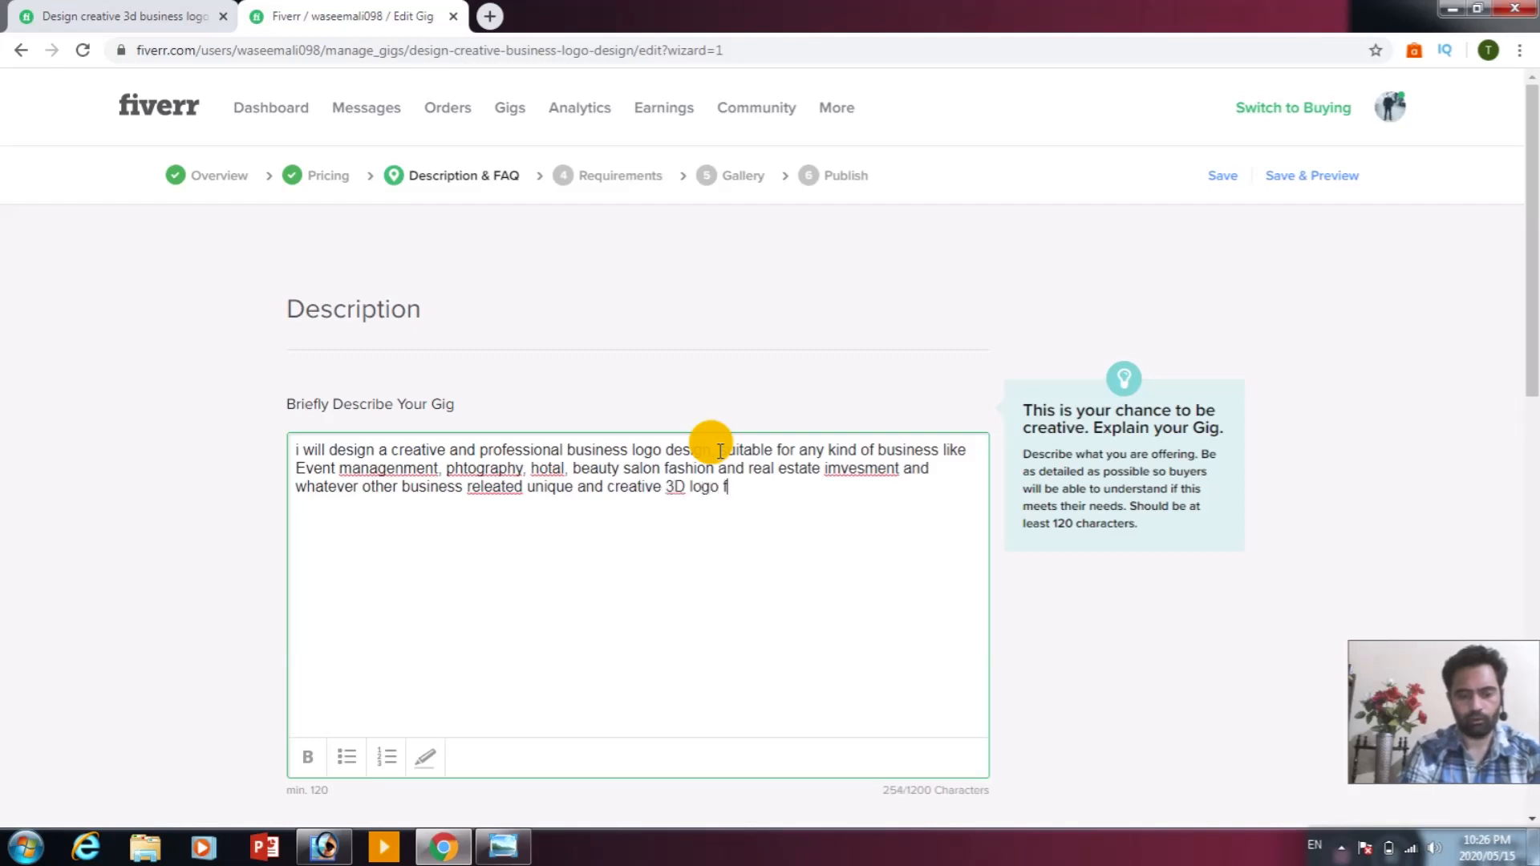
text(design )
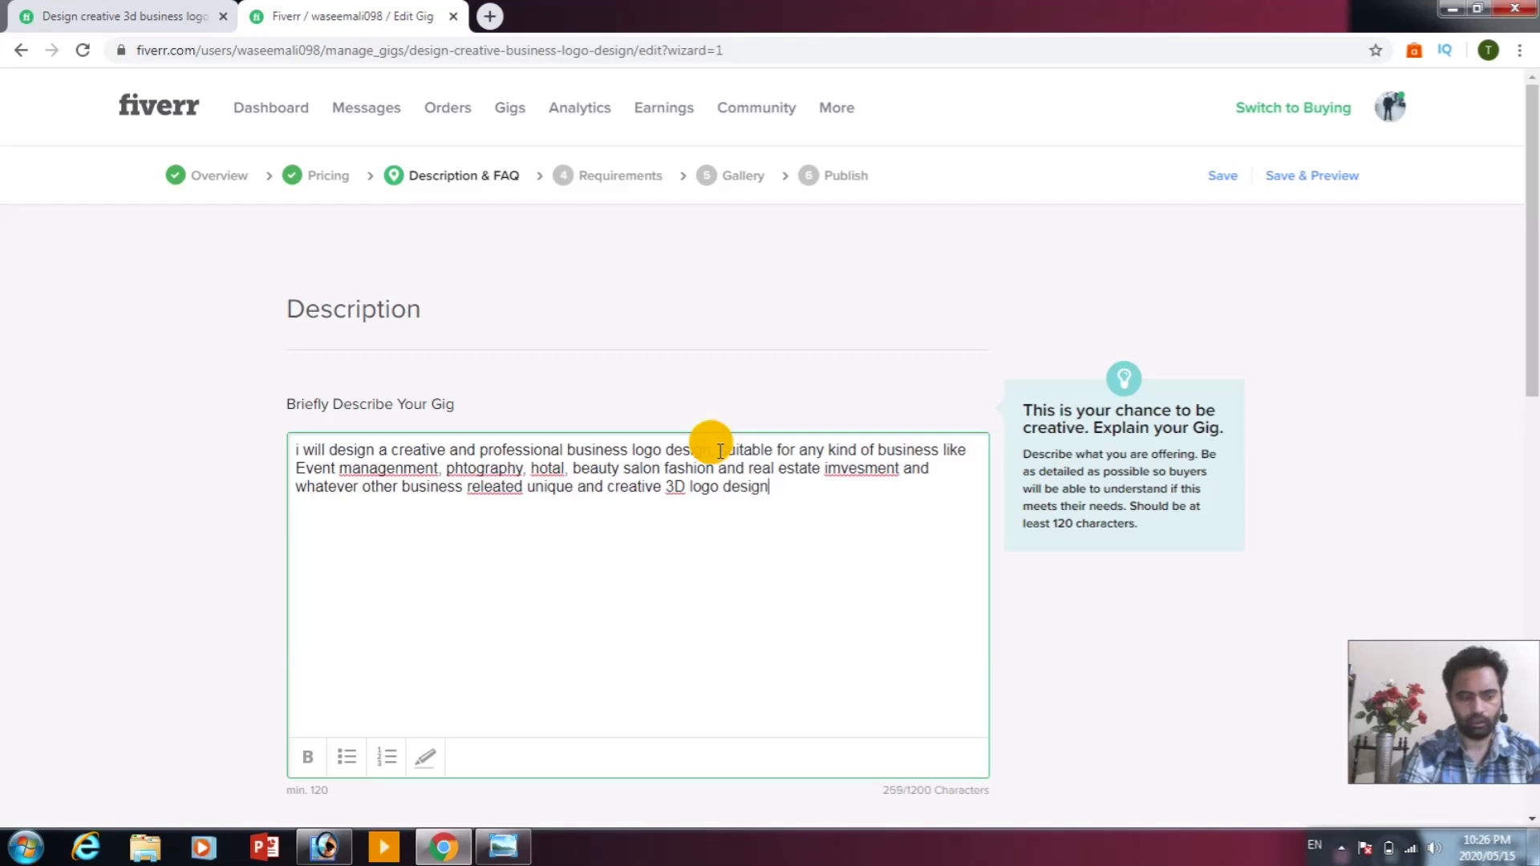
text(.)
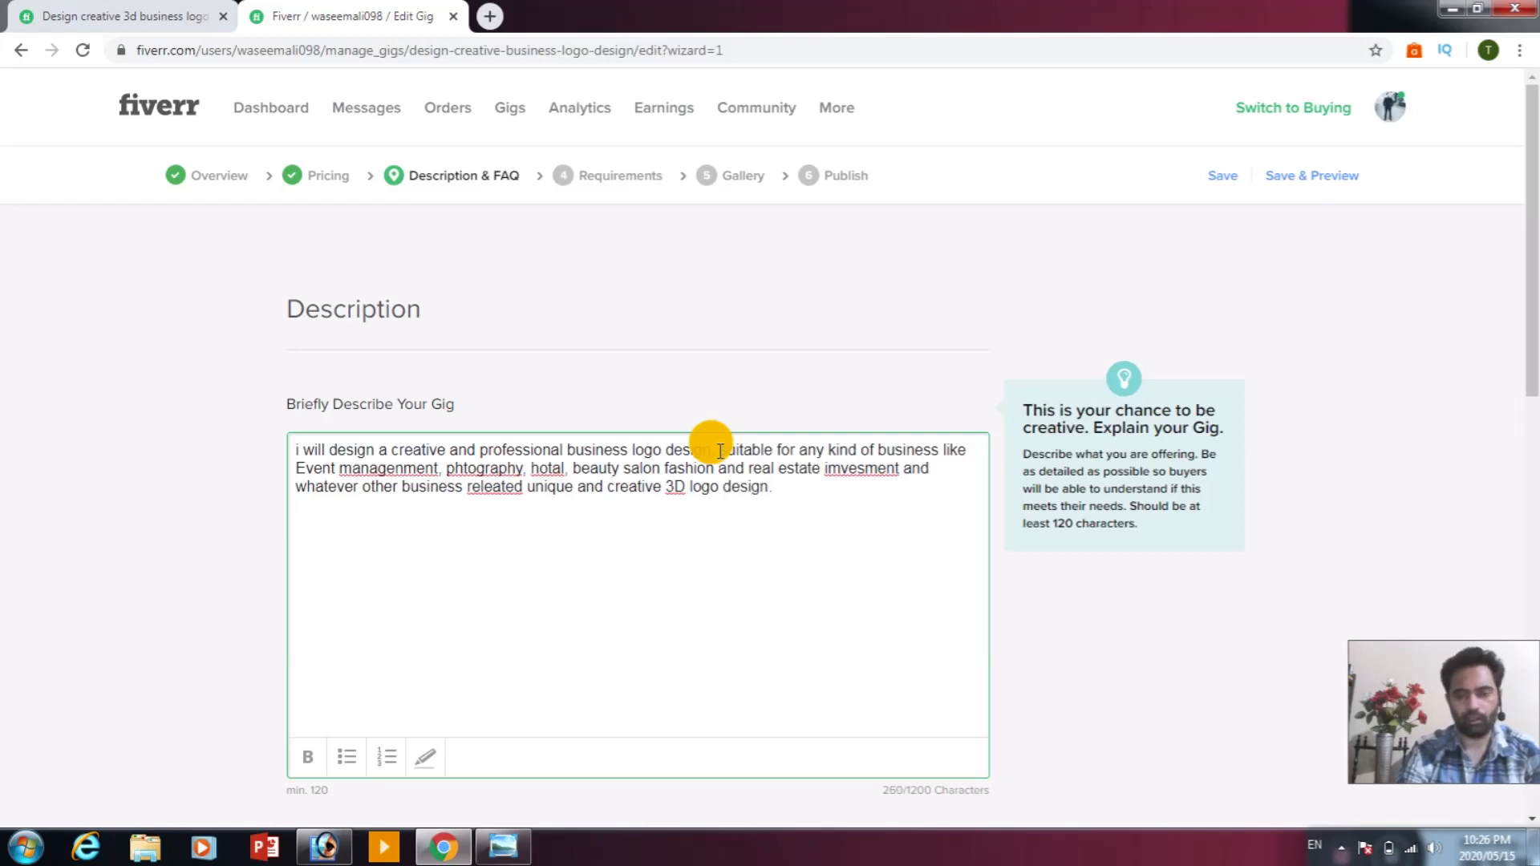
key(Return)
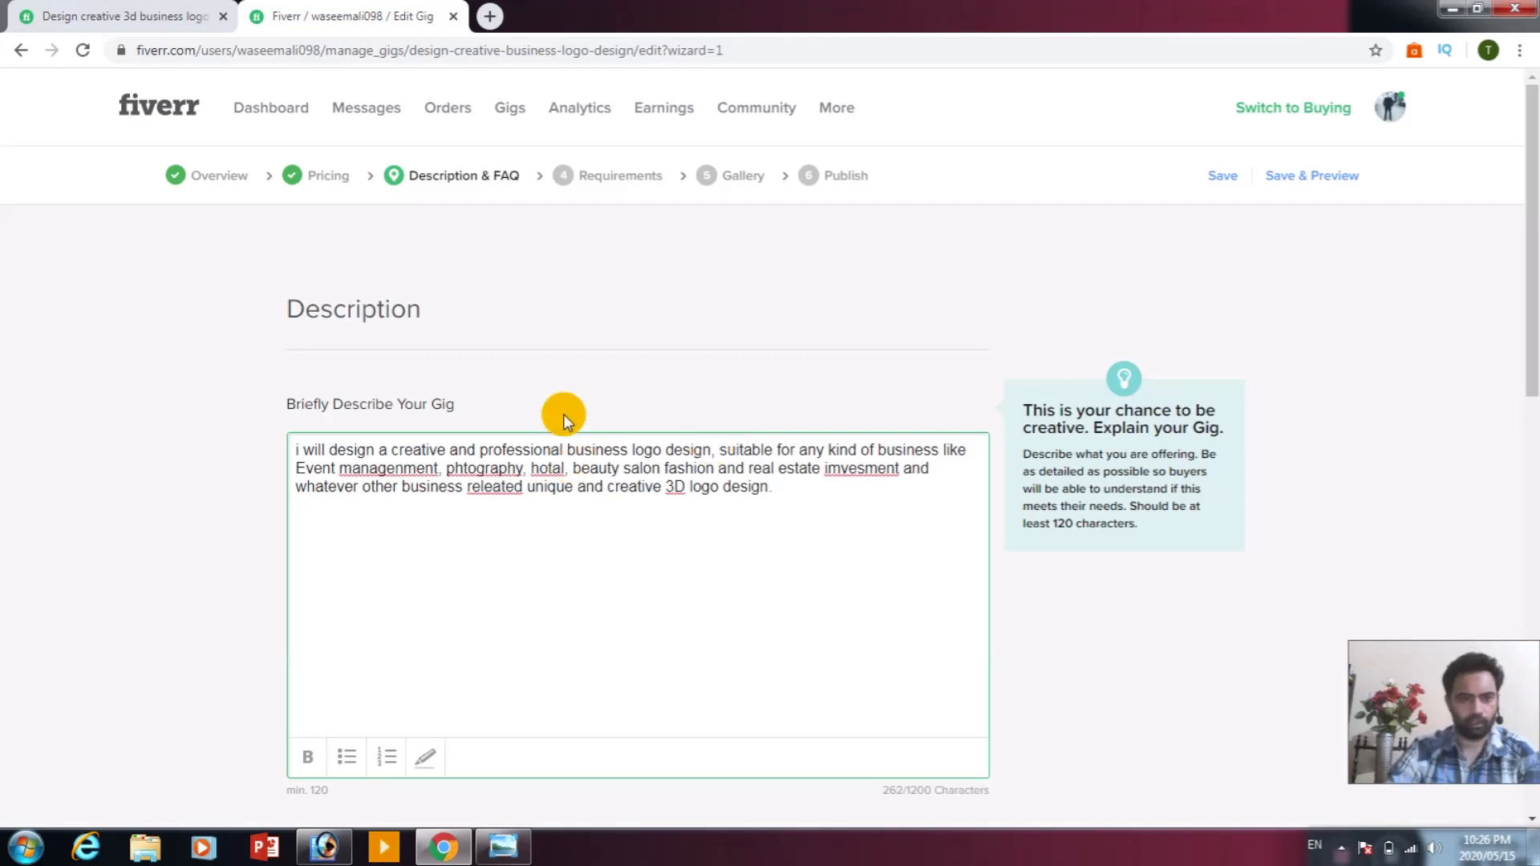
Correct the misspelled business examples in the description to "management", "photography", "hotel" and "investment" using the spelling suggestions.
right_click(417, 466)
click(484, 490)
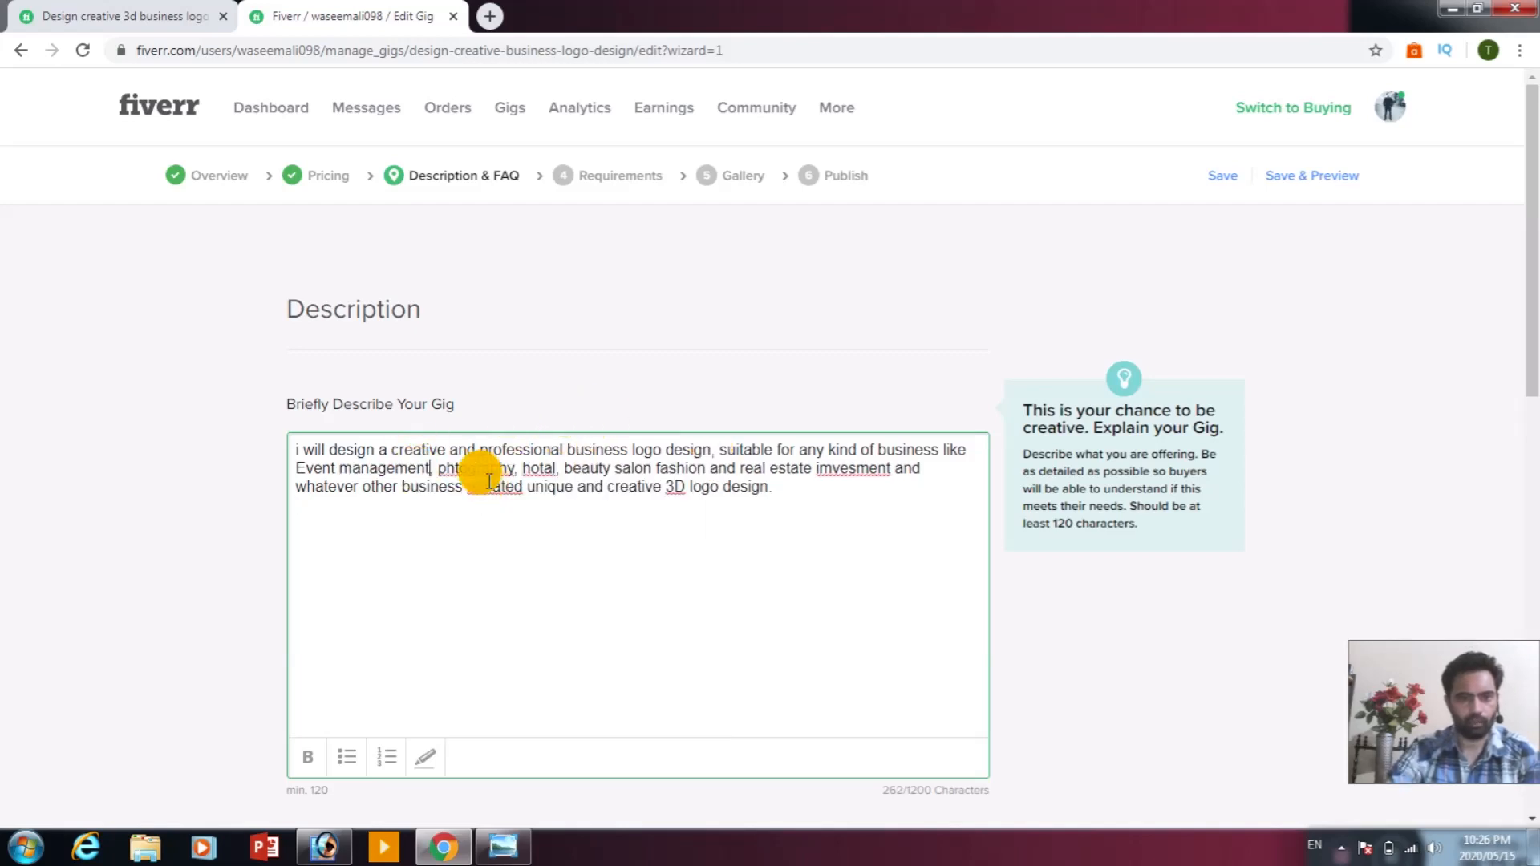
right_click(477, 471)
click(532, 484)
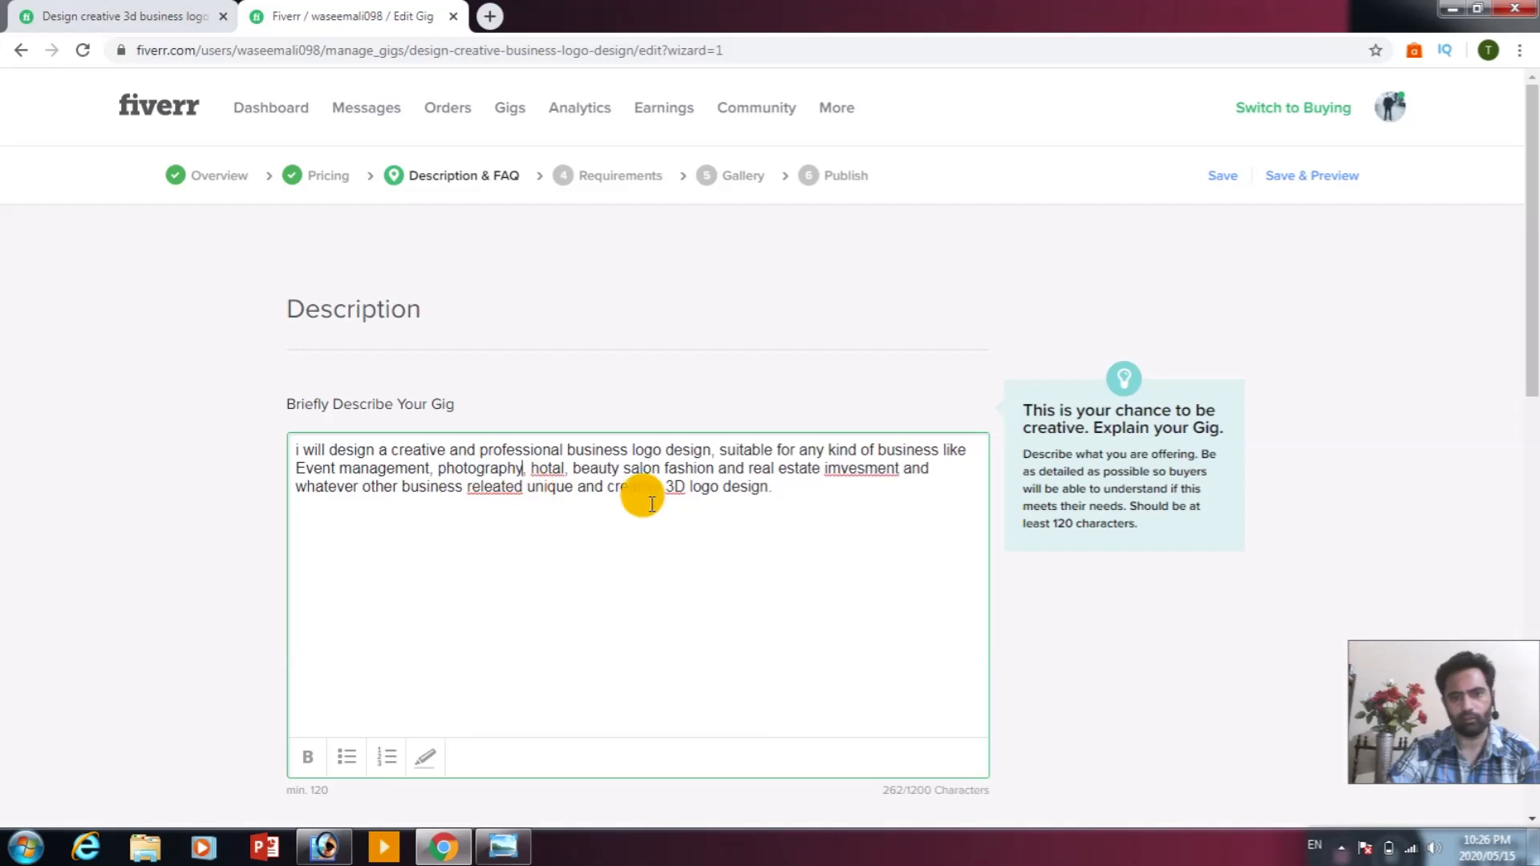
right_click(546, 470)
click(593, 503)
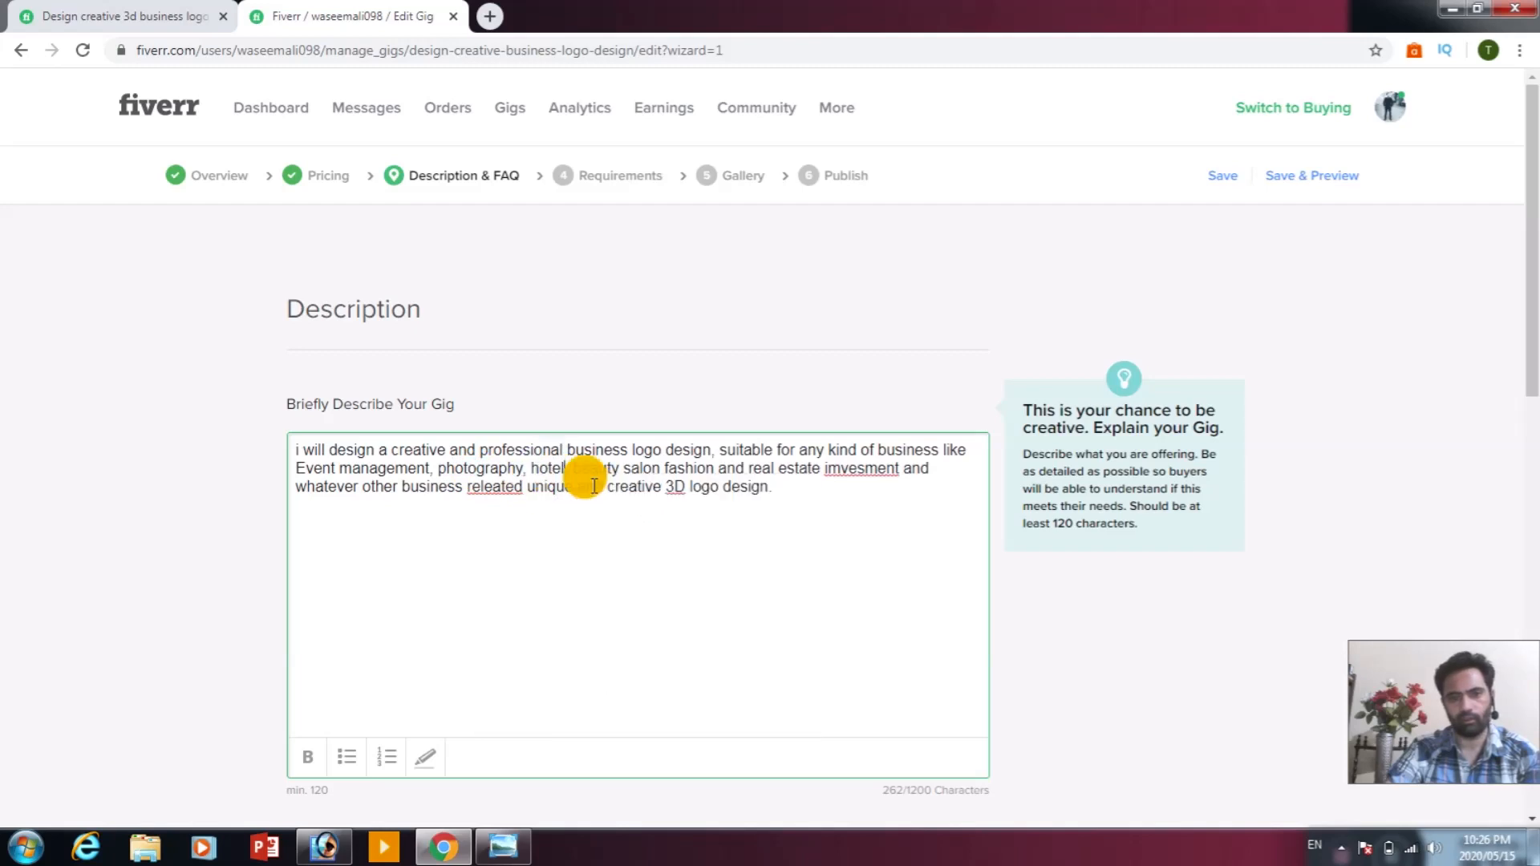
right_click(868, 469)
click(905, 488)
Correct "releated" to "related" in the description and add "3D" to the spelling dictionary.
right_click(676, 487)
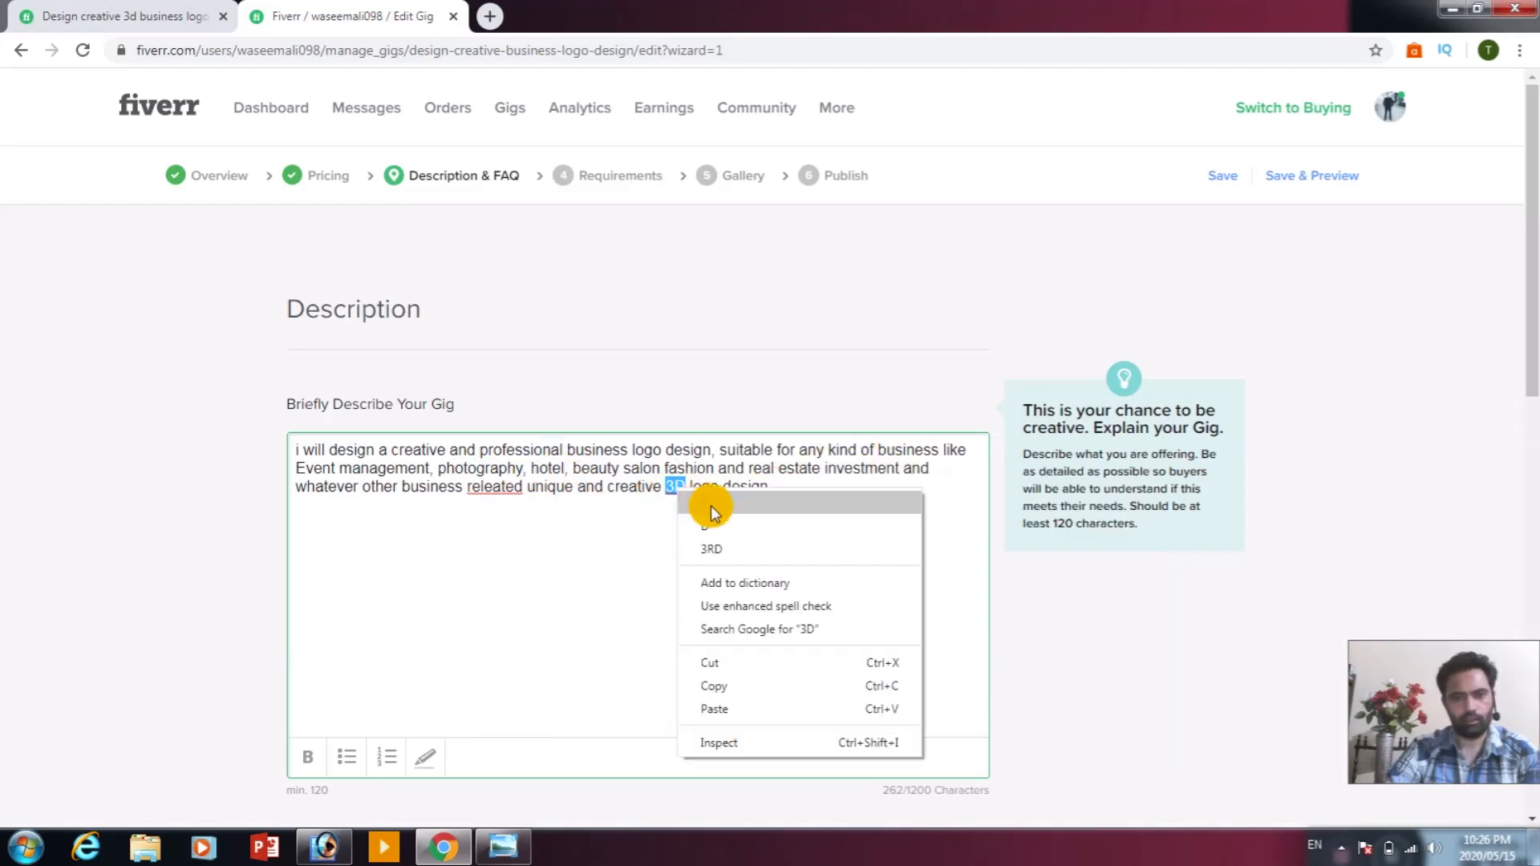
click(672, 490)
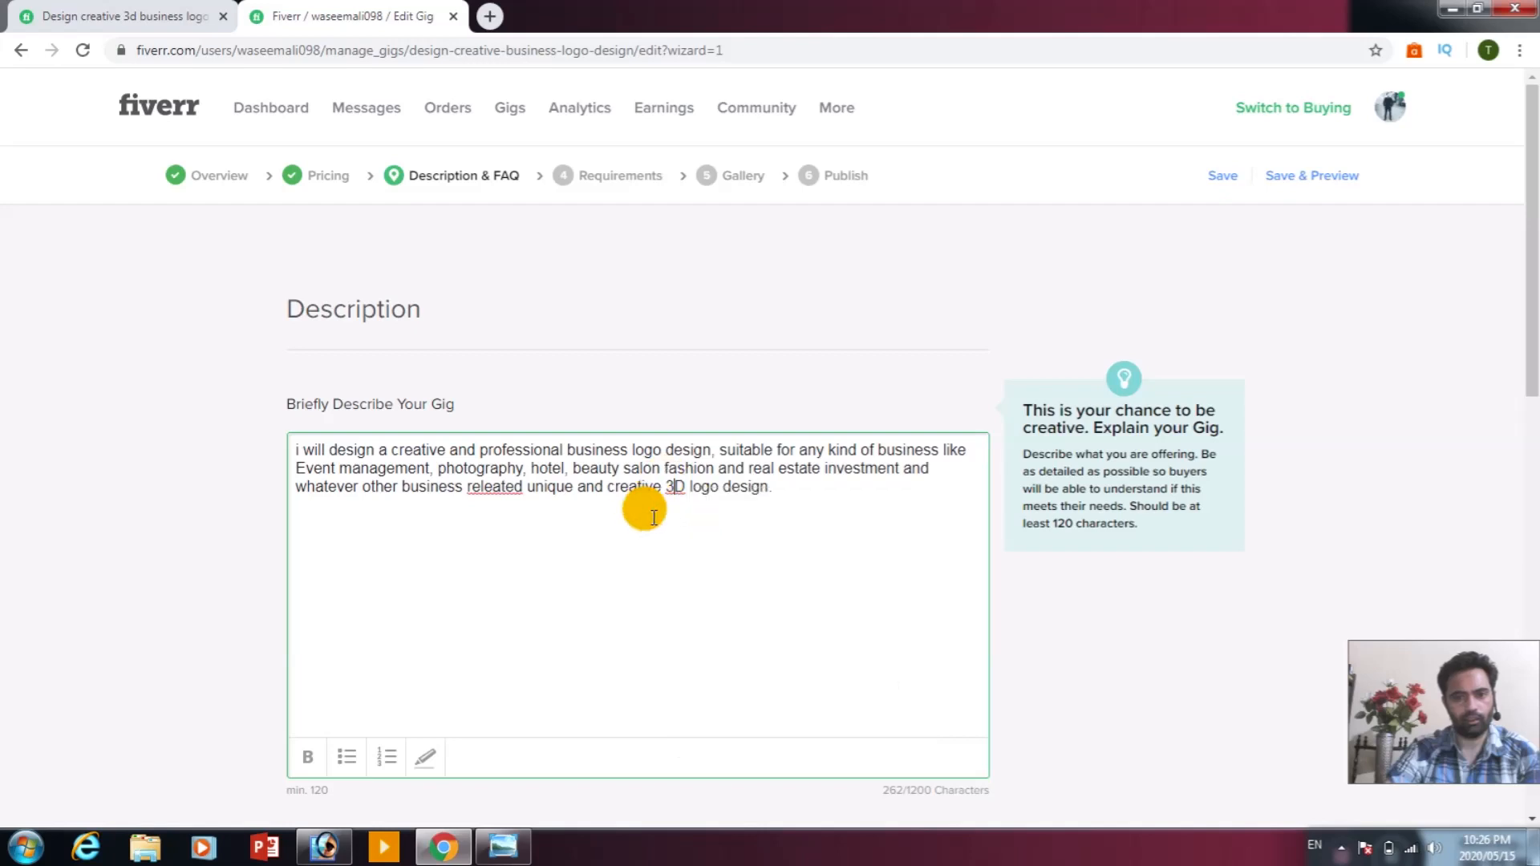
right_click(493, 490)
click(551, 504)
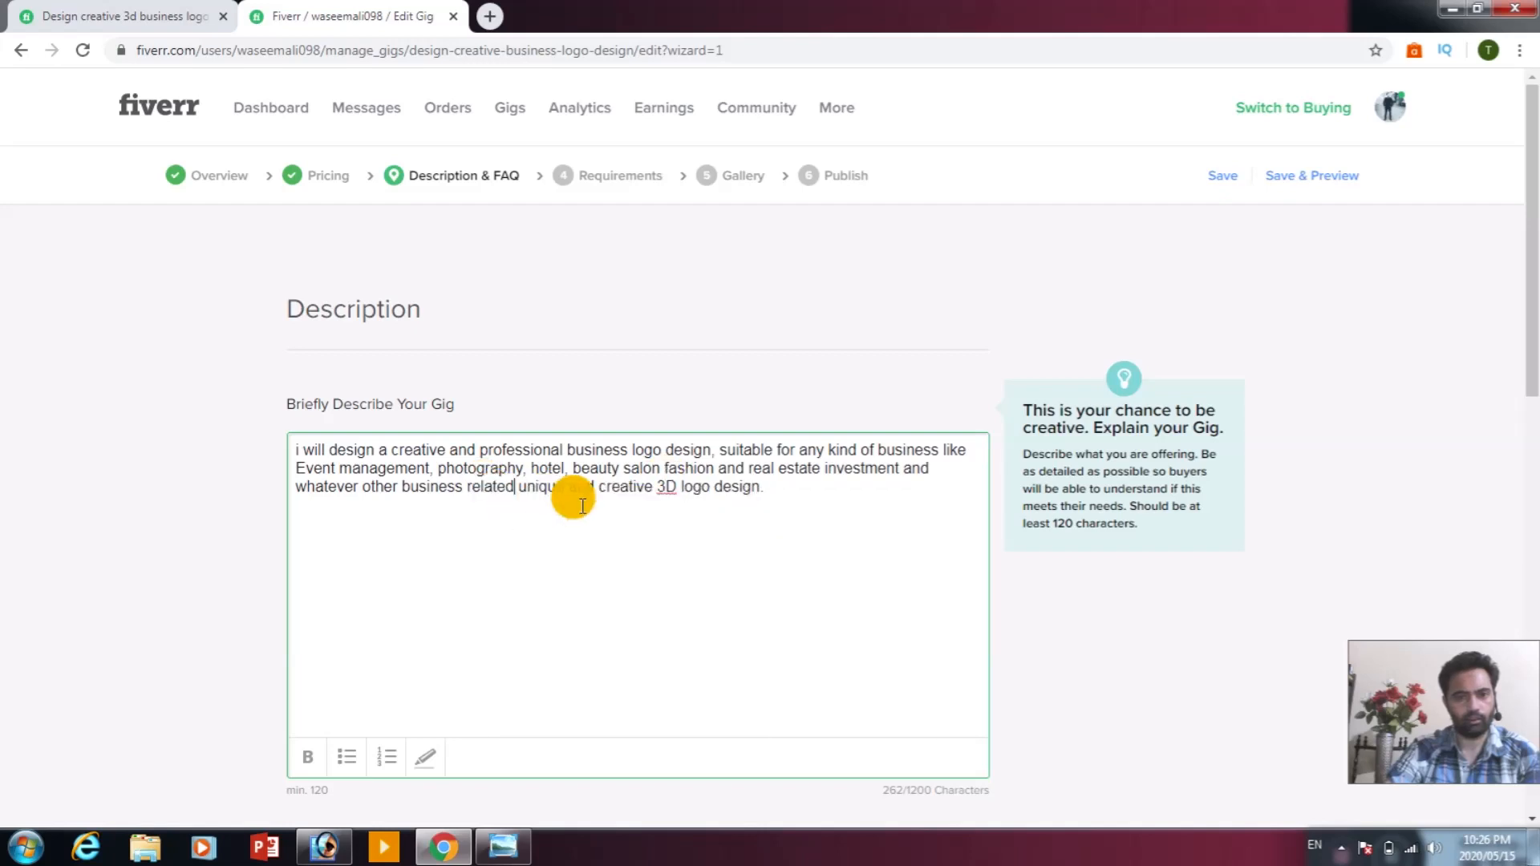
right_click(670, 493)
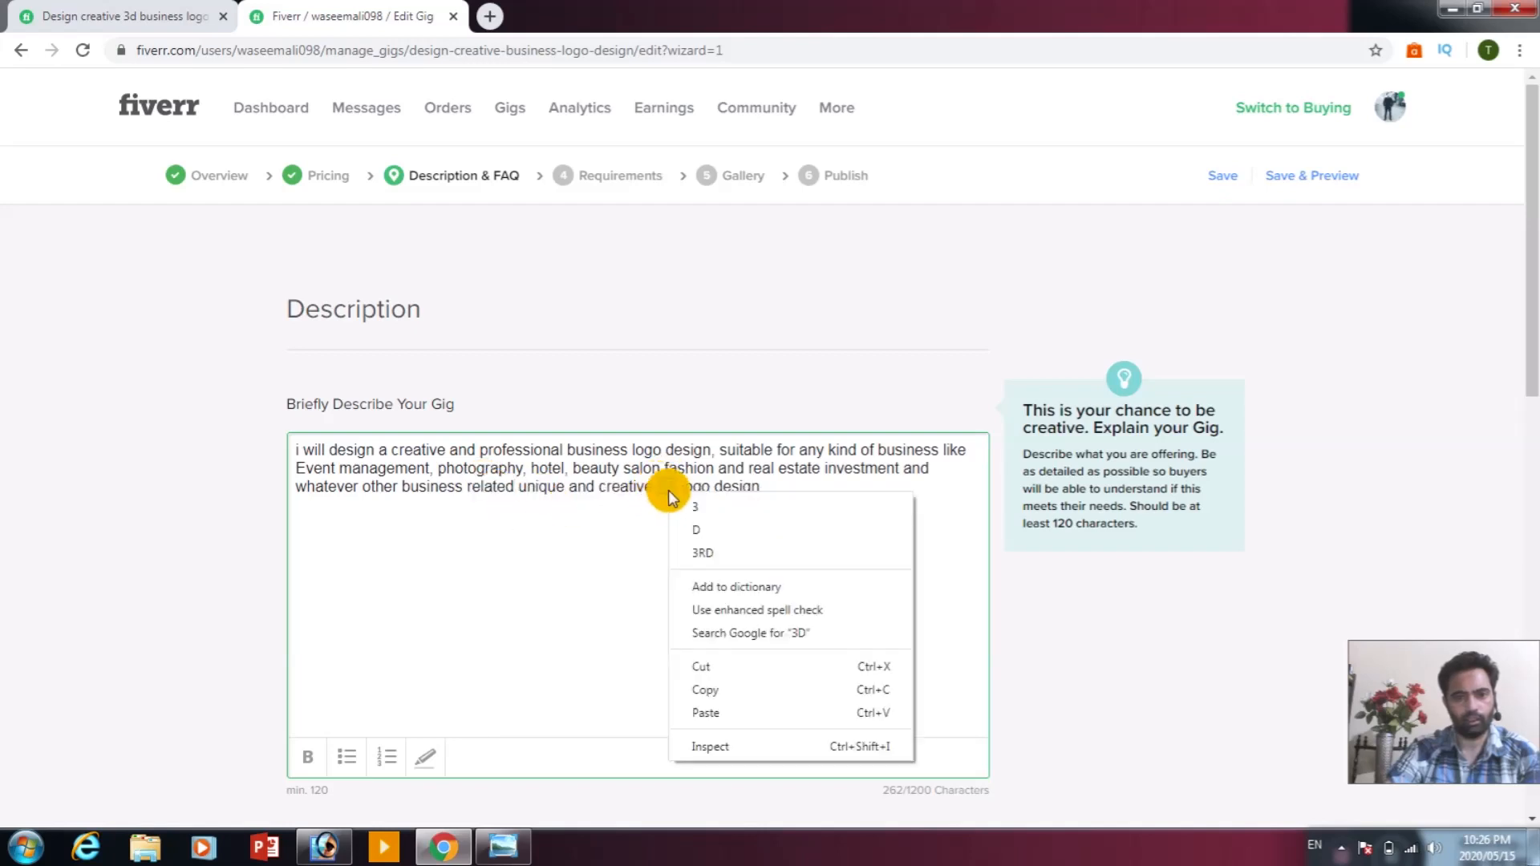
click(753, 587)
Insert blank lines below the first paragraph of the gig description.
click(792, 492)
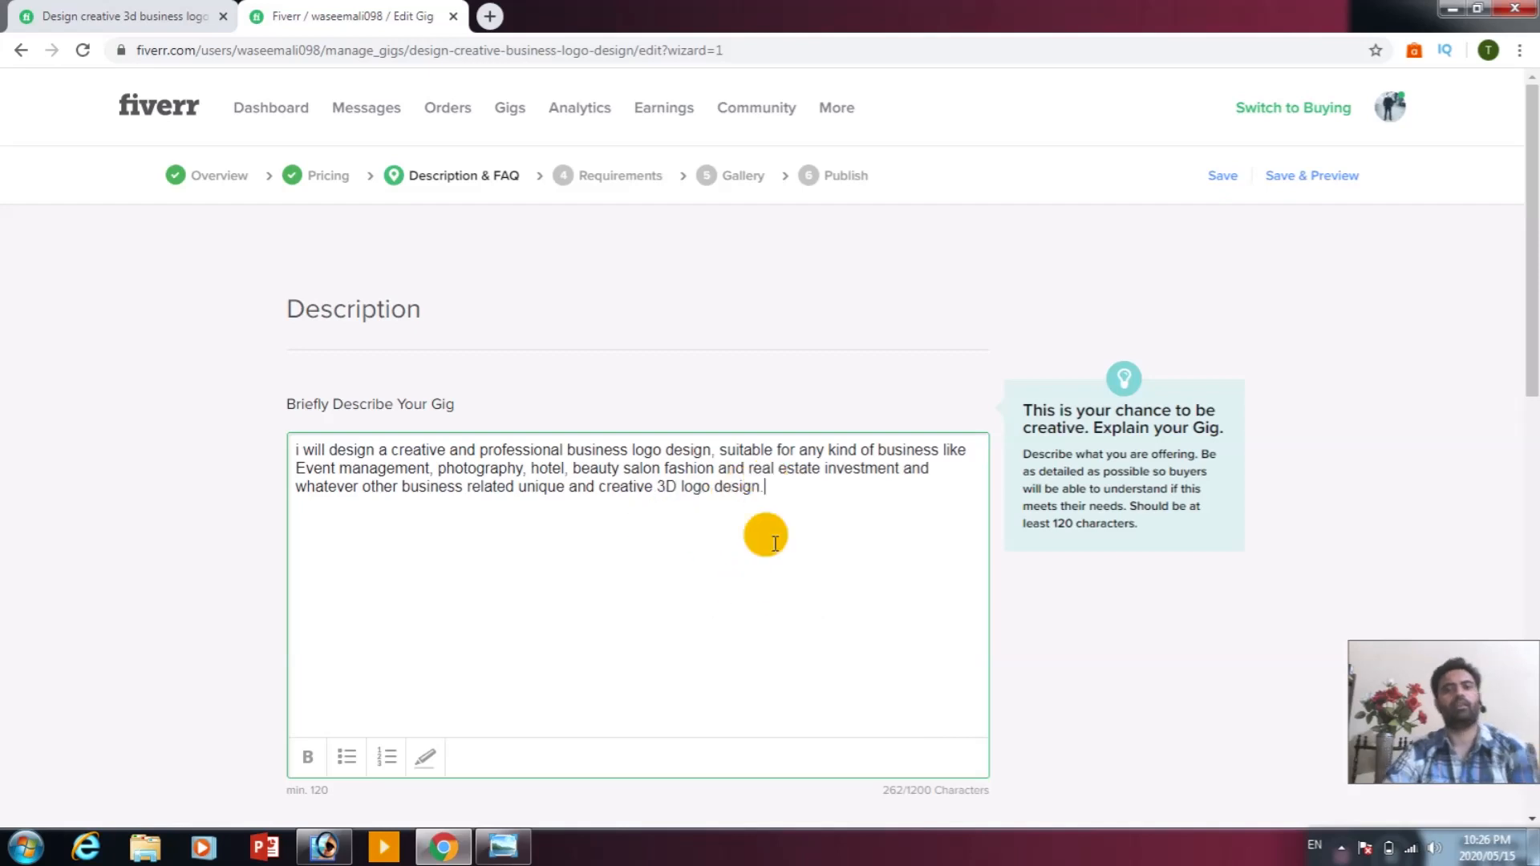
key(Return)
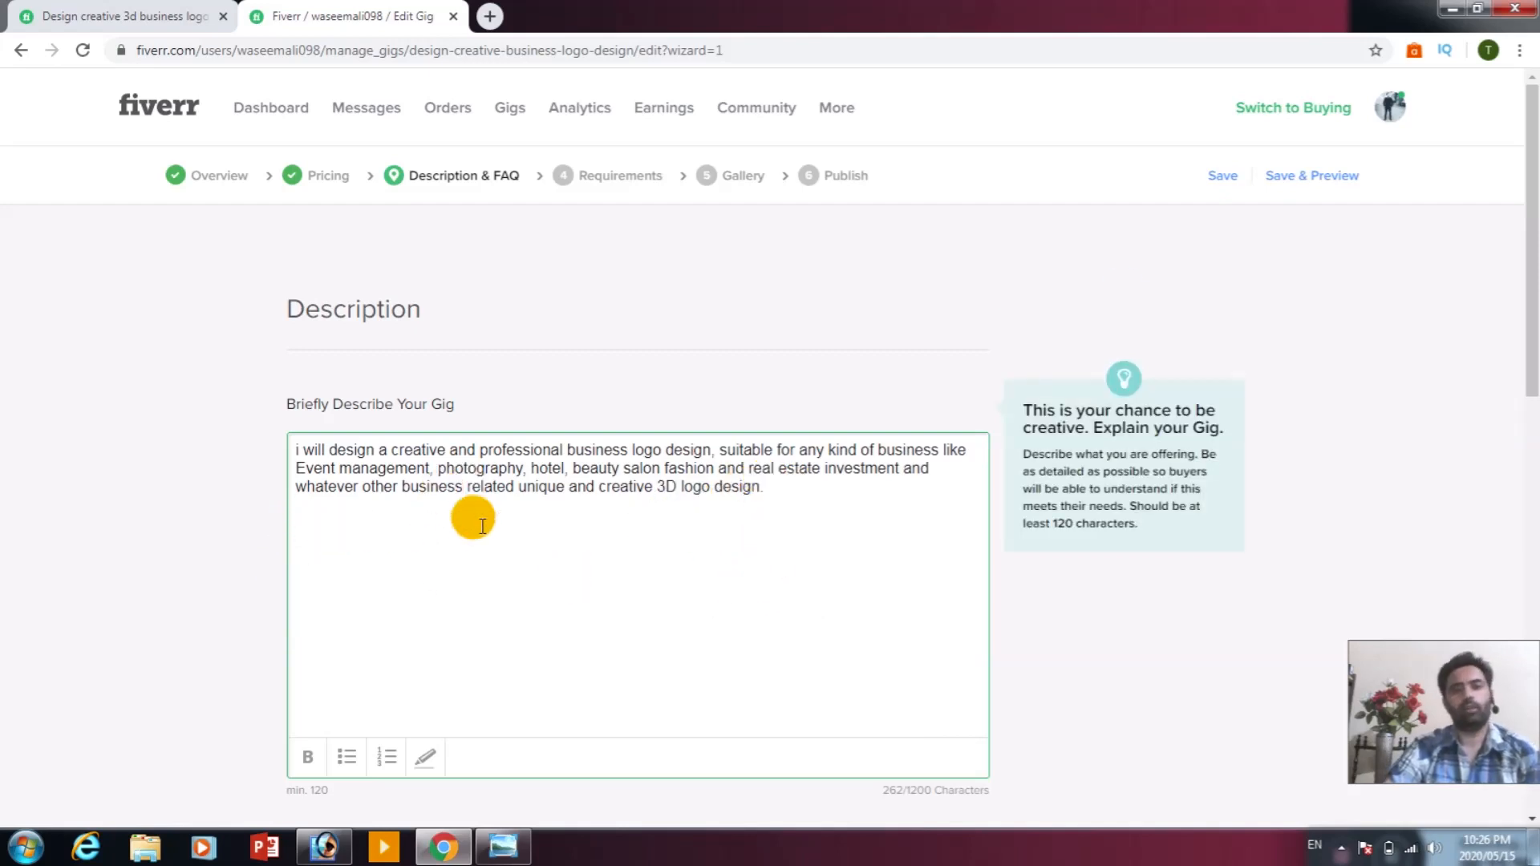
scroll(561, 529, down, 2)
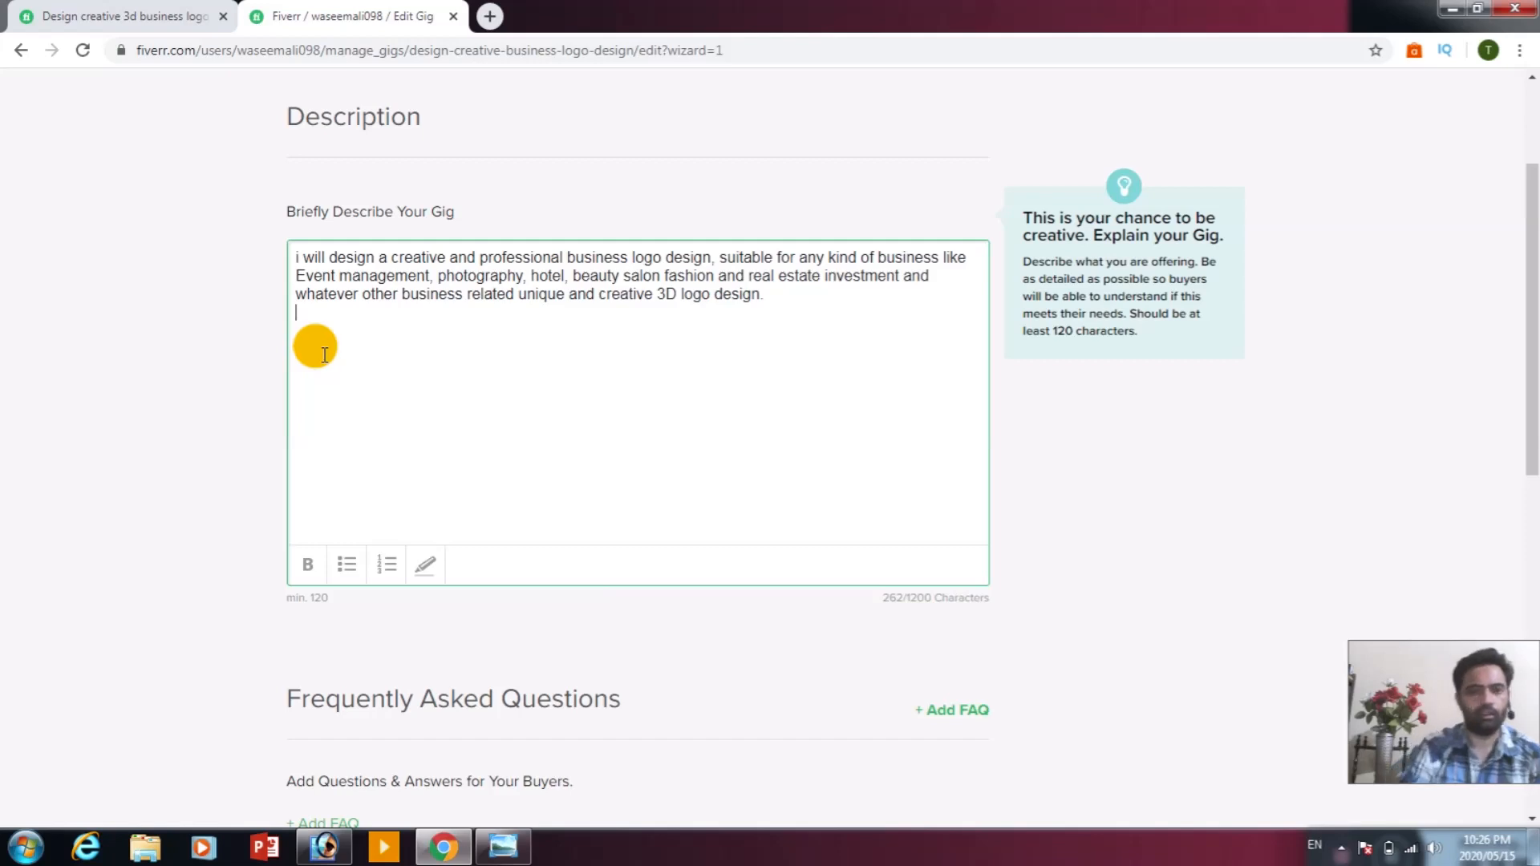
key(Return)
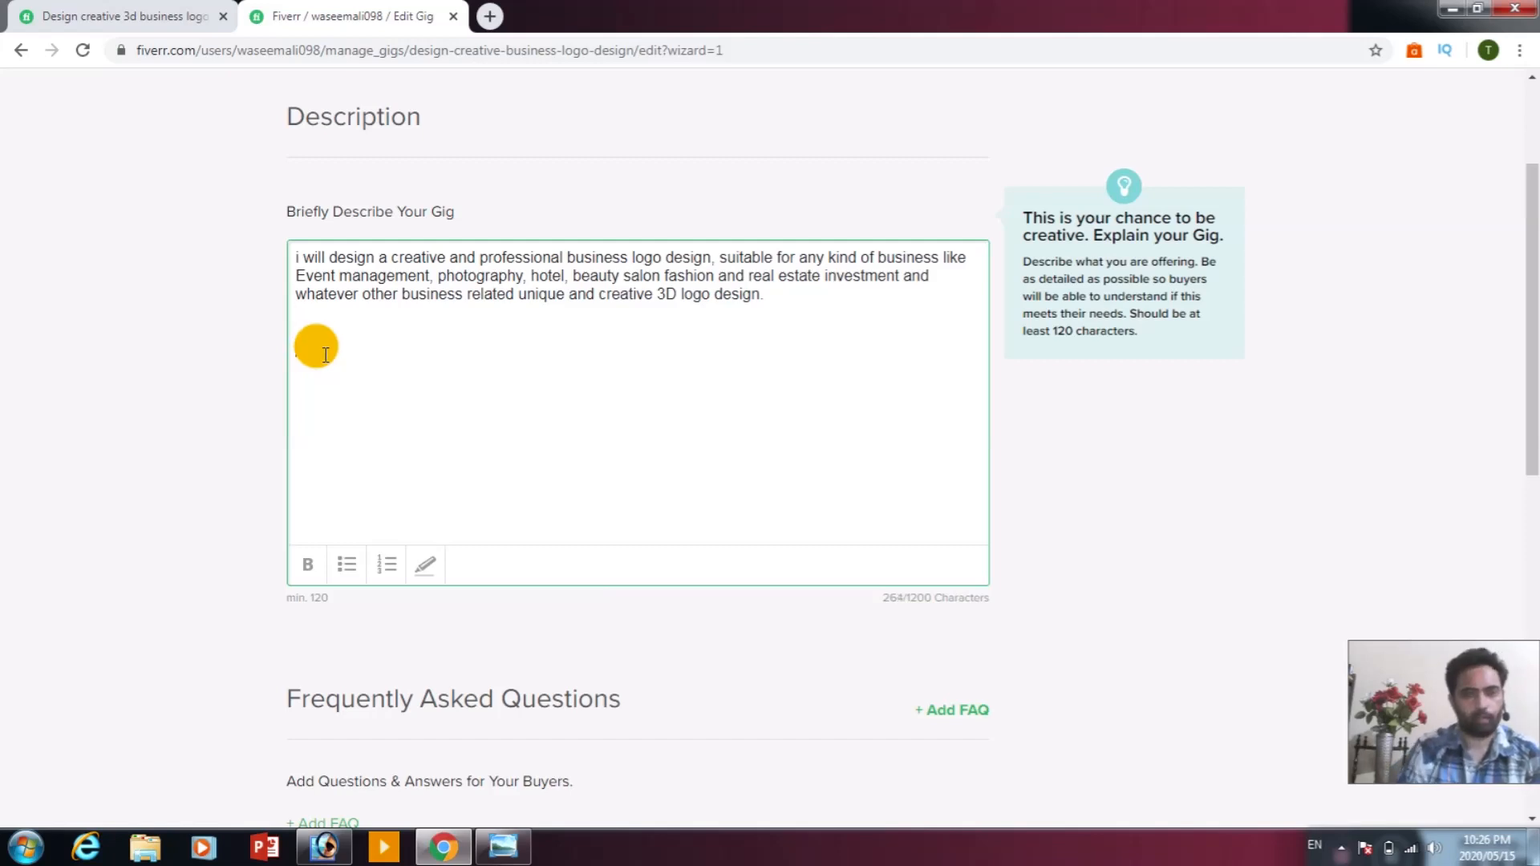
Make the opening phrase "i will design a creative and professional business logo design" bold.
click(303, 257)
drag(303, 256, 323, 257)
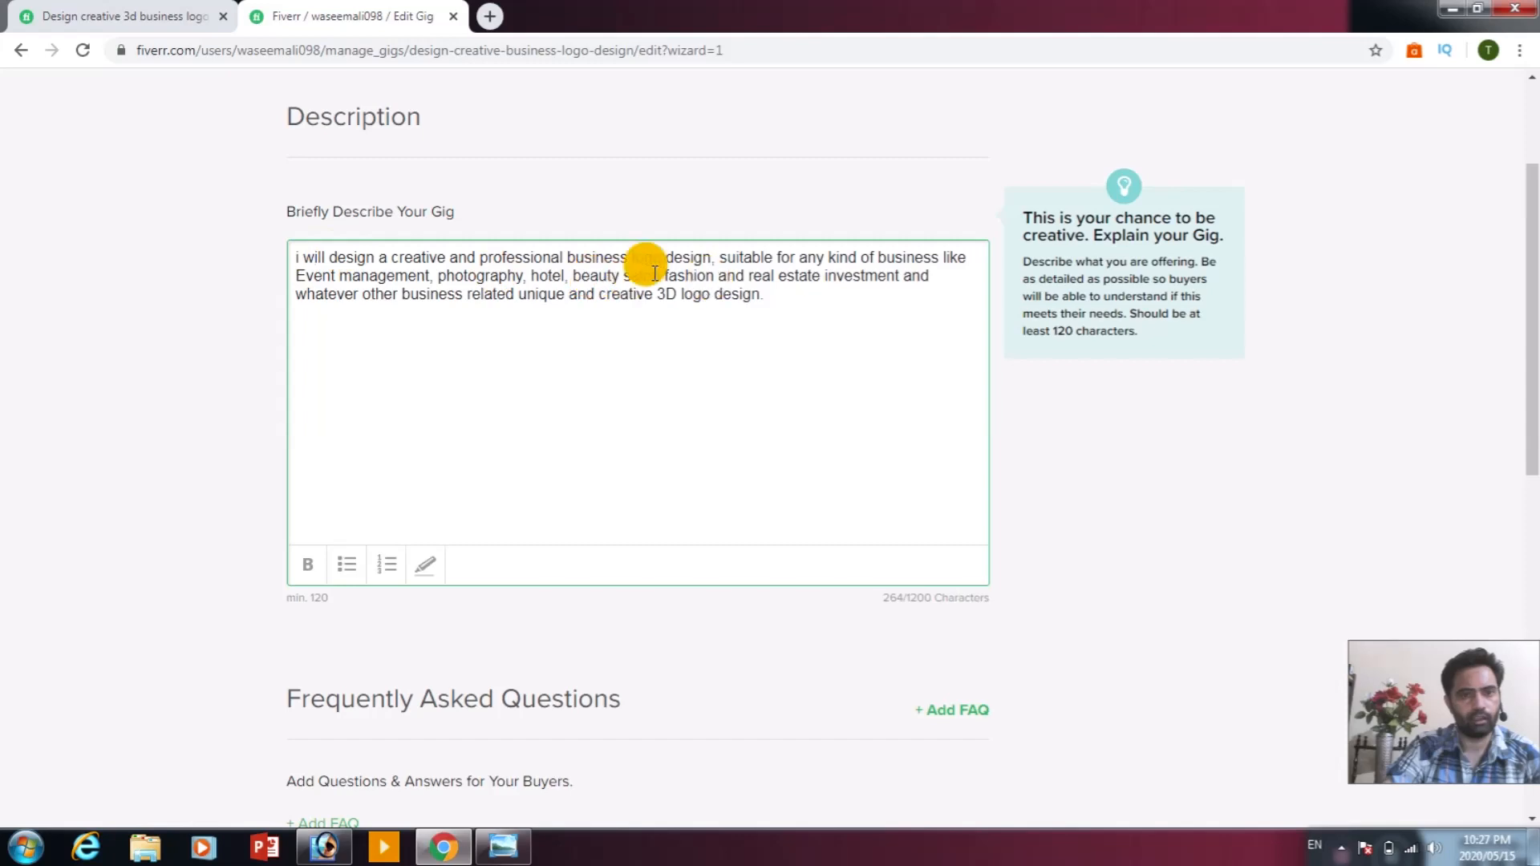
drag(709, 257, 291, 255)
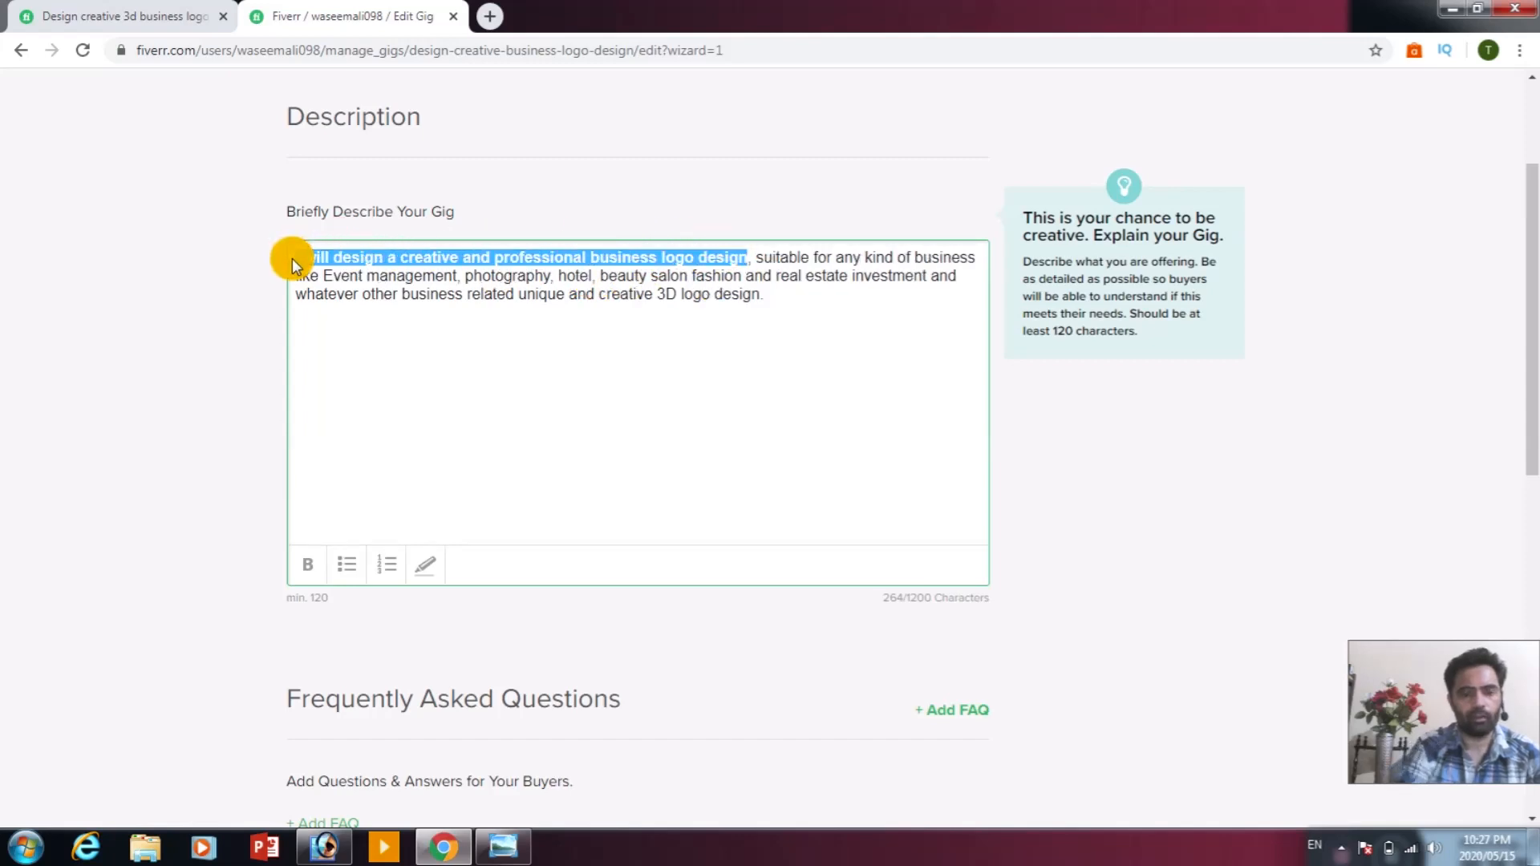
key(ctrl+b)
Enter the heading "PREMINUM PACKGE" below the first paragraph, leaving blank space between them.
click(386, 359)
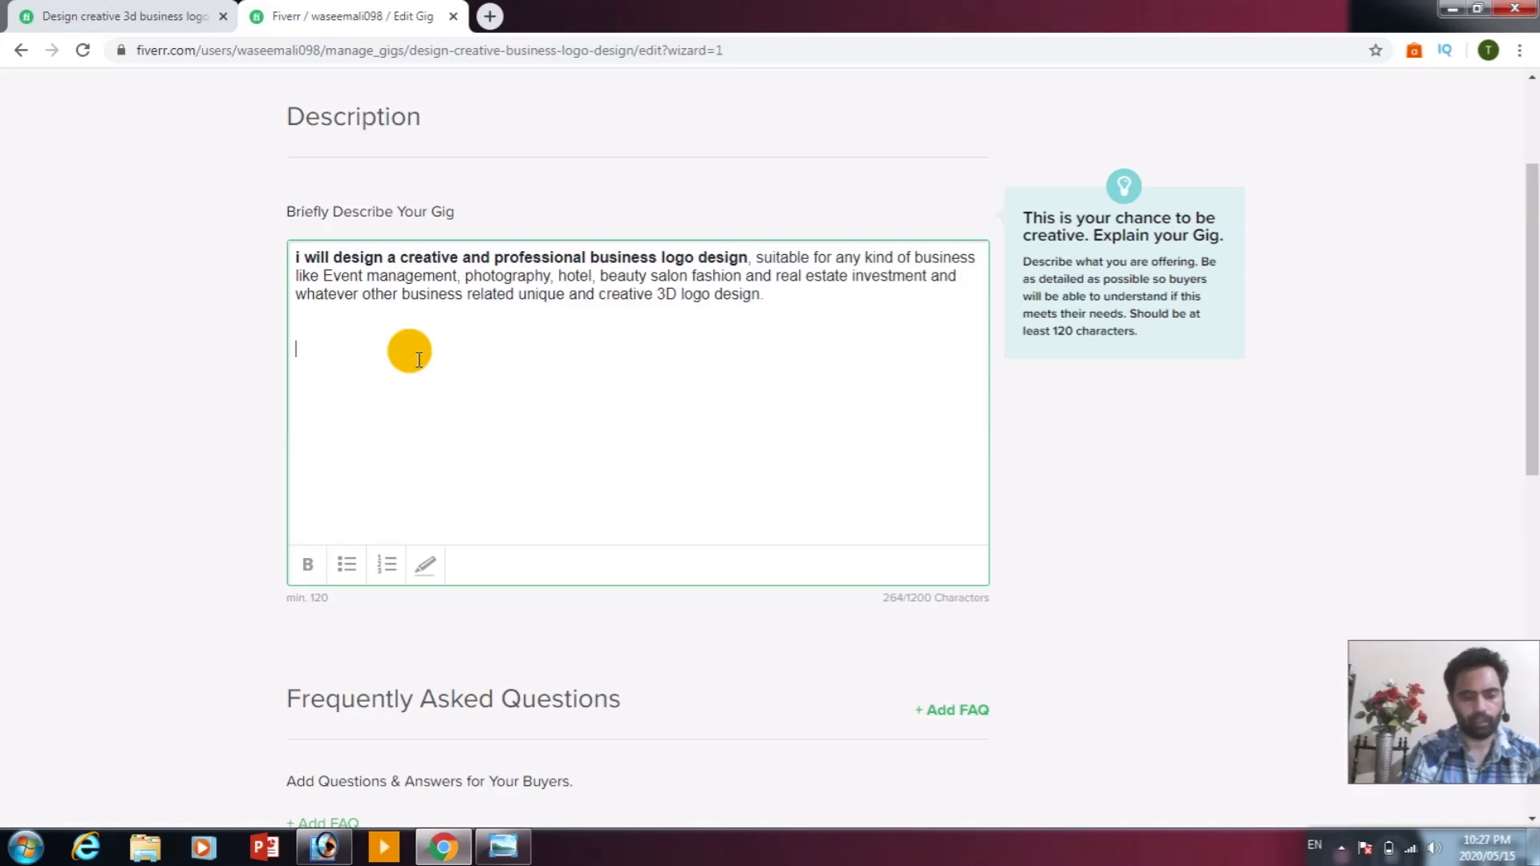
text(PR)
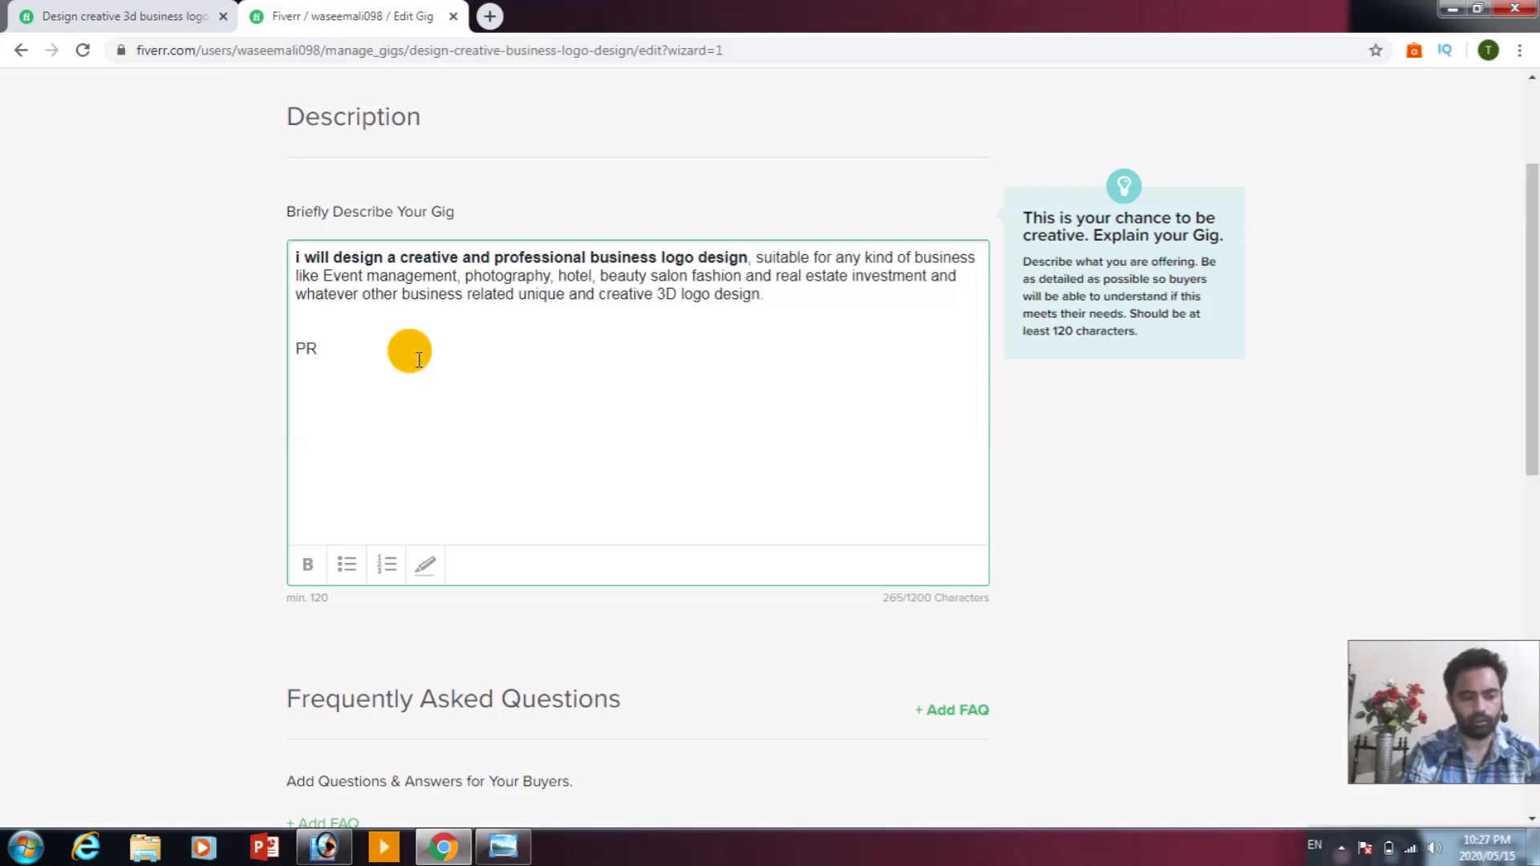
text(EMIN)
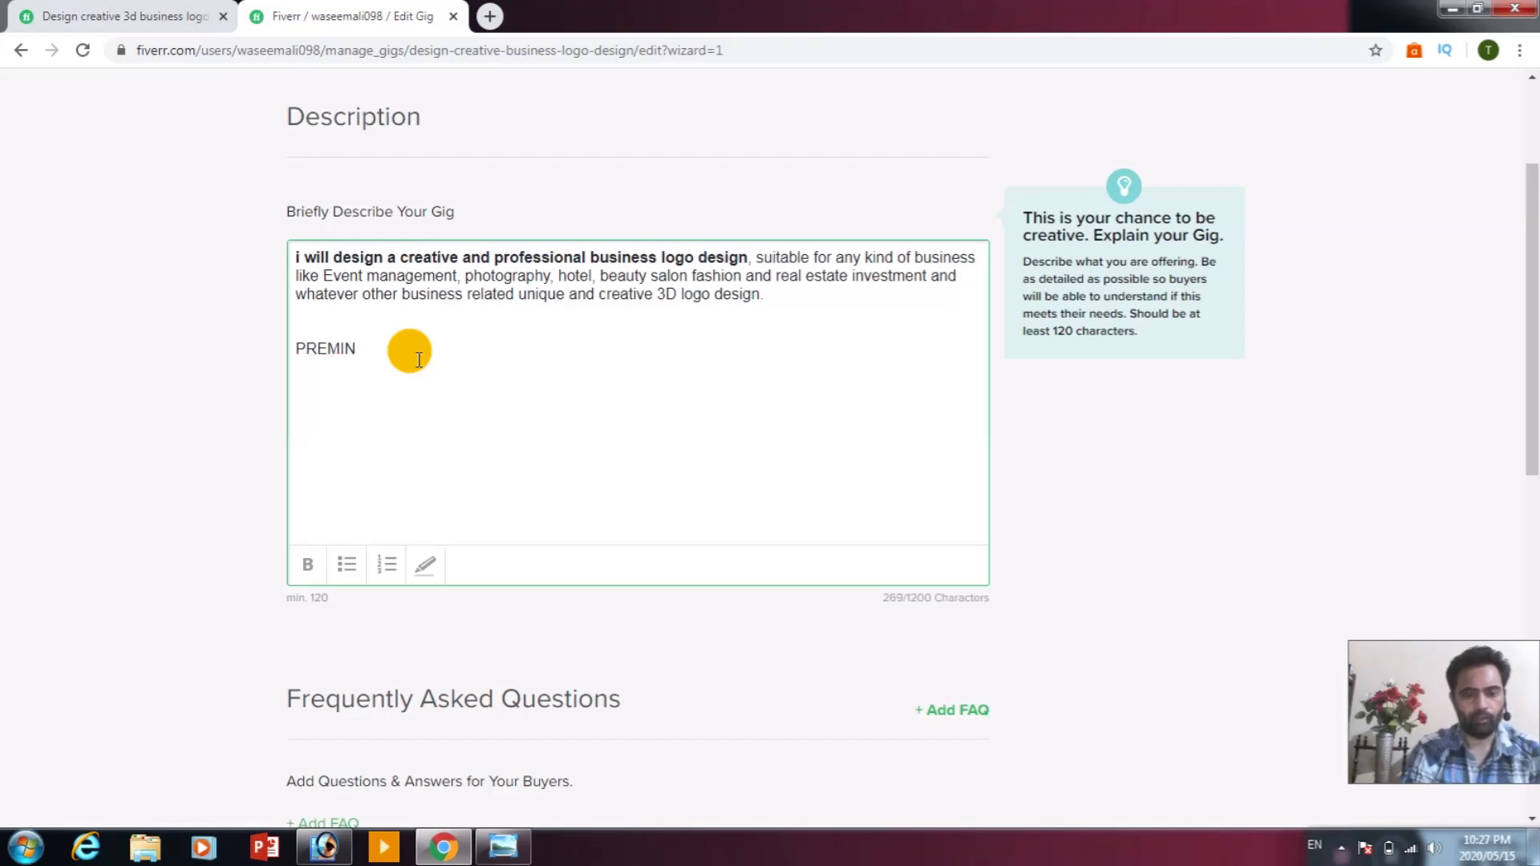
text(UM)
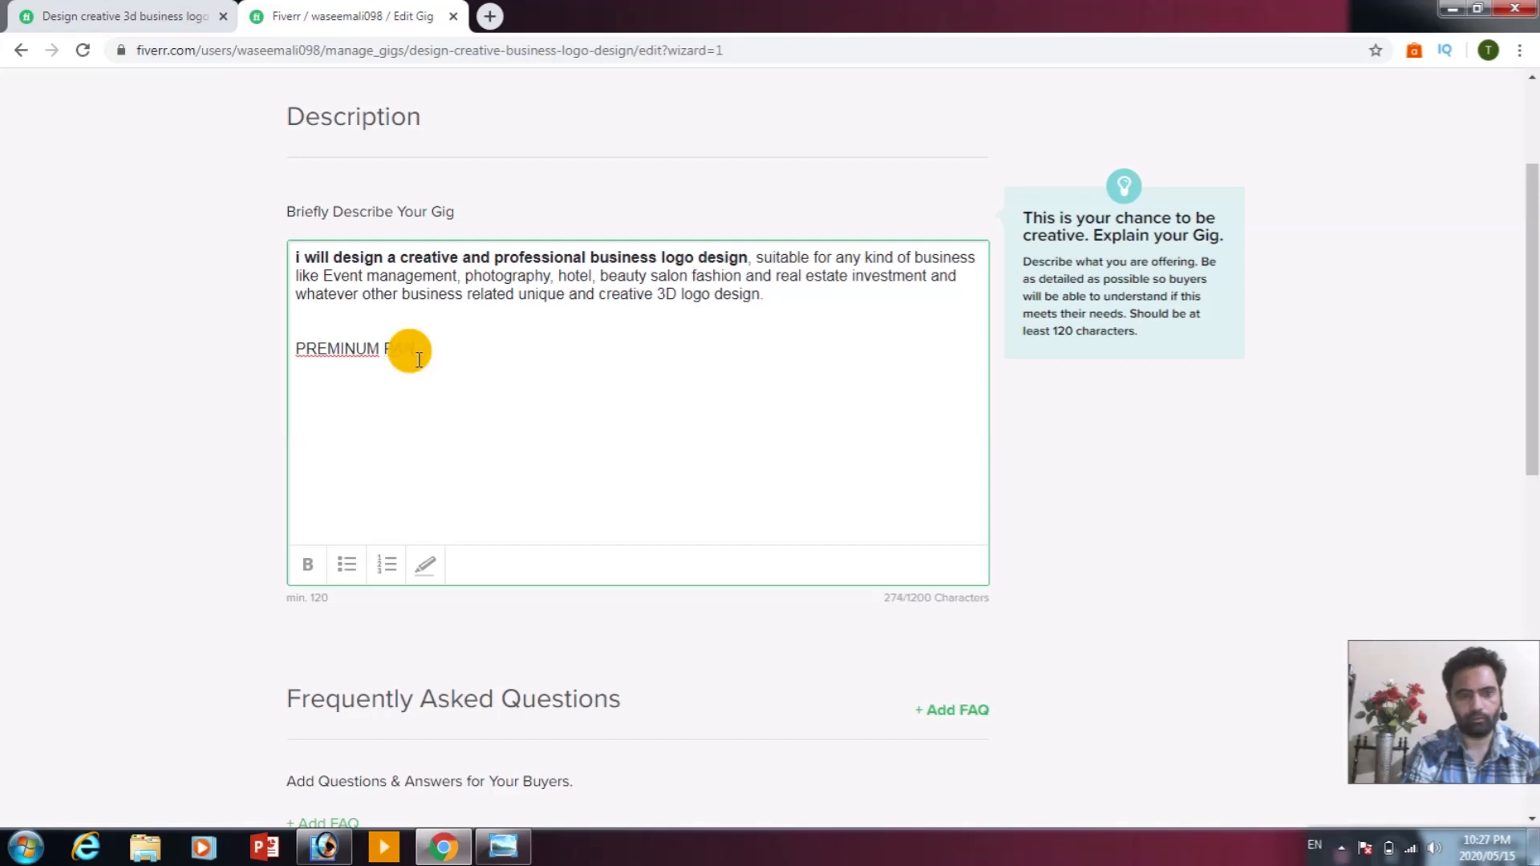
text(PACKA)
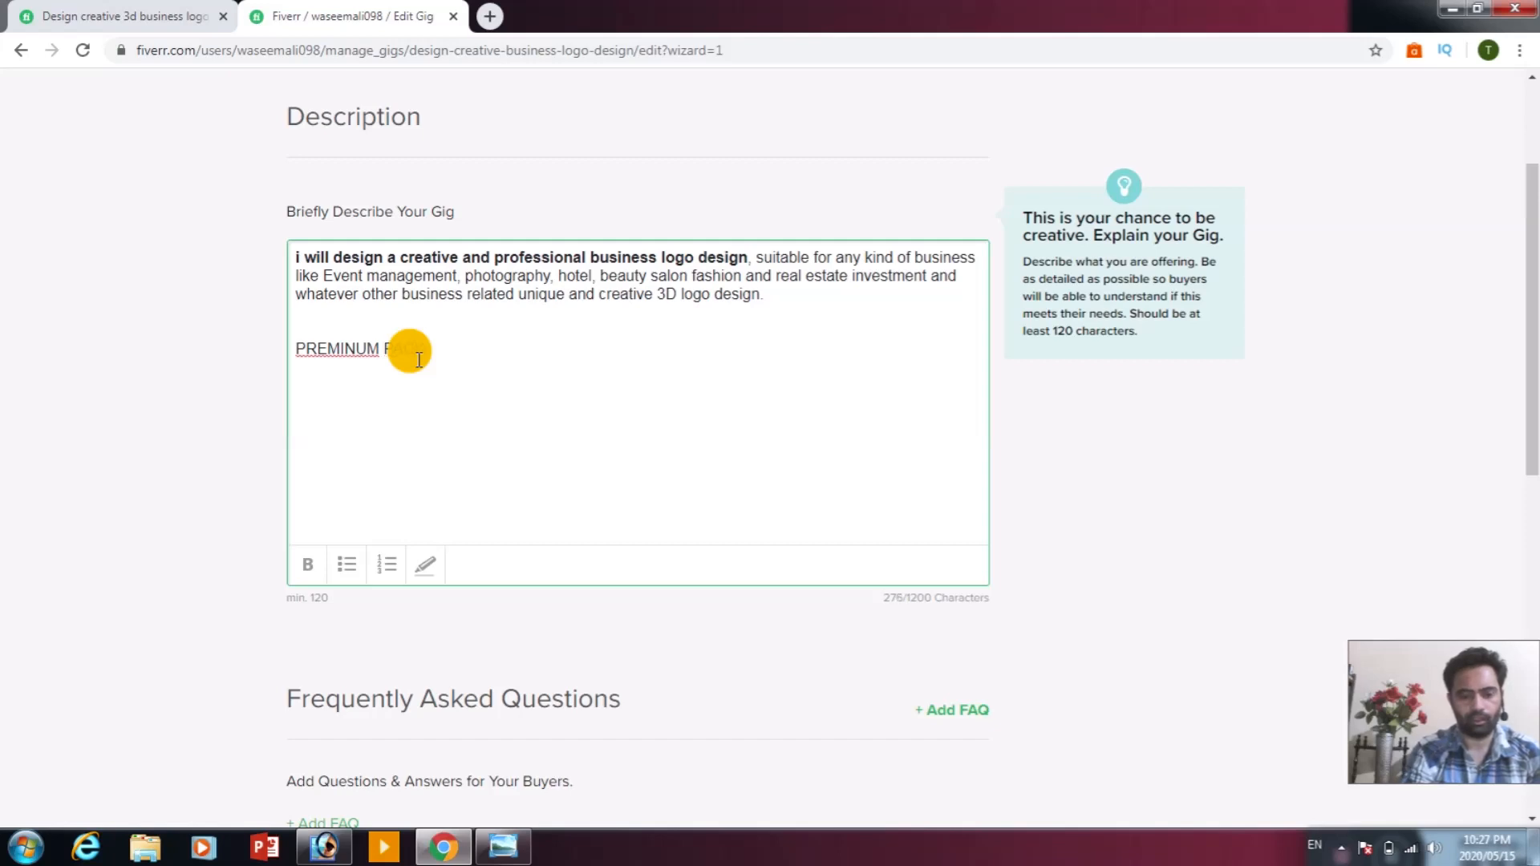
text(GE)
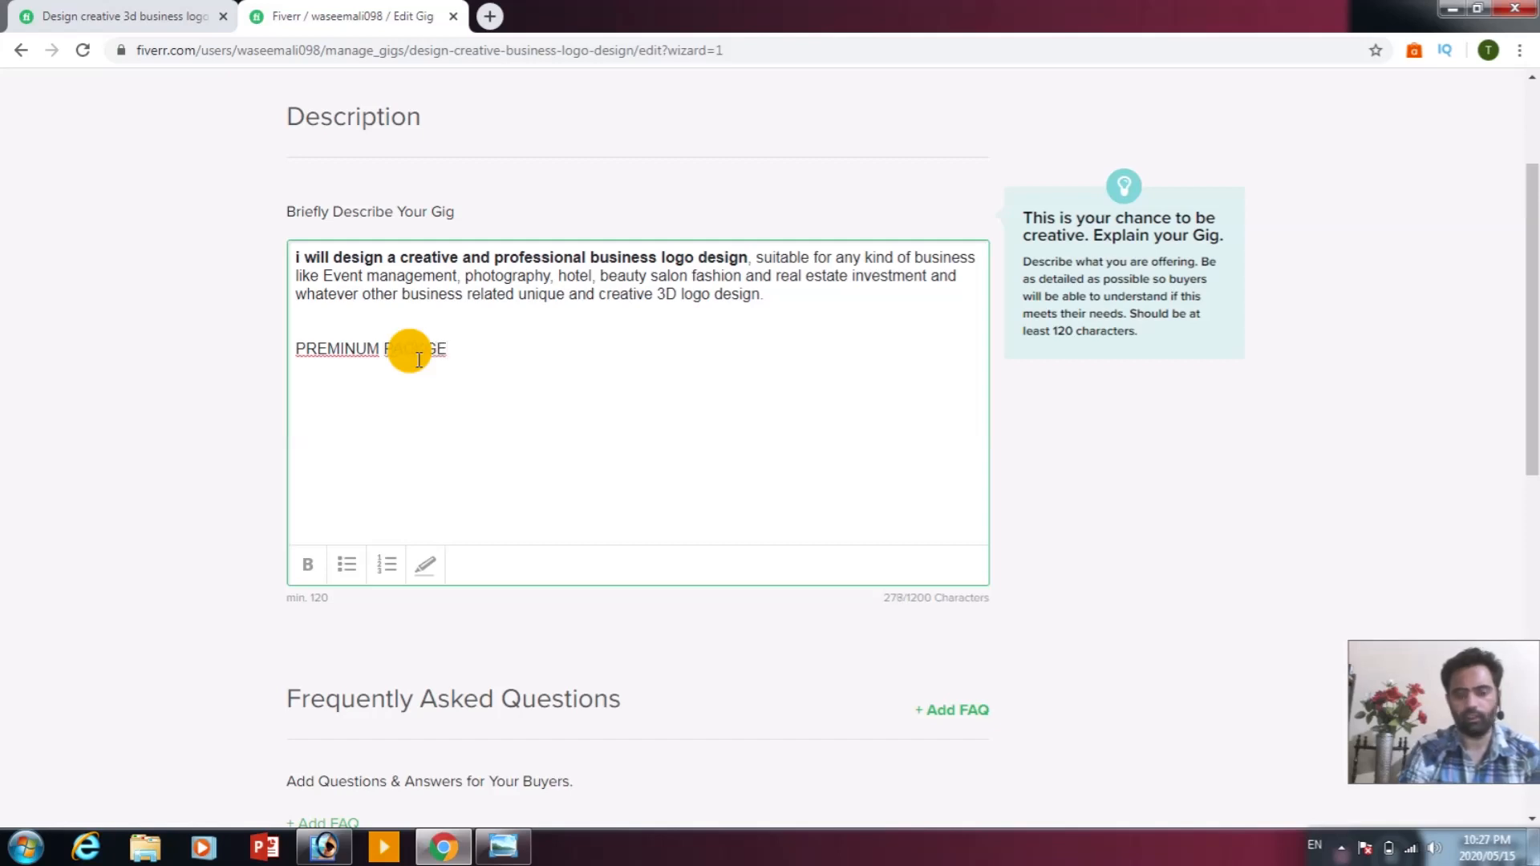
Make the whole package heading below the first paragraph bold.
key(shift+Left)
key(shift+Left)
key(shift+Left)
key(shift+Left)
key(shift+Left)
key(shift+Left)
key(shift+Left)
key(shift+Left)
key(shift+Left)
key(shift+Left)
key(shift+Left)
key(shift+Left)
key(shift+Left)
key(shift+Left)
key(shift+Left)
key(ctrl+b)
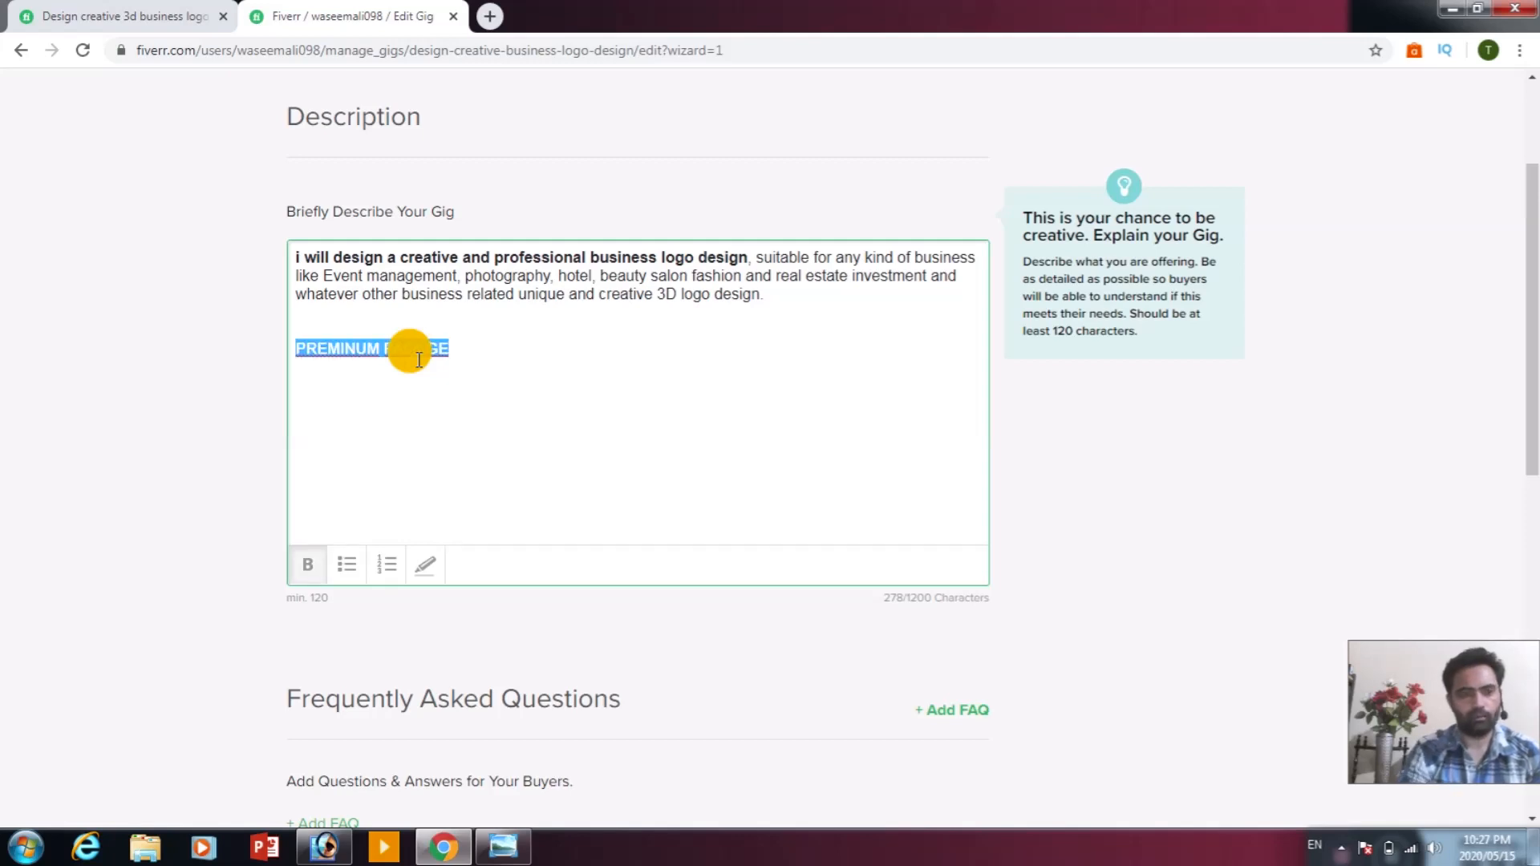
Correct the spelling of the heading below the first paragraph to "PREMIUM PACKAGE".
click(368, 349)
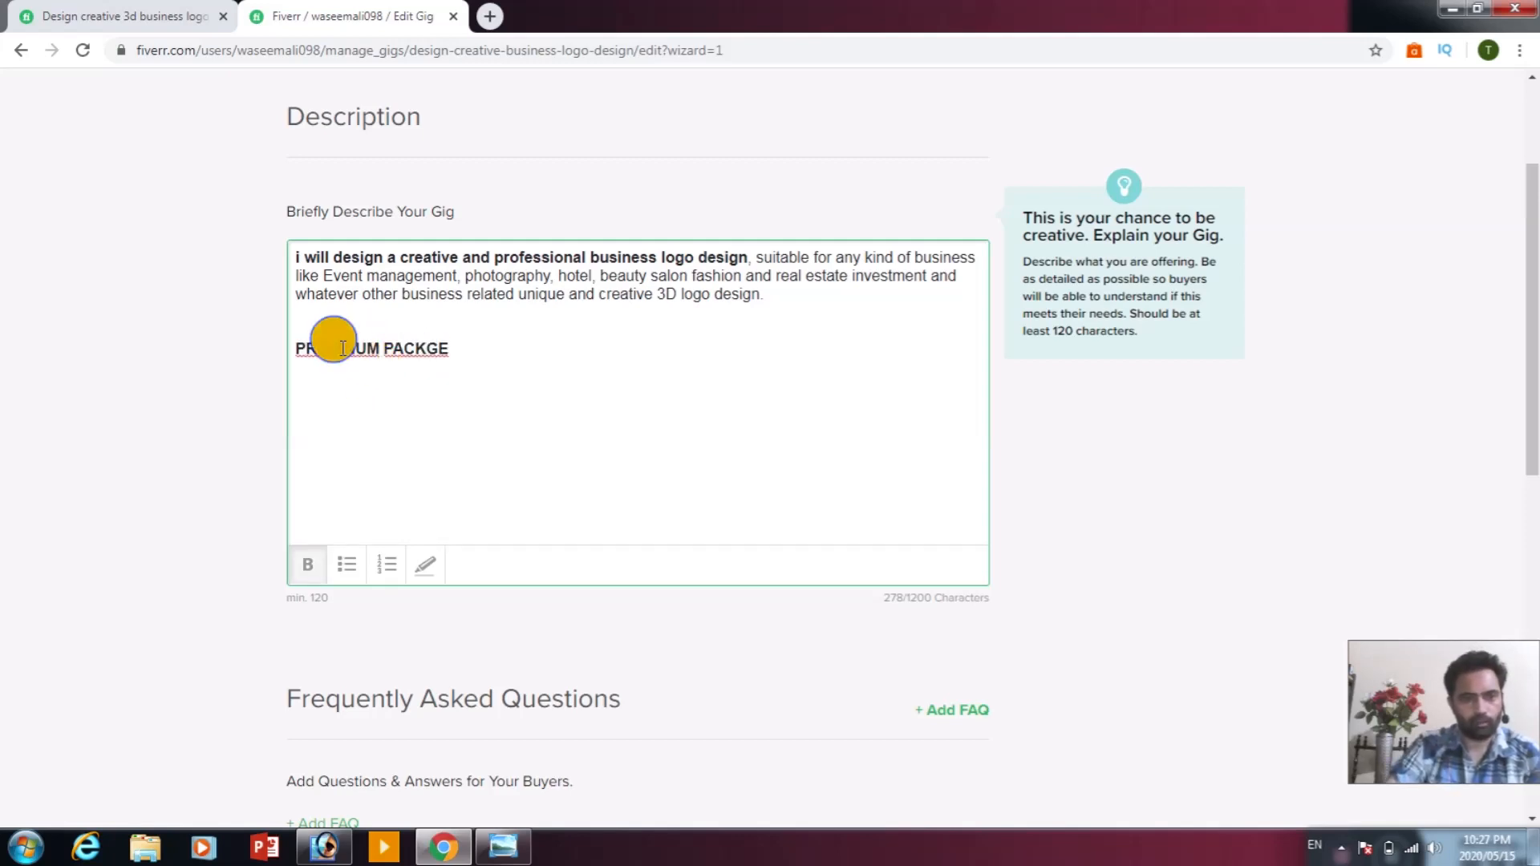
right_click(364, 354)
click(403, 365)
right_click(410, 357)
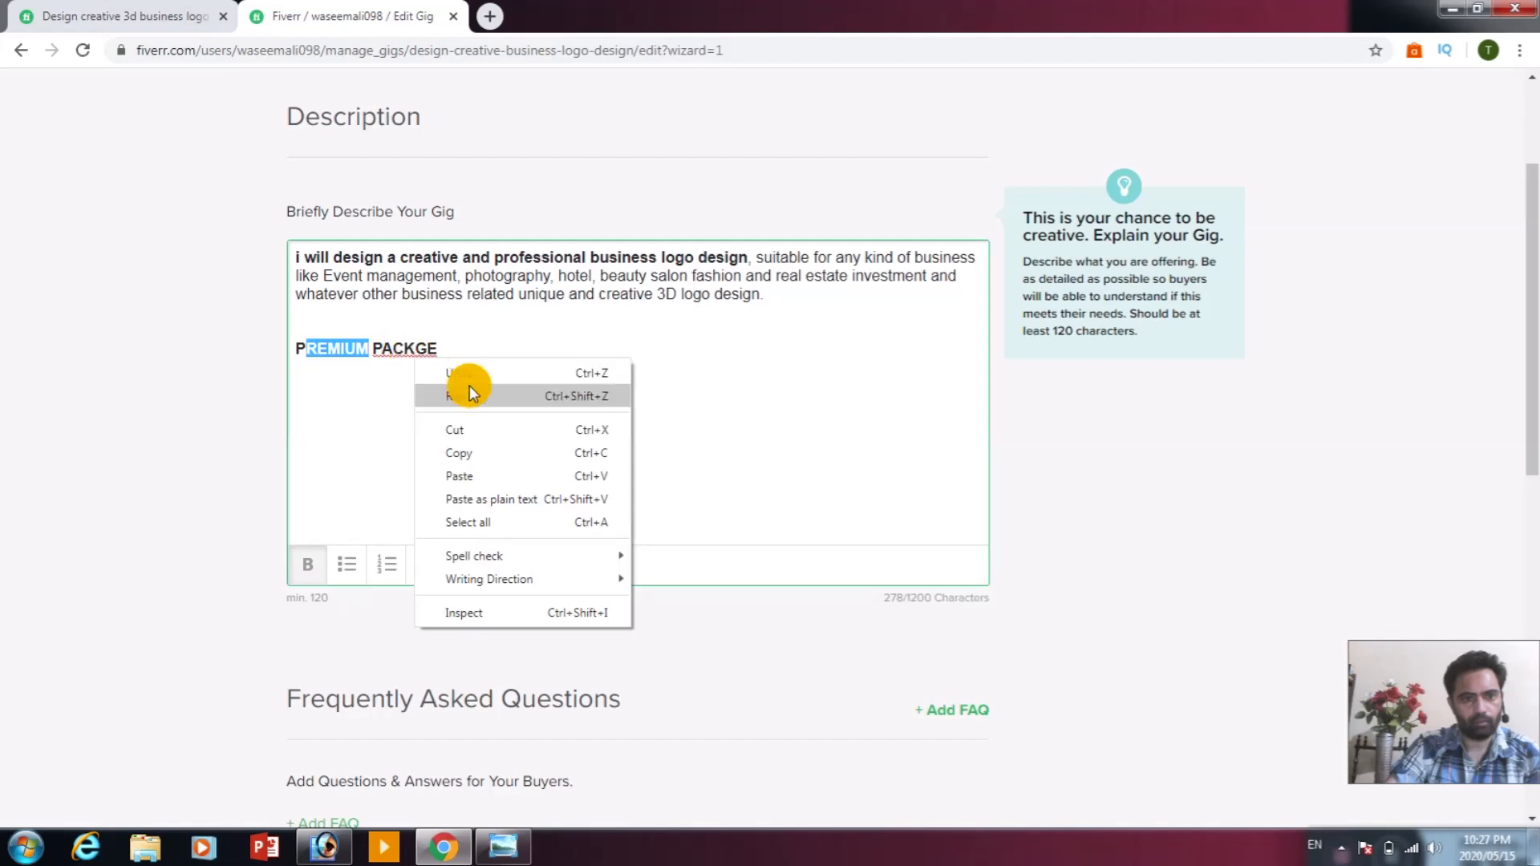
click(397, 345)
right_click(407, 345)
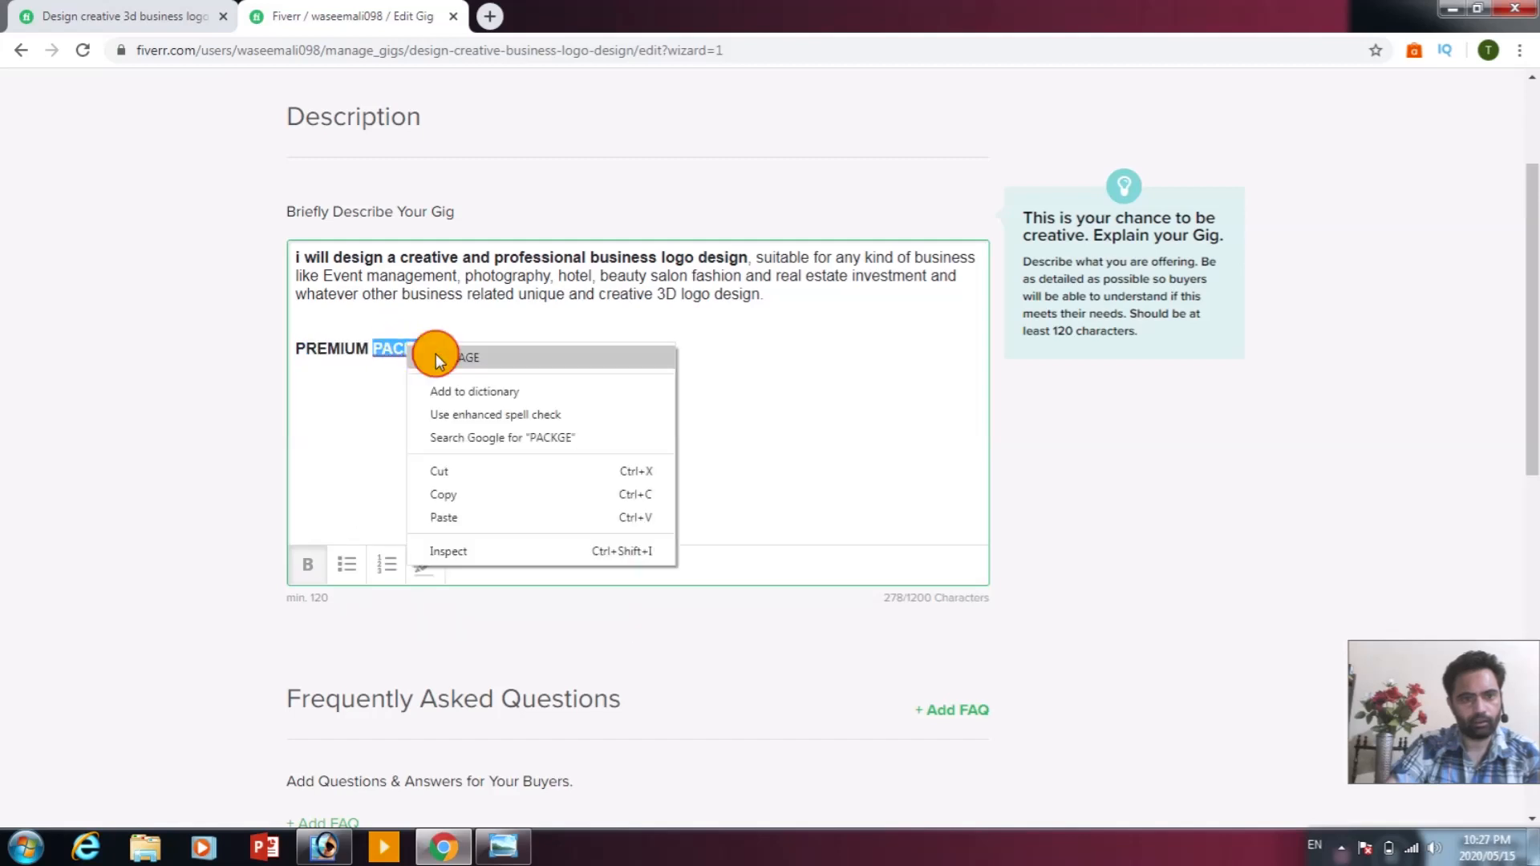
click(437, 356)
Add the line "3 logo concepts" below the package heading, correcting any misspelled word.
key(Return)
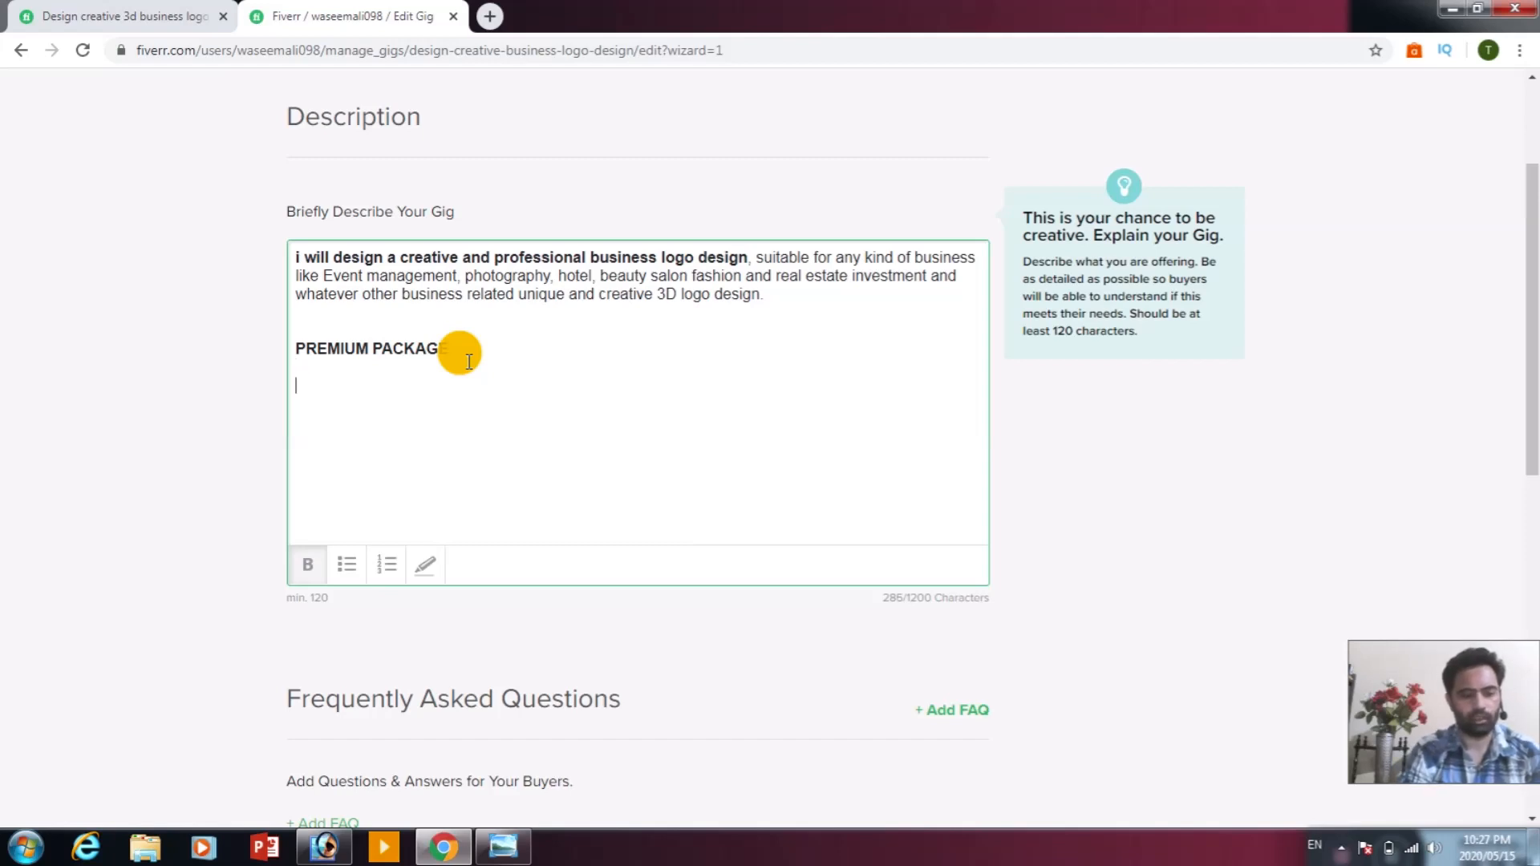
text(3)
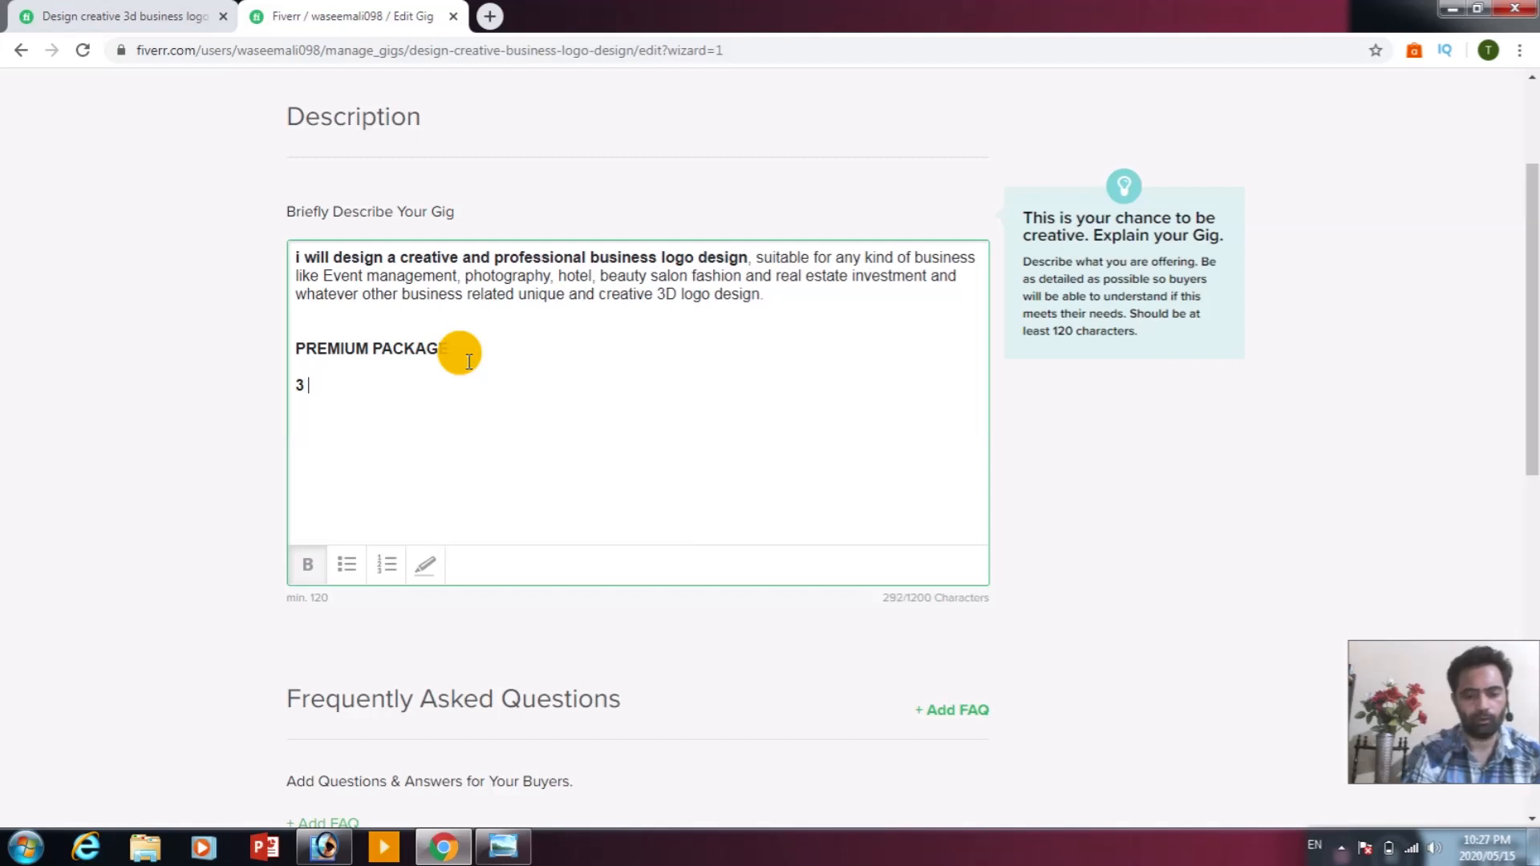
text( logo con)
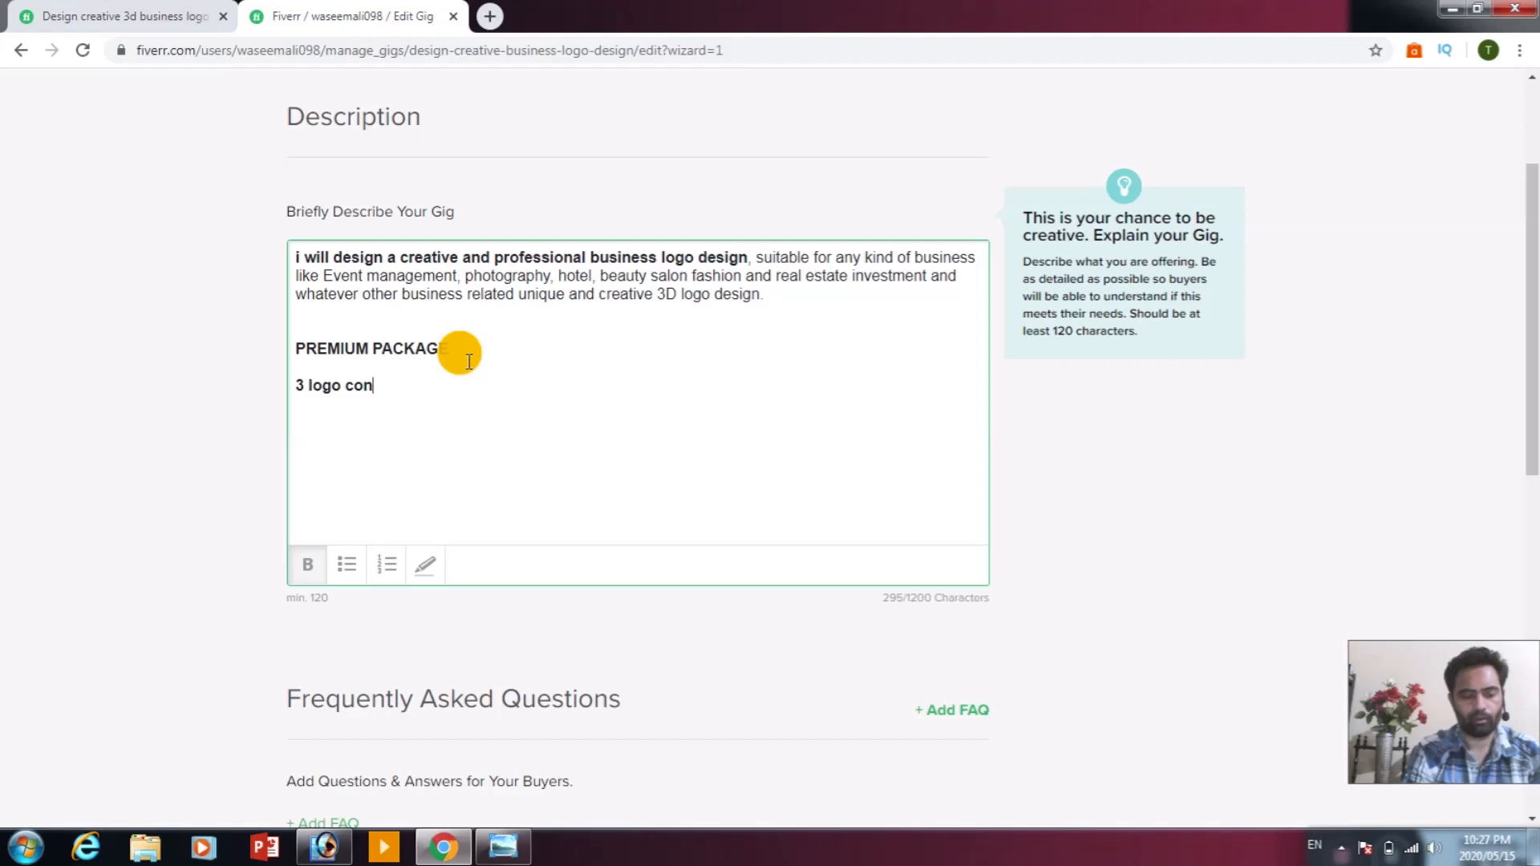
text(ce)
key(BackSpace)
key(BackSpace)
text(e)
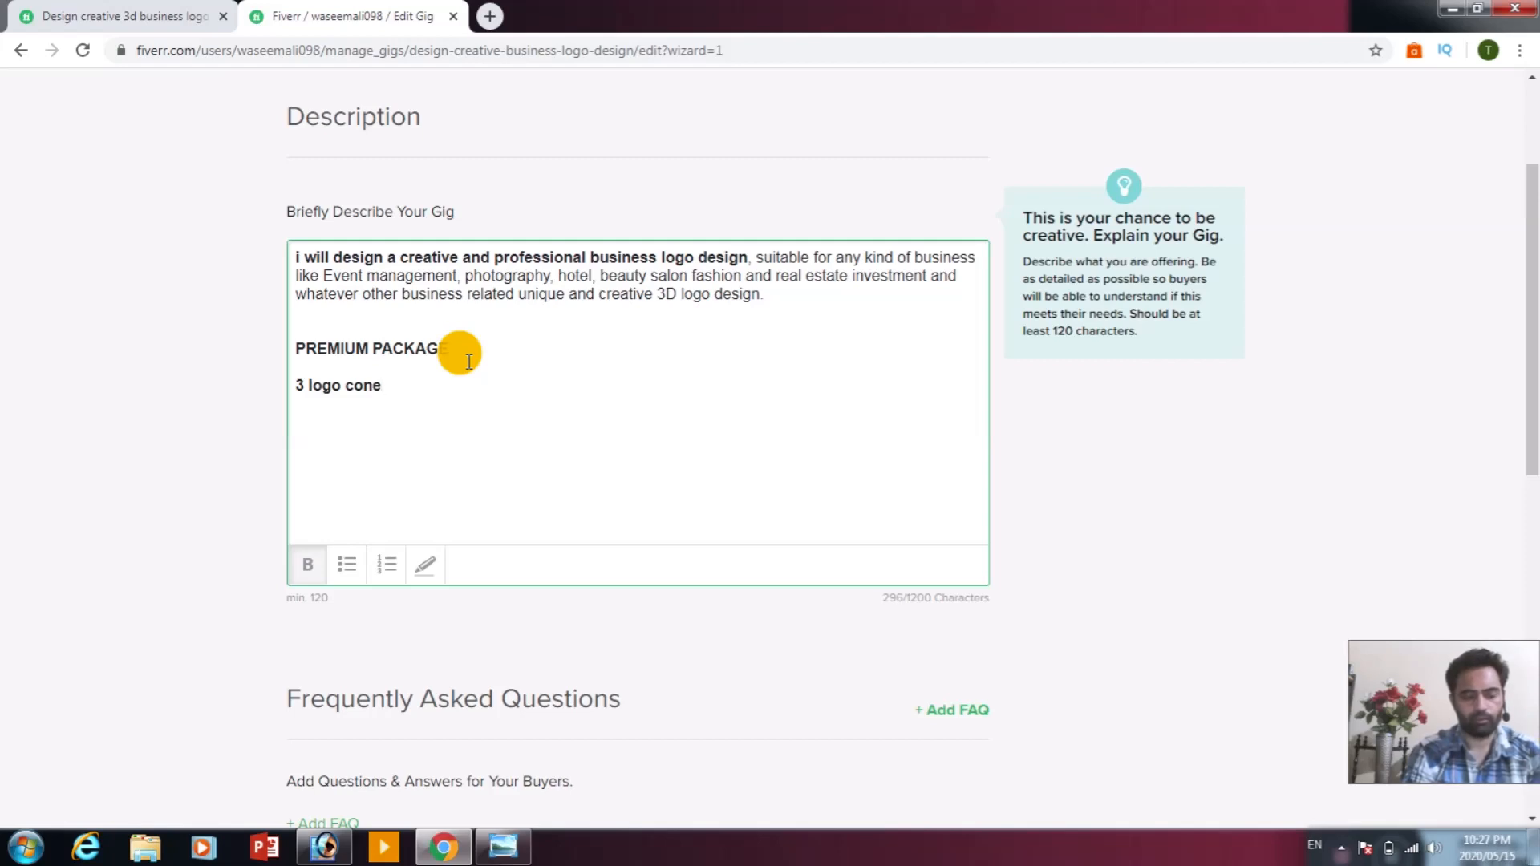
text(pts)
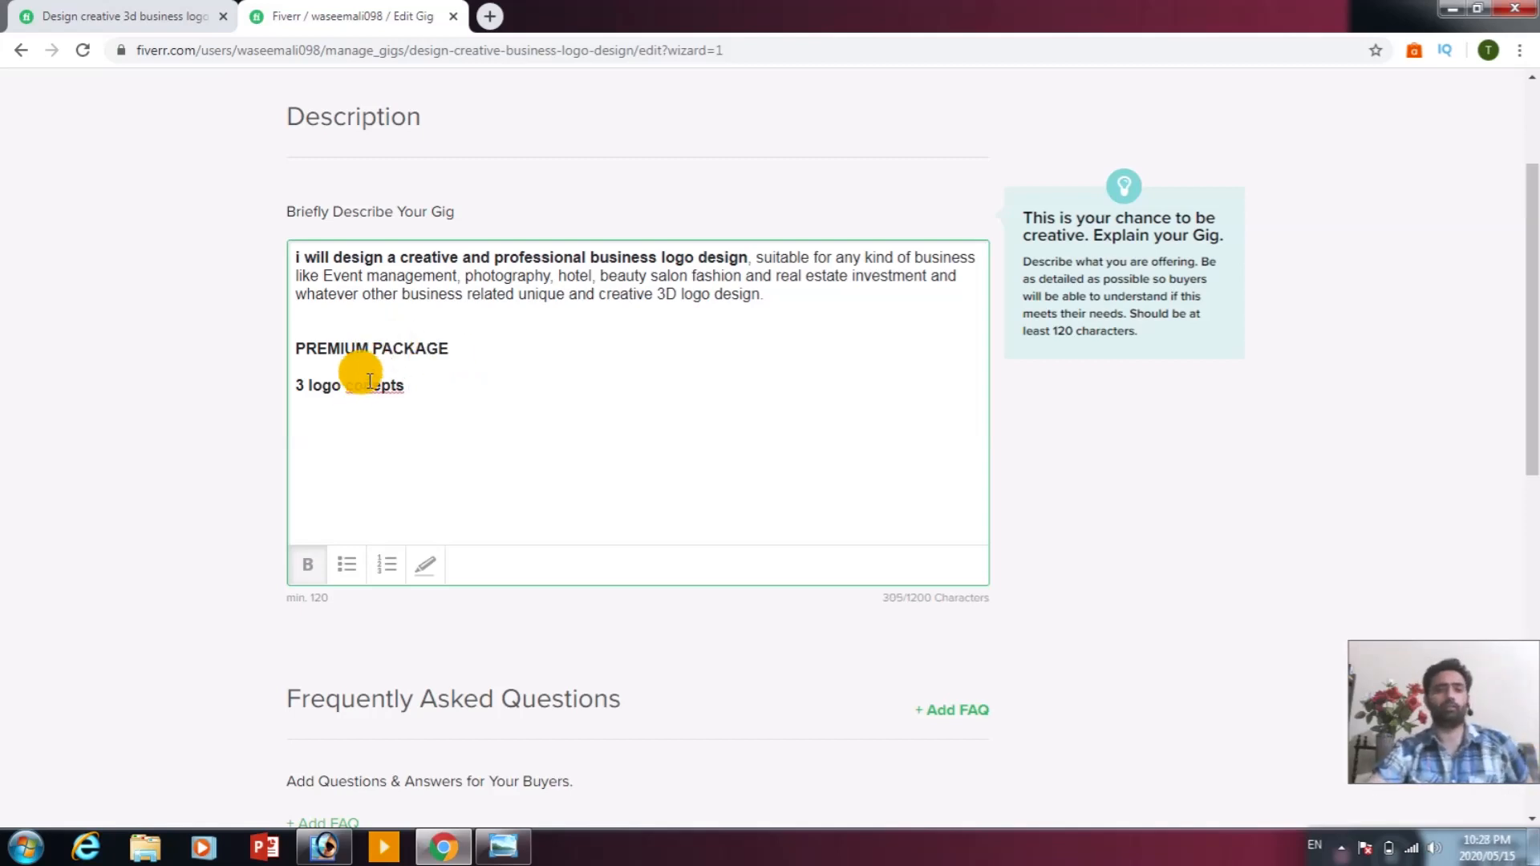
right_click(346, 386)
click(424, 395)
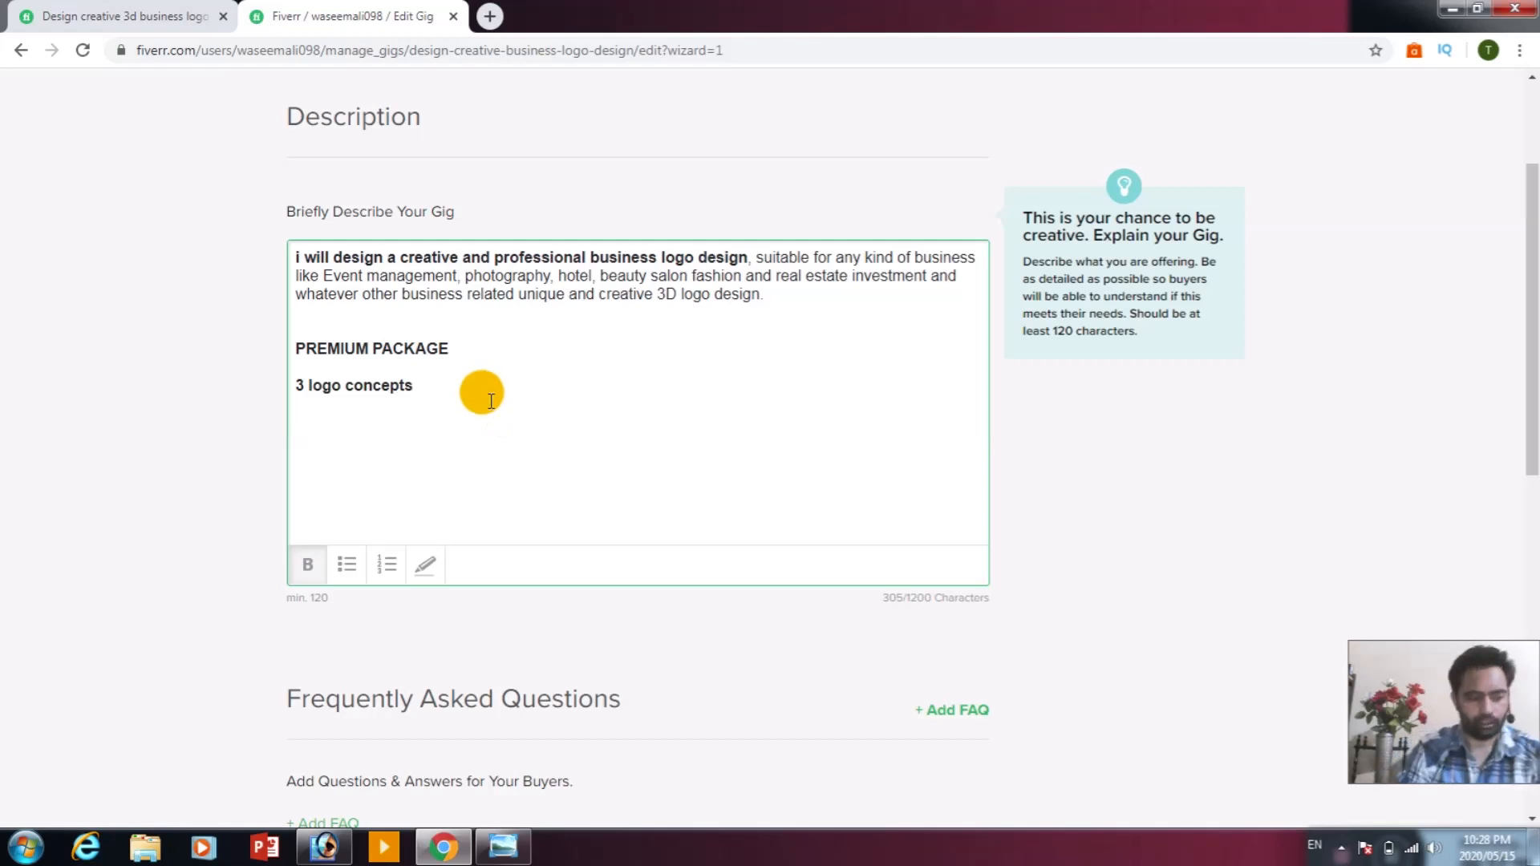
Add the line "unlimited revisions" directly below the logo concepts line.
text(u)
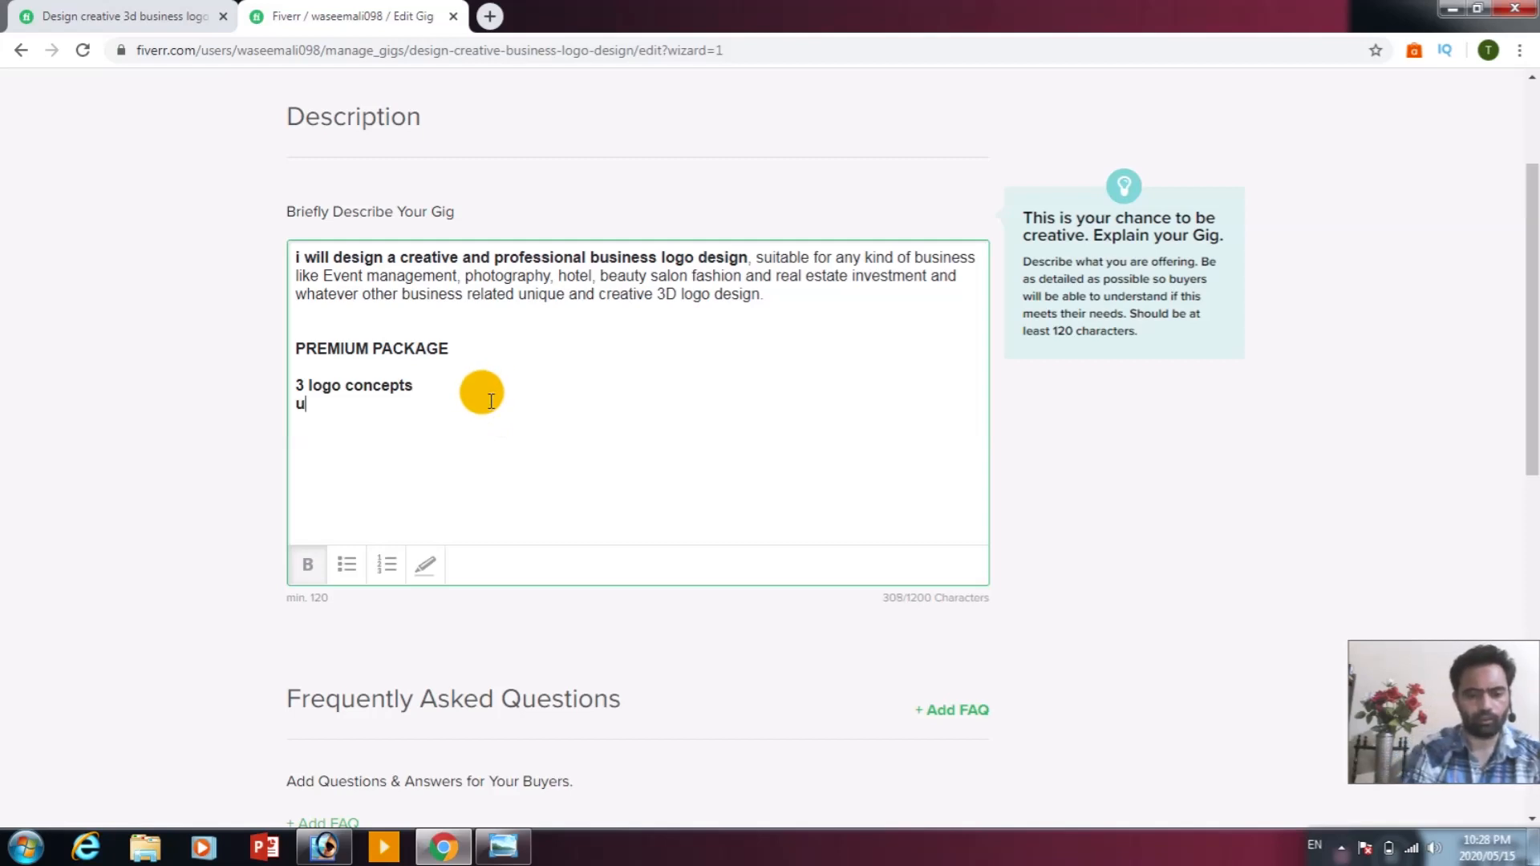
text(nlin)
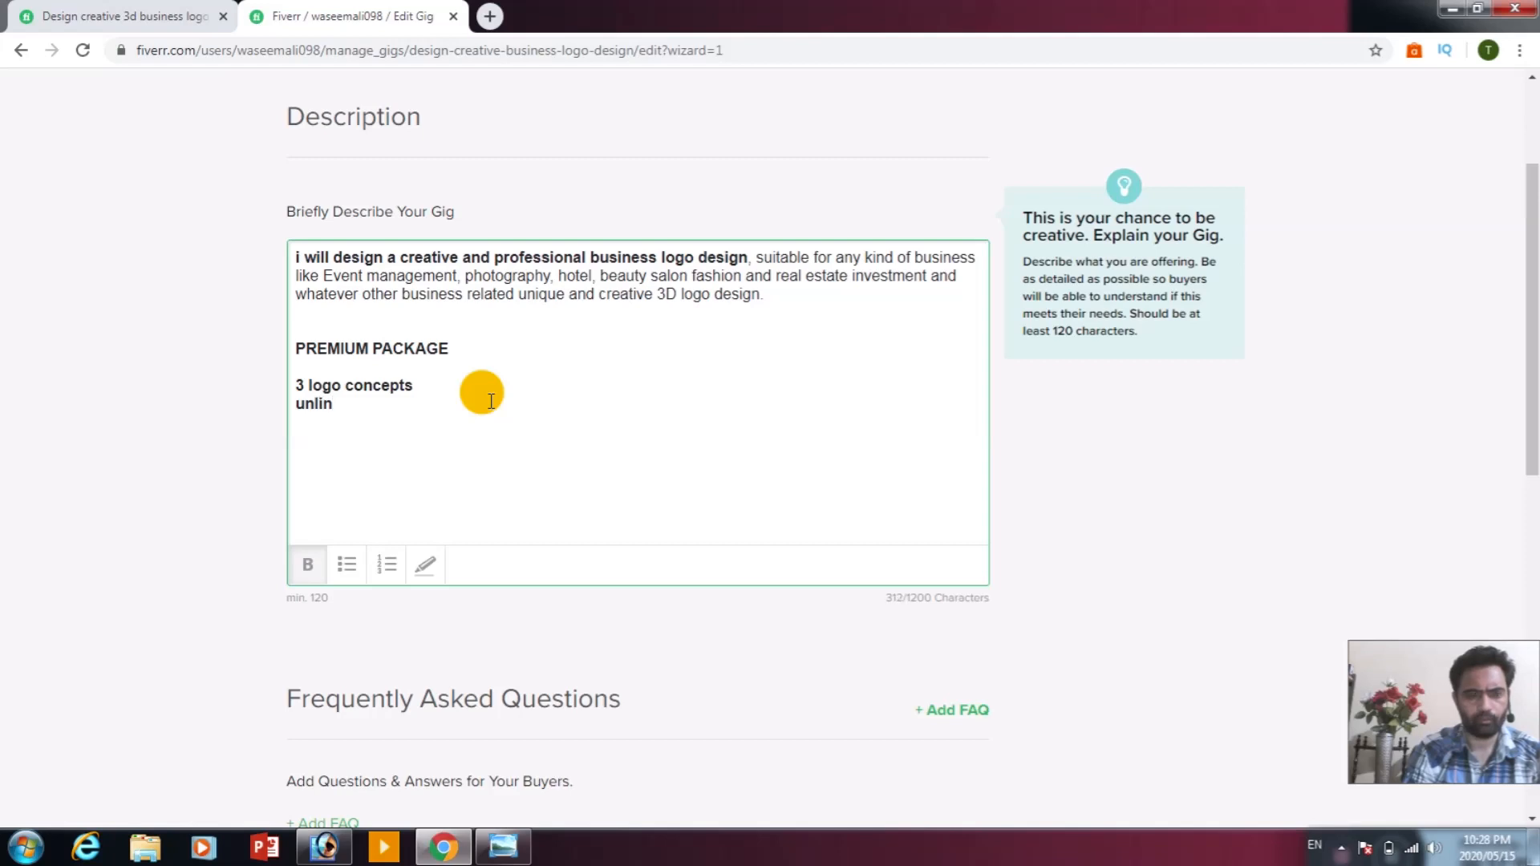
key(BackSpace)
text(mited )
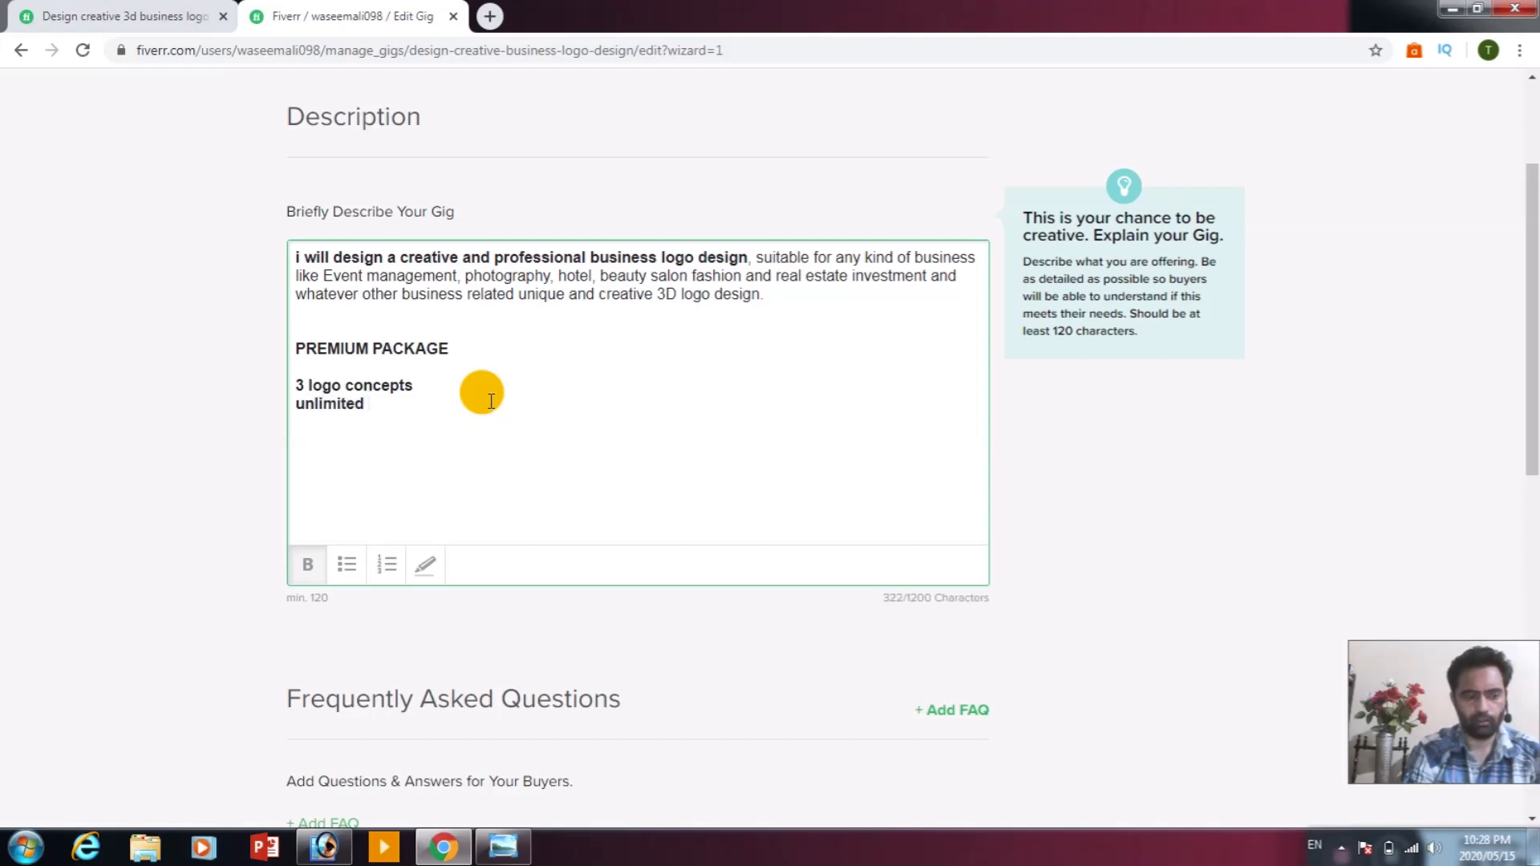
text(rev)
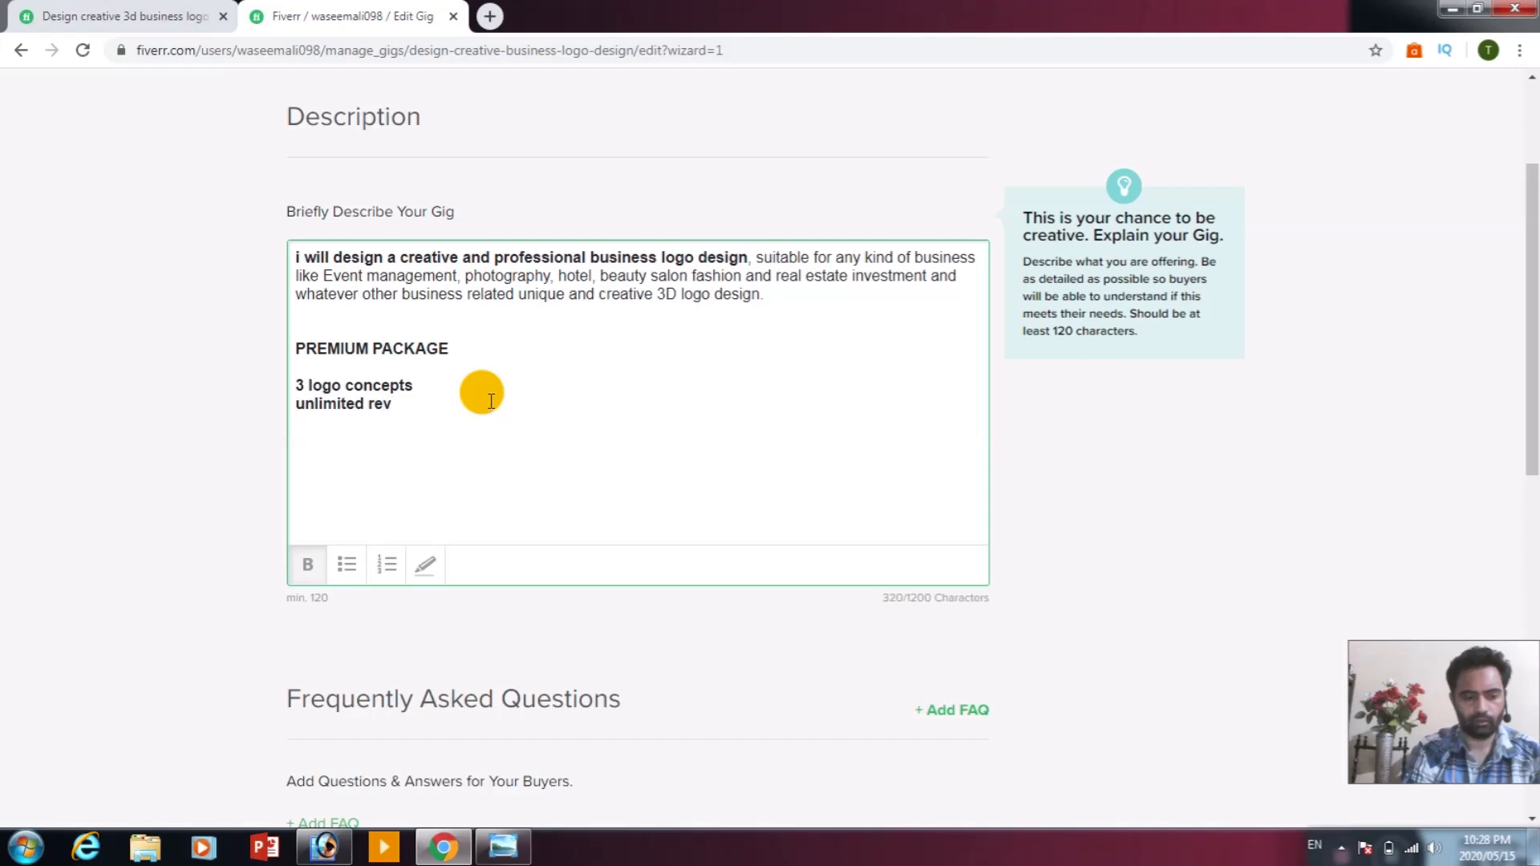
text(isions )
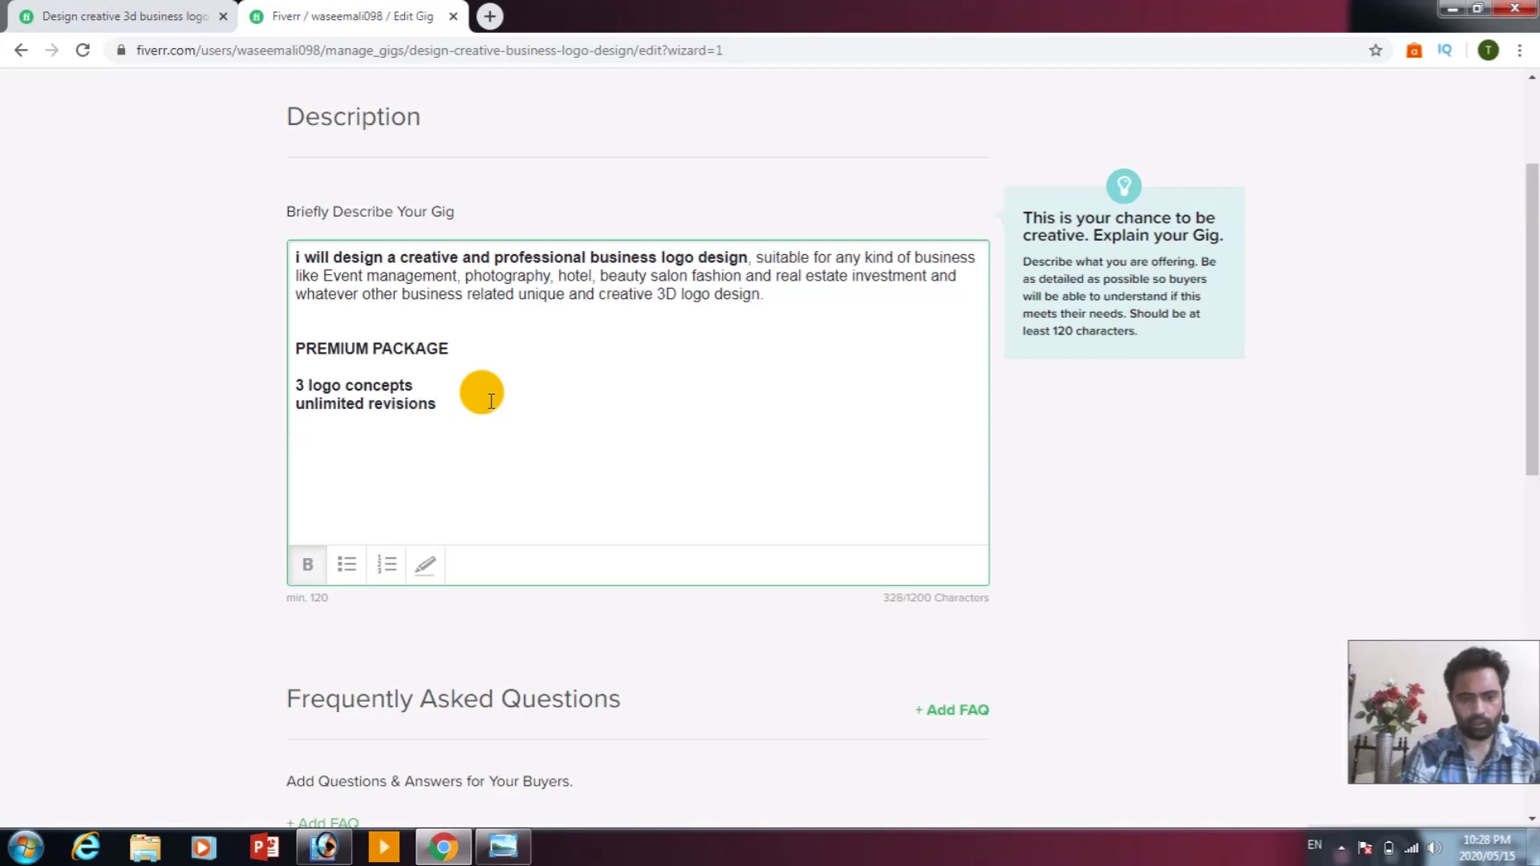
Add the line "high resolution jpeg 300dpi" below the revisions line.
text(hig)
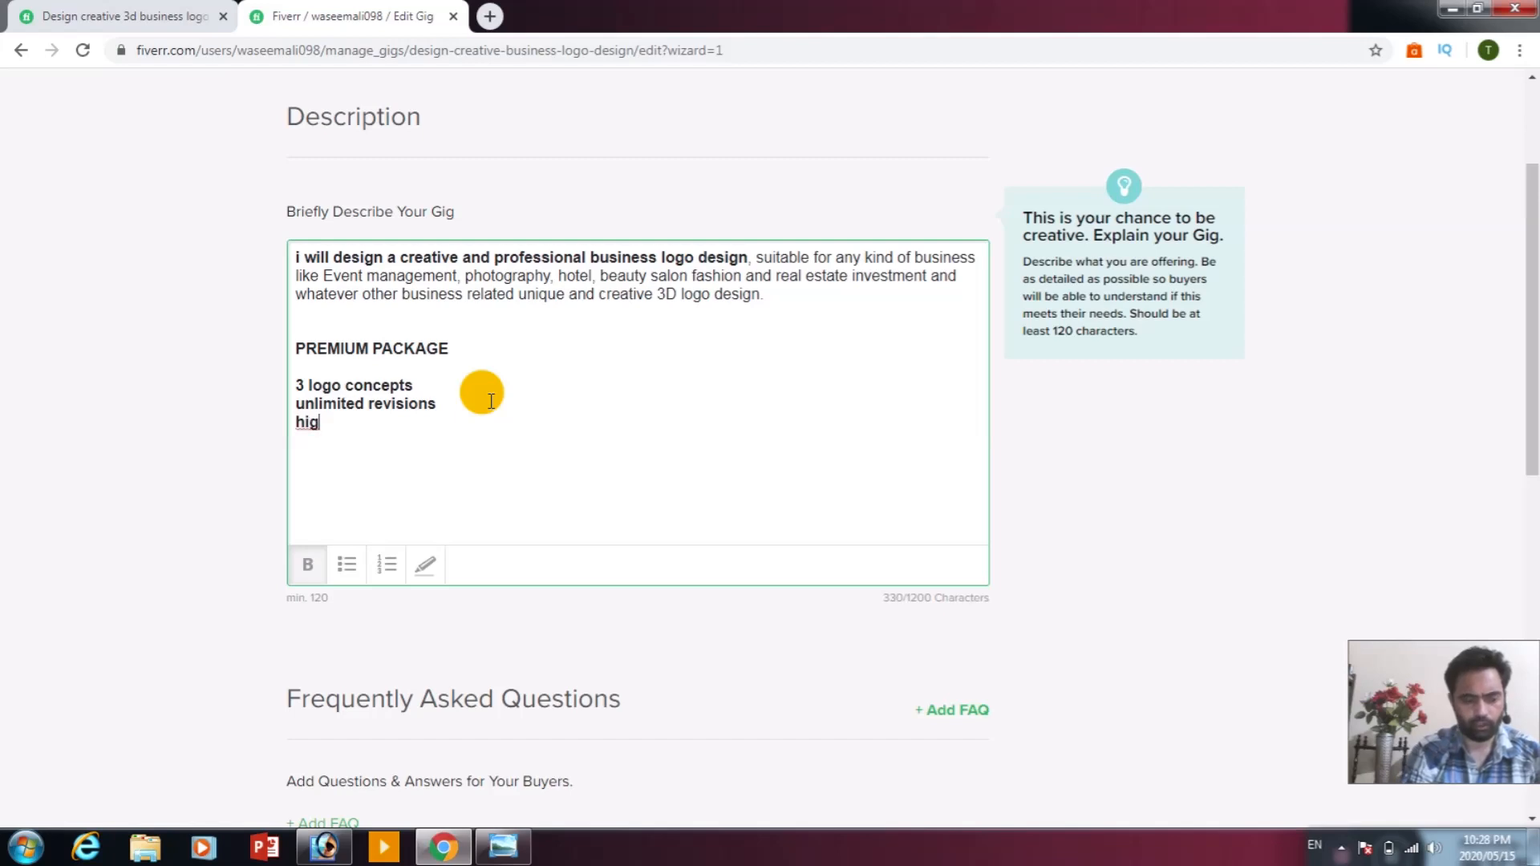
text(h re)
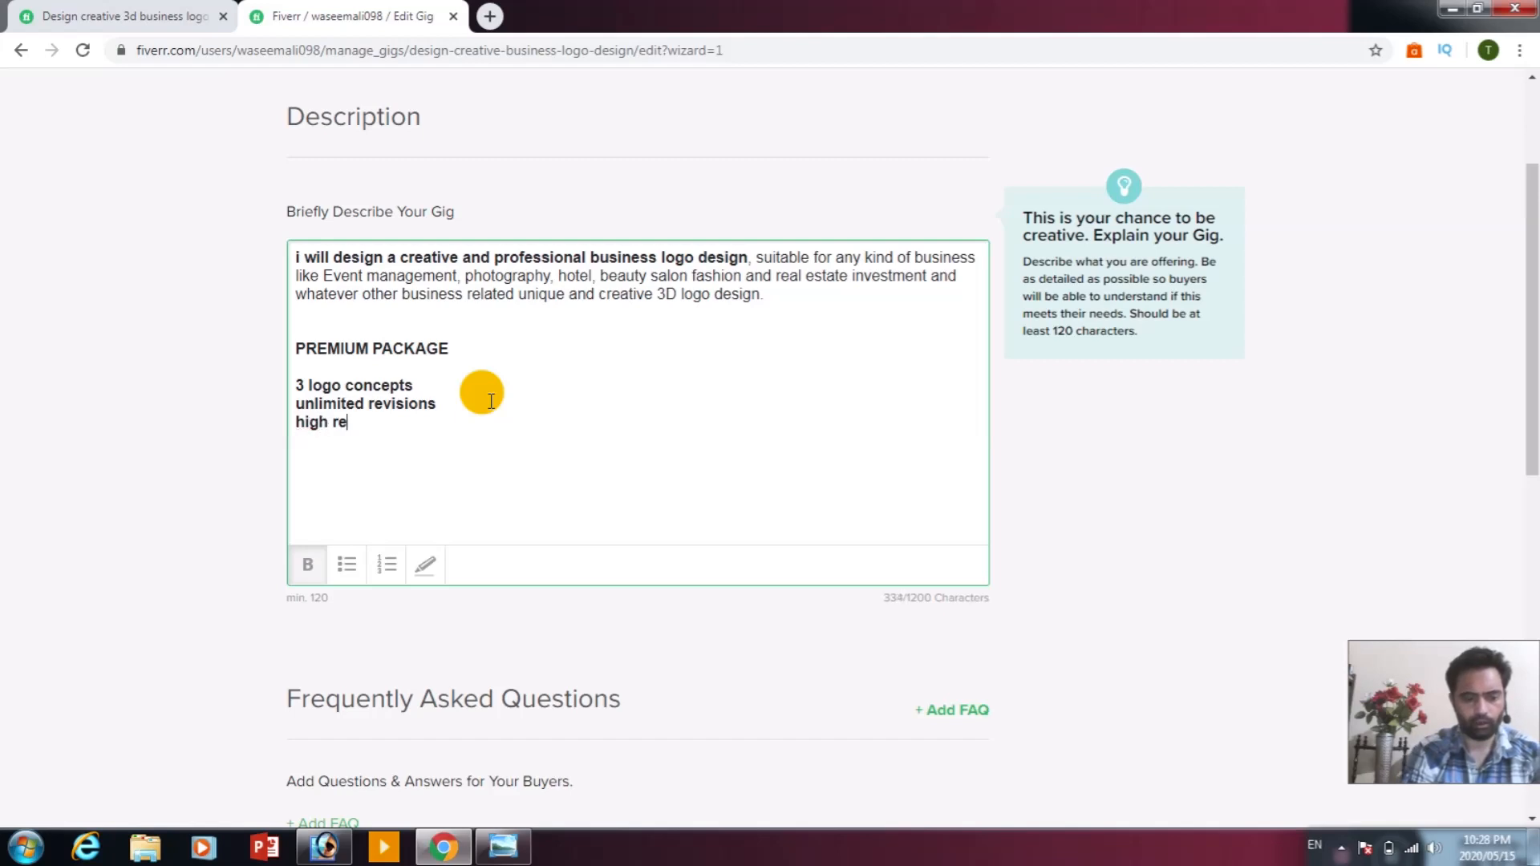
text(solution )
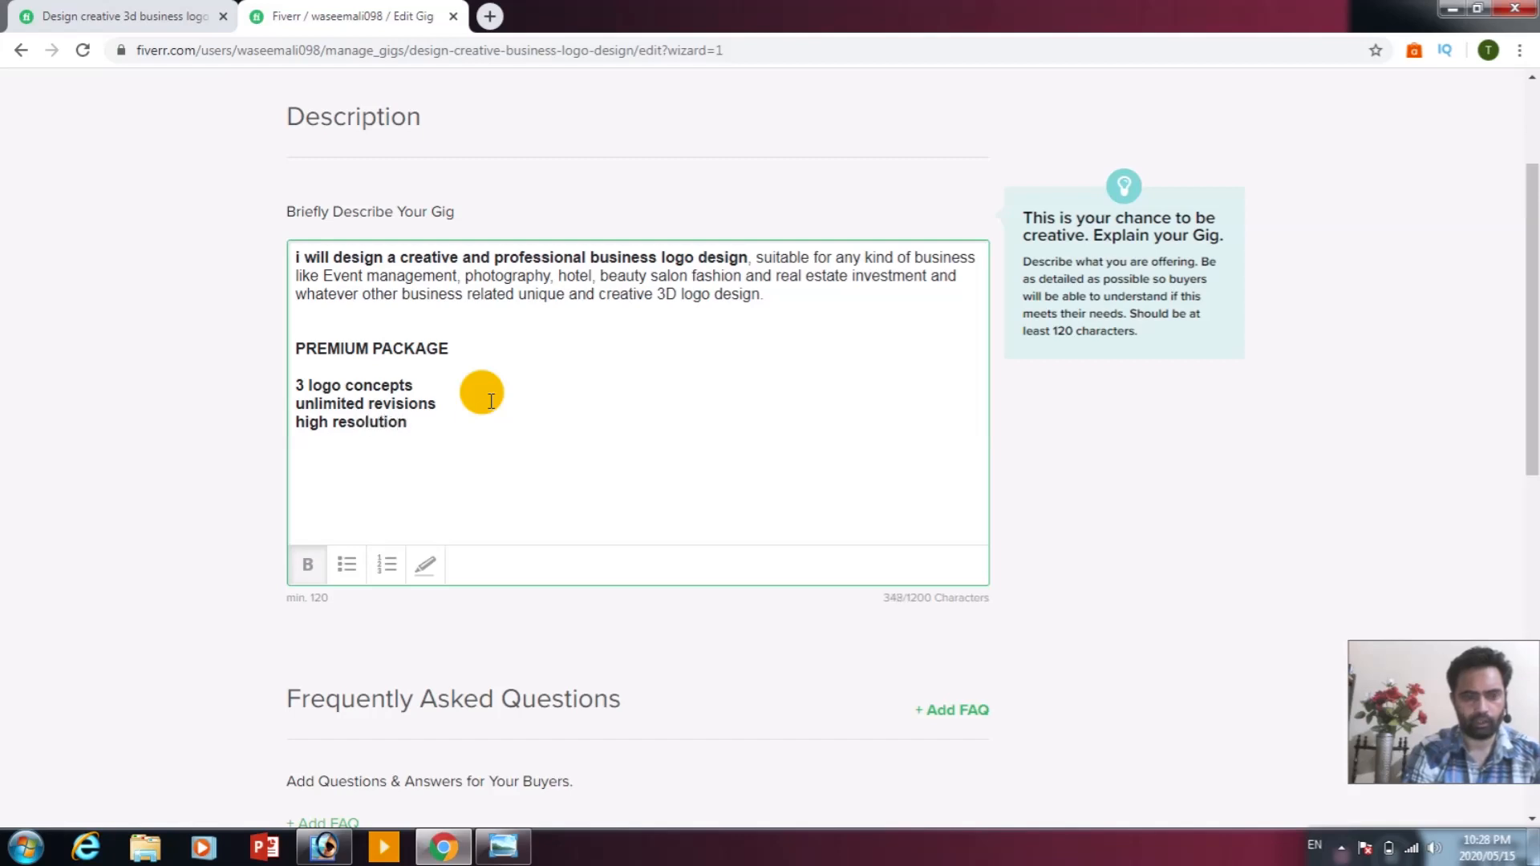
text(jpeg)
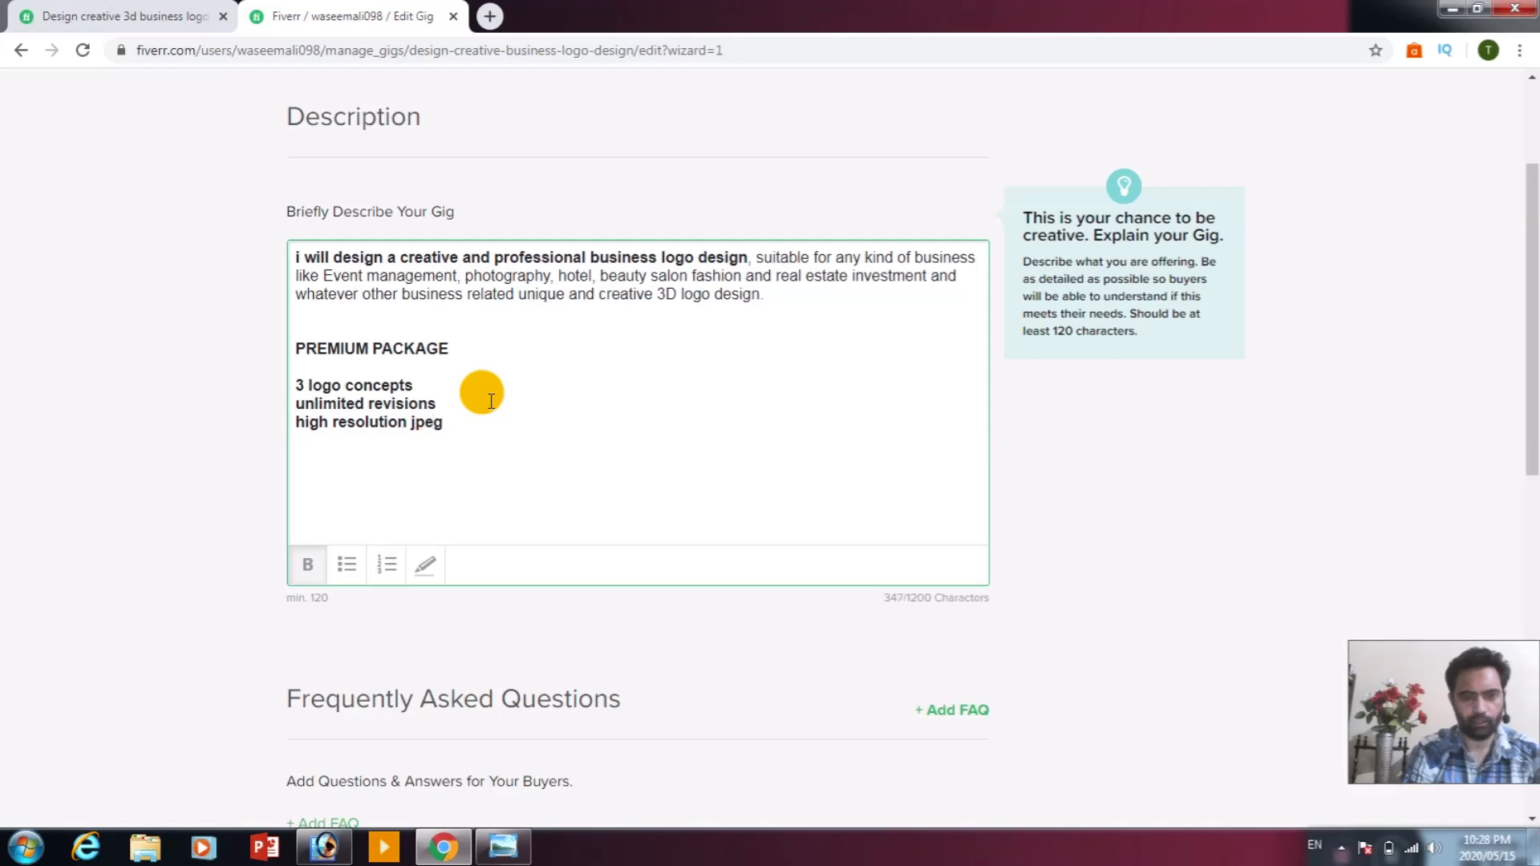
scroll(491, 401, down, 8)
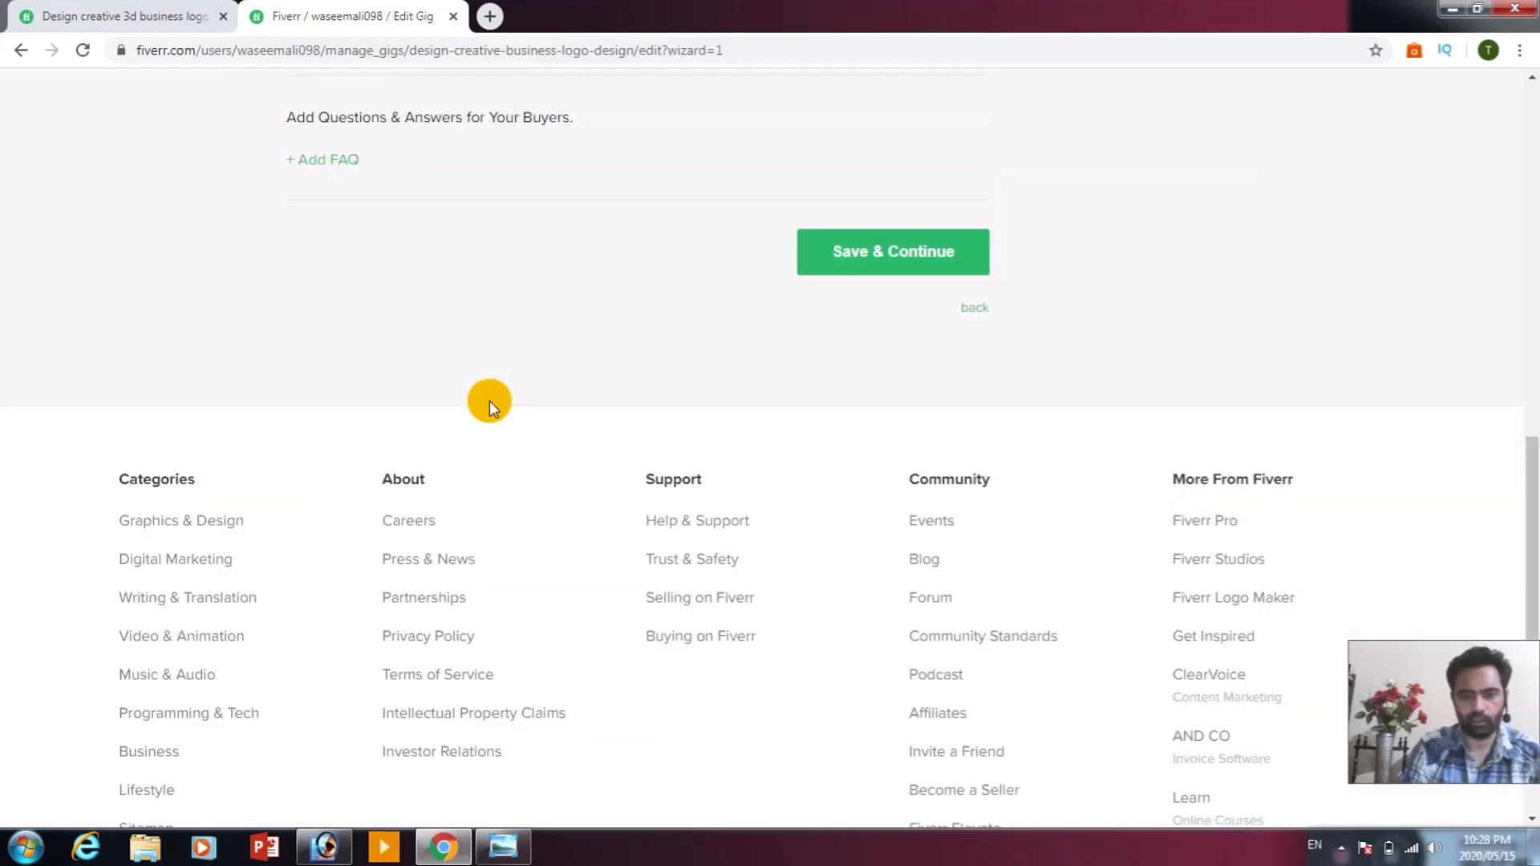
scroll(489, 401, up, 6)
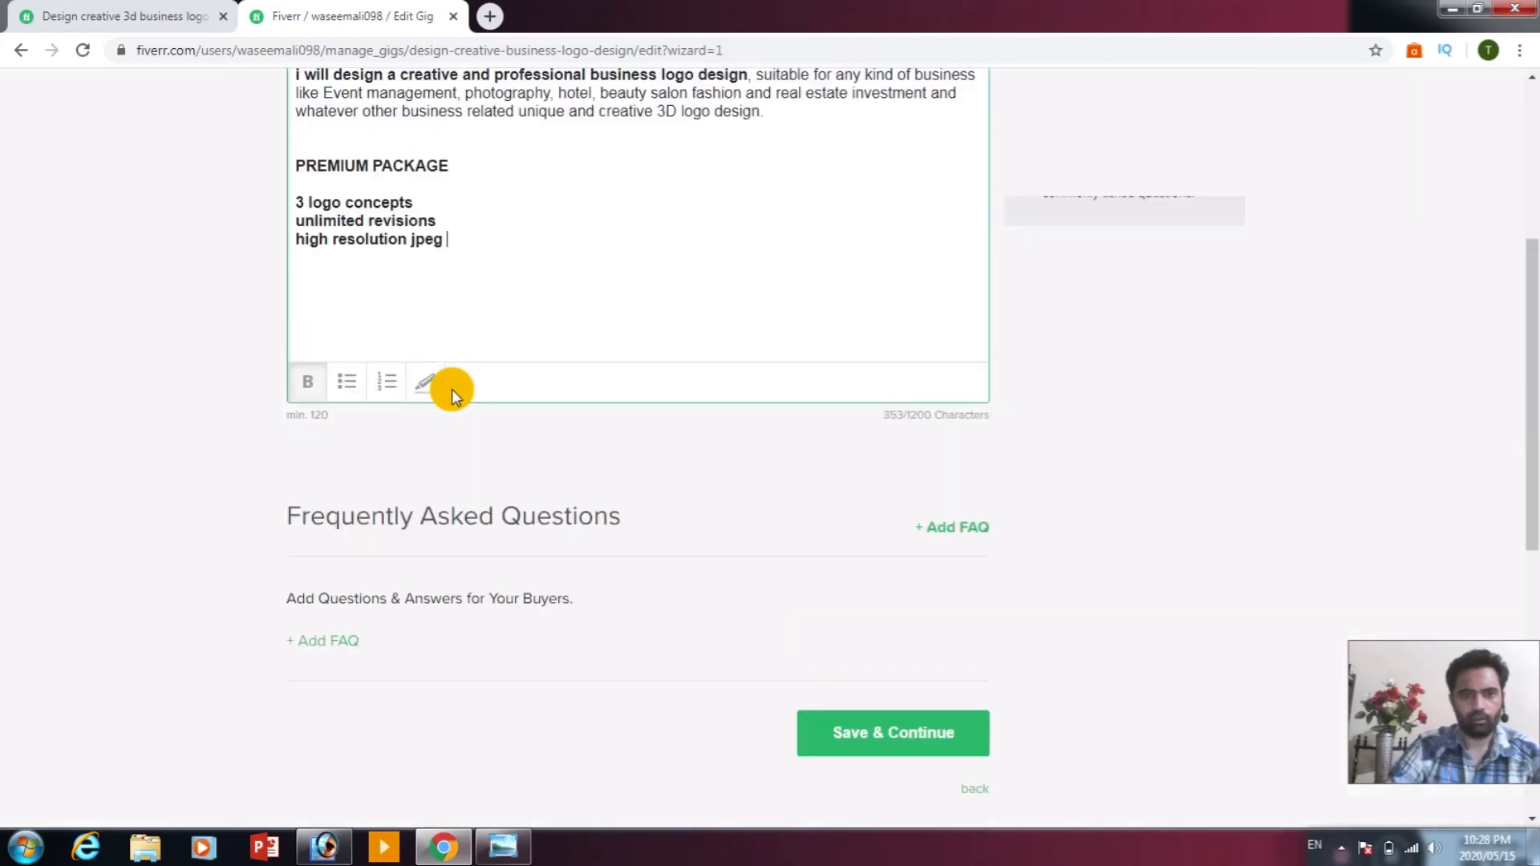
scroll(453, 297, up, 4)
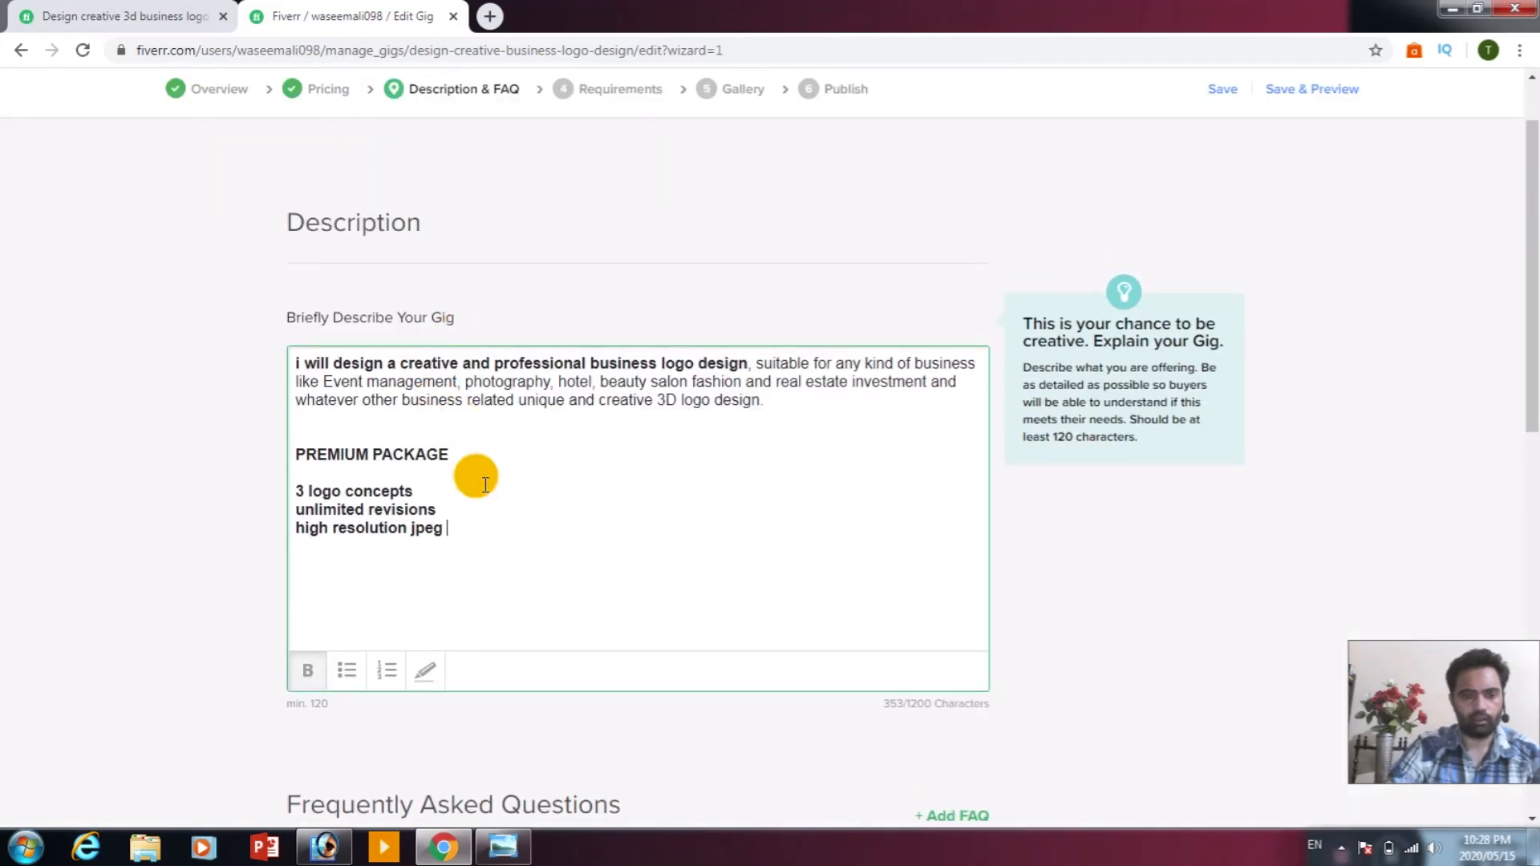
text(300)
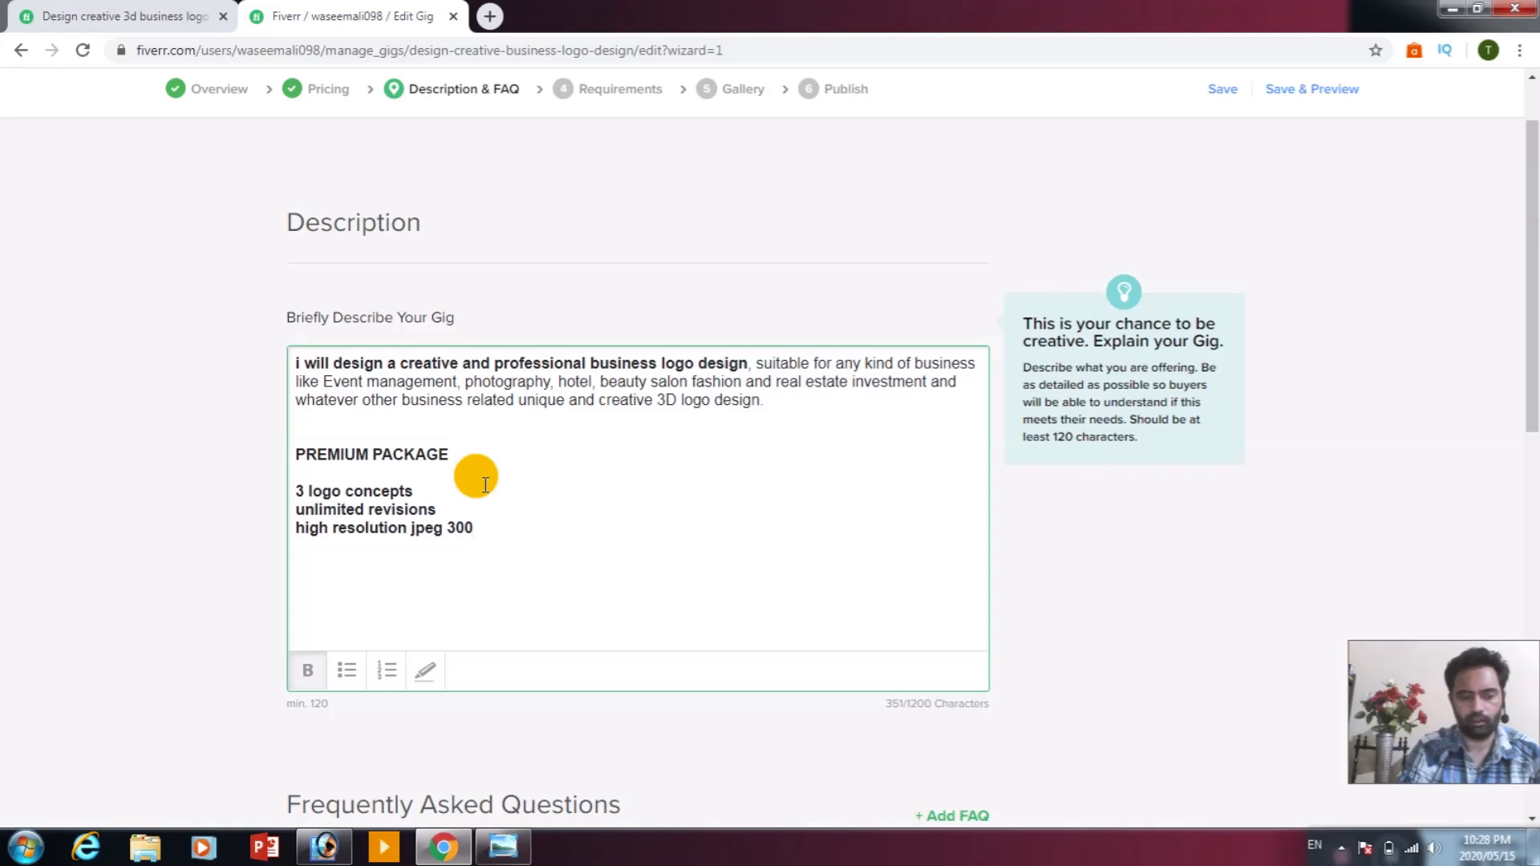
text(dpi)
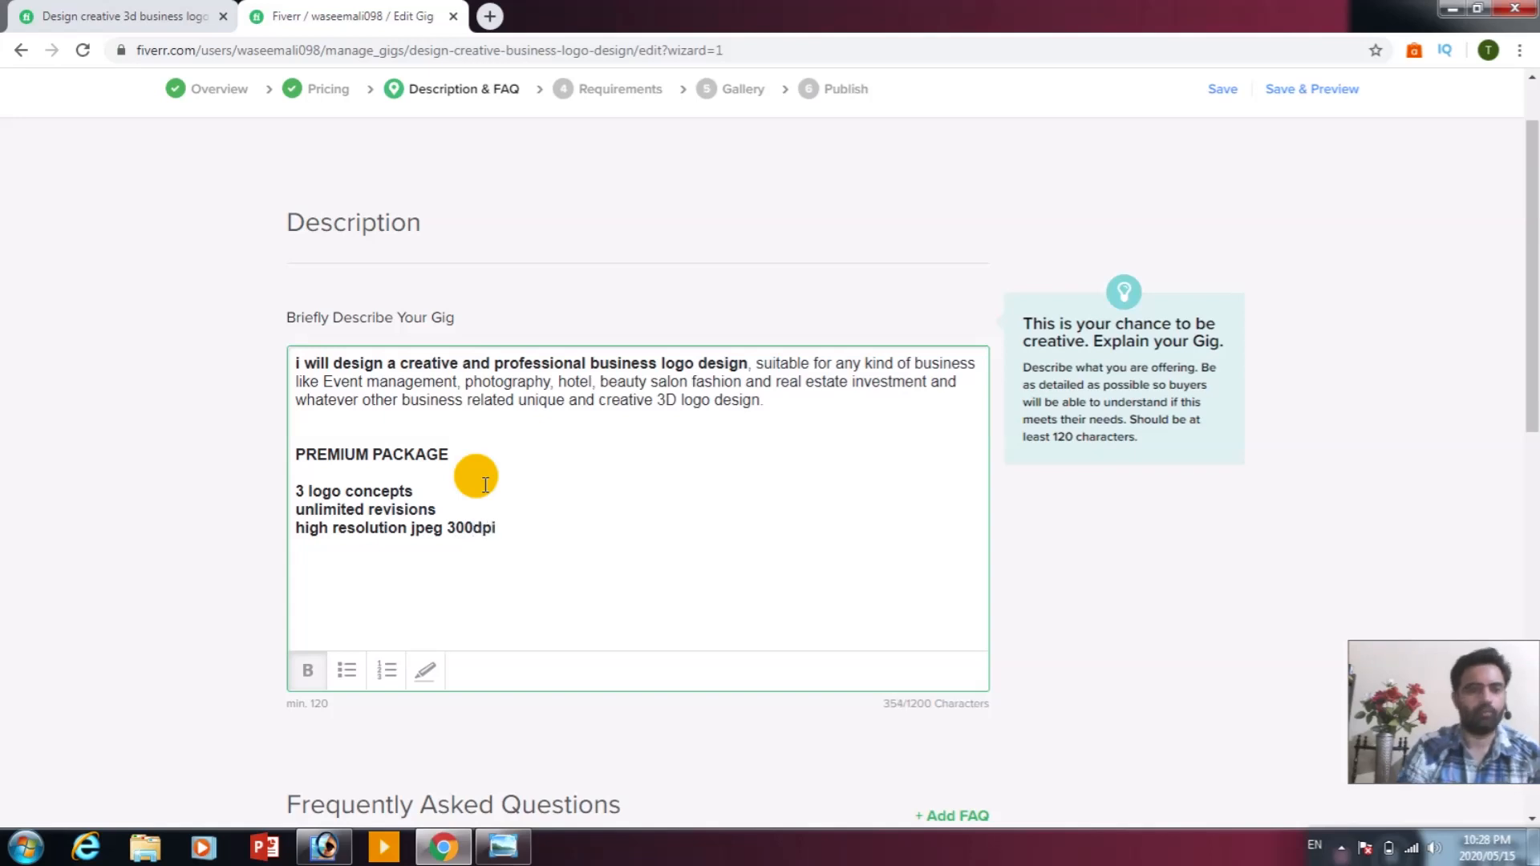
right_click(484, 526)
click(528, 539)
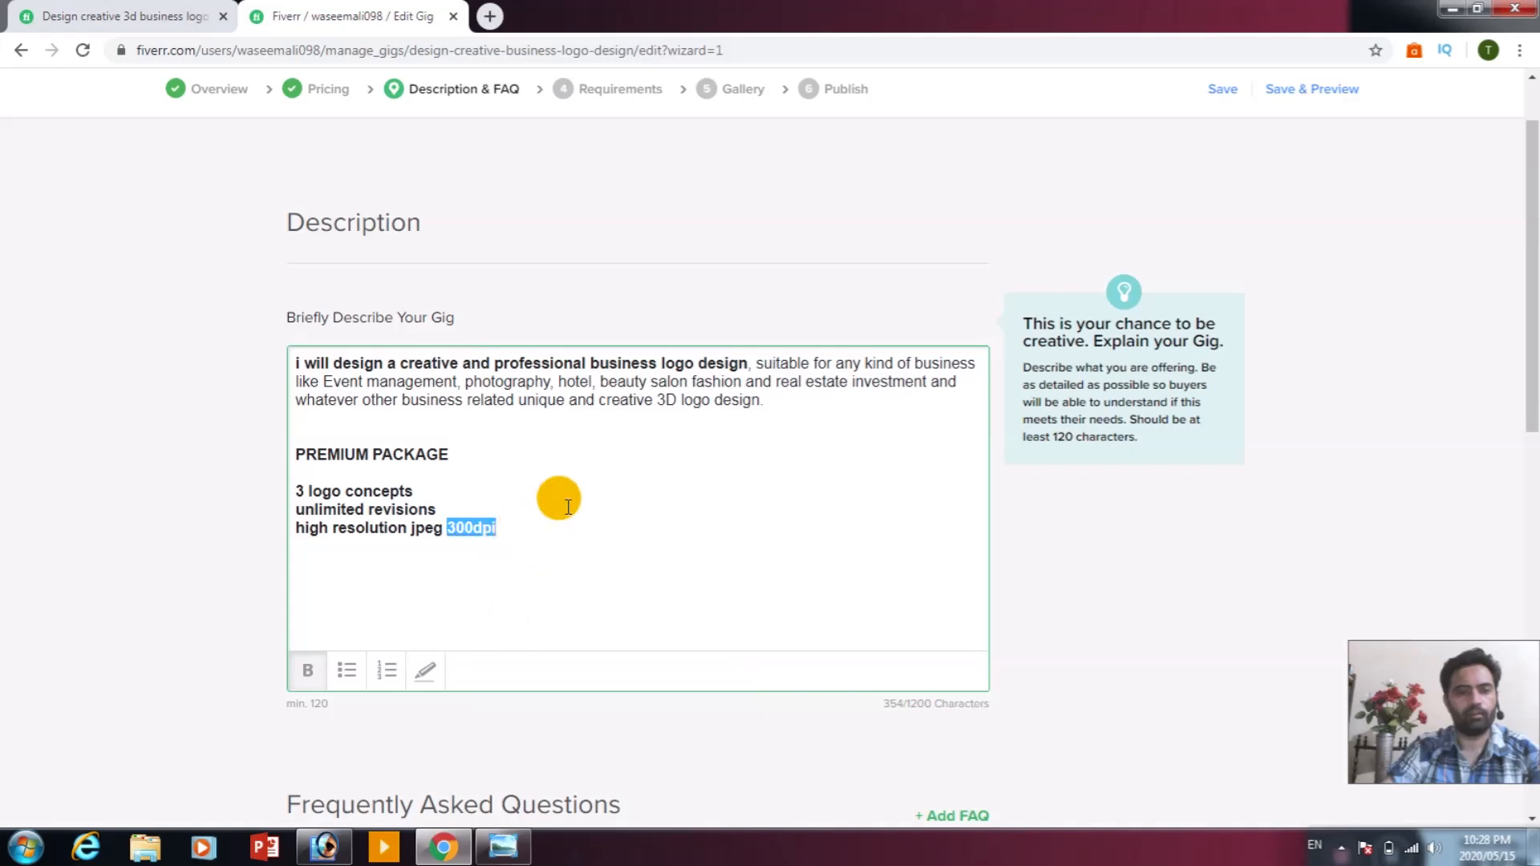
scroll(568, 506, down, 6)
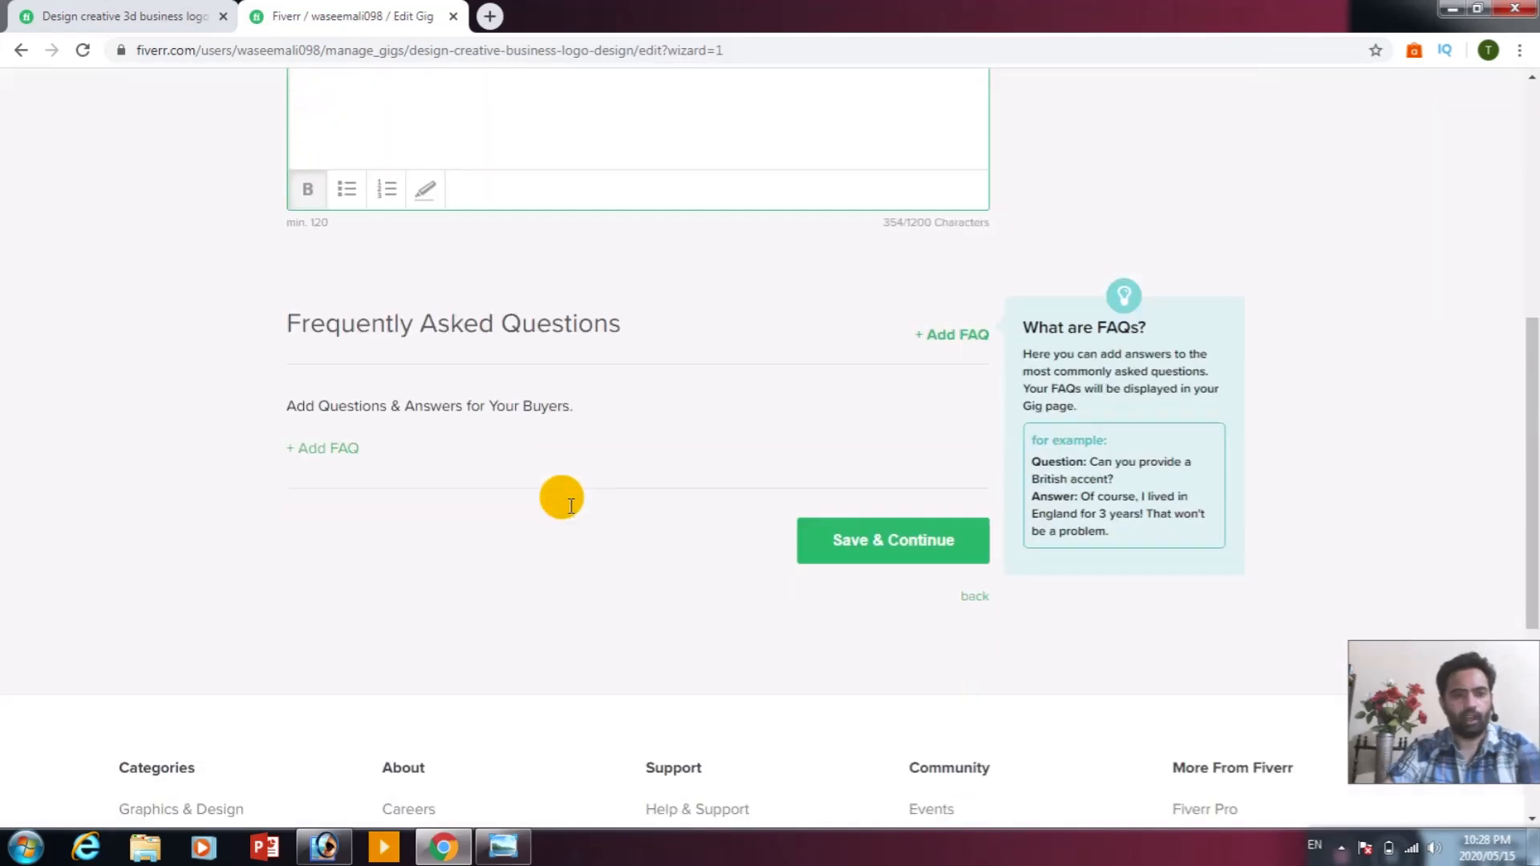
scroll(569, 506, down, 2)
scroll(570, 506, up, 6)
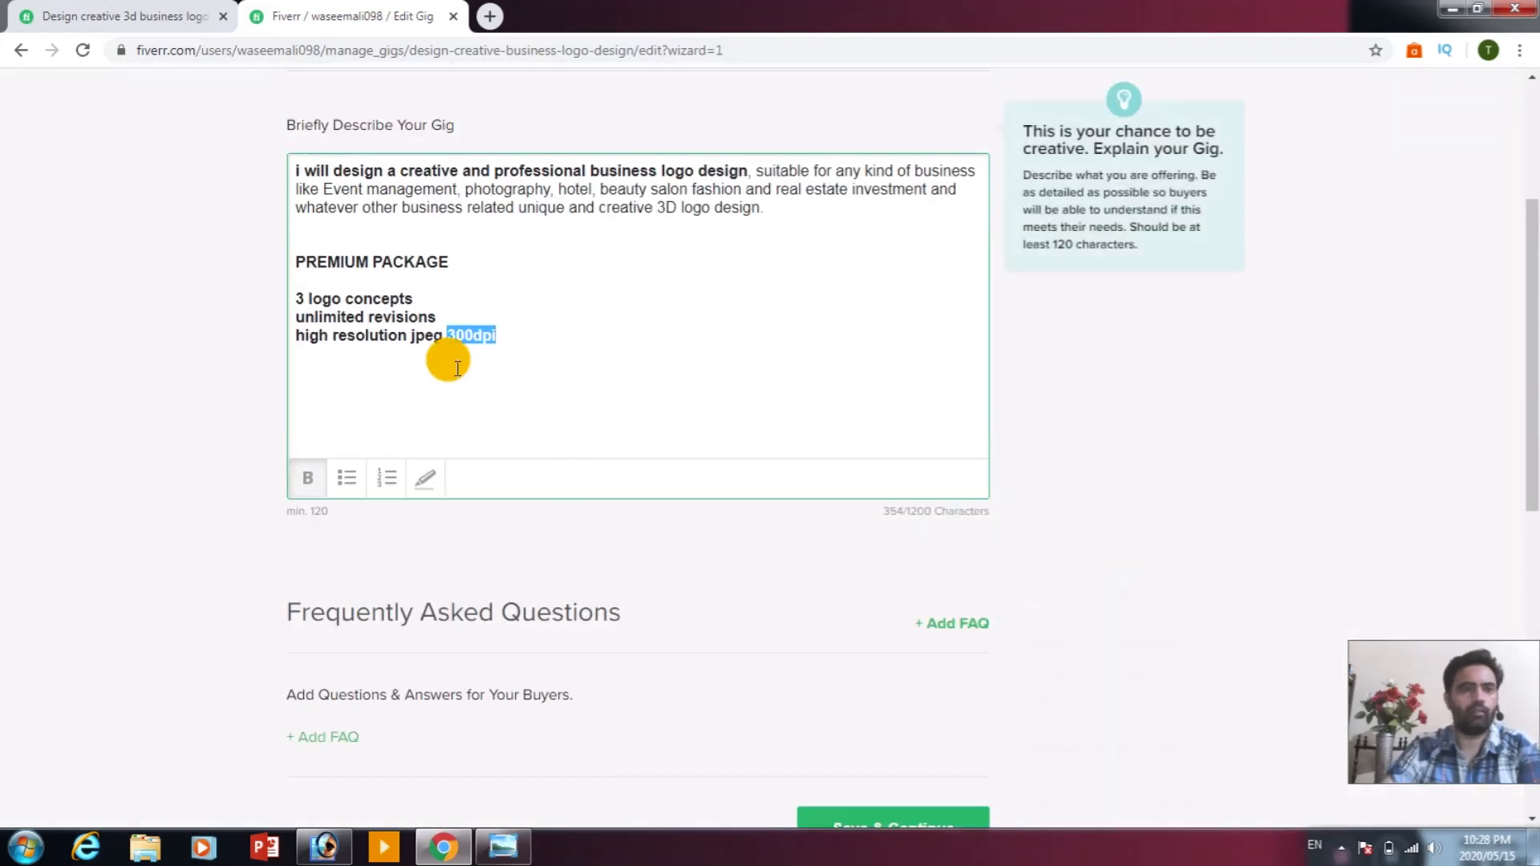
click(518, 336)
Open a blank question and answer entry in the gig's Frequently Asked Questions section.
scroll(486, 345, down, 4)
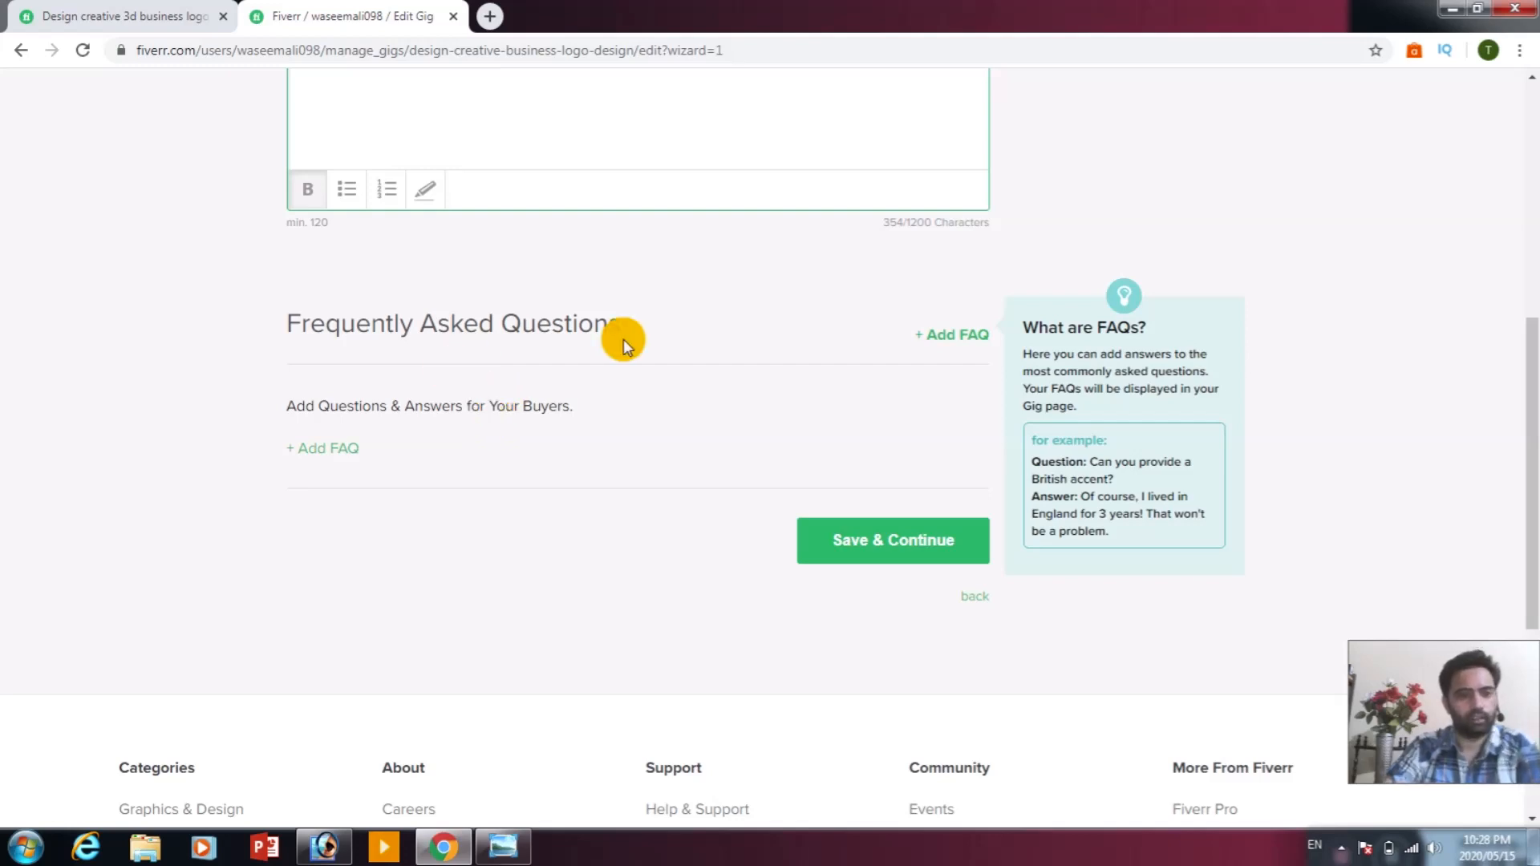
scroll(623, 339, down, 1)
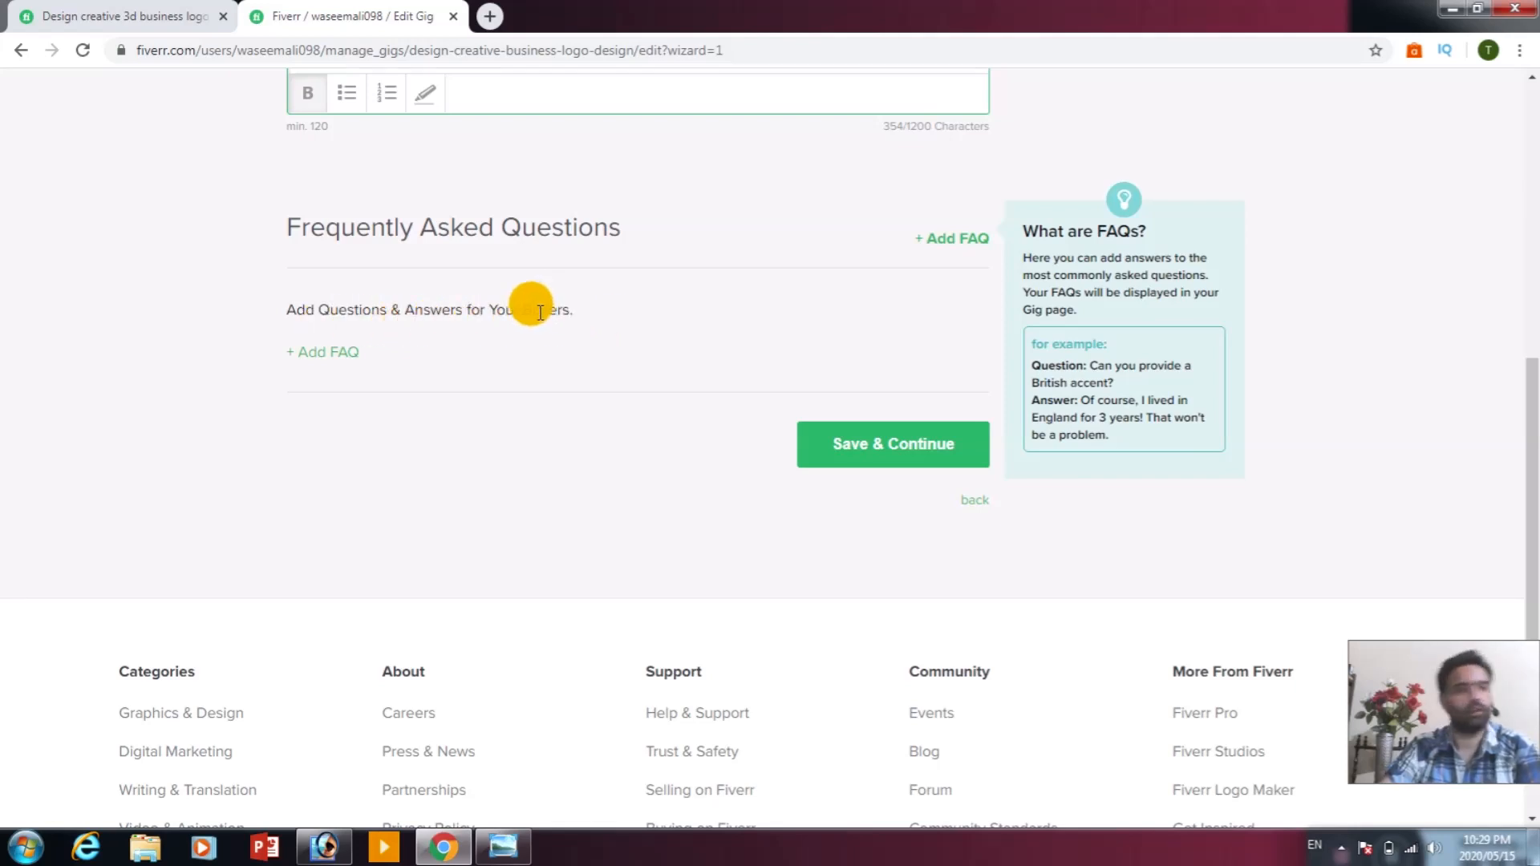
click(387, 353)
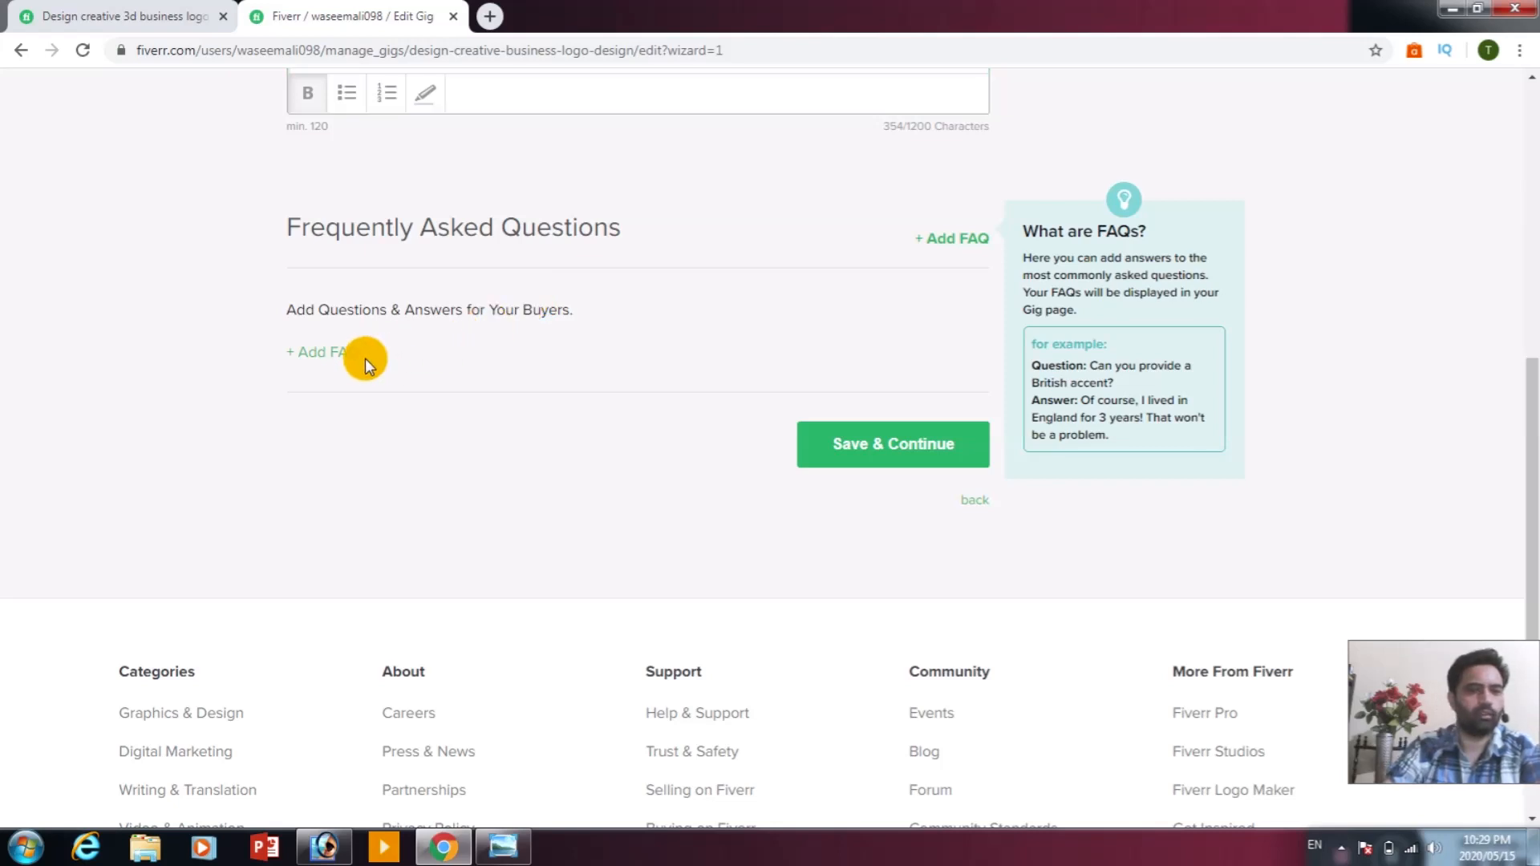
click(326, 354)
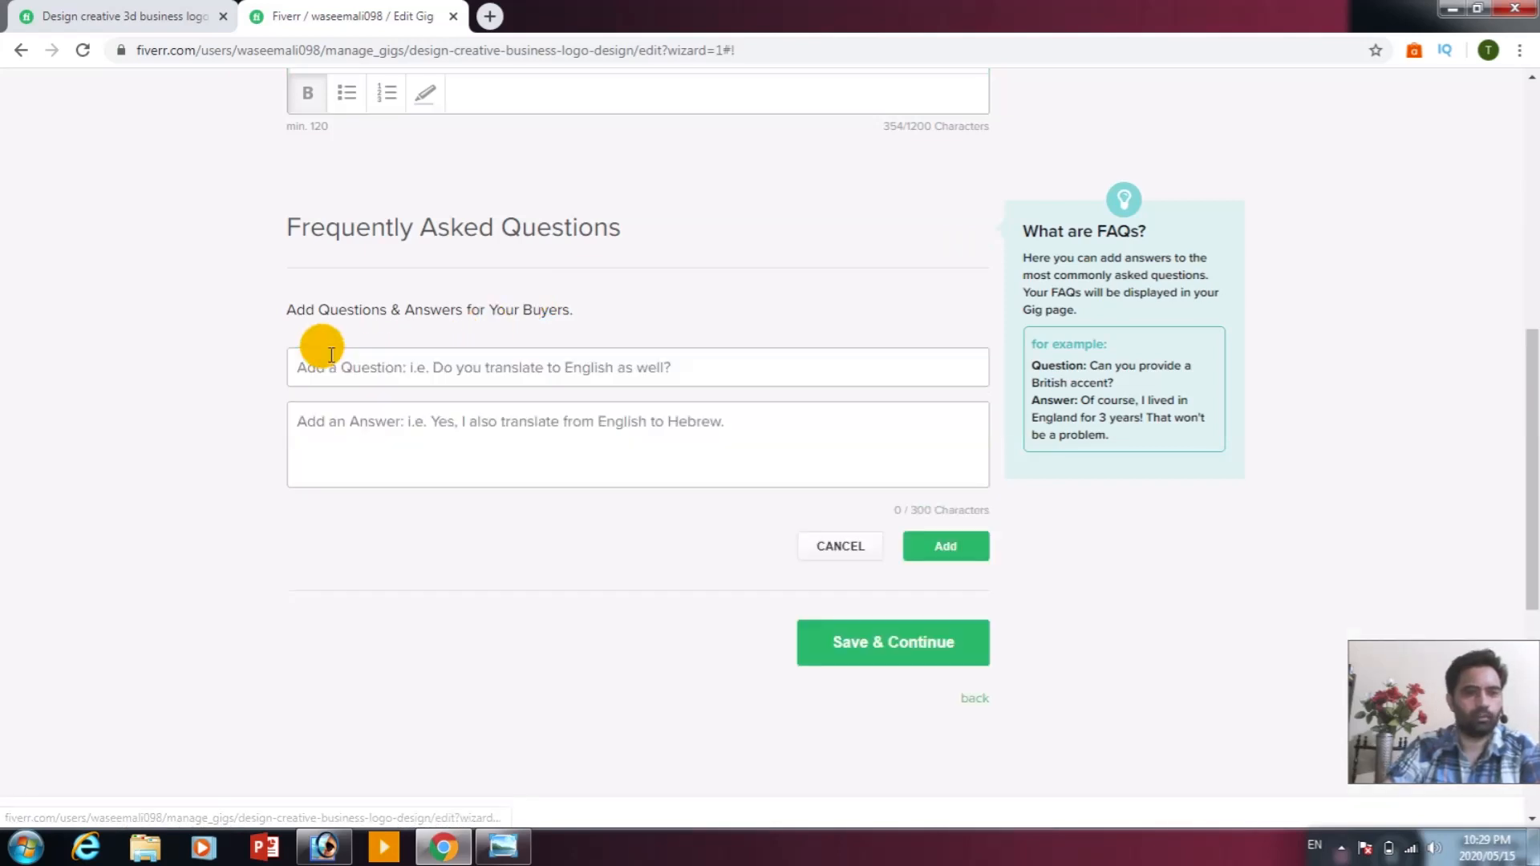
Enter the FAQ question "please send me massage if u want to make logo design for your business" and try to add it.
click(513, 370)
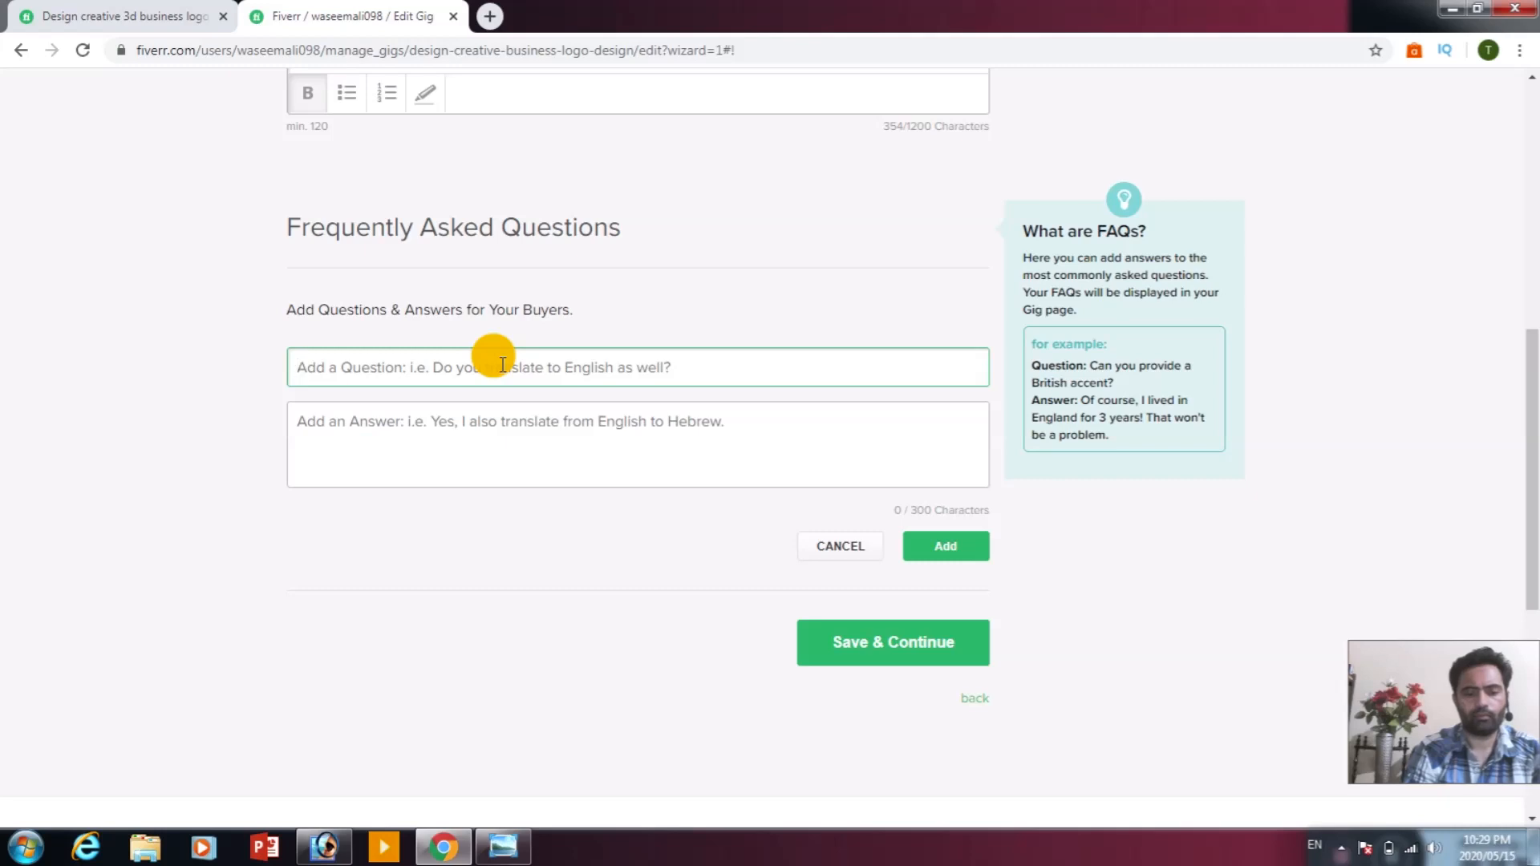
text(pleas)
key(BackSpace)
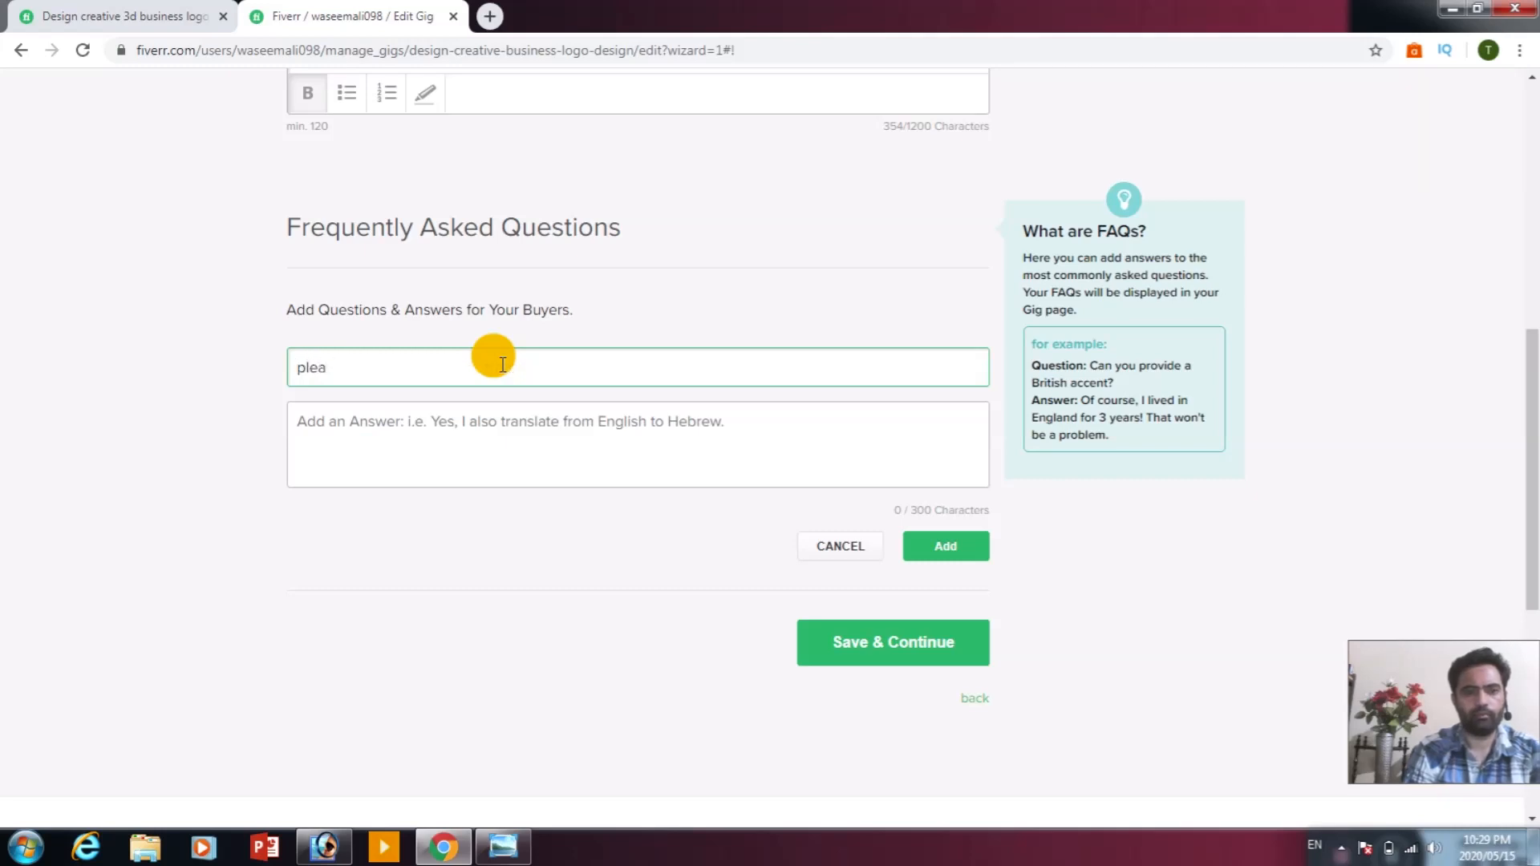
text(se send me mas)
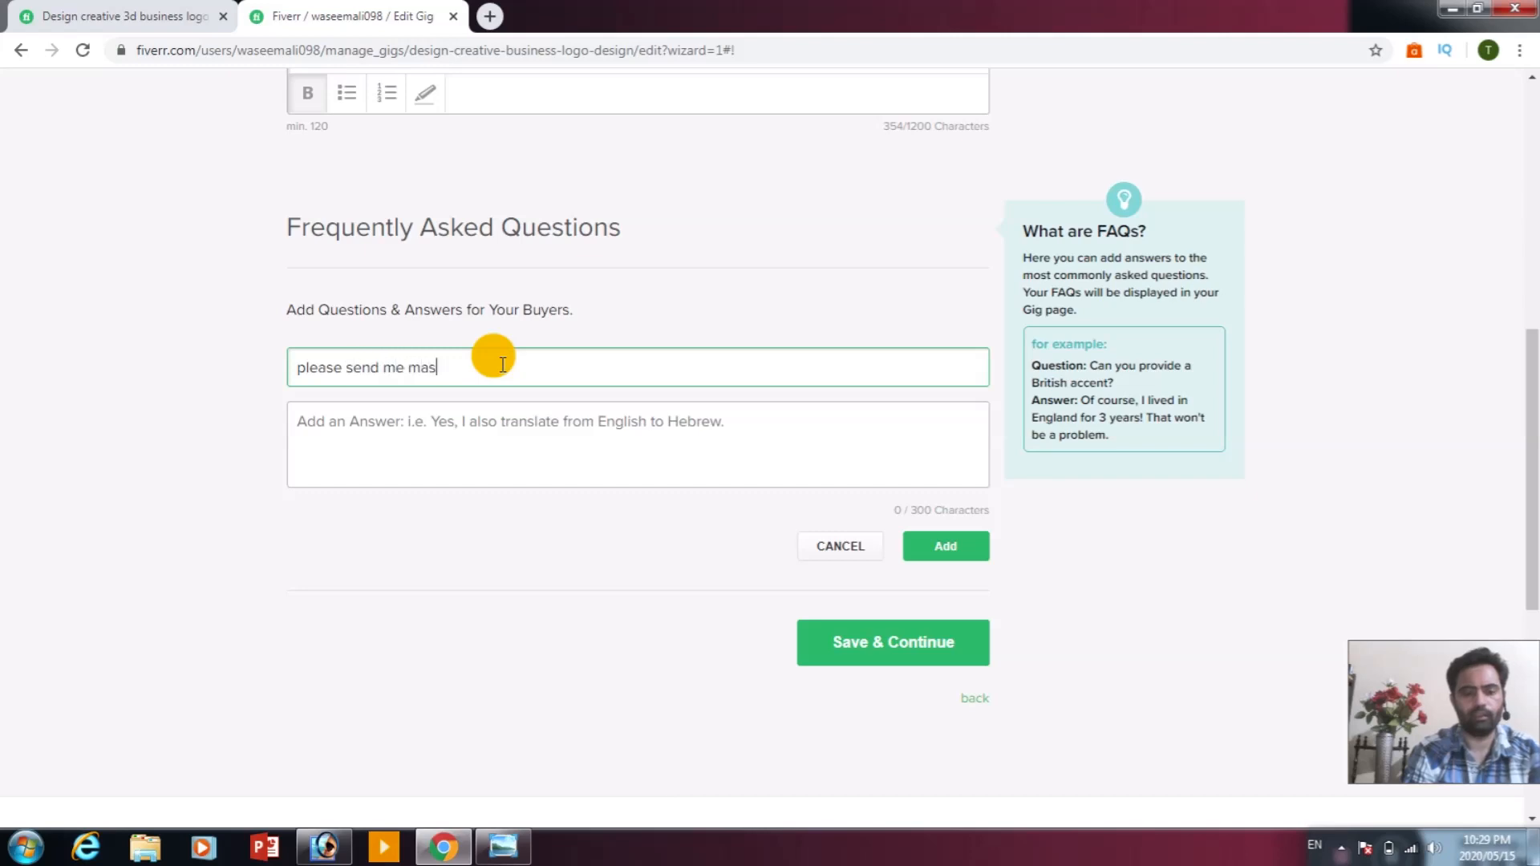
text(sage )
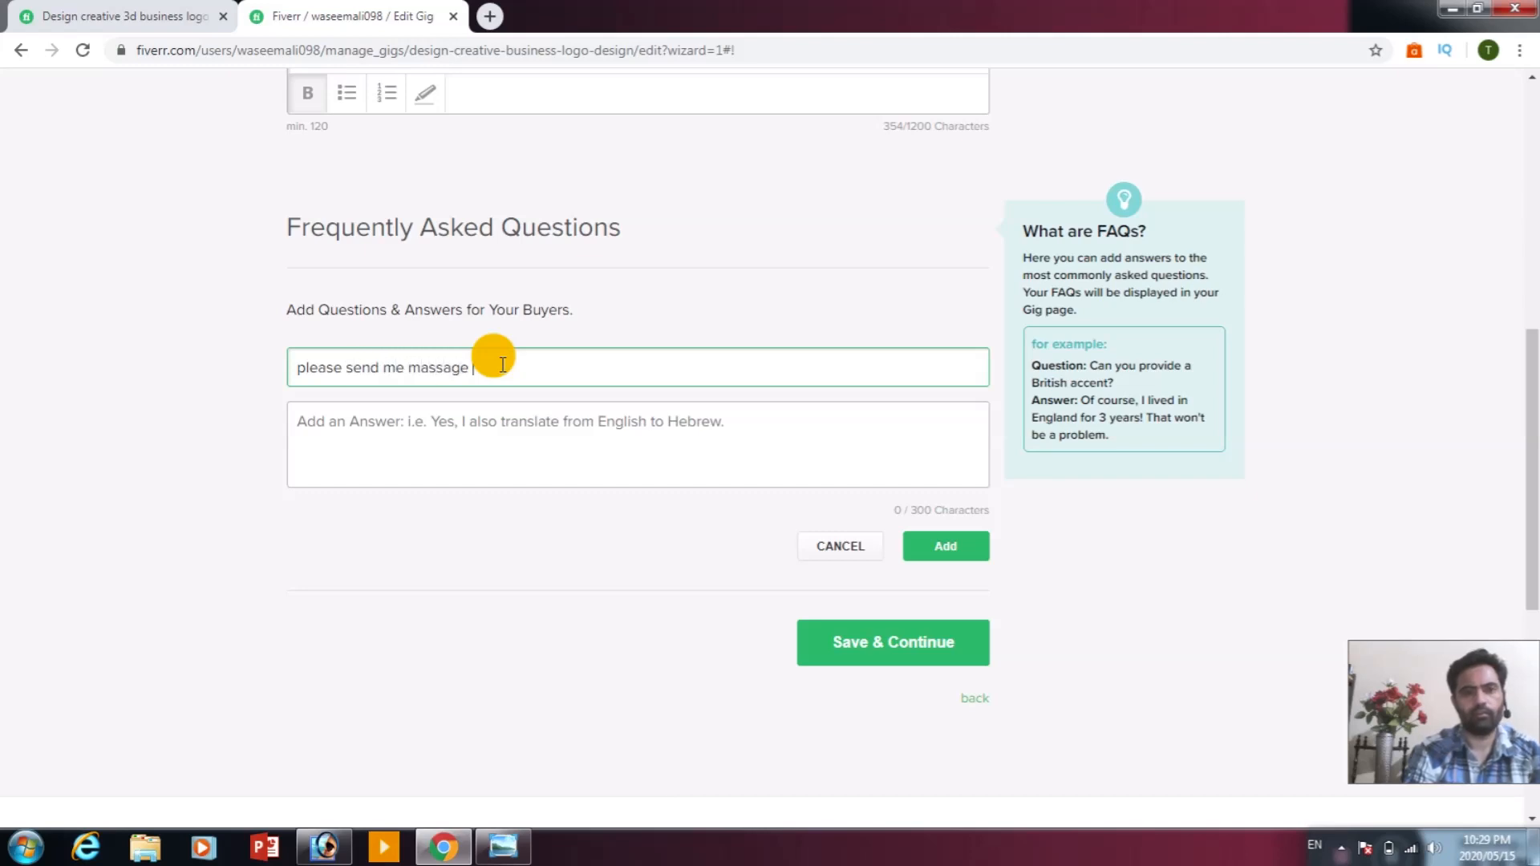
text(p)
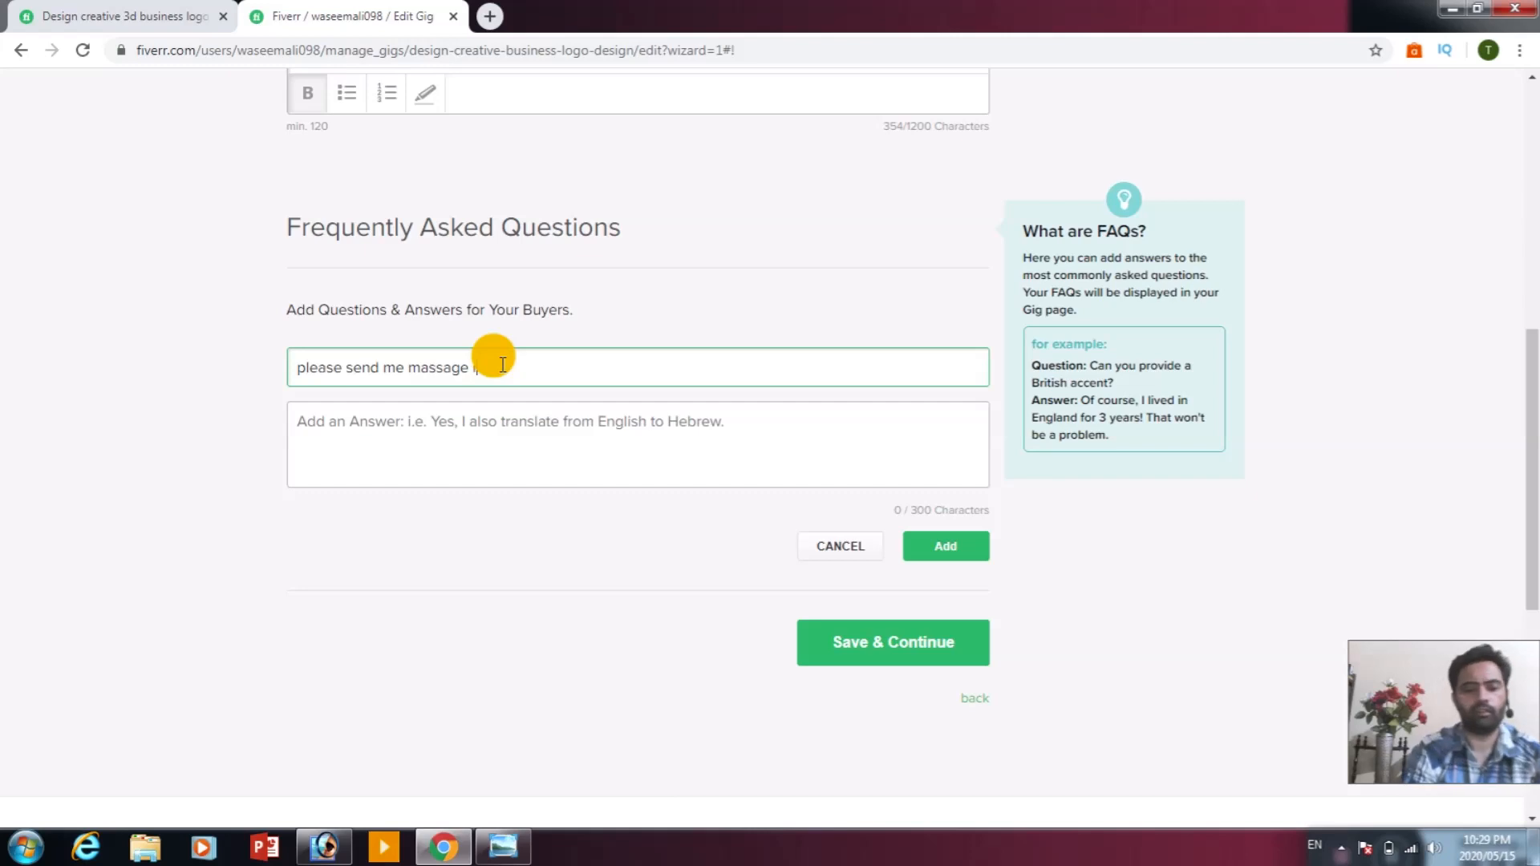
text(f you want to)
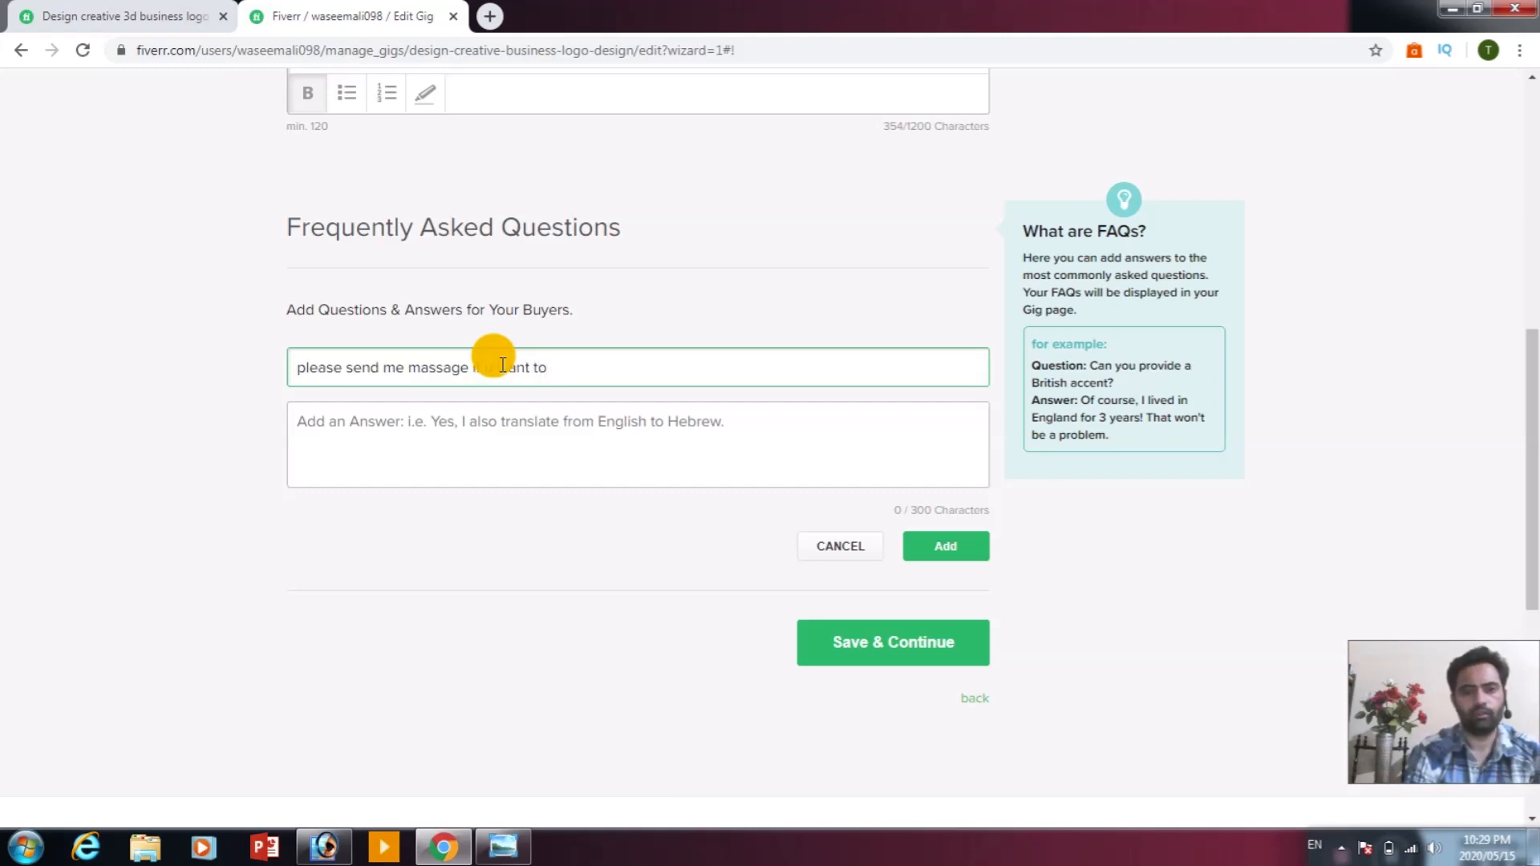
text( make )
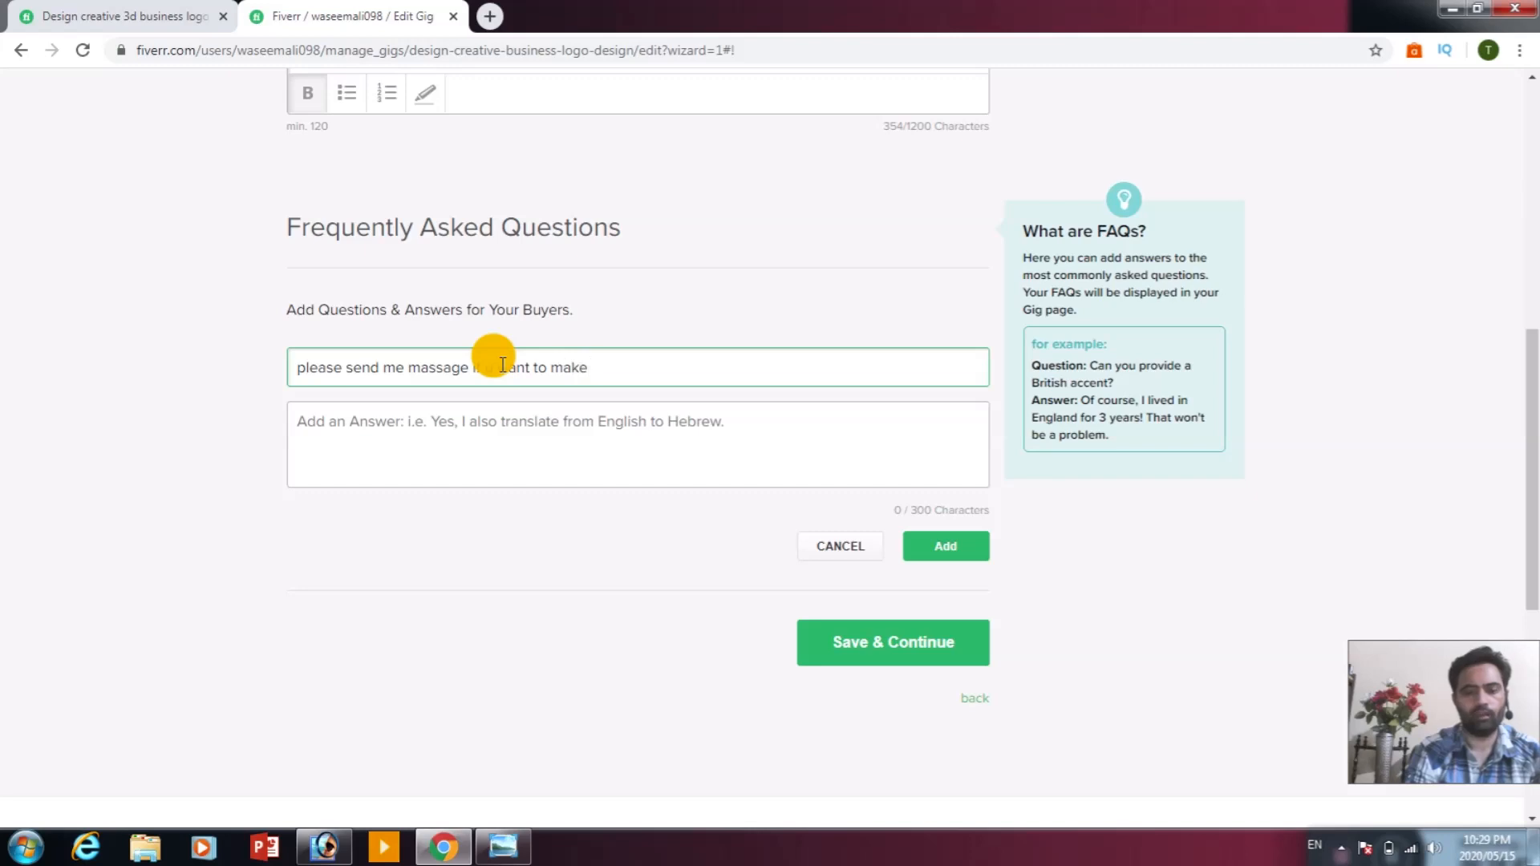
text(logo )
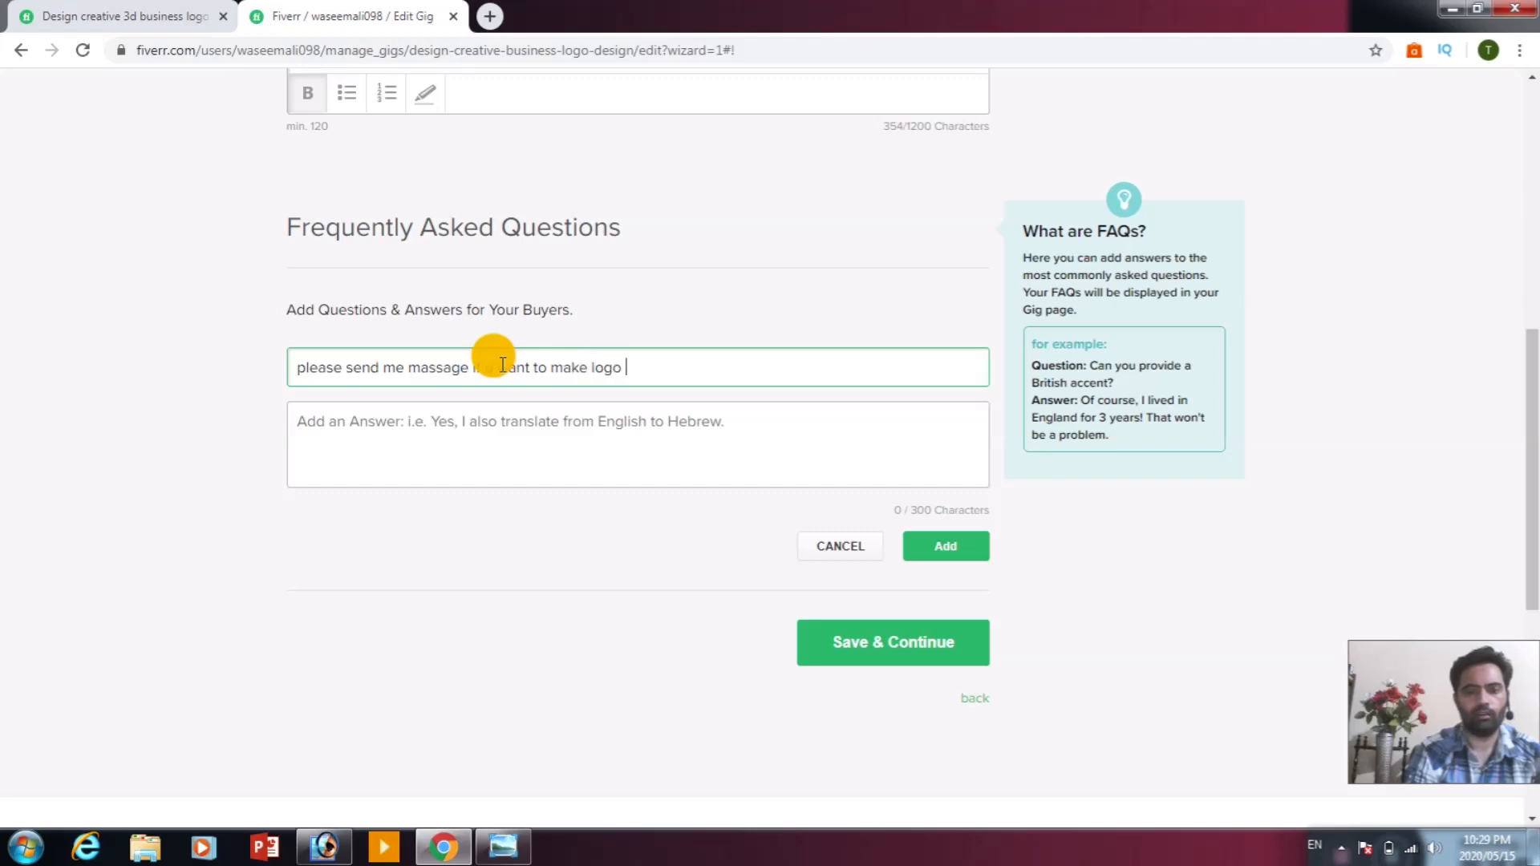
text(design f)
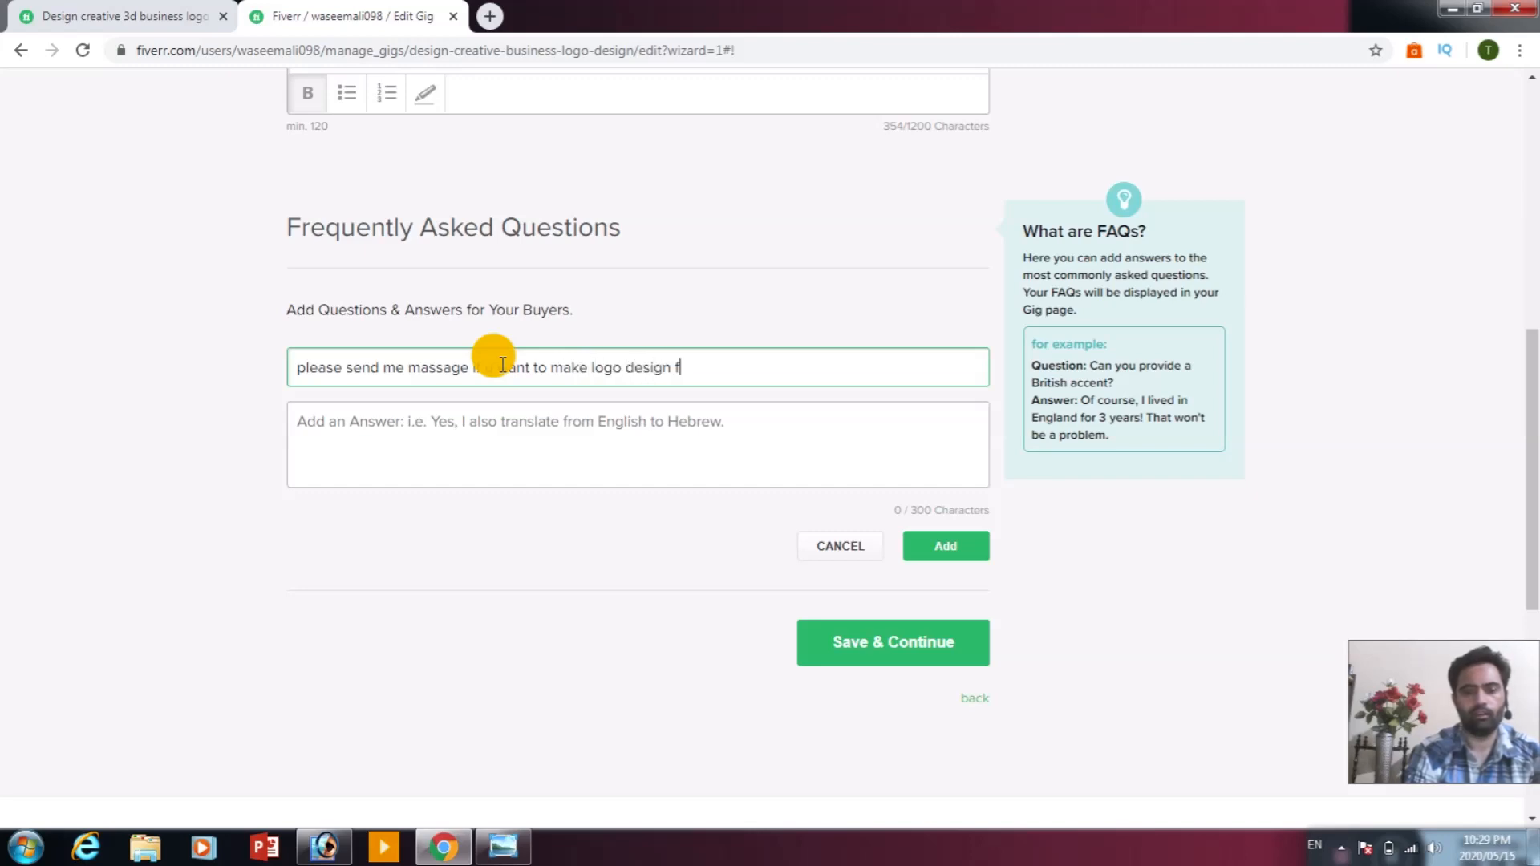
text(or your business)
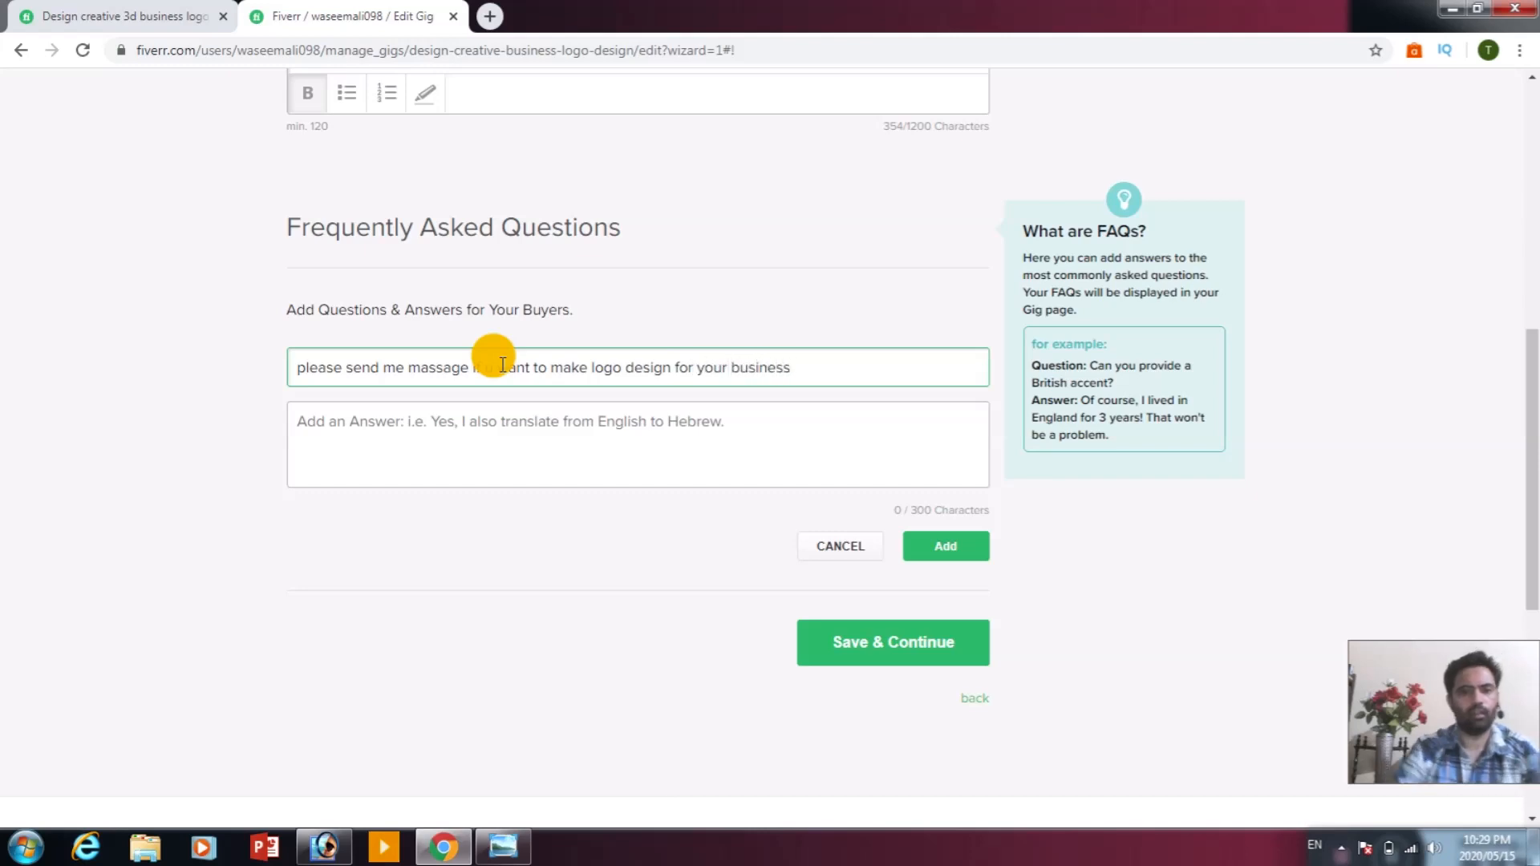
click(952, 550)
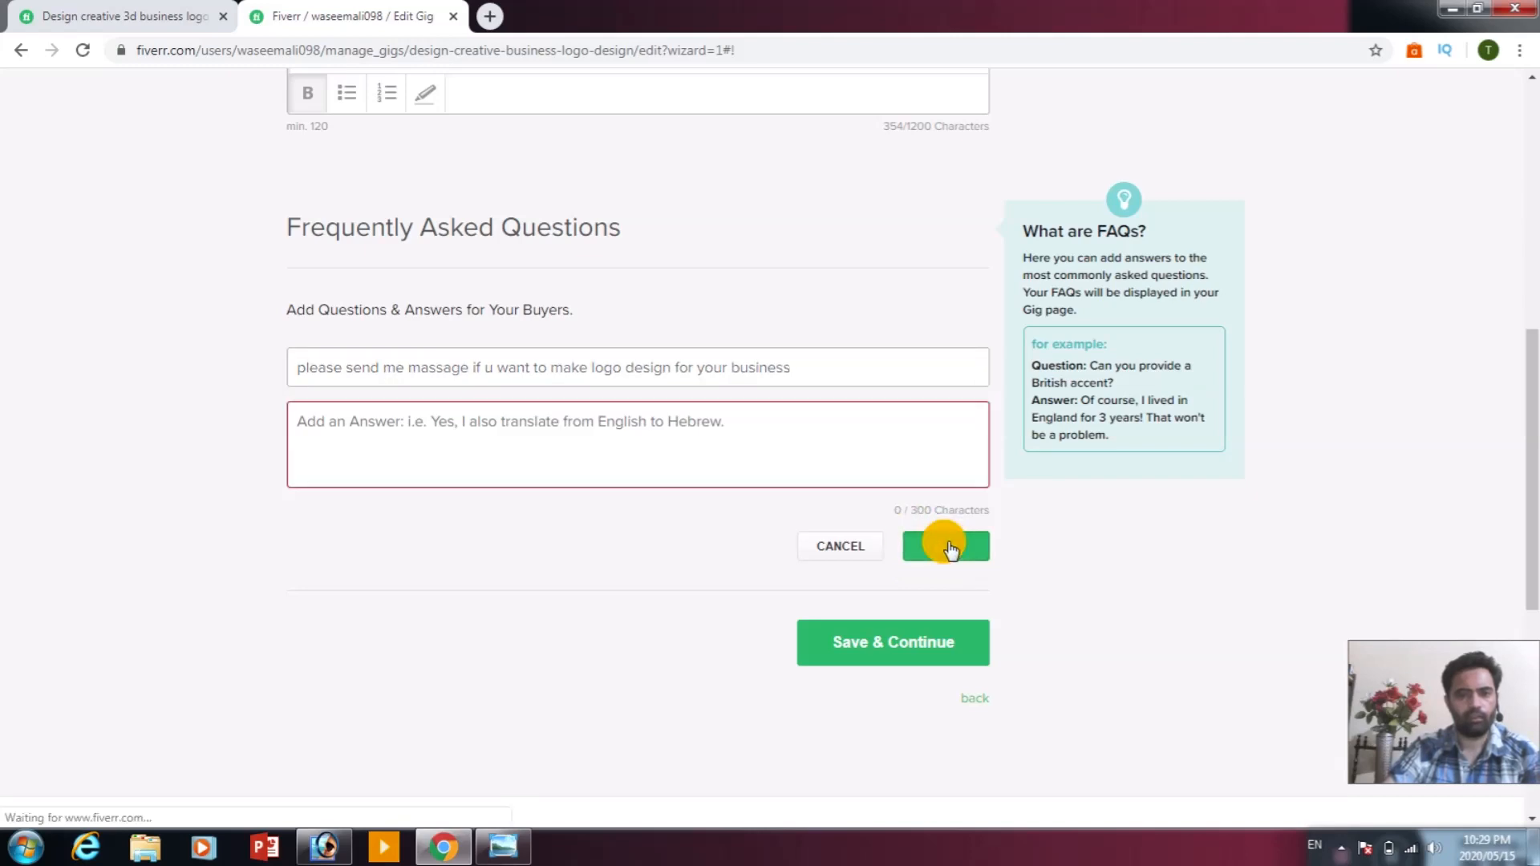
click(561, 431)
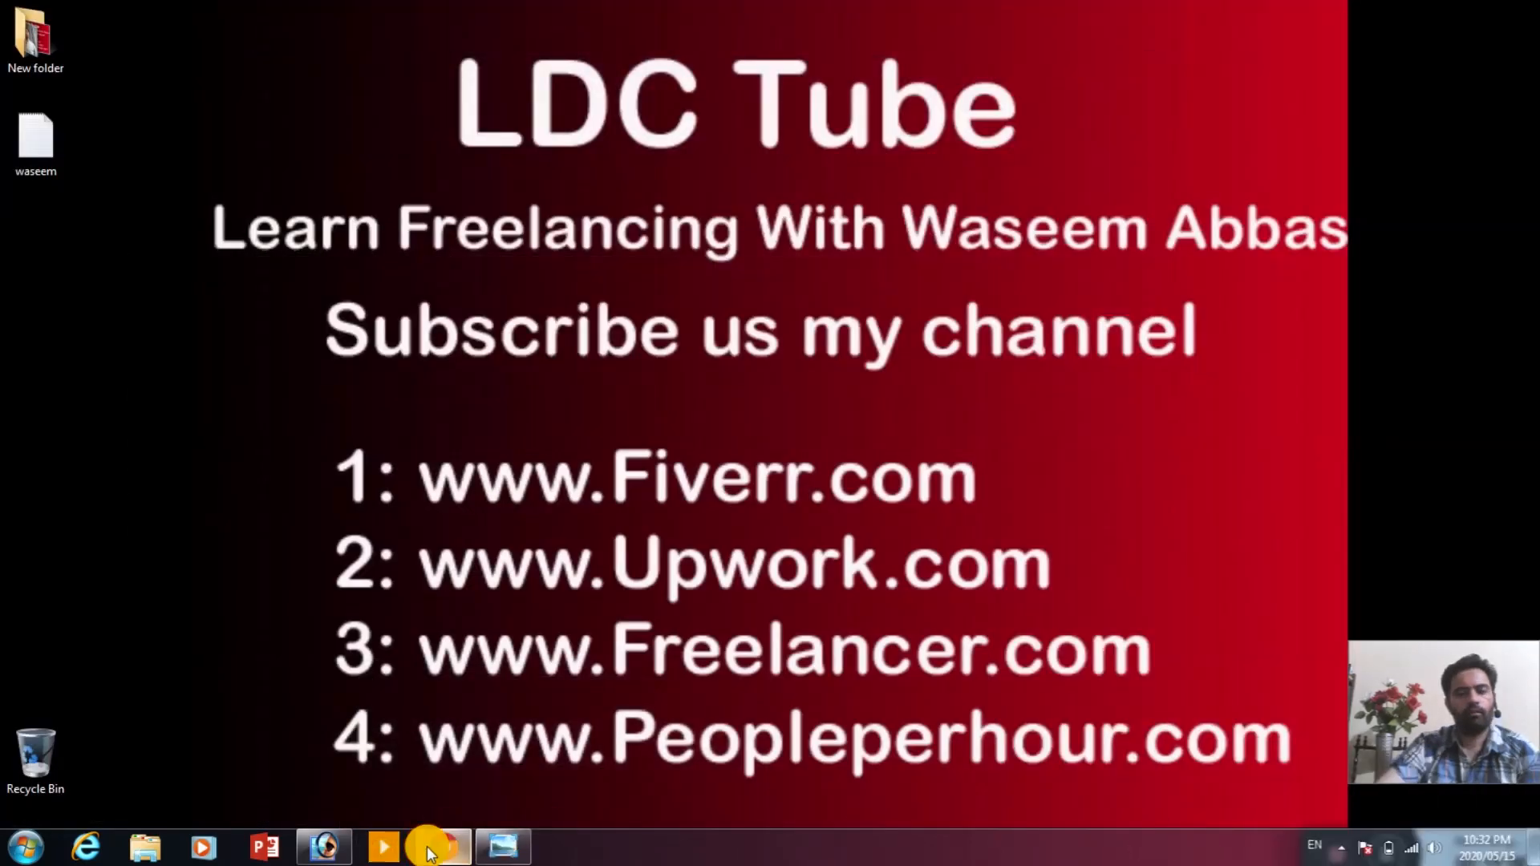
Switch back to Chrome and enter the first buyer requirement "please send me massage then give me complete instruction that what you want".
click(429, 849)
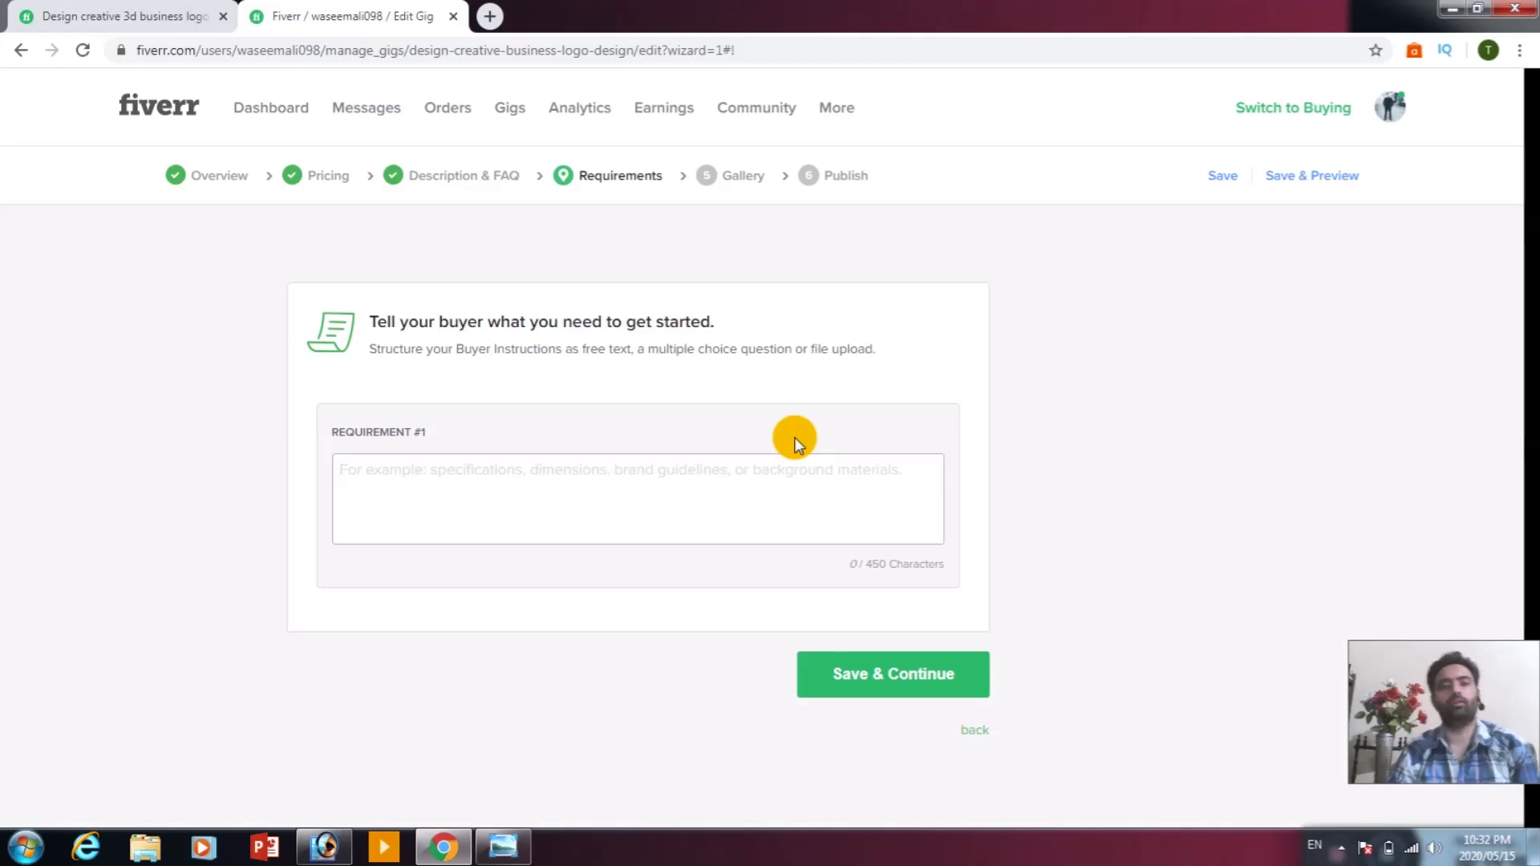
click(625, 487)
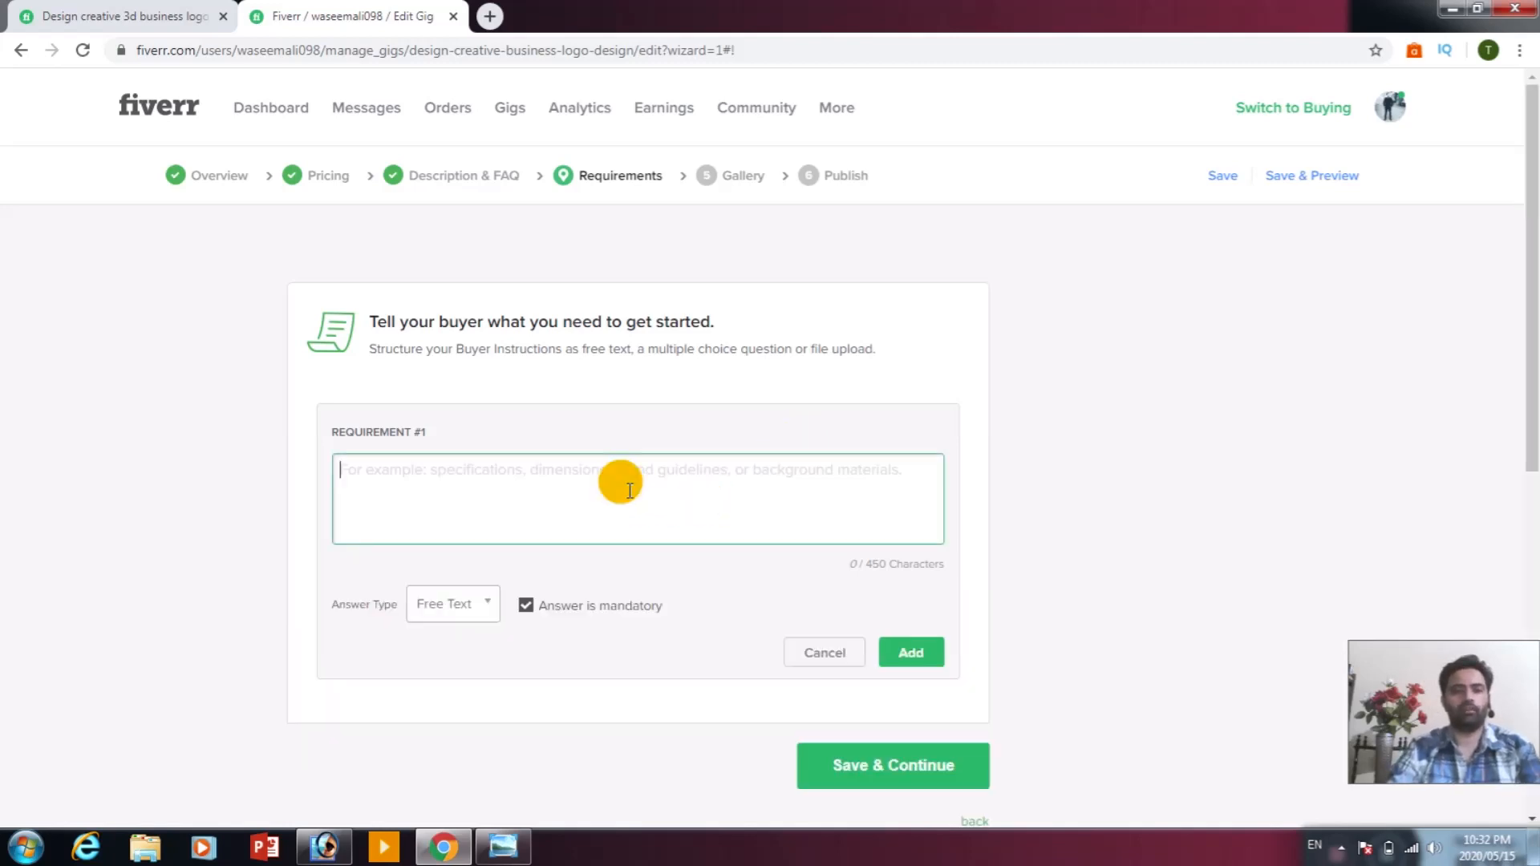
text(please e)
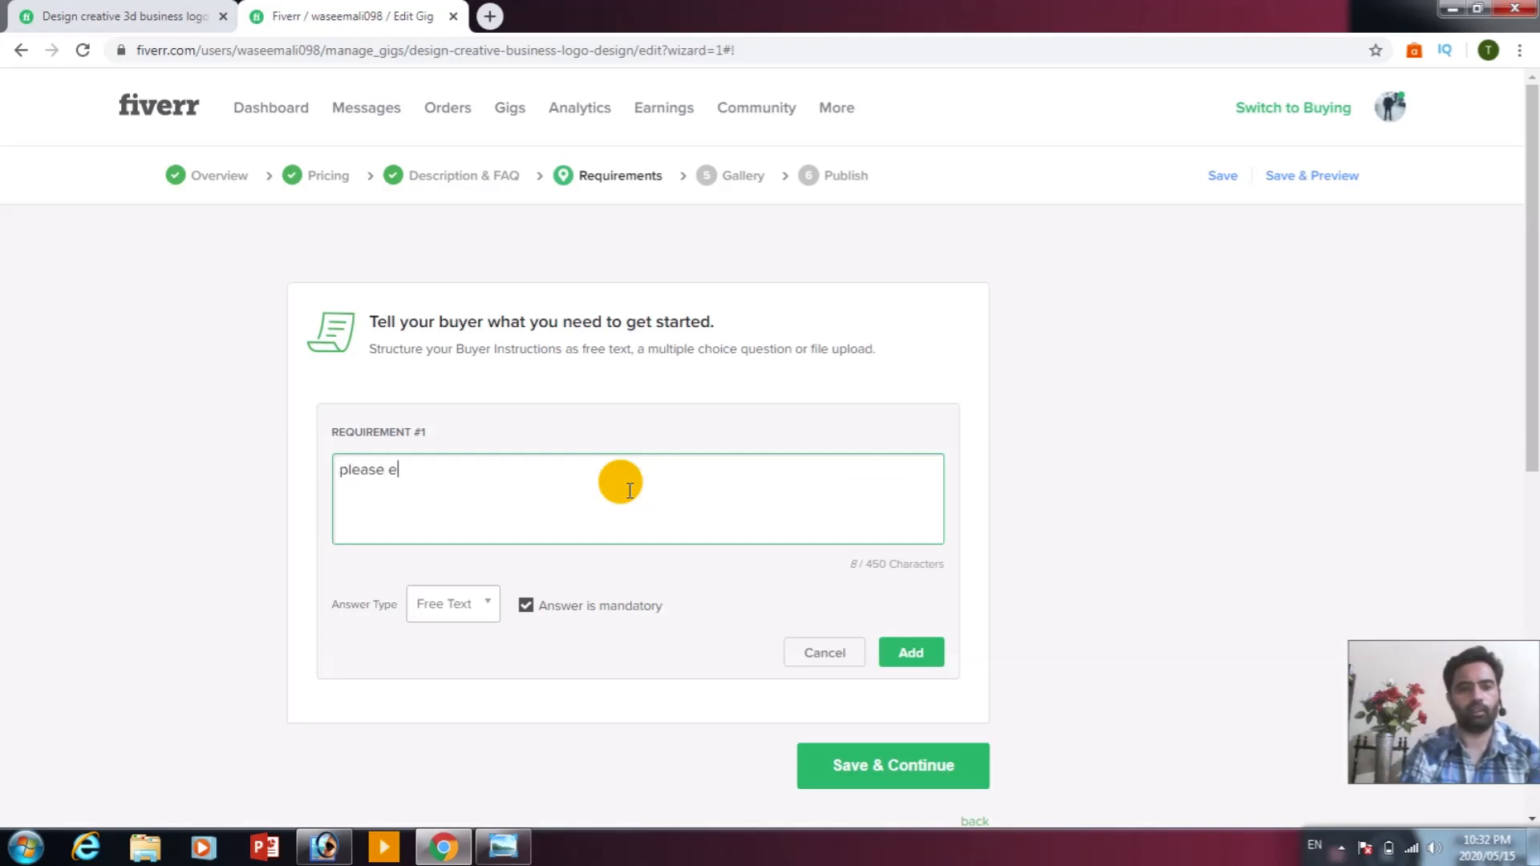
key(BackSpace)
text(se send me)
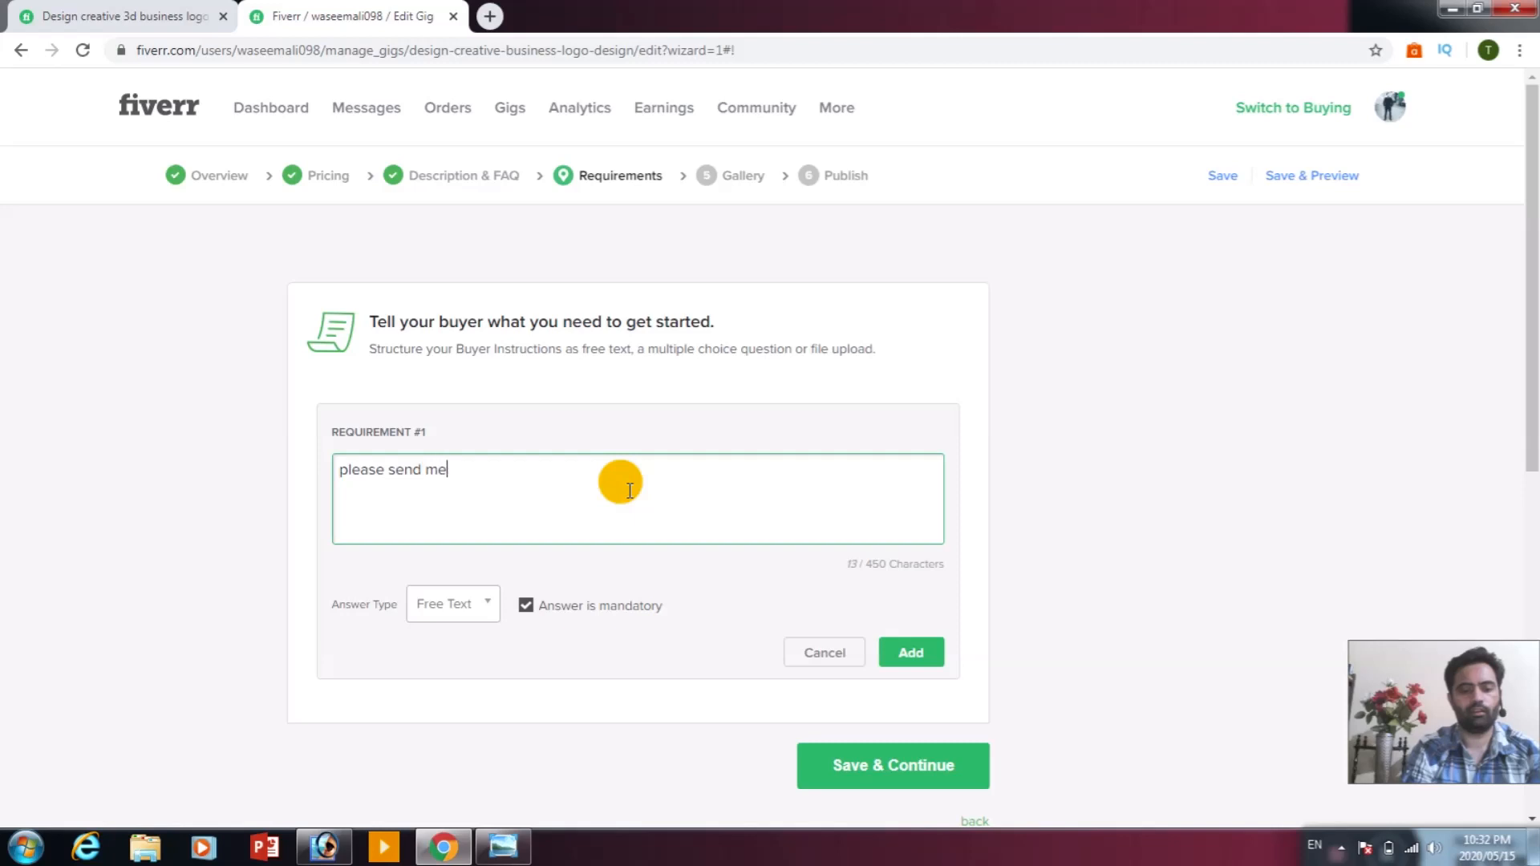
text( massage )
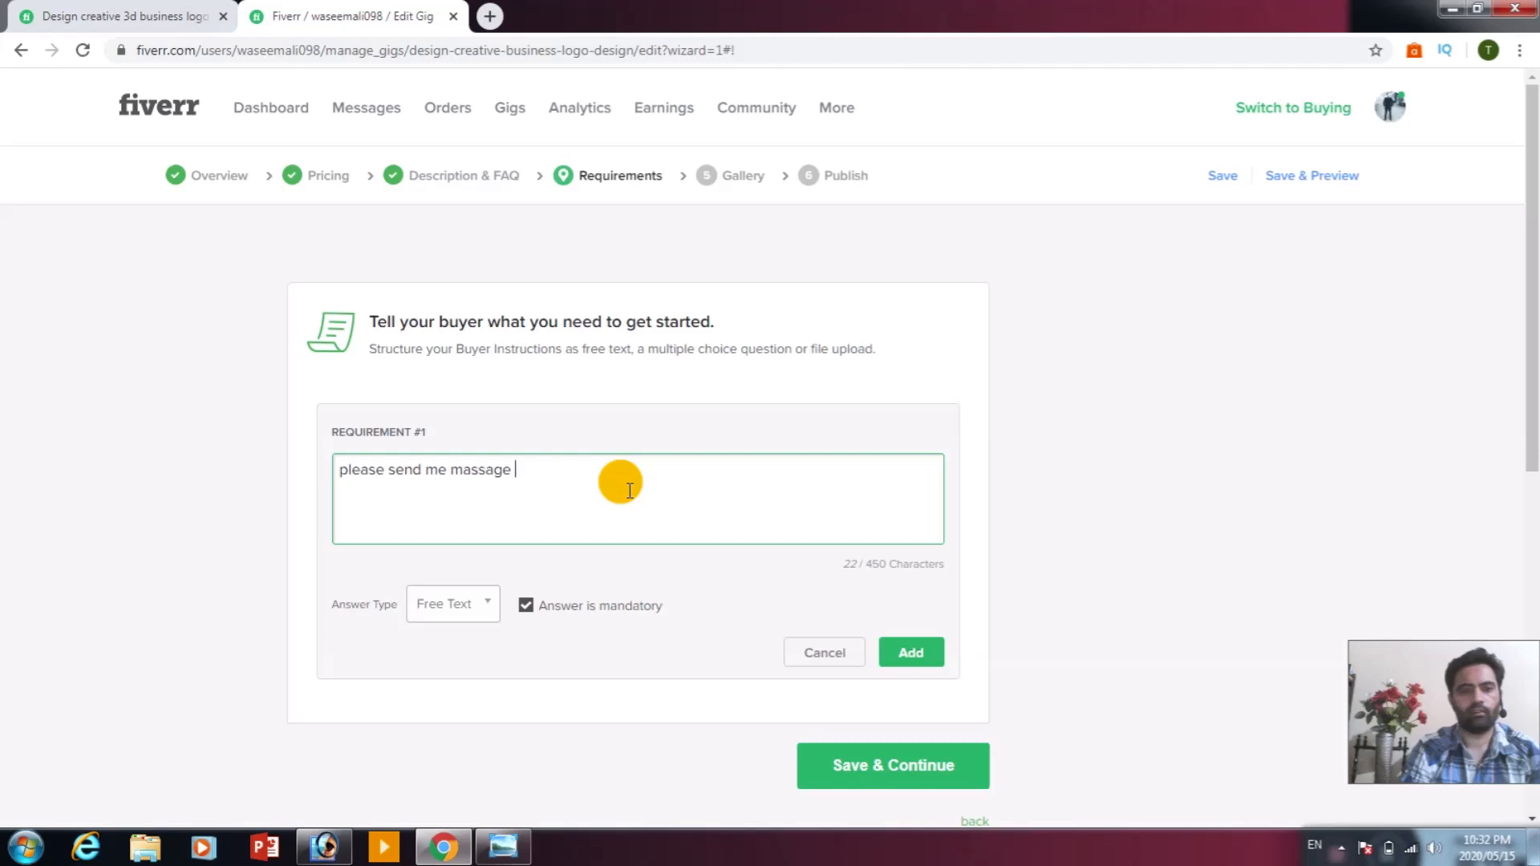
text(then )
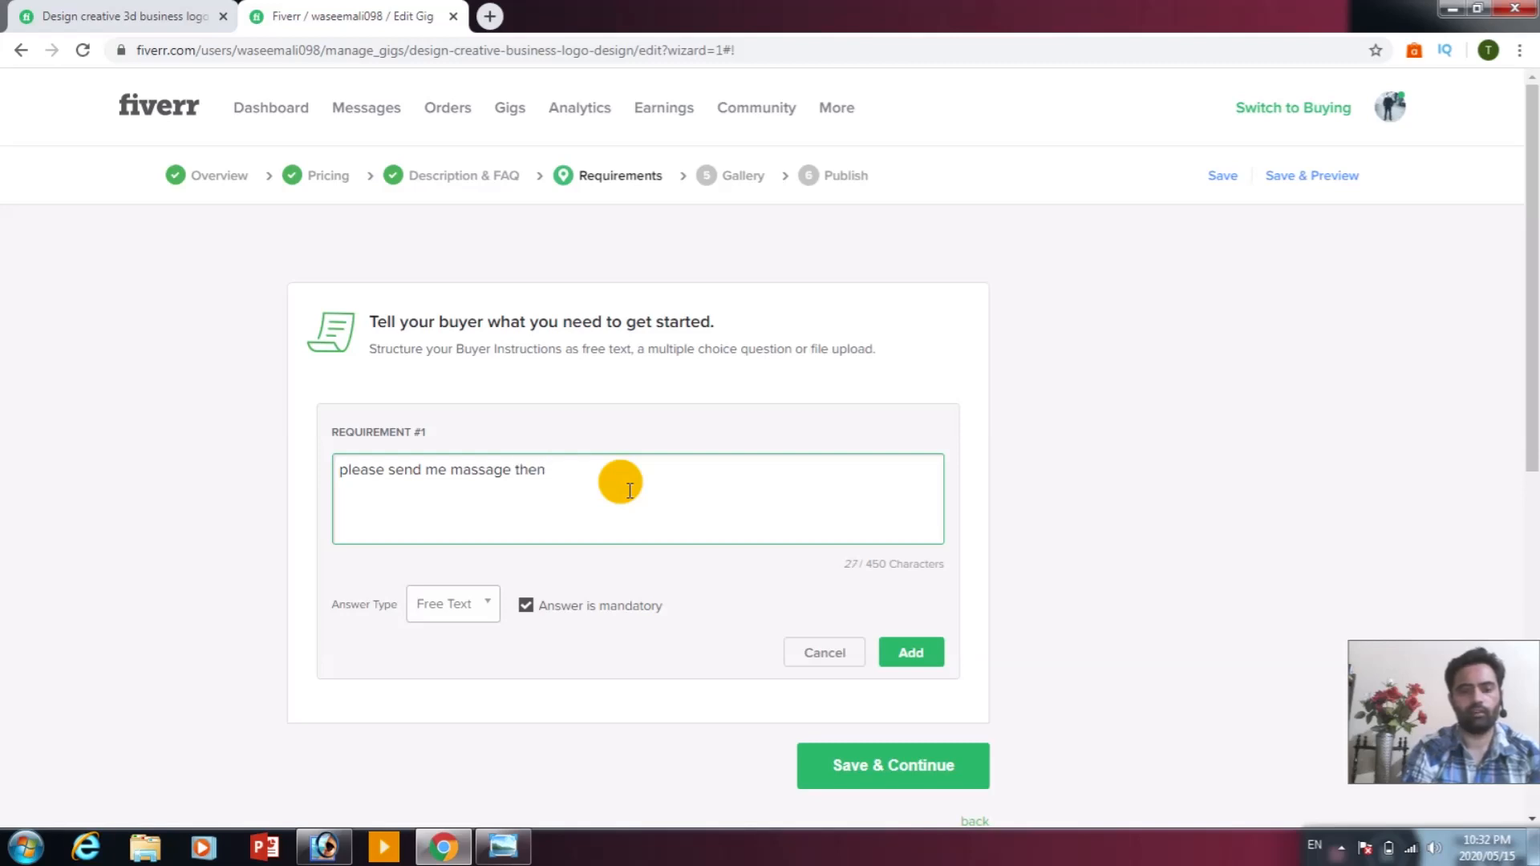
text(give me complete instruction)
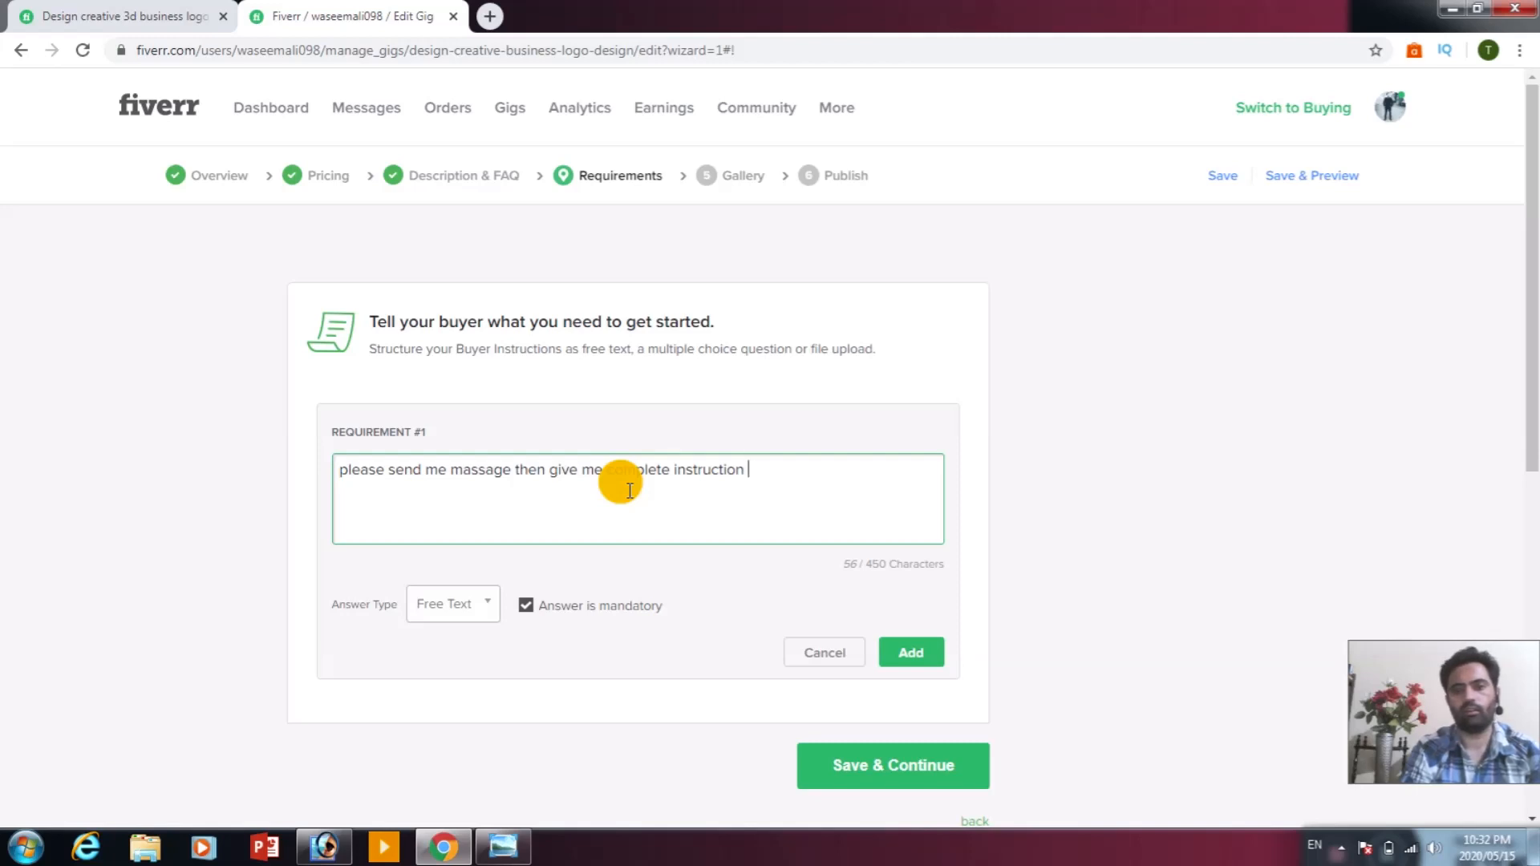
text( that)
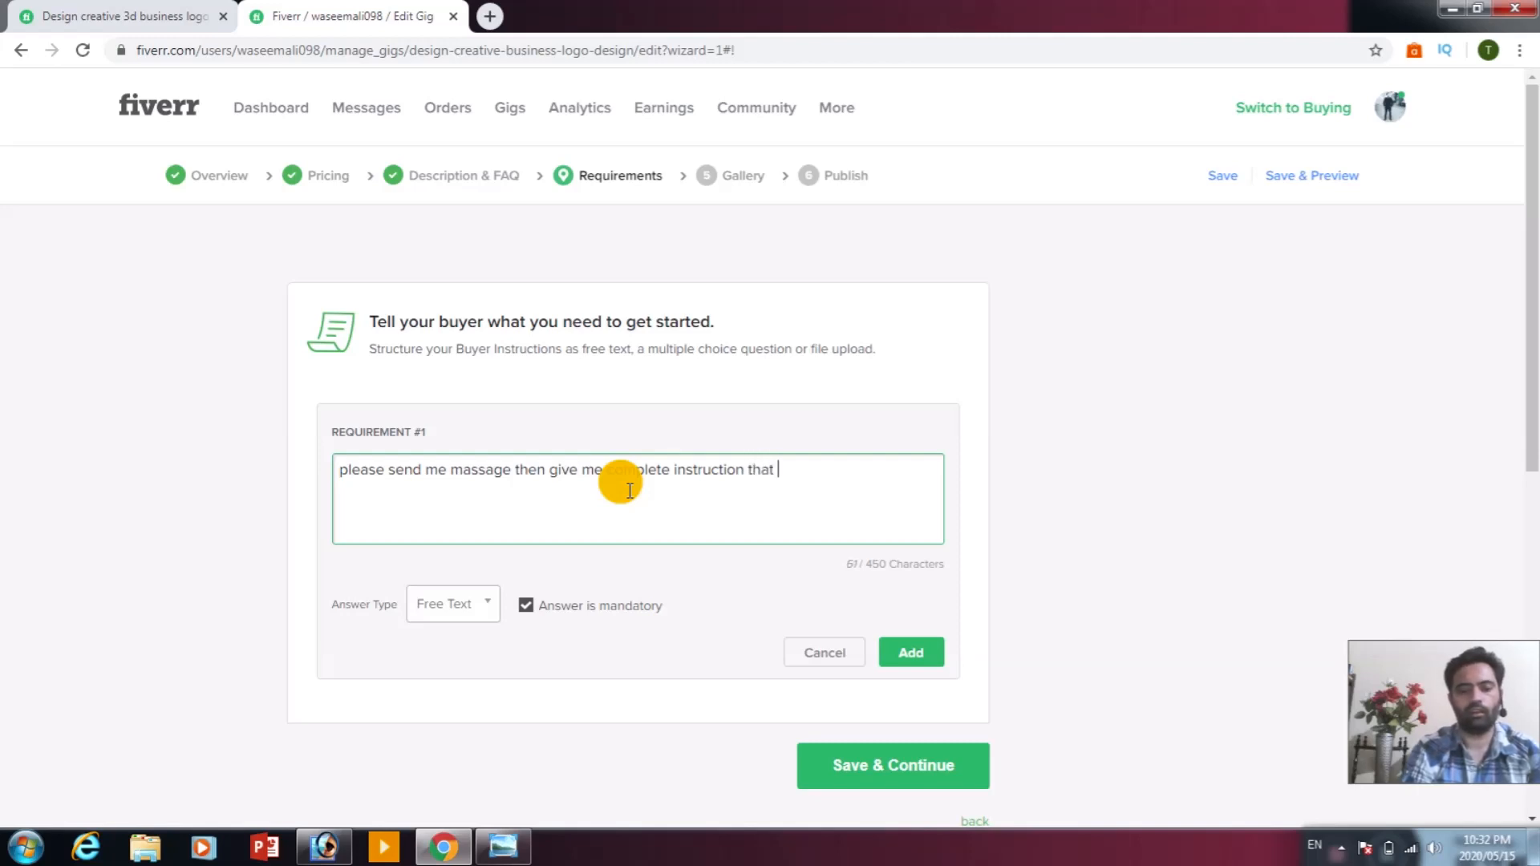
text( what you want)
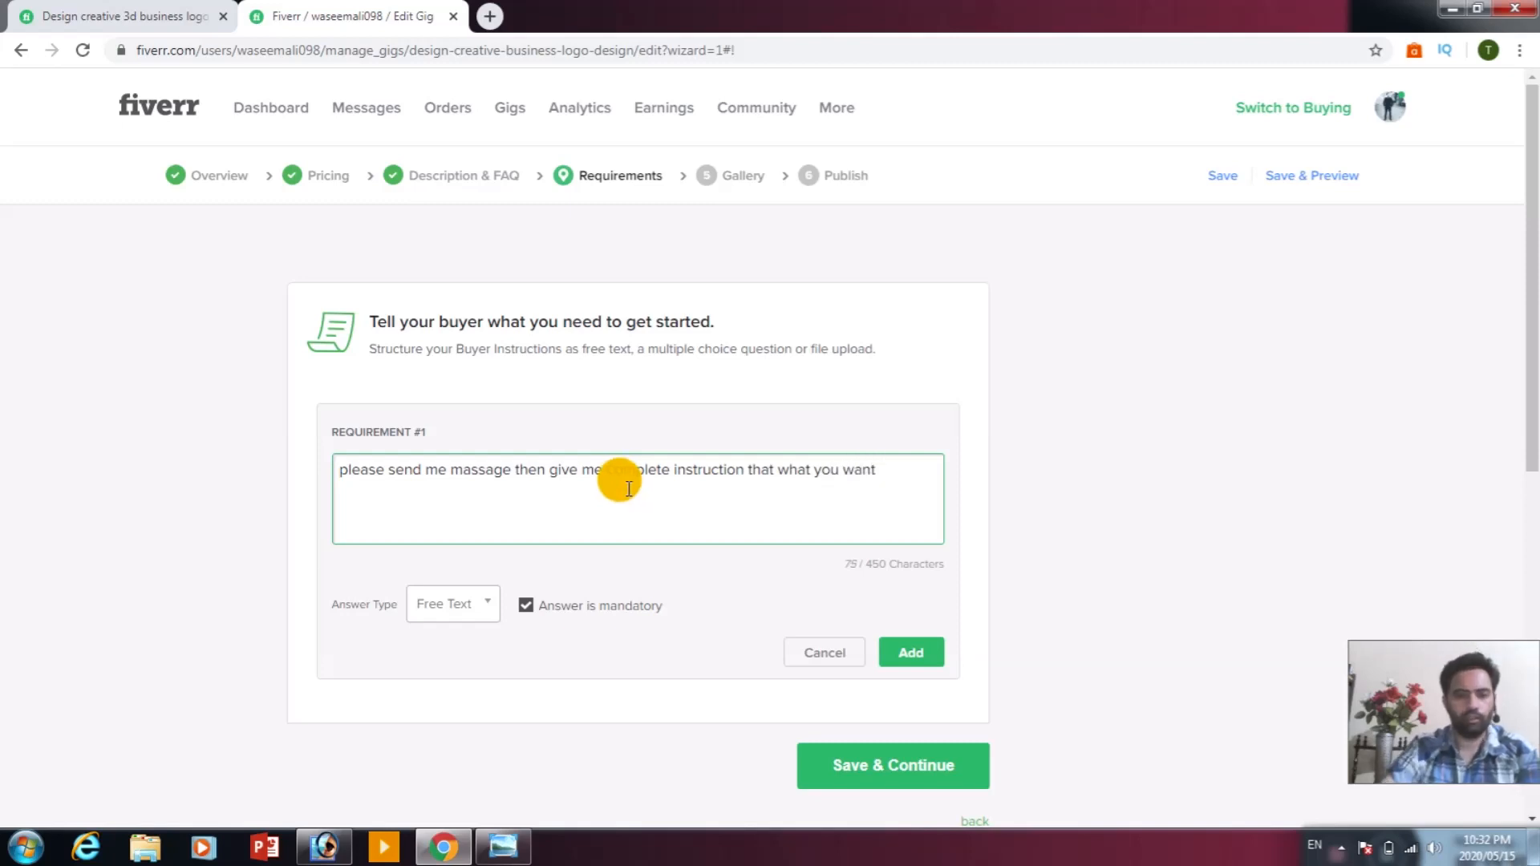
Add the requirement with the Free Text answer type, then save the requirements and continue to the gallery stage.
scroll(629, 488, down, 1)
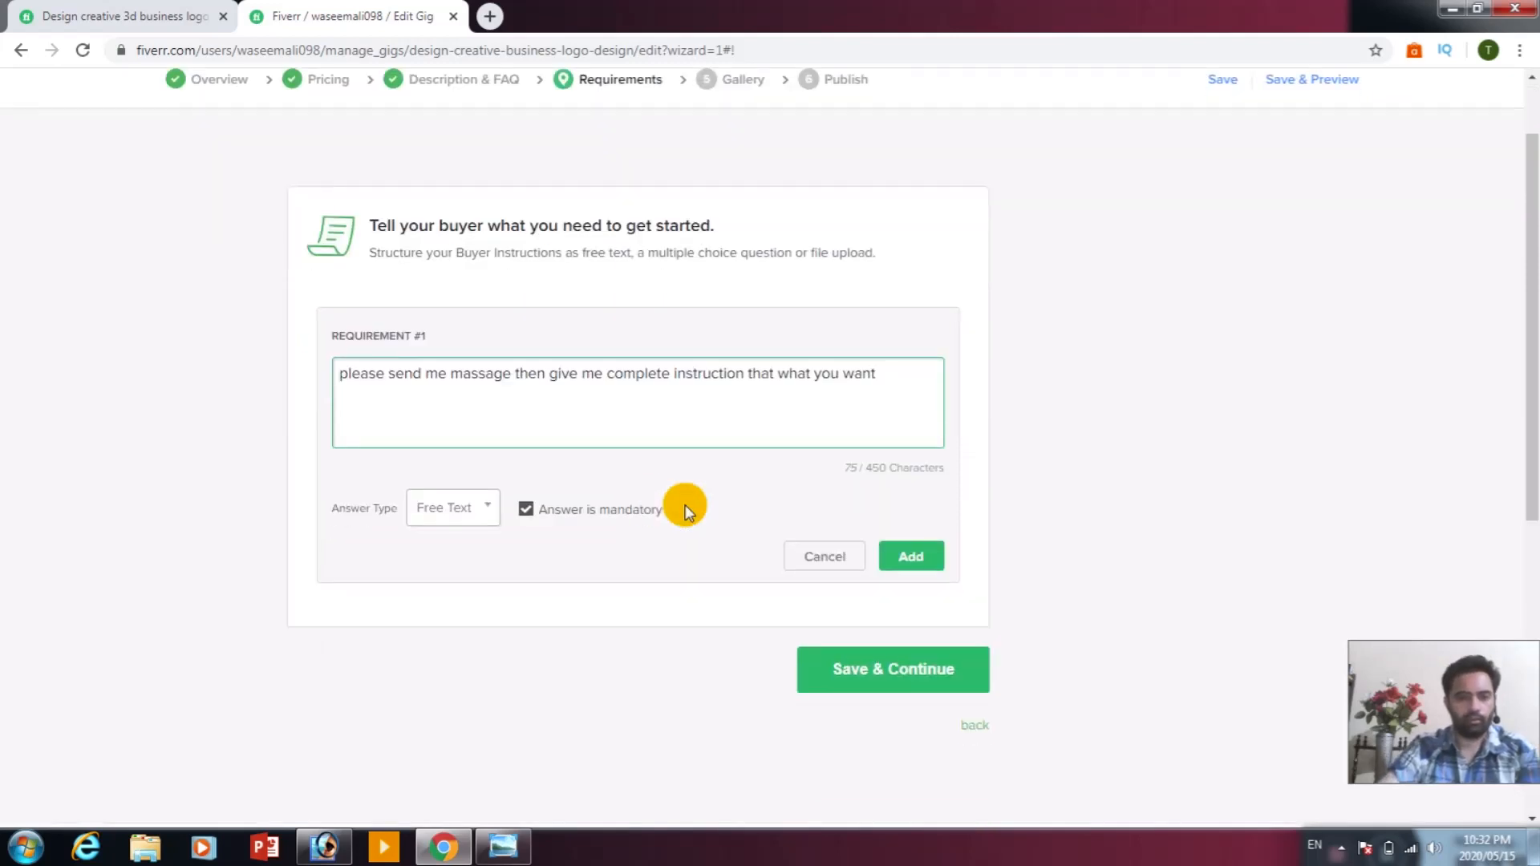
click(489, 507)
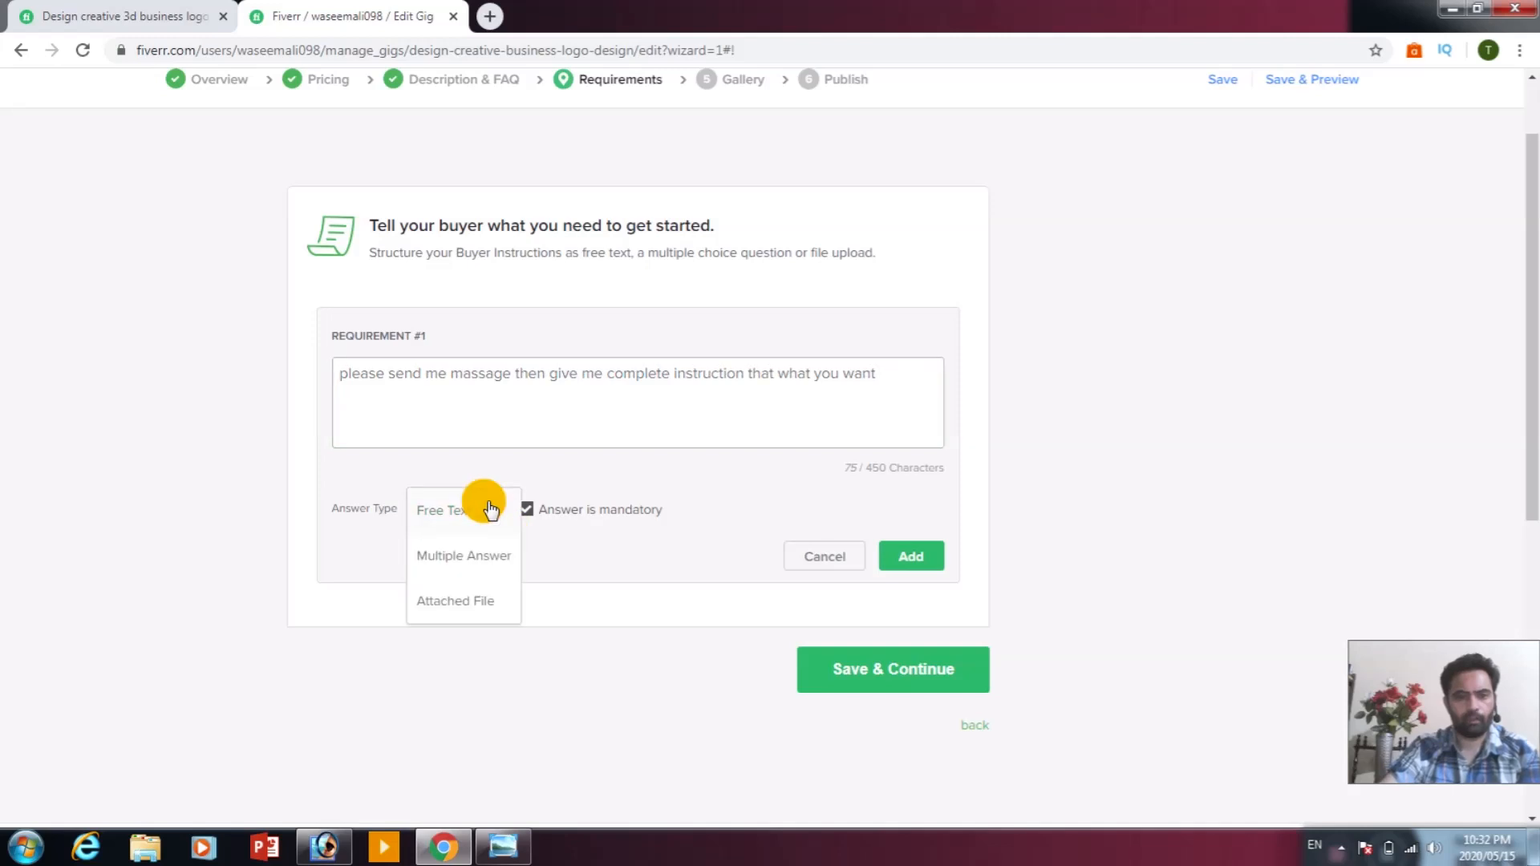
click(489, 508)
click(911, 557)
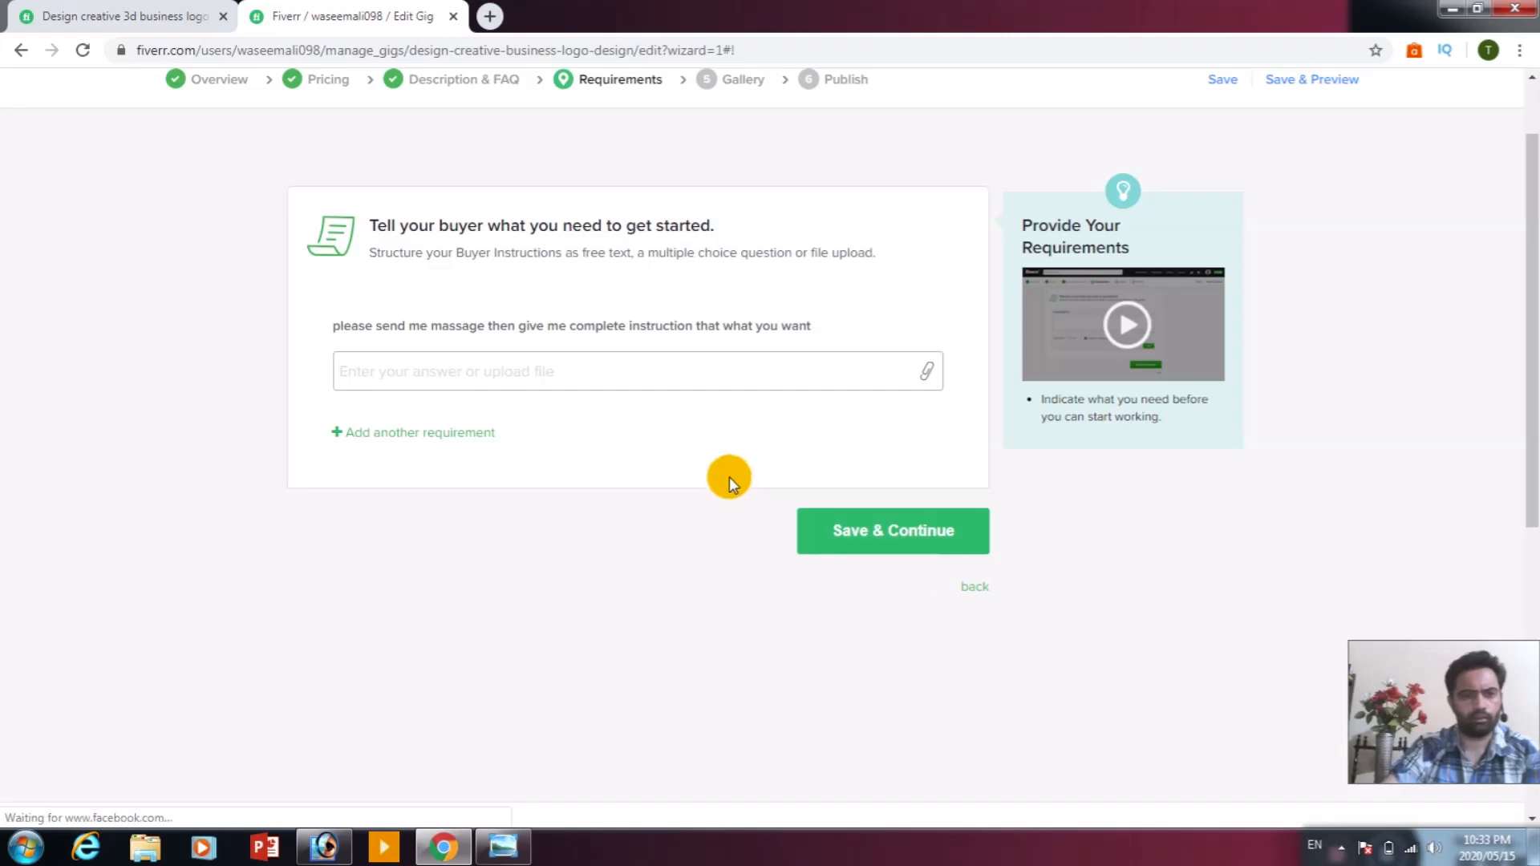
click(856, 522)
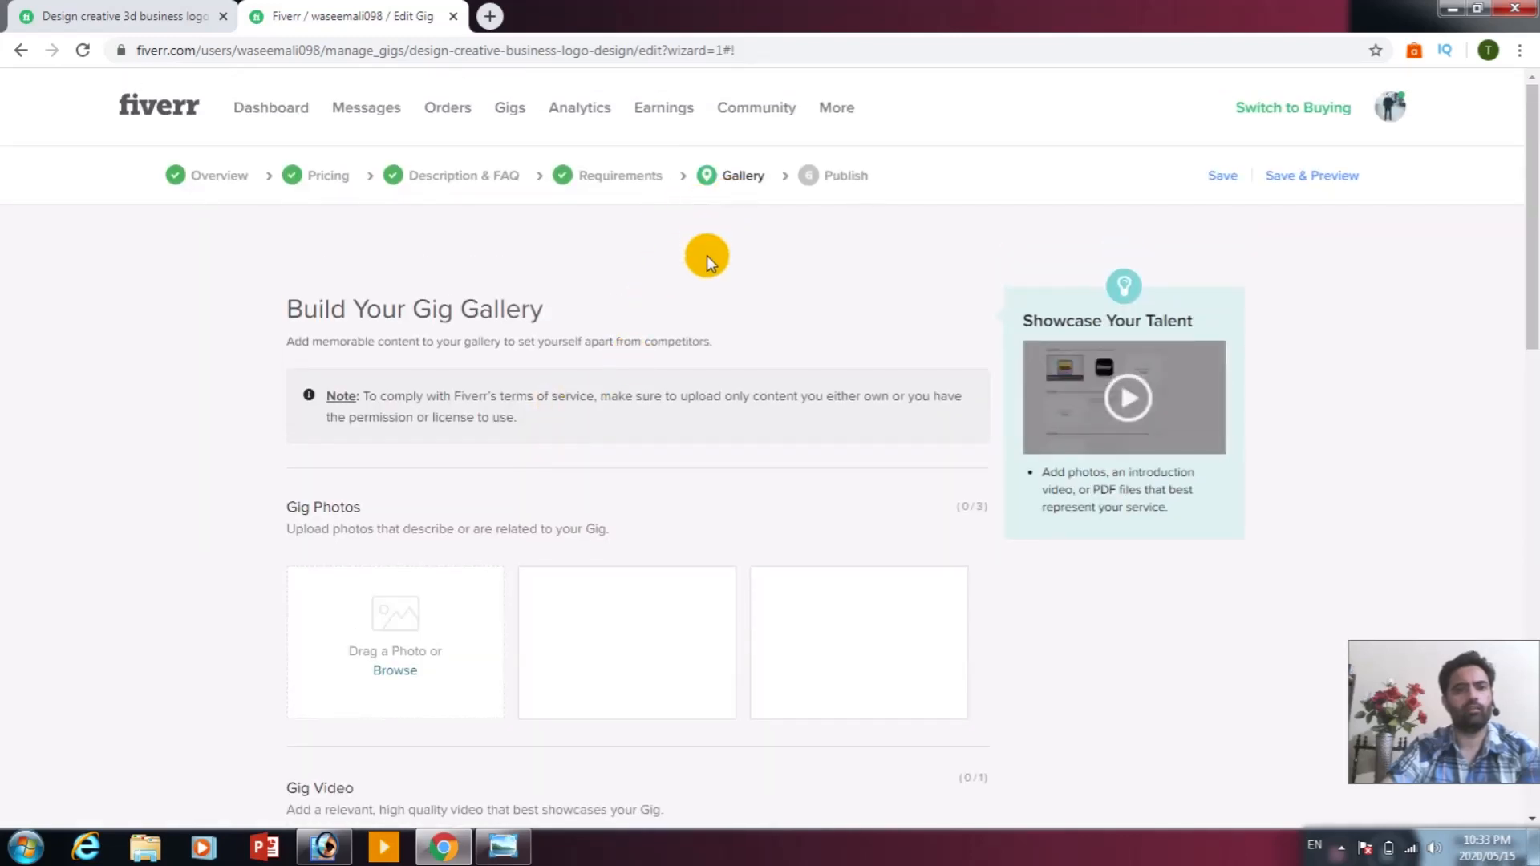
Try to upload the image "LDC Tube" from the INTRO YOUTUBE folder on drive E: as the first gig photo.
scroll(676, 301, down, 1)
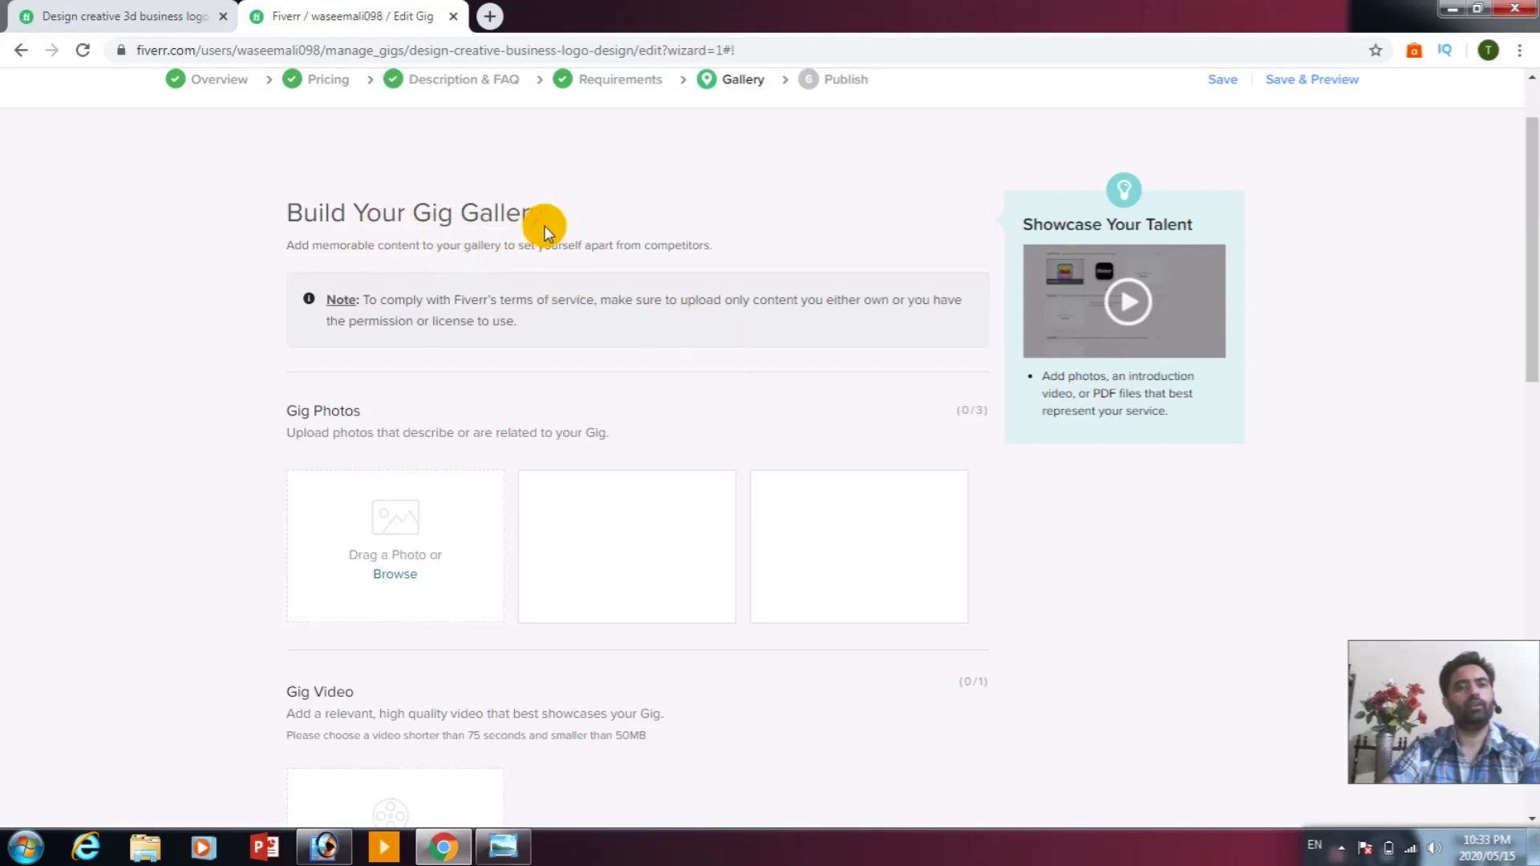
scroll(547, 228, down, 1)
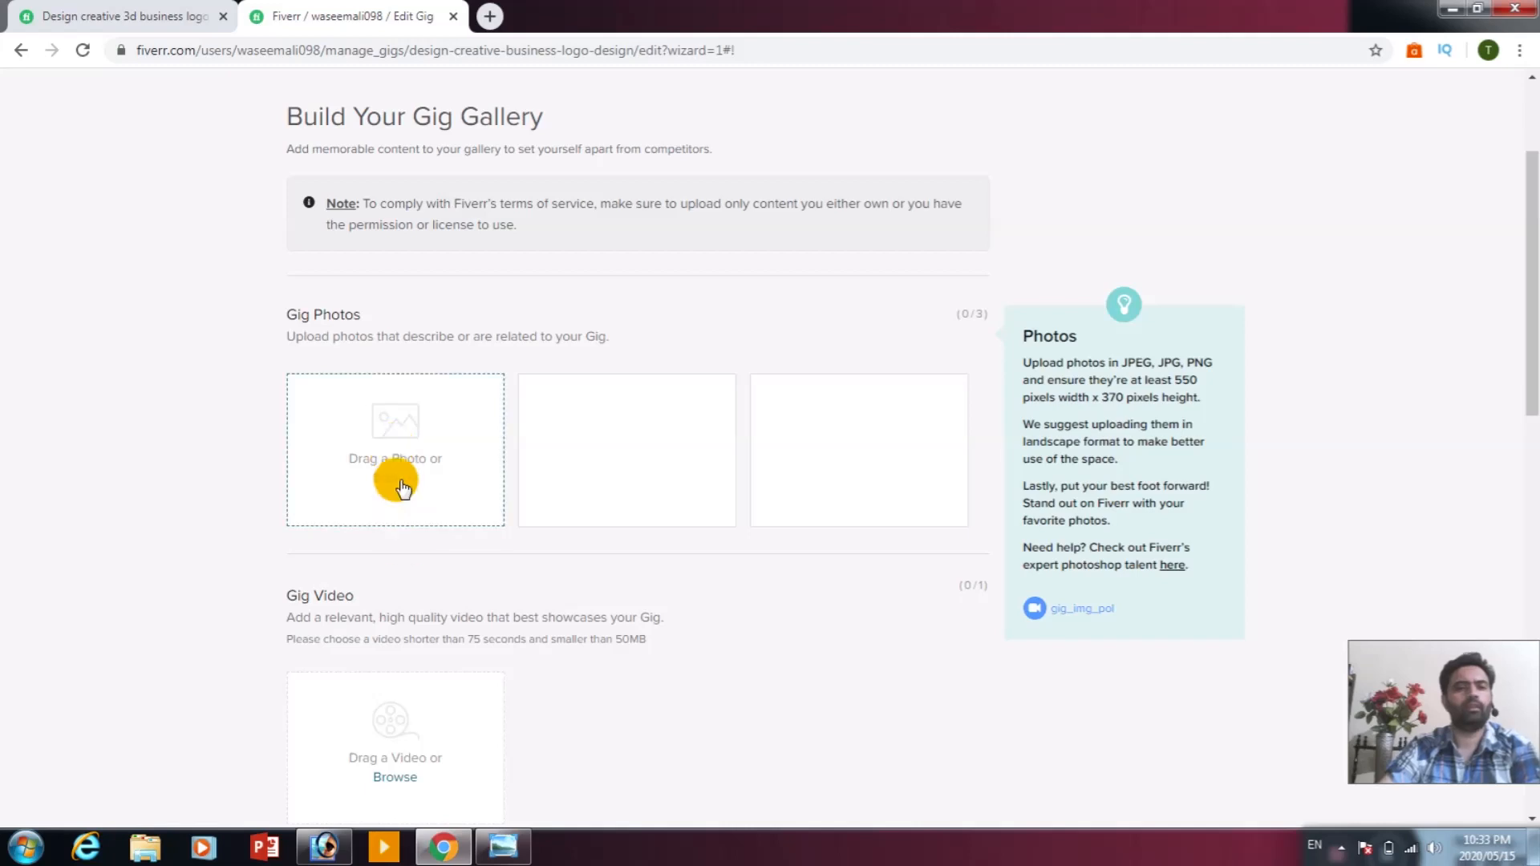
click(320, 370)
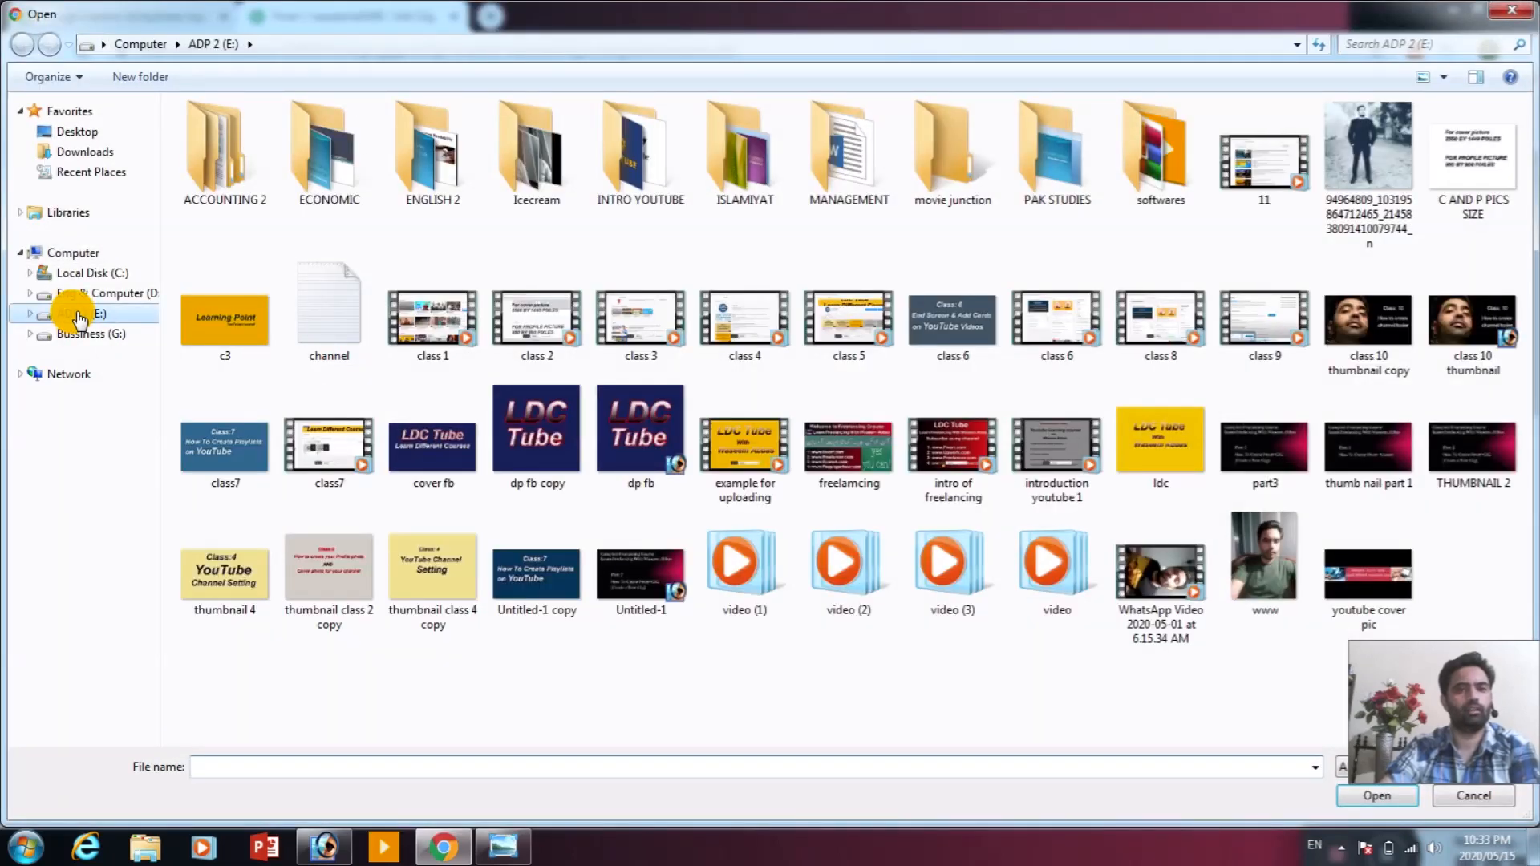
double_click(619, 191)
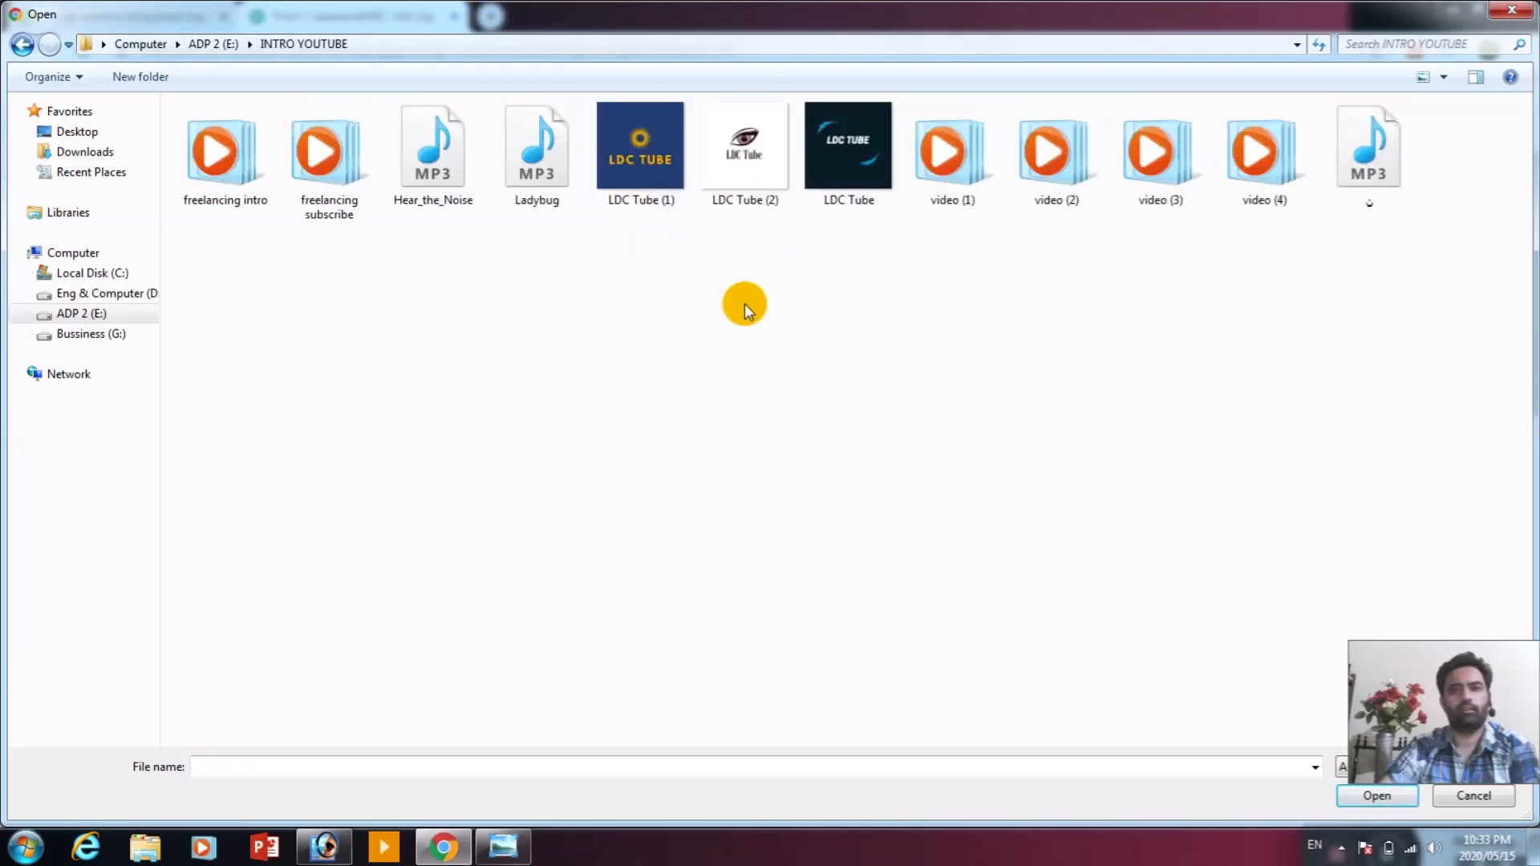
double_click(855, 162)
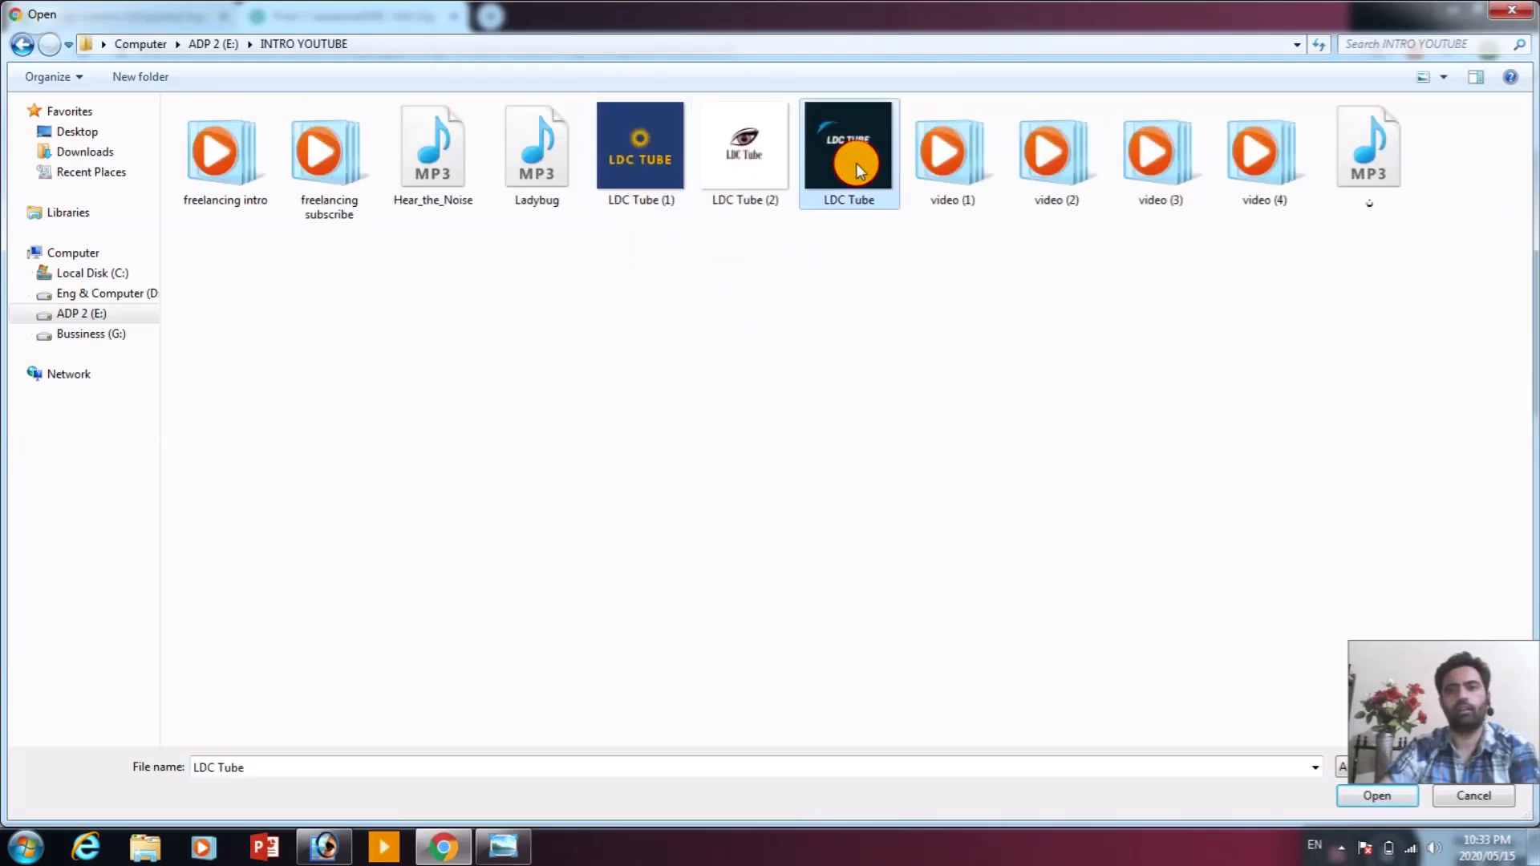
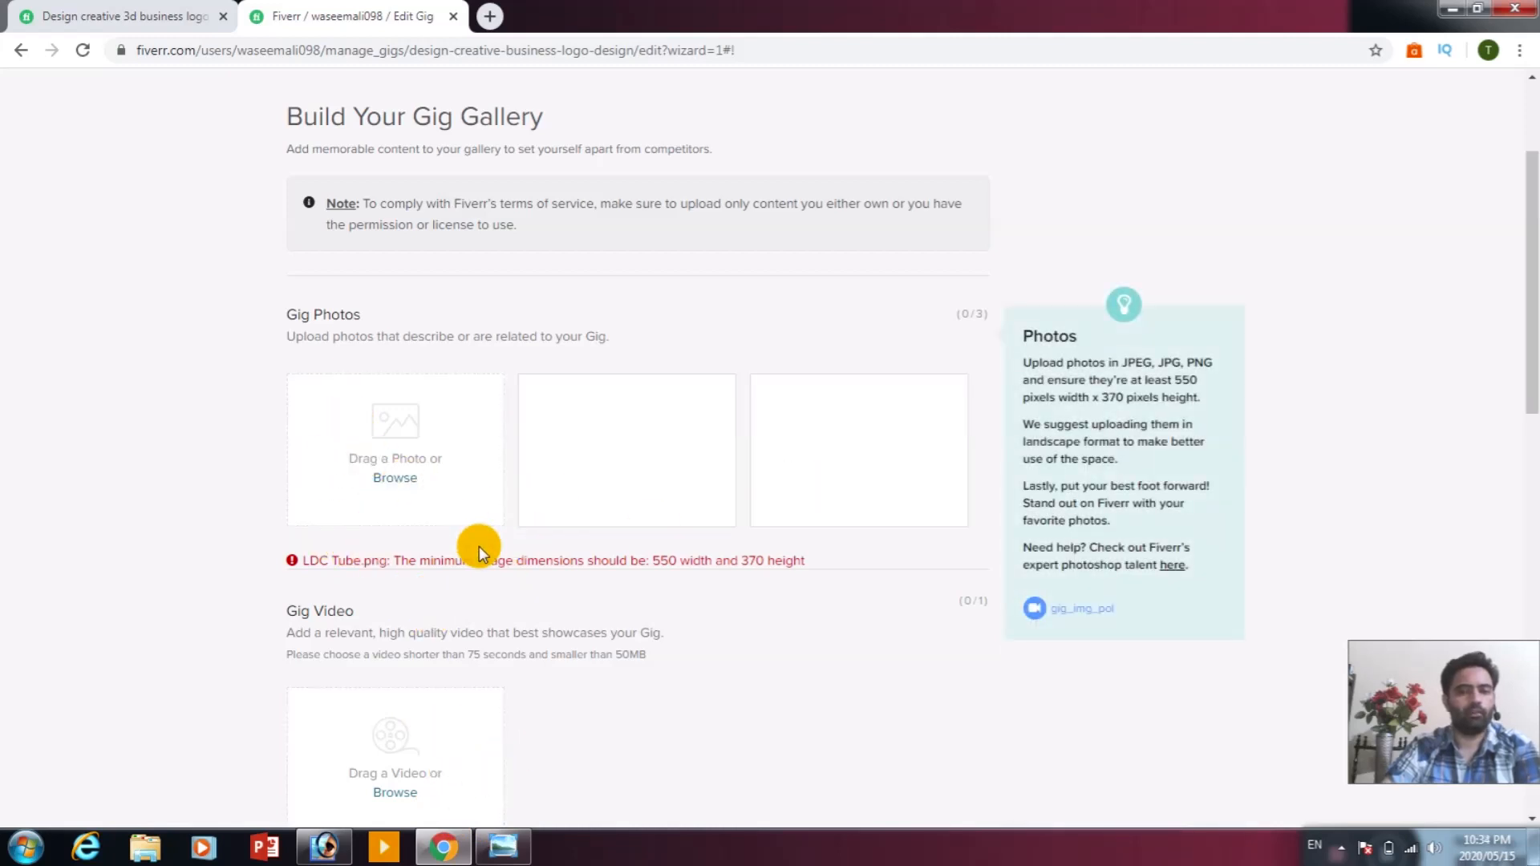
Review the gallery's video and PDF sections, then try to save the gallery and continue.
scroll(523, 549, down, 2)
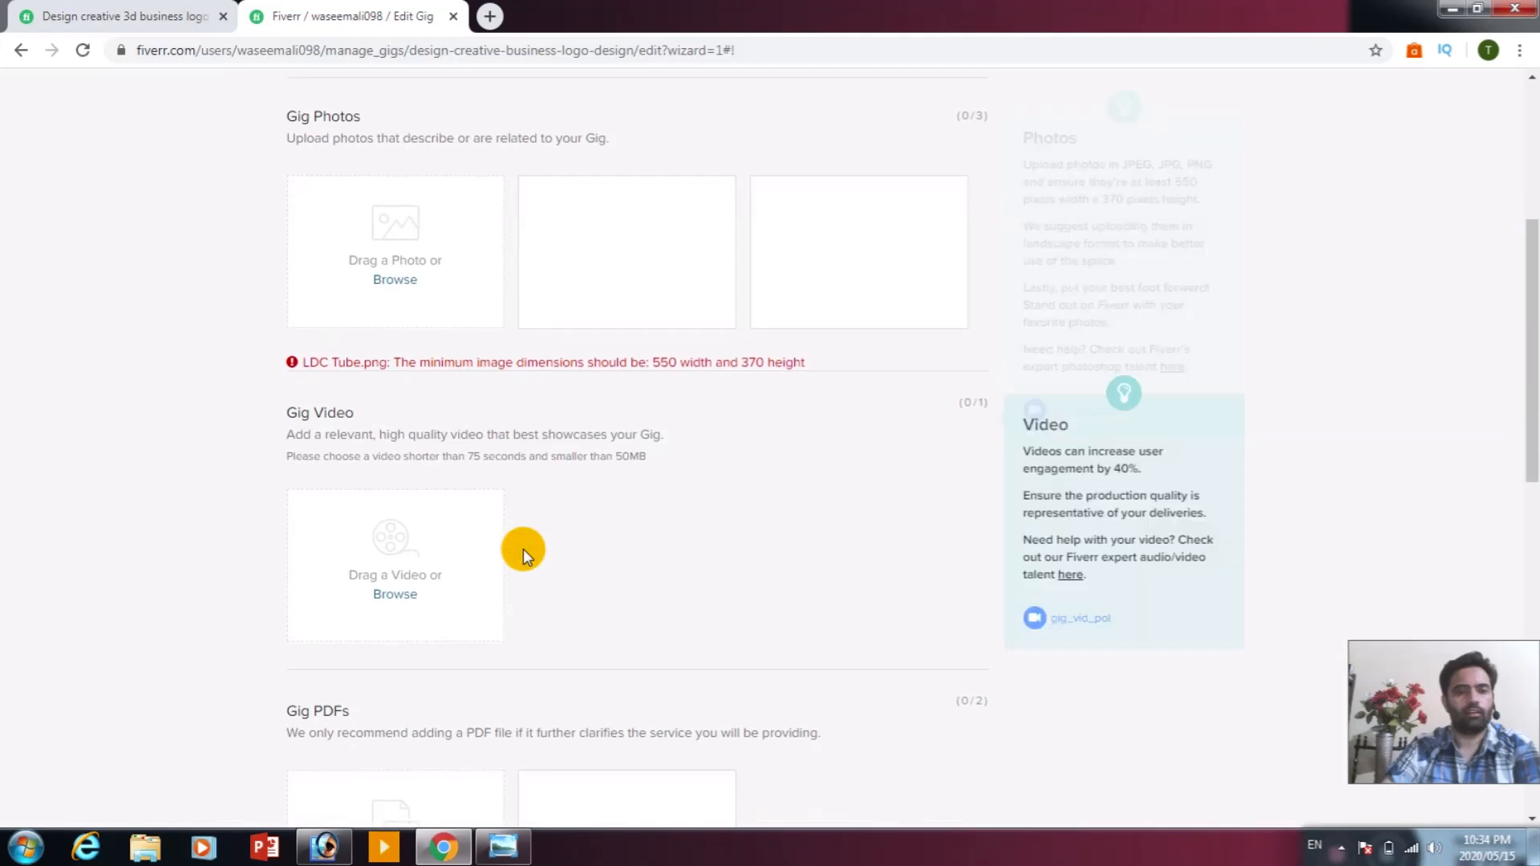
scroll(523, 549, down, 1)
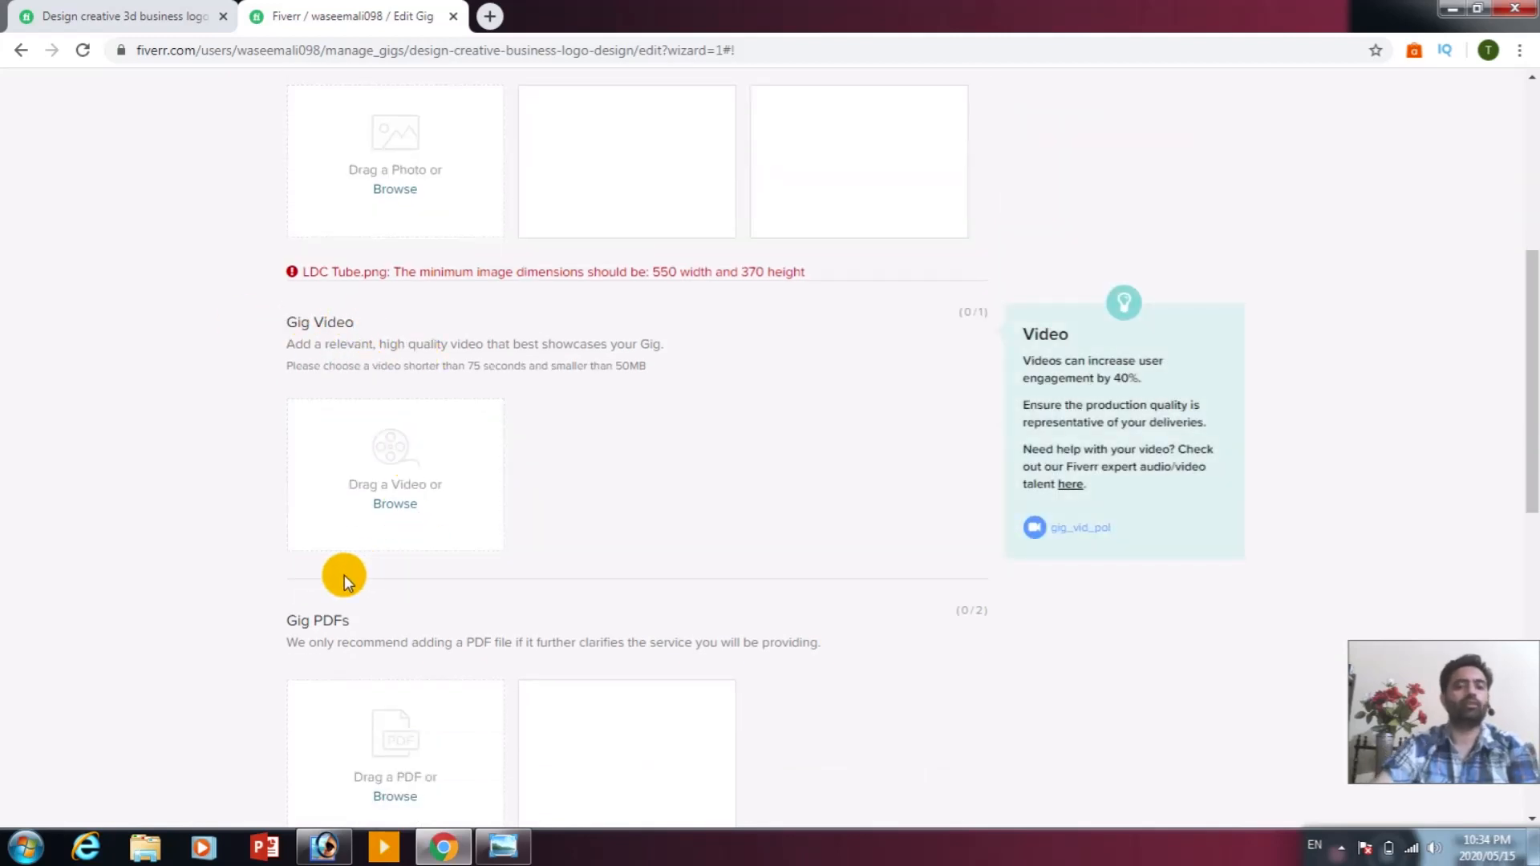
scroll(402, 474, down, 1)
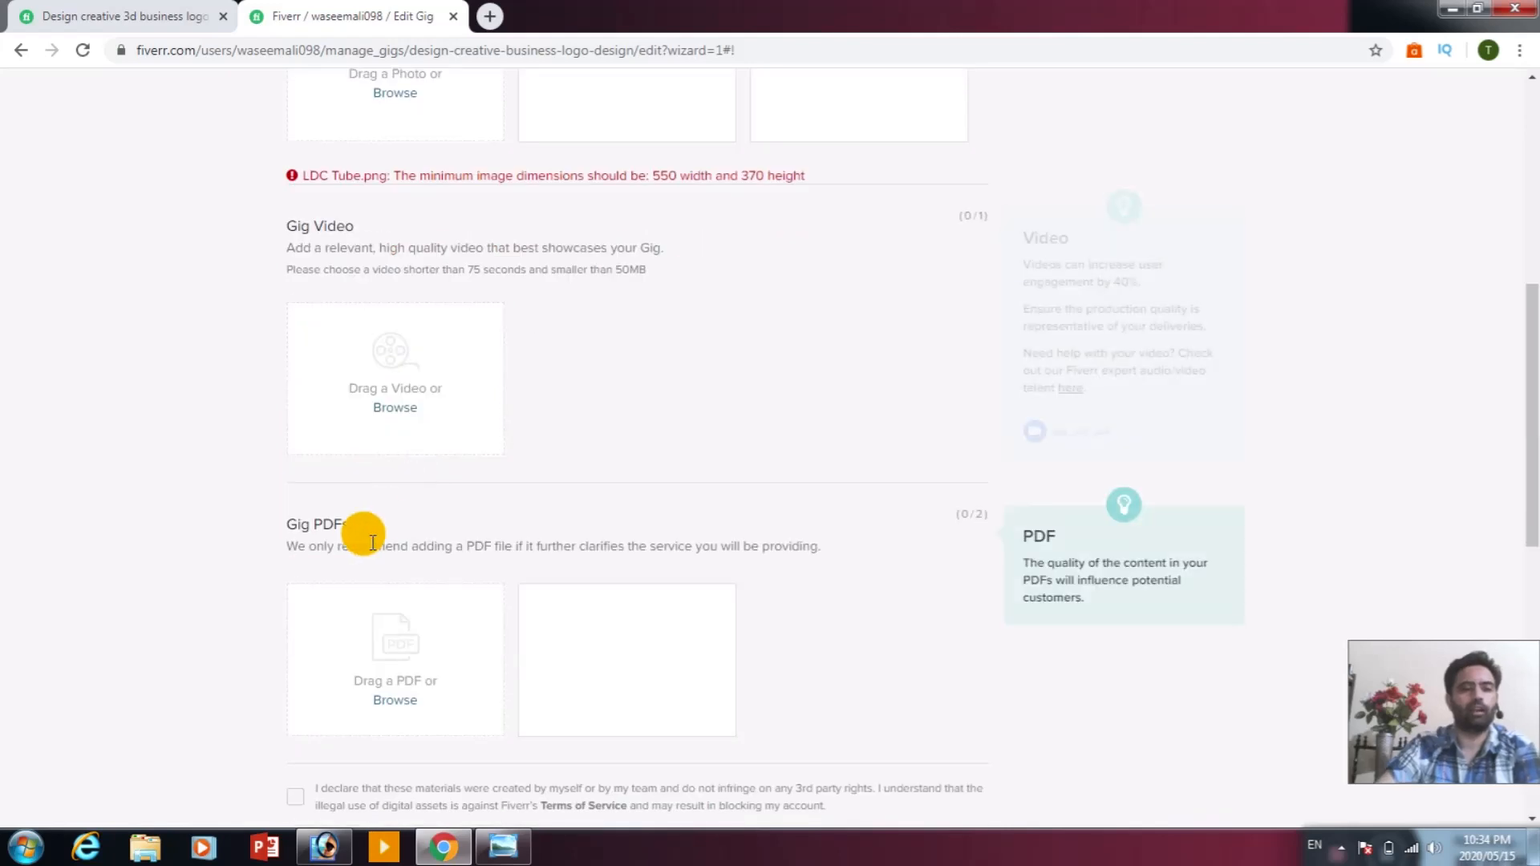
scroll(435, 542, down, 2)
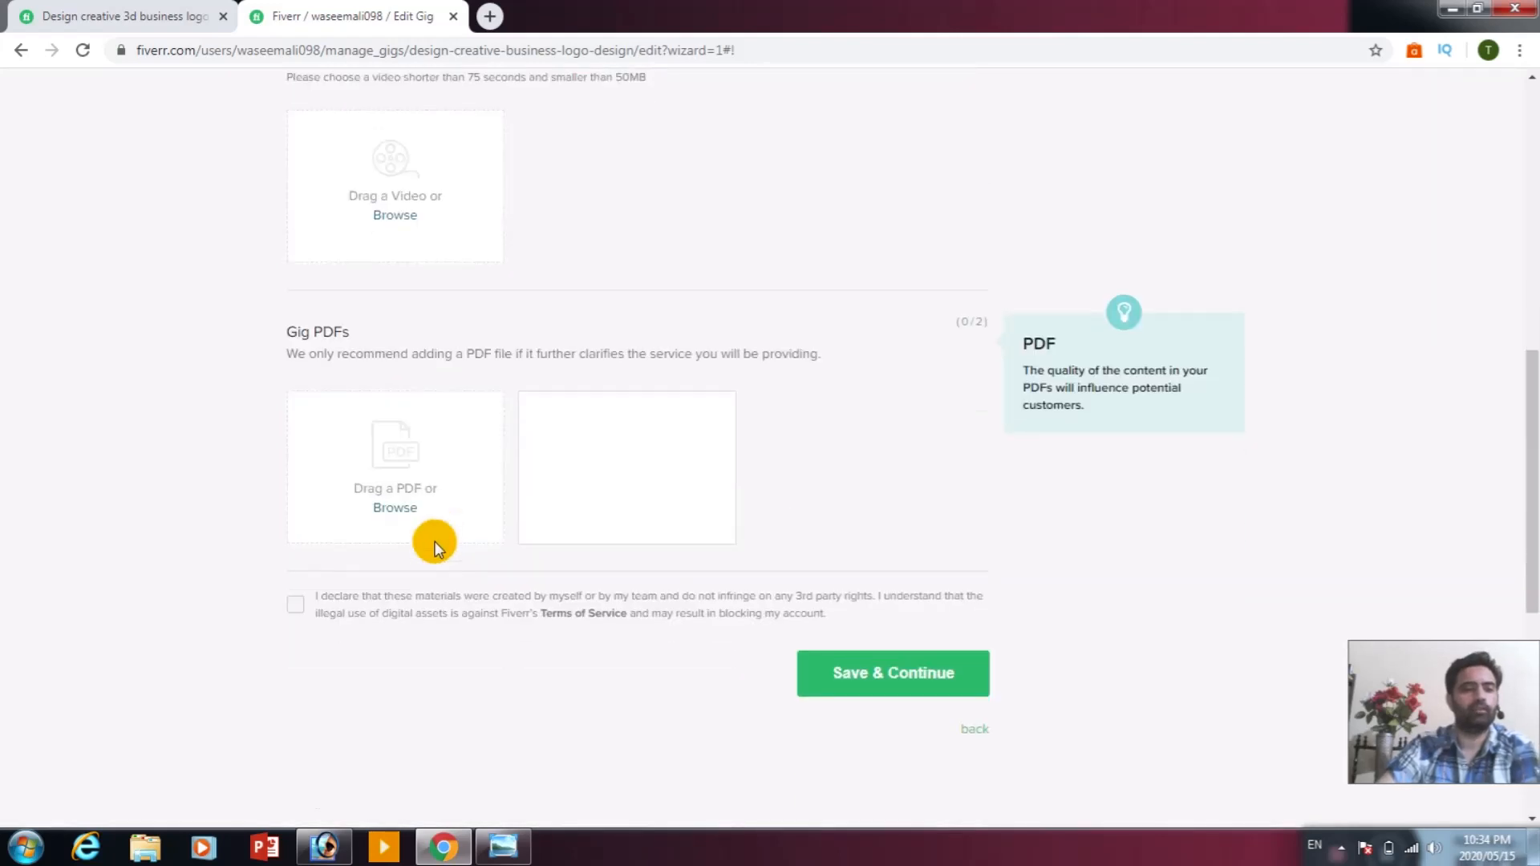
click(880, 694)
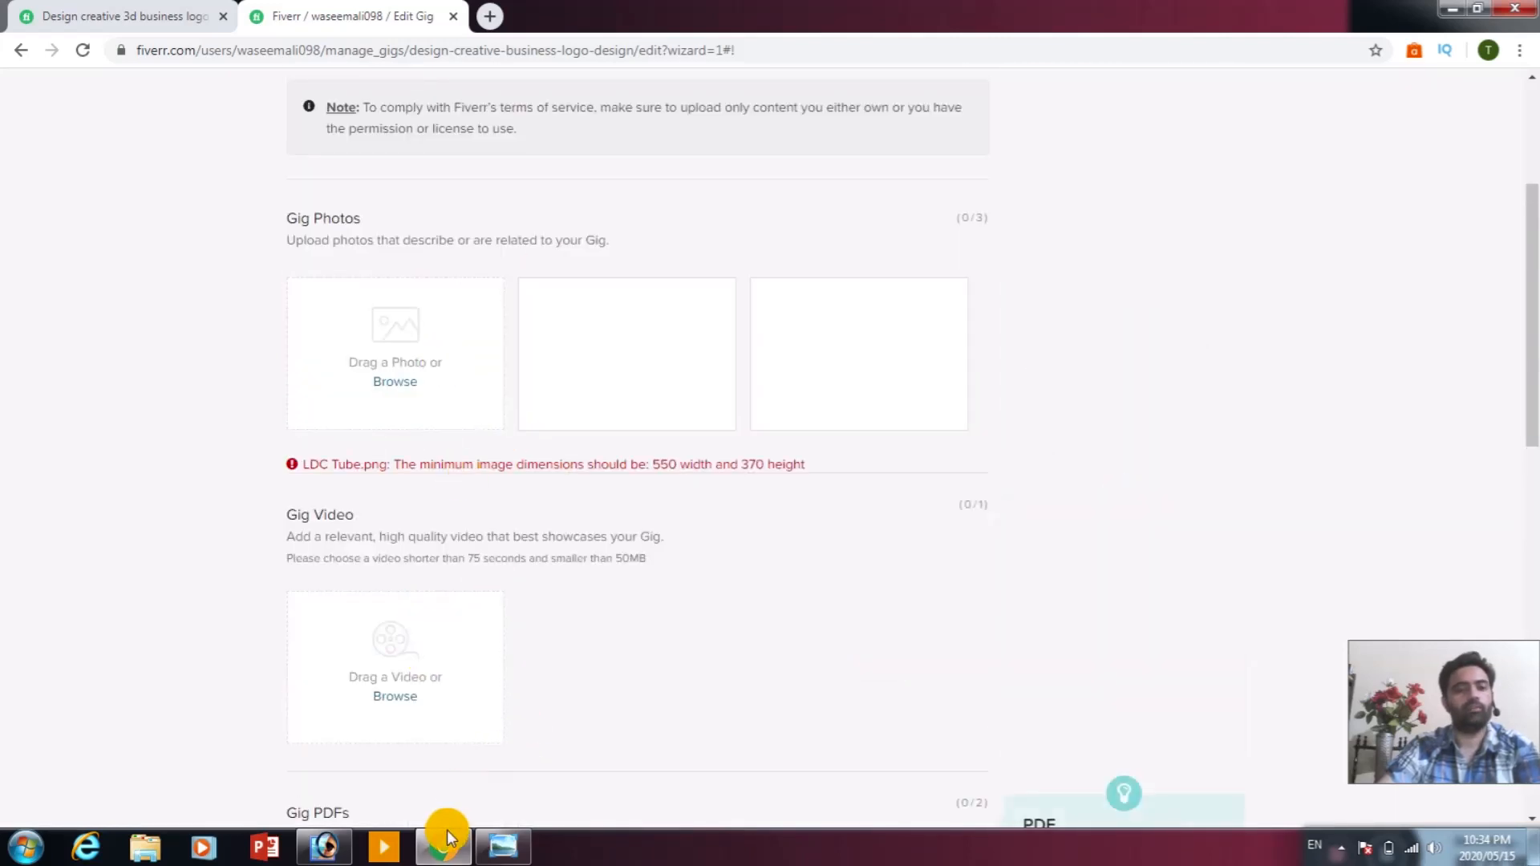
mouse_move(445, 848)
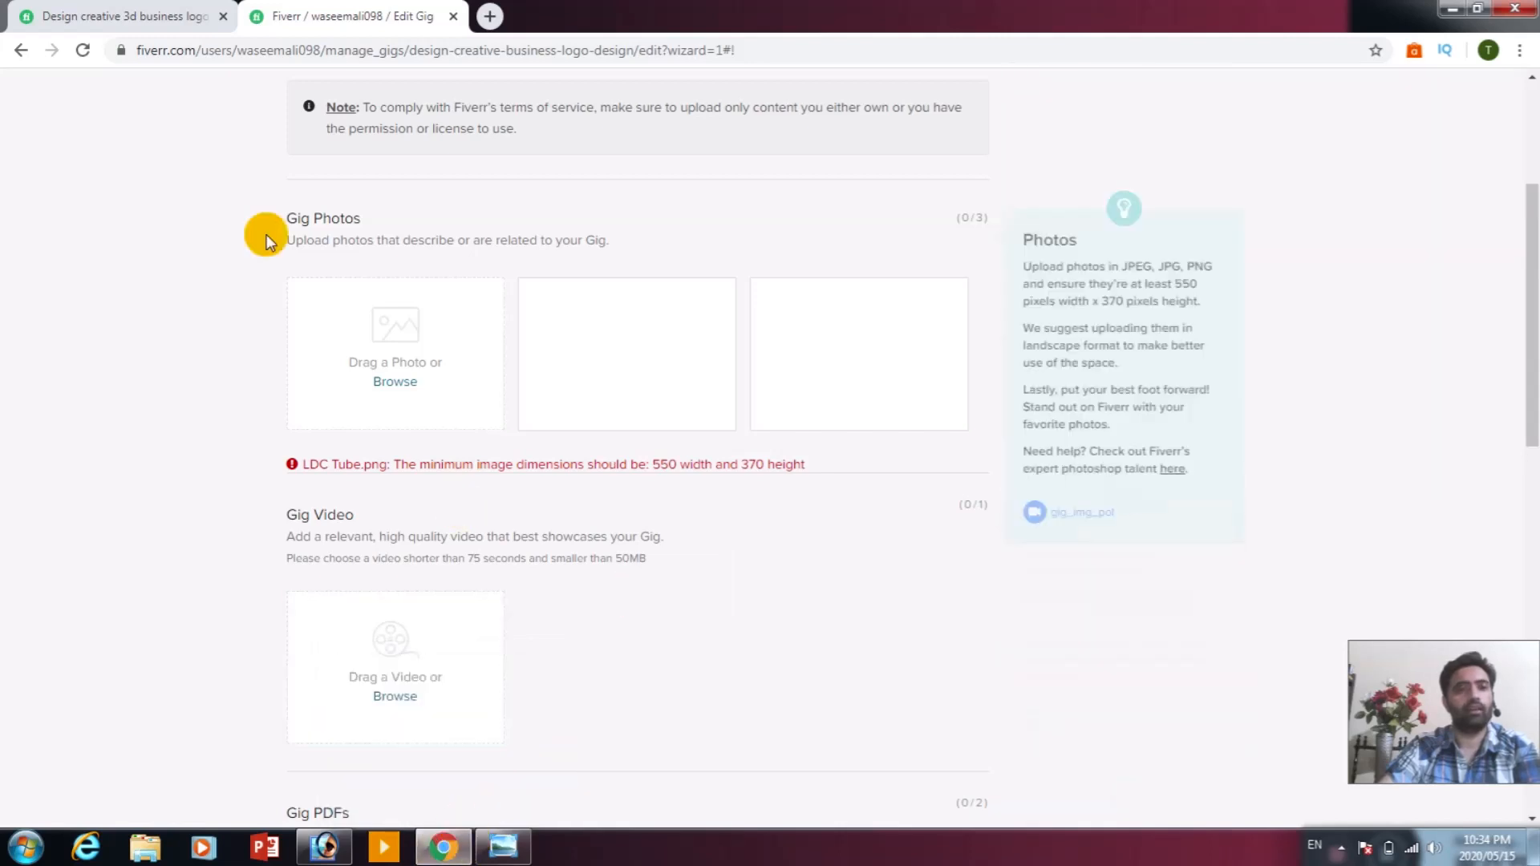
click(443, 849)
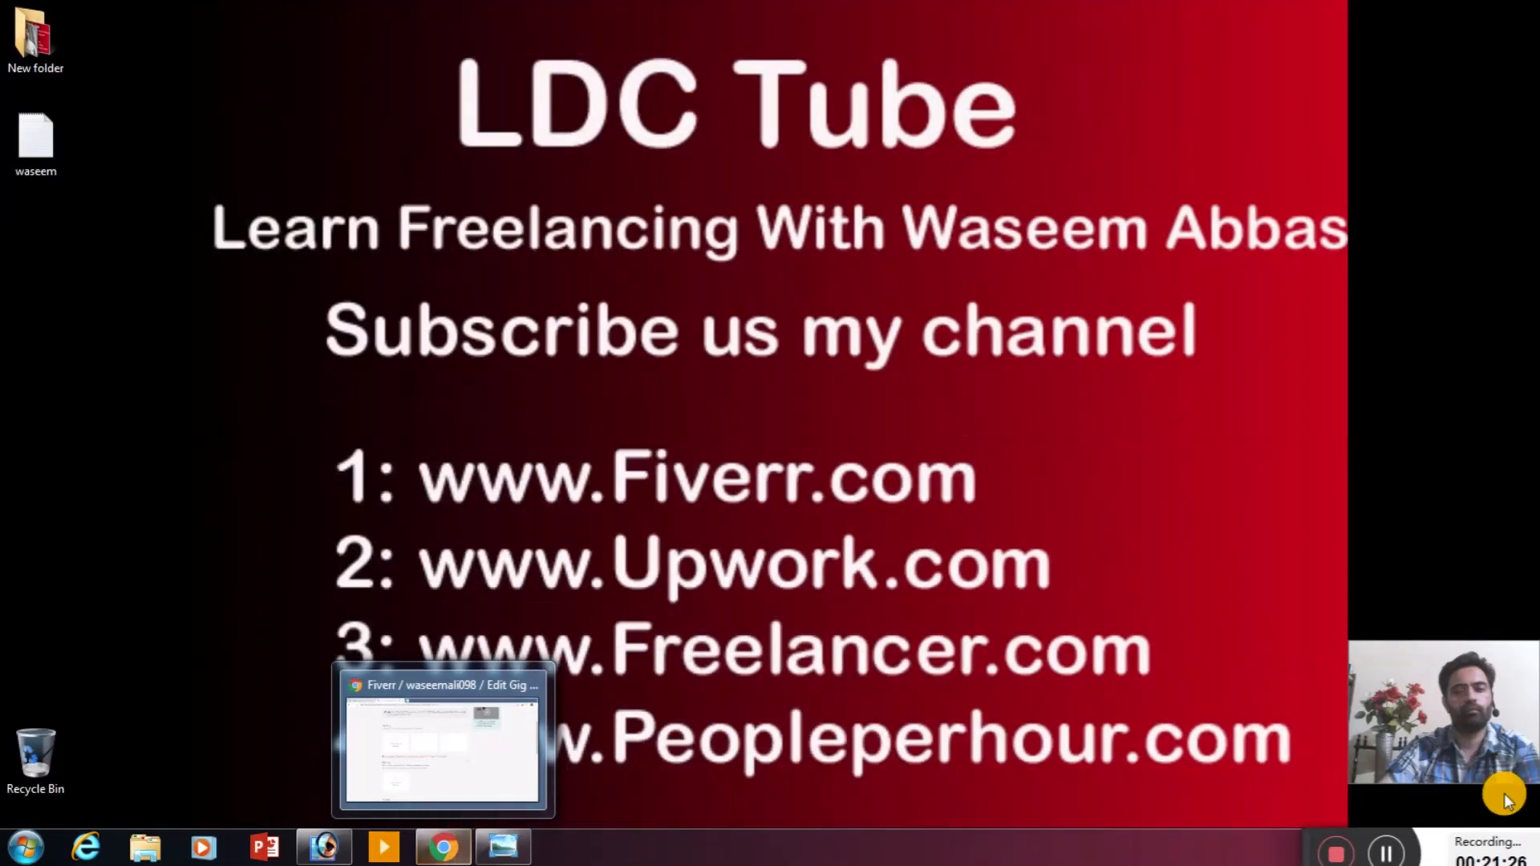
click(440, 855)
Upload the JPEG image "Untitled-1 copy" from the Desktop as the first gig photo.
scroll(632, 353, down, 1)
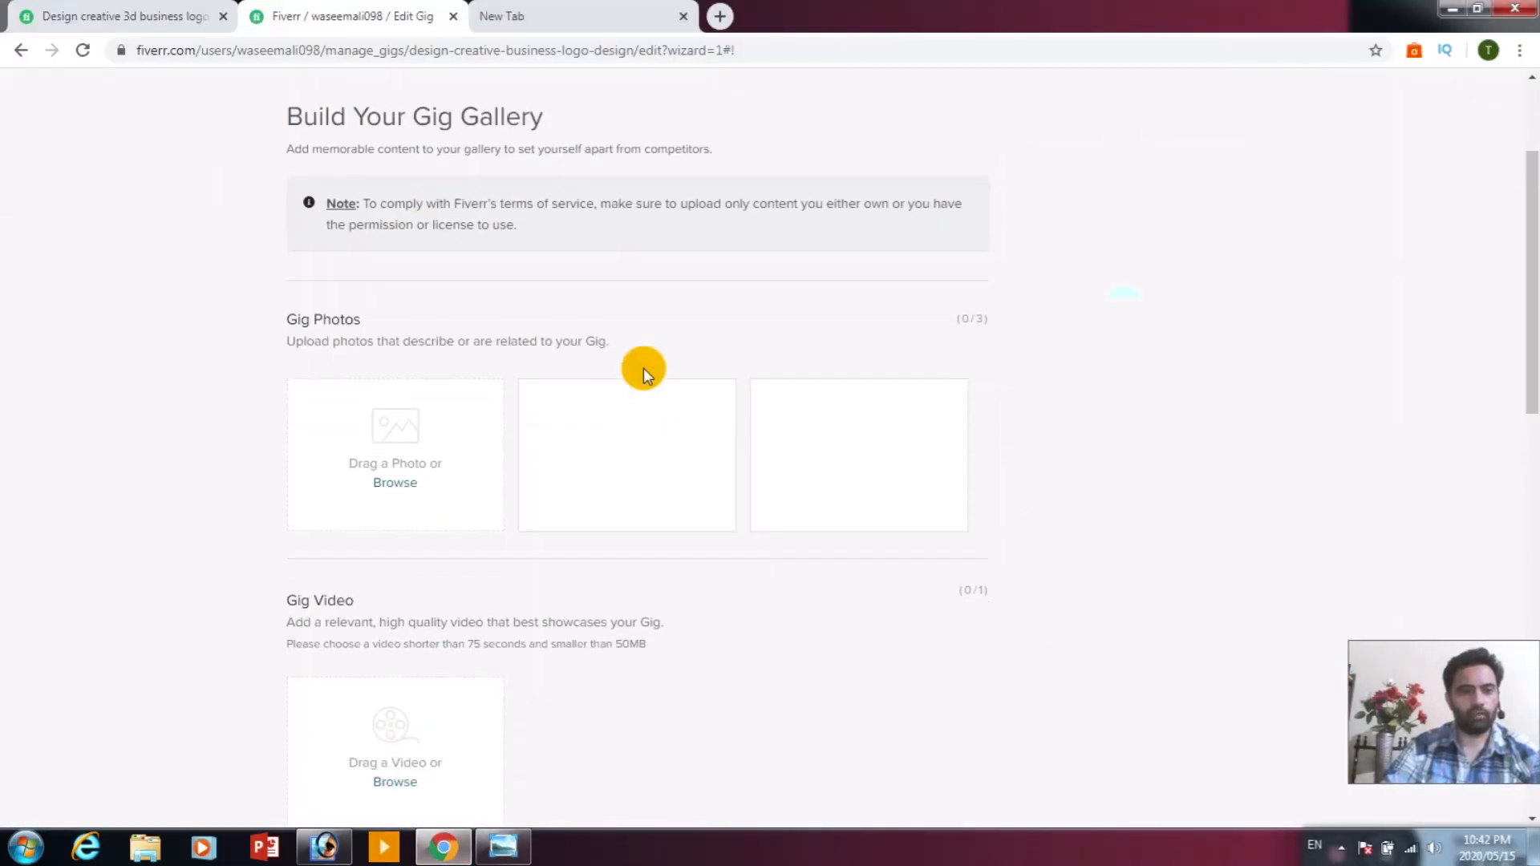
click(392, 479)
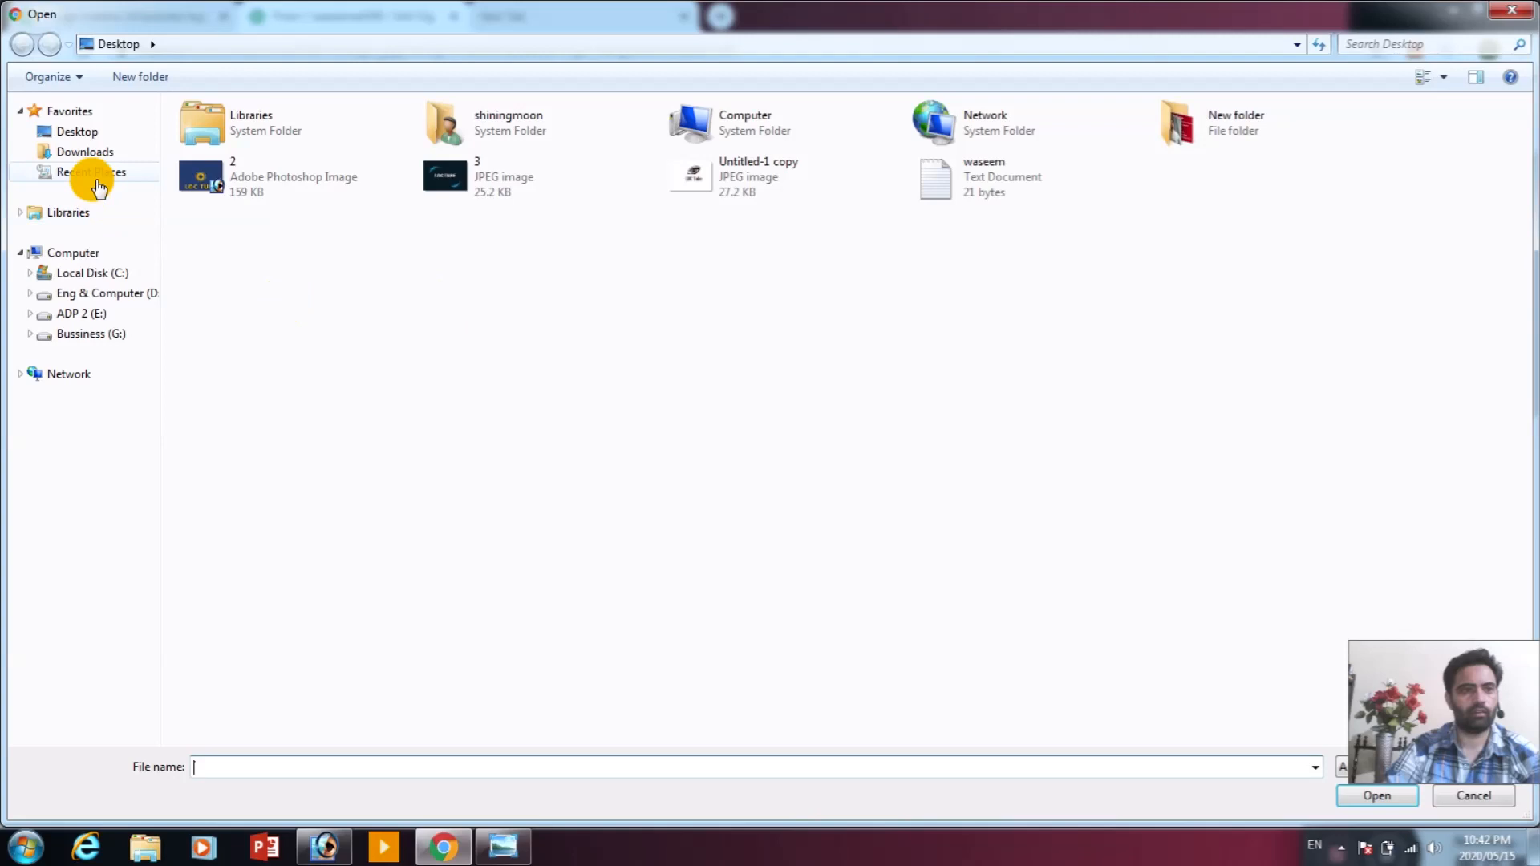
click(89, 154)
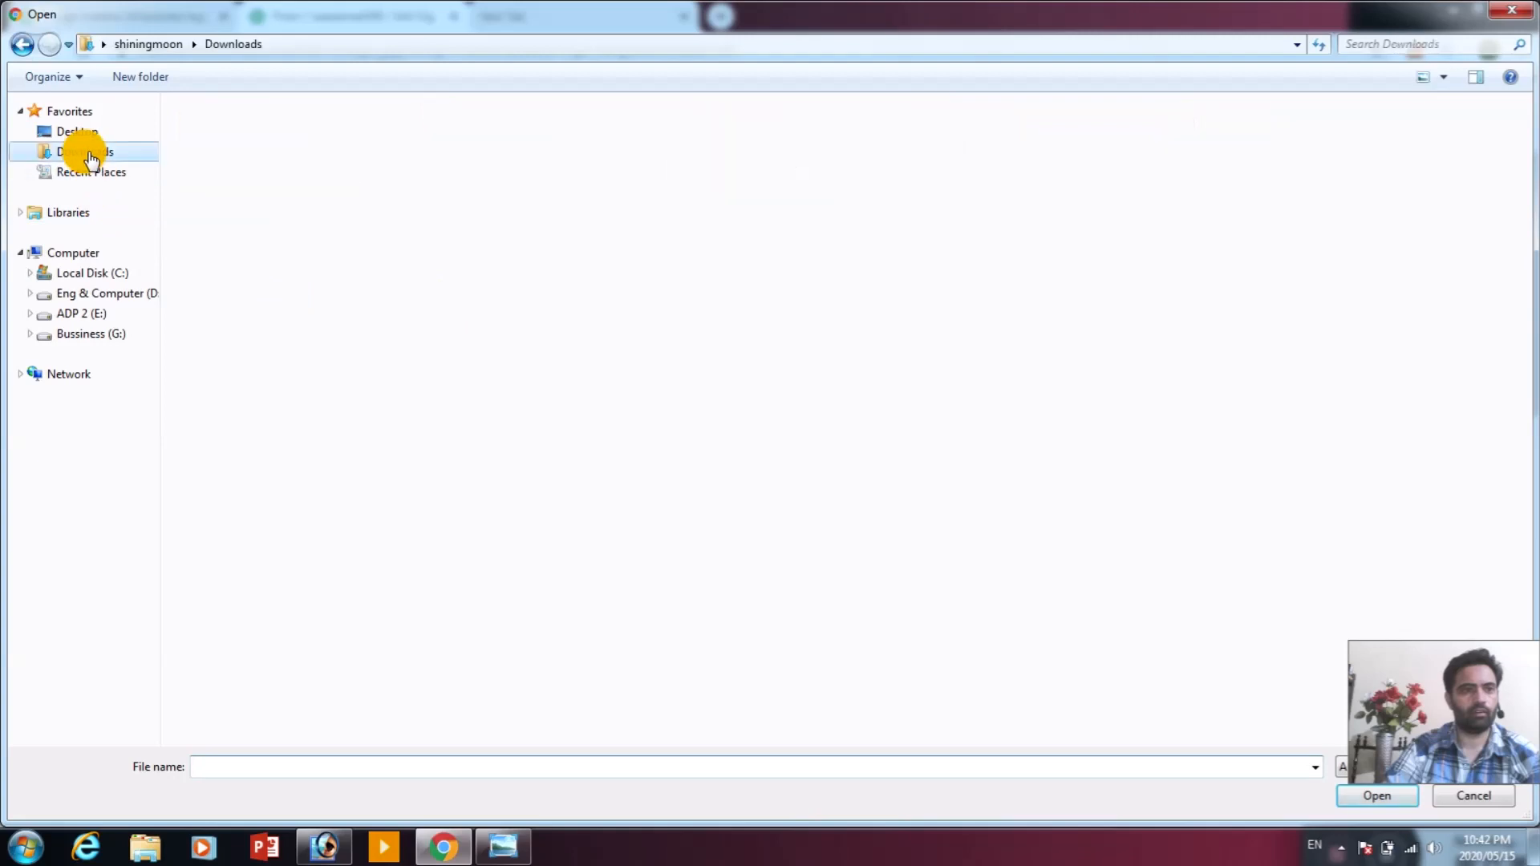
click(90, 136)
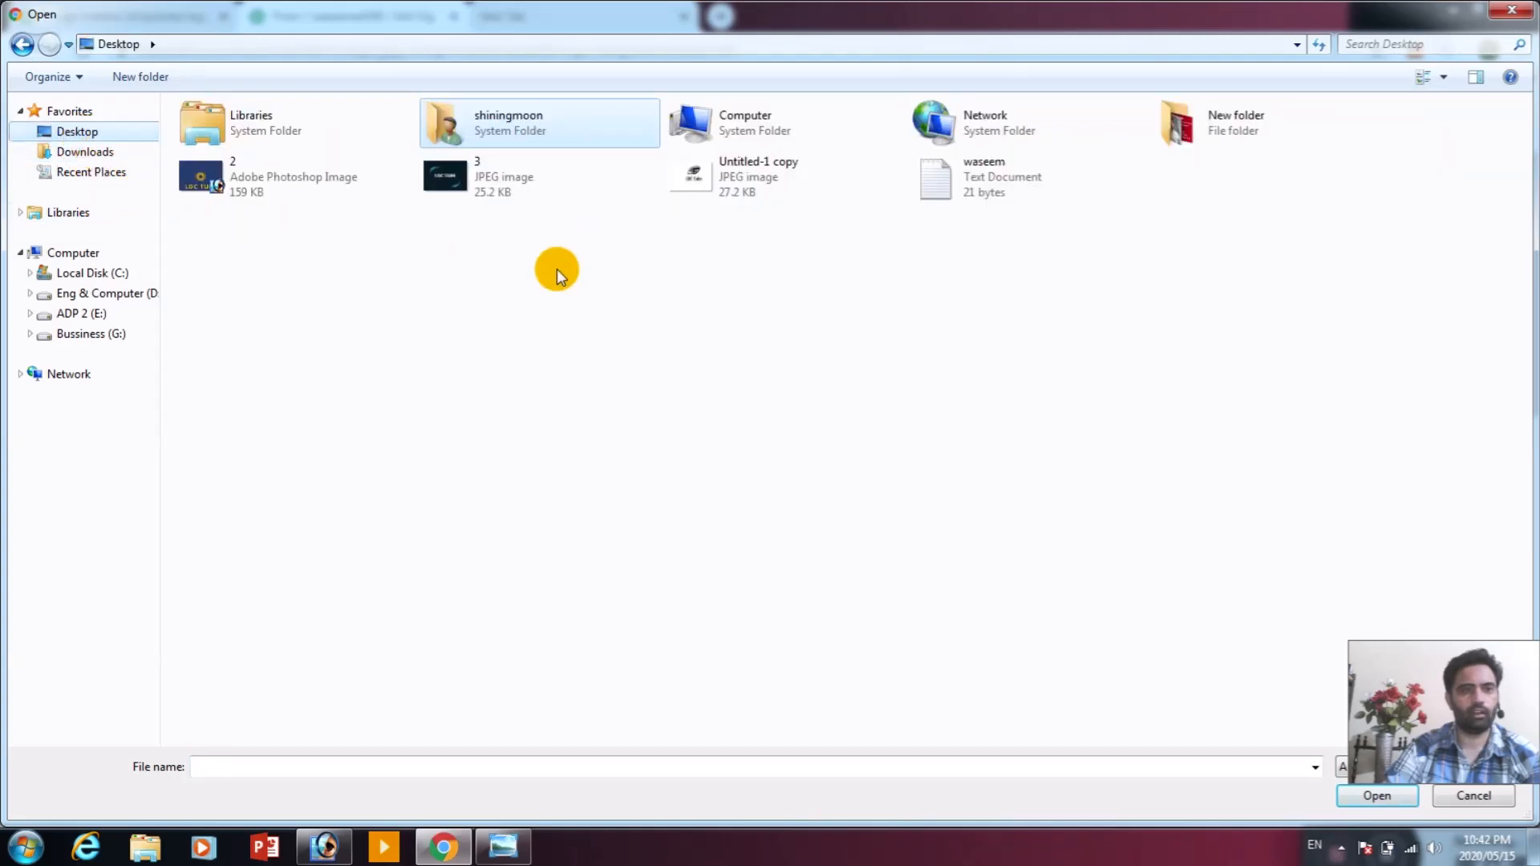
double_click(709, 192)
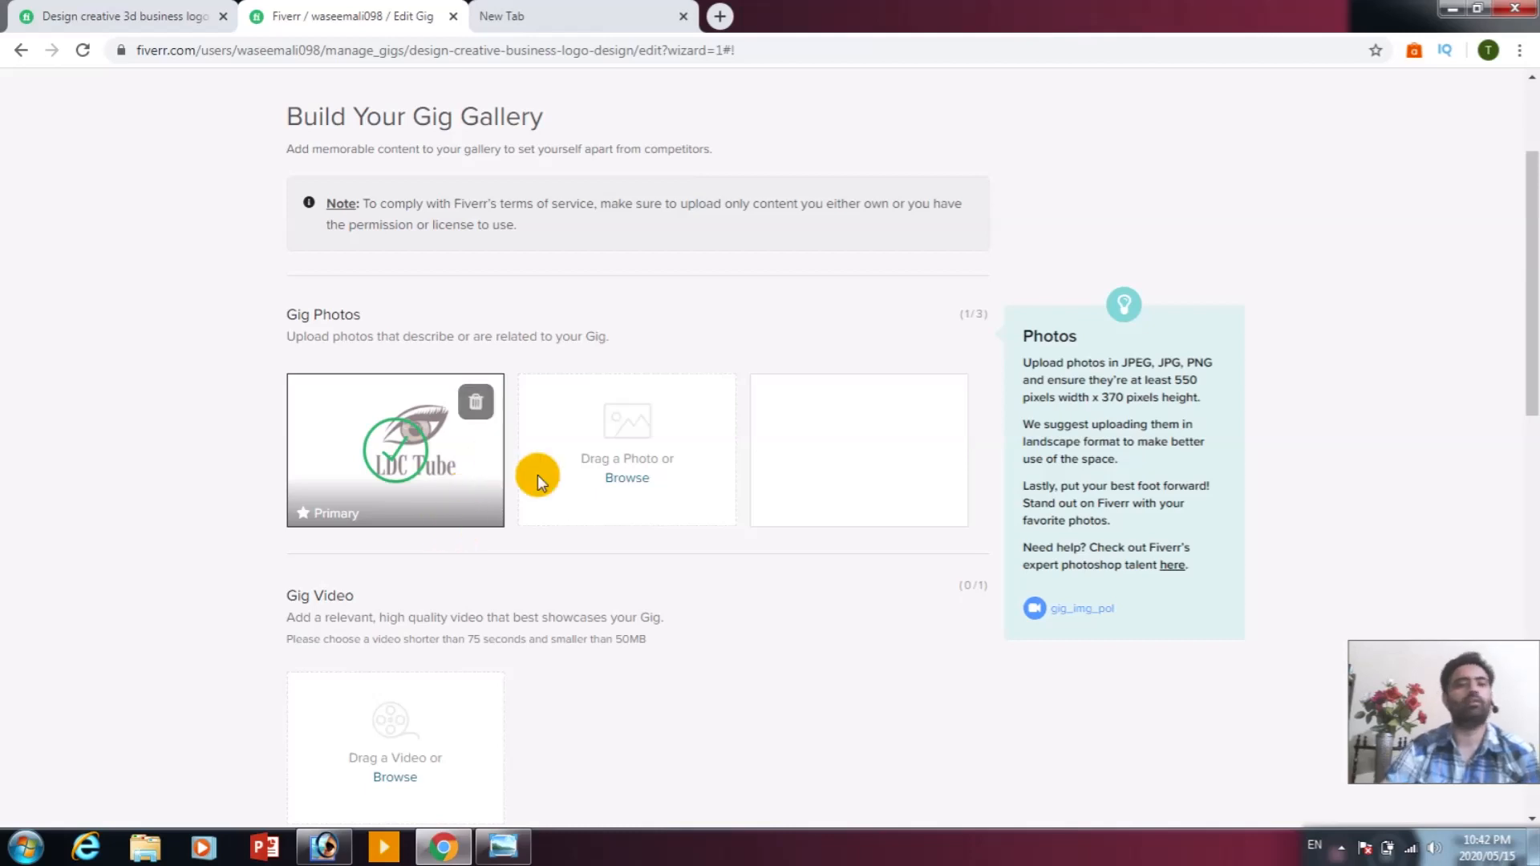
Upload the JPEG image "3" from the Desktop as the second gig photo.
click(616, 479)
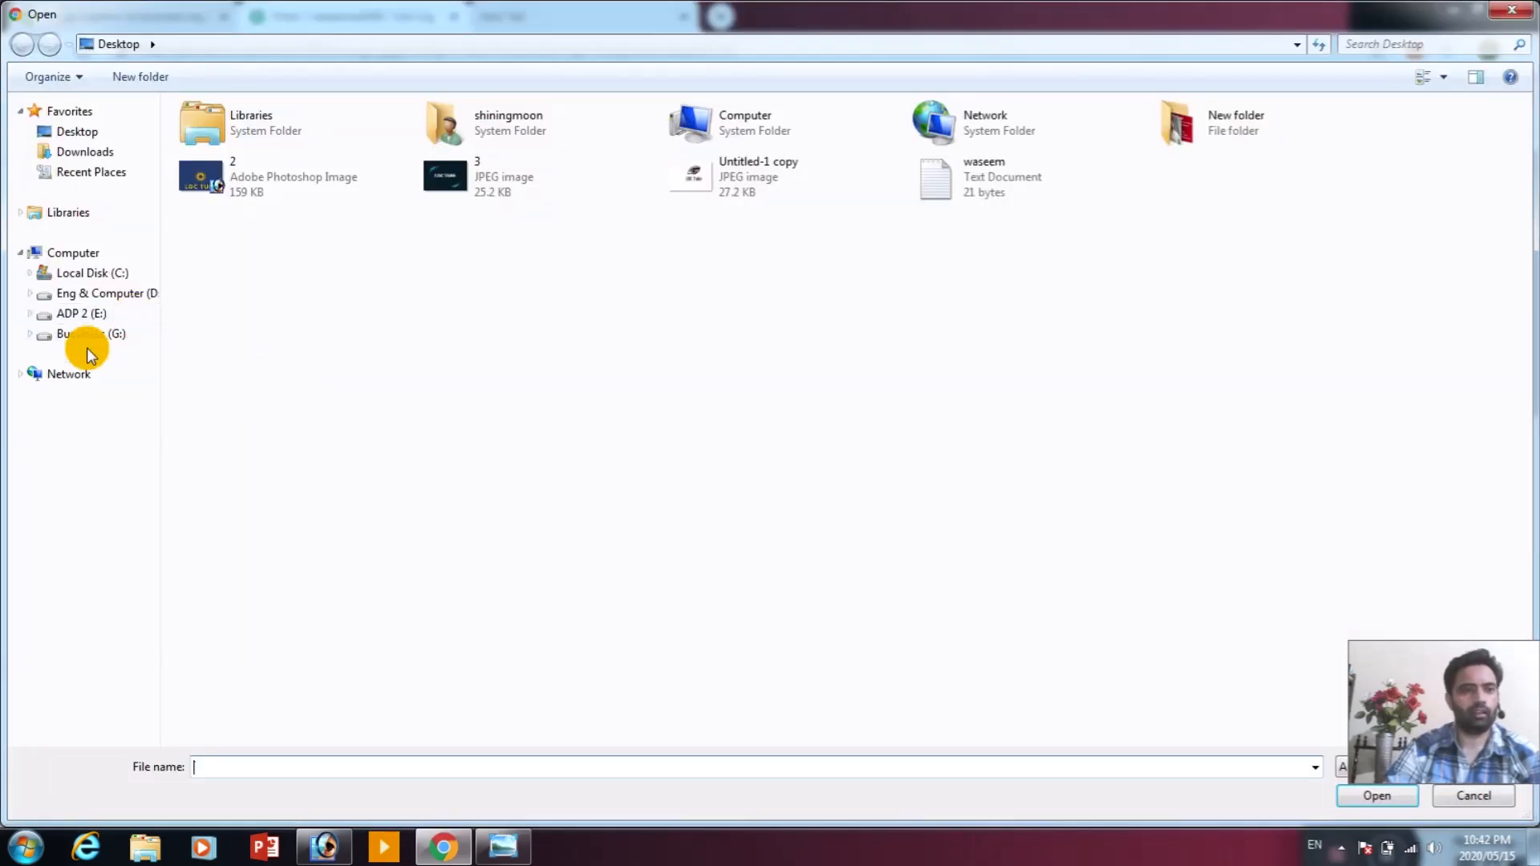
click(76, 133)
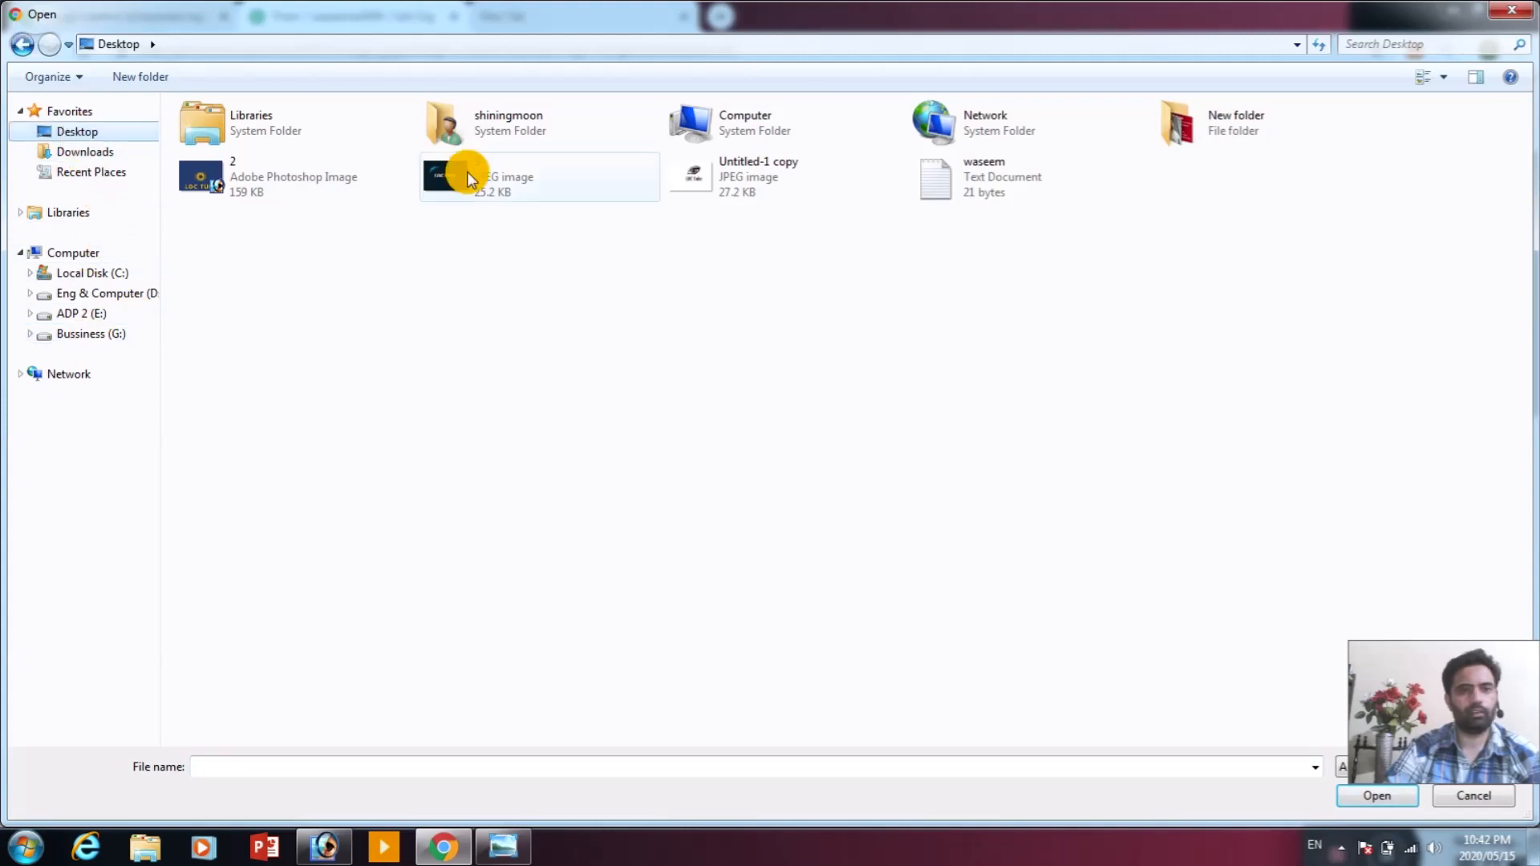
double_click(491, 188)
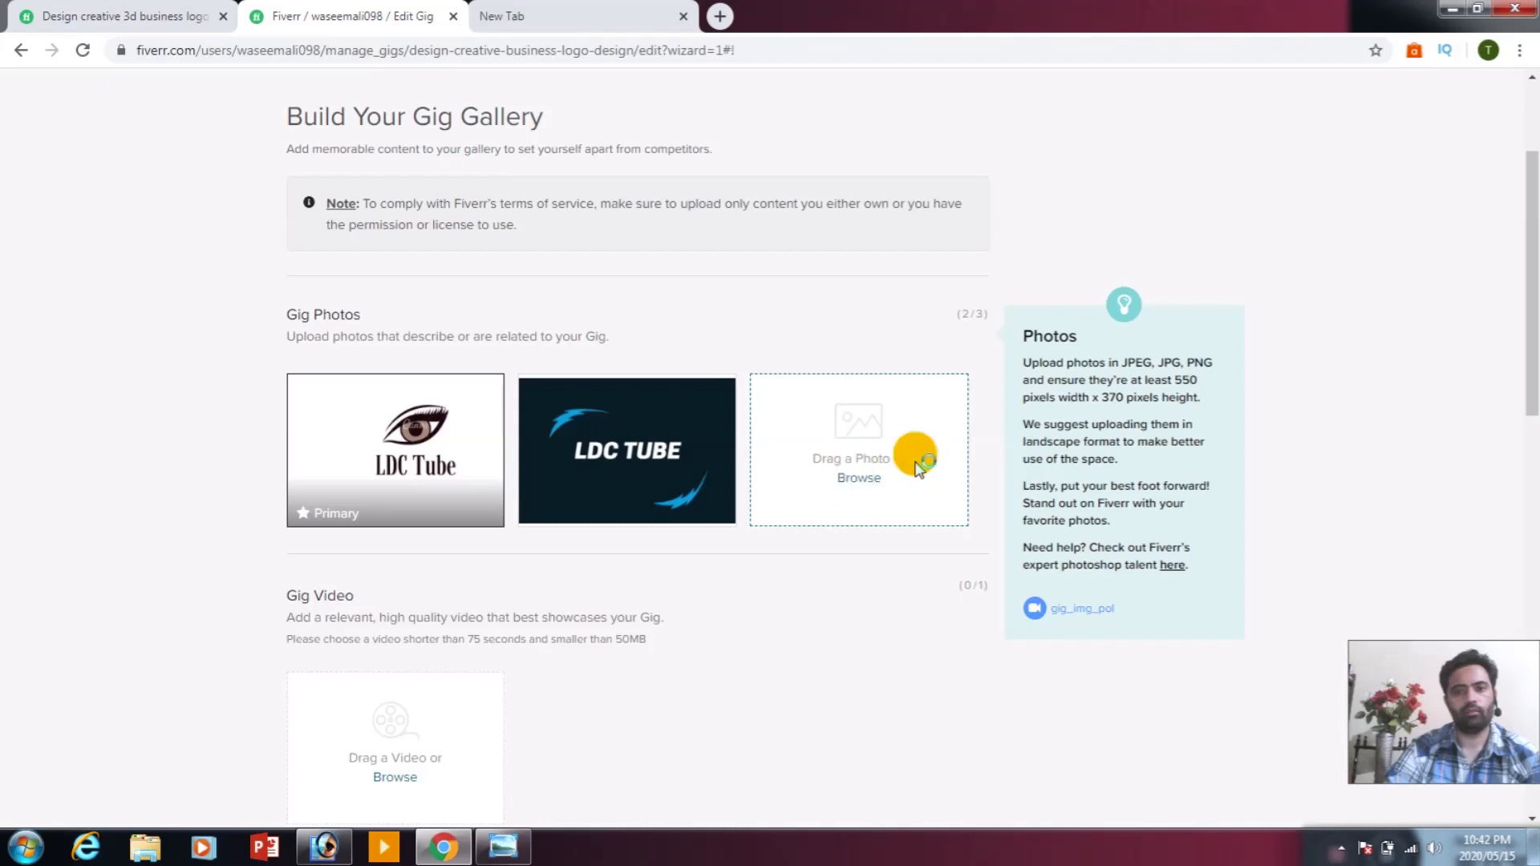
Try to upload the Photoshop image "2" from the Desktop as the third gig photo.
click(773, 447)
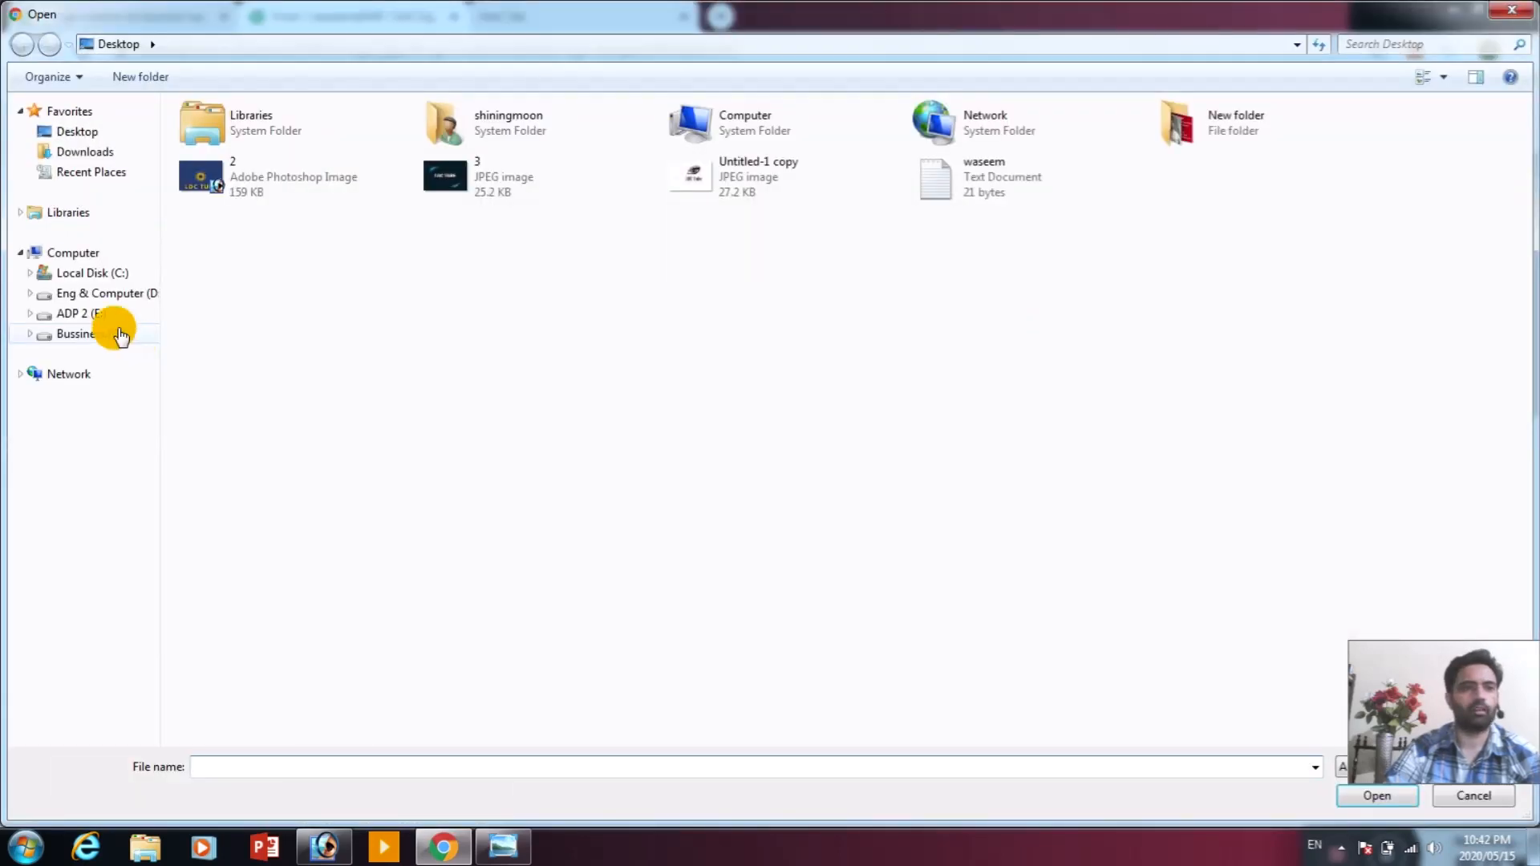
click(80, 133)
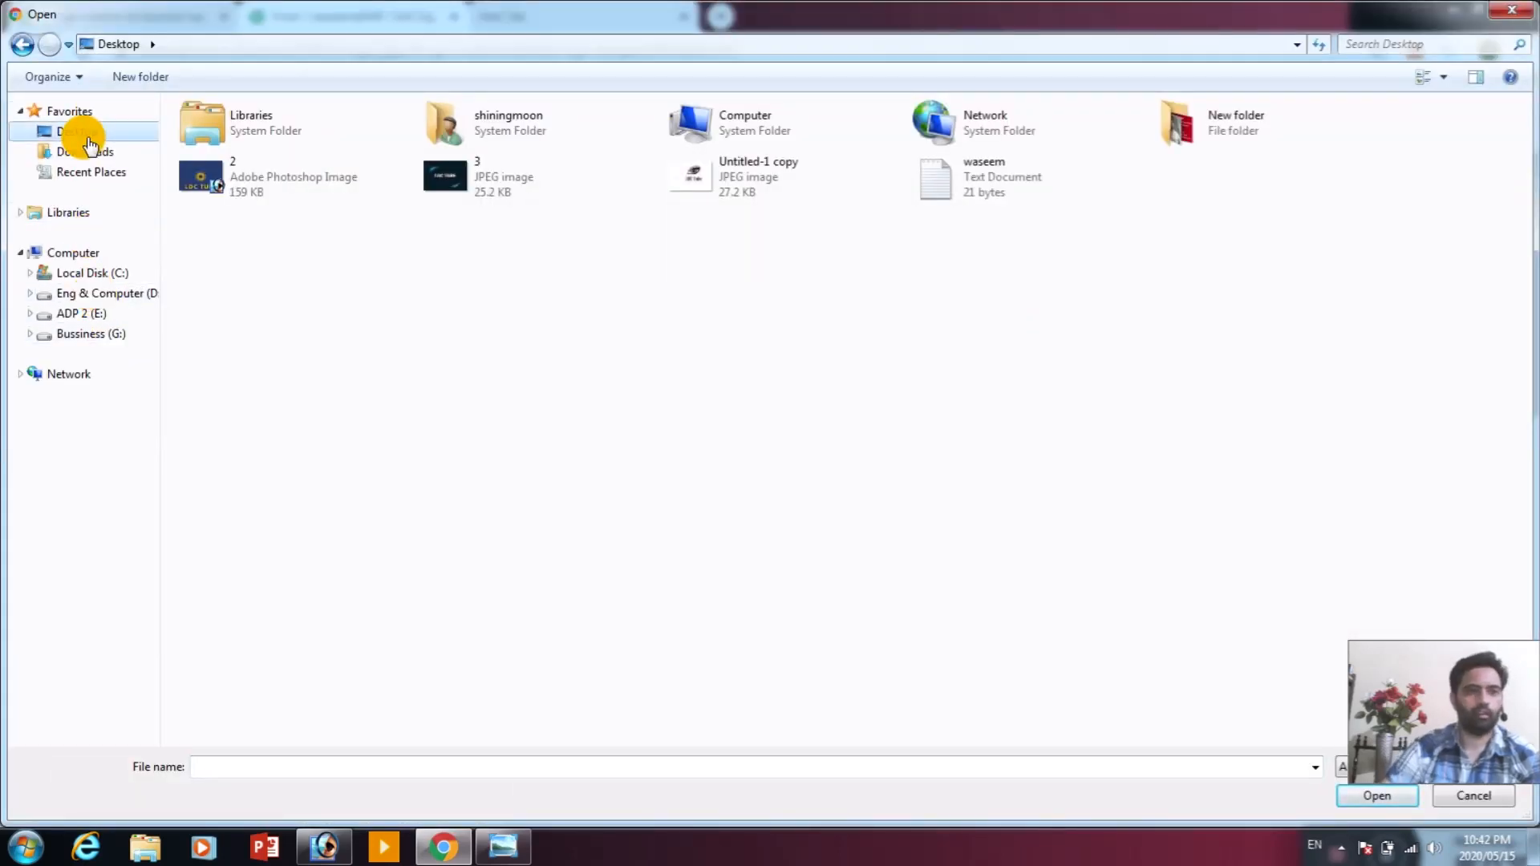
double_click(262, 183)
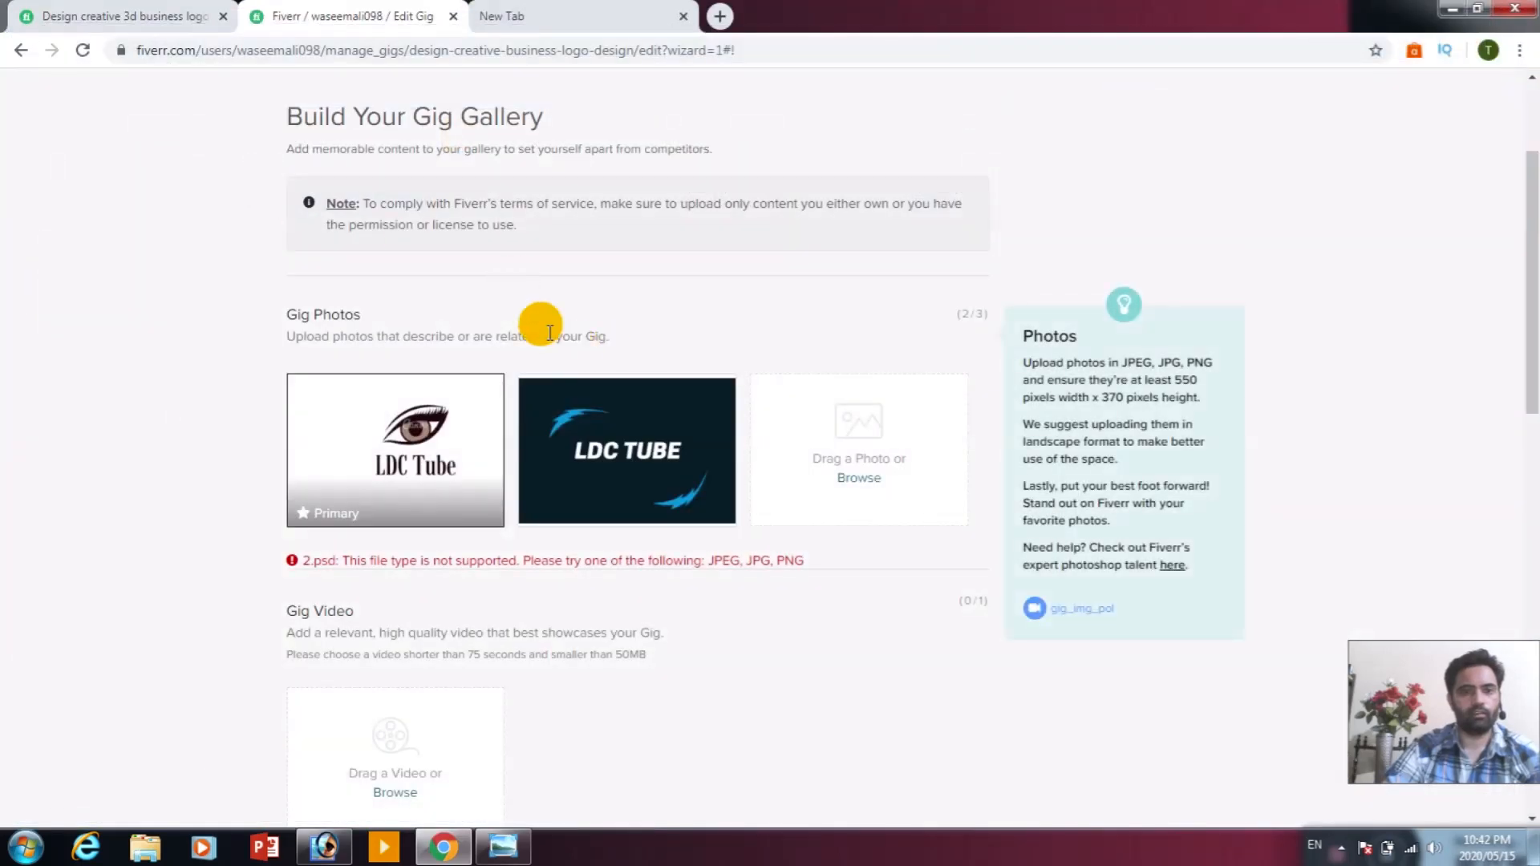
Upload the Desktop image "Untitled-1 copy" again to fill the third gig photo slot.
click(856, 480)
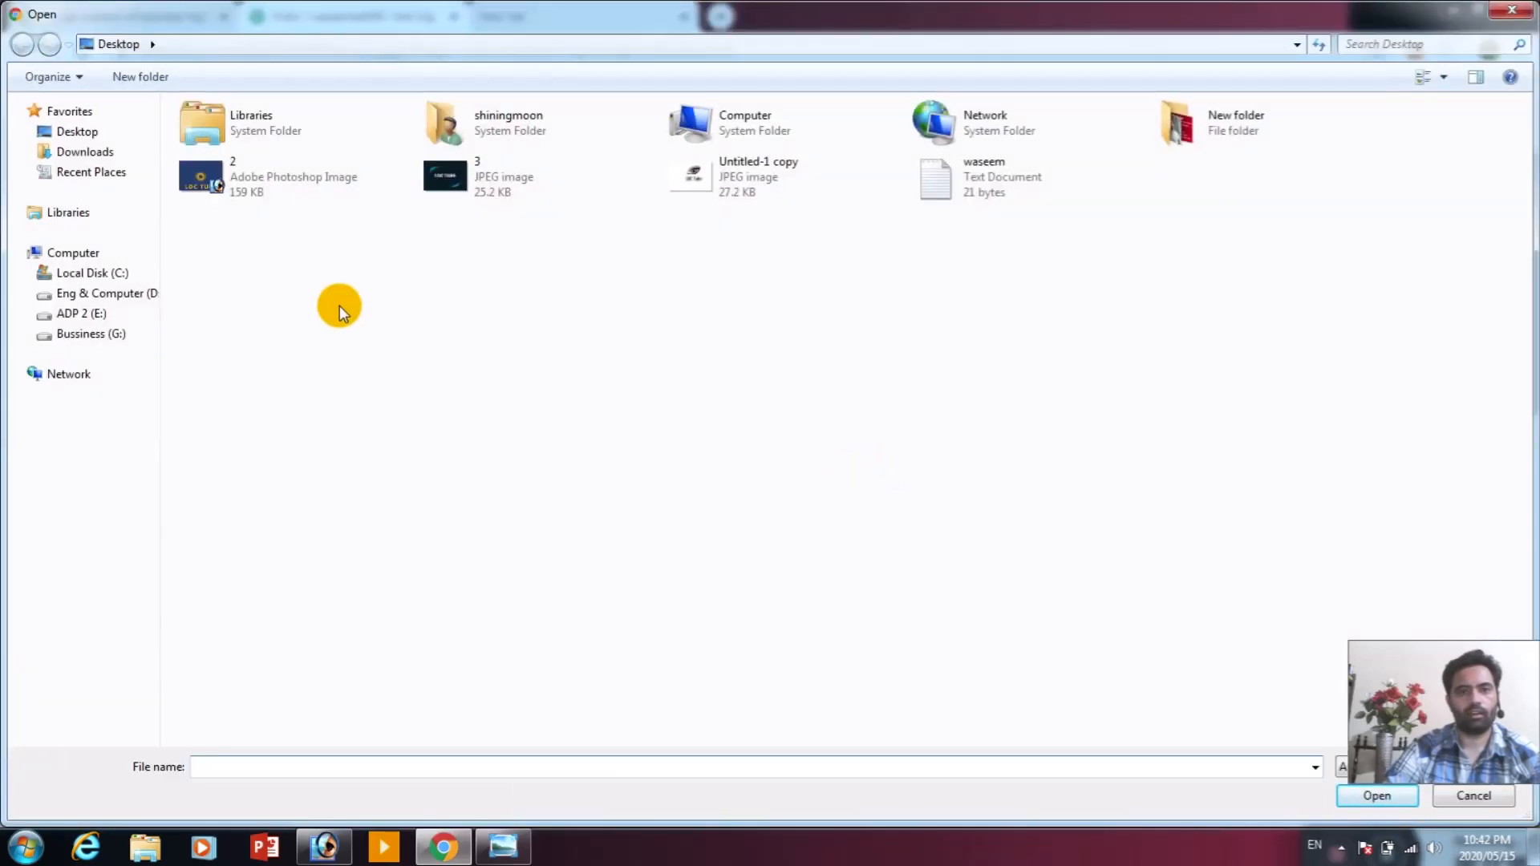
double_click(715, 167)
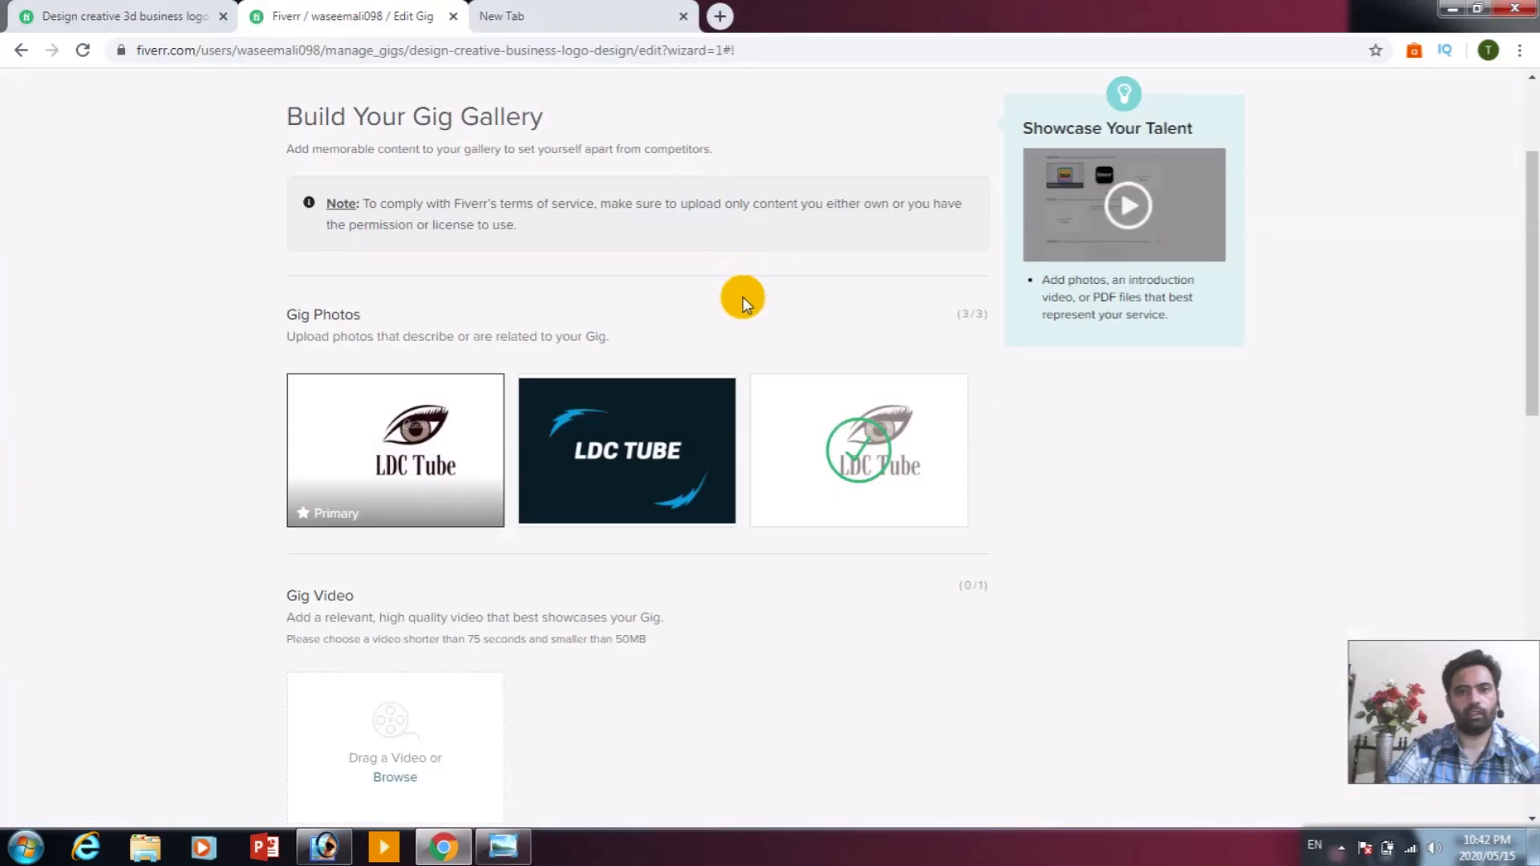
Look through the optional Gig Video and Gig PDFs sections and try to save the gallery with its three photos.
scroll(682, 542, down, 1)
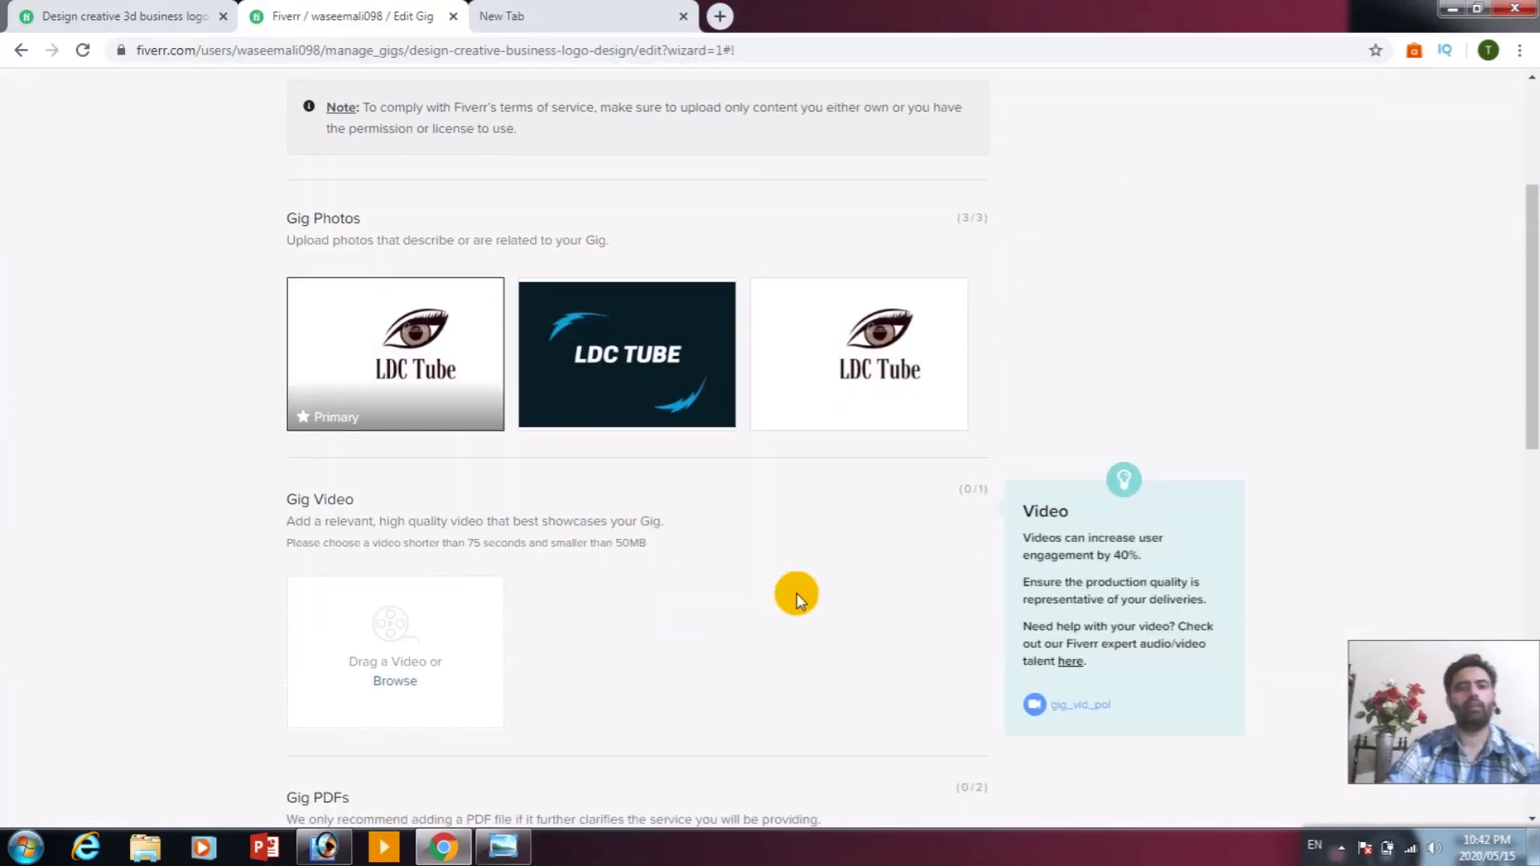
scroll(691, 470, down, 2)
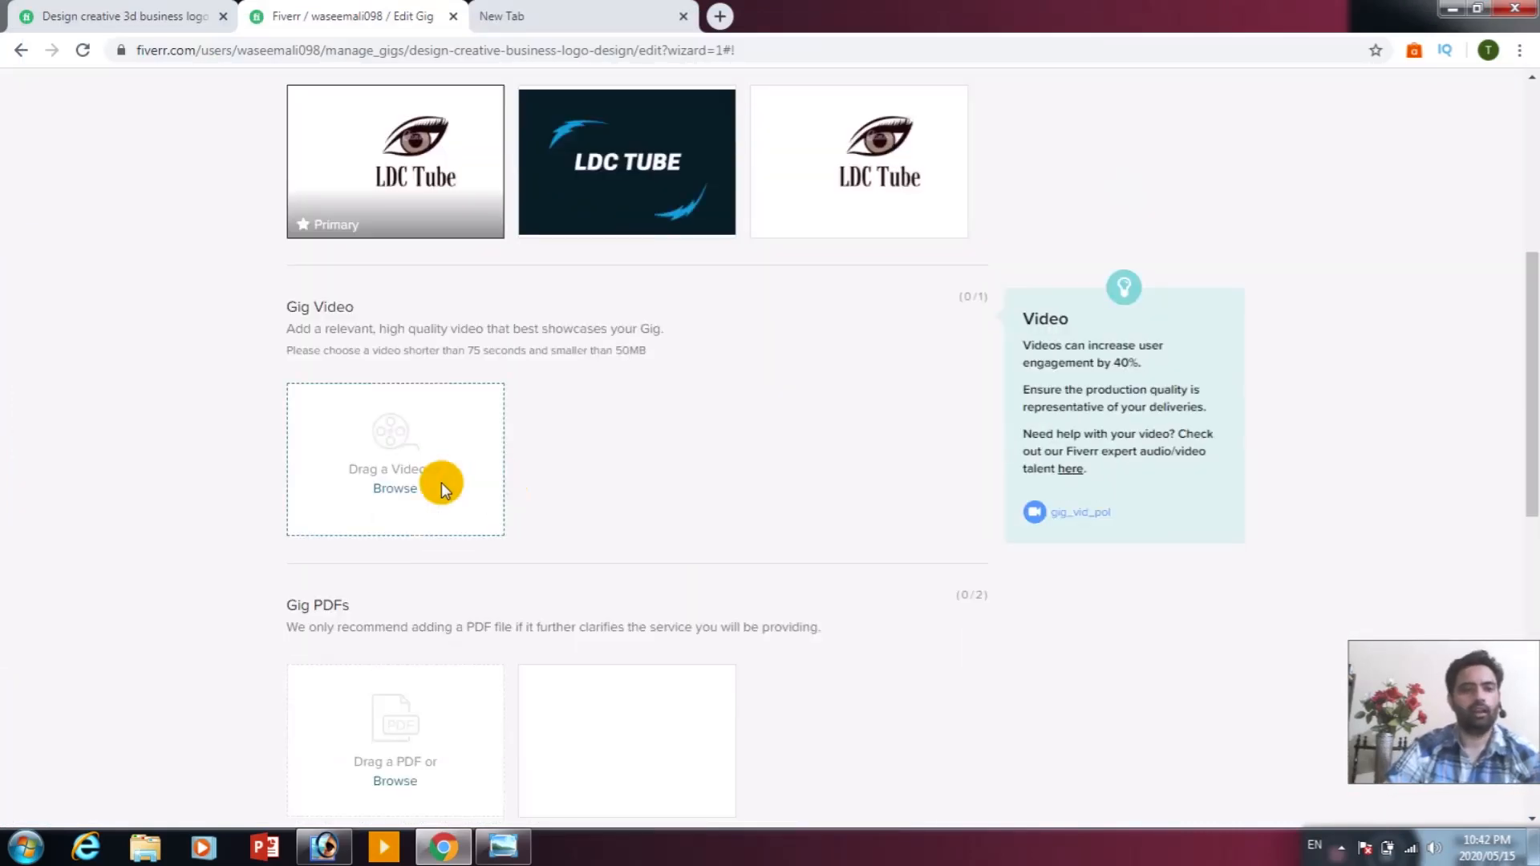
mouse_move(431, 195)
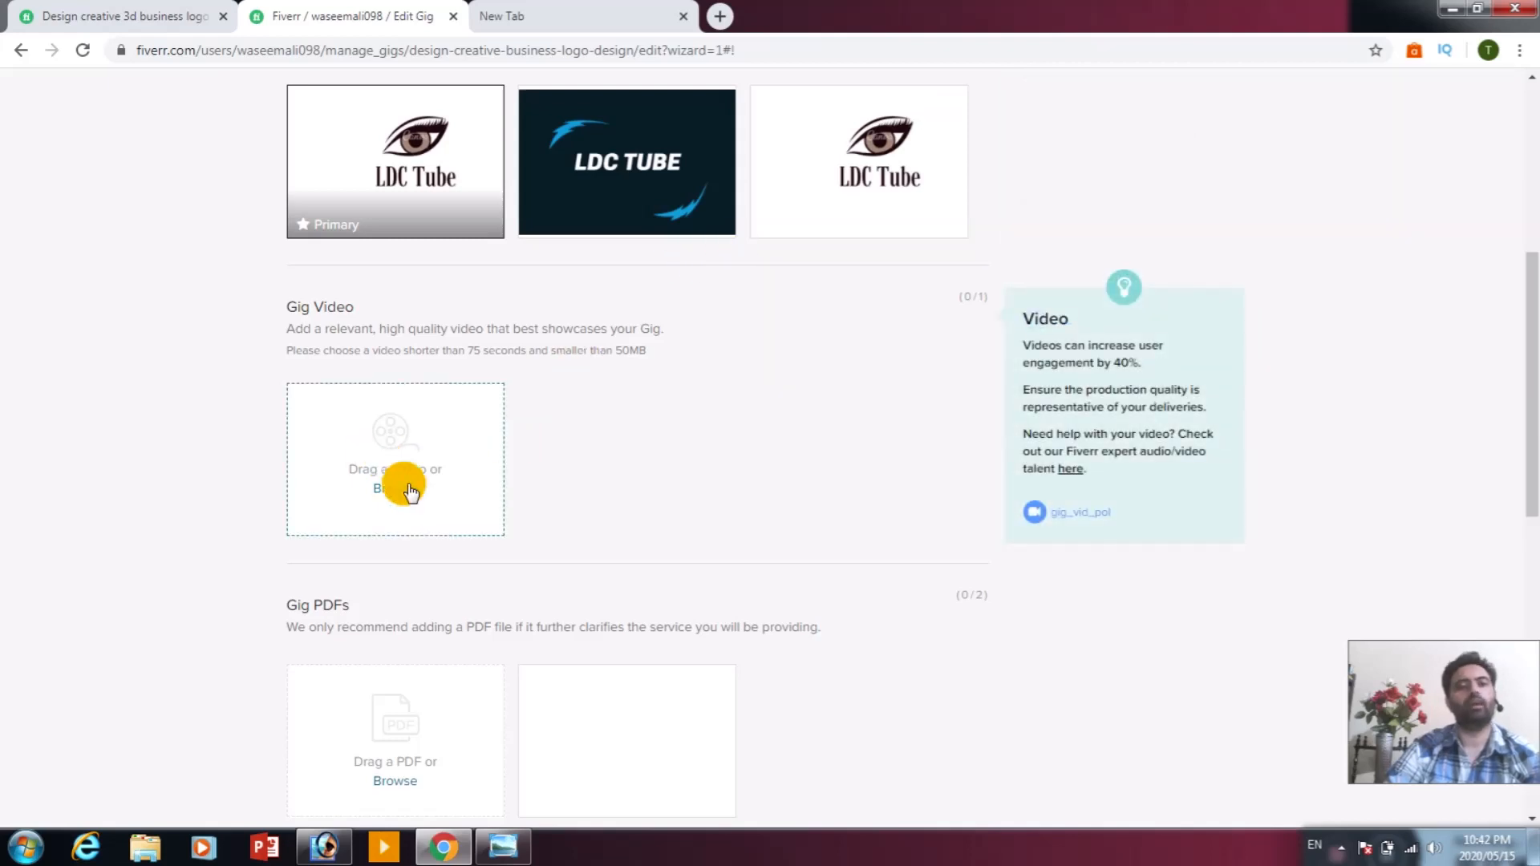
scroll(411, 489, down, 1)
scroll(411, 489, down, 2)
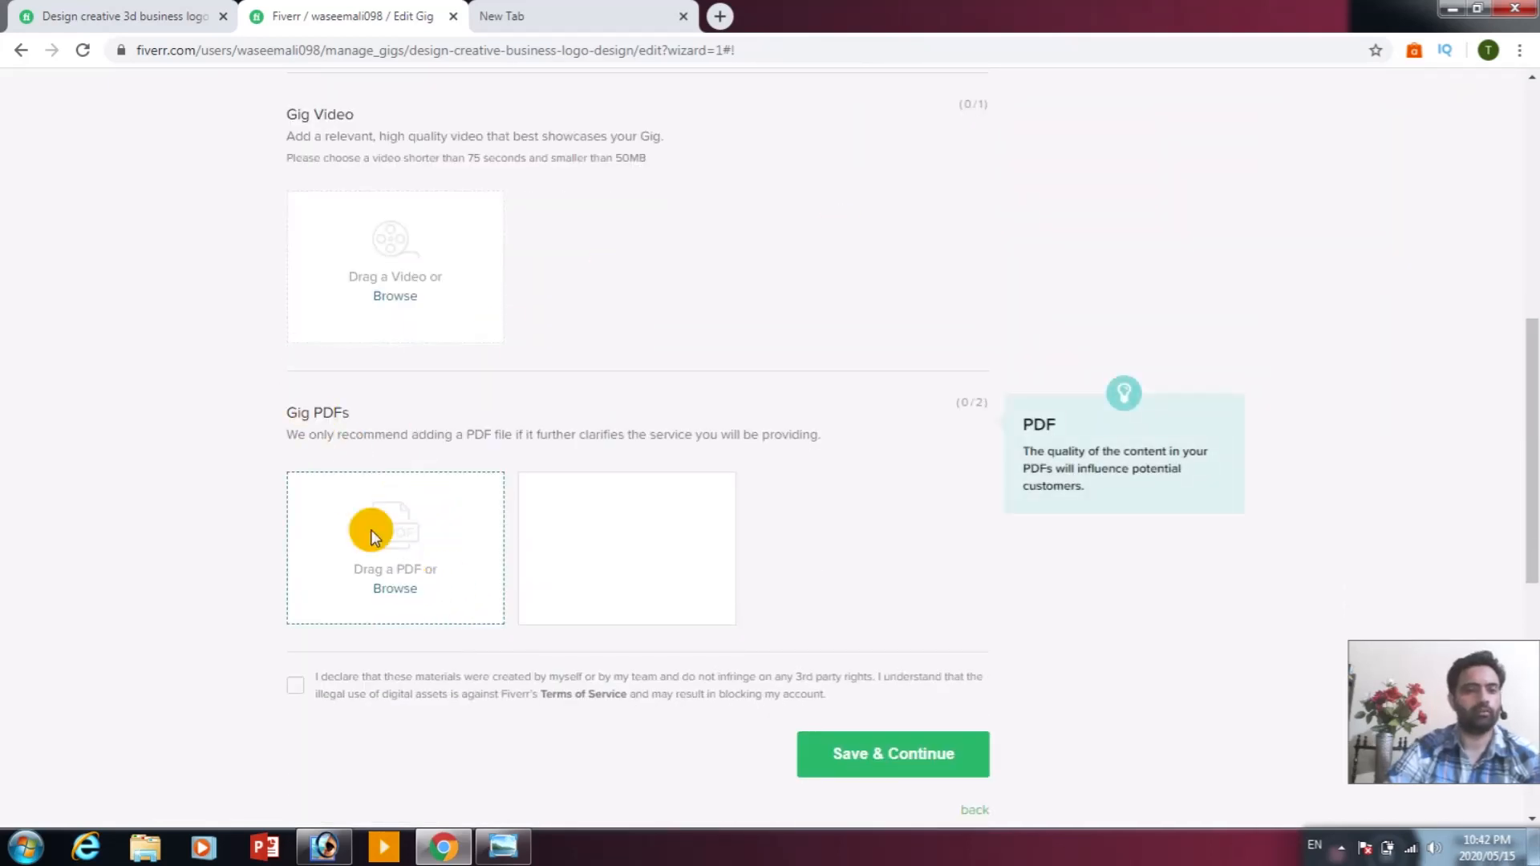
scroll(720, 488, down, 1)
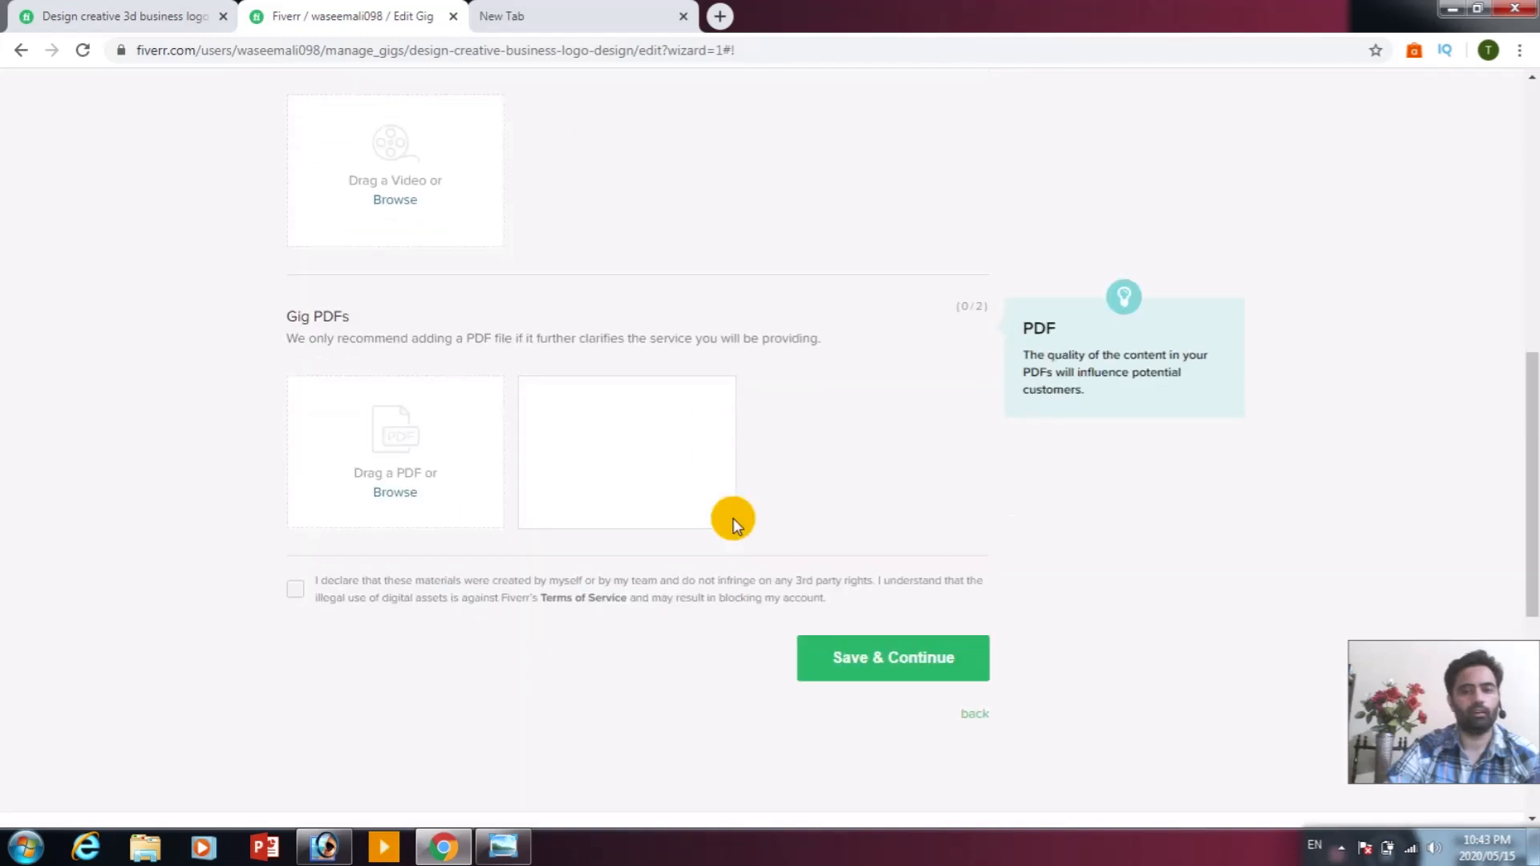
click(892, 652)
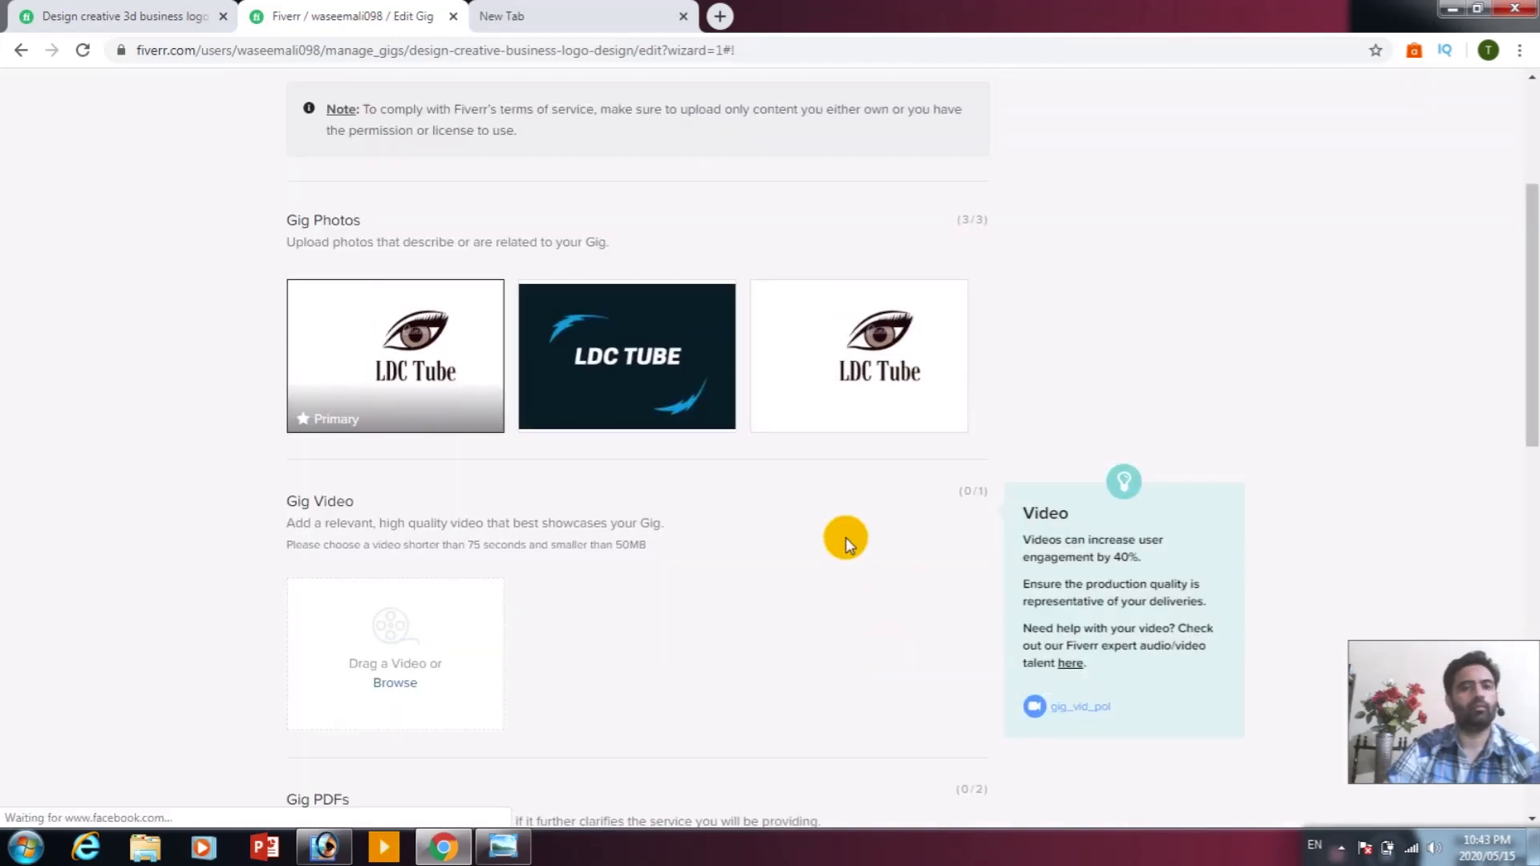
scroll(846, 538, down, 6)
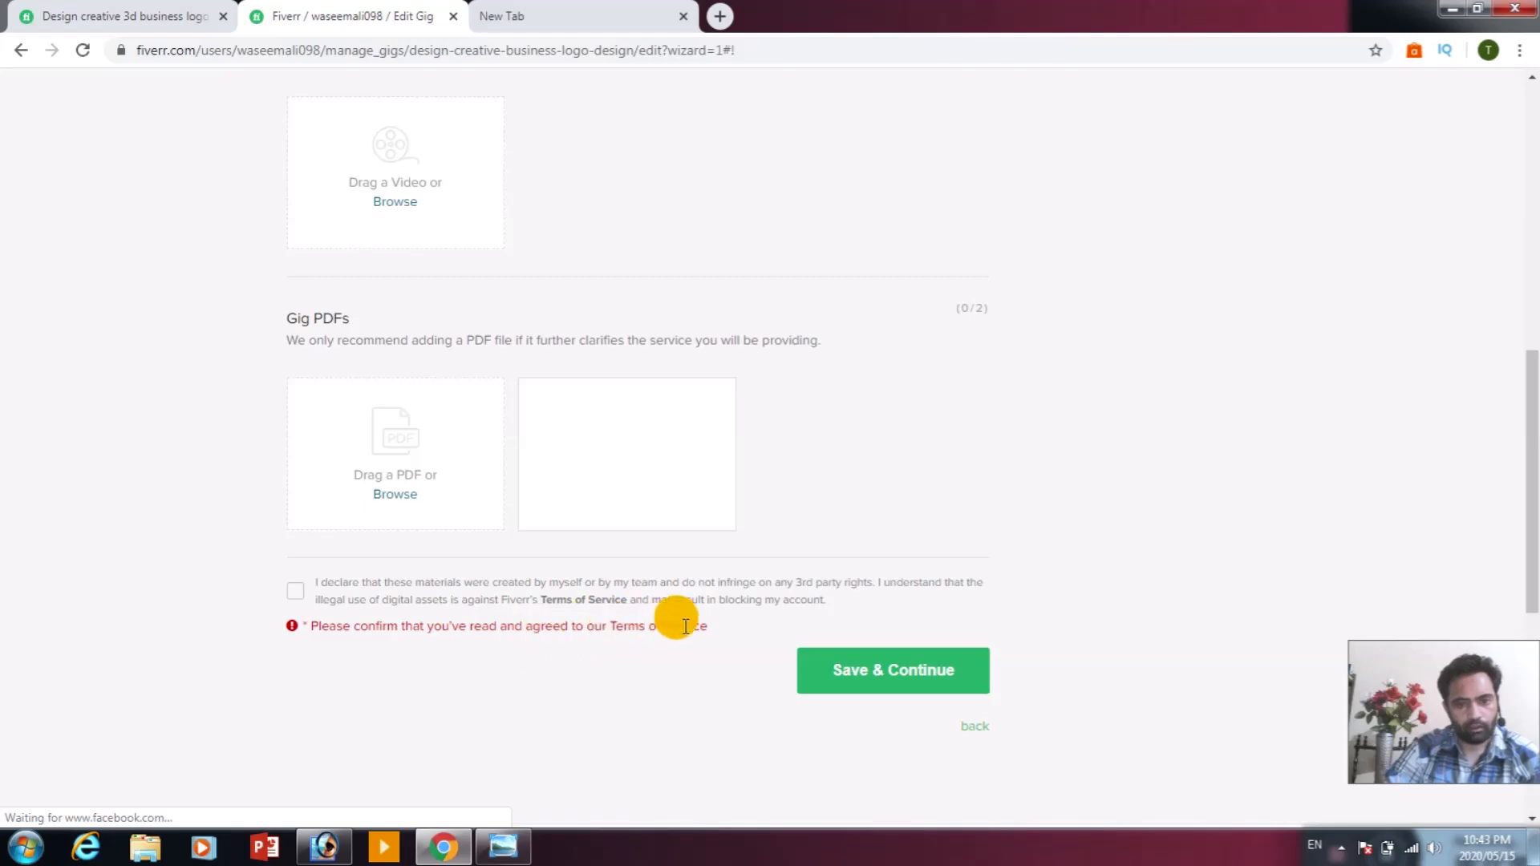
scroll(692, 624, up, 5)
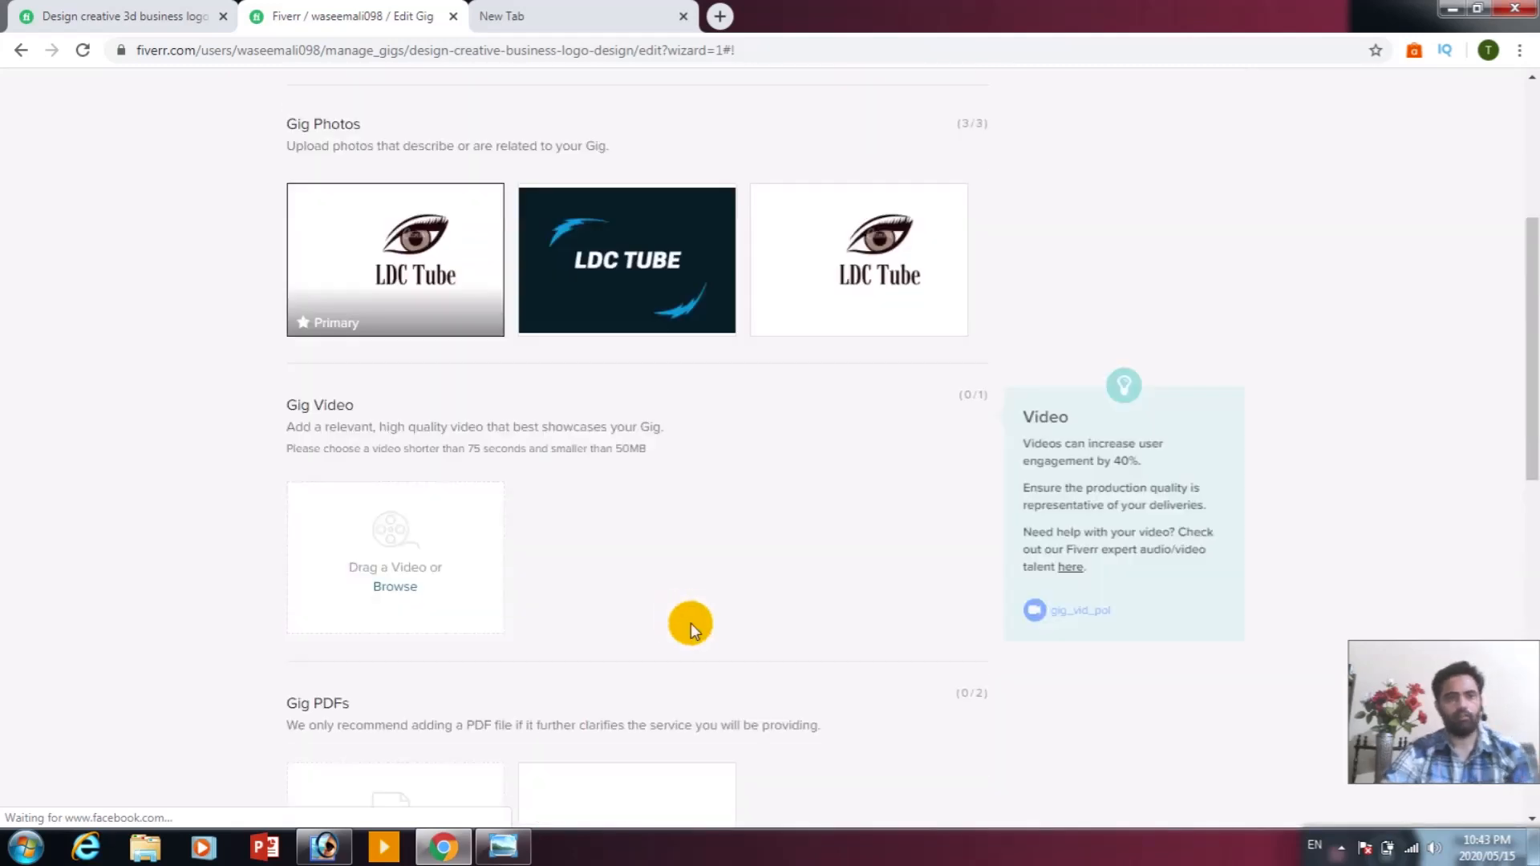
scroll(690, 623, down, 2)
scroll(690, 623, down, 4)
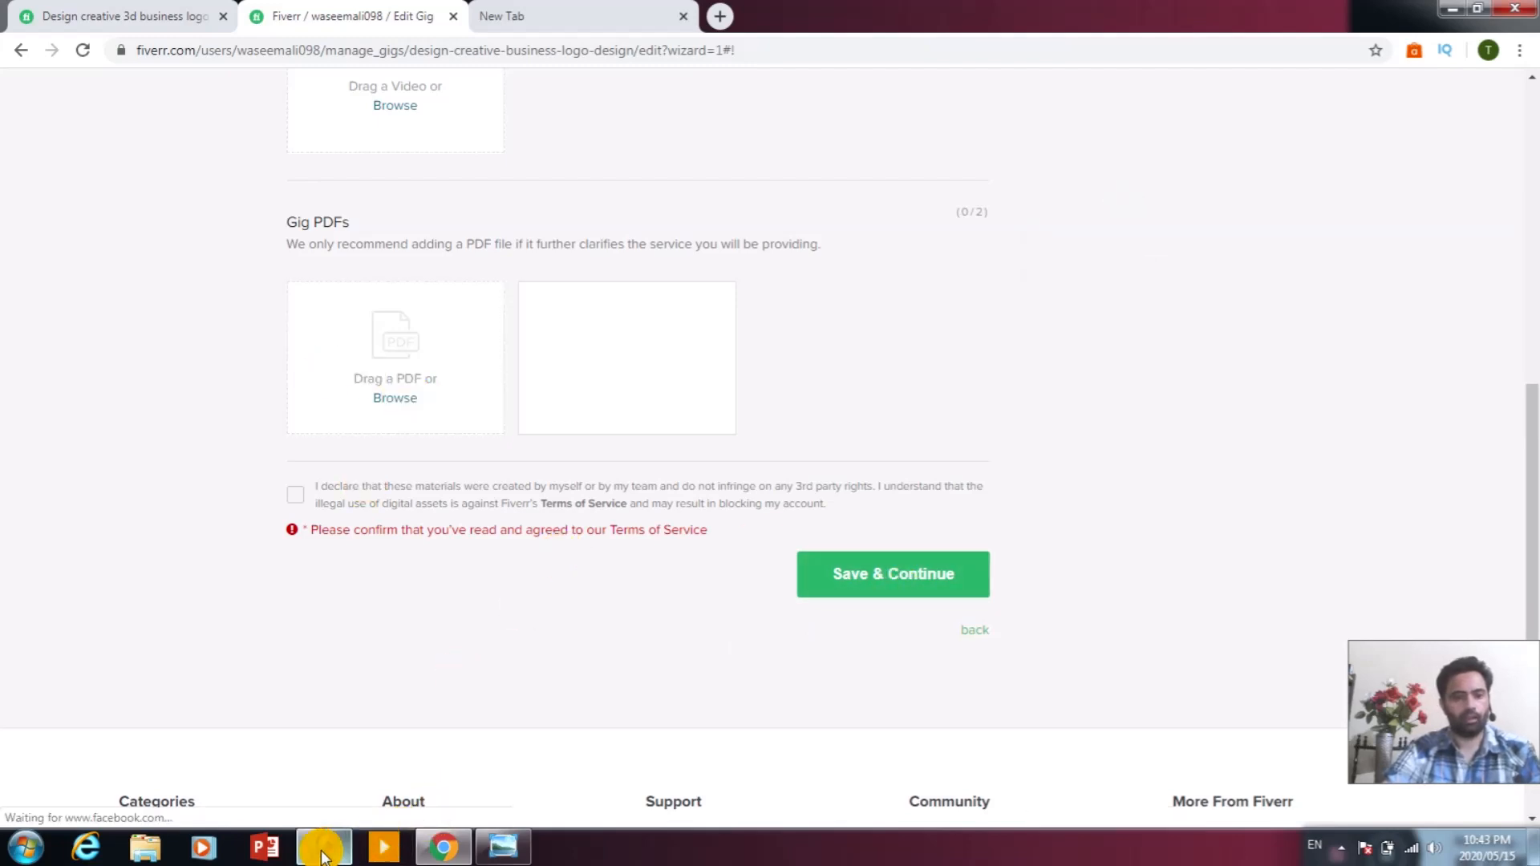
Switch to Photoshop and save the LDC TUBE logo to the Desktop as a Photoshop PDF named "oo" with the default PDF options.
mouse_move(324, 852)
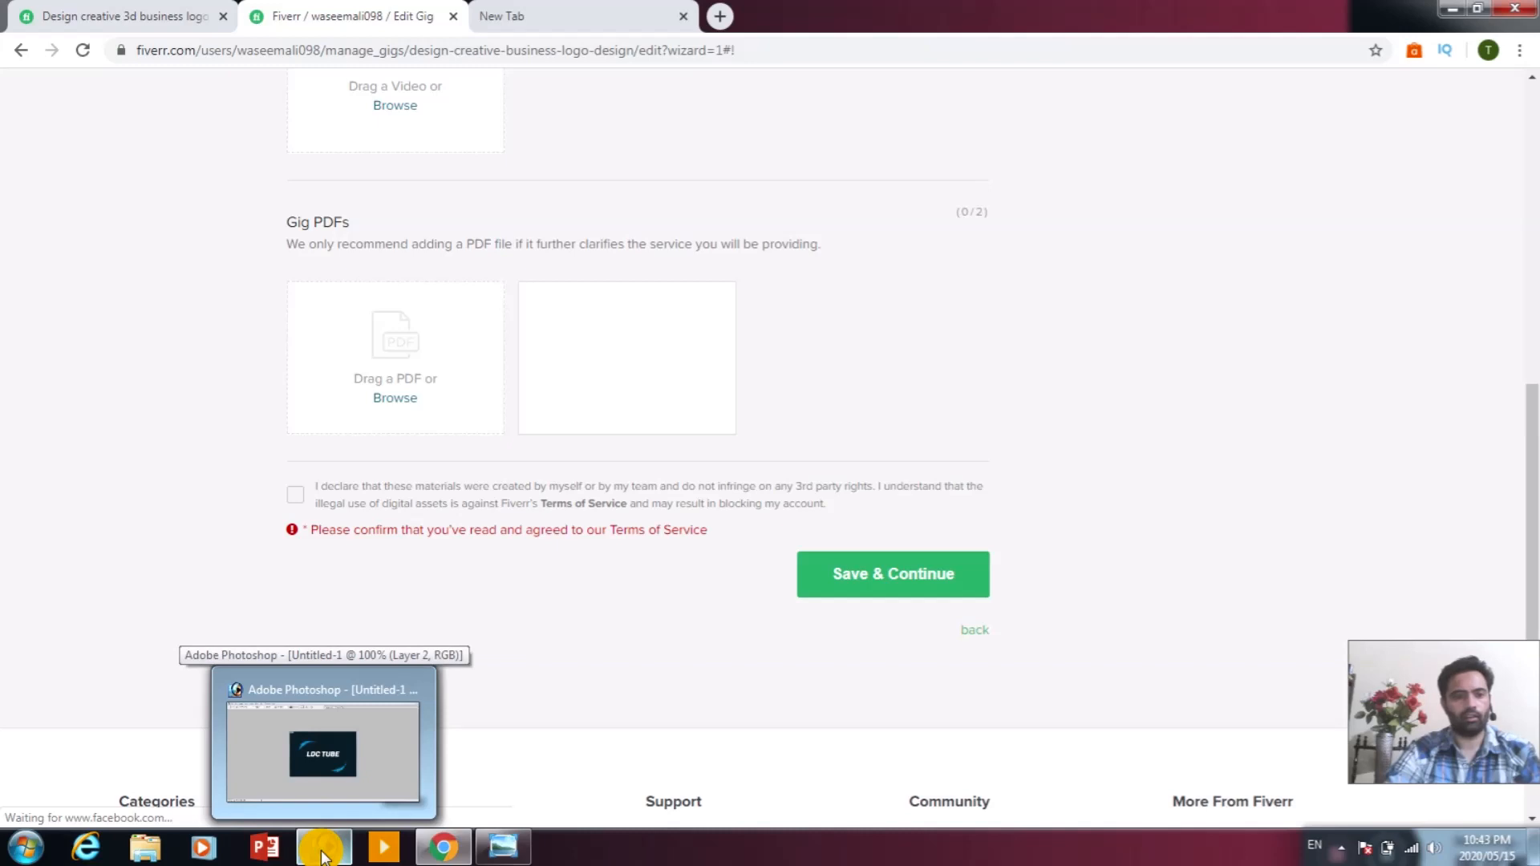
click(324, 852)
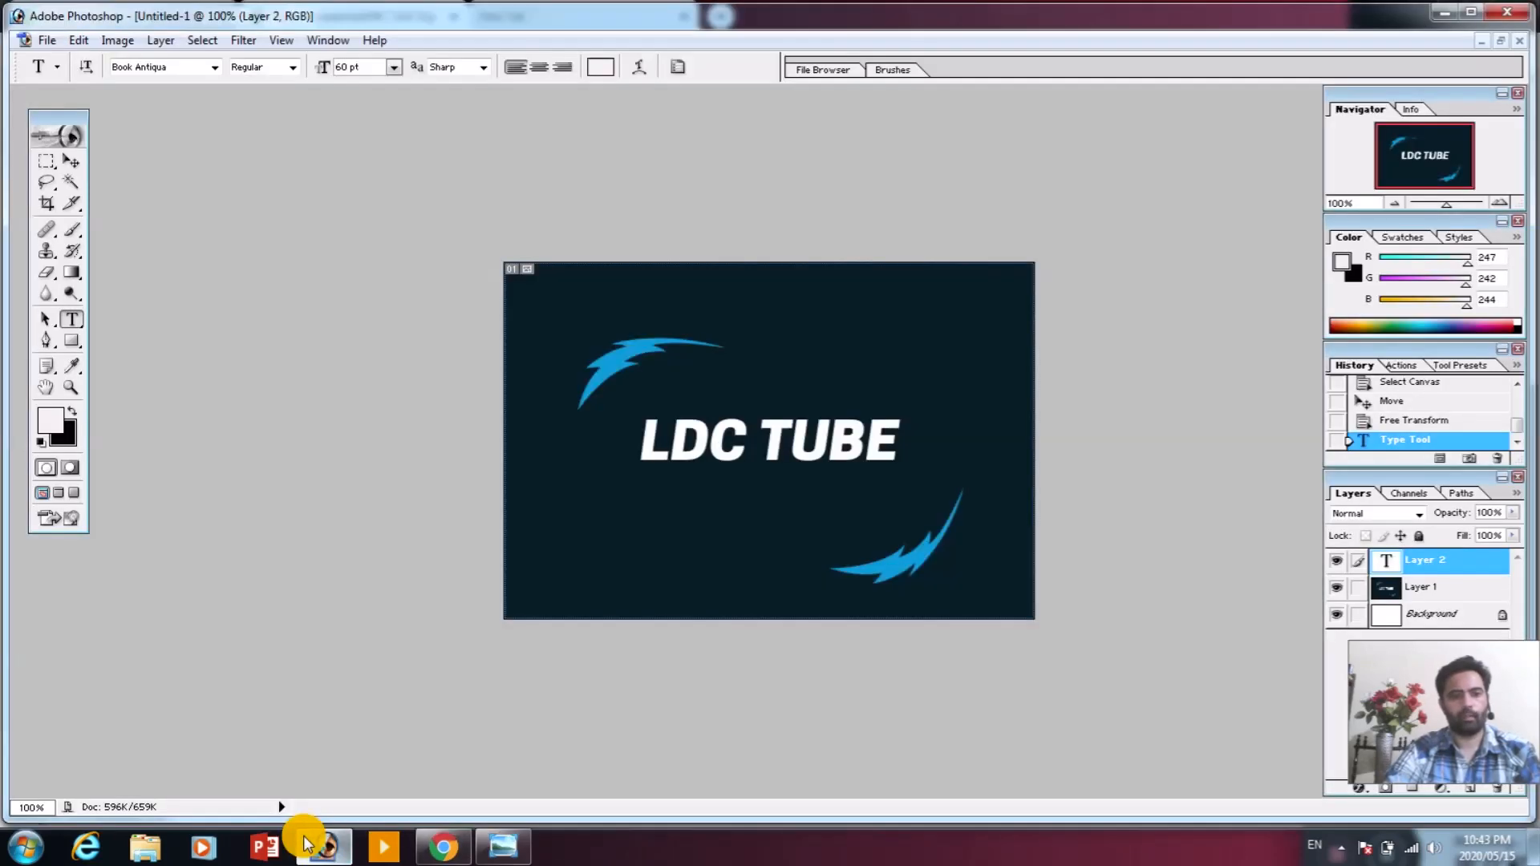
click(48, 40)
click(83, 196)
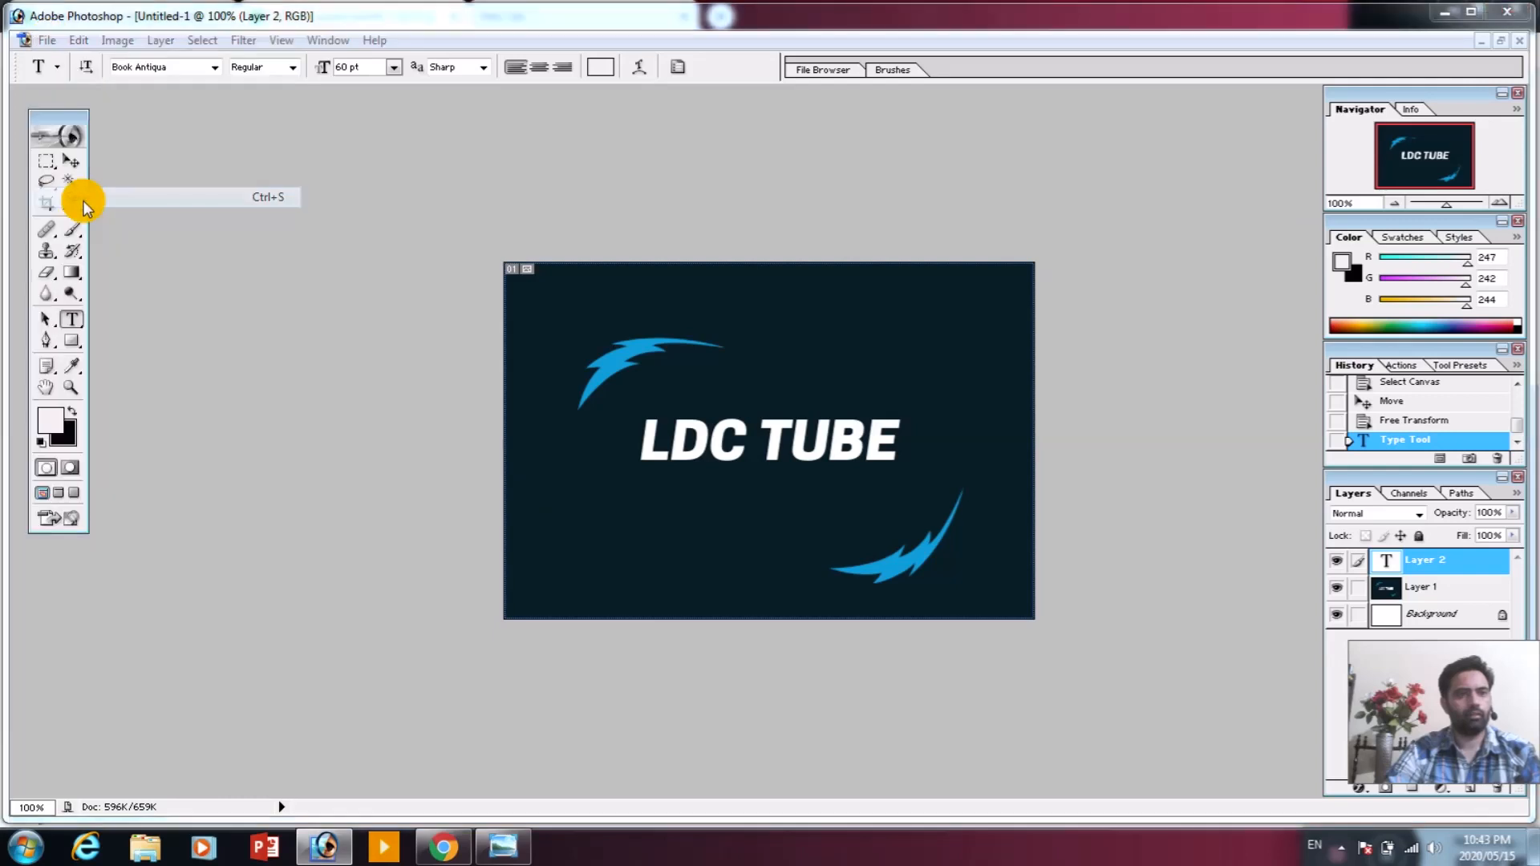
click(361, 591)
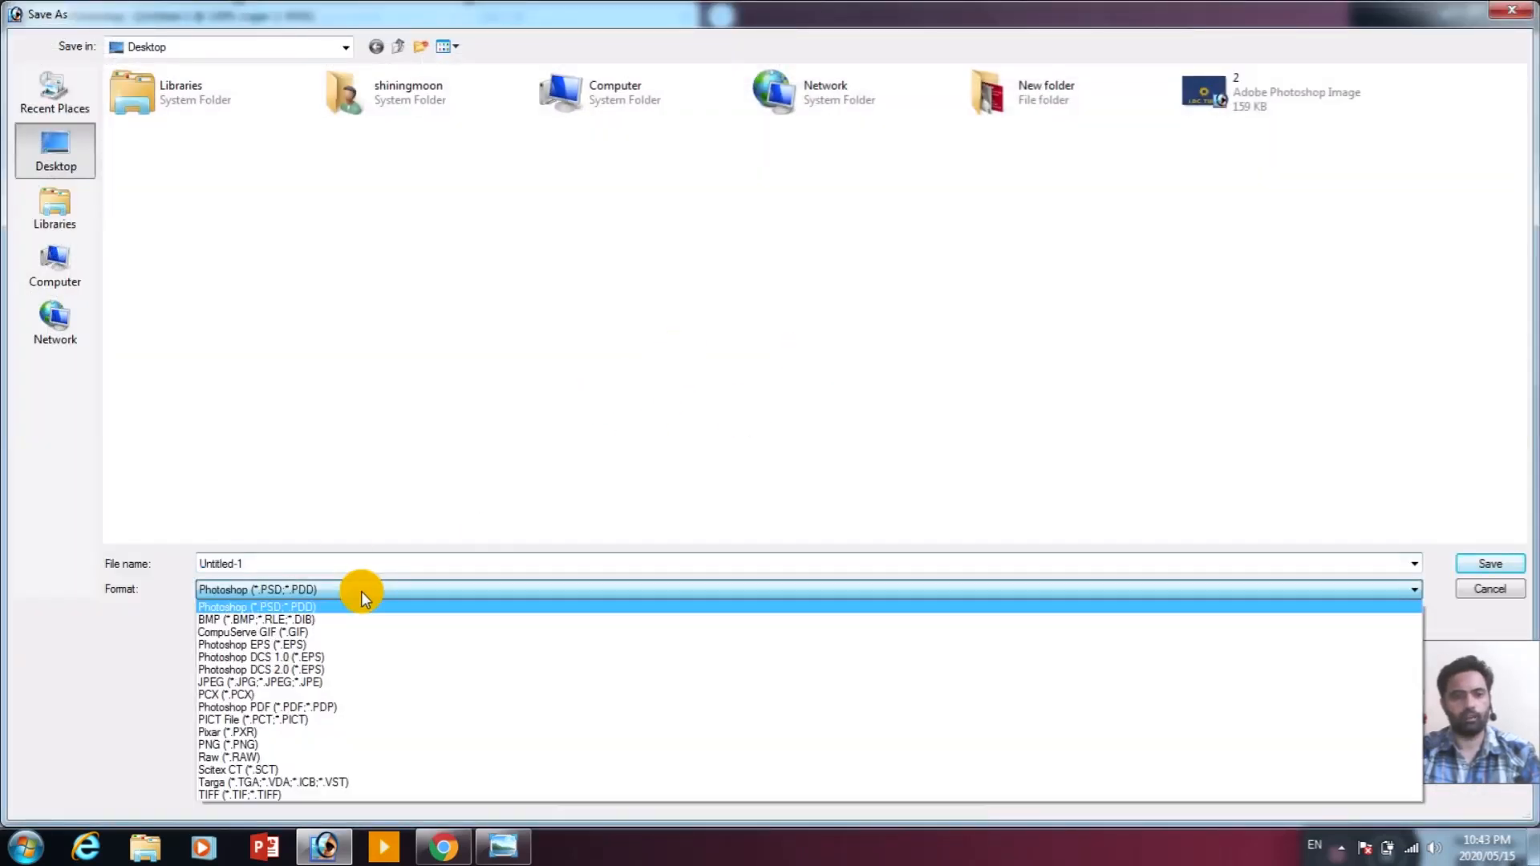
click(344, 708)
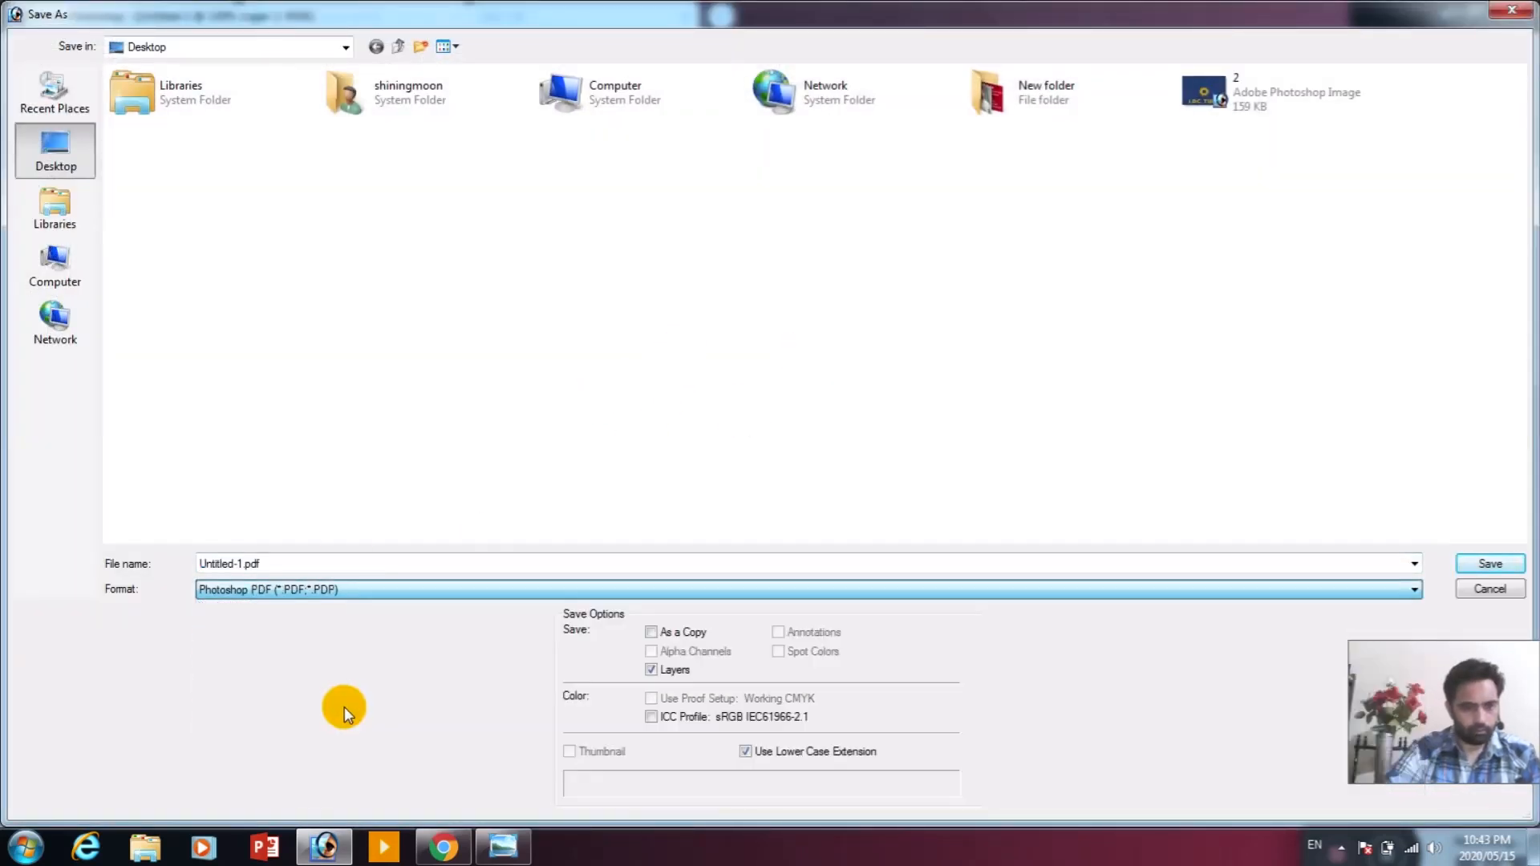
double_click(289, 562)
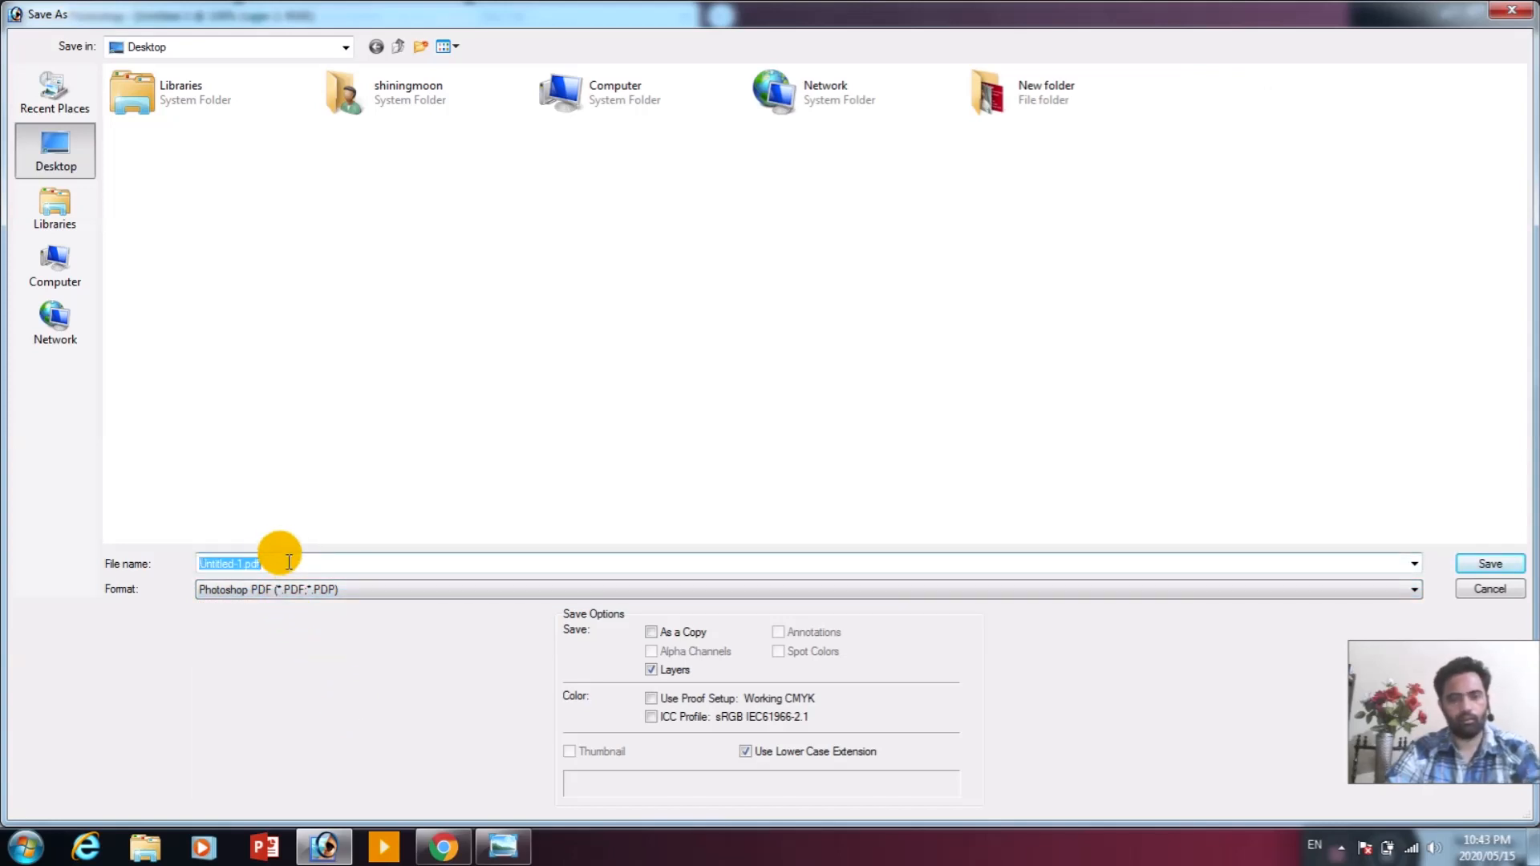
text(bo)
click(1478, 565)
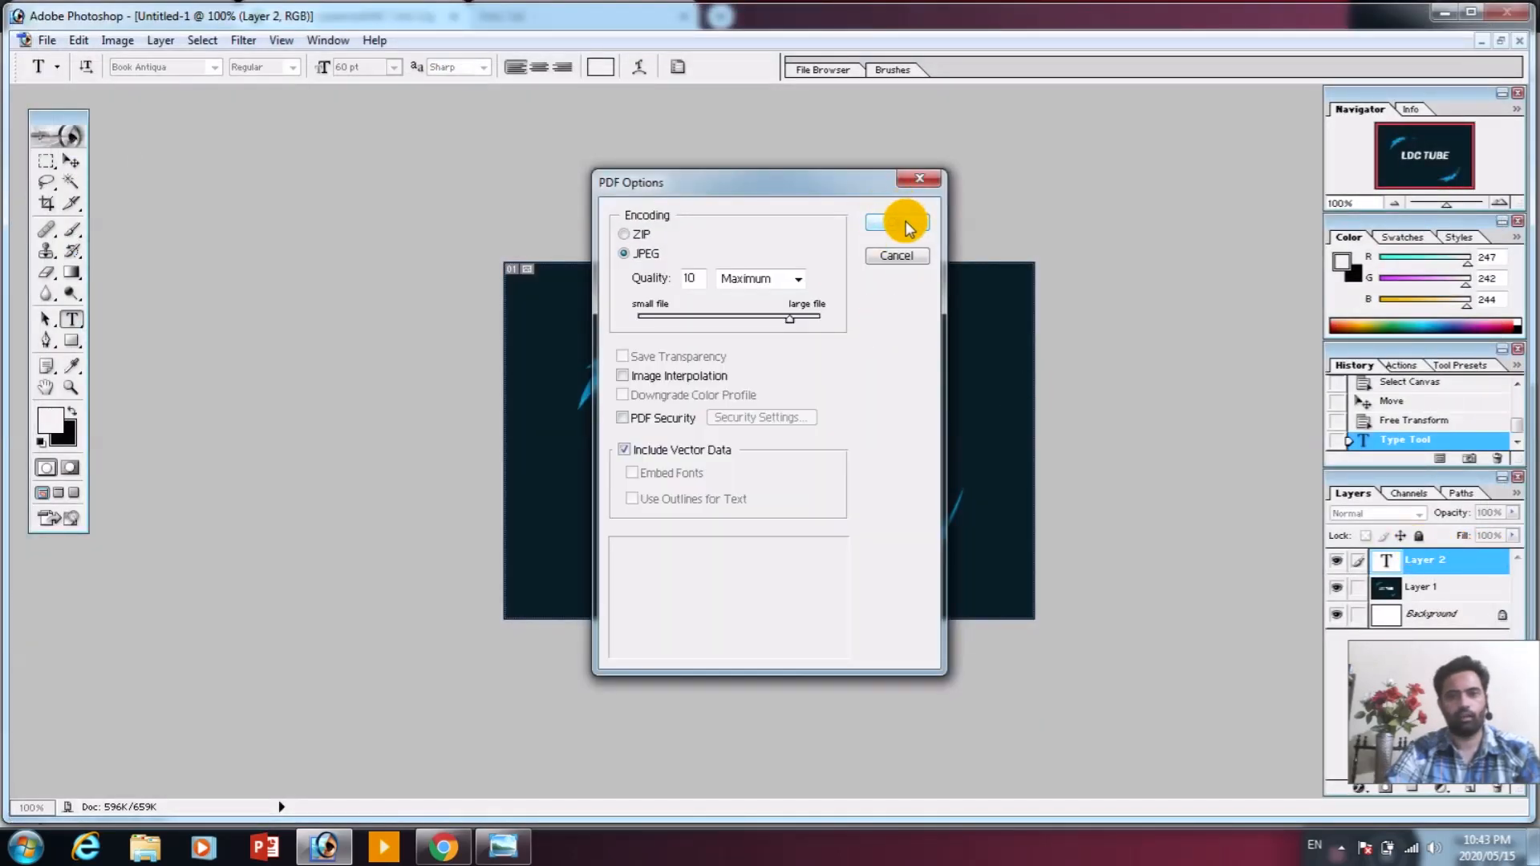
click(899, 230)
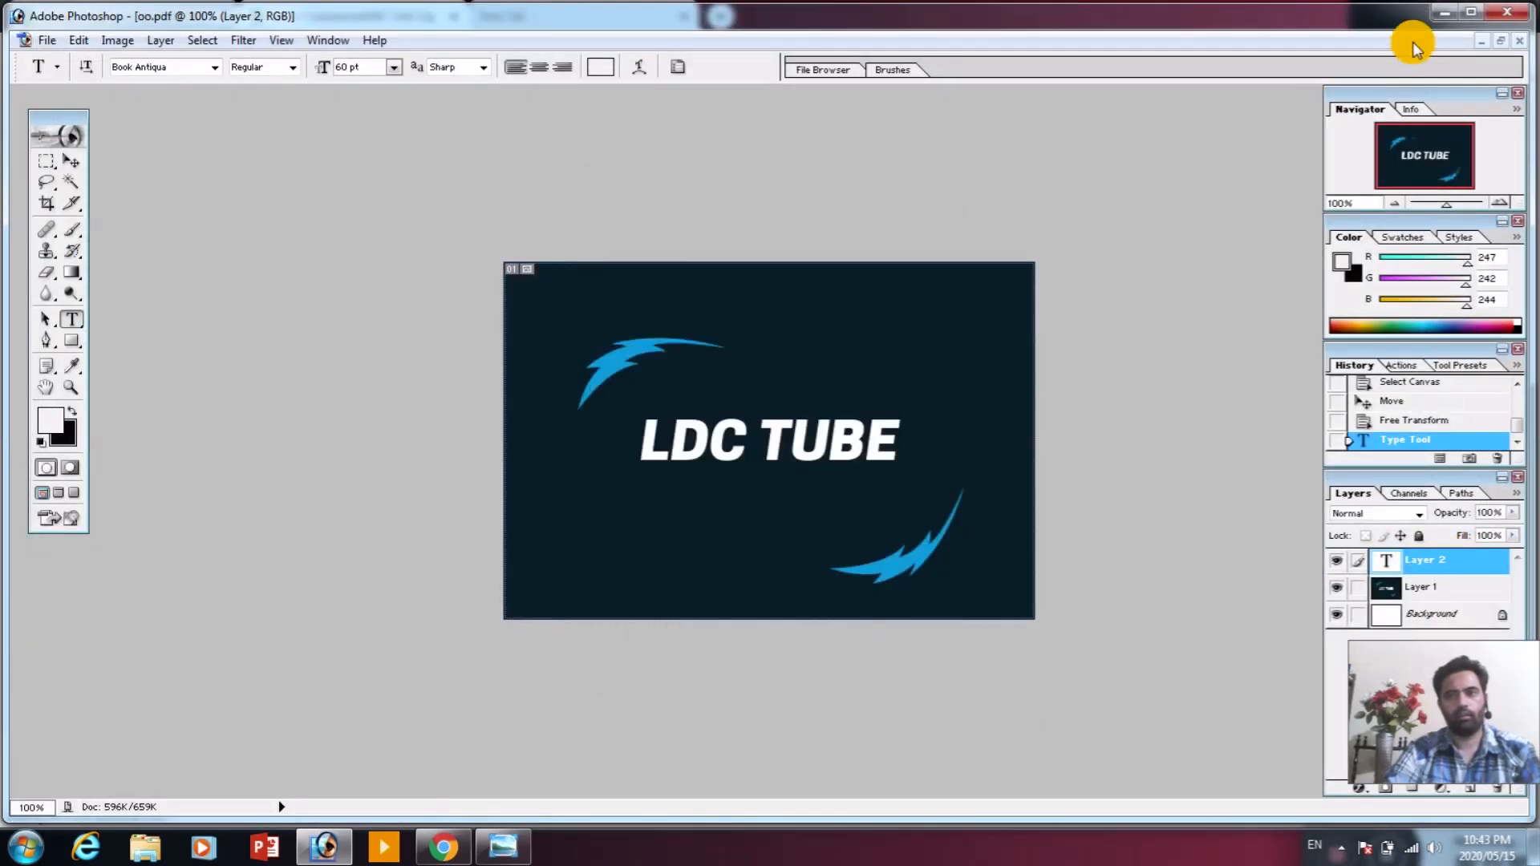
click(1444, 11)
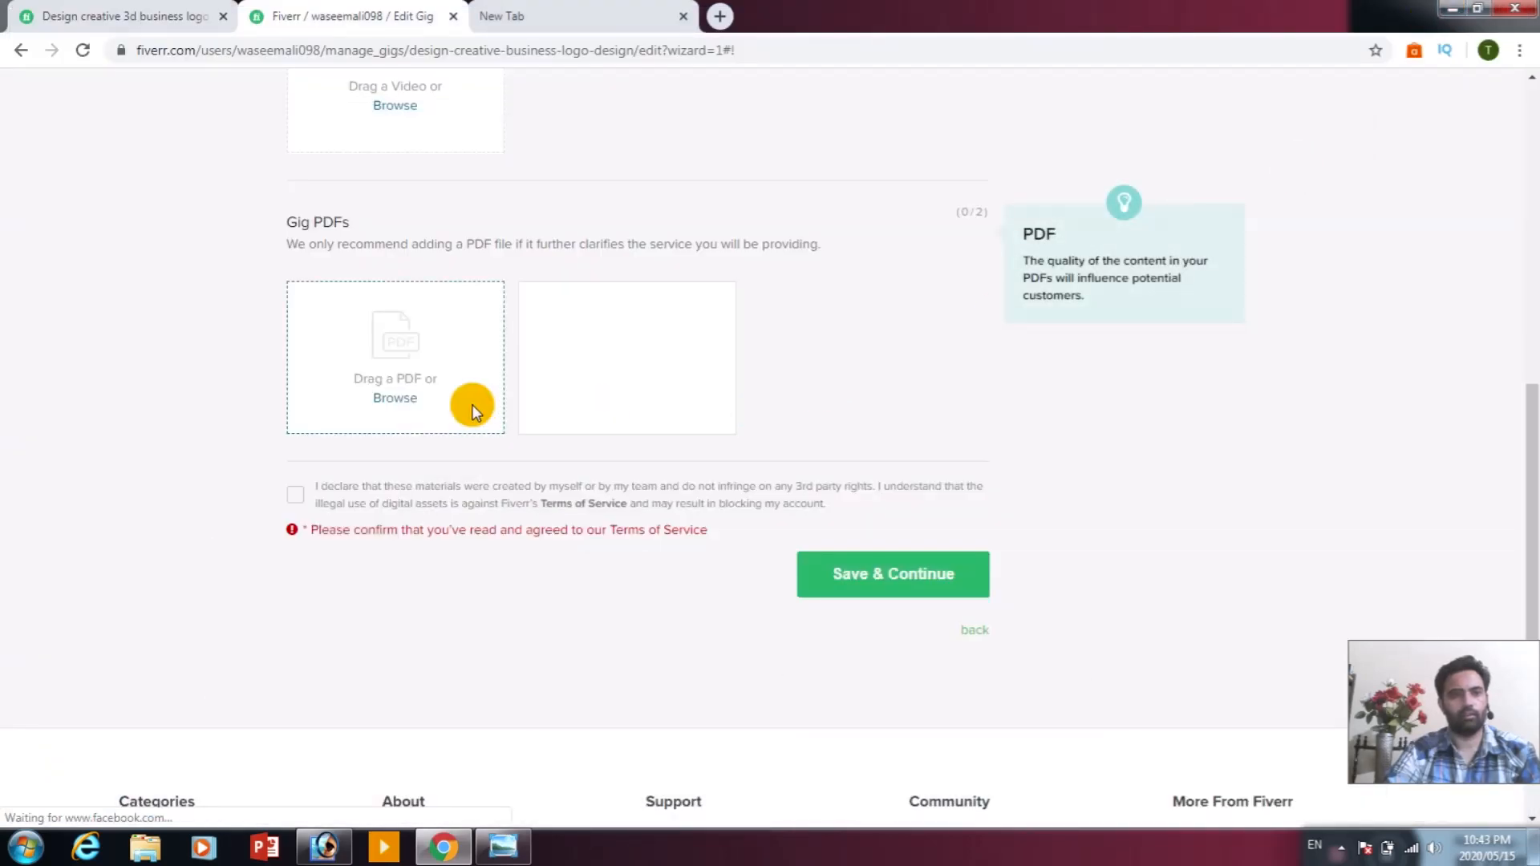
click(441, 413)
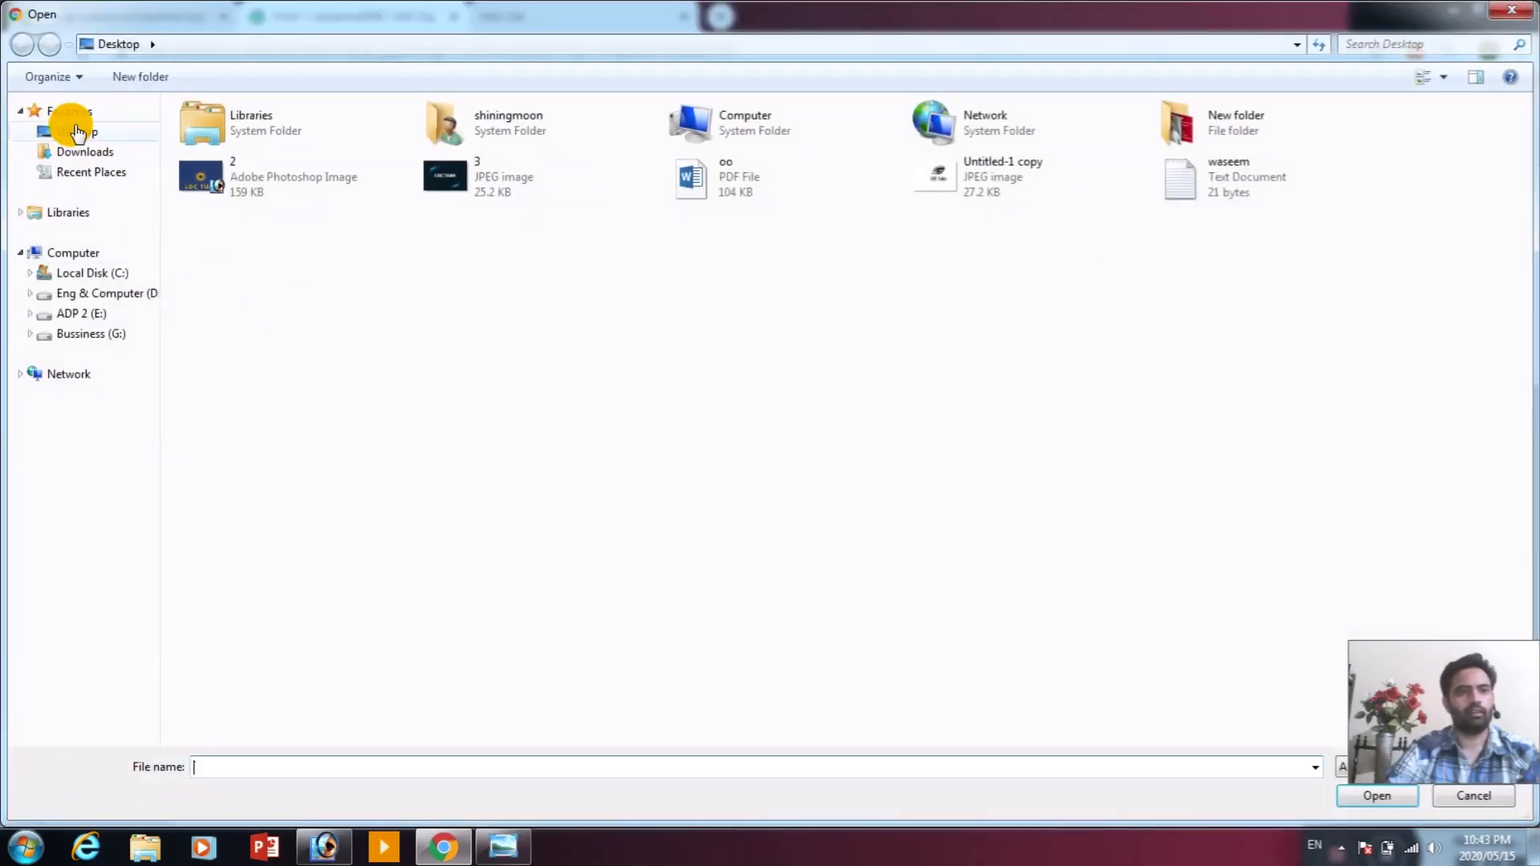
click(77, 130)
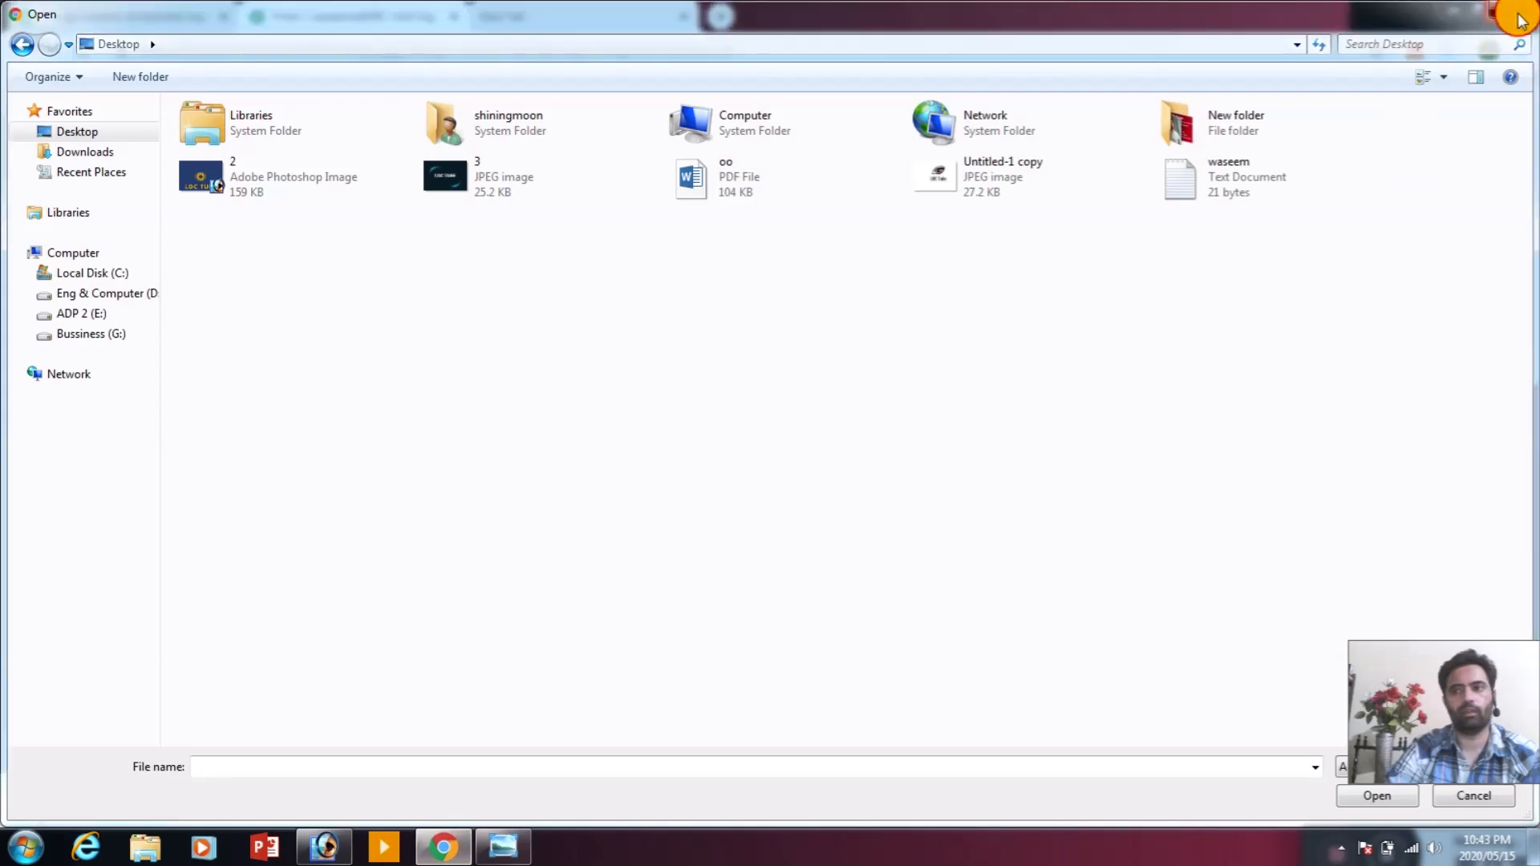
click(1493, 11)
click(1457, 18)
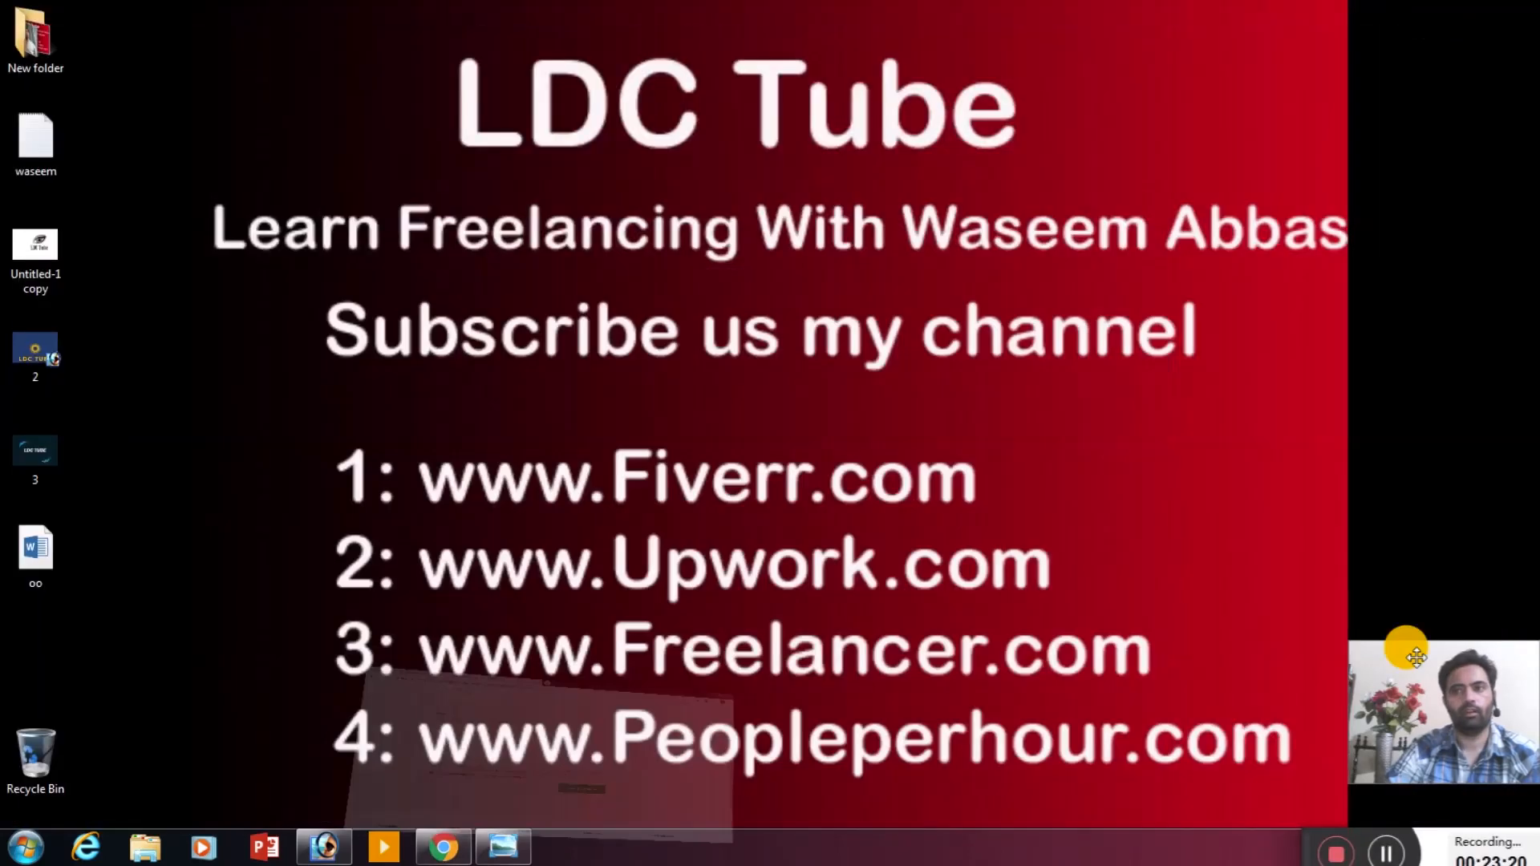
click(1388, 854)
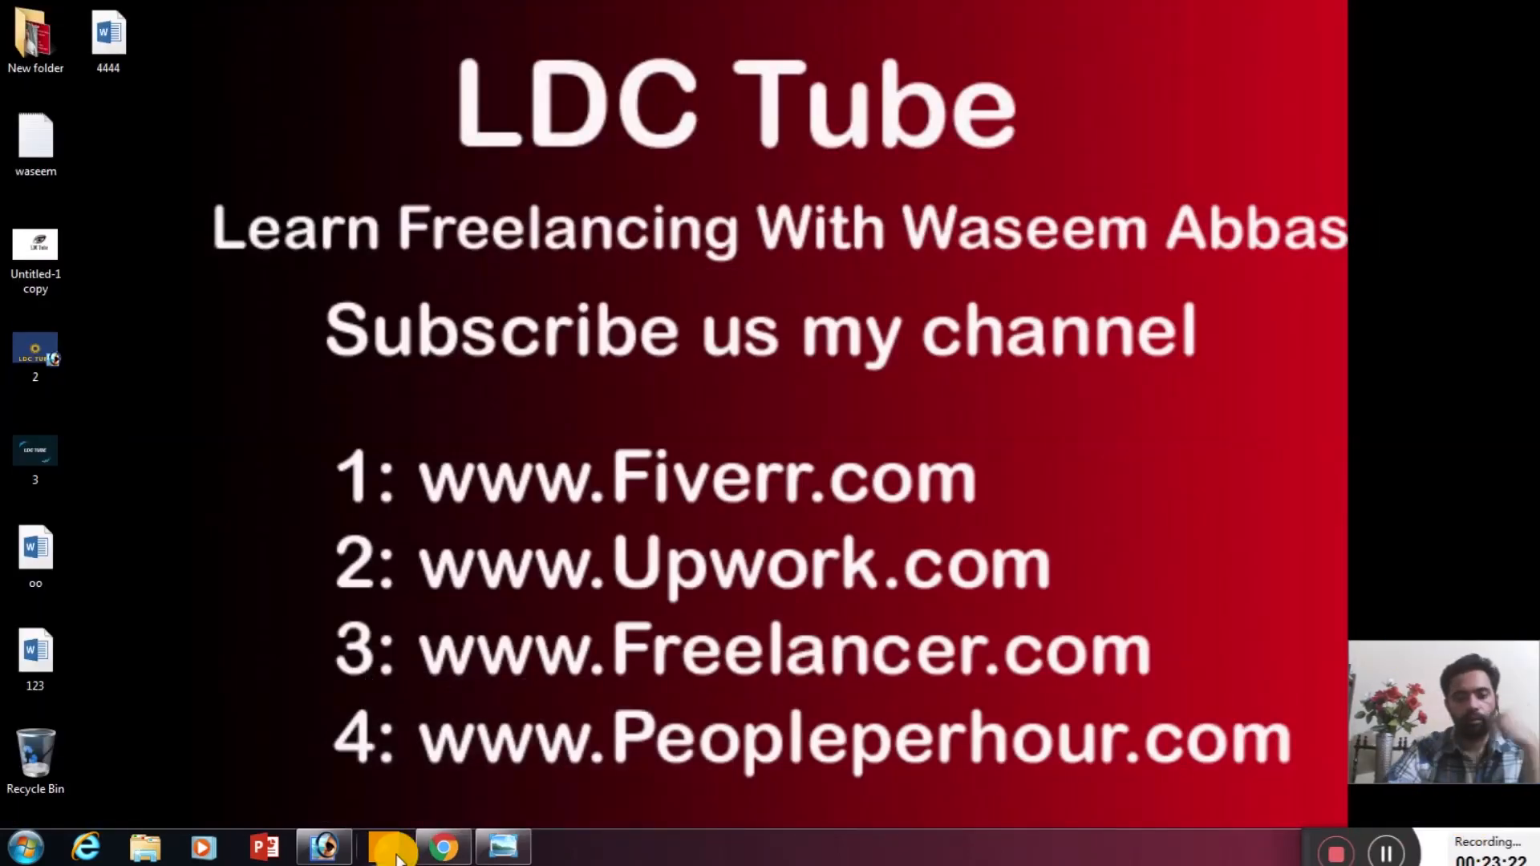
Switch back to Chrome and save the gig gallery without a video or PDF, continuing to the Publish stage.
click(443, 848)
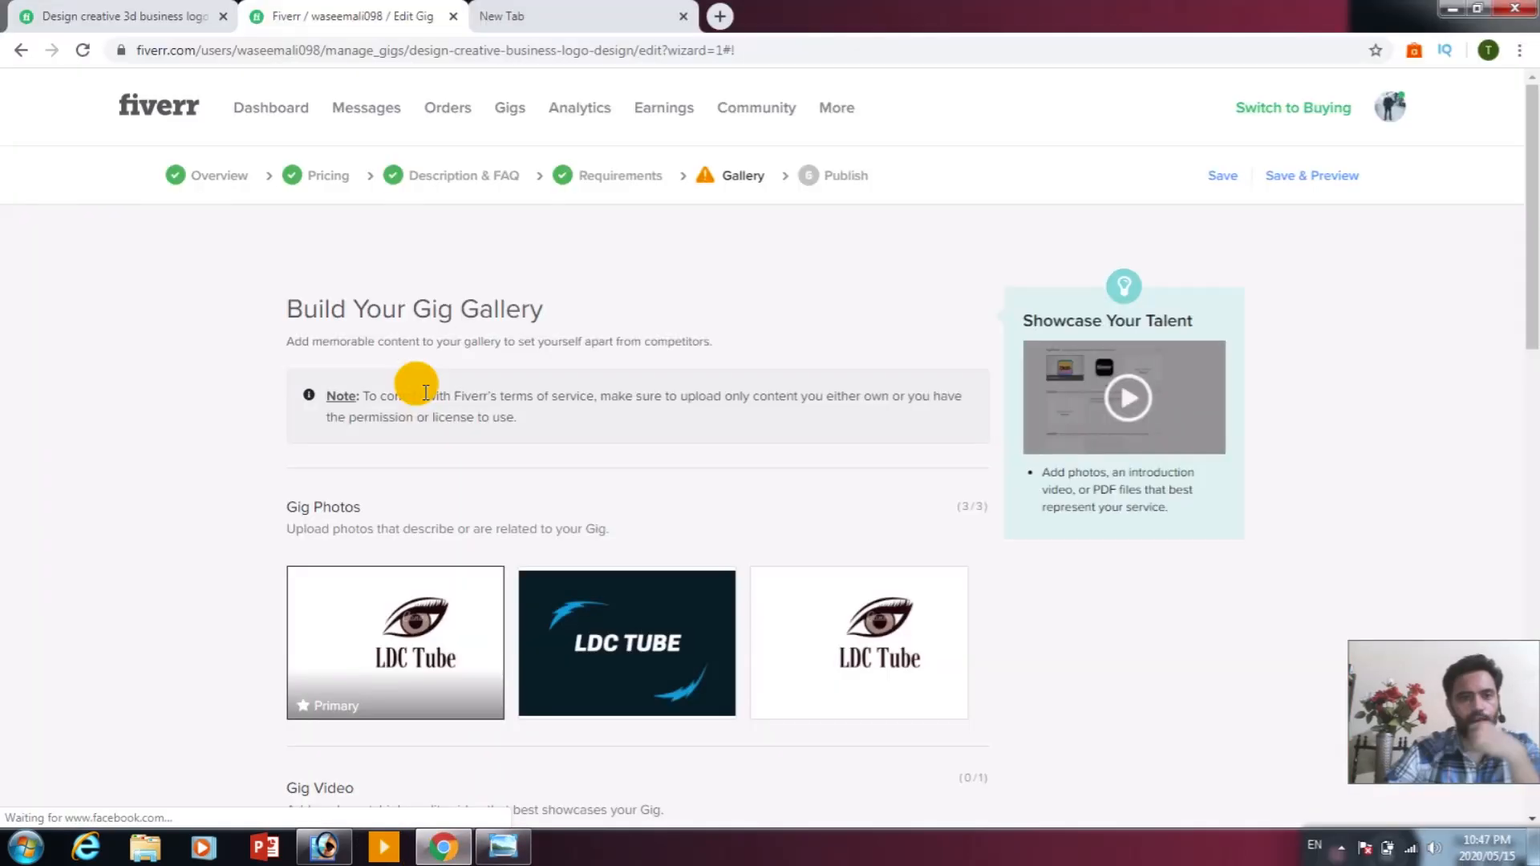
scroll(686, 499, down, 3)
scroll(752, 501, down, 10)
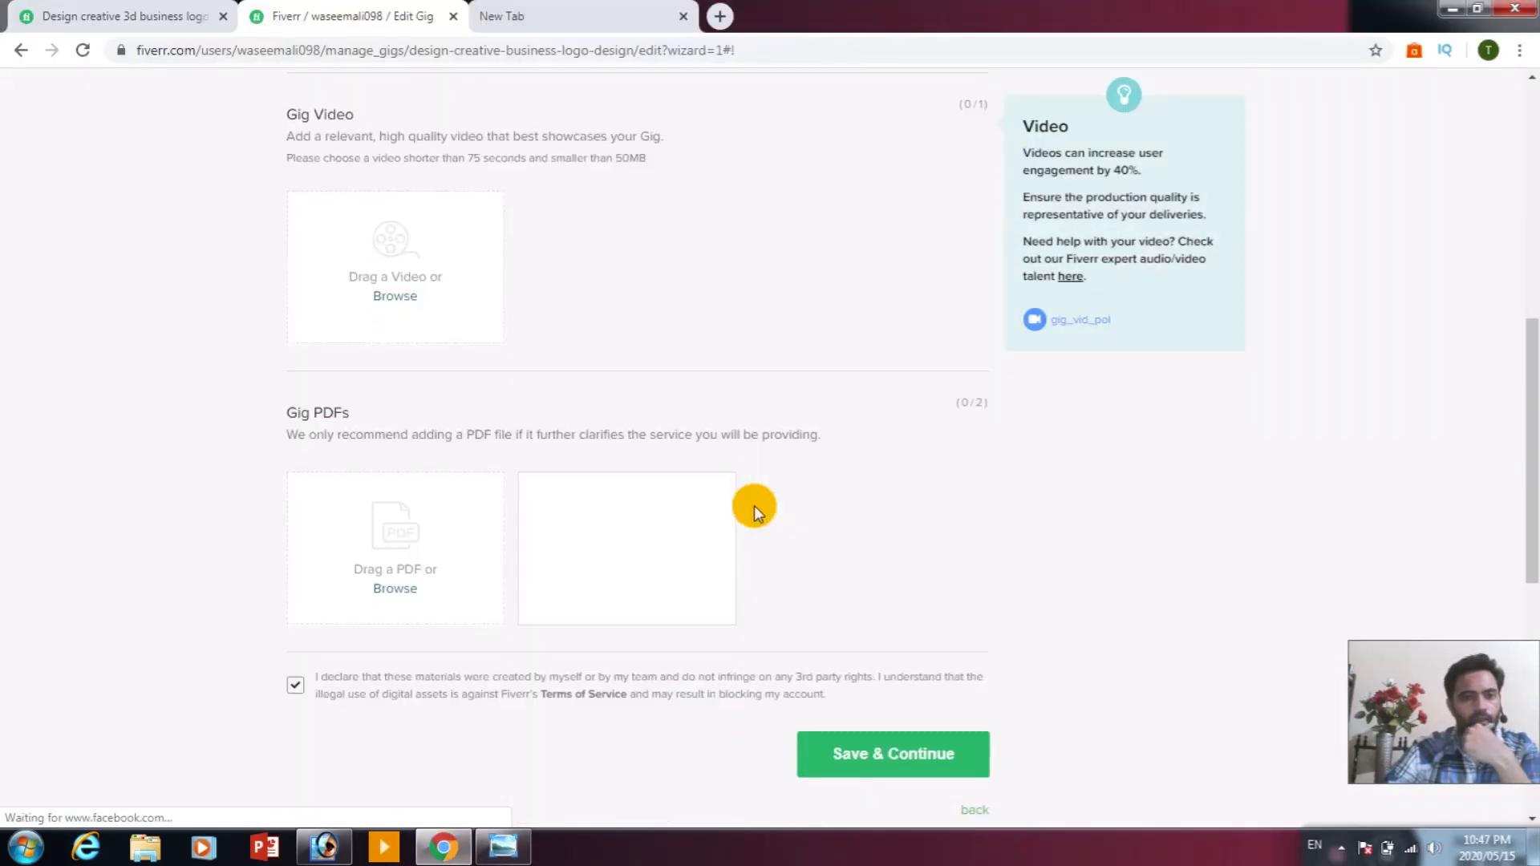
scroll(778, 470, up, 5)
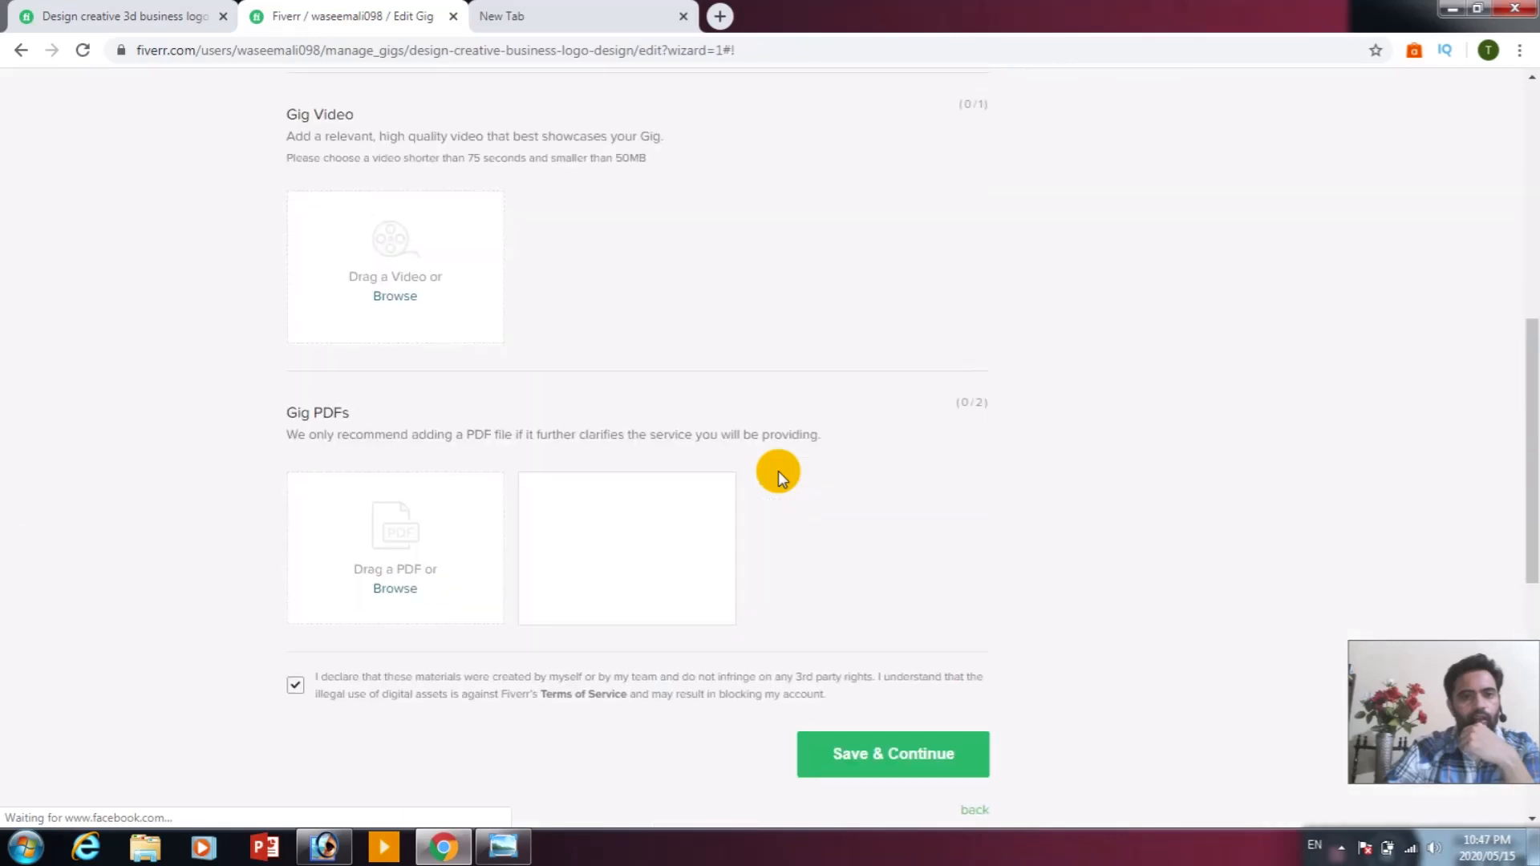
scroll(401, 628, down, 3)
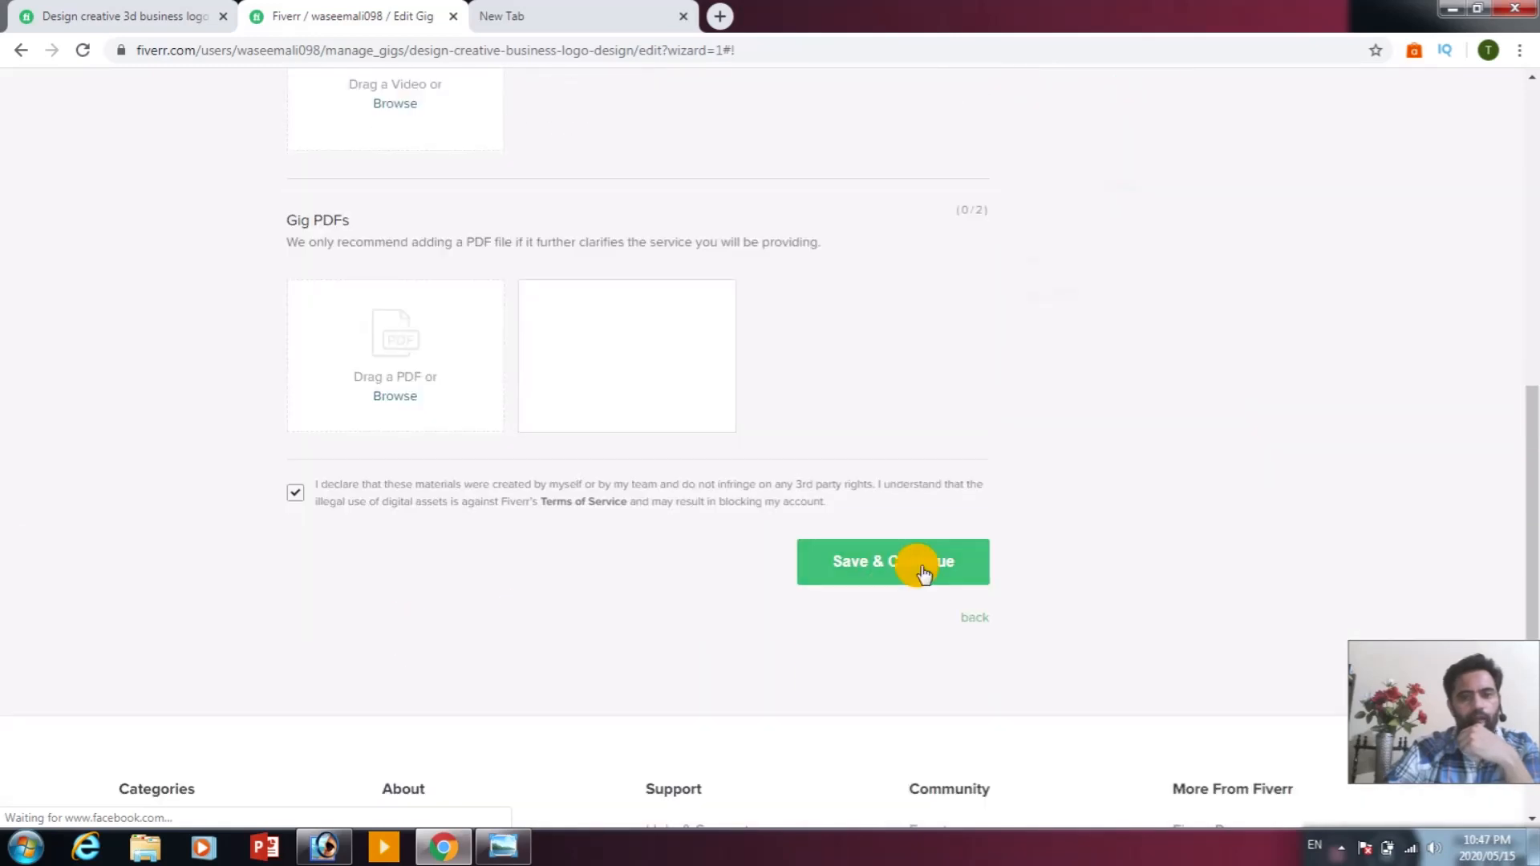
click(865, 571)
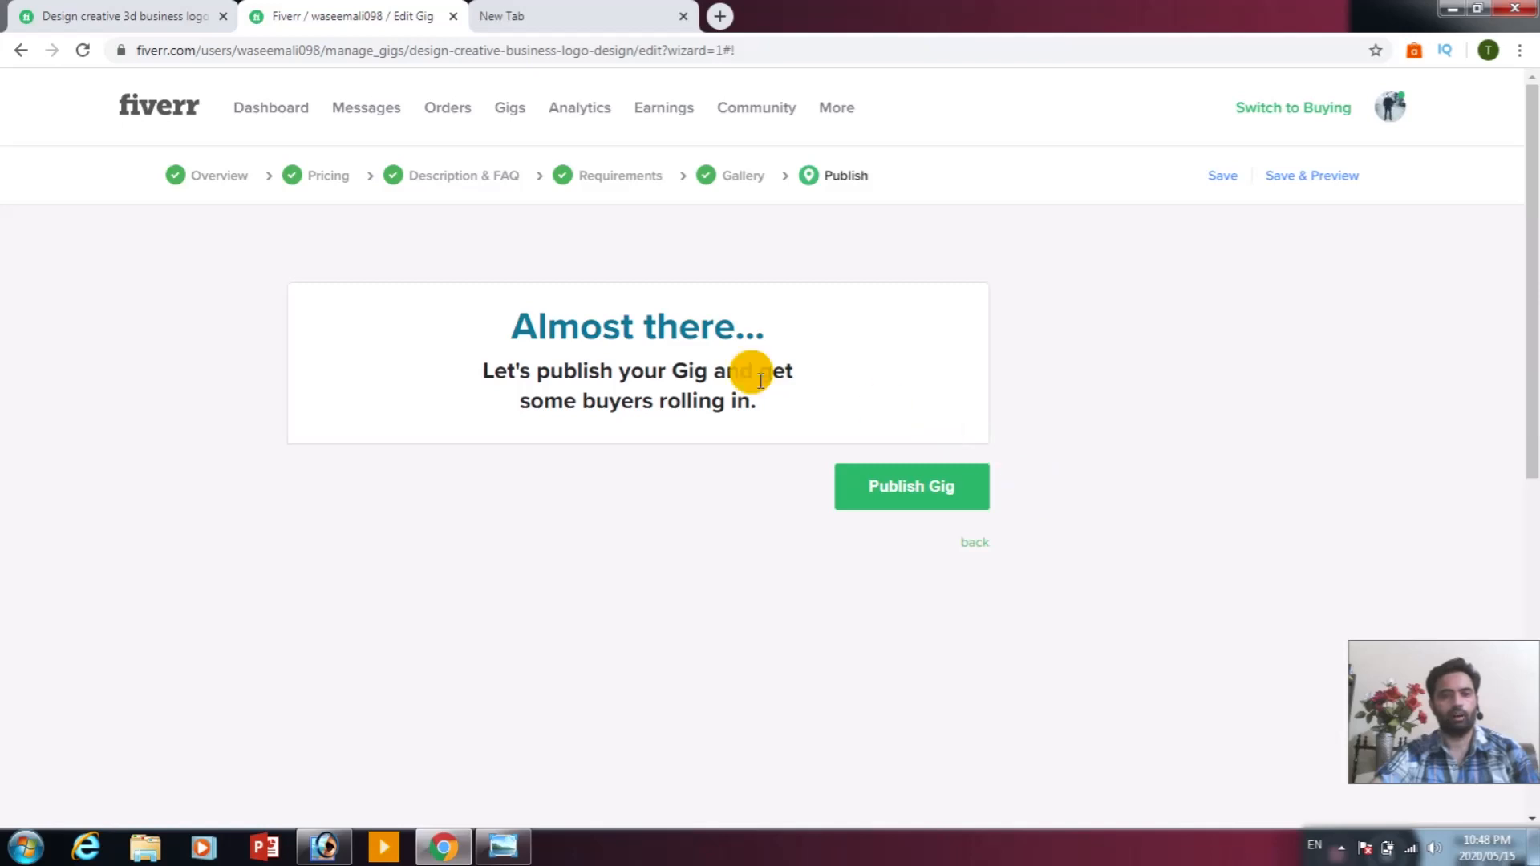
Publish the gig, look over the sharing and course suggestions, and finish the gig wizard.
click(921, 500)
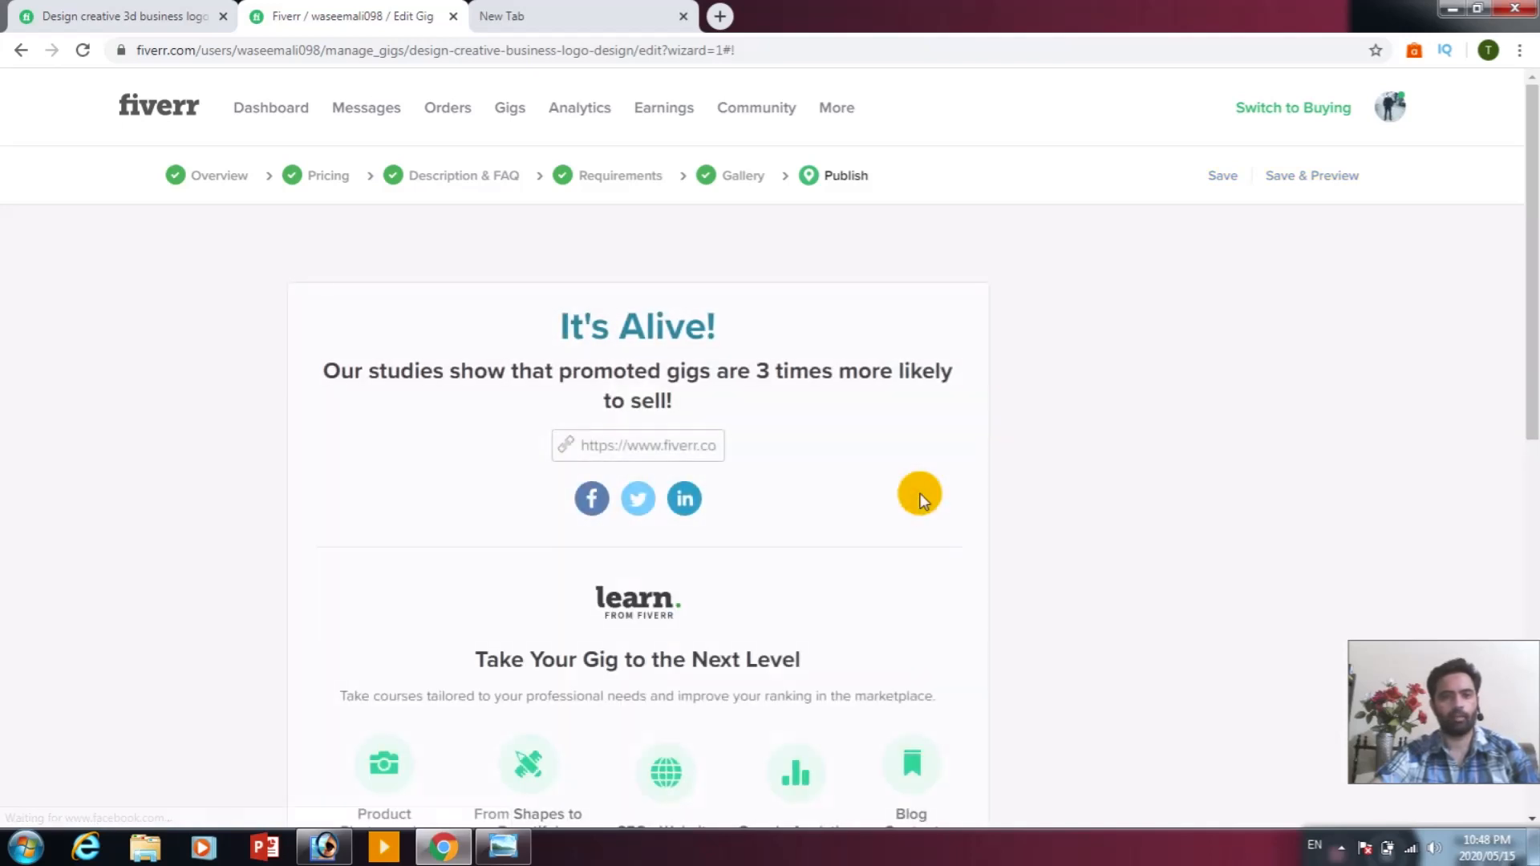
scroll(917, 493, down, 3)
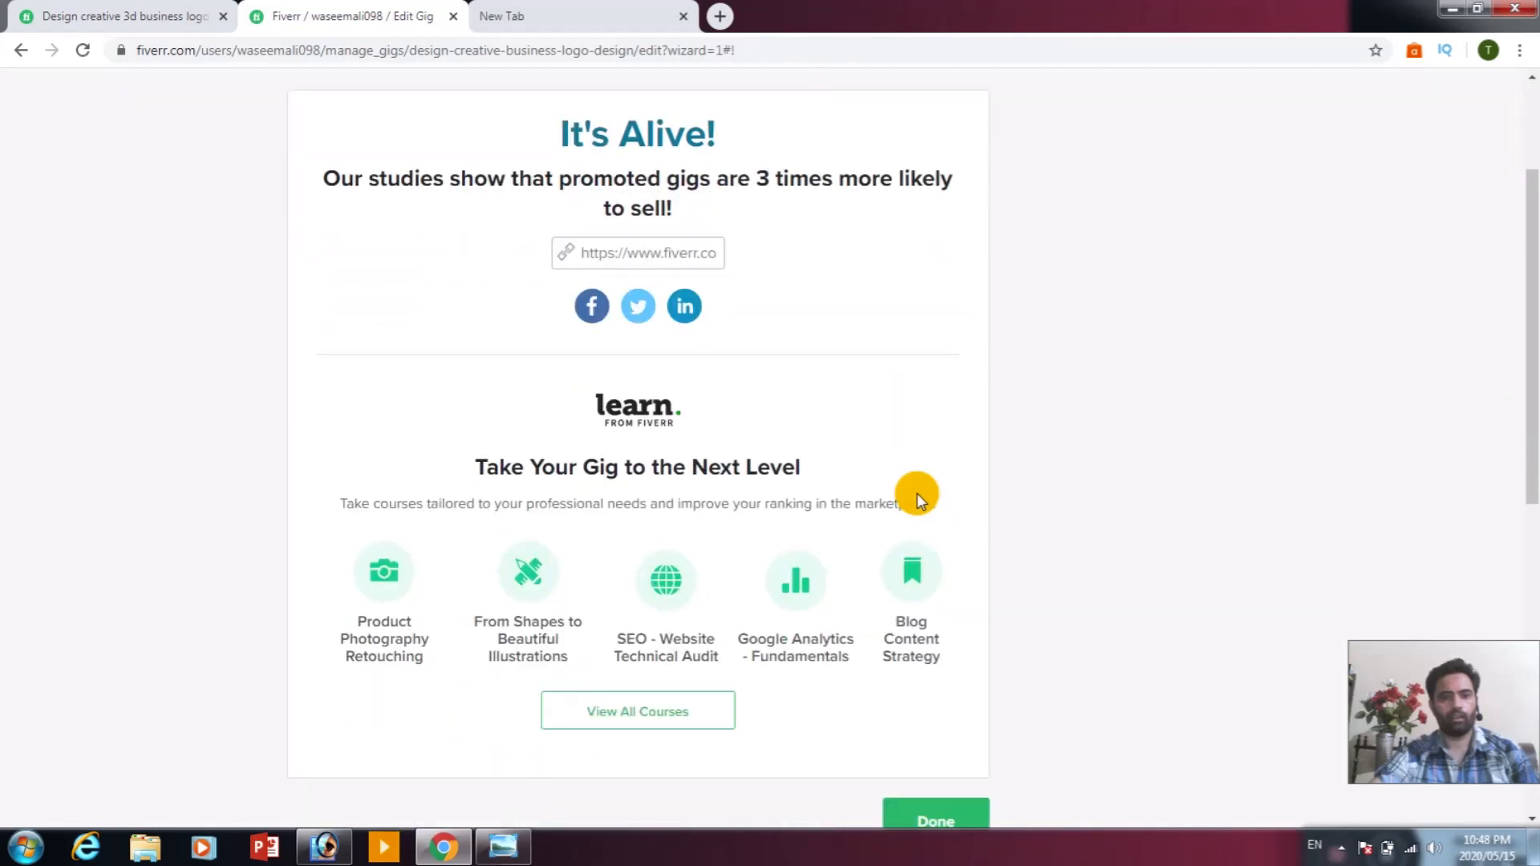
scroll(917, 493, down, 1)
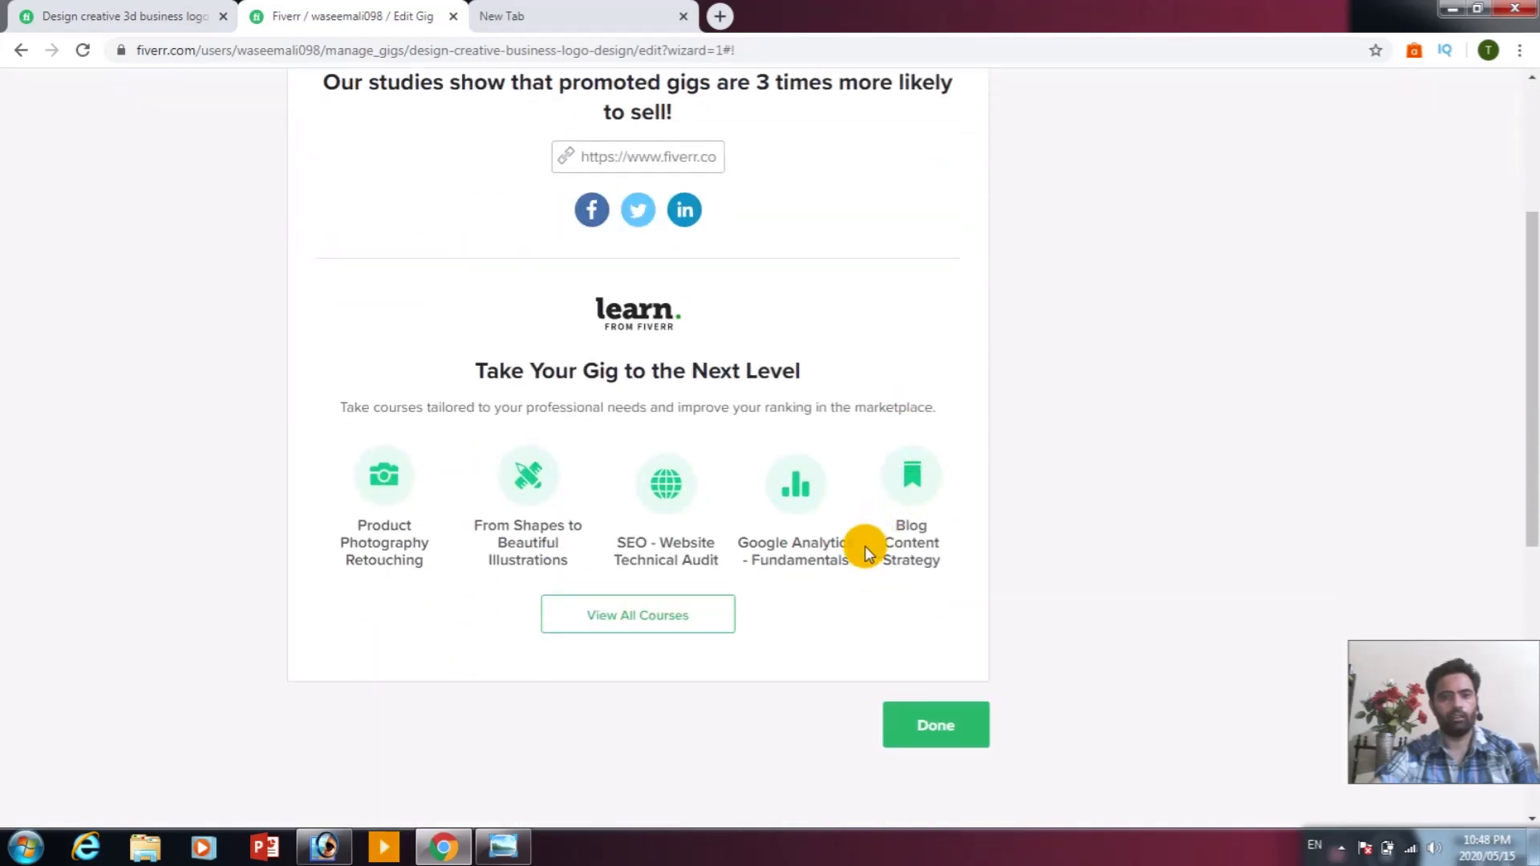
scroll(653, 292, up, 3)
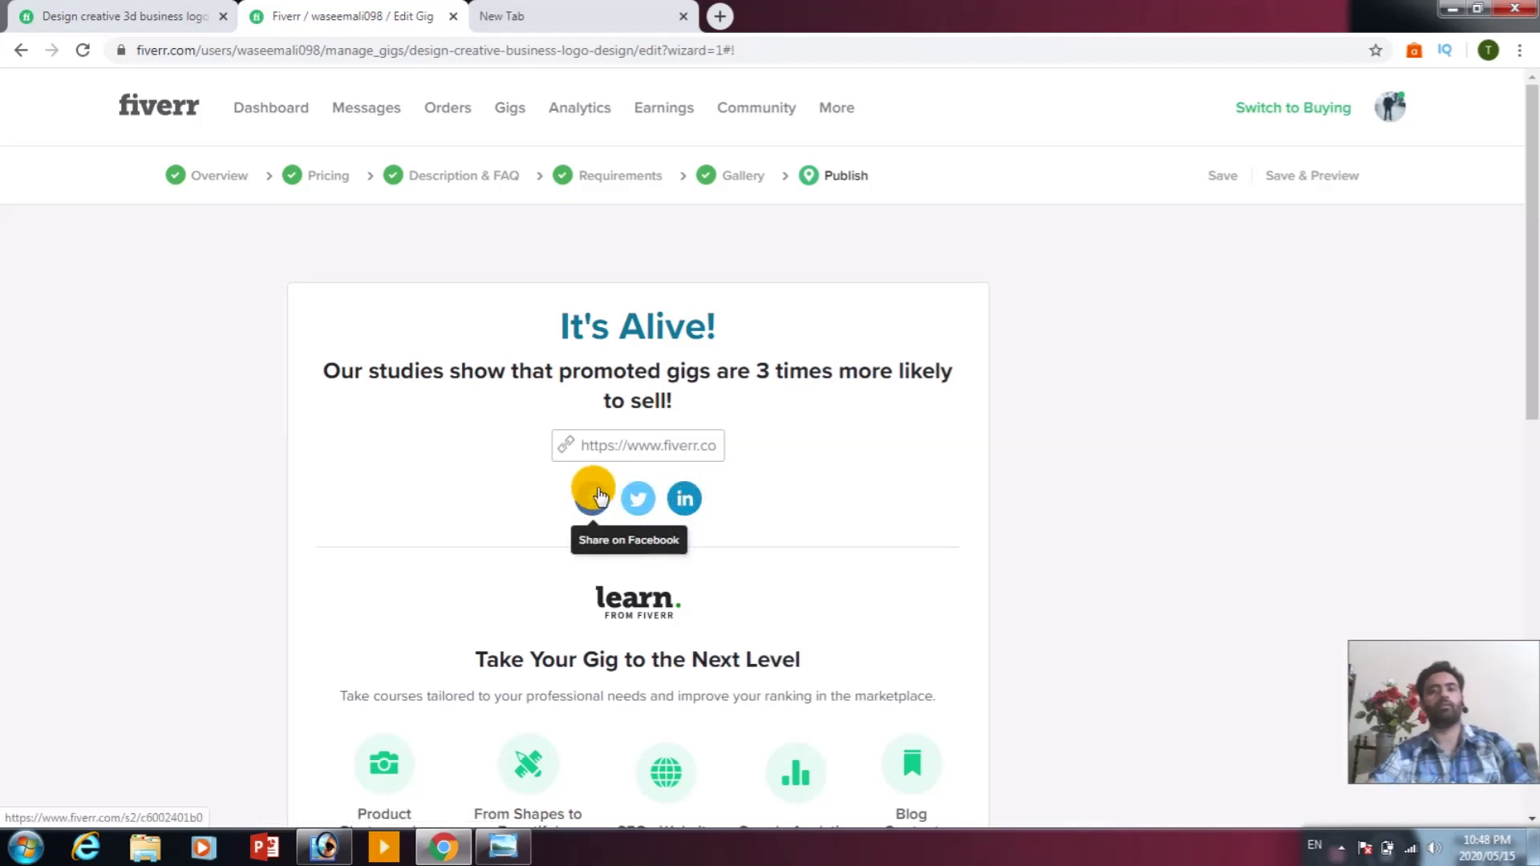
scroll(766, 464, down, 2)
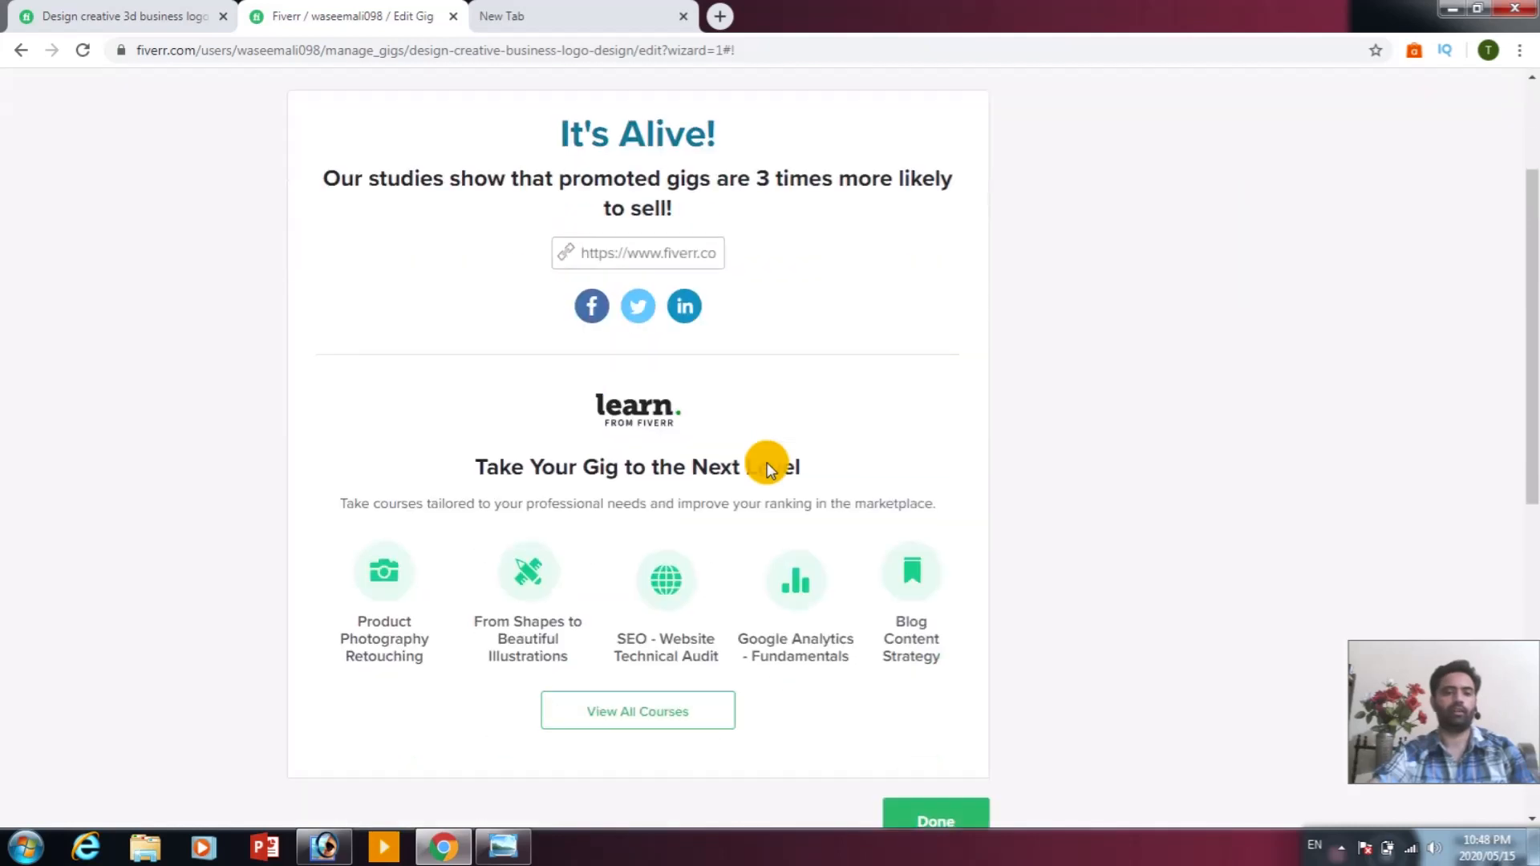
scroll(794, 536, down, 1)
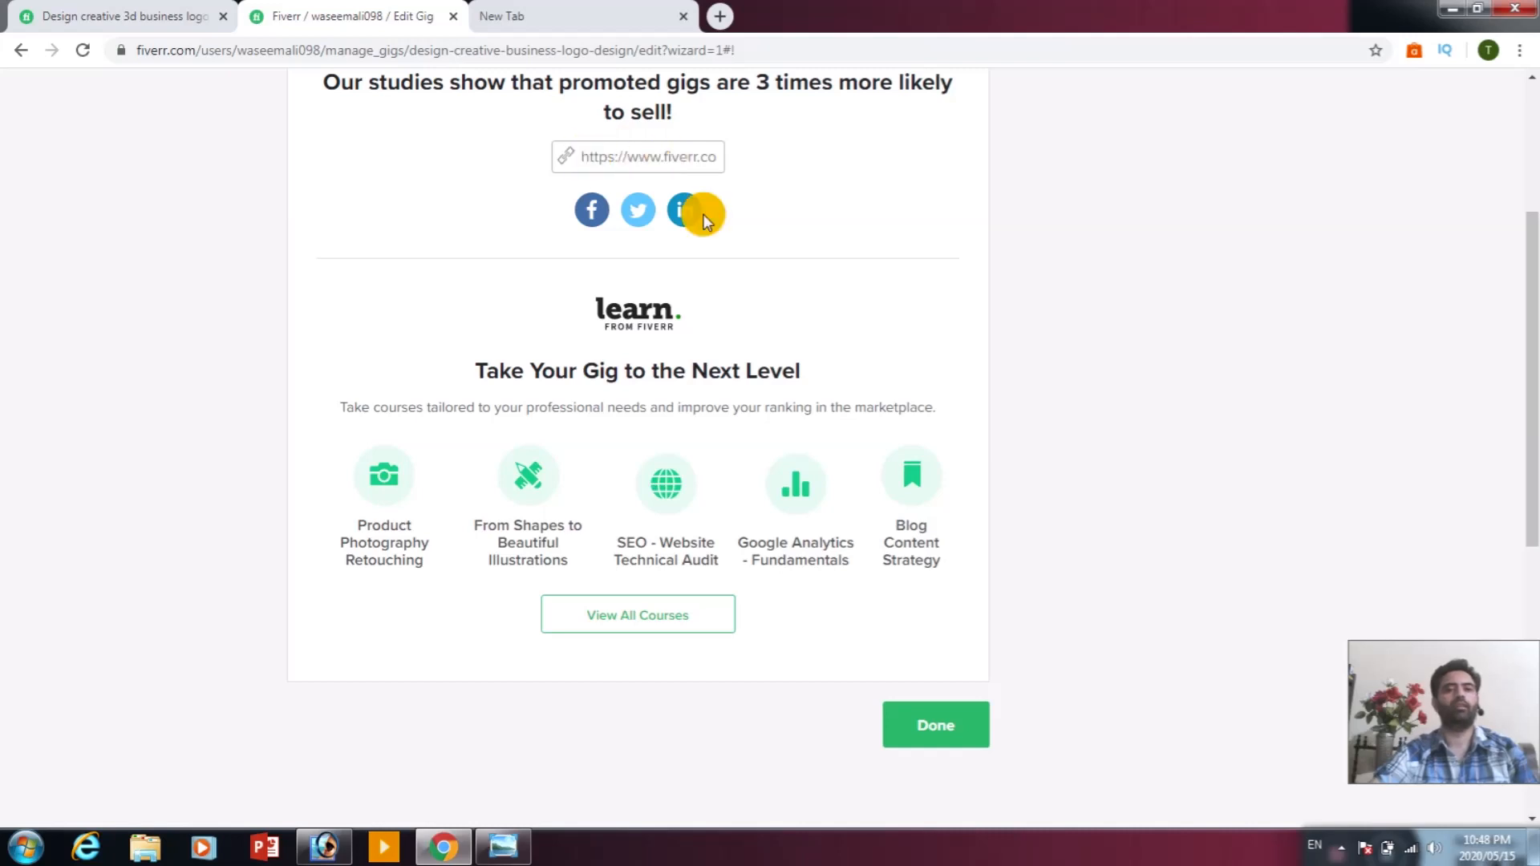
click(941, 730)
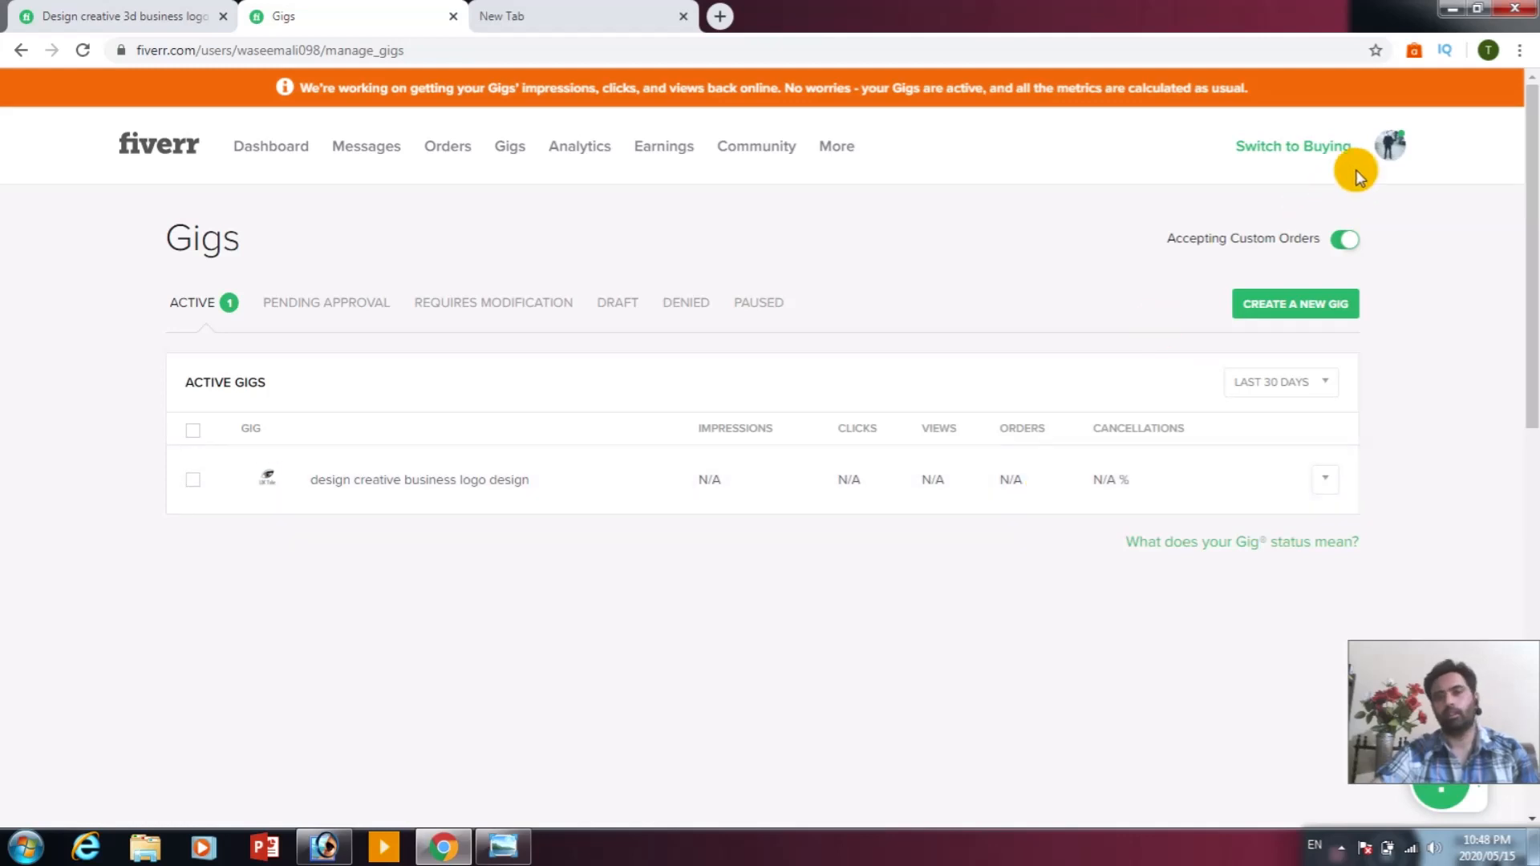
Go to the seller profile and open the active gig "I will design creative business logo design".
click(1390, 144)
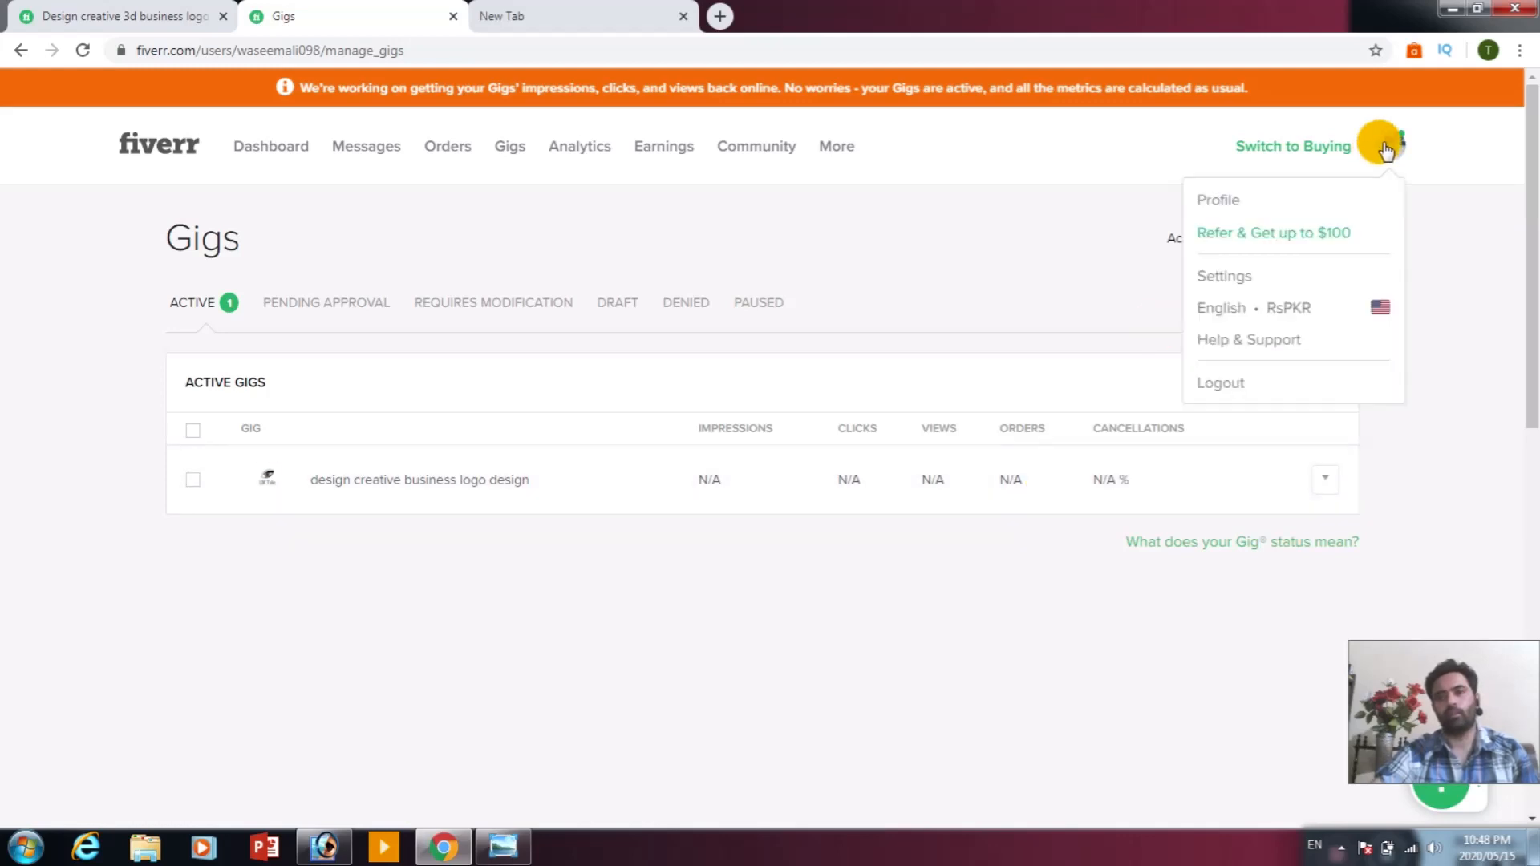
click(1217, 213)
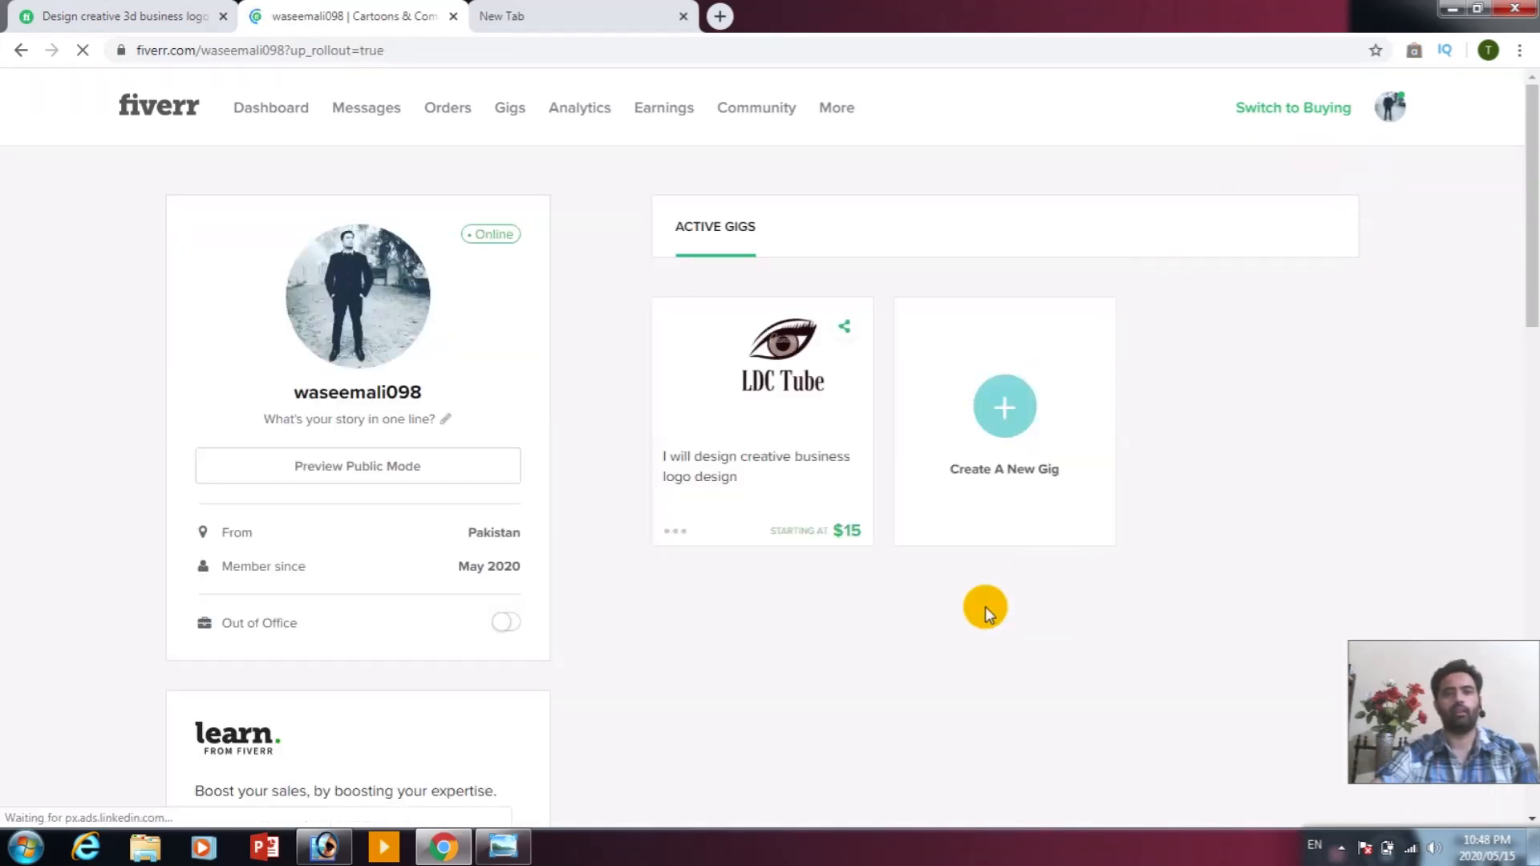
drag(636, 287, 811, 327)
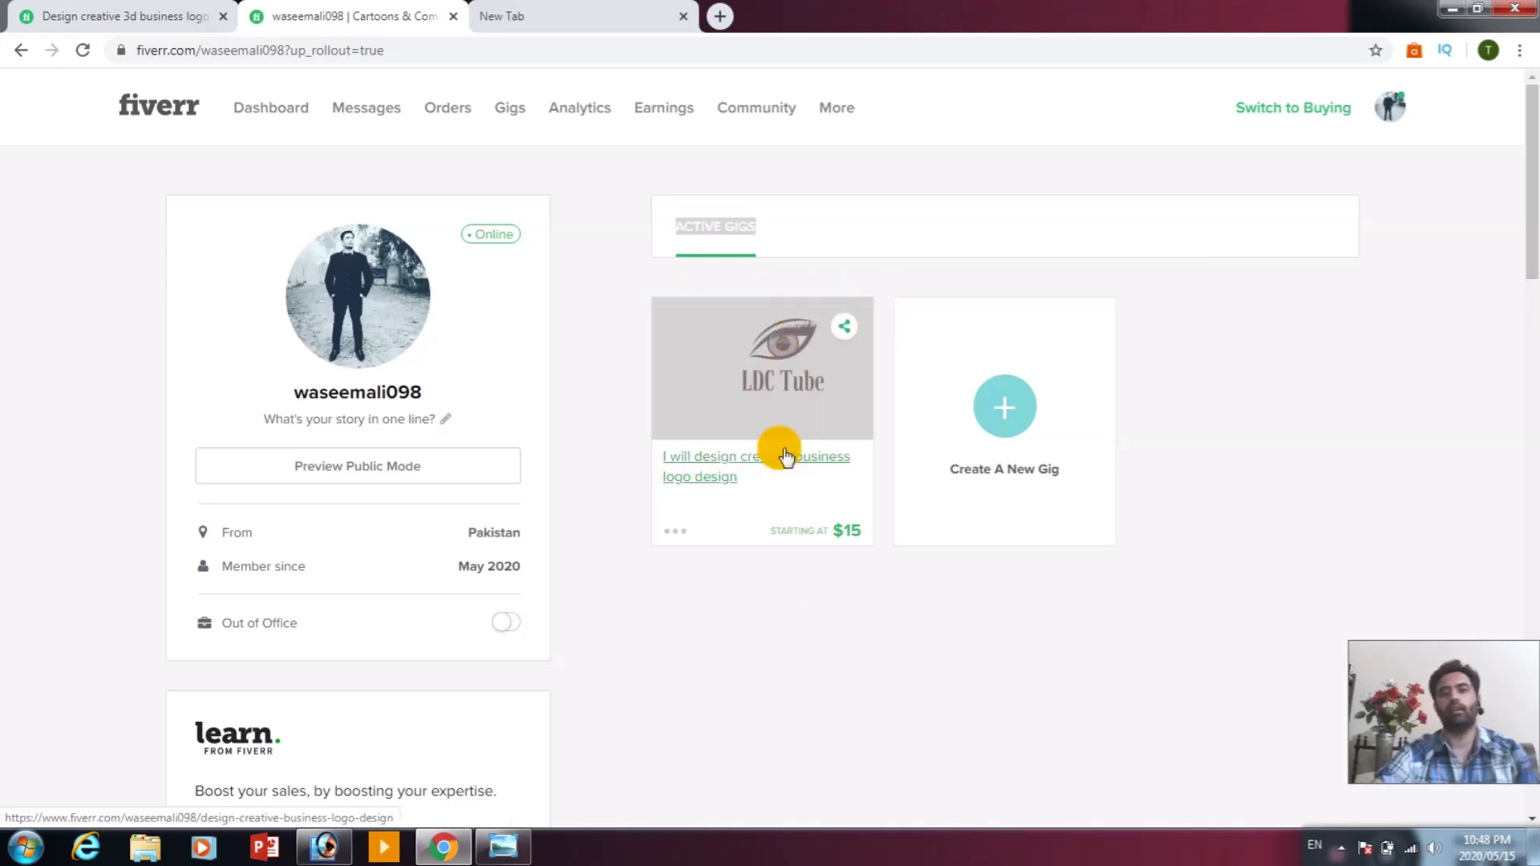
click(604, 345)
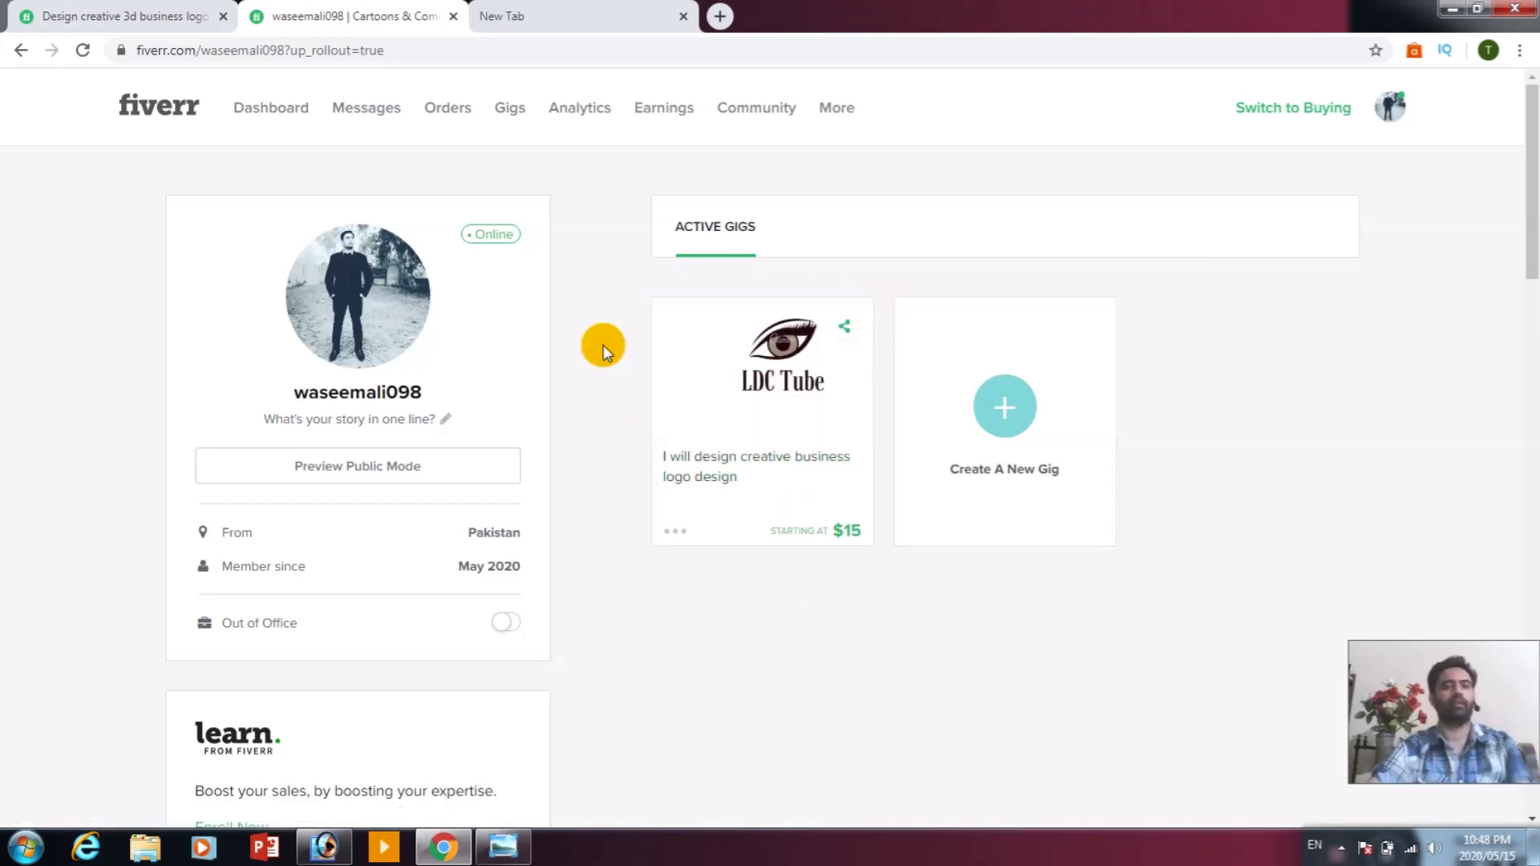
click(706, 416)
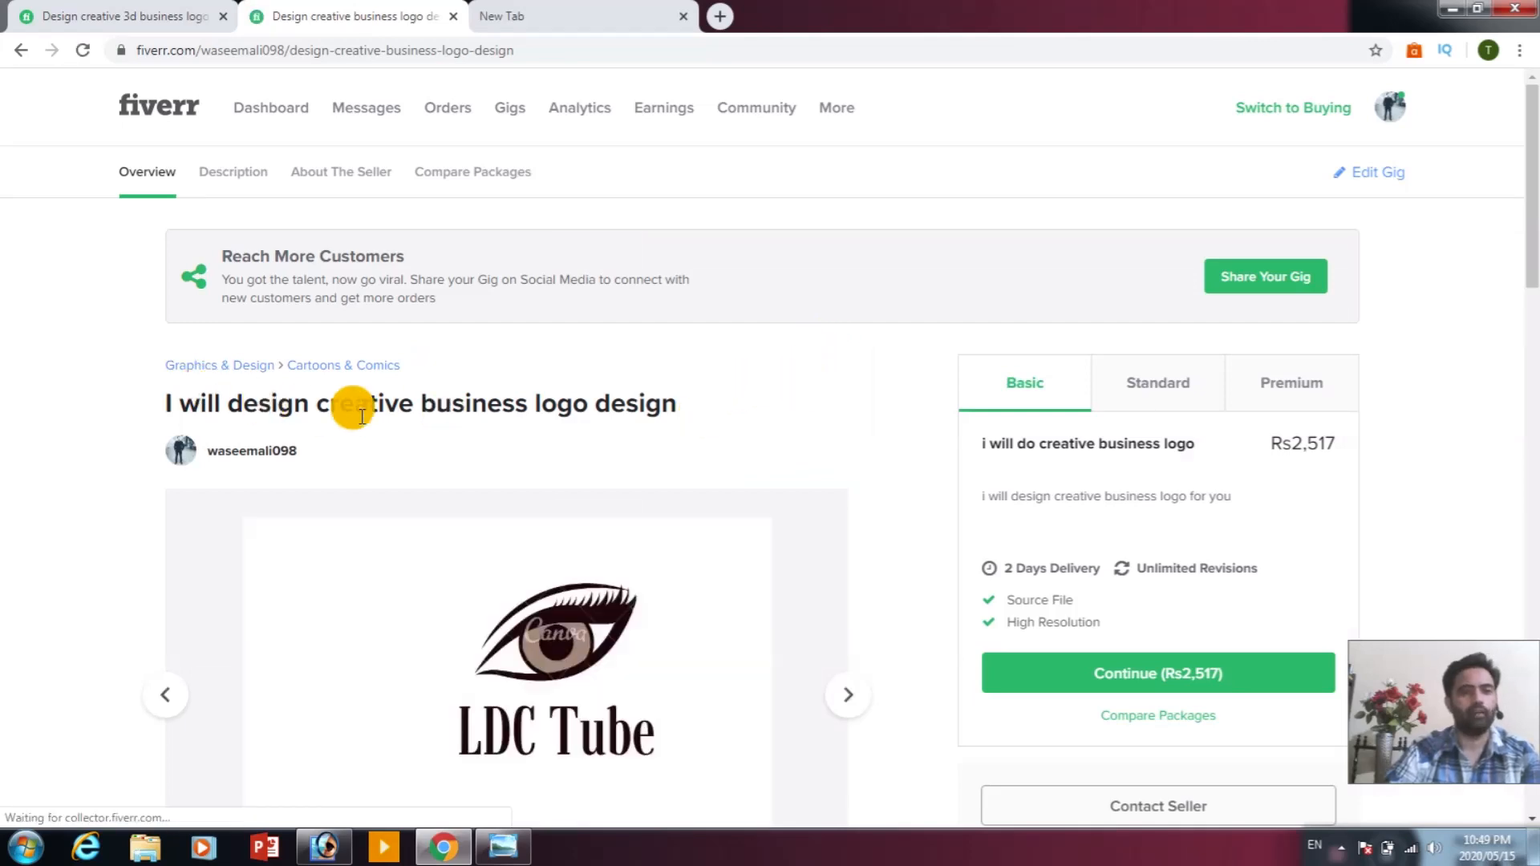
Review the published gig page, examining its title, gallery images, package details, description and seller information.
scroll(696, 403, down, 1)
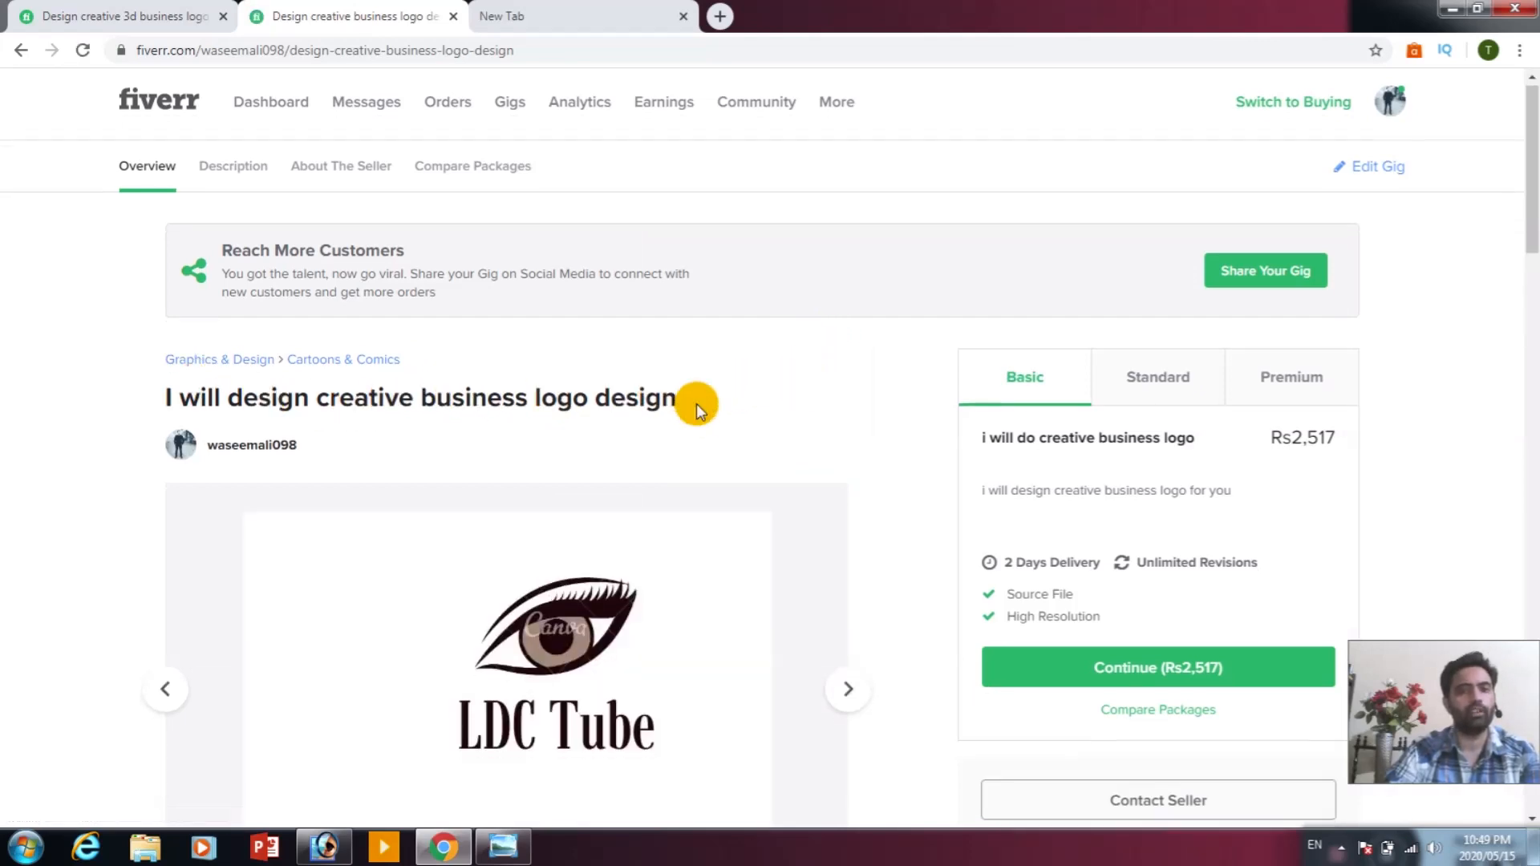
scroll(696, 403, down, 3)
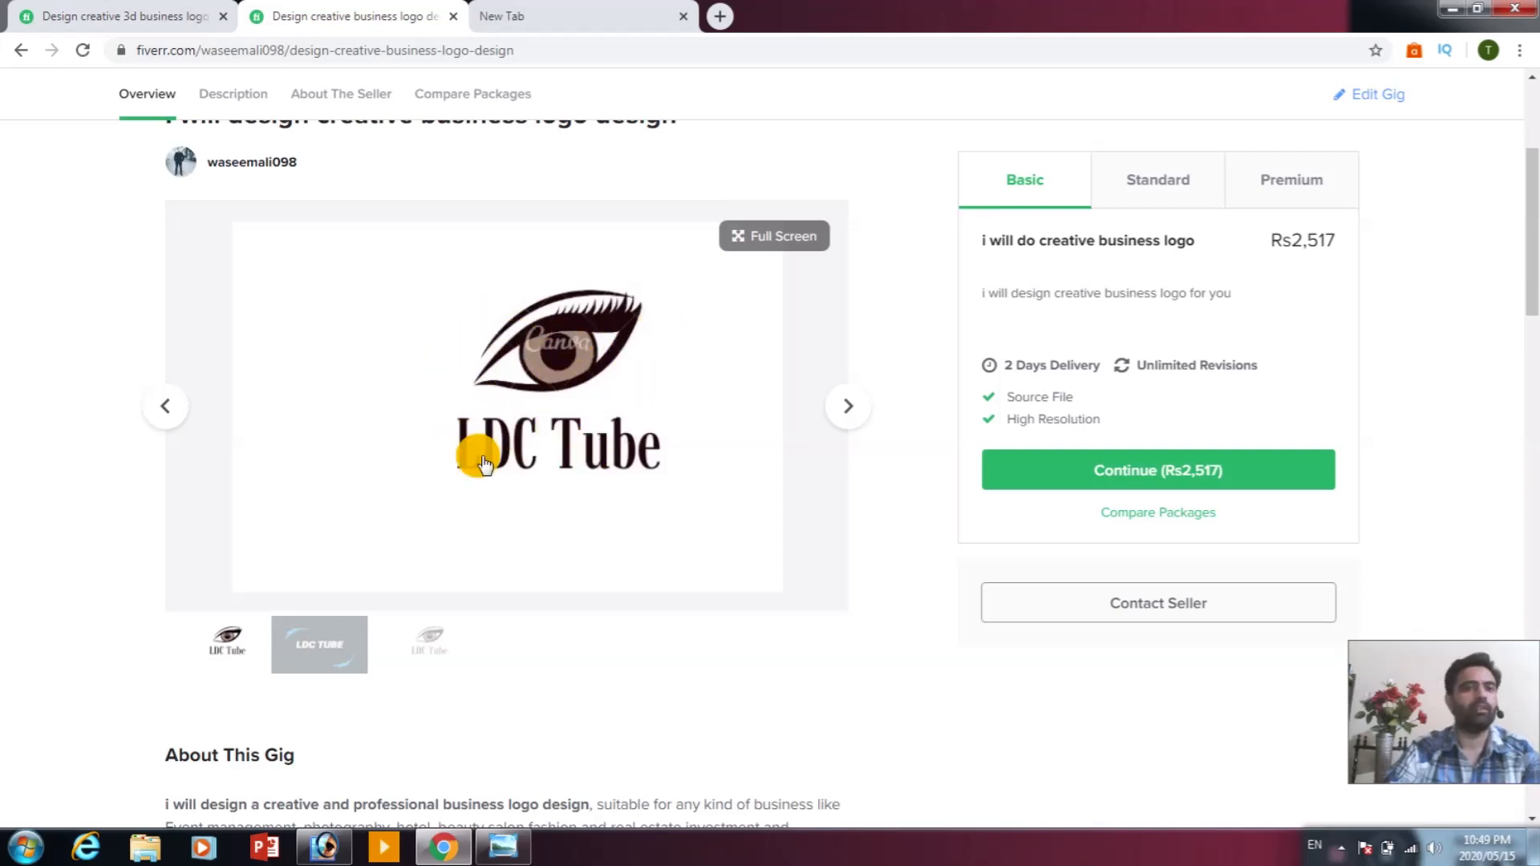
scroll(561, 434, down, 5)
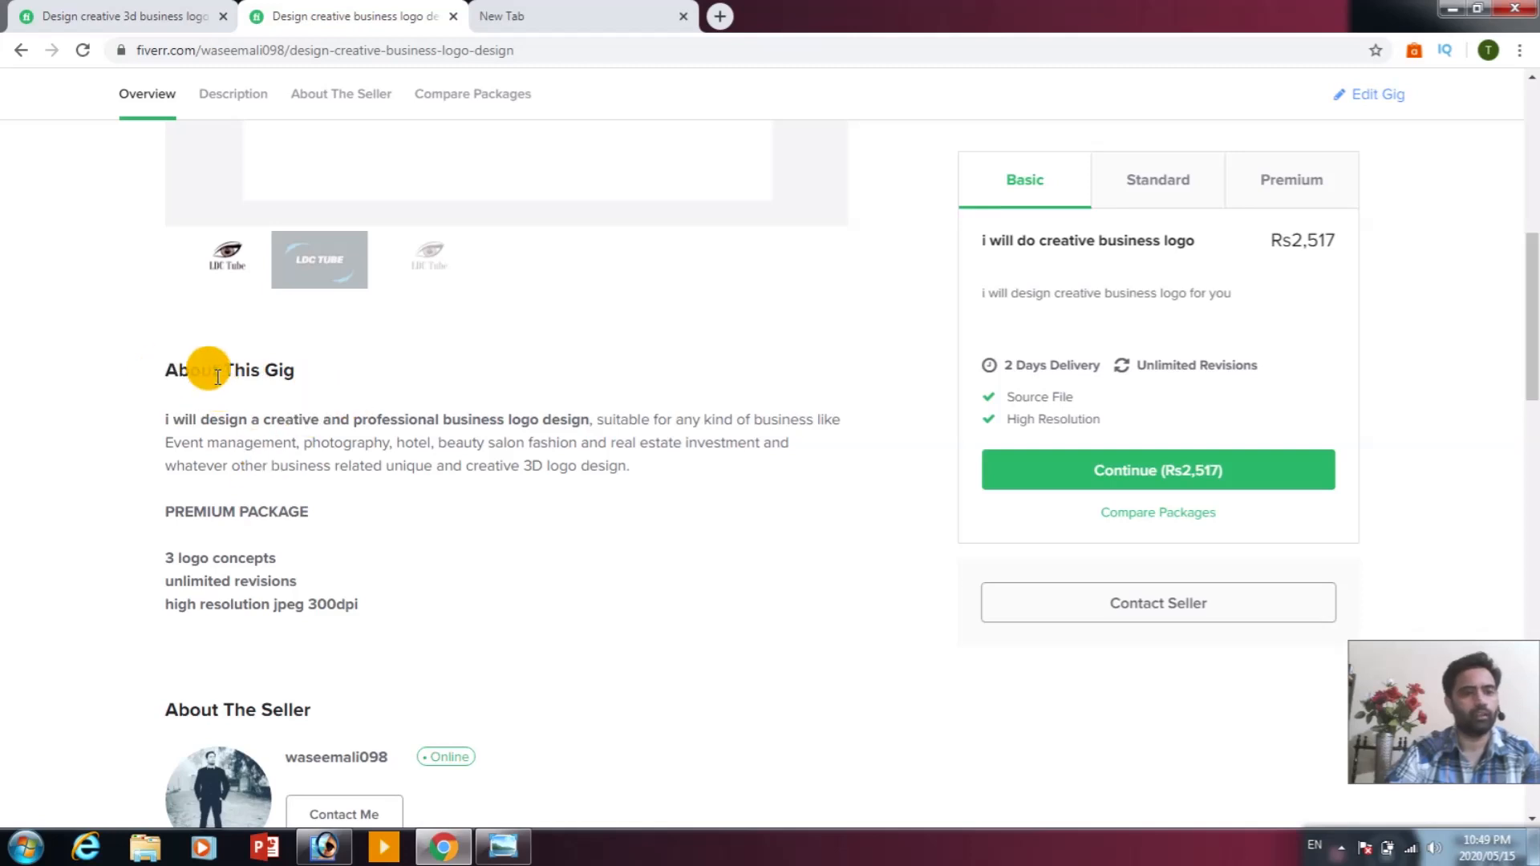
scroll(314, 453, down, 1)
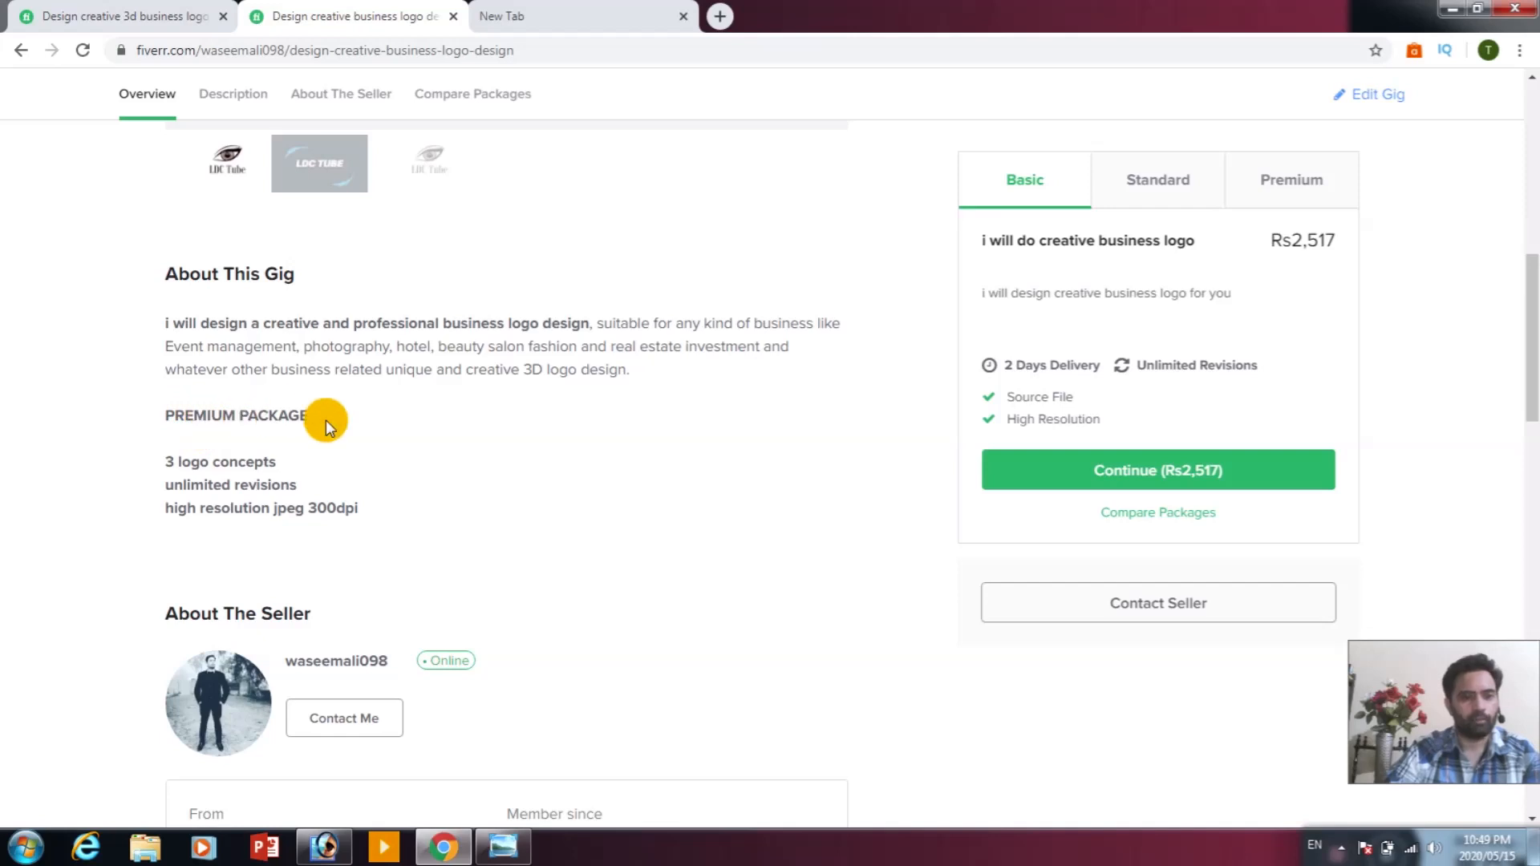
scroll(241, 514, down, 1)
scroll(248, 546, down, 1)
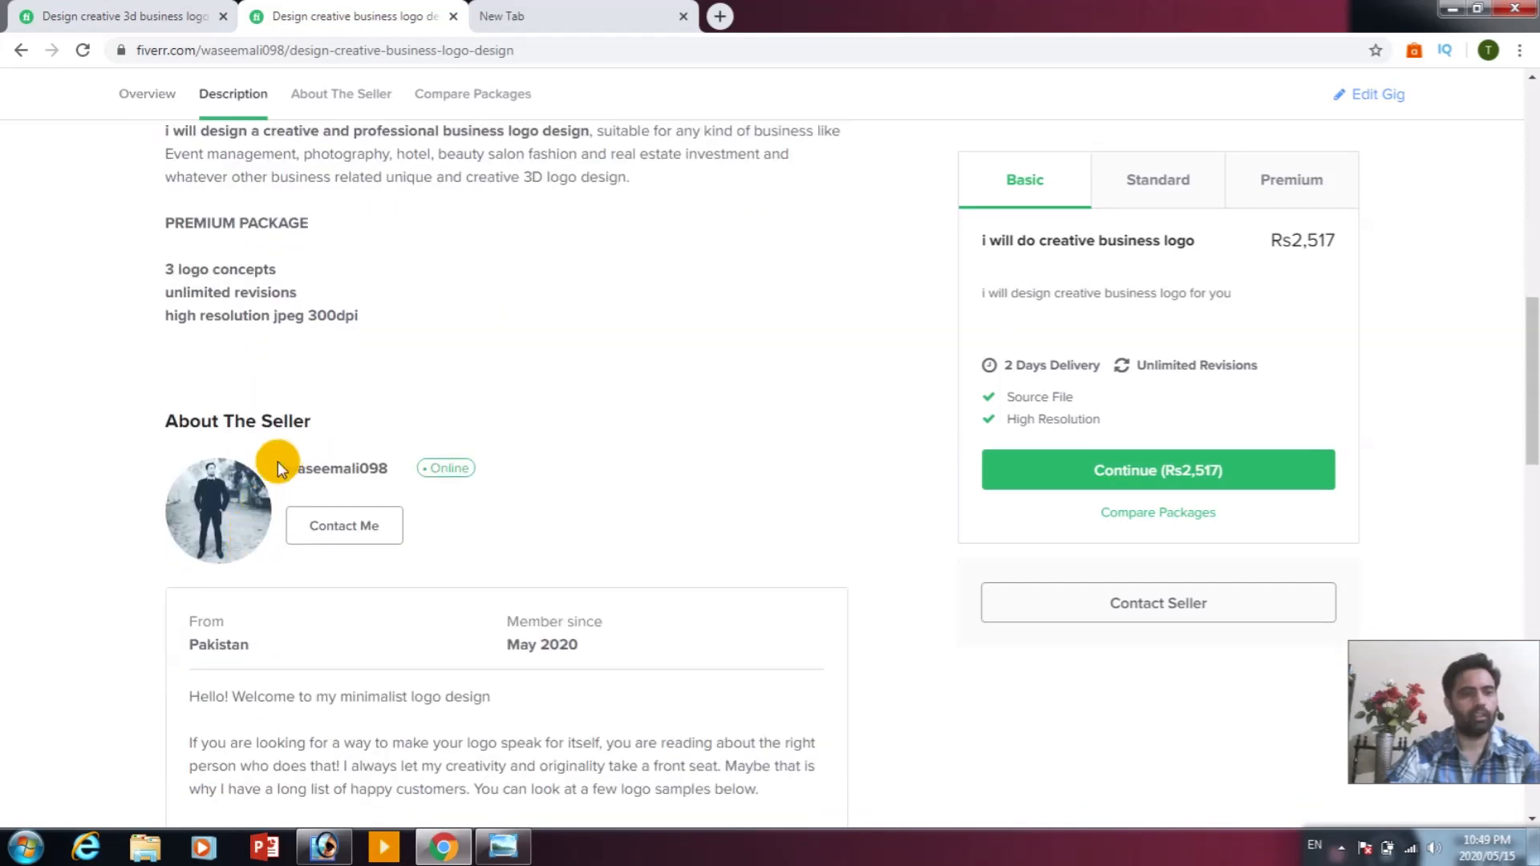
scroll(515, 520, up, 5)
scroll(515, 520, up, 5)
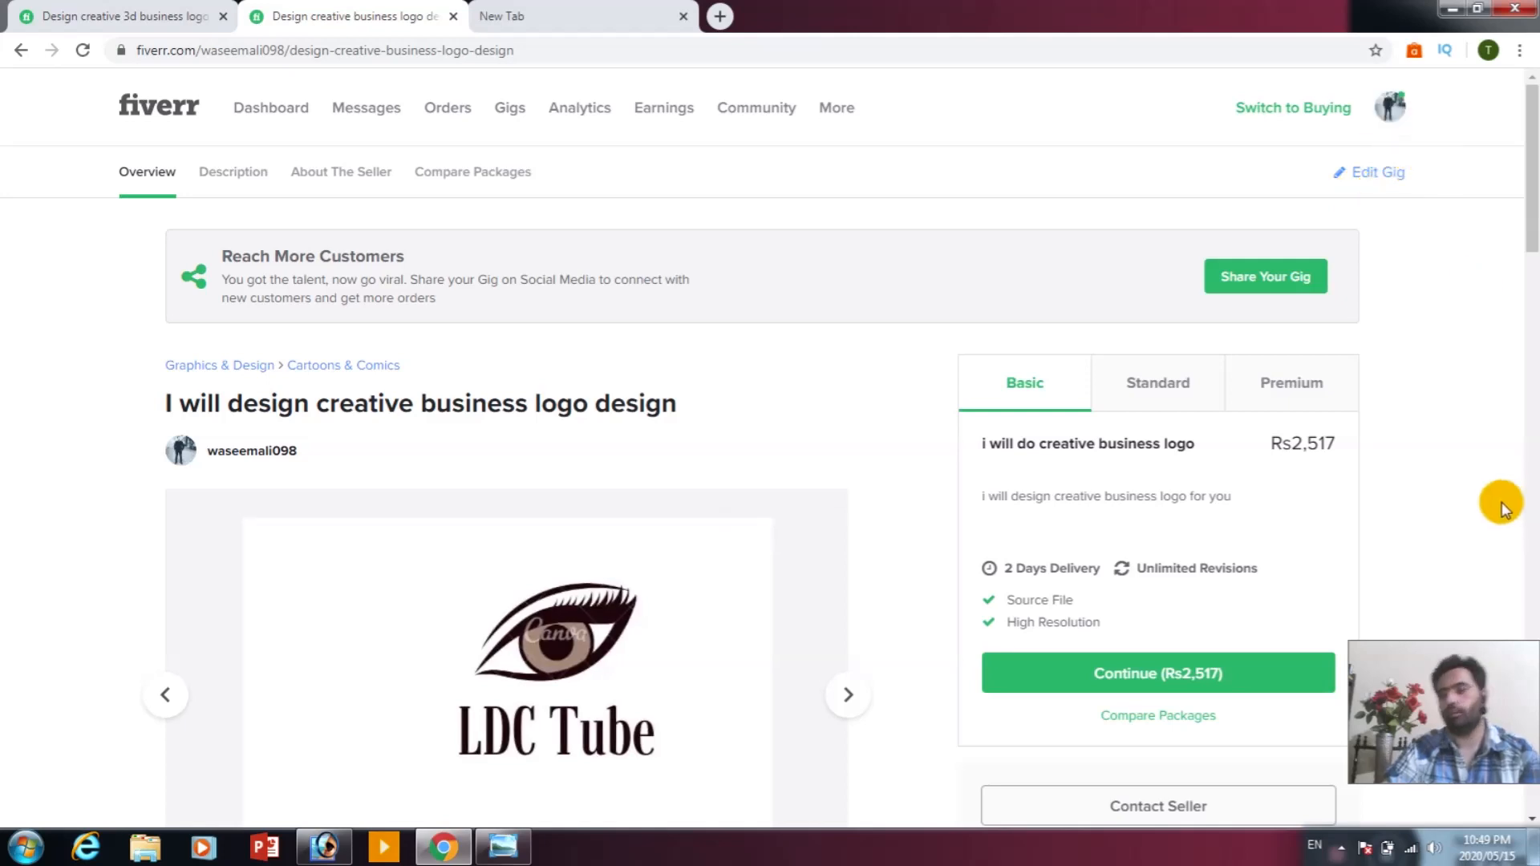
Return to the seller profile page to view the active gigs, and minimize the browser window.
click(1389, 107)
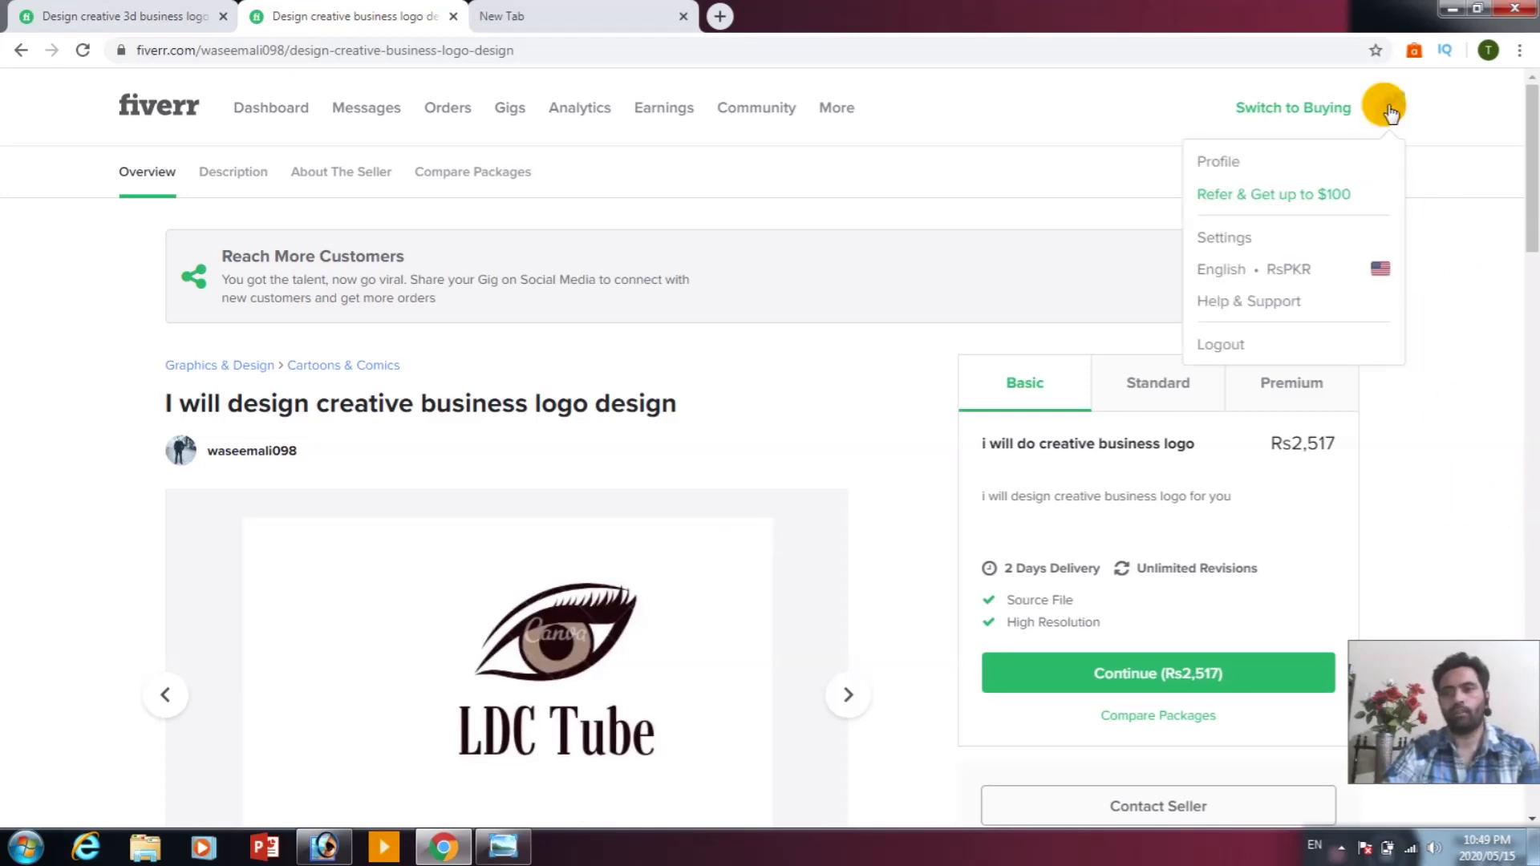
click(1388, 107)
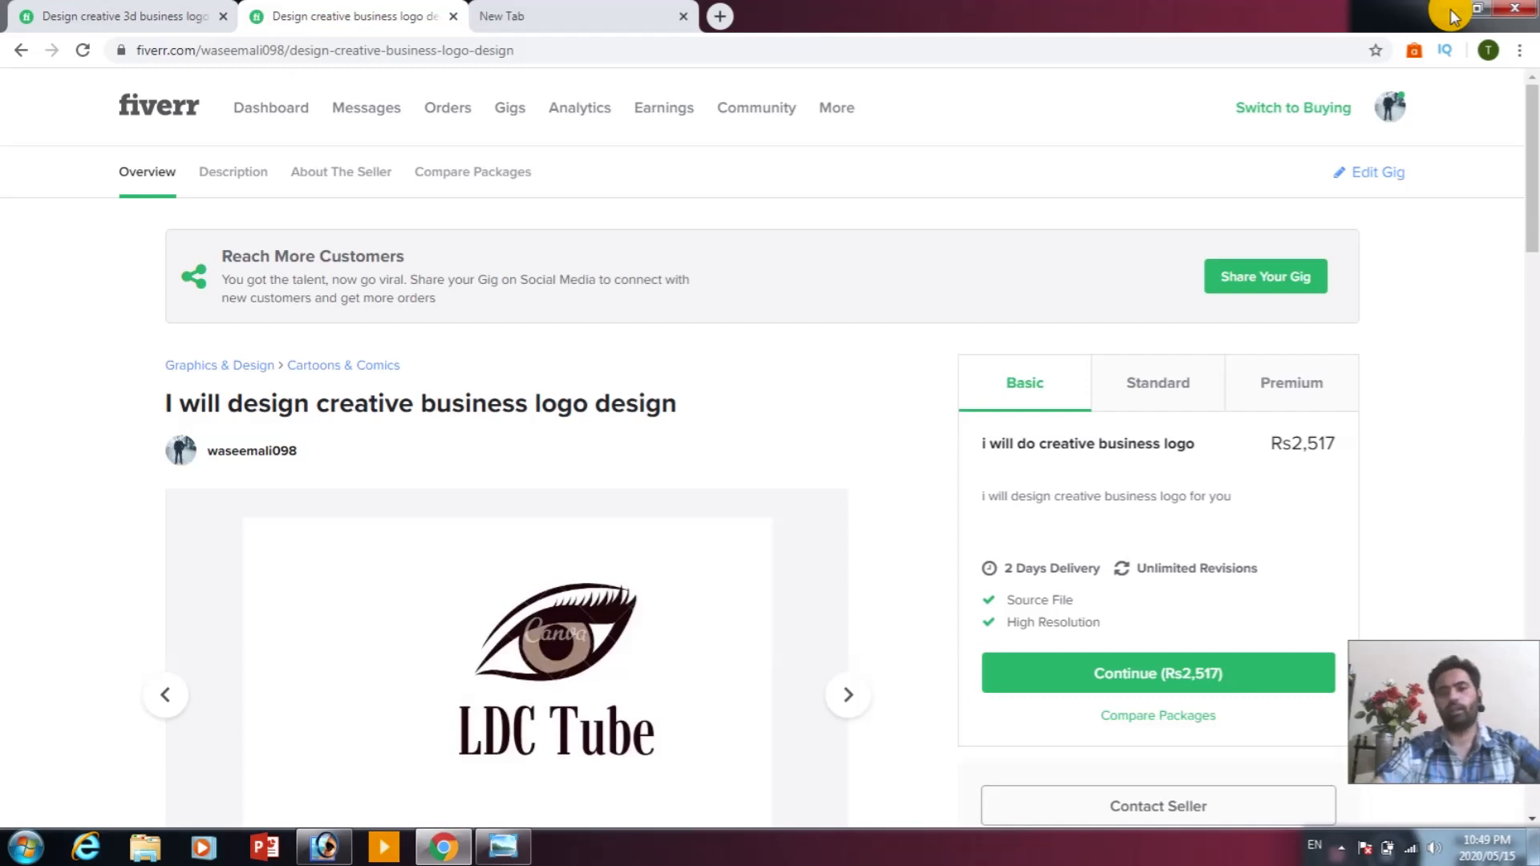
click(1393, 111)
click(1233, 169)
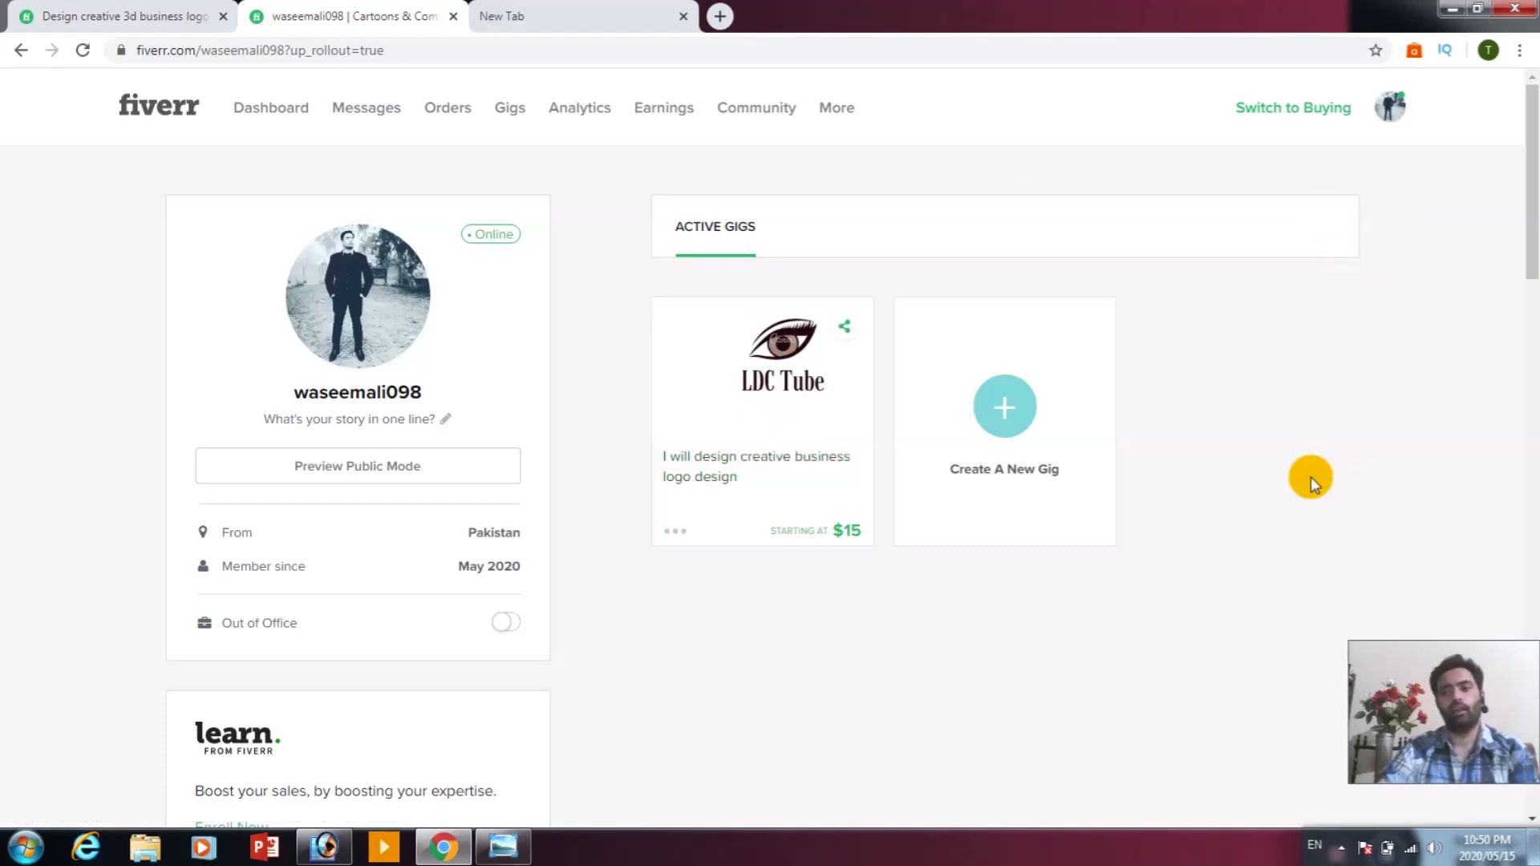
click(1452, 10)
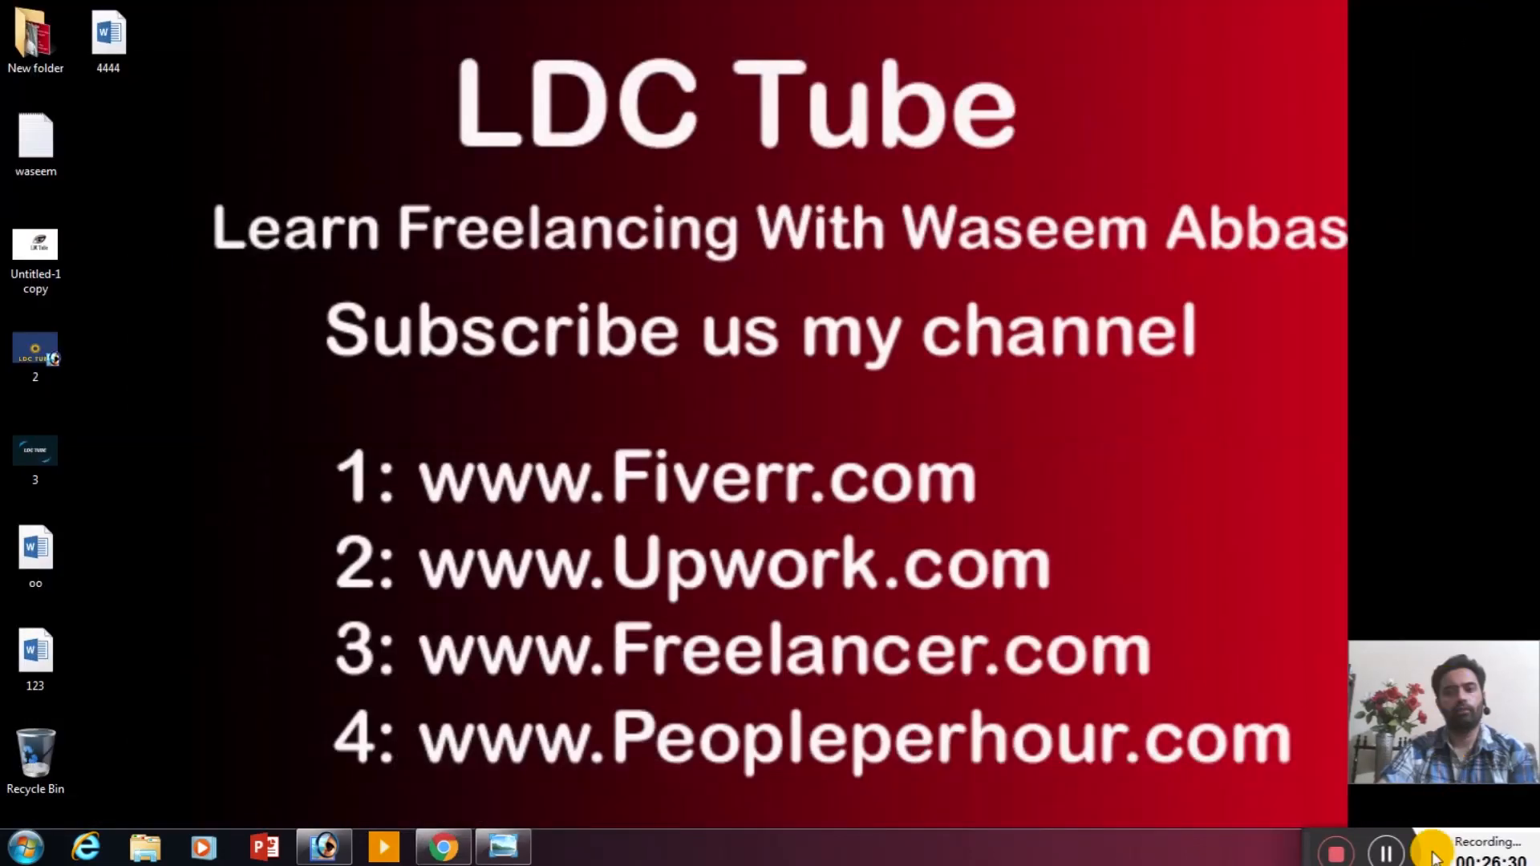